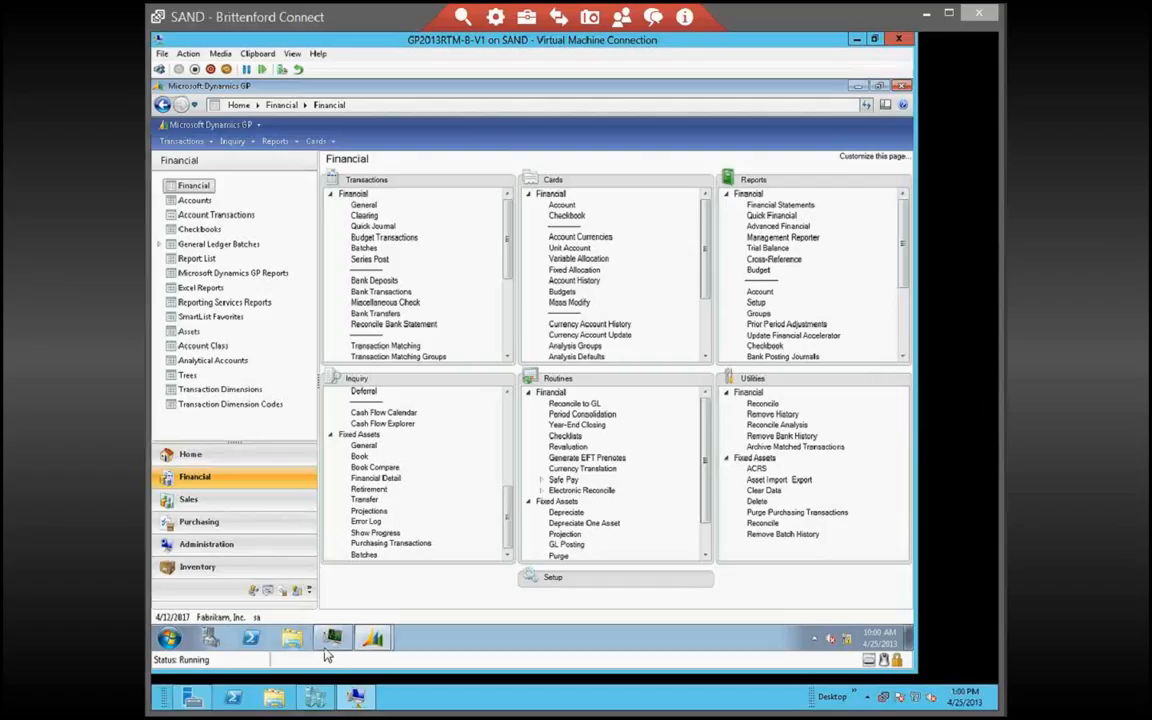
Open a general financial transaction entry and dismiss the save notice
mouse_move(327, 650)
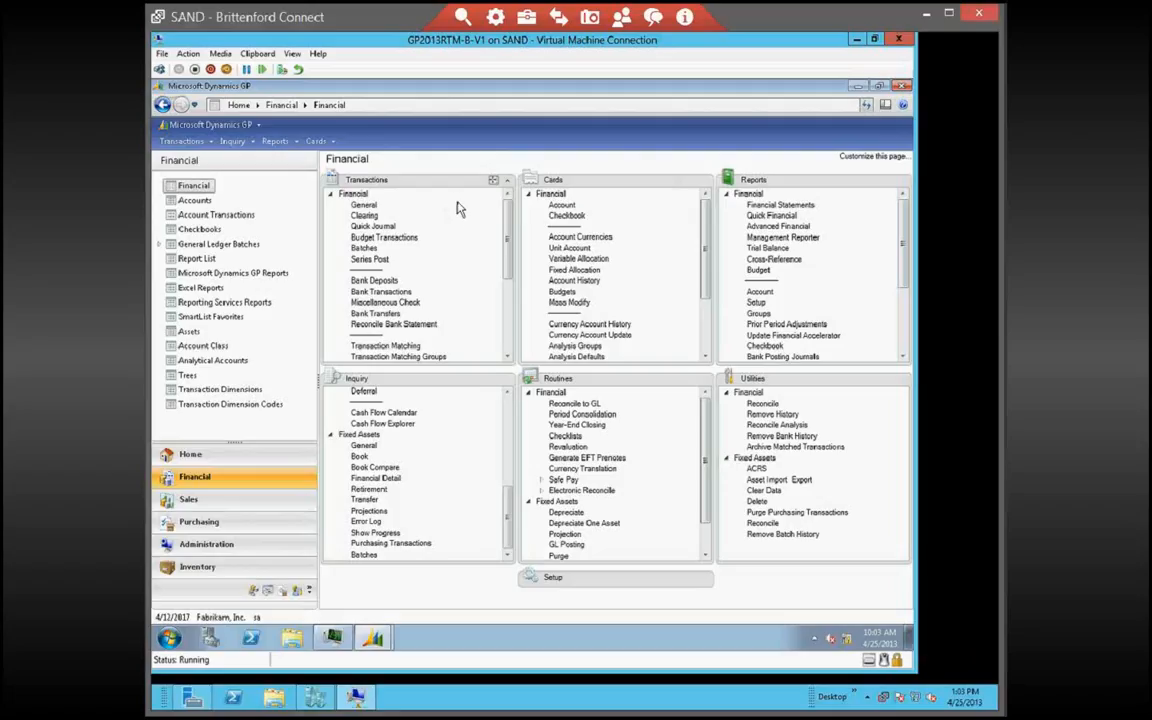
left_click(366, 206)
mouse_move(372, 637)
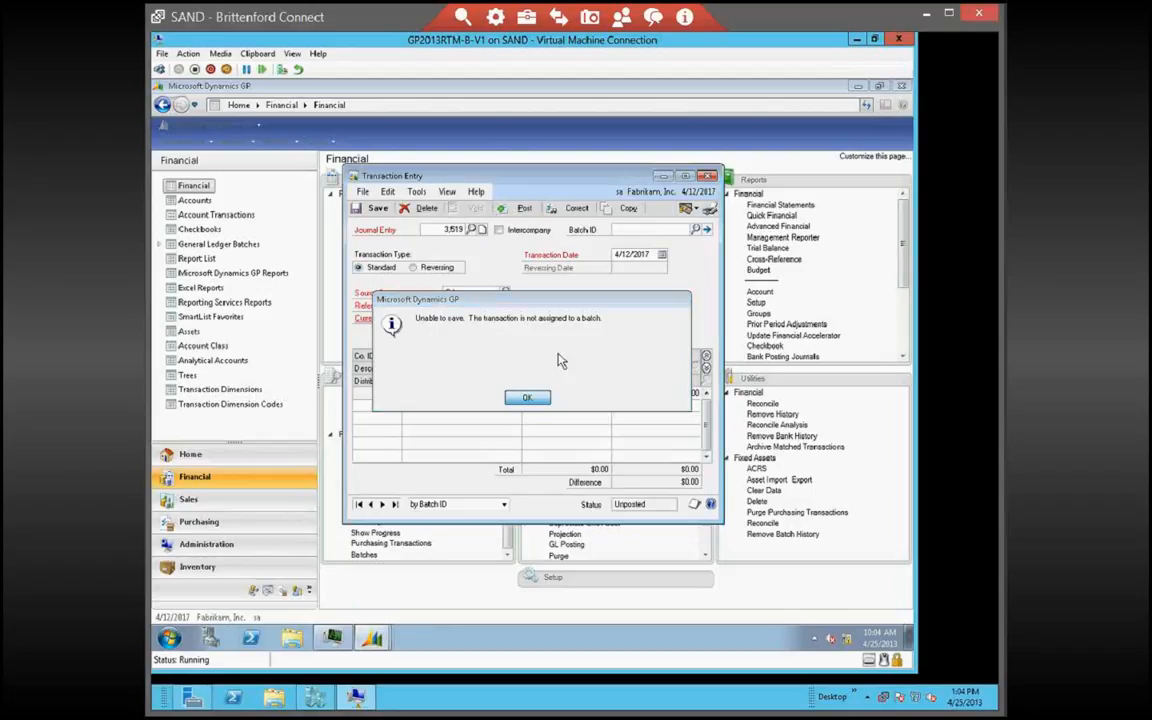
left_click(539, 398)
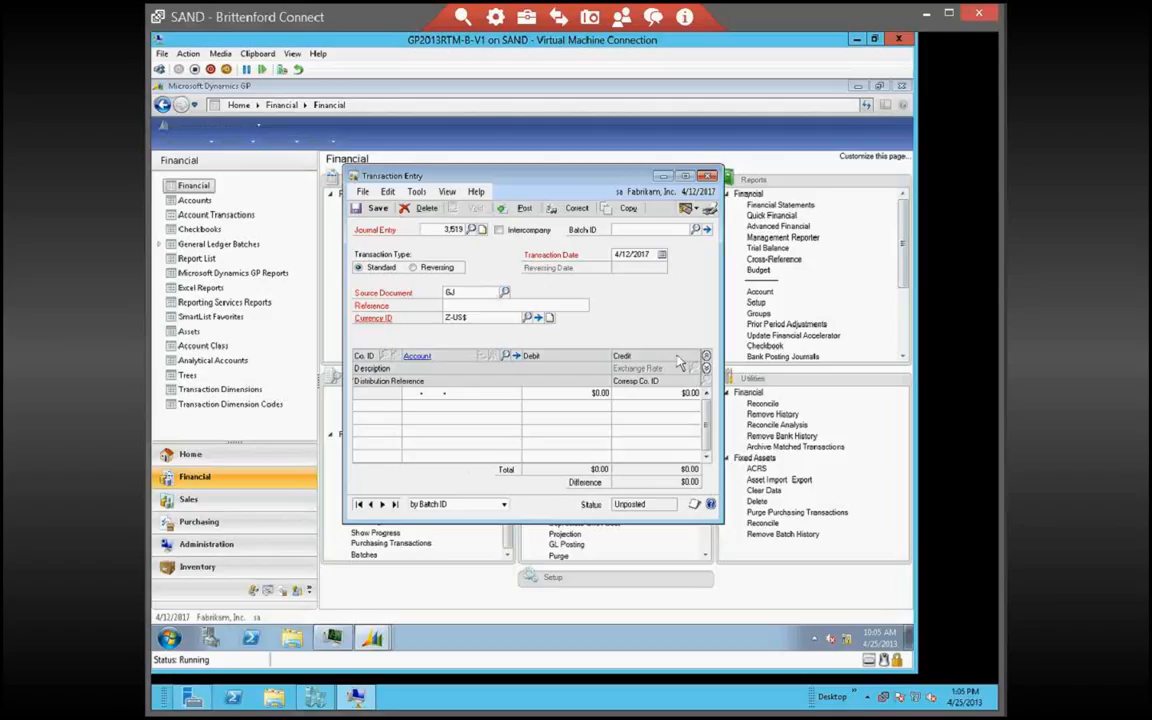
Start correcting a journal entry, with the action set to Back Out a Journal Entry and Create a Correcting Entry
left_click(575, 210)
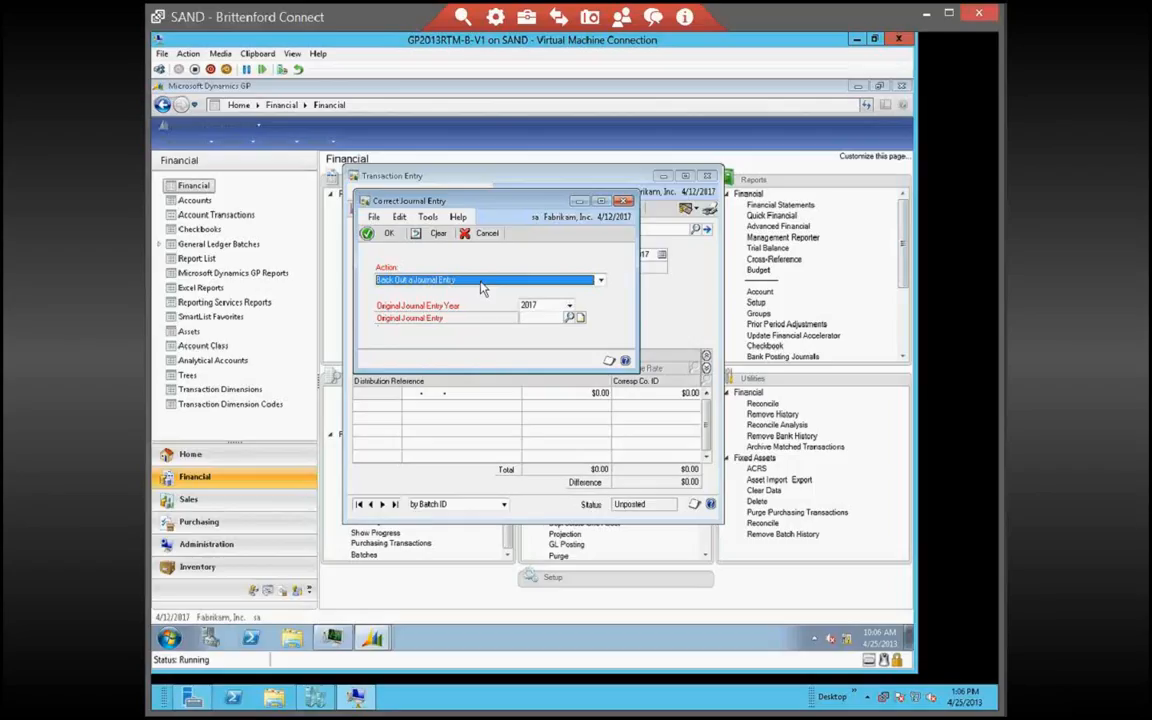
left_click(601, 283)
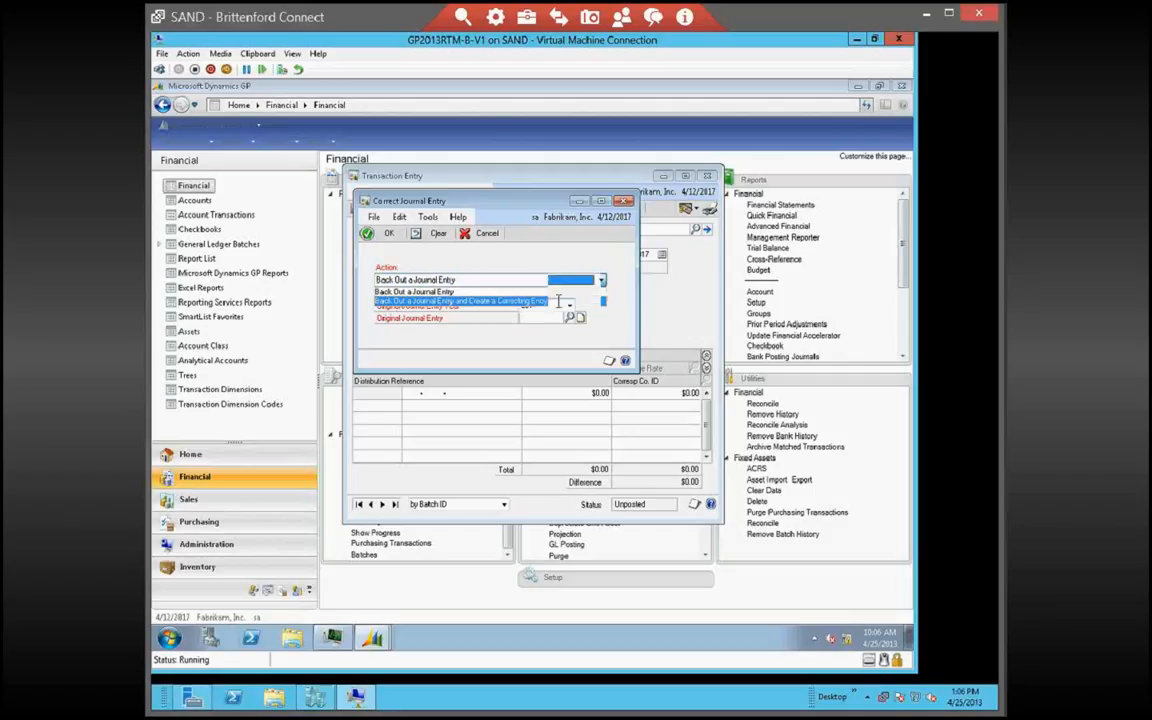
left_click(490, 301)
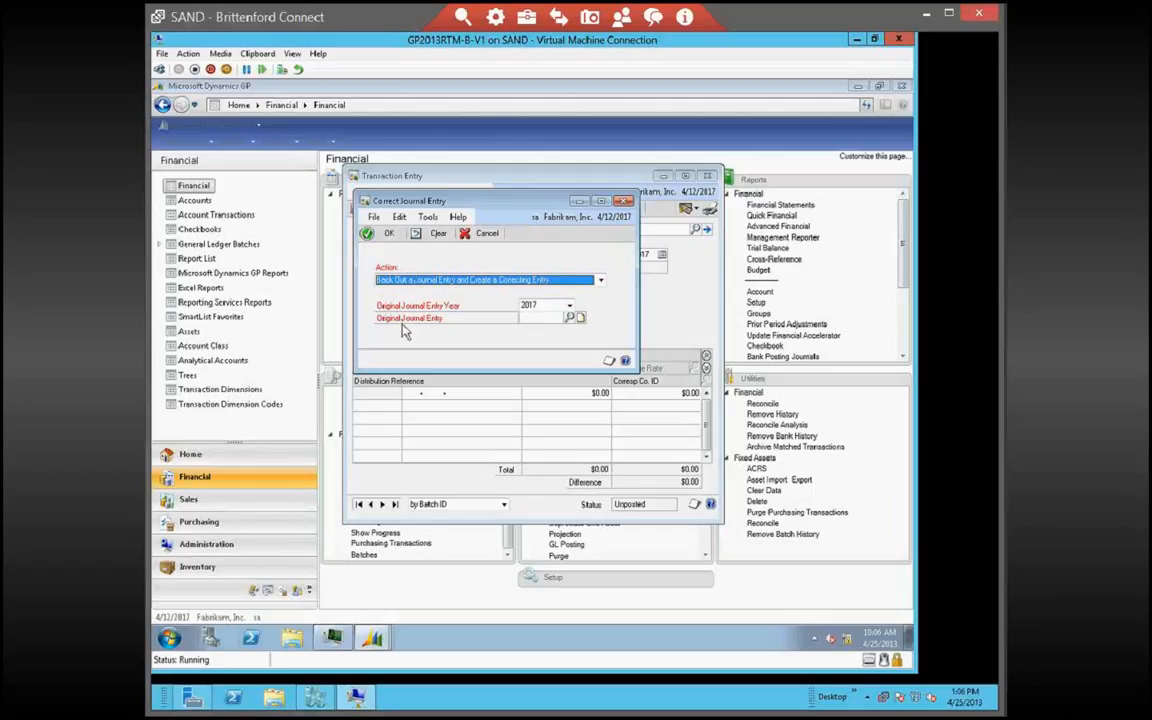
Try to use the last 2017 entry in the lookup, journal entry 3,422, as the original entry to correct
left_click(571, 318)
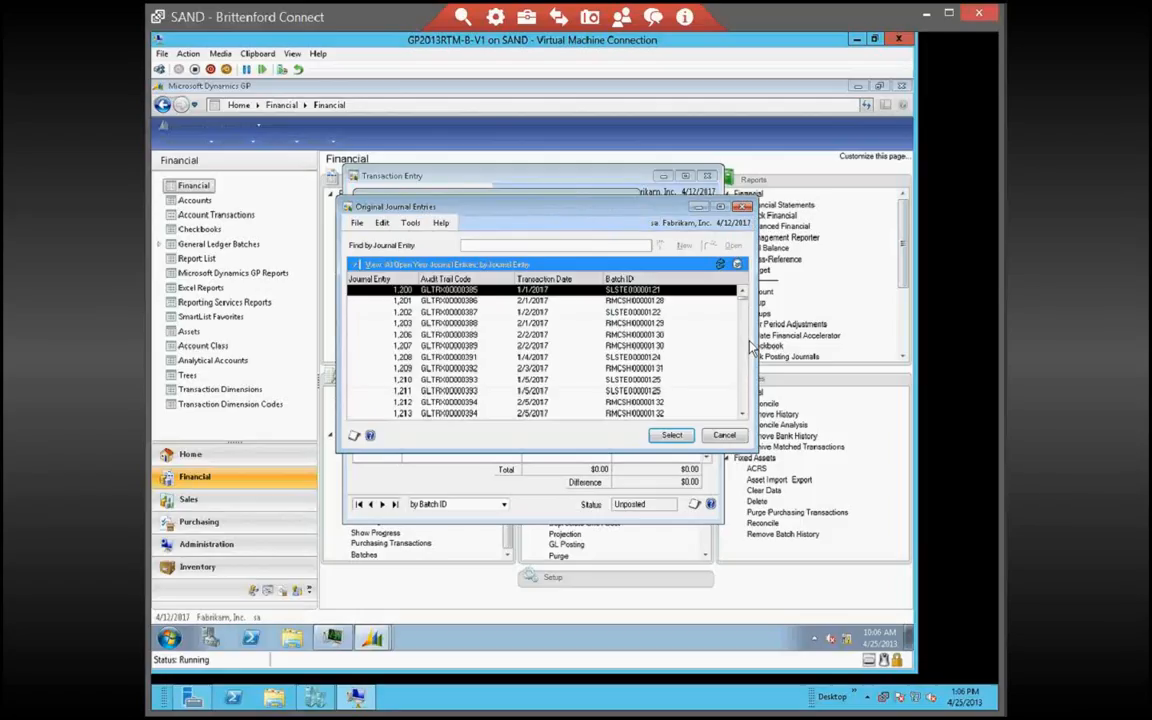
left_click(745, 354)
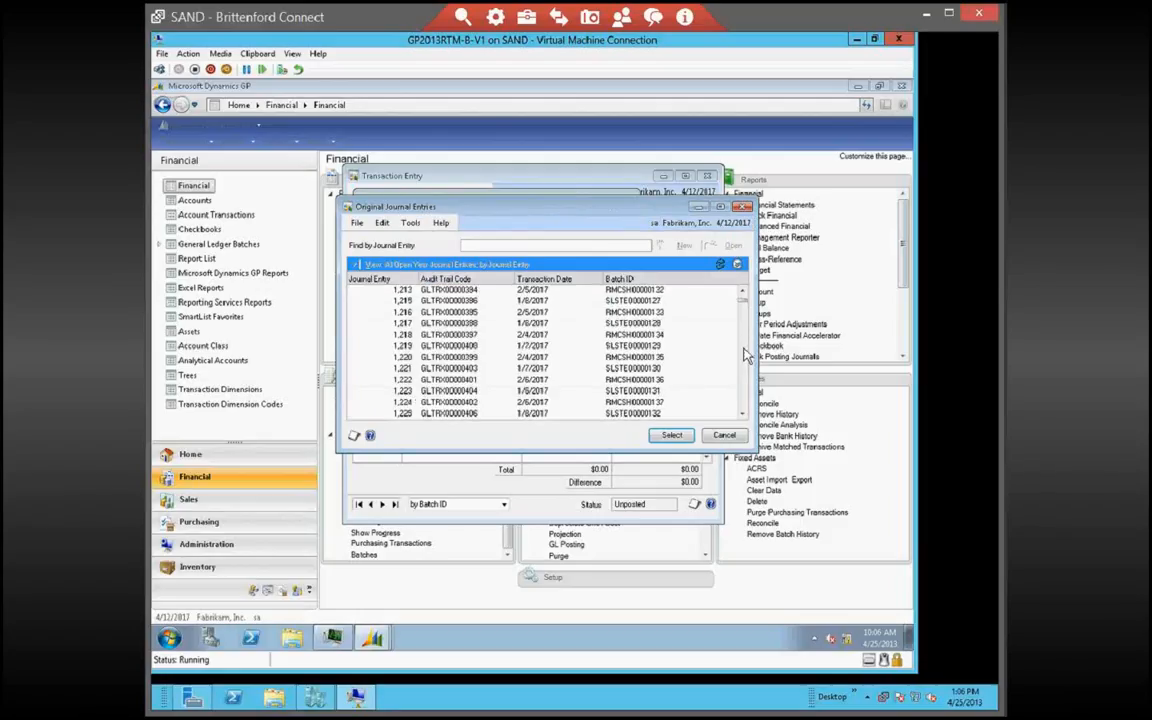
left_click(745, 392)
left_click(745, 392)
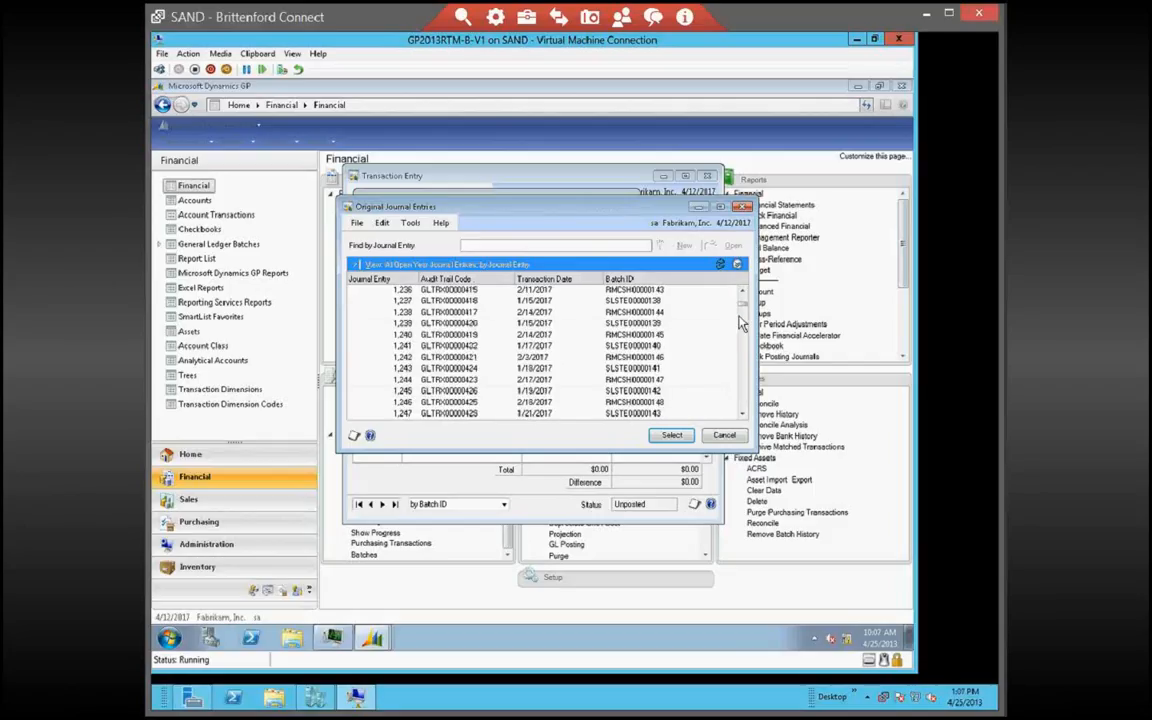
left_click_drag(745, 311, 742, 347)
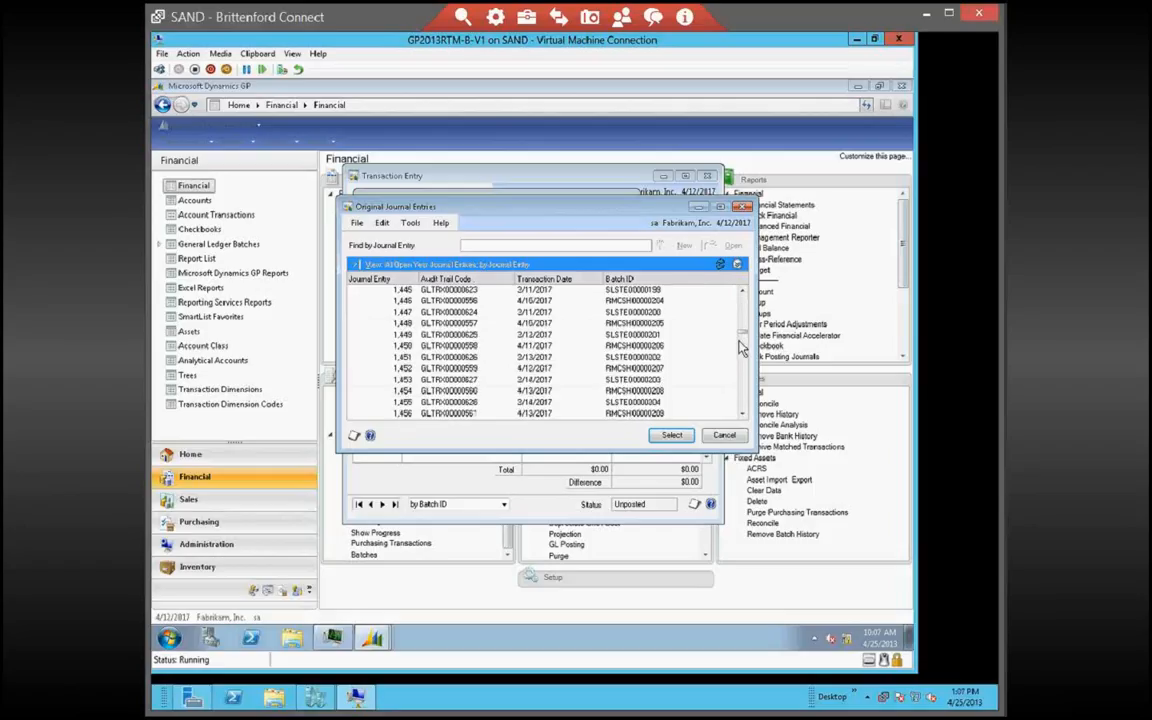
left_click(745, 389)
left_click(745, 390)
left_click(745, 391)
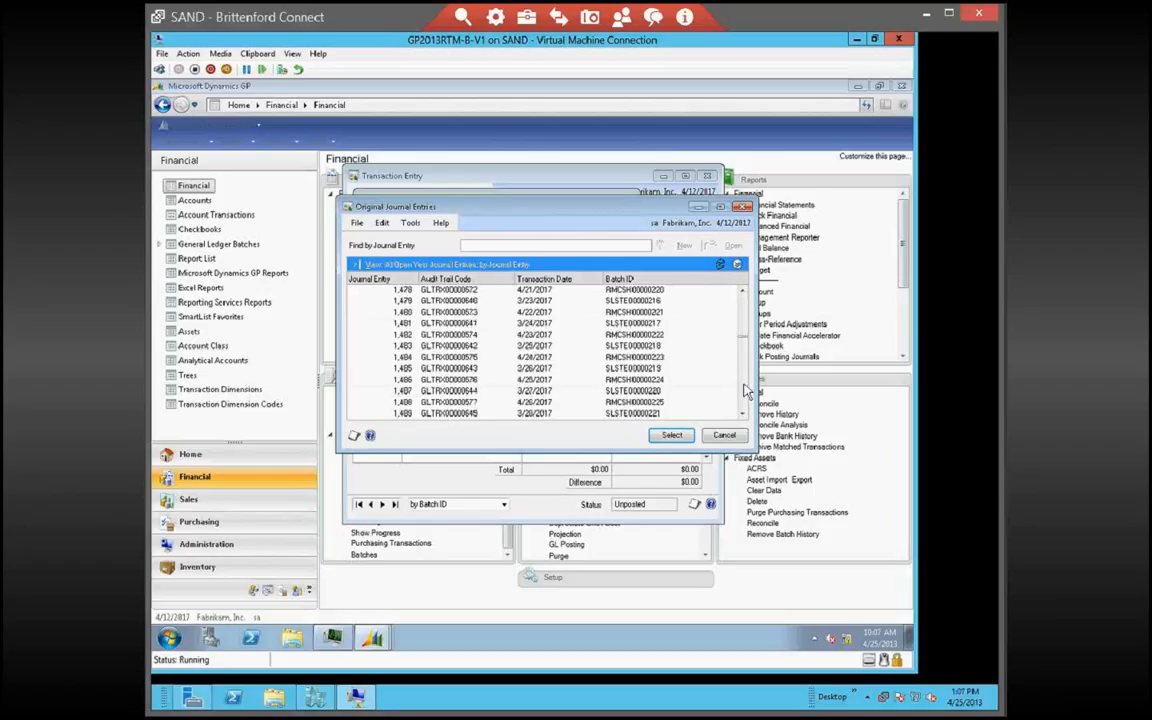
left_click(745, 392)
left_click_drag(742, 338, 743, 380)
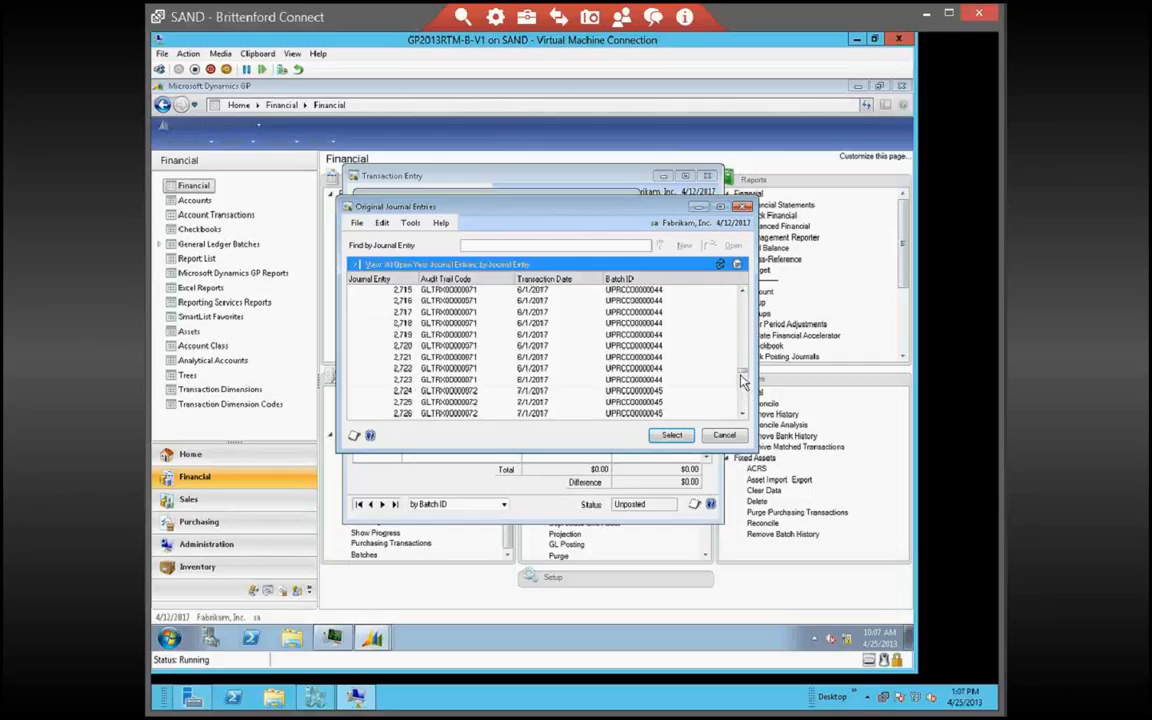
left_click(742, 325)
left_click(742, 326)
left_click(741, 338)
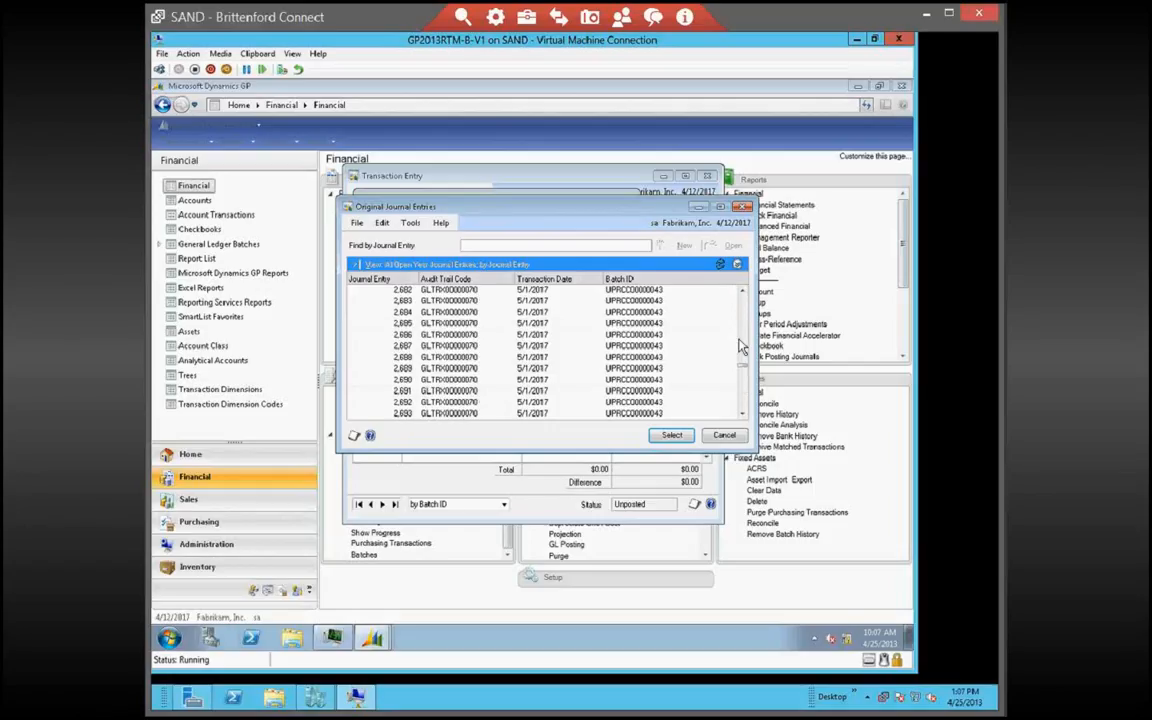
left_click(741, 361)
left_click_drag(742, 363, 741, 419)
left_click(600, 413)
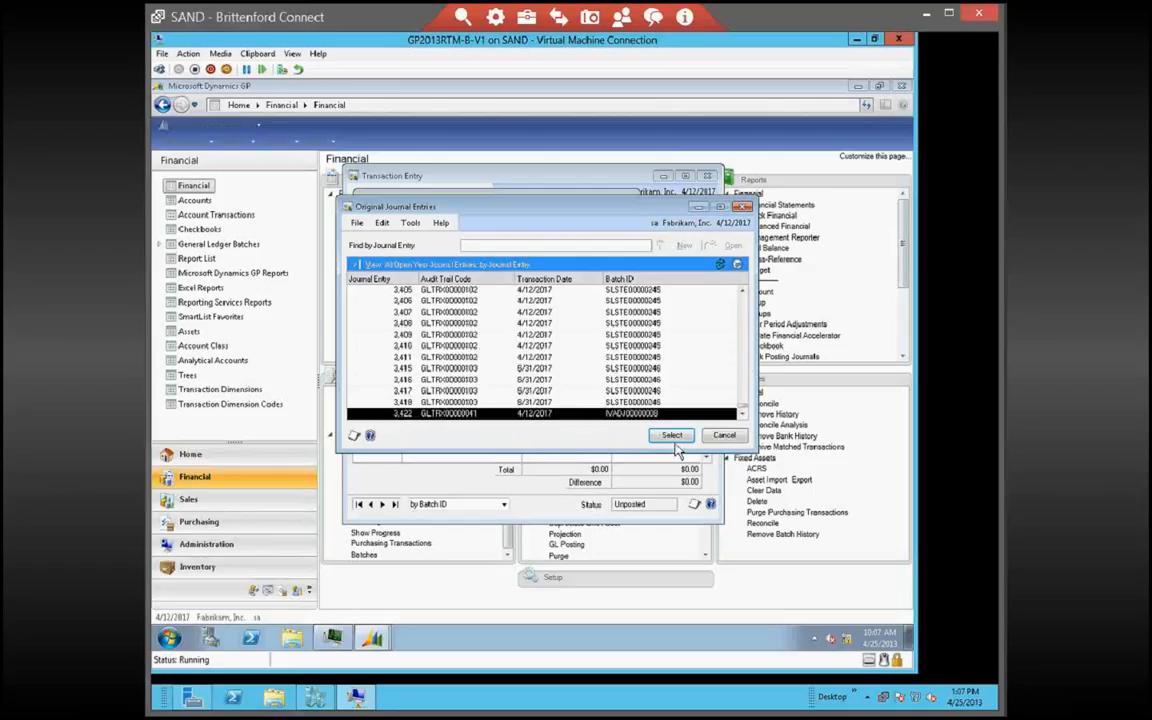
left_click(672, 436)
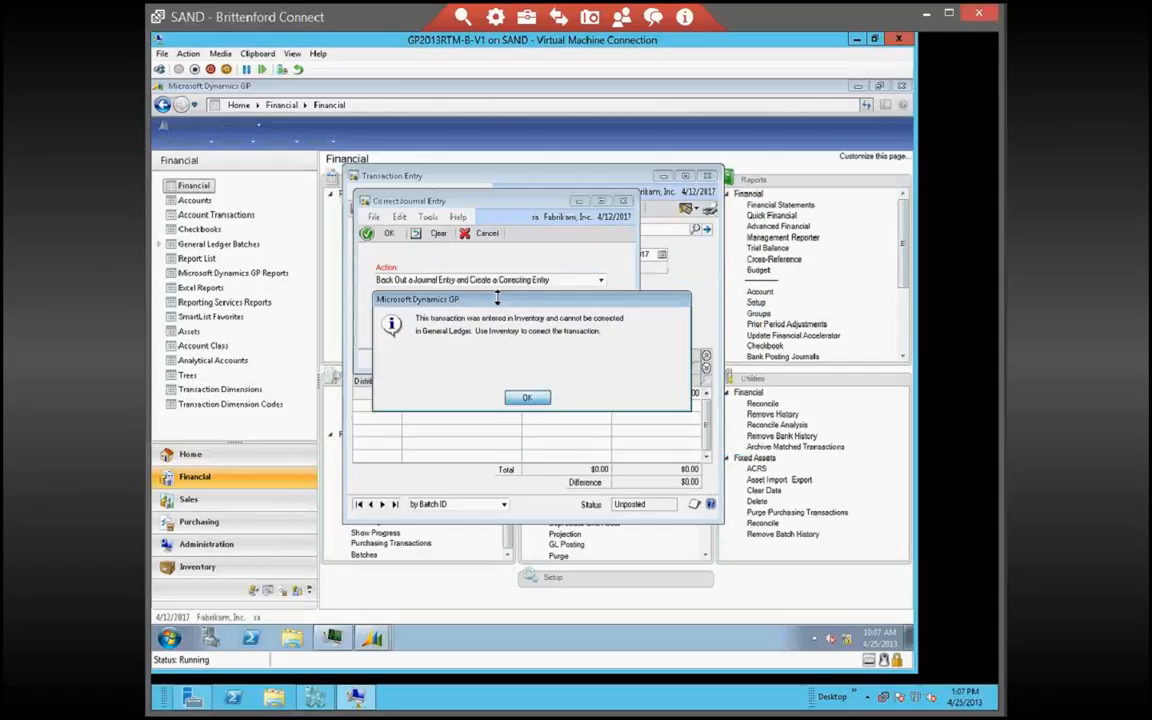
left_click(522, 399)
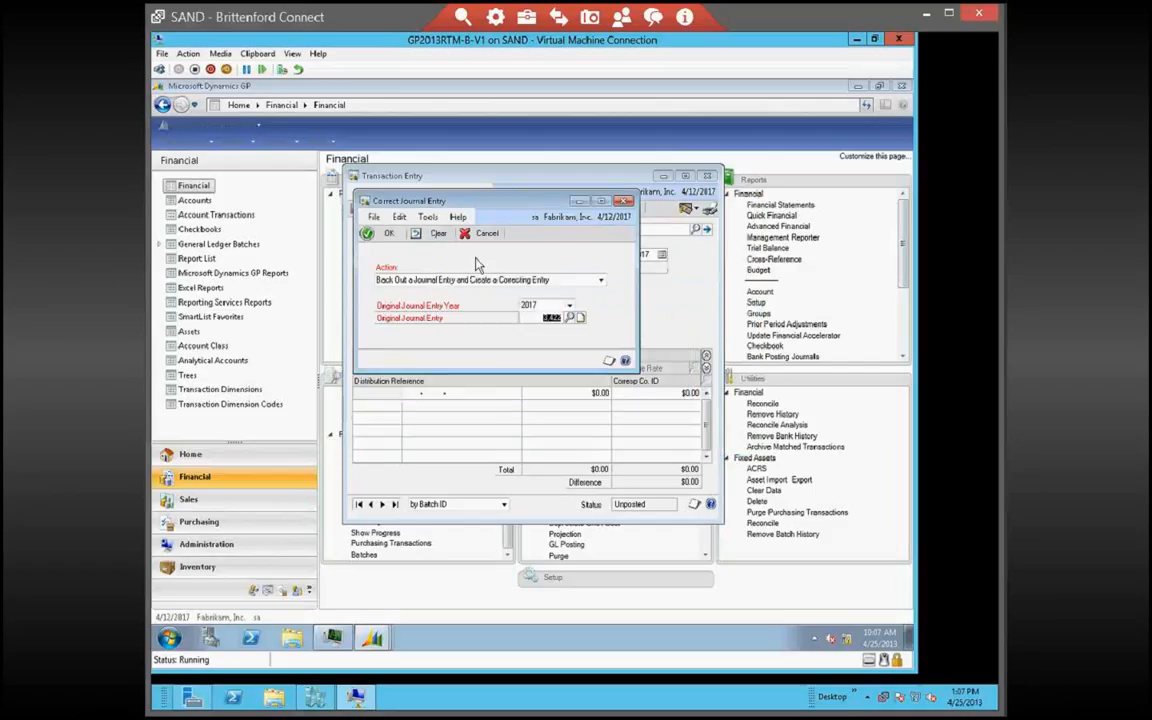
Look through the original journal entries lookup again from the start of the 2017 list
left_click(569, 317)
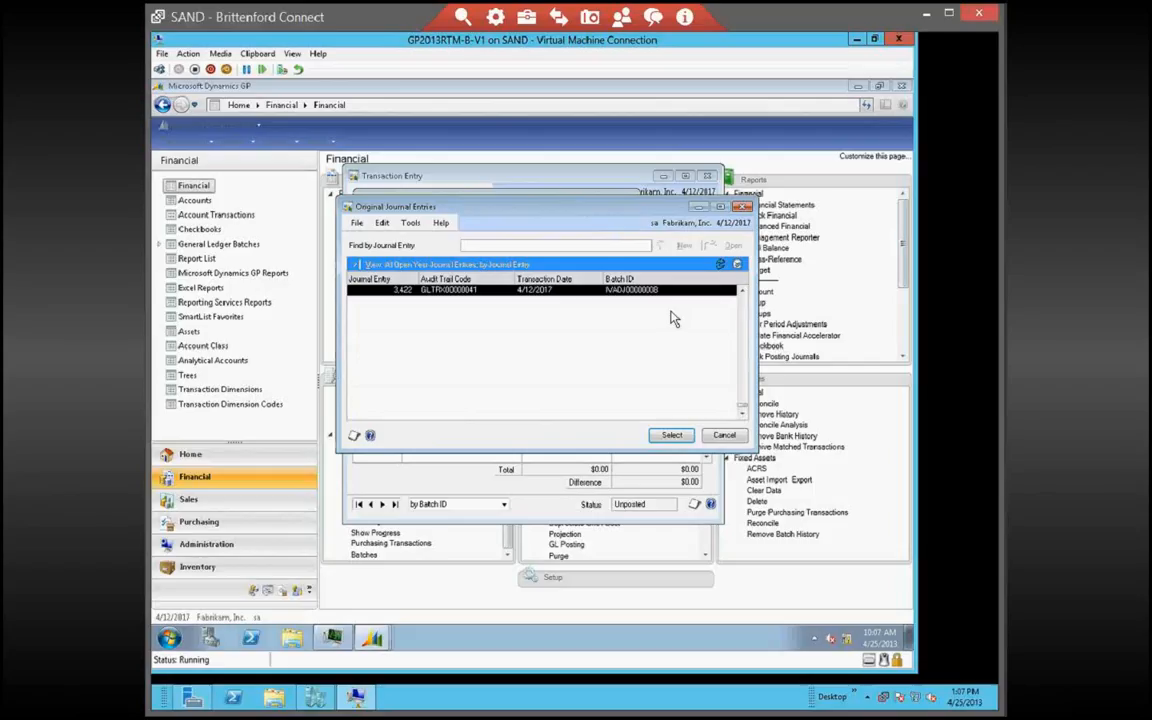
left_click(742, 292)
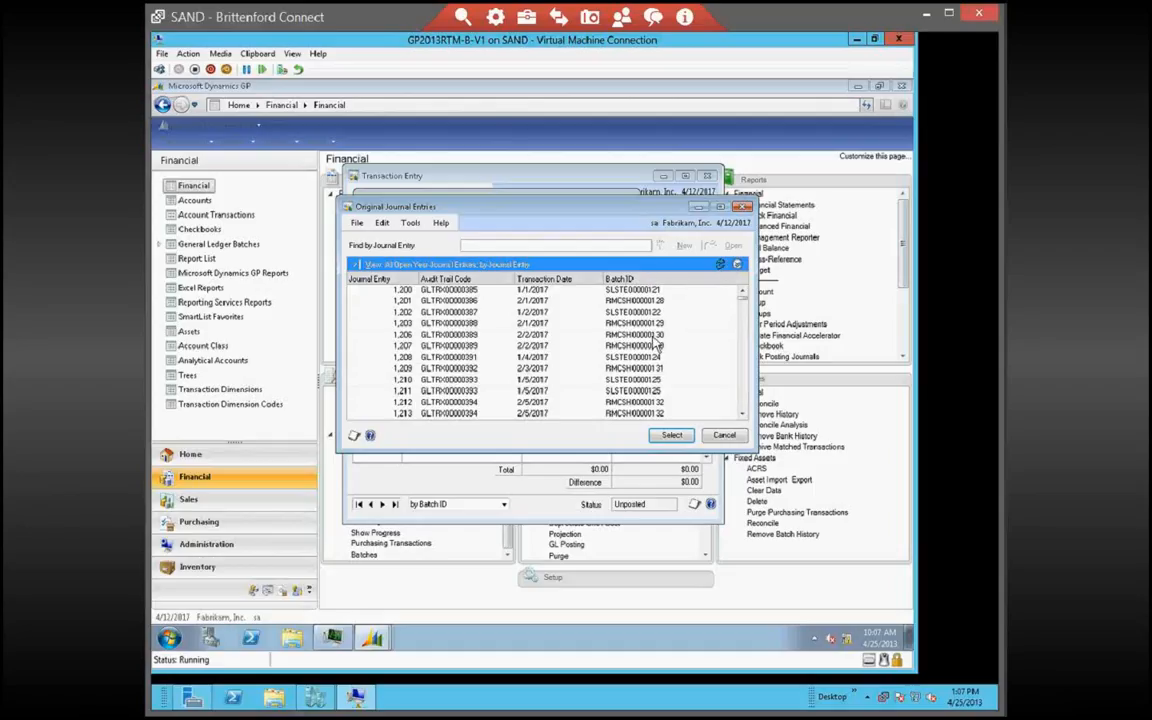
left_click(742, 407)
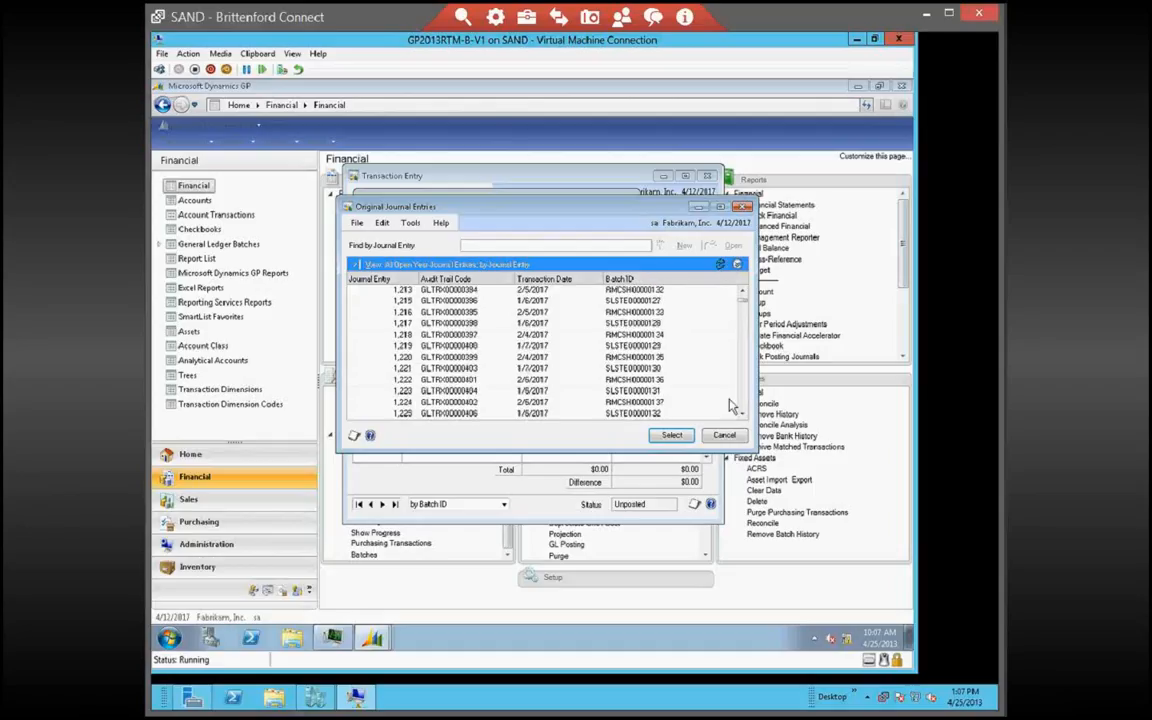
left_click(742, 407)
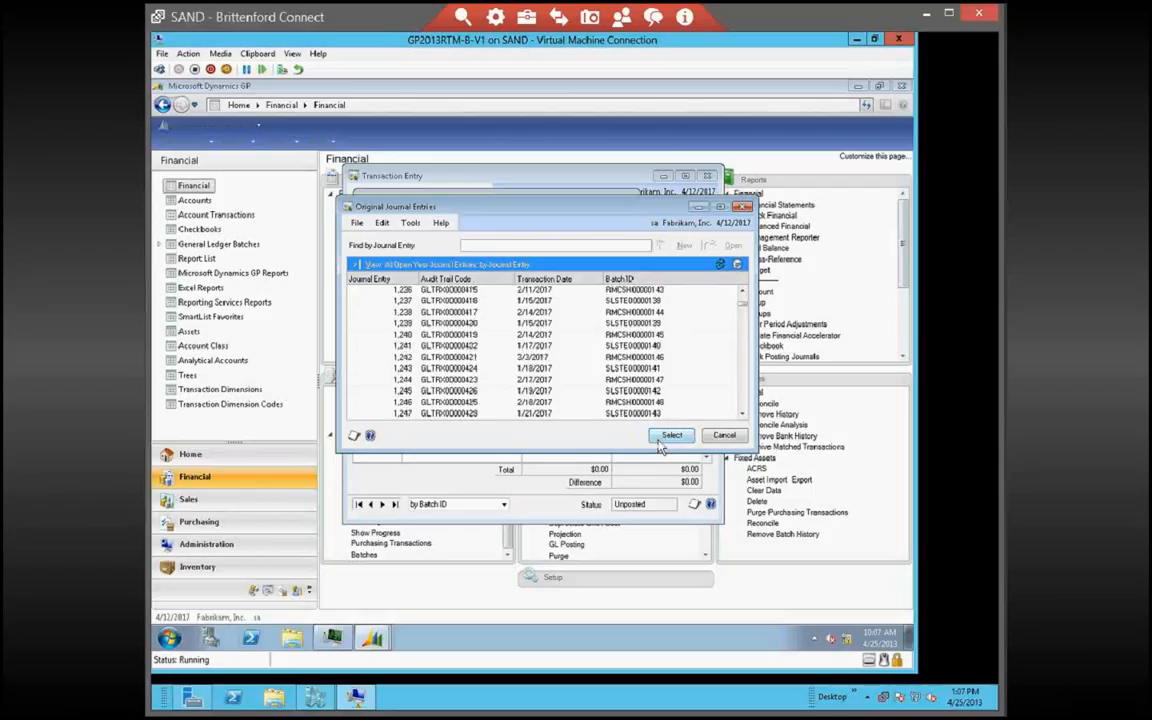
left_click(671, 435)
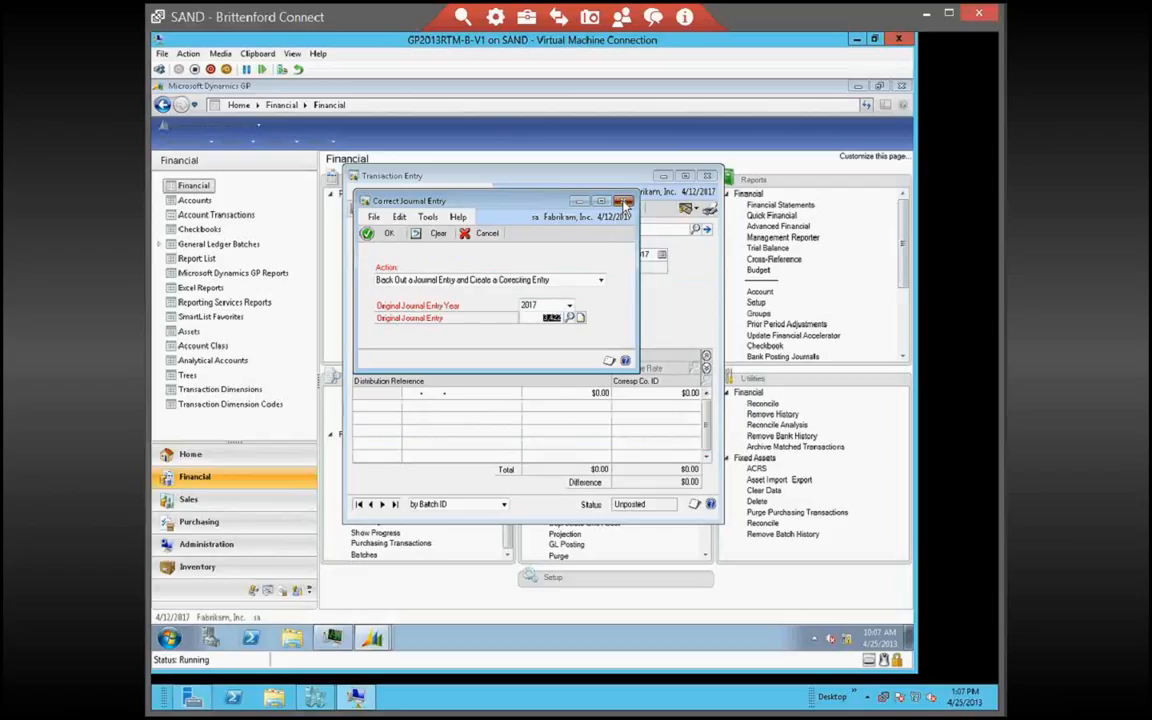
Clear the journal entry correction details and close the correction window
left_click(436, 235)
left_click(438, 236)
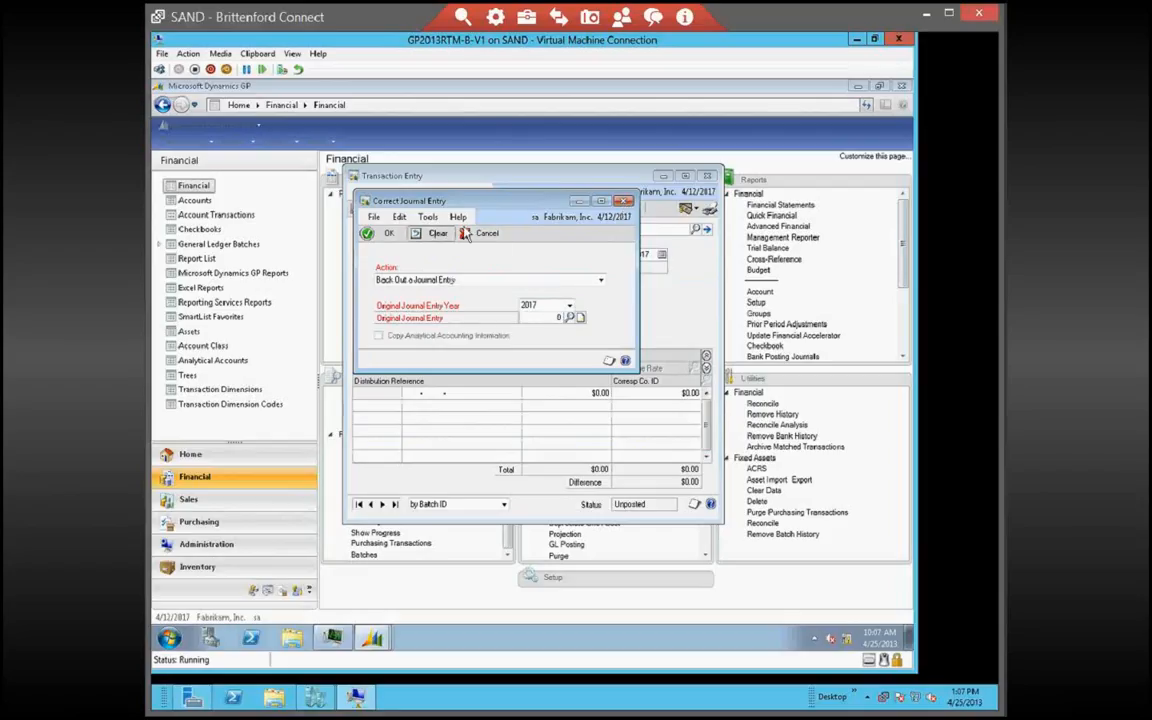
left_click(622, 202)
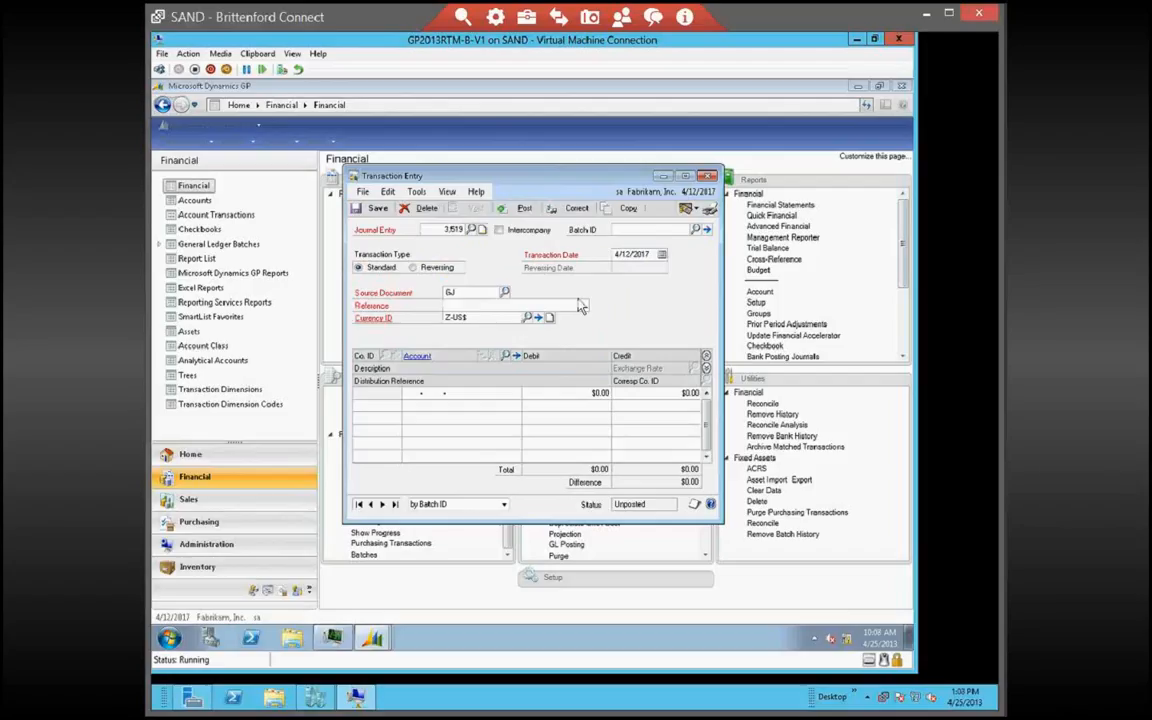
Enter Benefits Adj as the reference of the new journal entry
type("Bankfits Adj")
key("Tab")
key("Tab")
Sort the account lookup by description and assign the Bonuses - Accounting account to the first distribution line
left_click(504, 356)
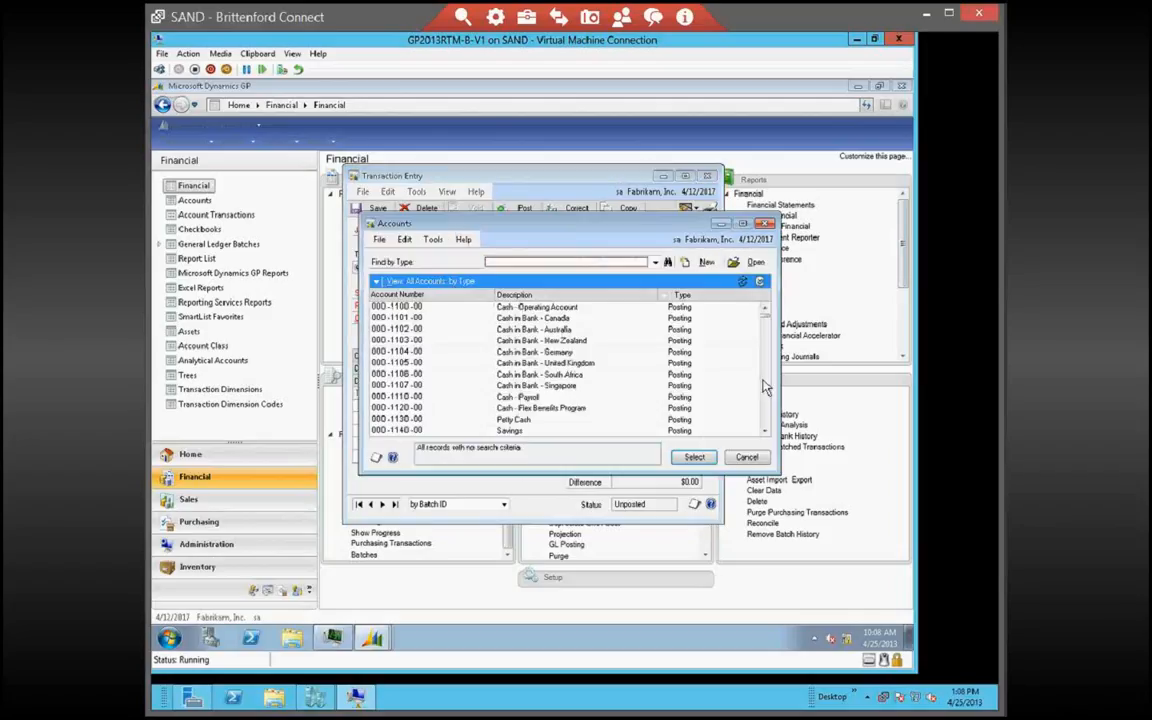
scroll(765, 387, "down", 6)
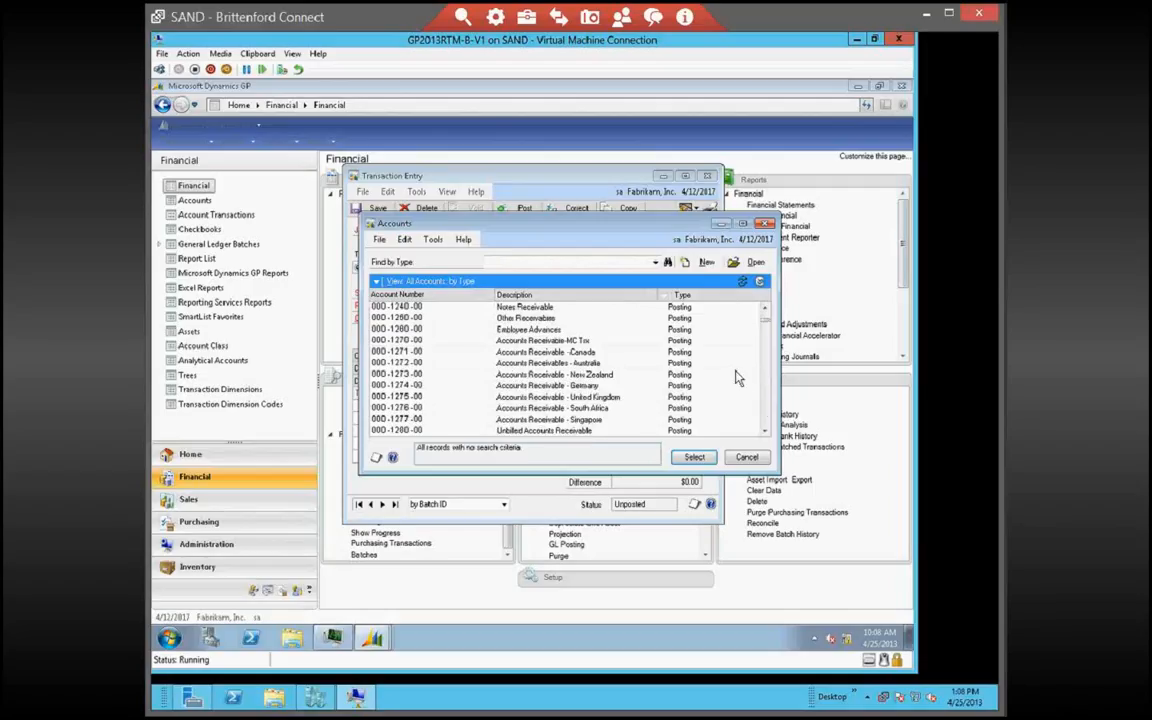
left_click(546, 265)
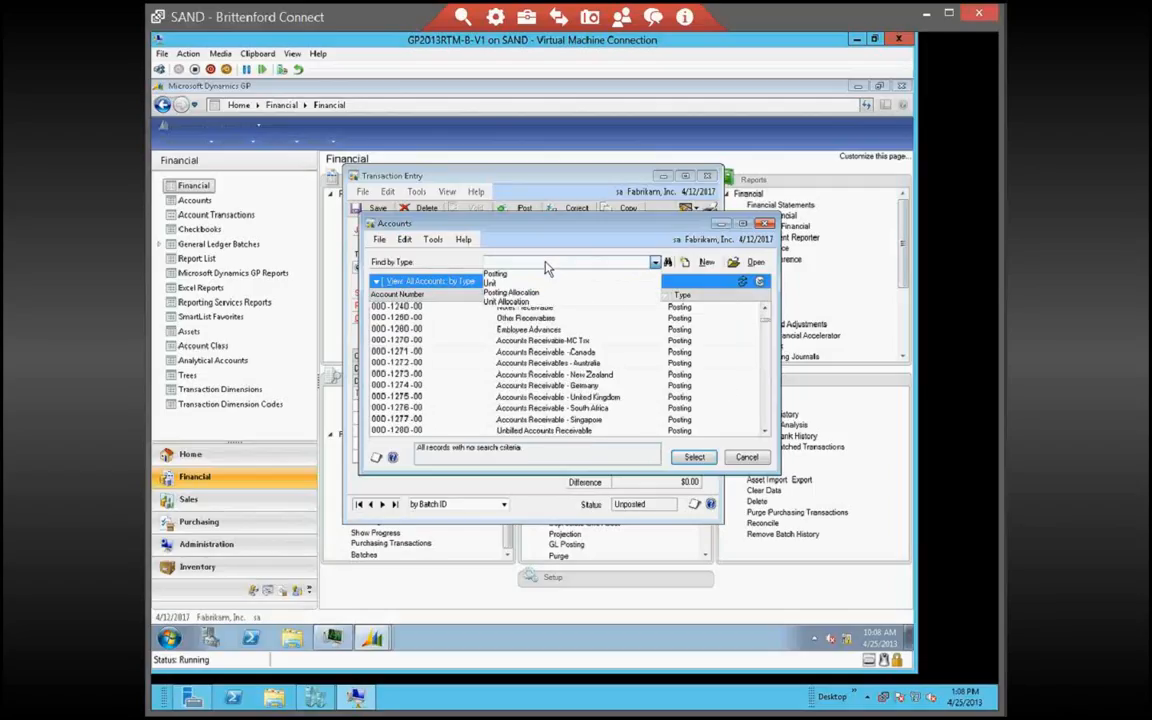
left_click(455, 299)
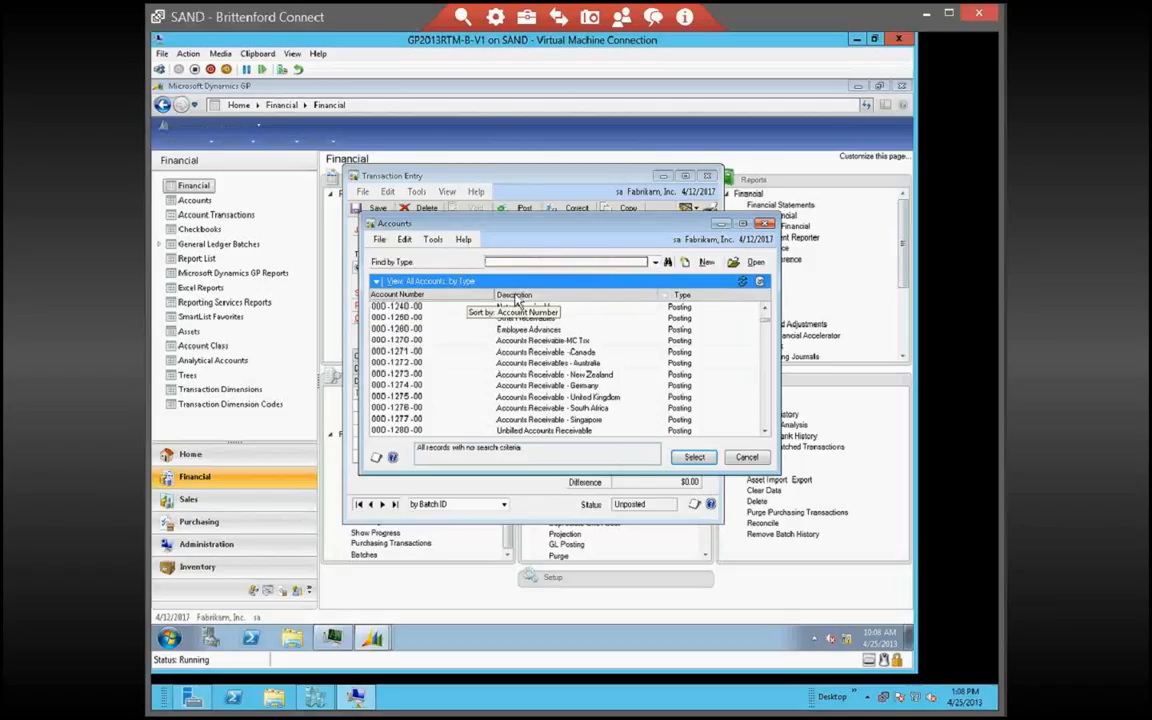
left_click(516, 296)
left_click(503, 261)
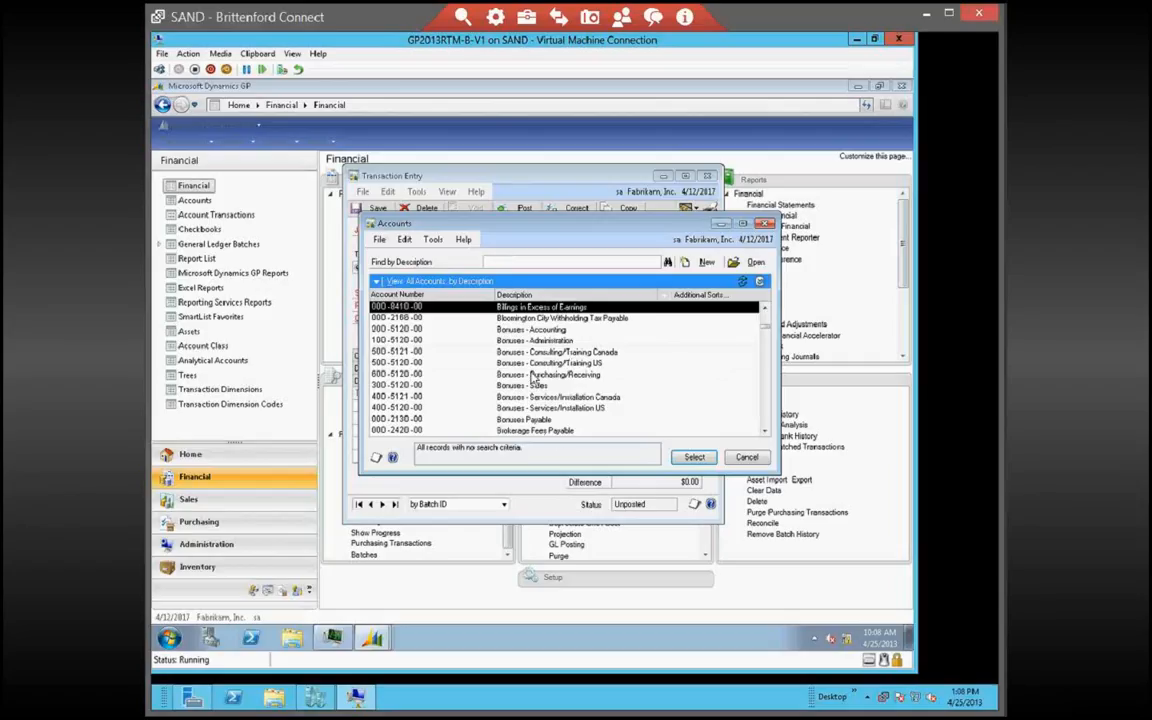
left_click(505, 329)
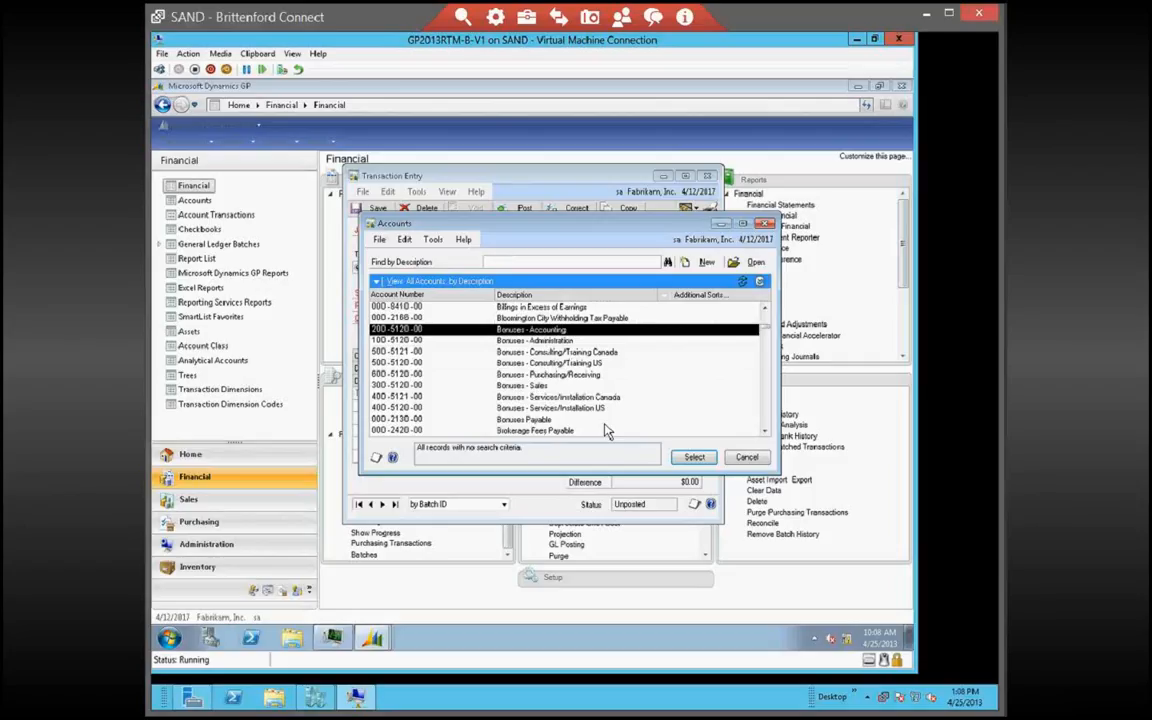
left_click(694, 457)
left_click(481, 308)
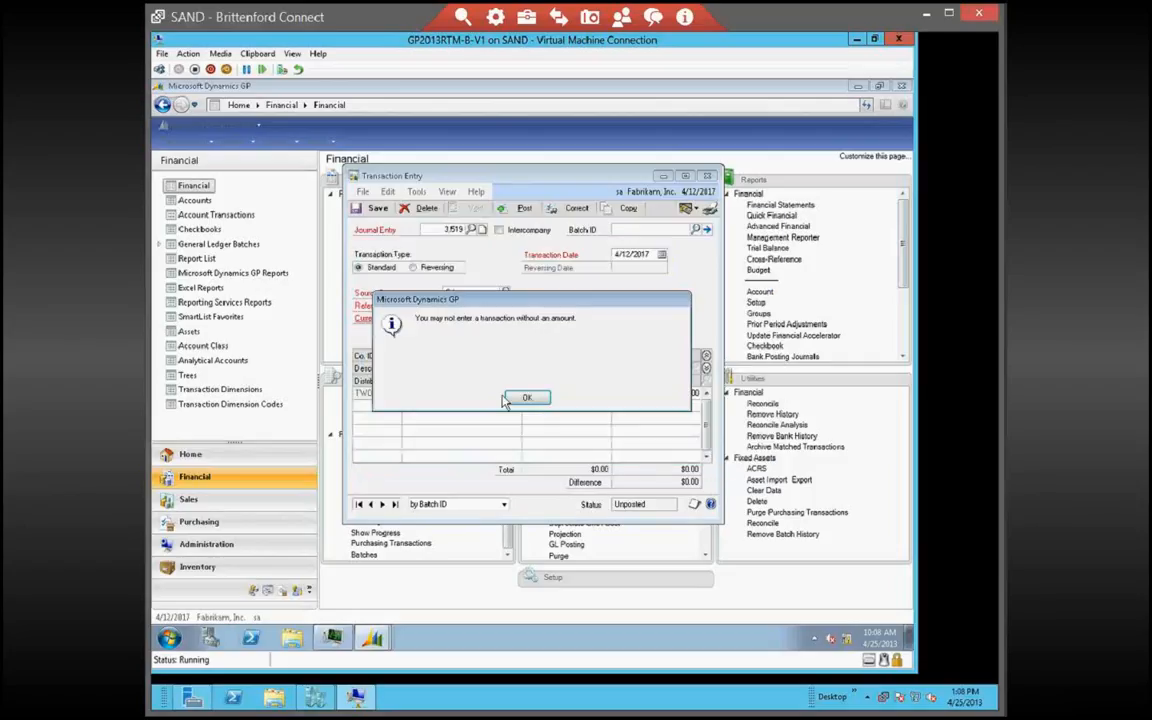
left_click(527, 399)
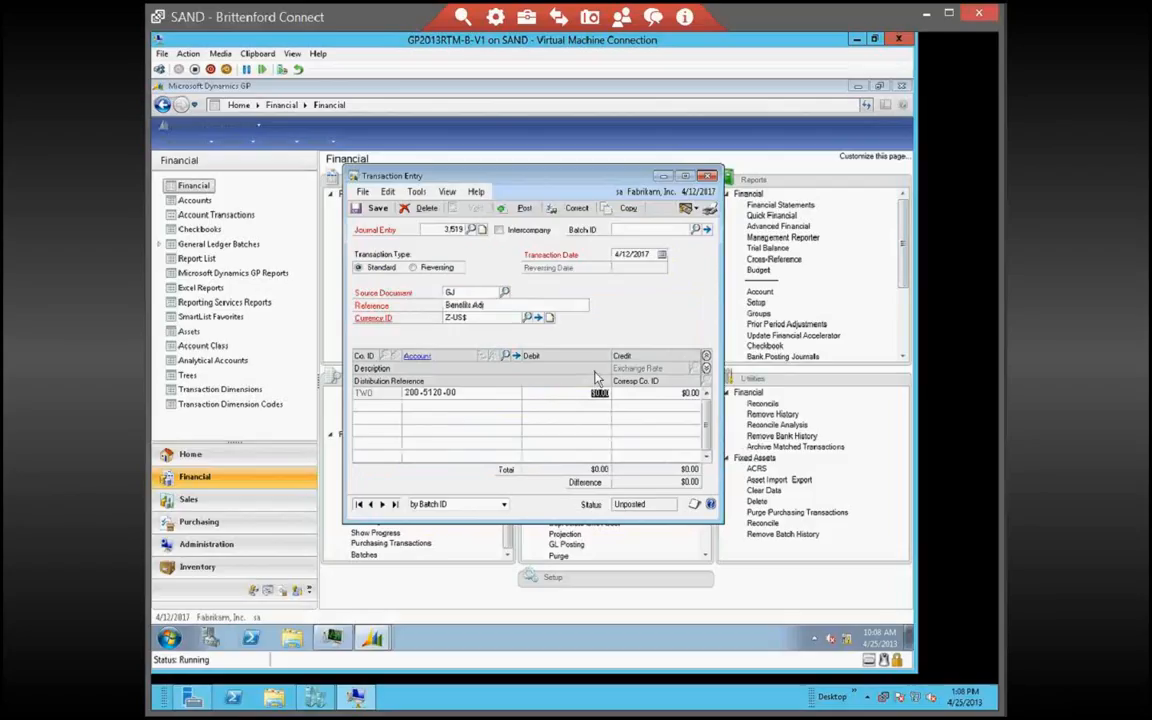
Debit the Bonuses - Accounting line $100.00 and move on to a second distribution line
type("100")
key("Tab")
key("Tab")
key("Tab")
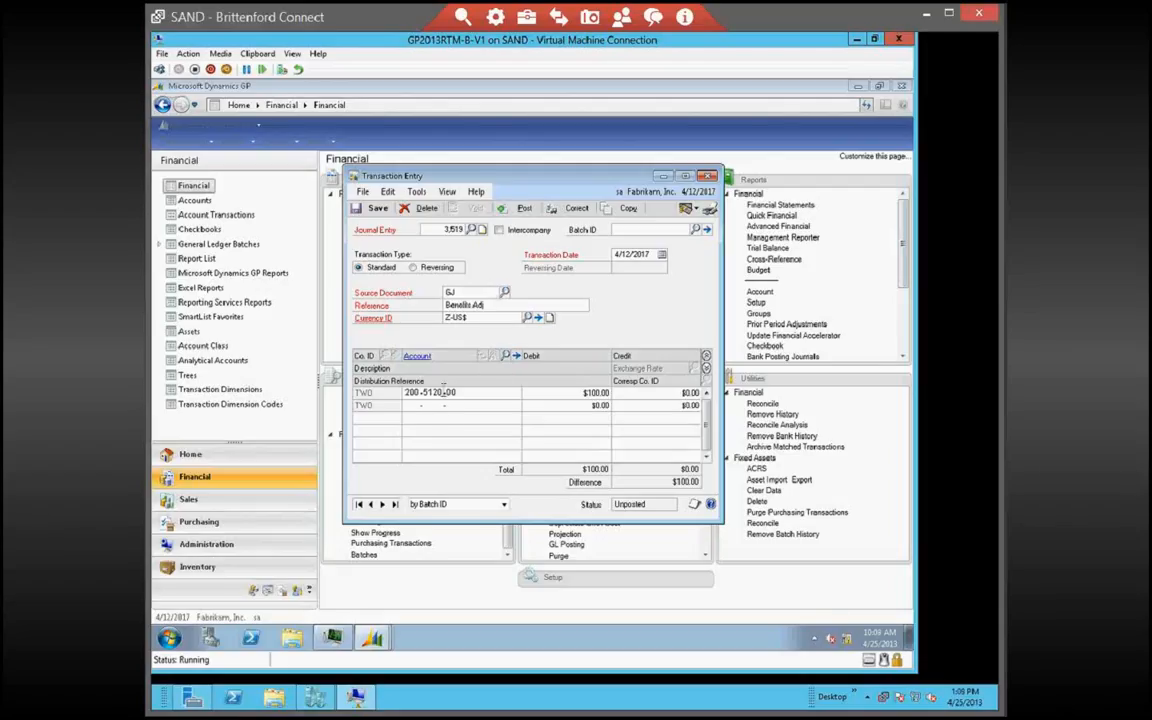
Assign the Accrued Expenses account to the second distribution line and credit it $100.00
type("A")
key("BackSpace")
left_click(507, 357)
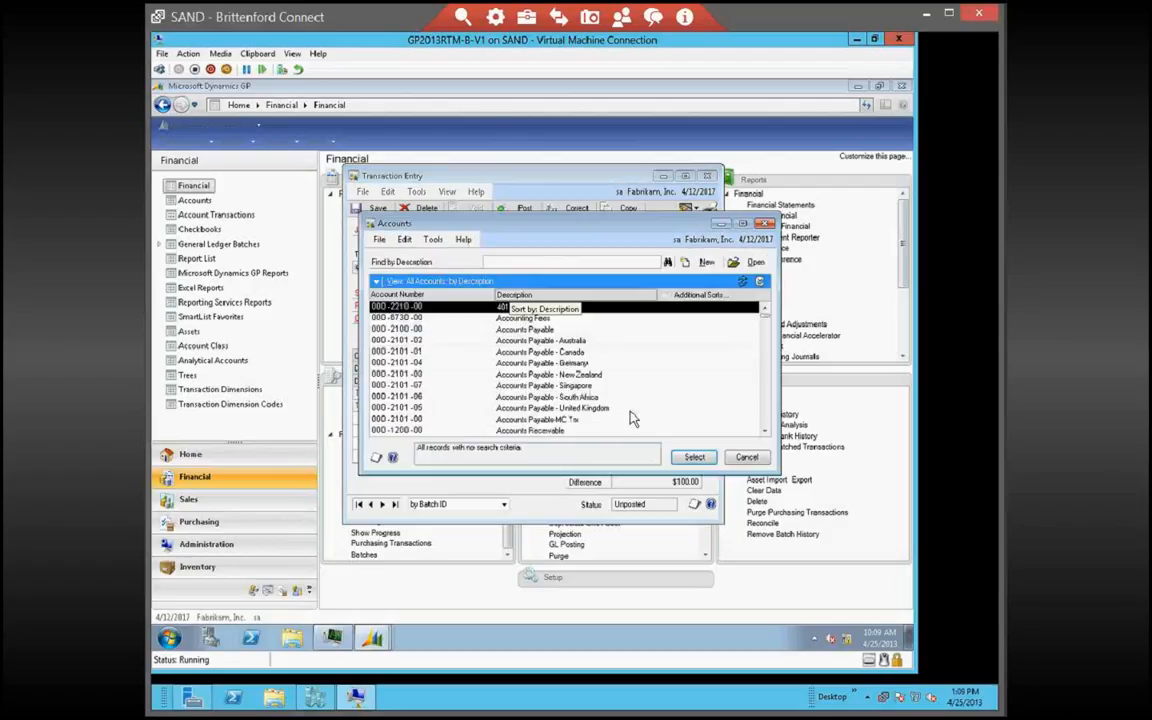
left_click(764, 410)
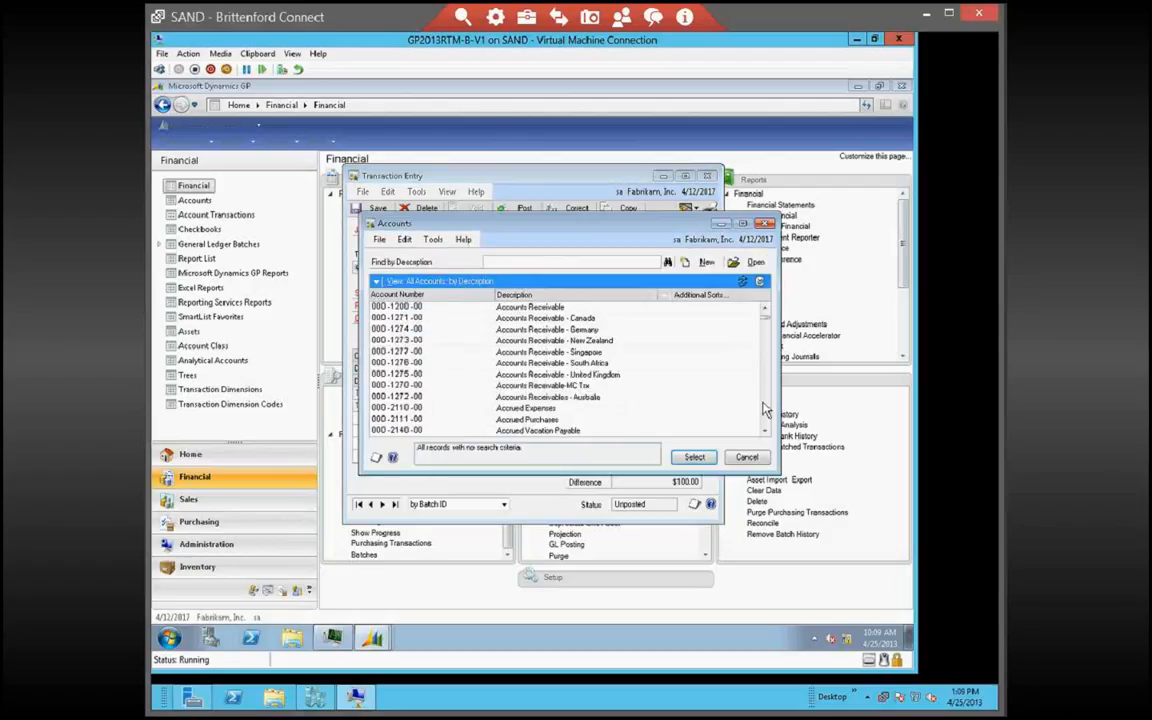
left_click(583, 409)
left_click(695, 457)
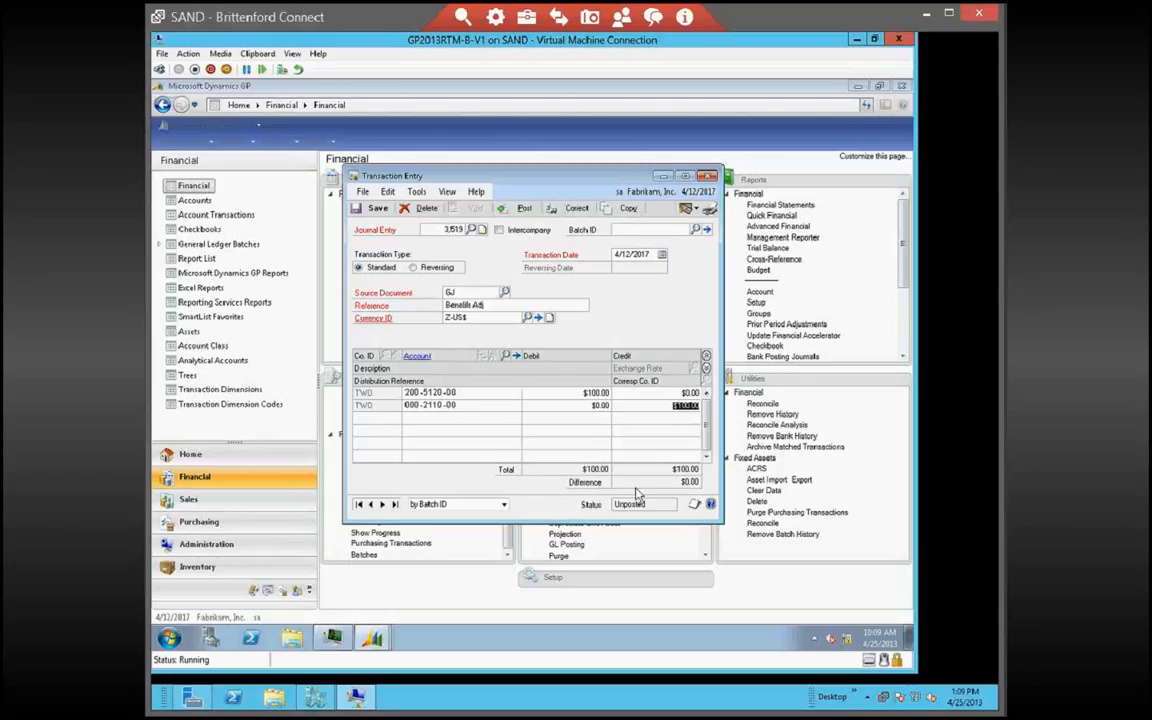
Post the balanced Benefits Adj journal entry and close the transaction without printing the General Posting Journal
left_click(522, 208)
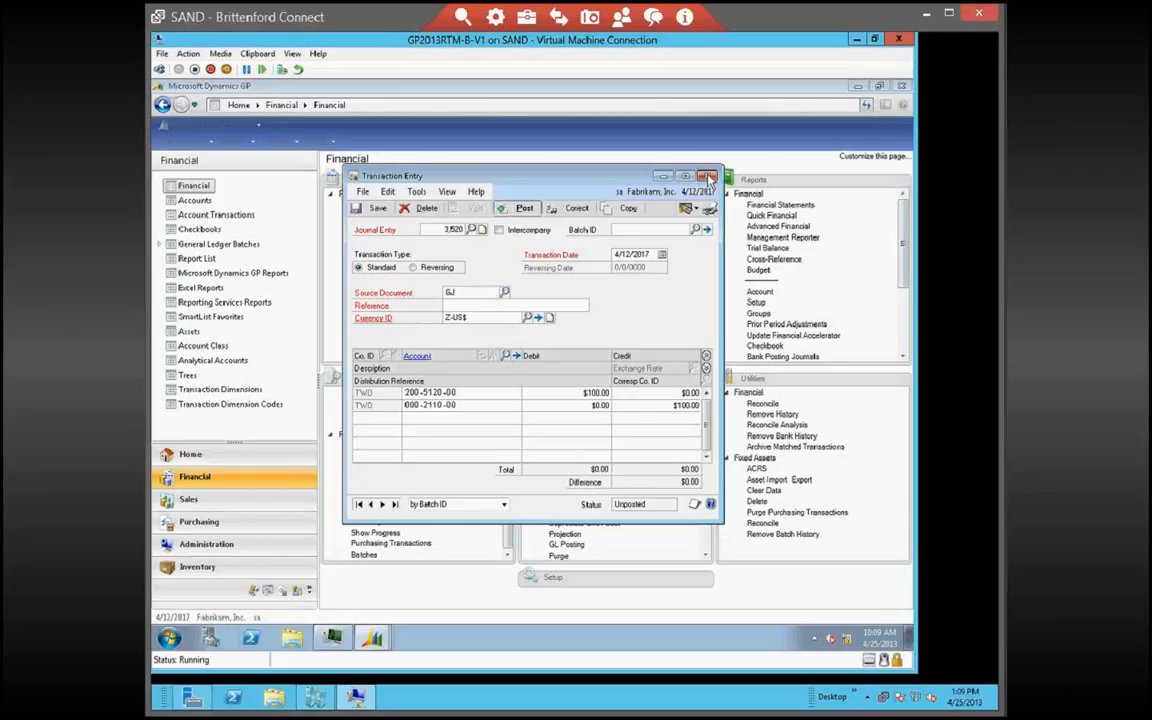
left_click(708, 178)
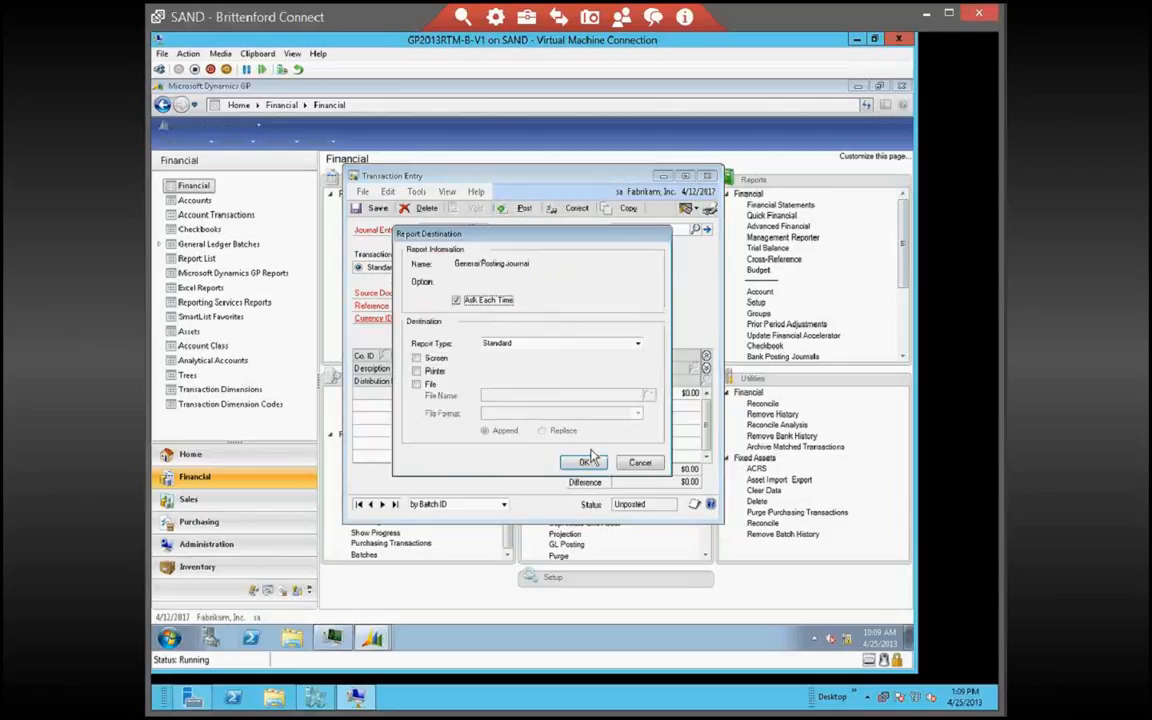
left_click(640, 464)
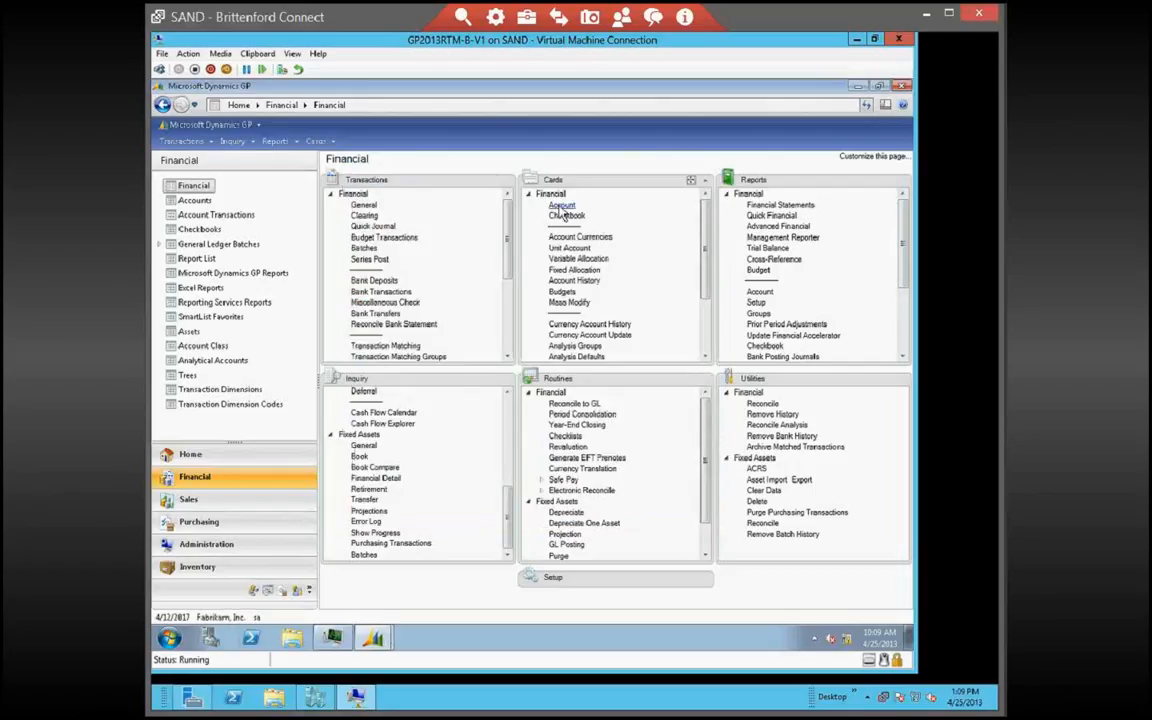
Try to choose an original 2017 journal entry to back out from the general transaction's correction lookup
left_click(380, 205)
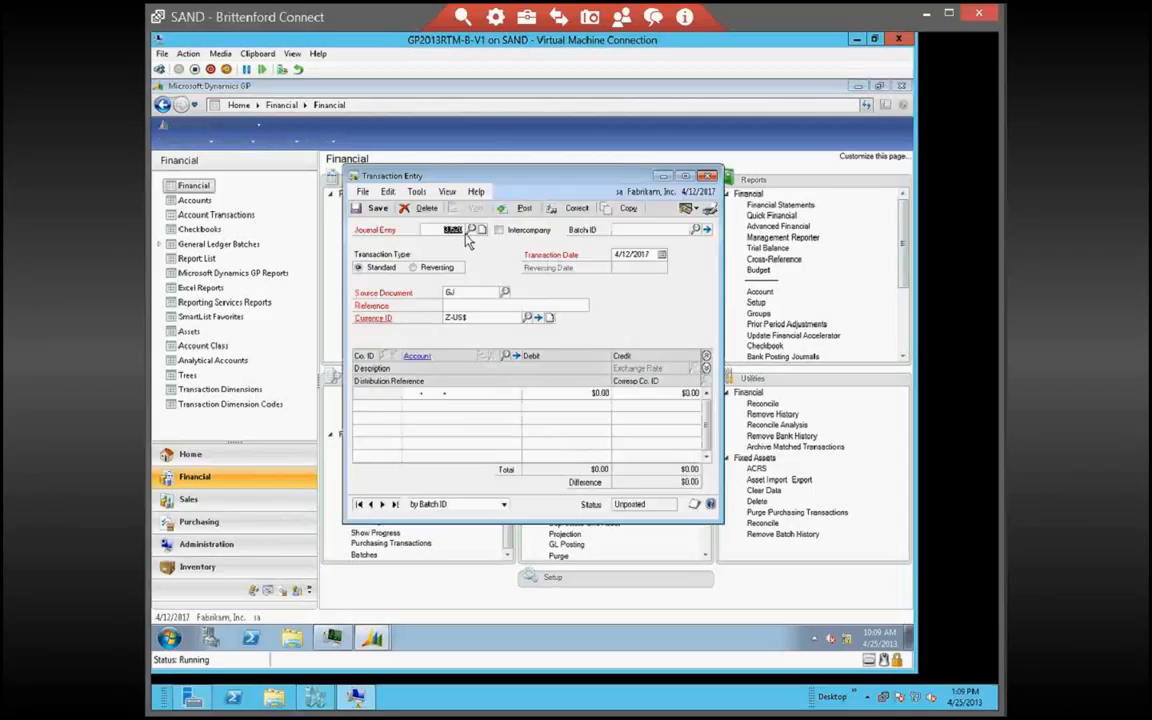
left_click(565, 209)
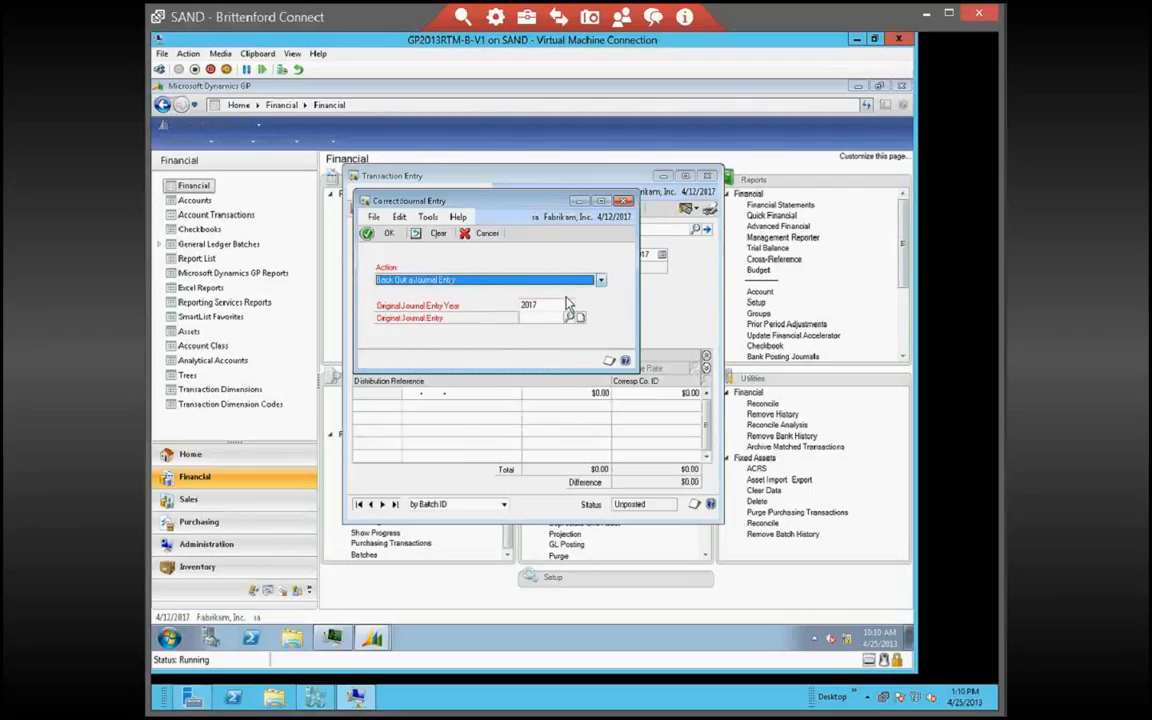
left_click(569, 315)
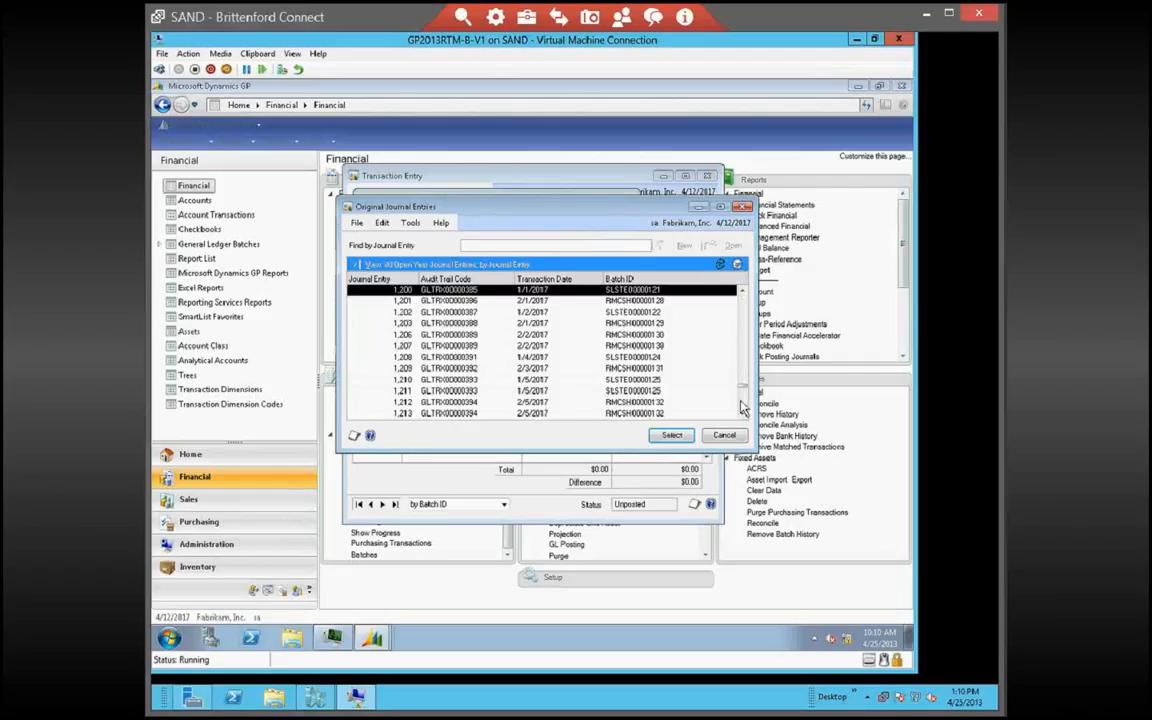
left_click_drag(742, 403, 742, 412)
left_click(670, 437)
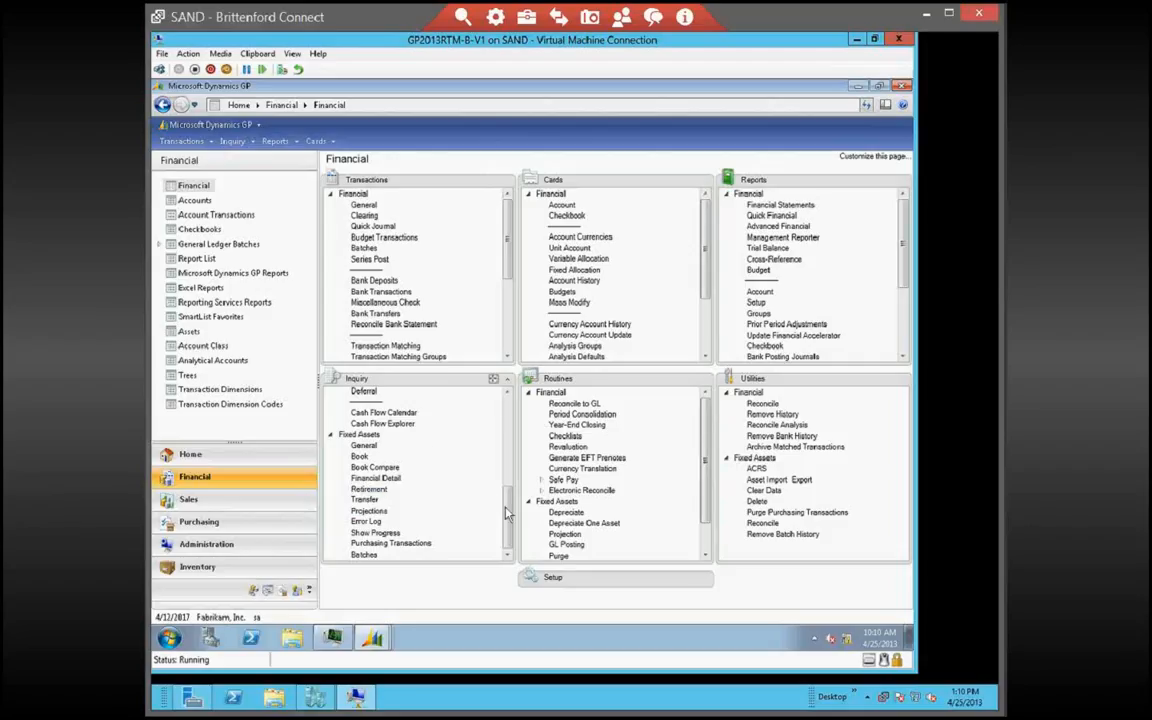
Open the History Summary inquiry and look up the Accrued Expenses account by description
scroll(380, 472, "up", 5)
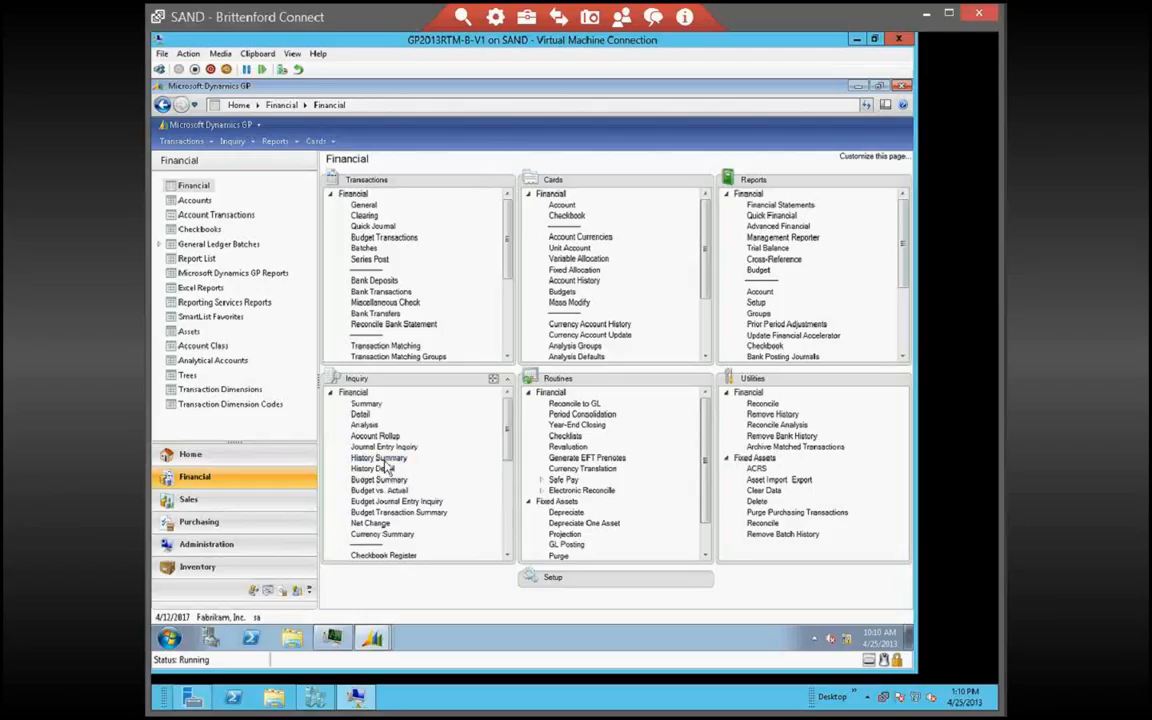
left_click(385, 458)
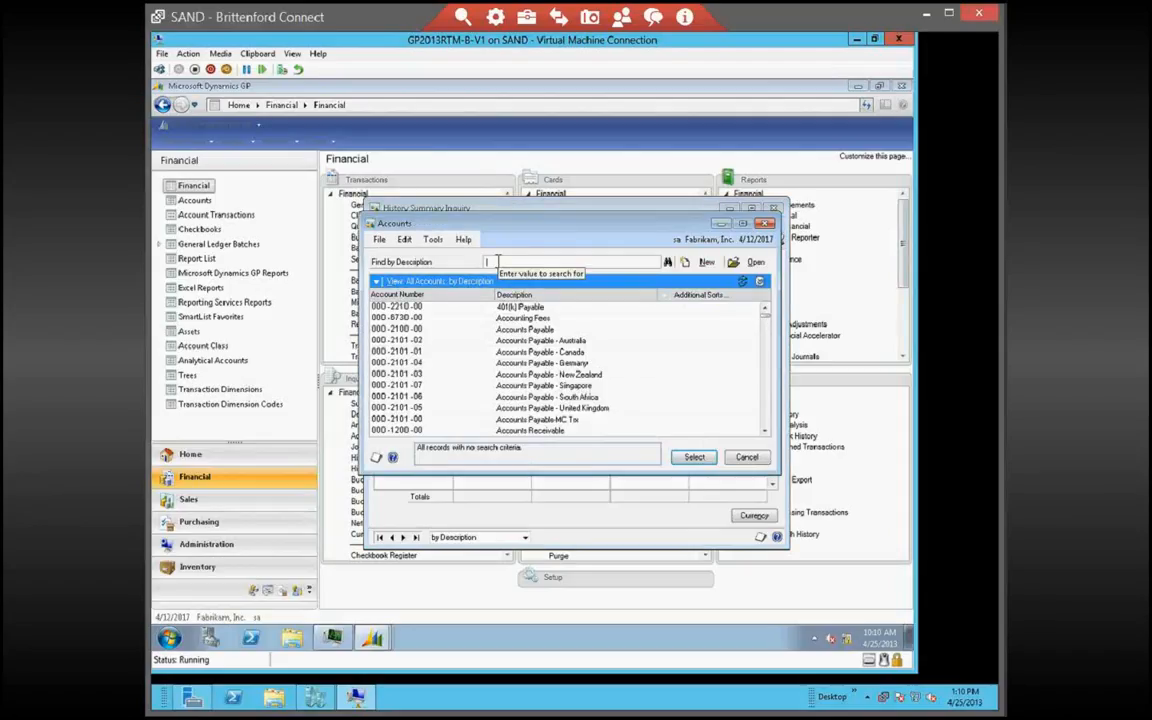
type("a")
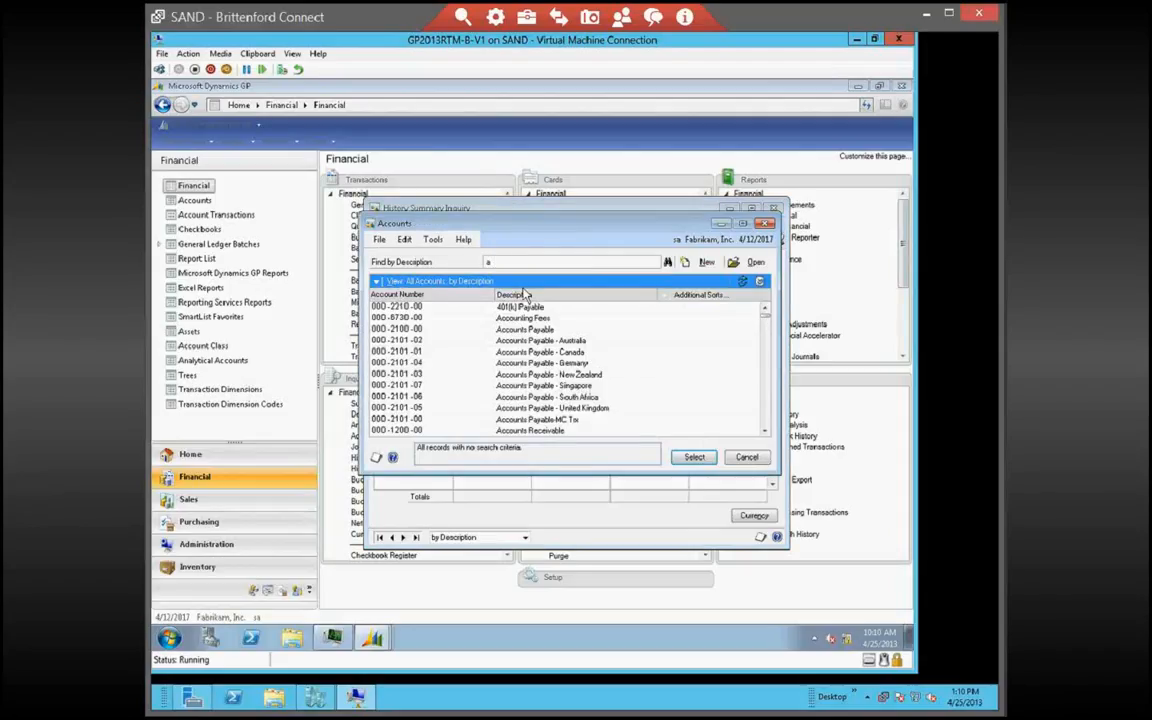
left_click(522, 291)
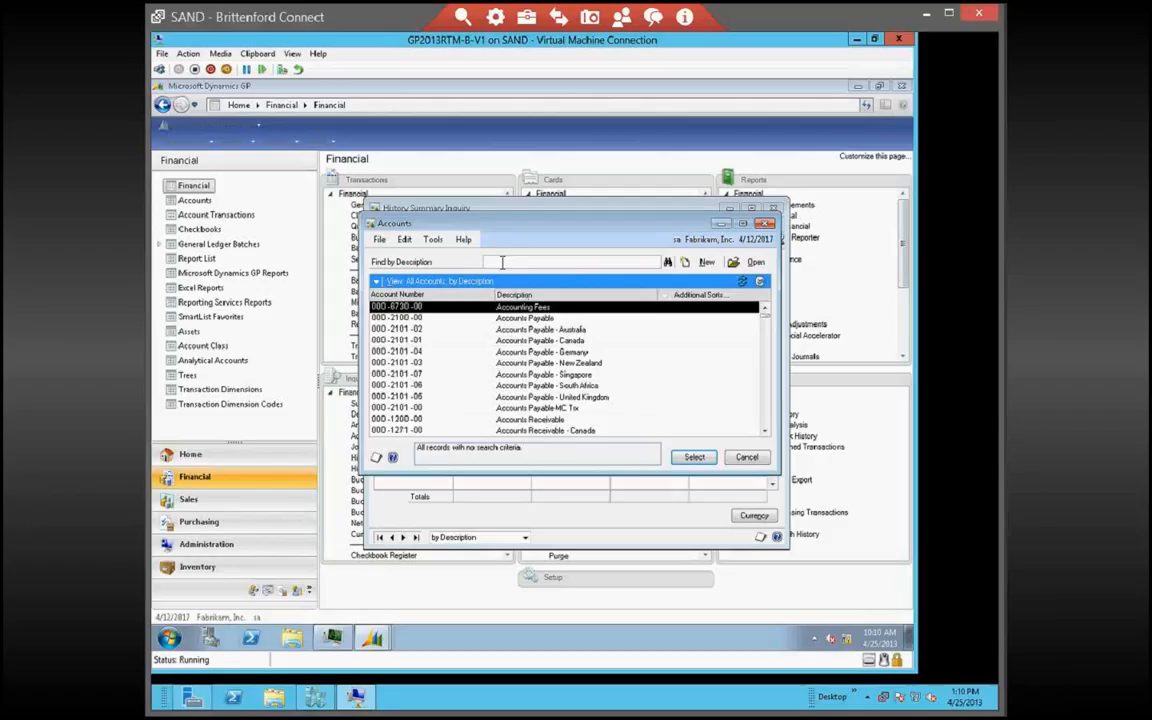
left_click(492, 261)
type("a")
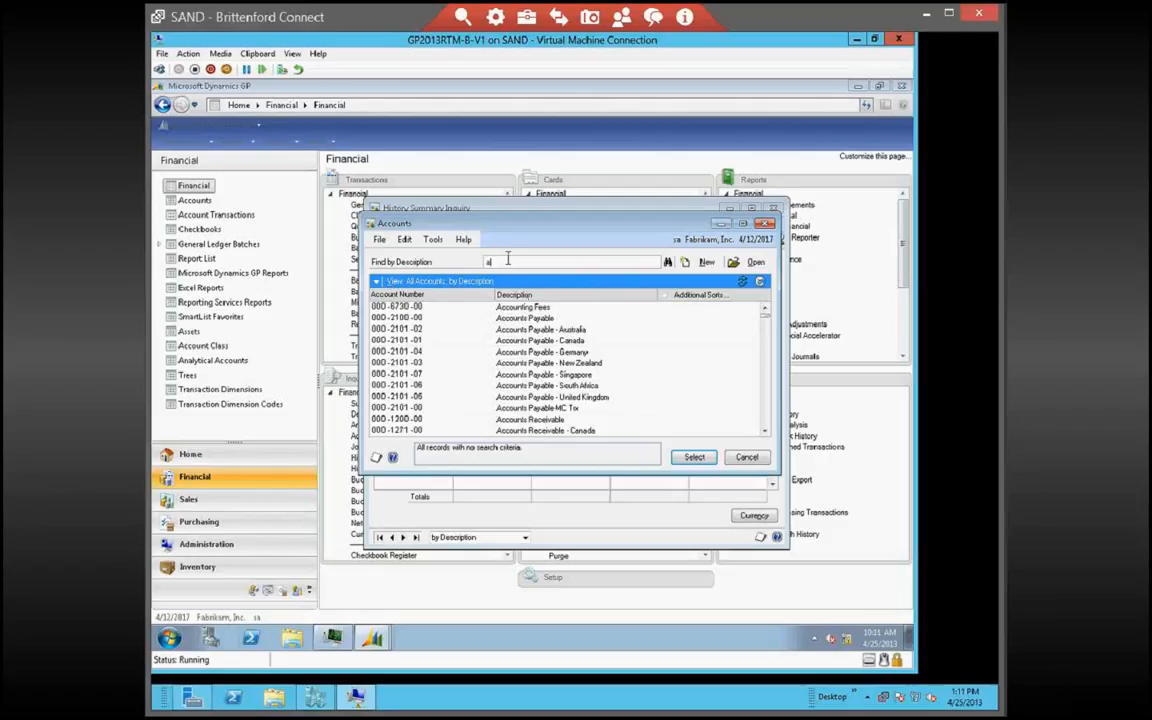
type("ccoun")
left_click(678, 461)
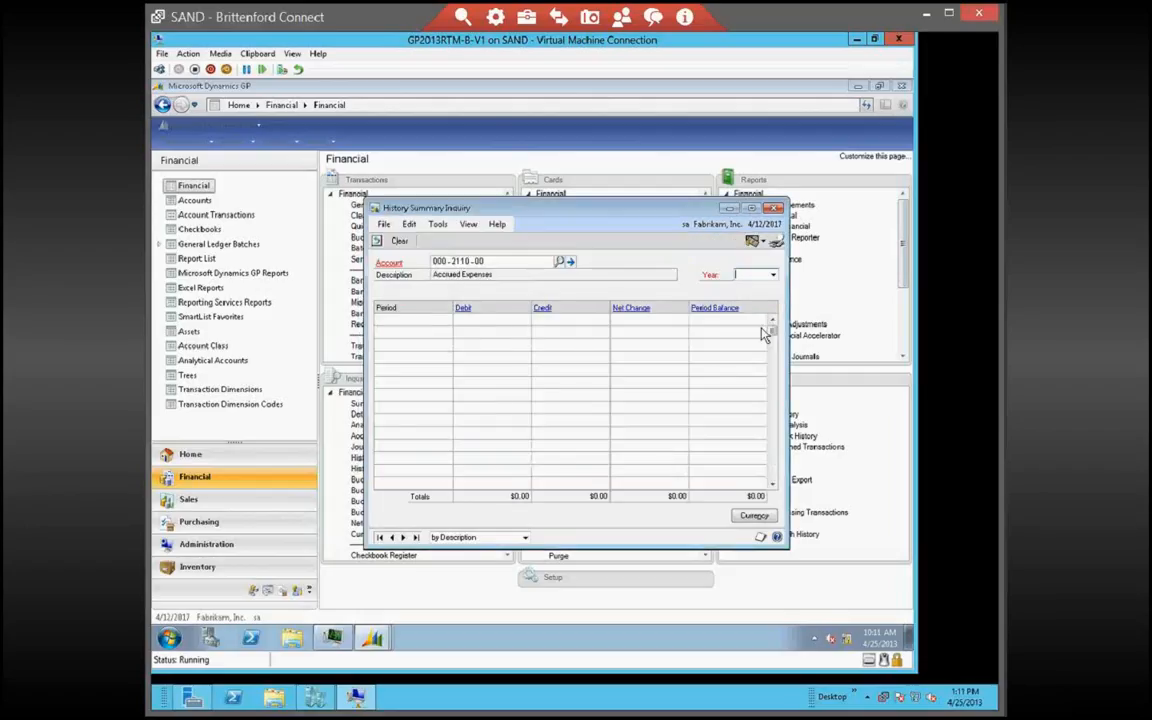
View the Accrued Expenses history summary for the year 2013 and close the inquiry
left_click(773, 275)
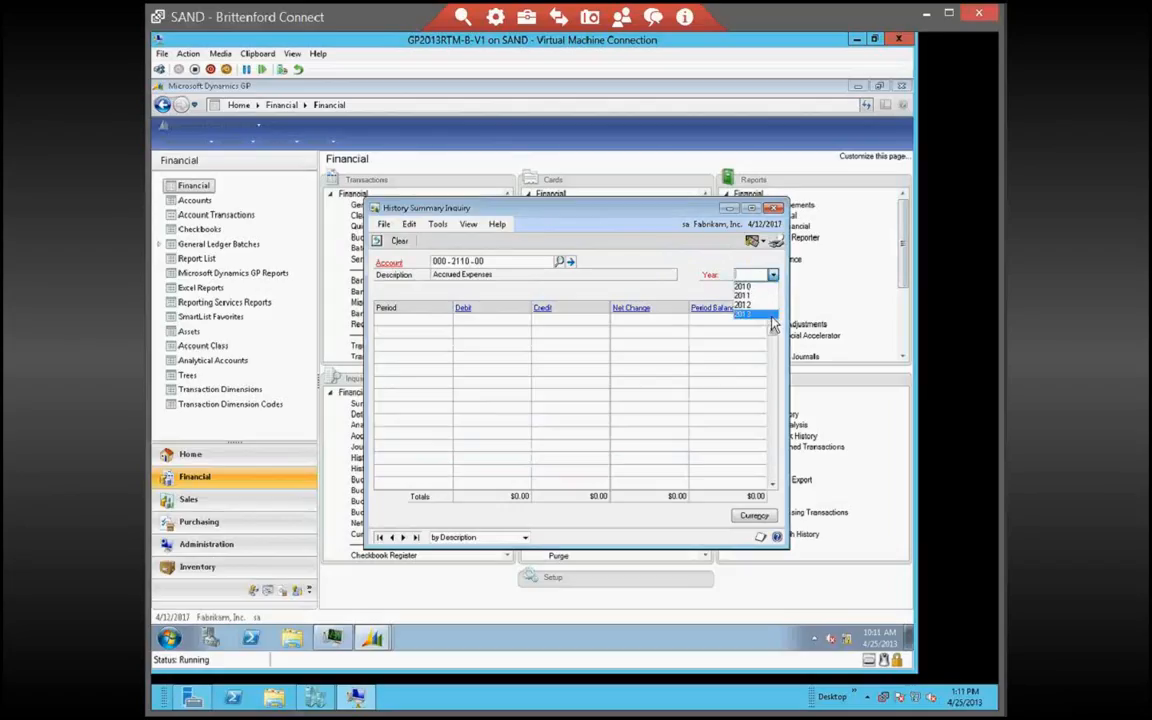
left_click(771, 316)
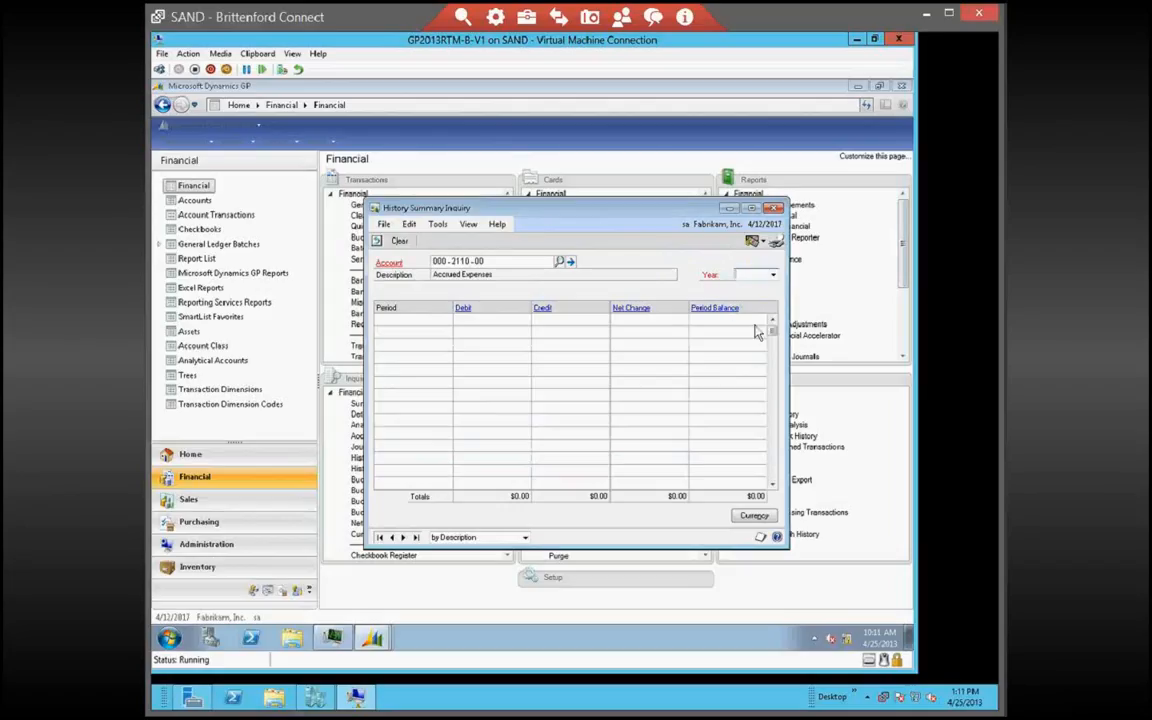
left_click(773, 276)
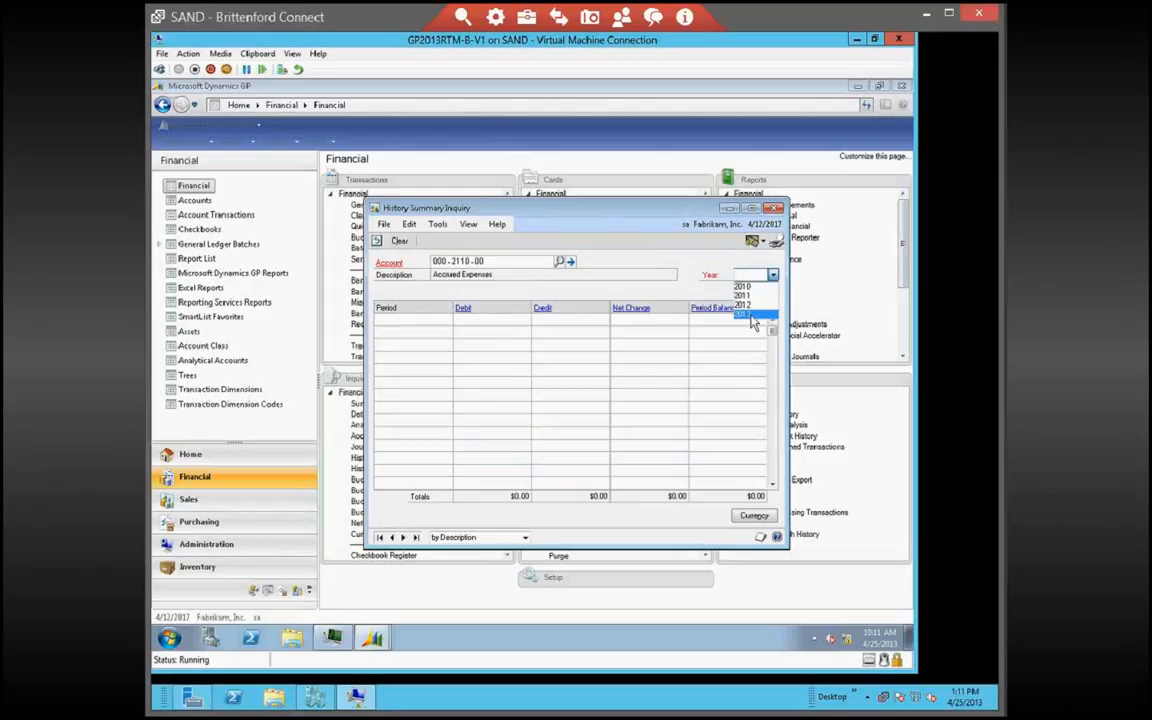
left_click(752, 317)
left_click(773, 275)
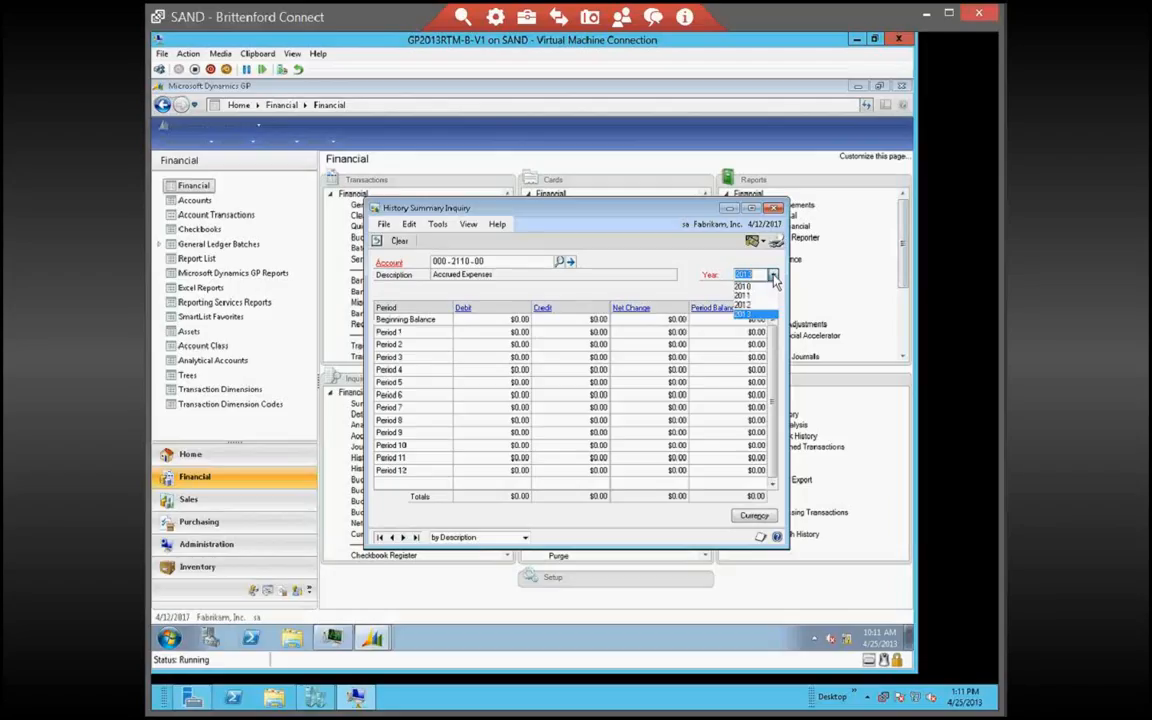
left_click(773, 276)
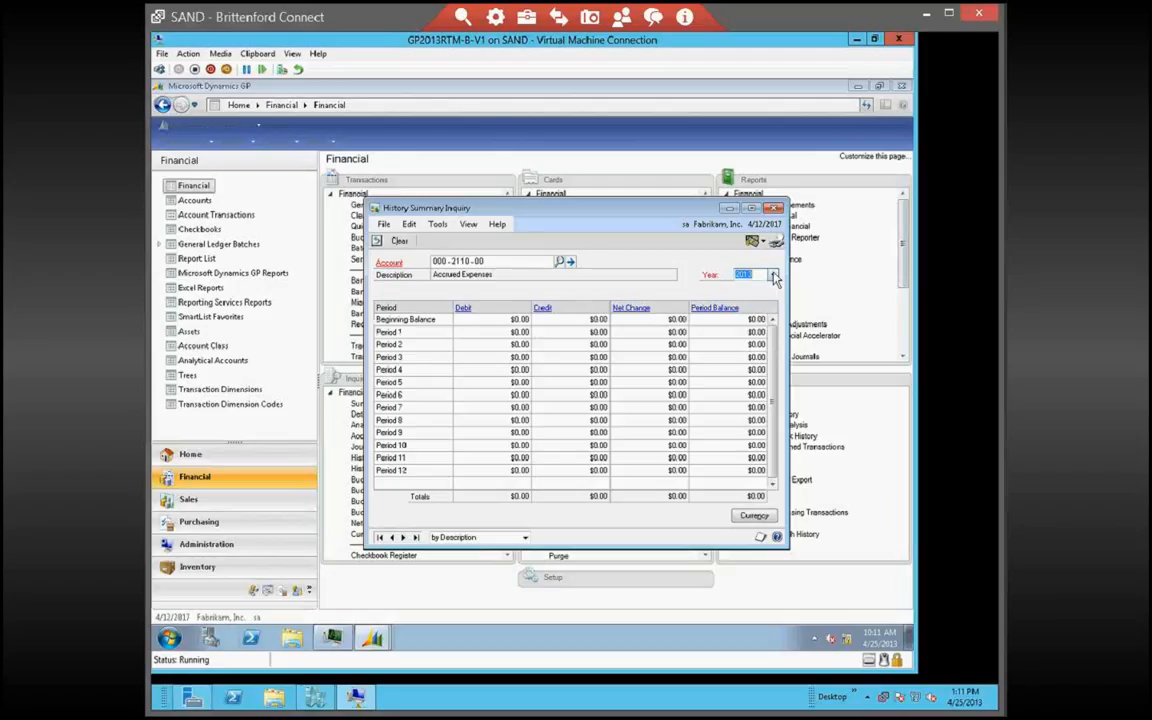
left_click(777, 209)
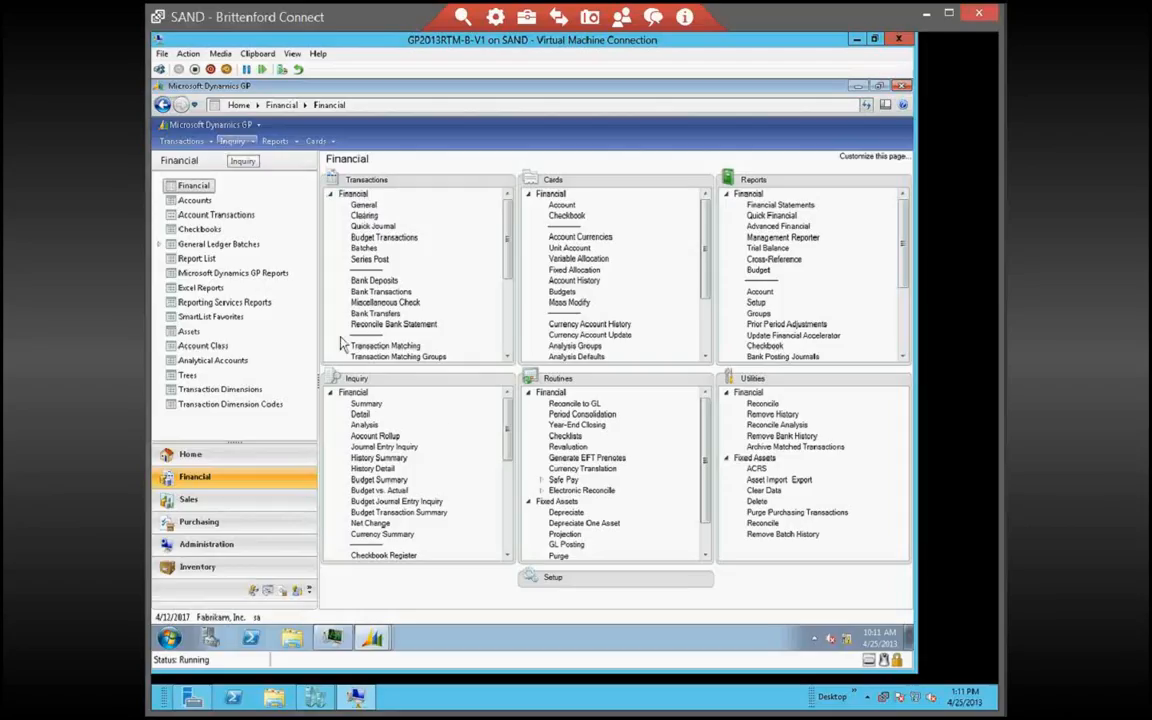
Open the Summary inquiry for 2017 and find the Accrued Expenses account by searching for accrued
left_click(371, 408)
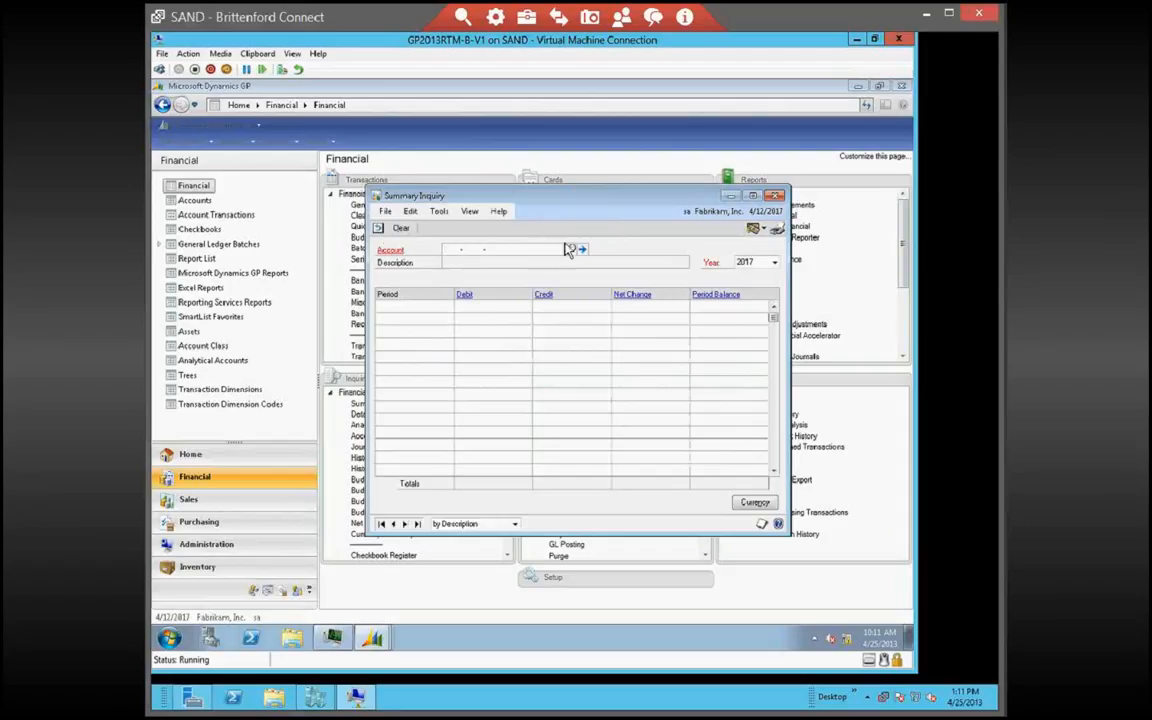
left_click(580, 249)
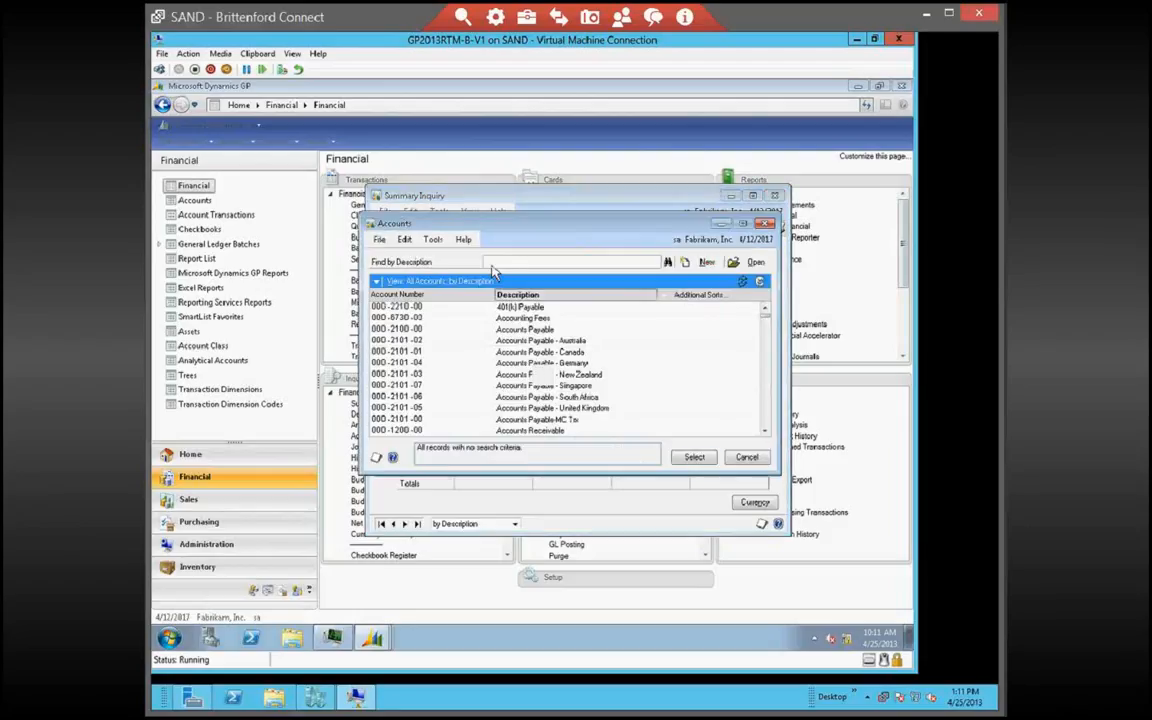
type("acc")
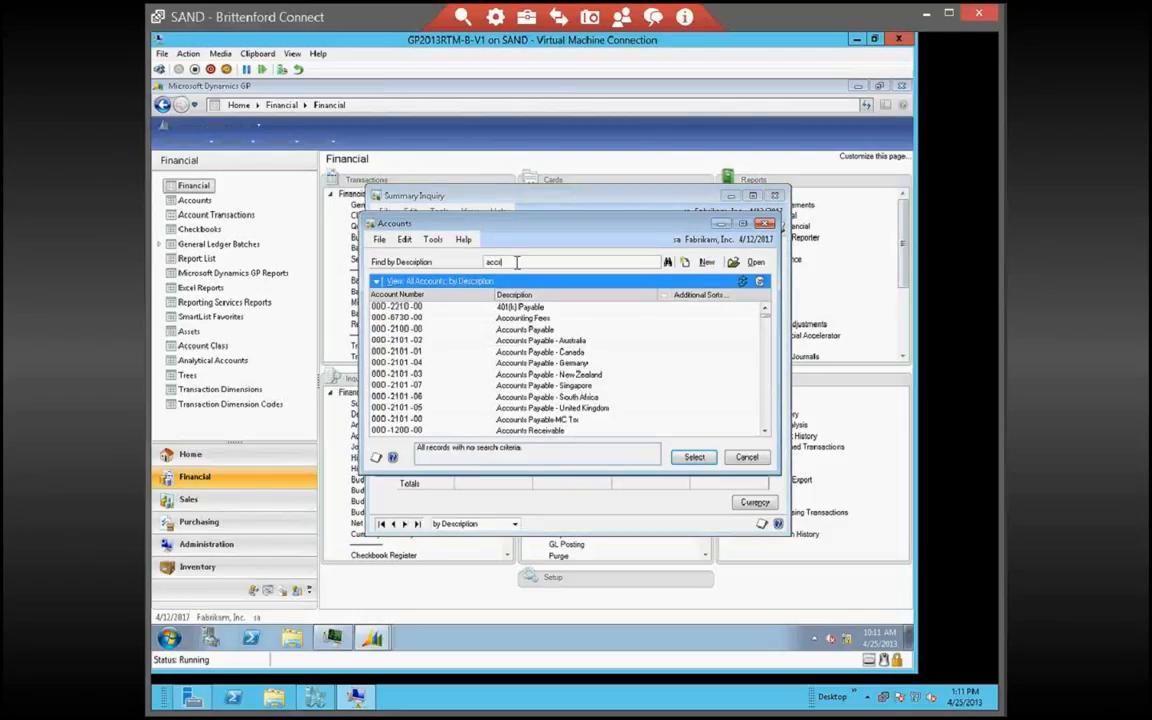
type("rued")
key("Return")
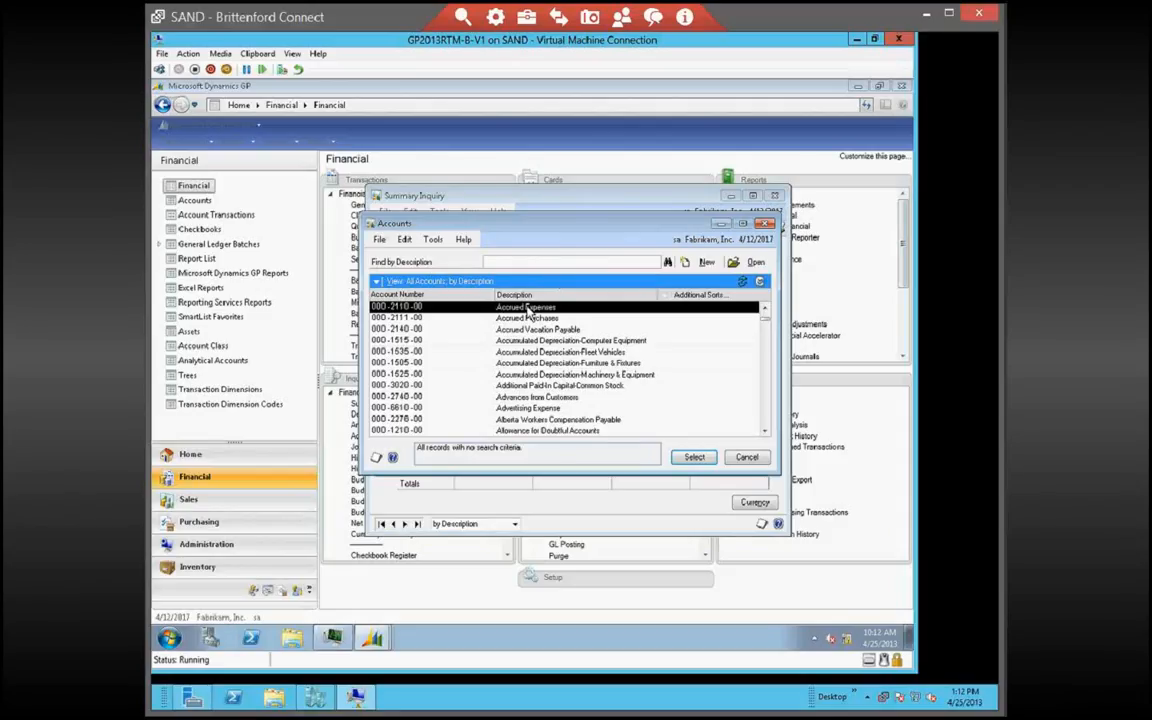
key("Return")
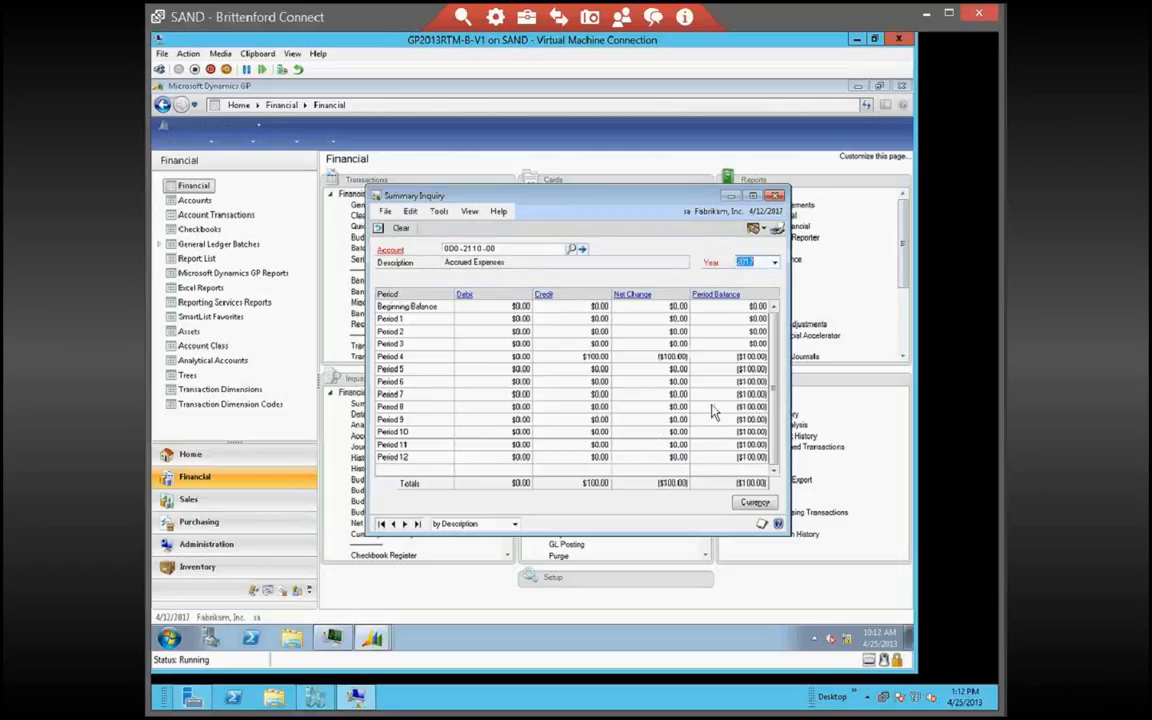
Drill down from Period 4 of the Accrued Expenses summary into its transaction detail
double_click(598, 360)
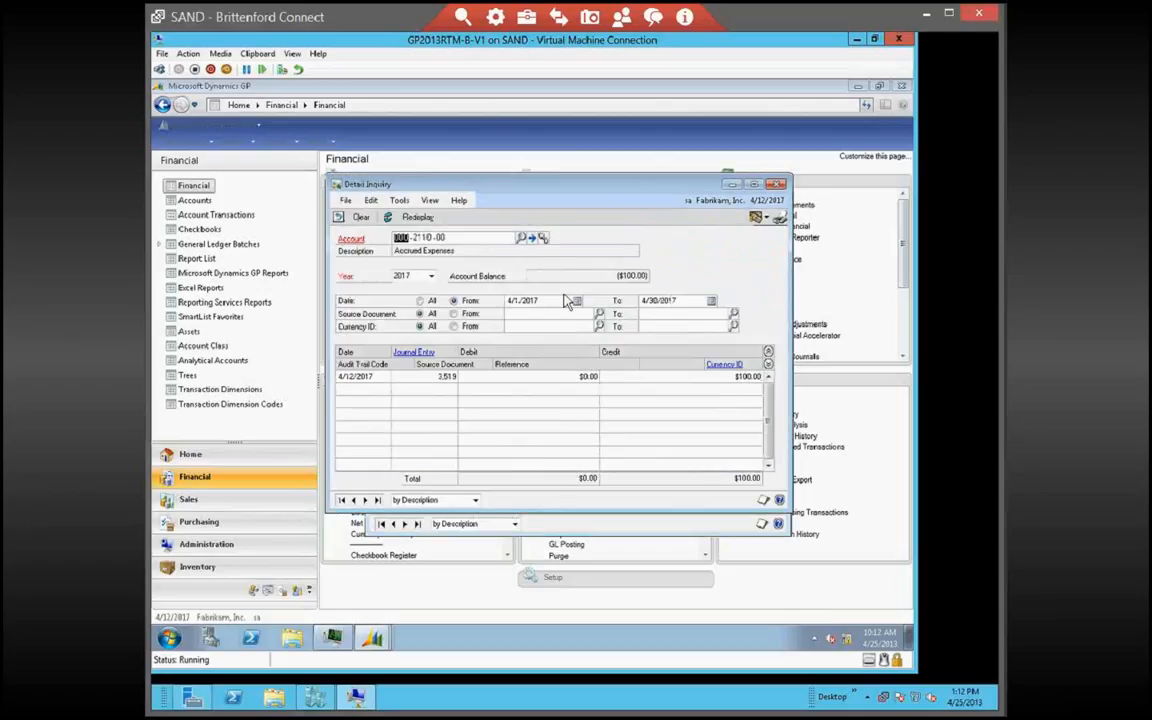
left_click(779, 186)
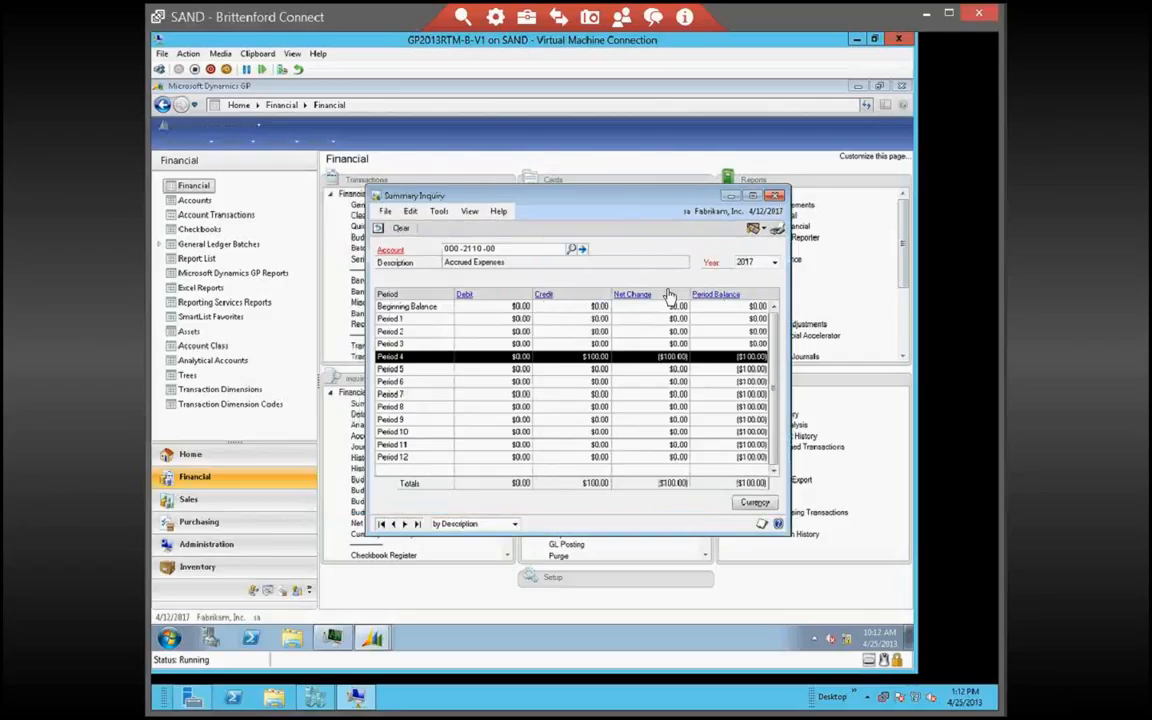
left_click(467, 295)
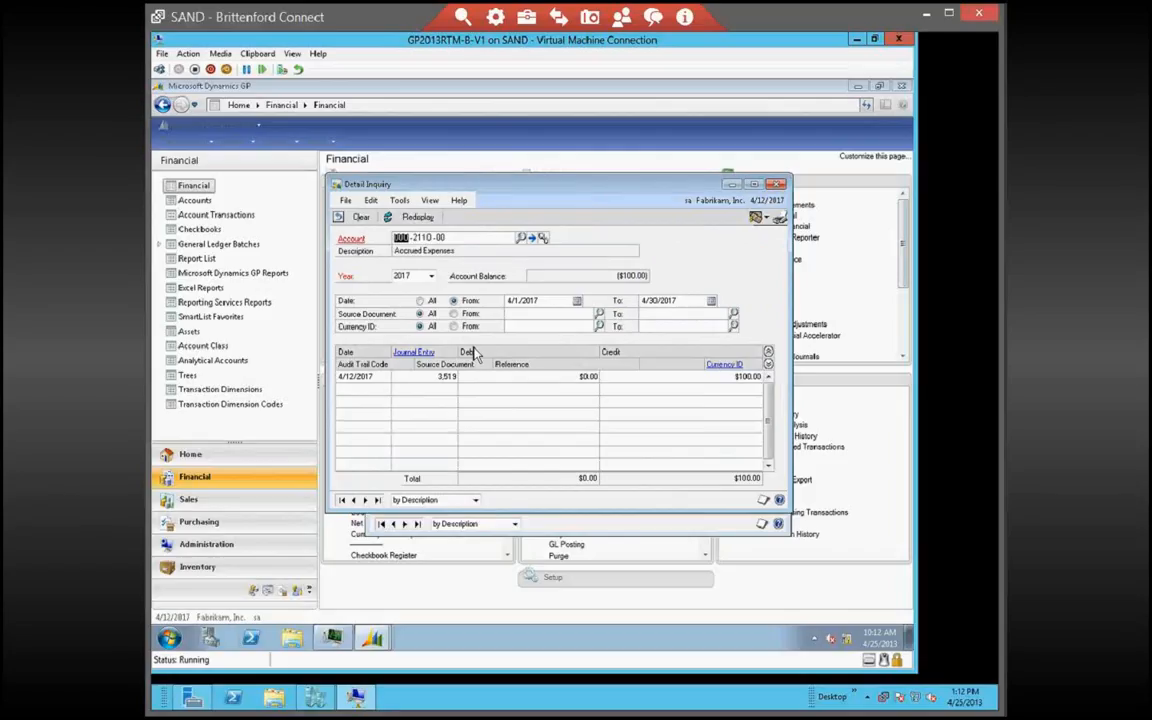
Examine journal entry 3,519 and the details of its 200-5120-00 distribution account, and close the inquiries
left_click(405, 377)
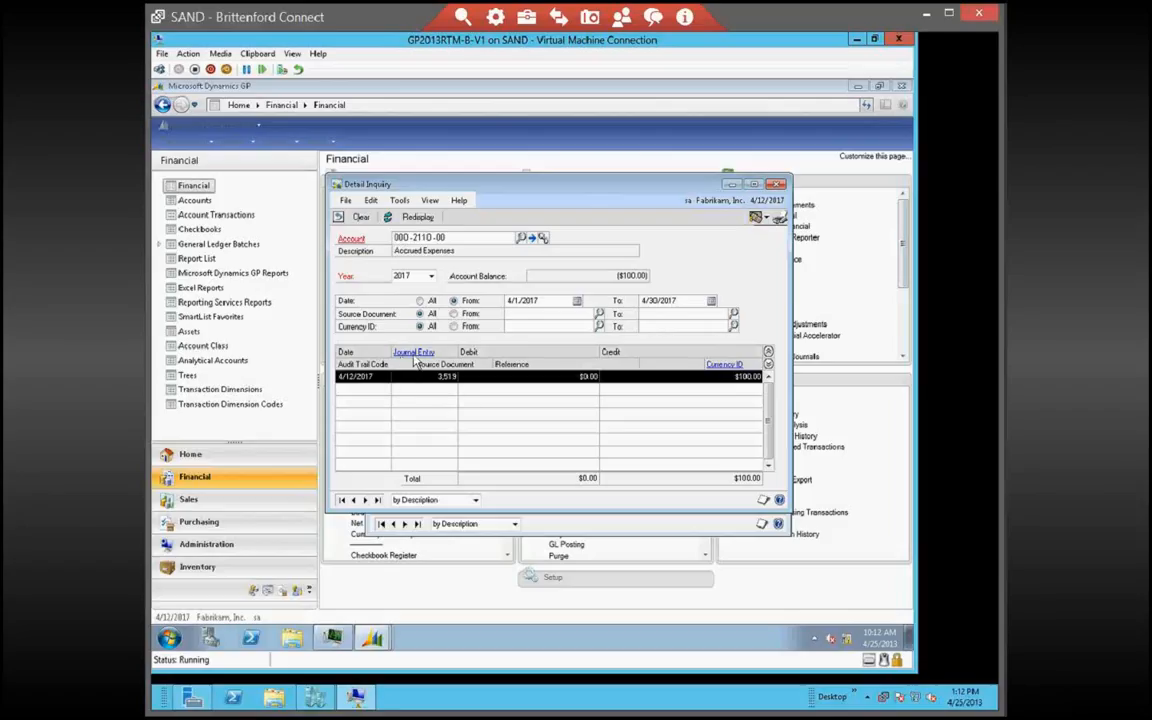
left_click(414, 355)
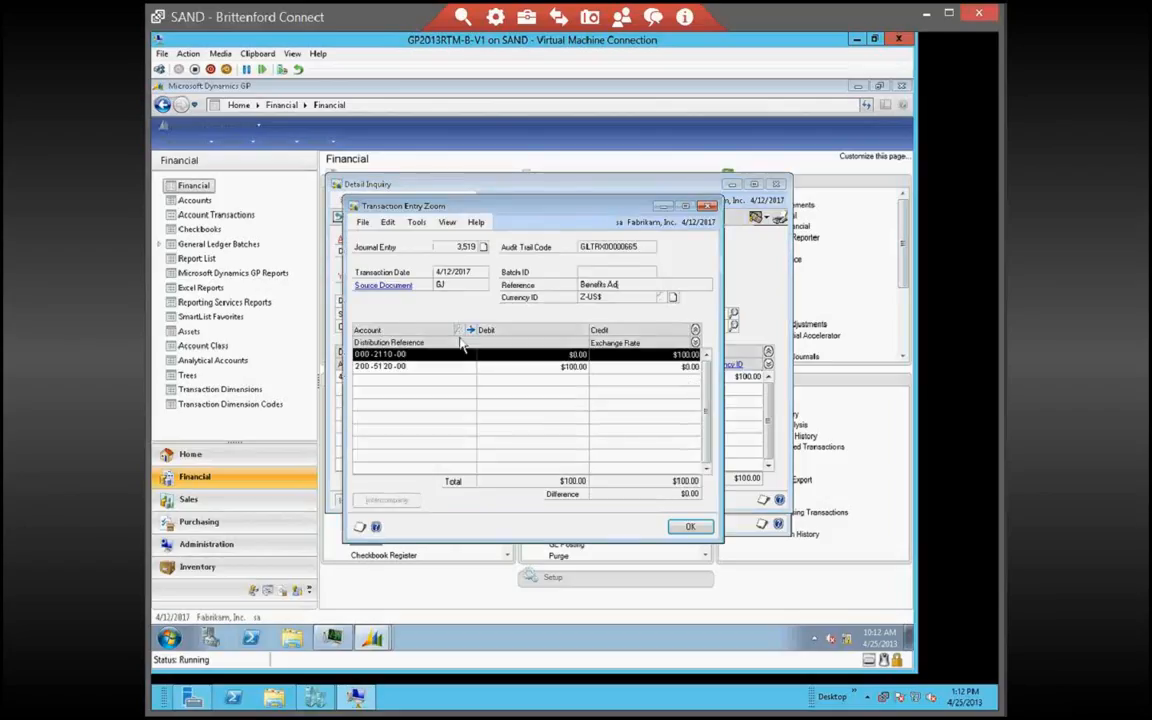
left_click(695, 342)
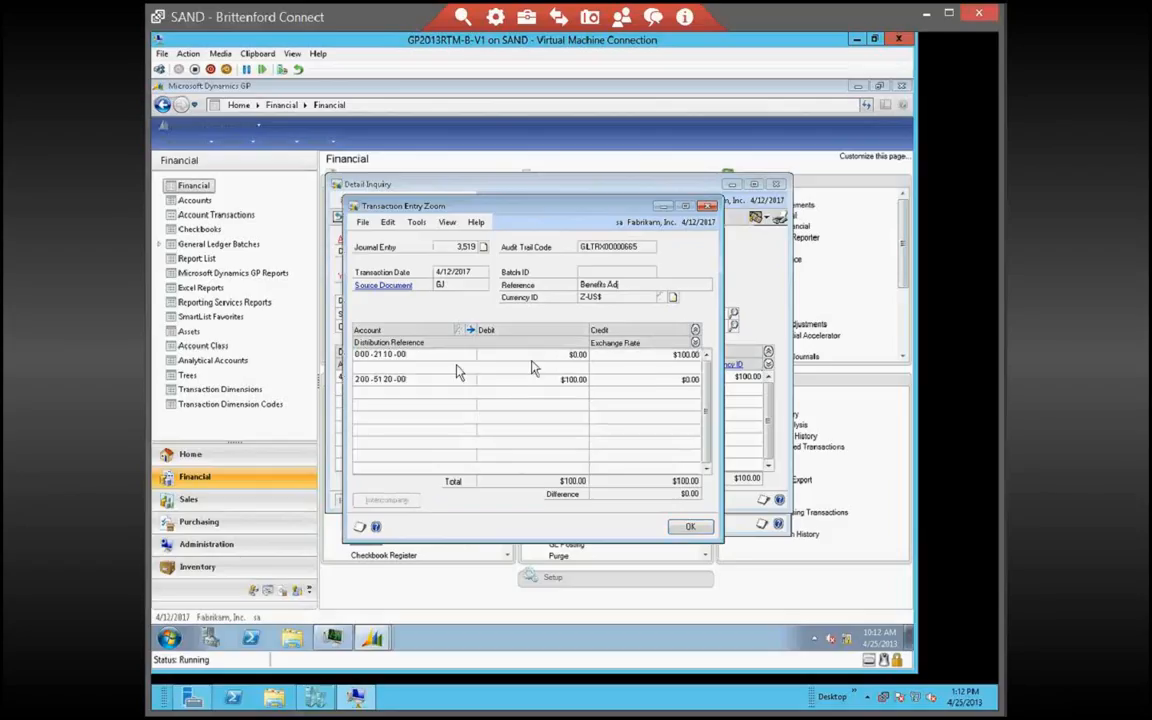
left_click(385, 386)
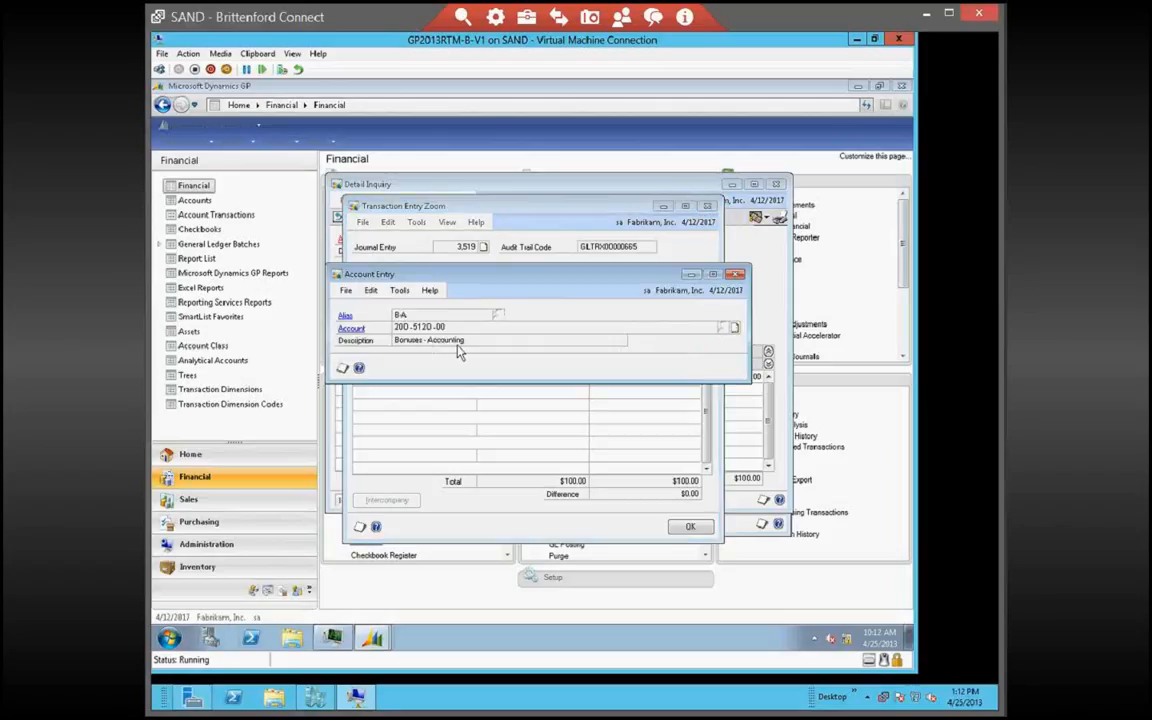
left_click(736, 274)
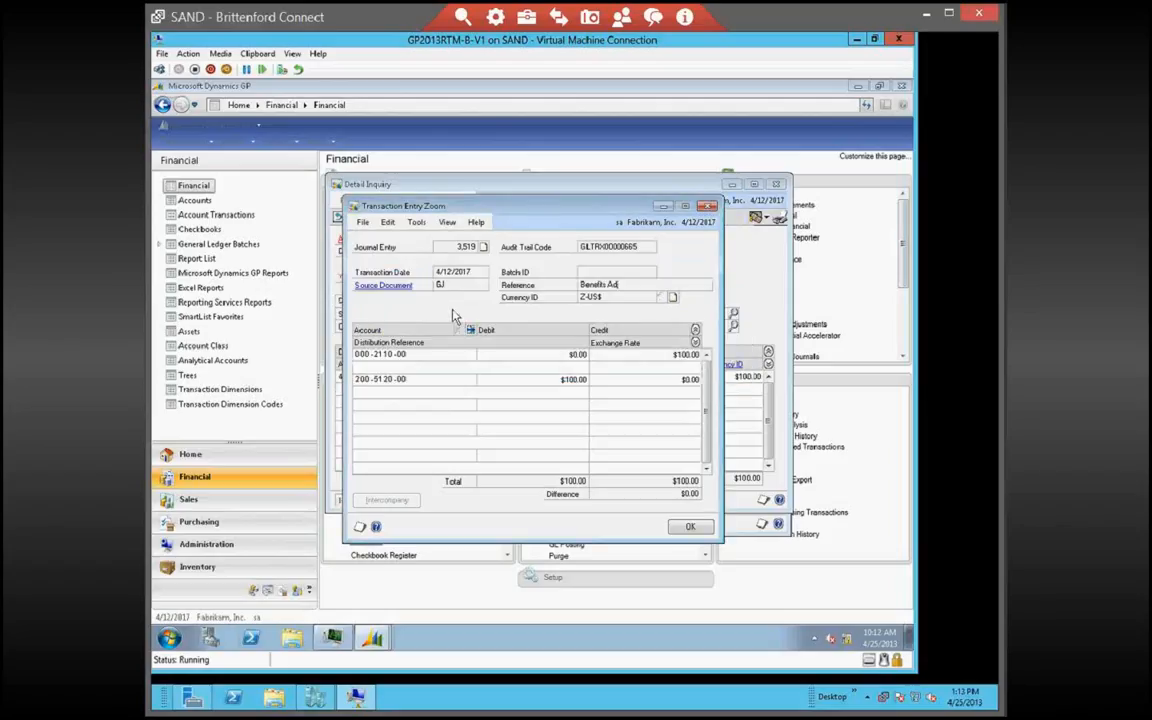
left_click(691, 528)
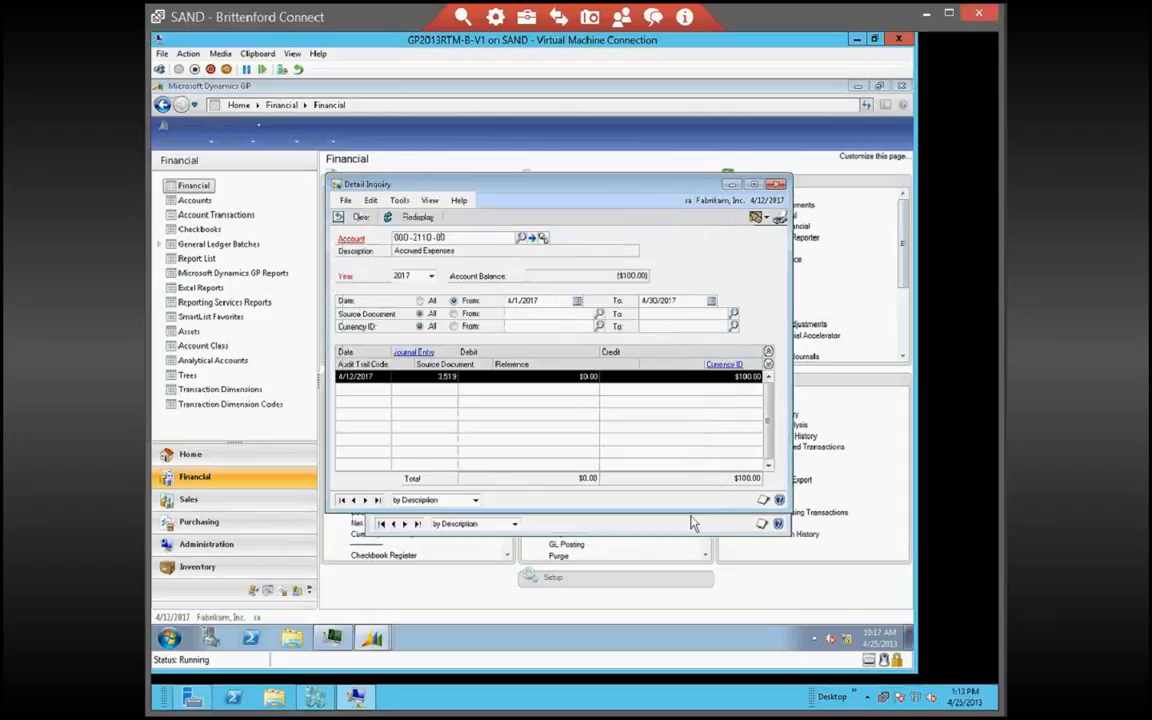
left_click(776, 184)
left_click(776, 195)
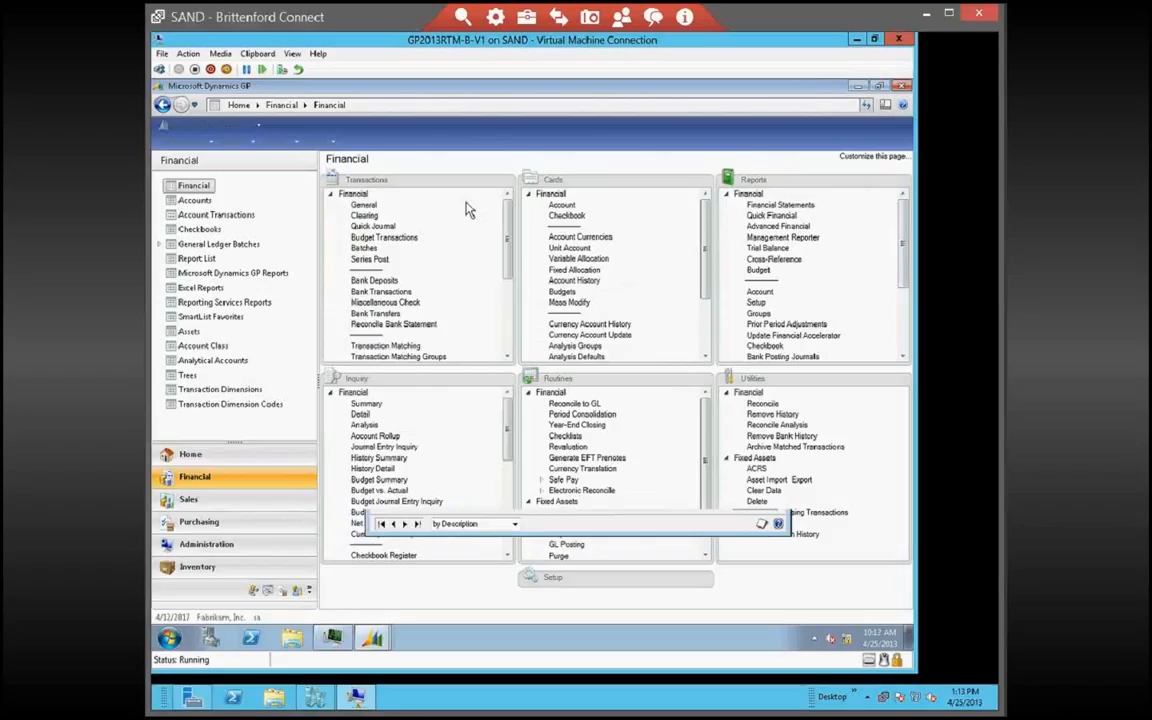
Correct journal entry 3,519 using Back Out a Journal Entry and Create a Correcting Entry, review the distribution details, and post the backout
left_click(362, 205)
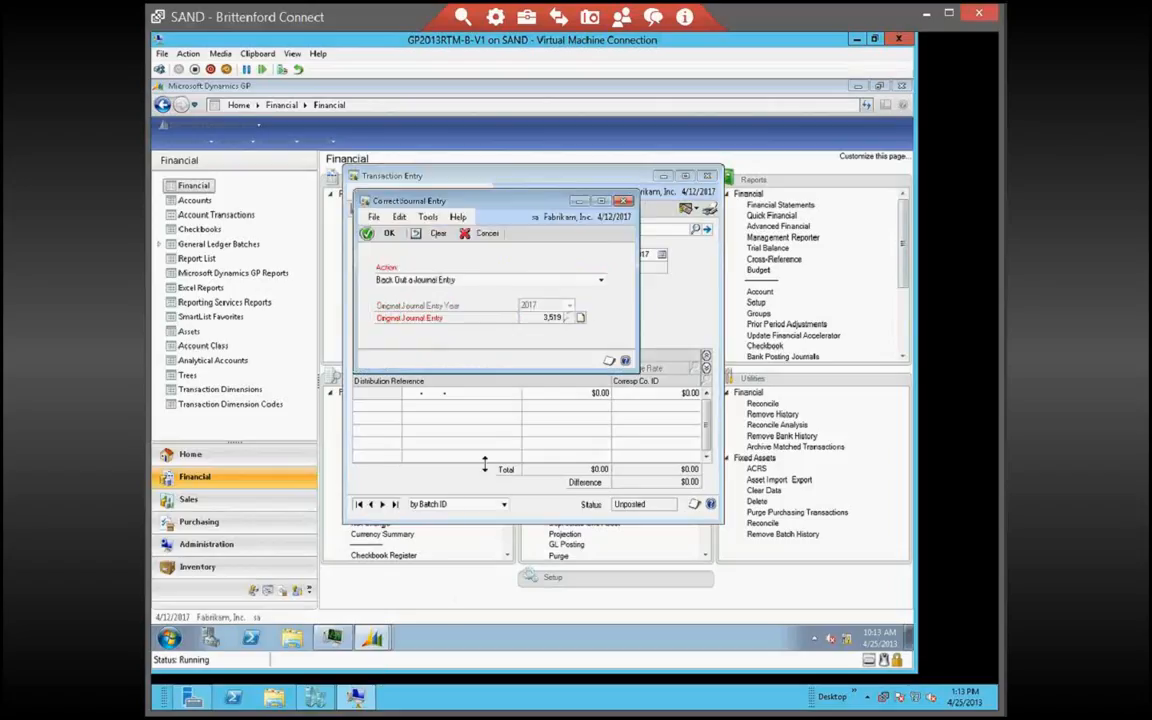
left_click(524, 294)
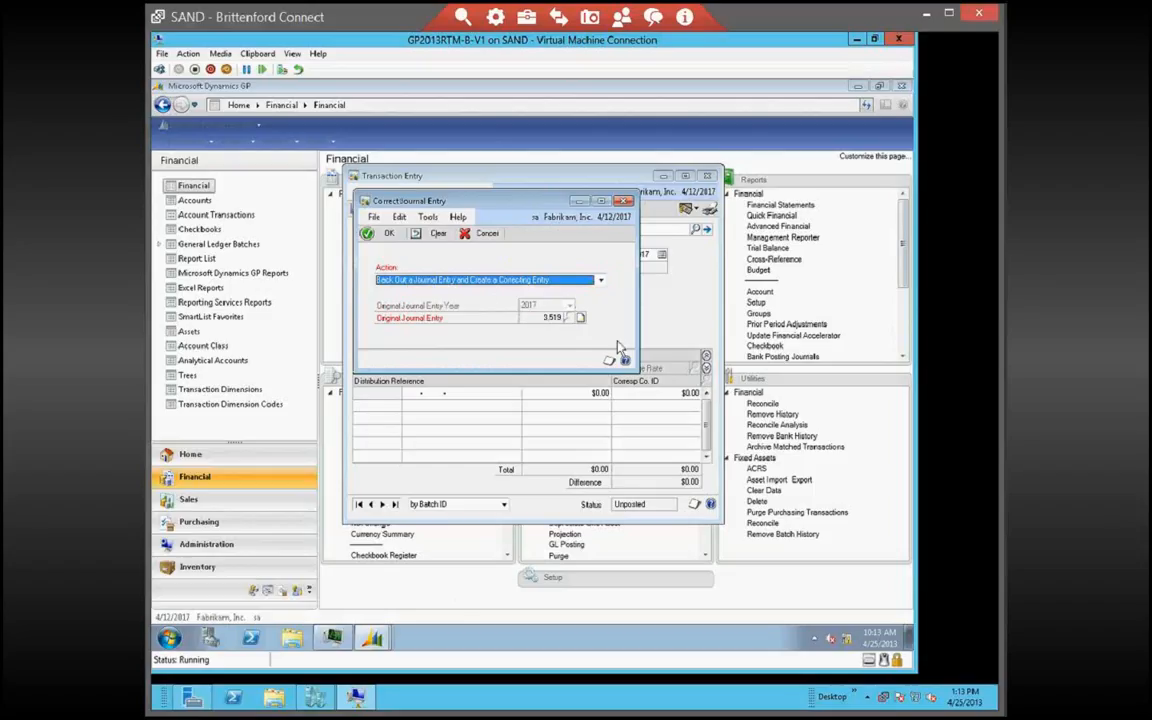
left_click(388, 233)
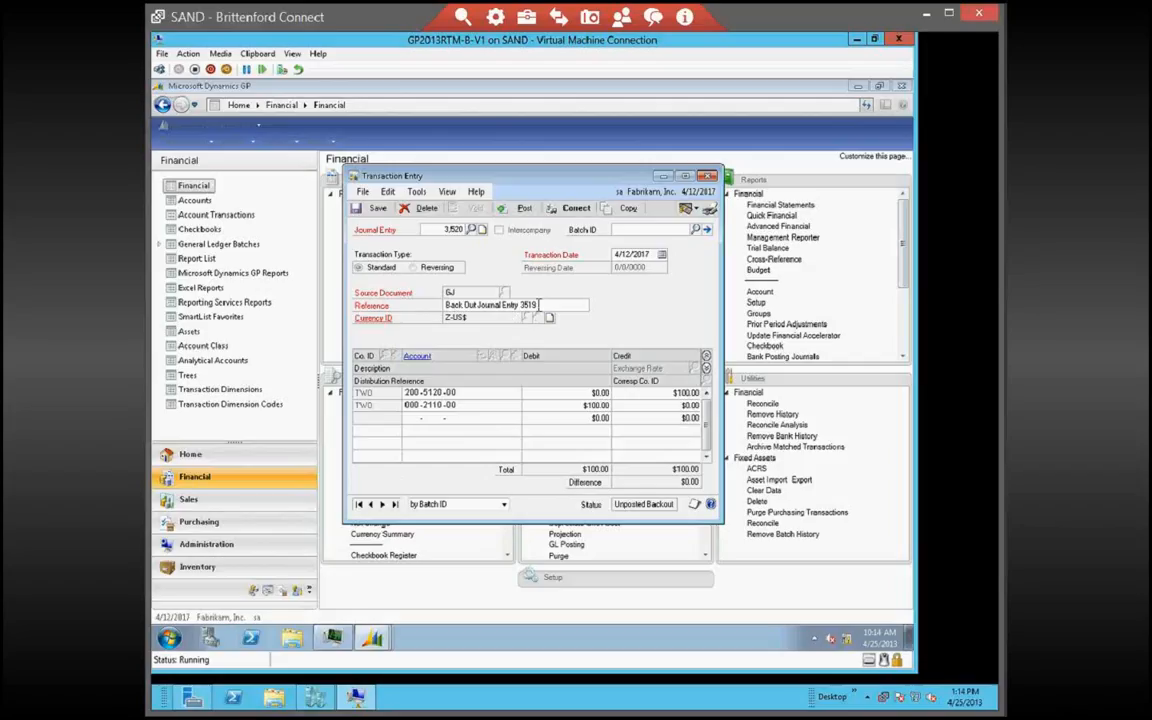
left_click(706, 367)
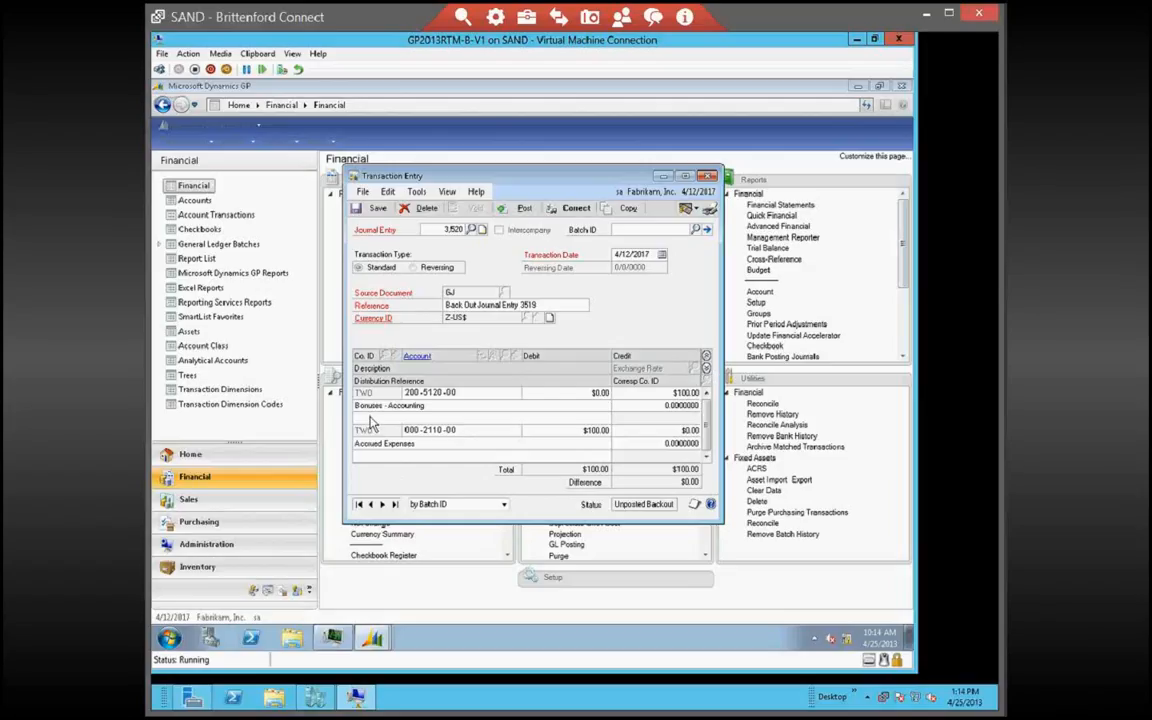
left_click(522, 208)
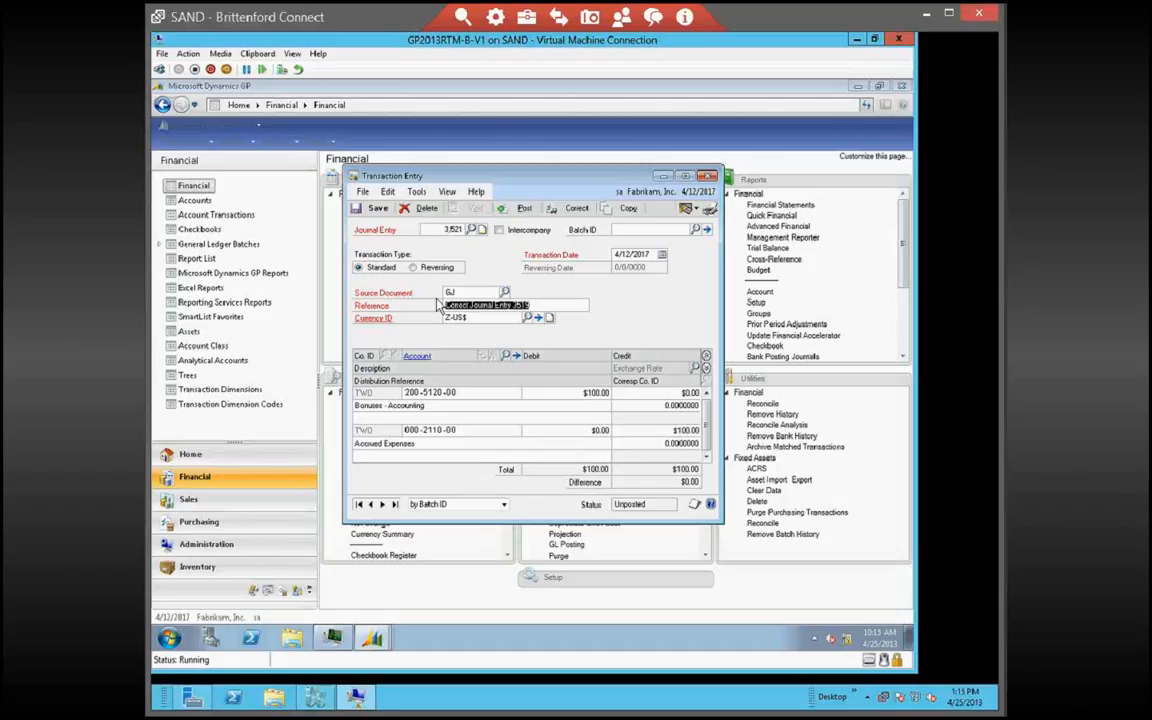
Set the correcting entry's reference to Acct Bonus Accrual and the Bonuses - Accounting debit to $1,000.00
type("Accr")
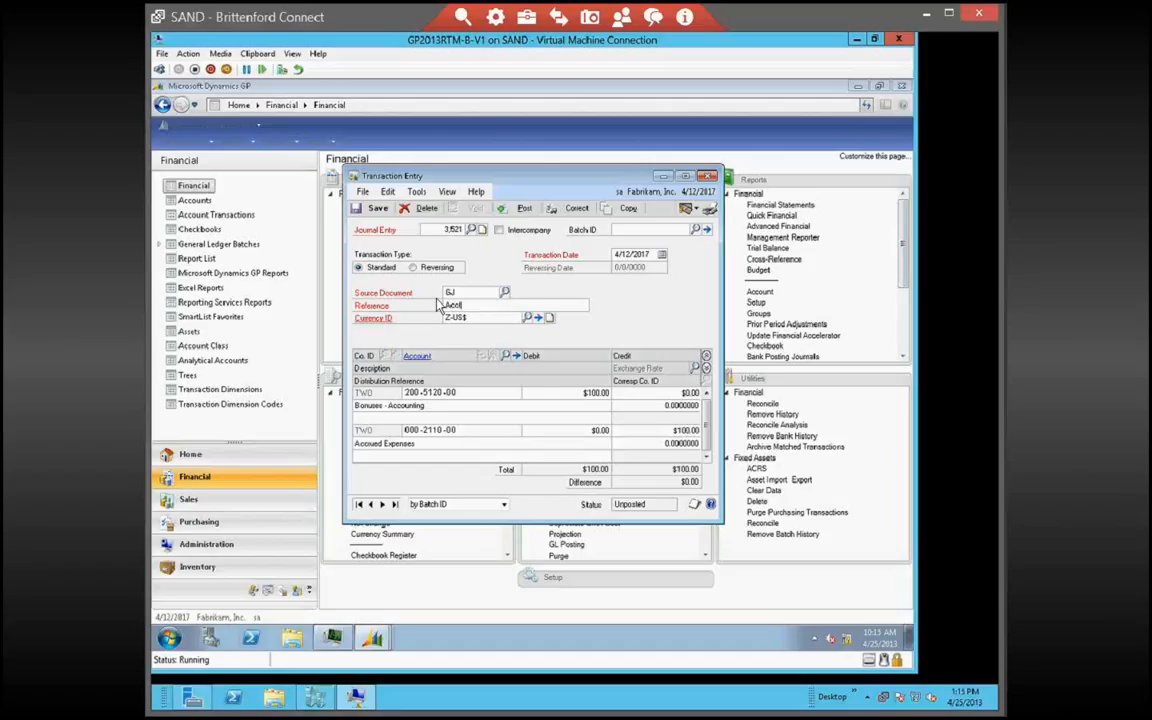
type(" Bonus Accrual")
left_click(600, 393)
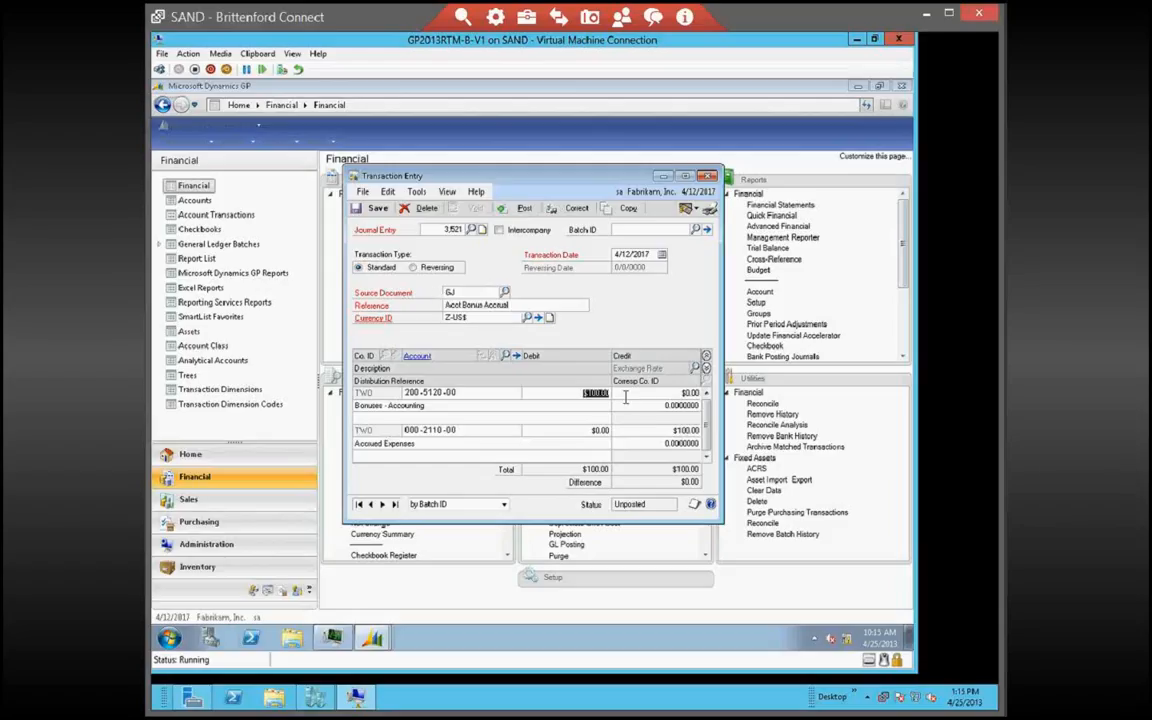
type("10.00")
key("Tab")
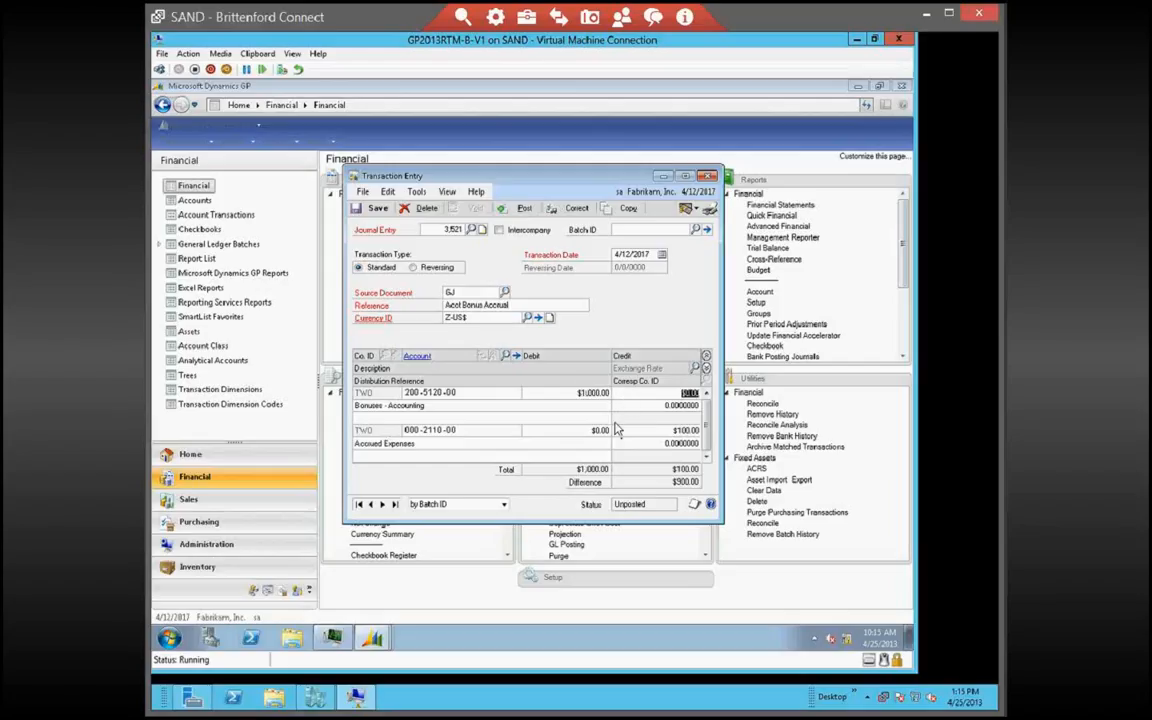
Set the Accrued Expenses credit to $1,000.00 and post the correcting entry
left_click_drag(669, 431, 753, 428)
type("0.00")
type("00")
type("00000")
key("BackSpace")
key("BackSpace")
left_click(523, 211)
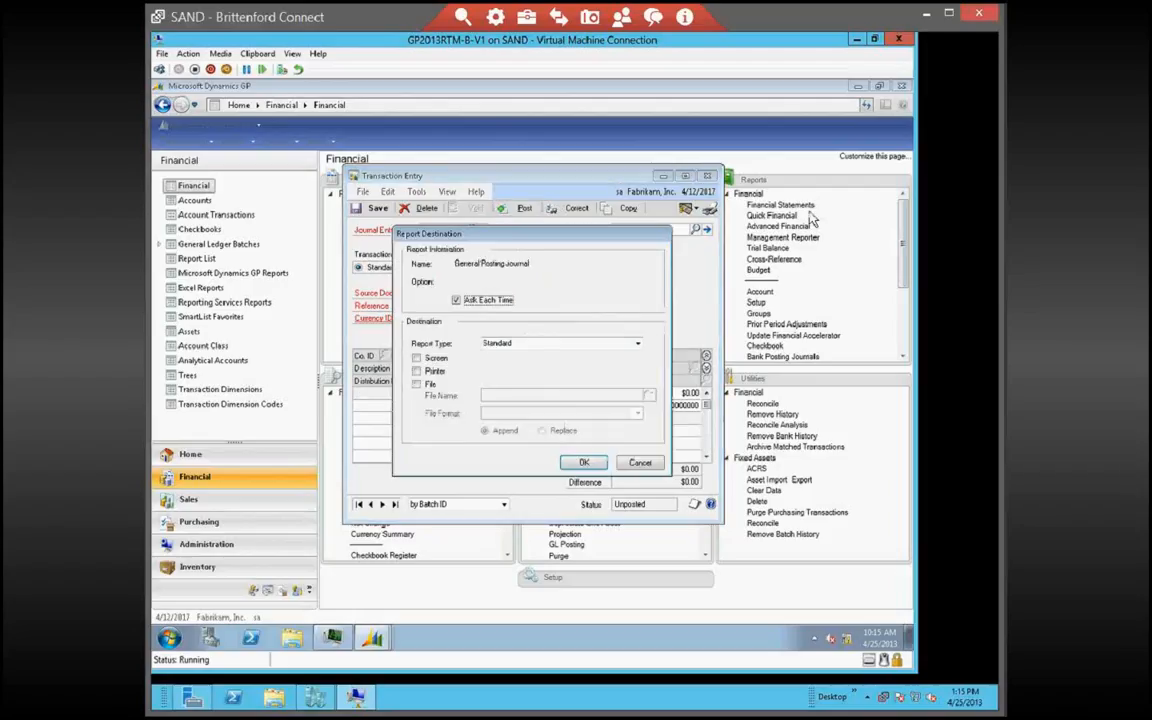
Output the General Posting Journal to the screen, review the backout and correcting entries, and close the report
left_click(417, 358)
left_click(584, 462)
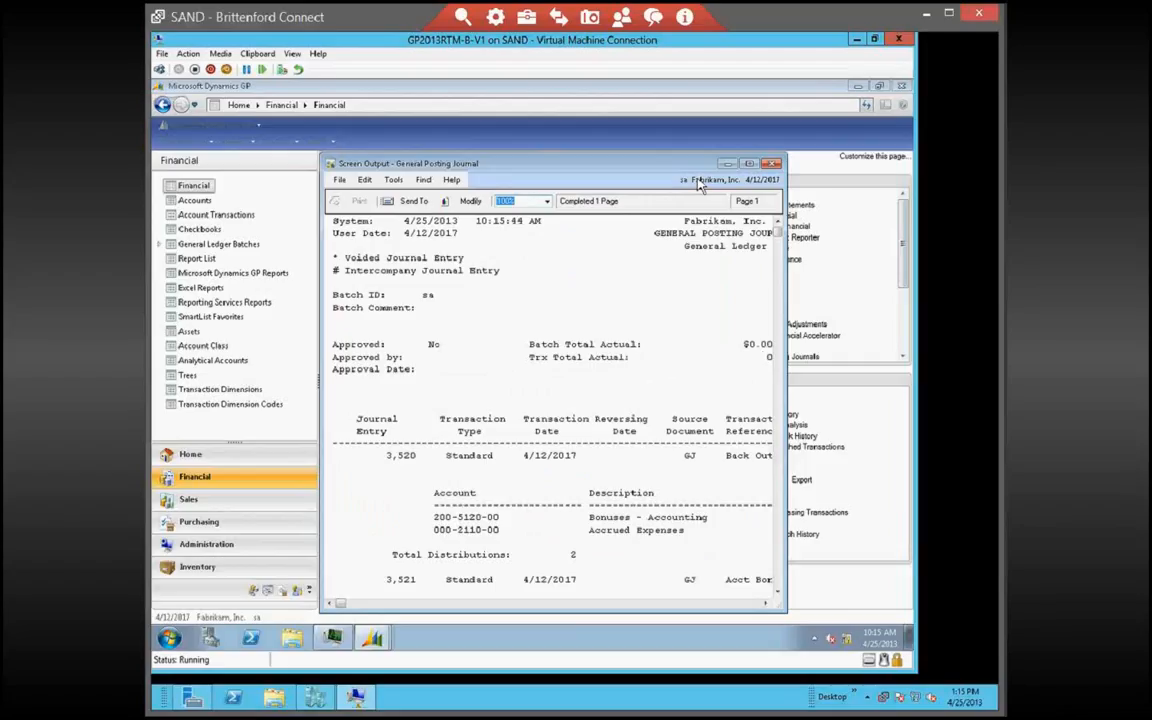
left_click(749, 163)
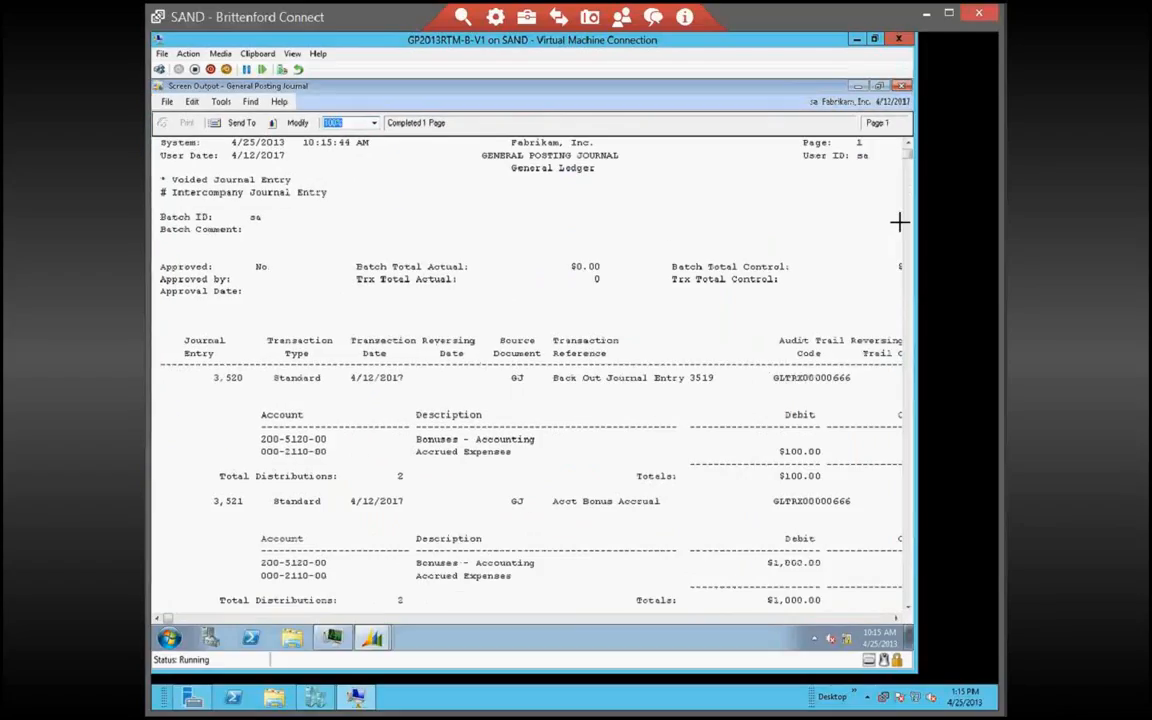
left_click(908, 608)
left_click(908, 608)
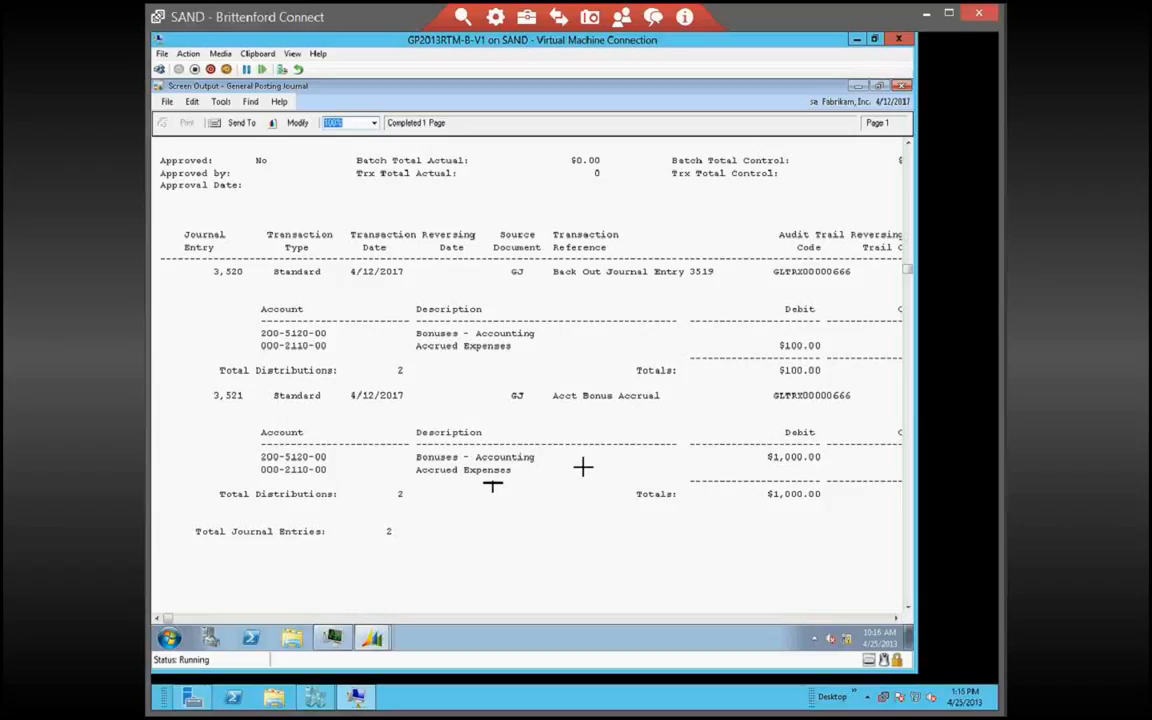
left_click(902, 87)
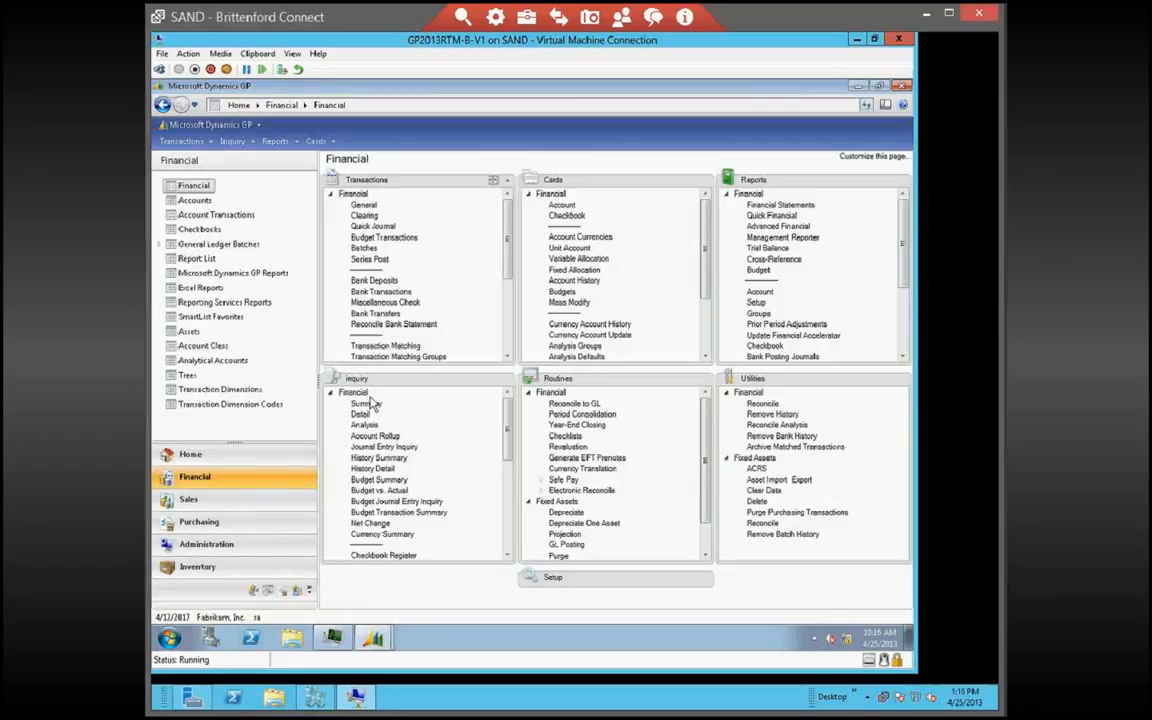
Open the 2017 Summary inquiry for the Accrued Expenses account, finding it by searching for accrued
left_click(366, 403)
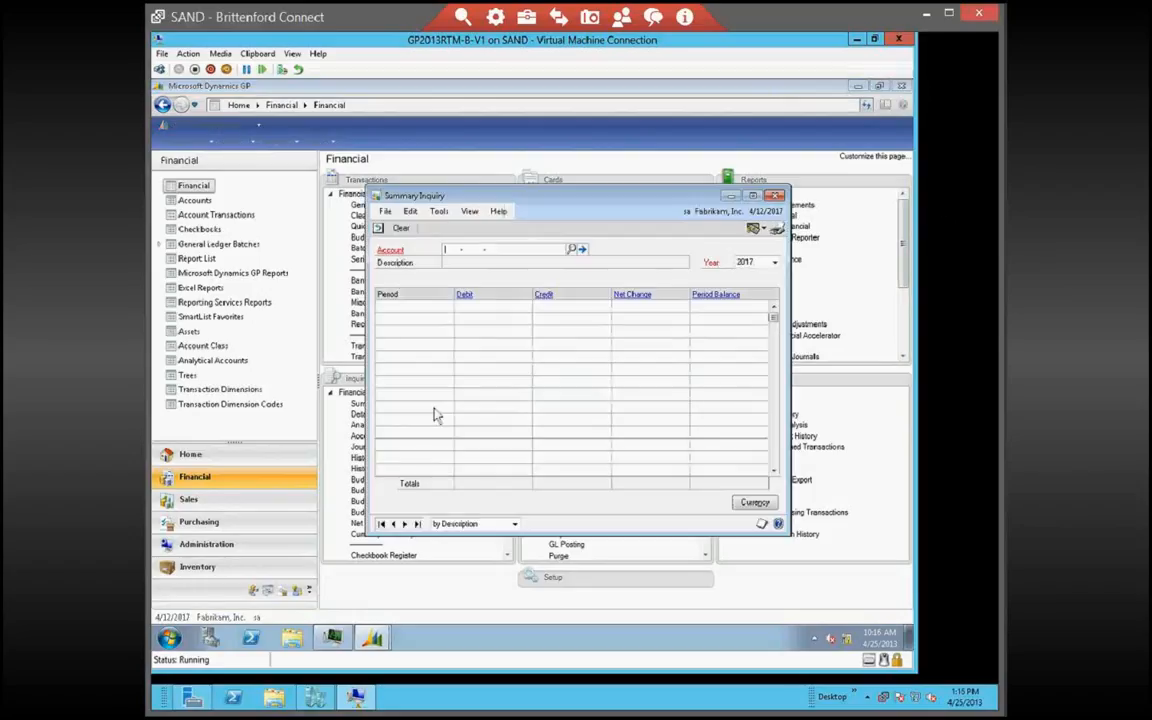
left_click(571, 248)
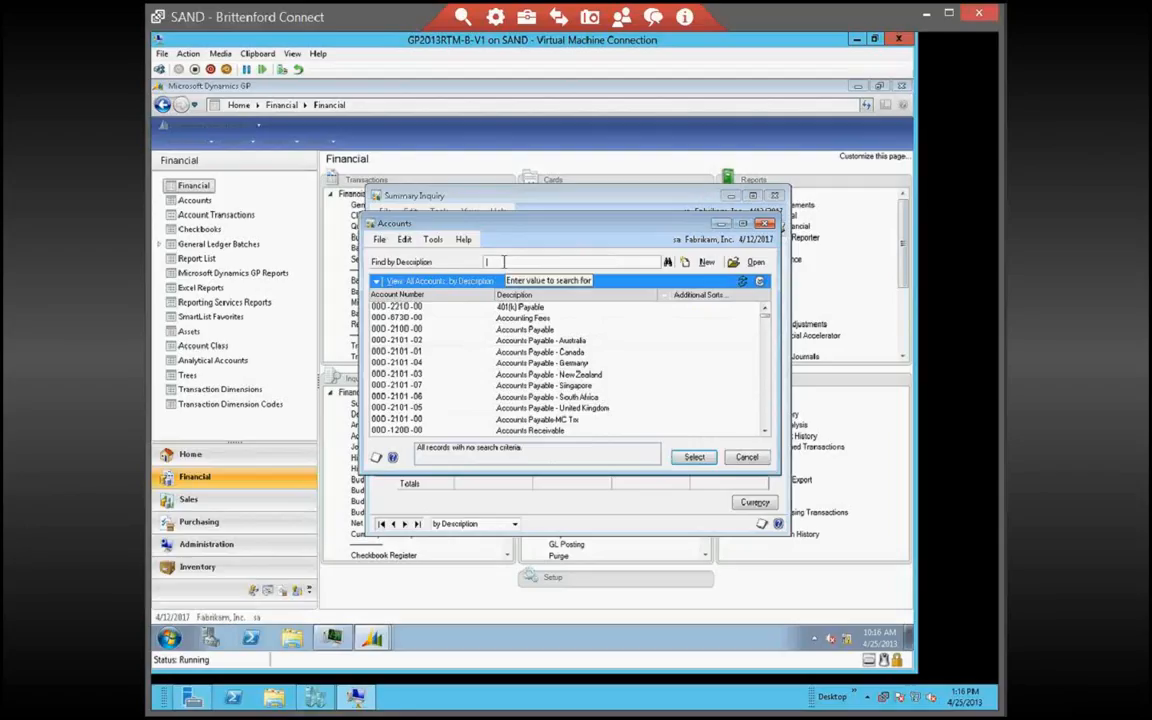
type("accrued")
key("Return")
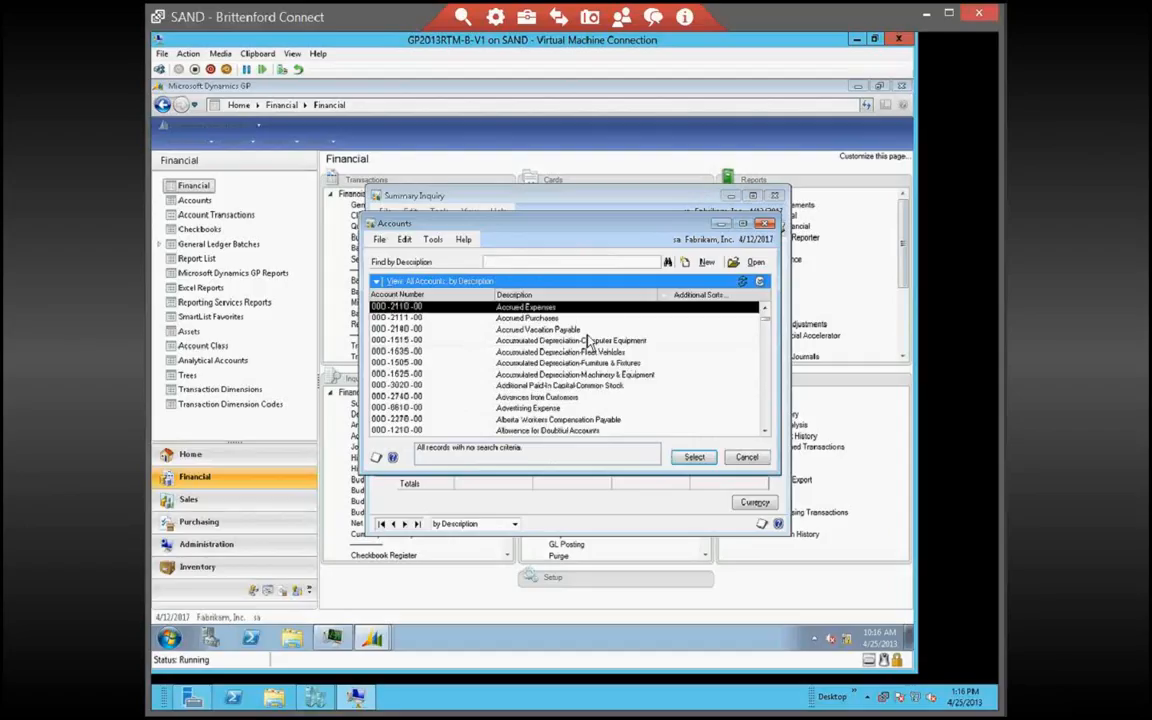
key("Return")
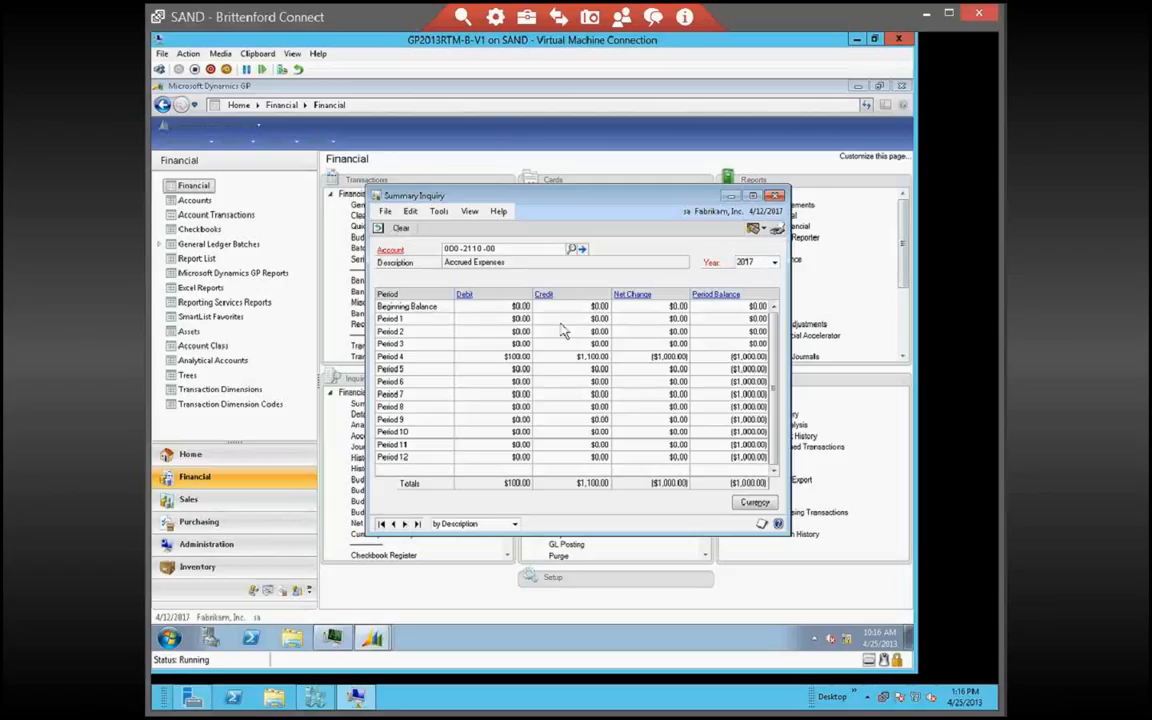
Examine the Period 4 transaction detail for Accrued Expenses and close both inquiries
double_click(736, 361)
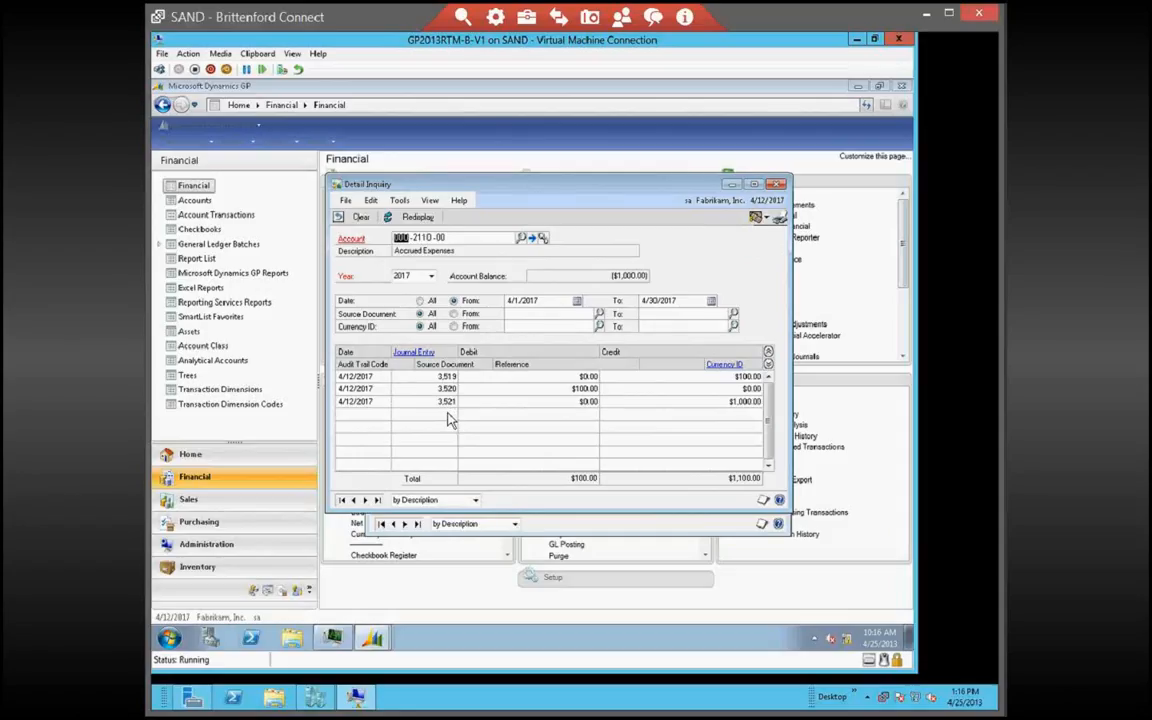
left_click(776, 185)
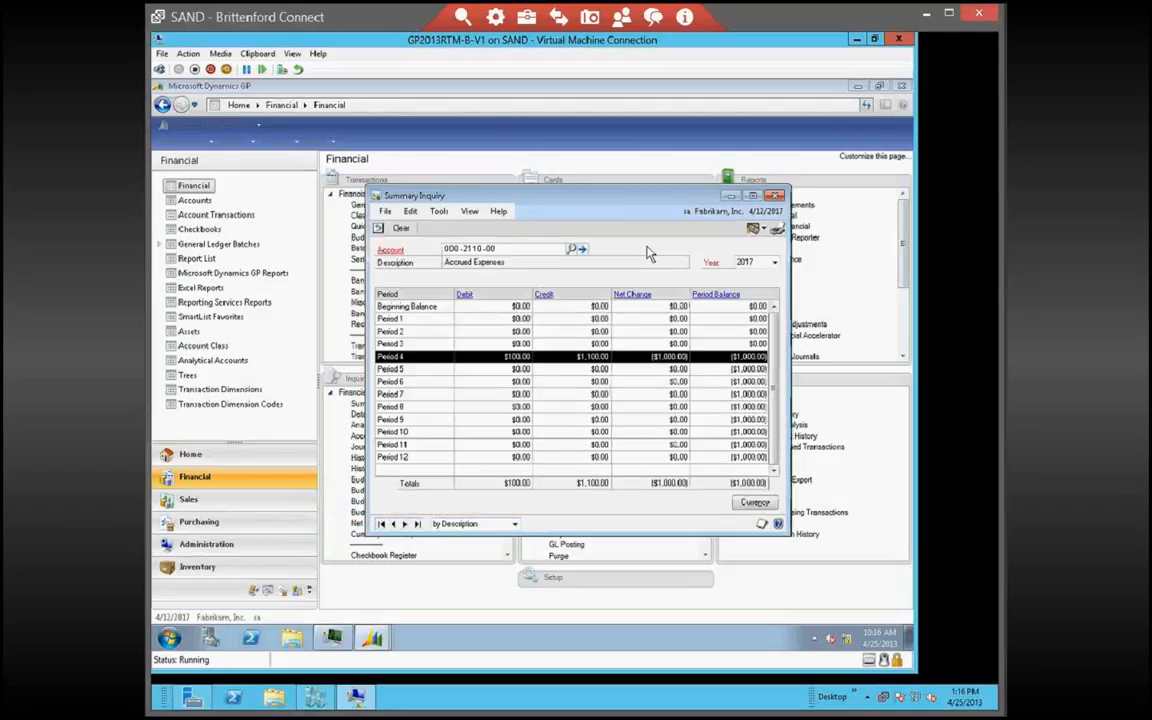
left_click(775, 196)
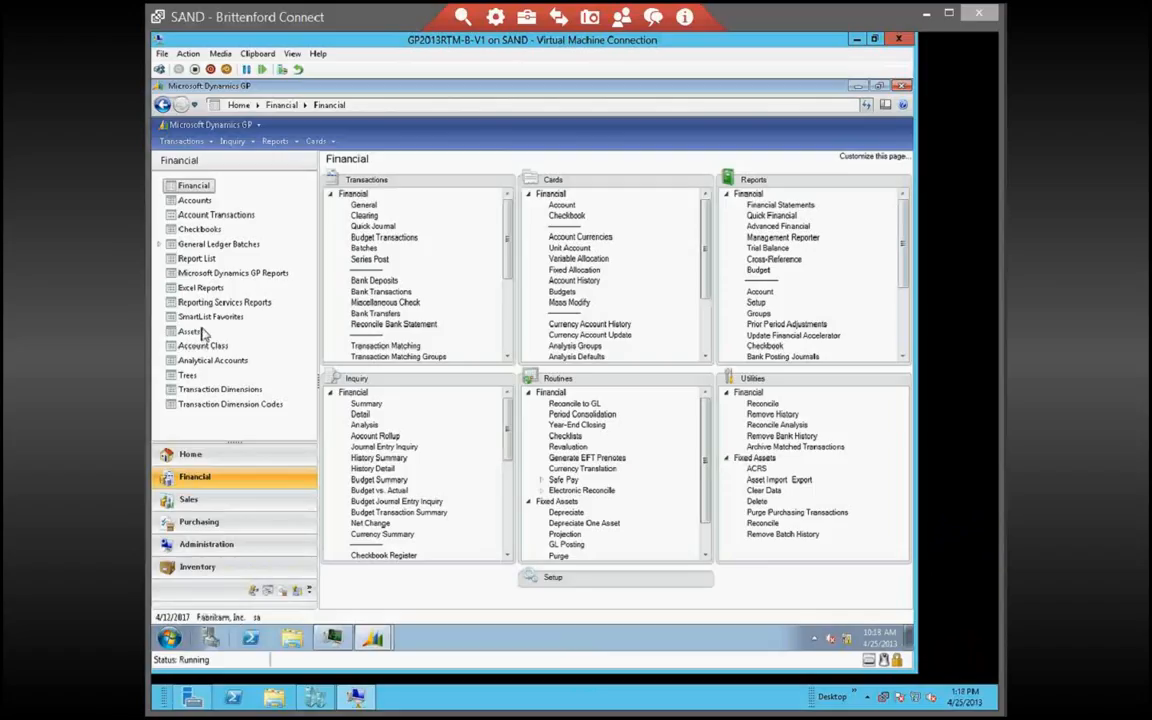
Open the account card for Accrued Expenses by choosing it from the account lookup
left_click(561, 205)
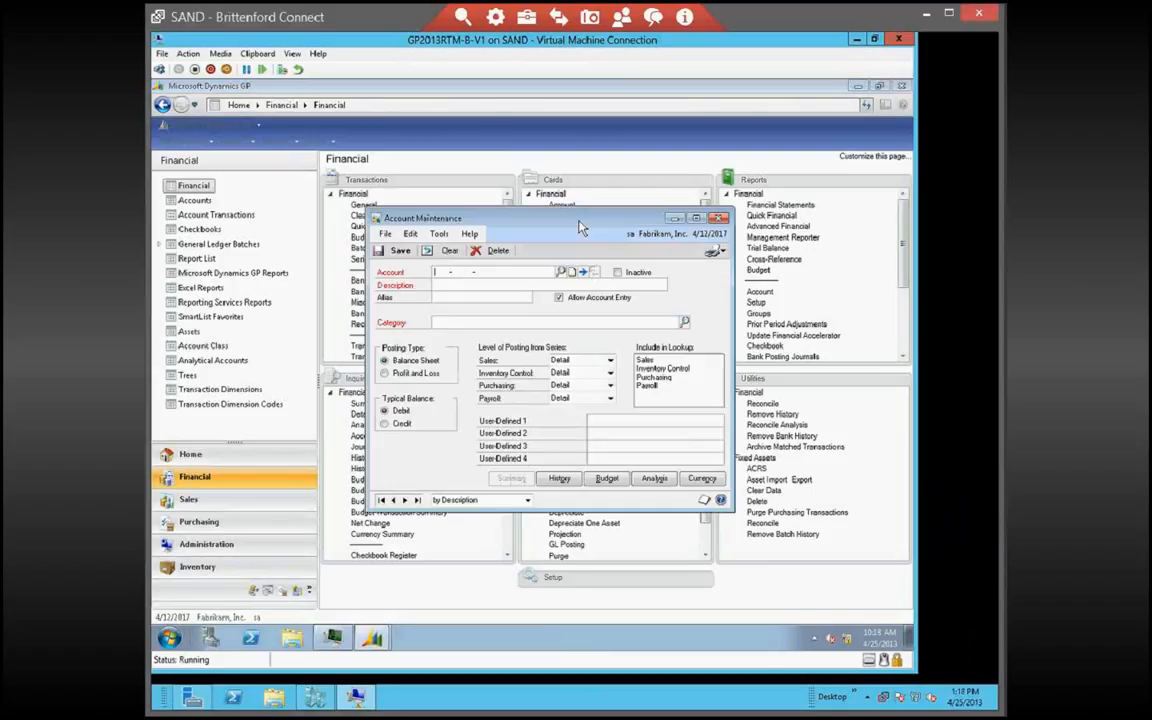
left_click(561, 271)
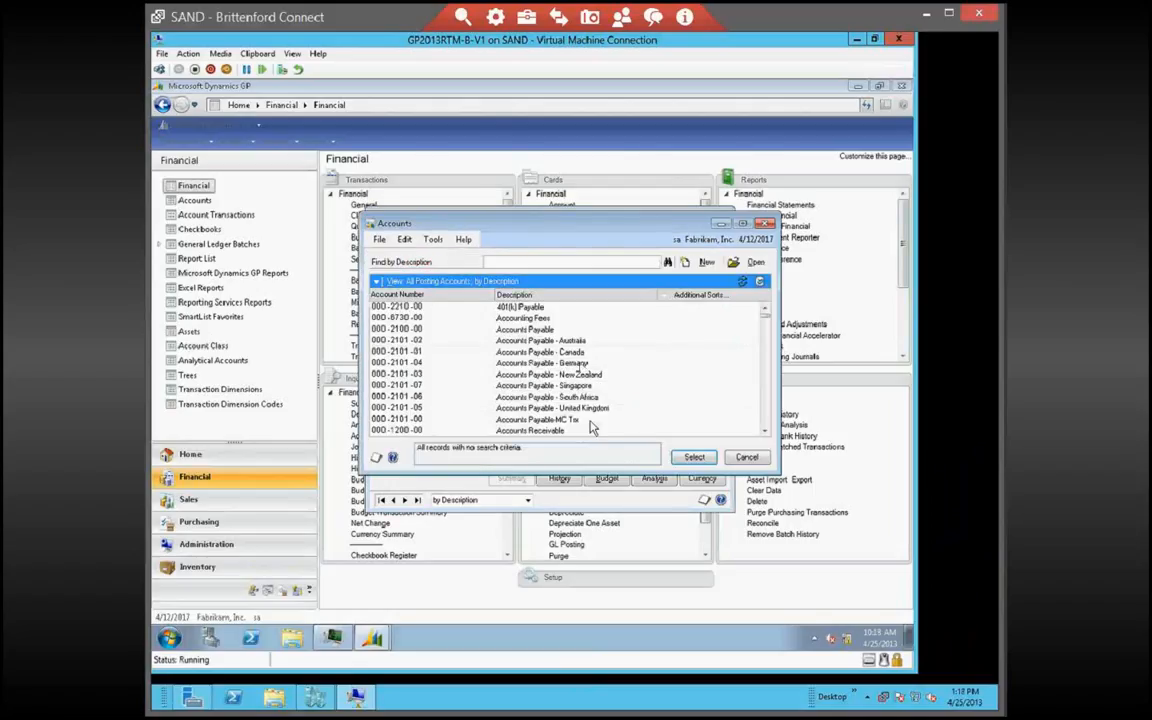
scroll(590, 422, "down", 1)
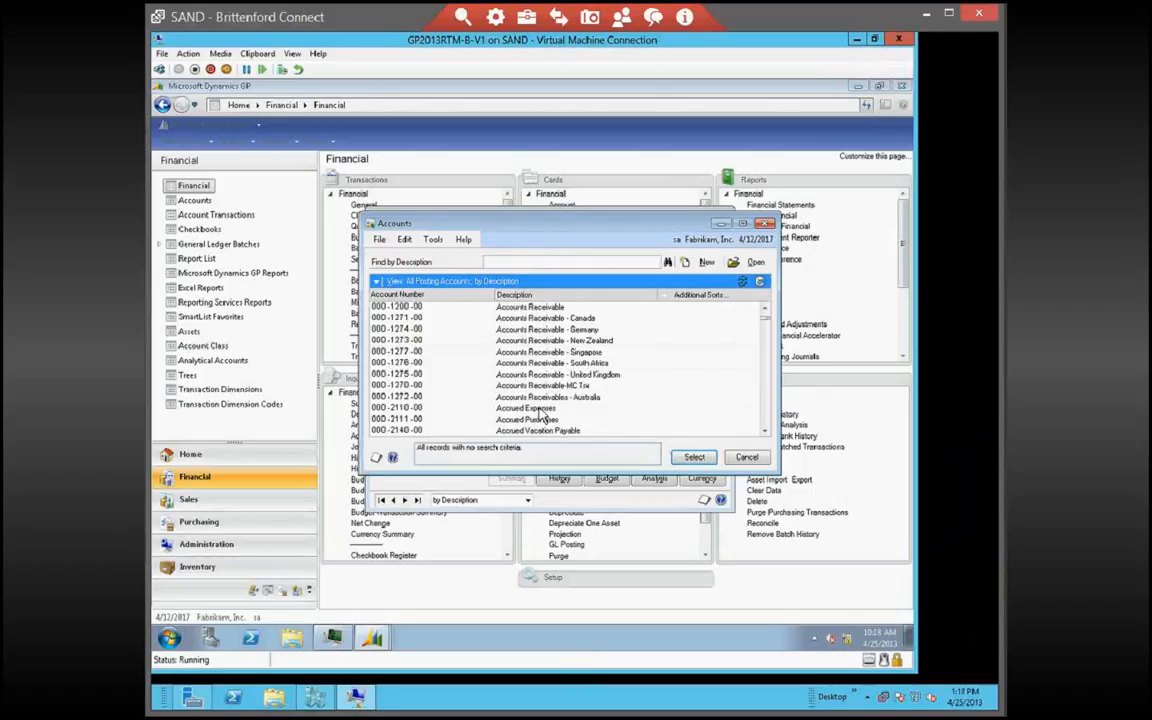
left_click(542, 409)
double_click(627, 410)
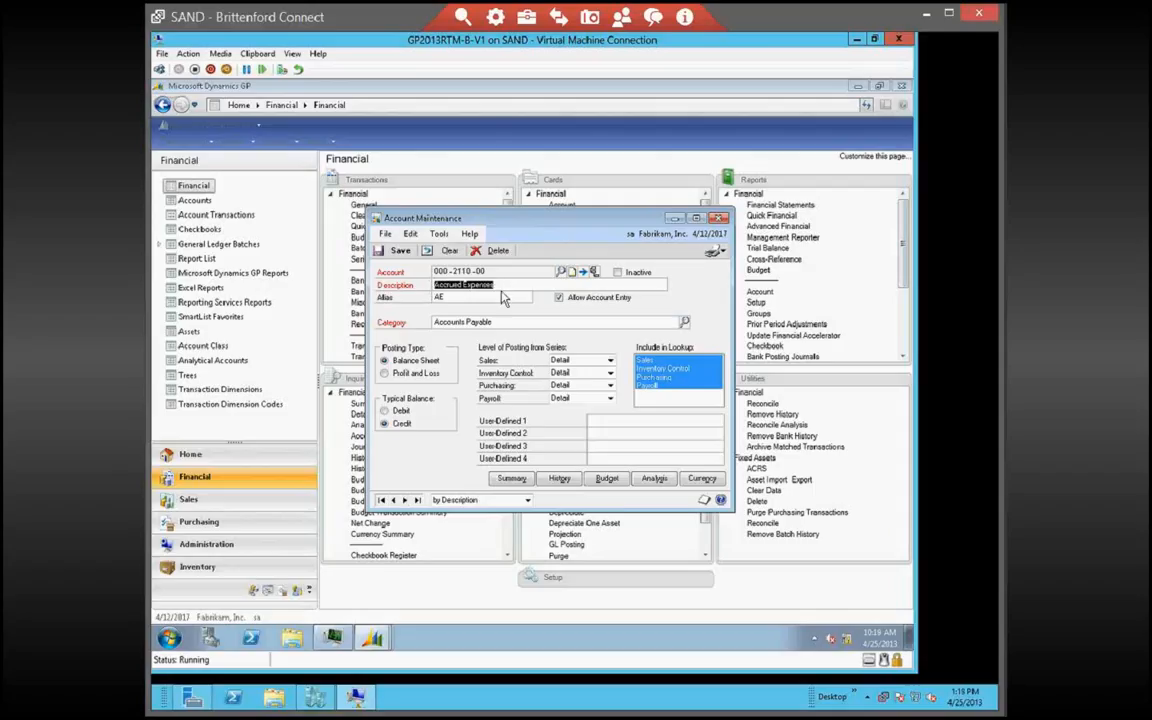
Append -2018 to the Accrued Expenses description and mark the account inactive despite its current balance
left_click(543, 287)
double_click(503, 287)
left_click(527, 289)
type("-2018")
left_click(619, 274)
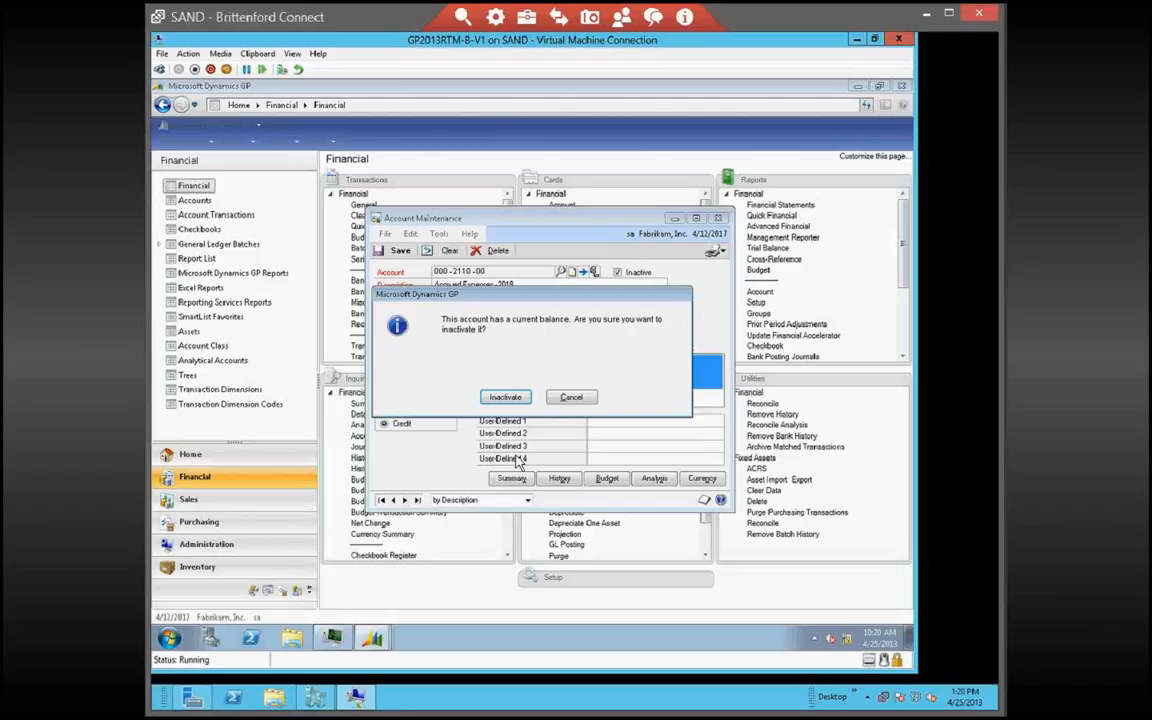
left_click(519, 398)
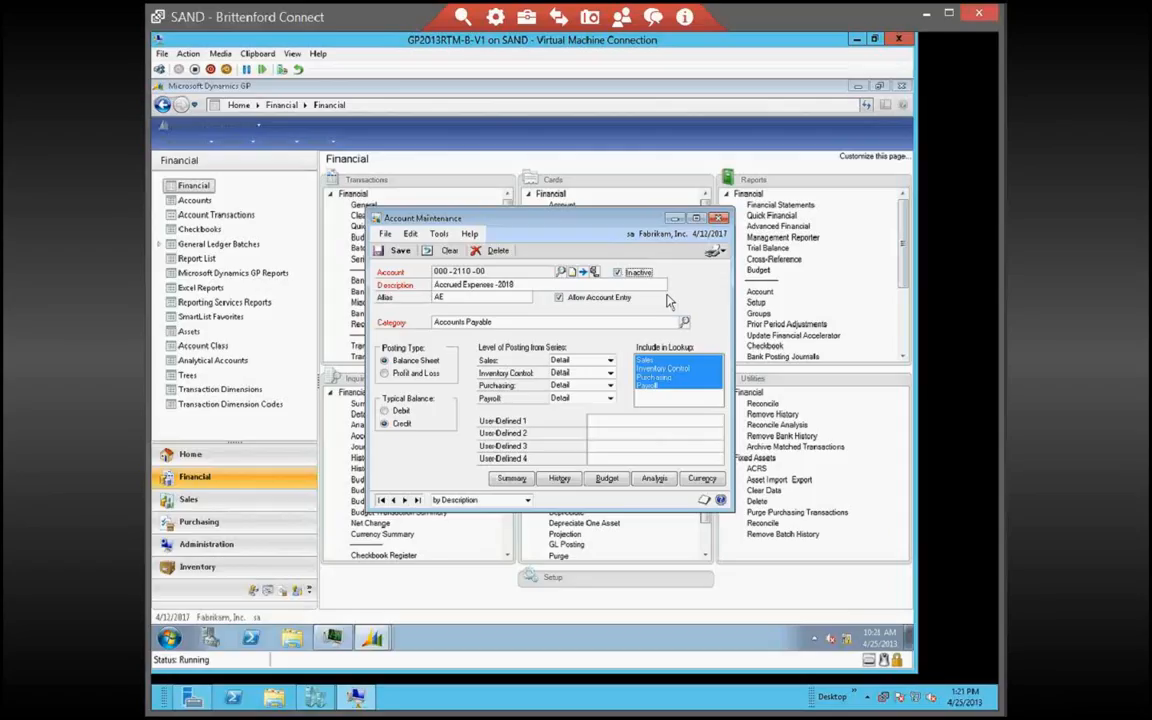
Undo the inactive setting and the -2018 suffix on the Accrued Expenses account, and close its card discarding the changes
left_click(617, 272)
double_click(517, 284)
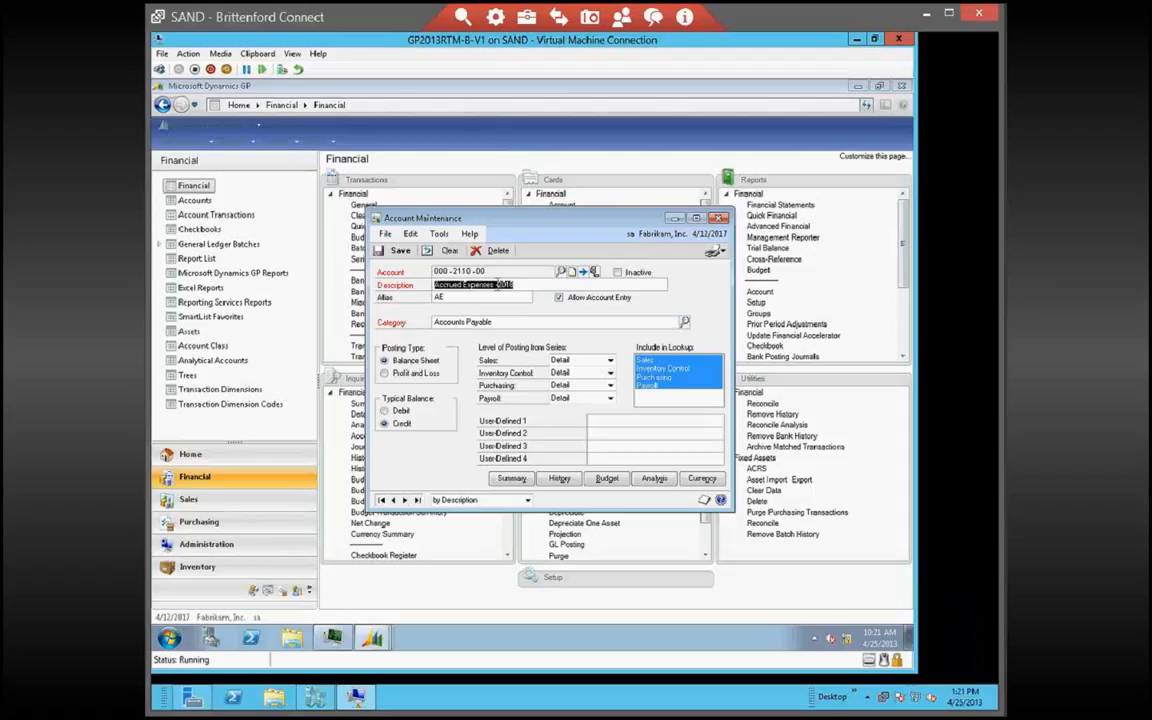
left_click(518, 285)
key("BackSpace")
key("BackSpace")
key("BackSpace")
key("BackSpace")
key("BackSpace")
key("BackSpace")
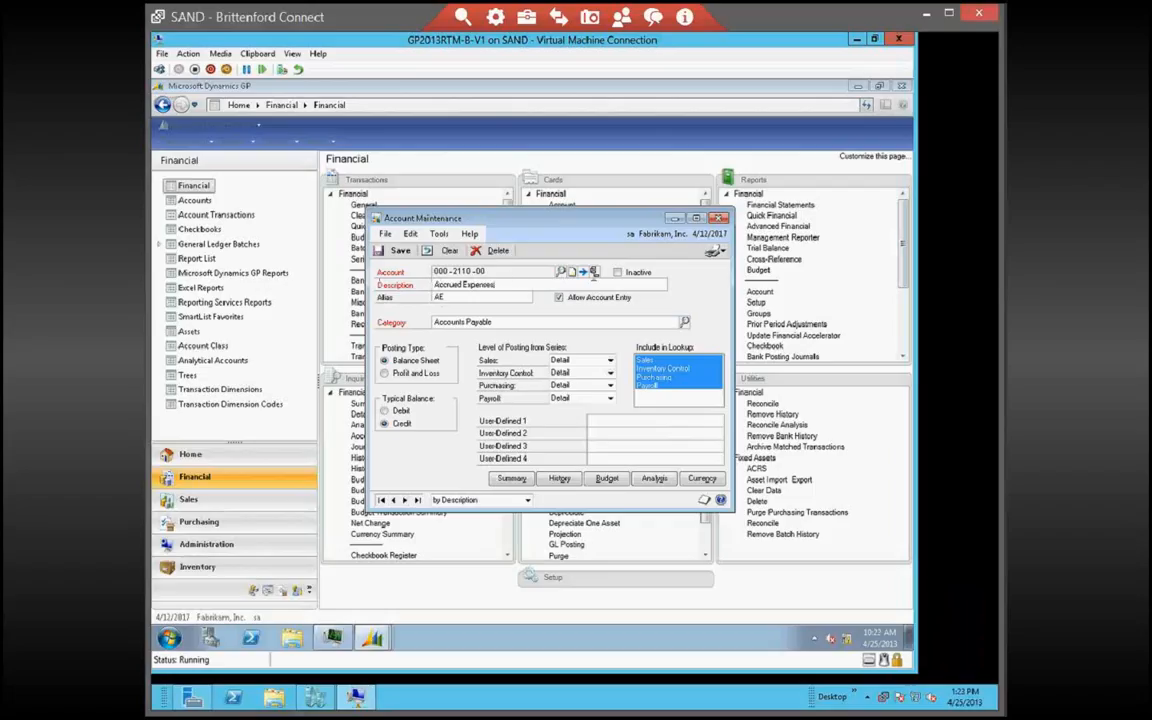
left_click(718, 219)
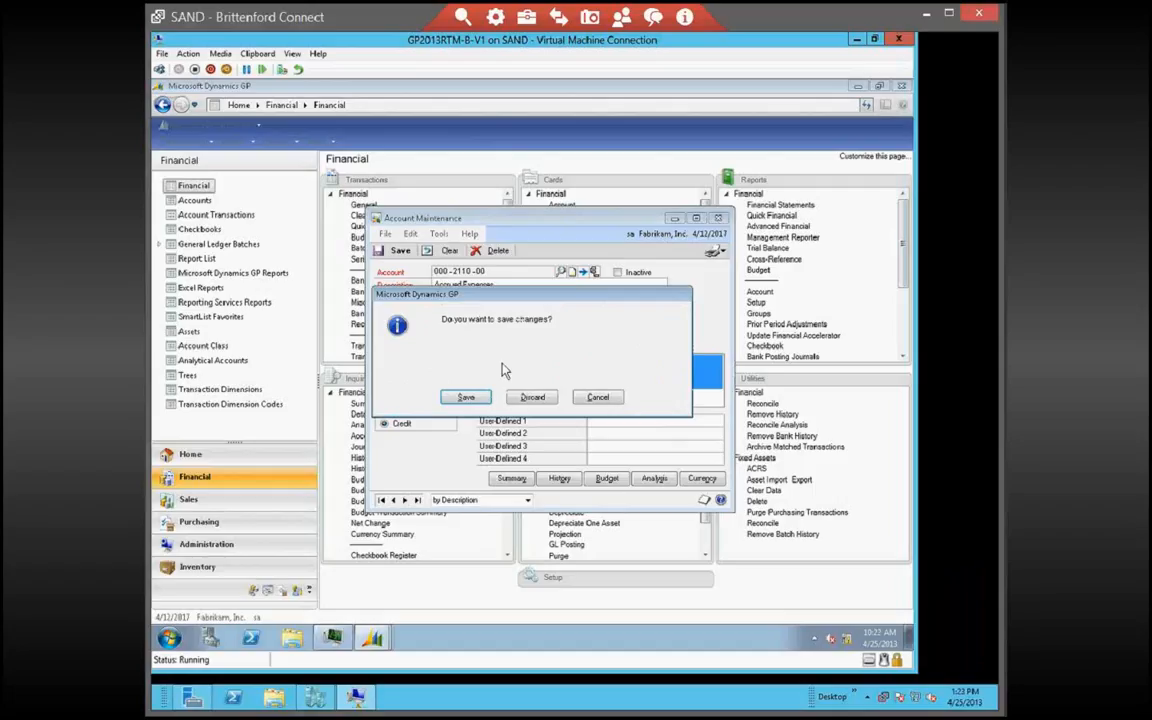
left_click(524, 396)
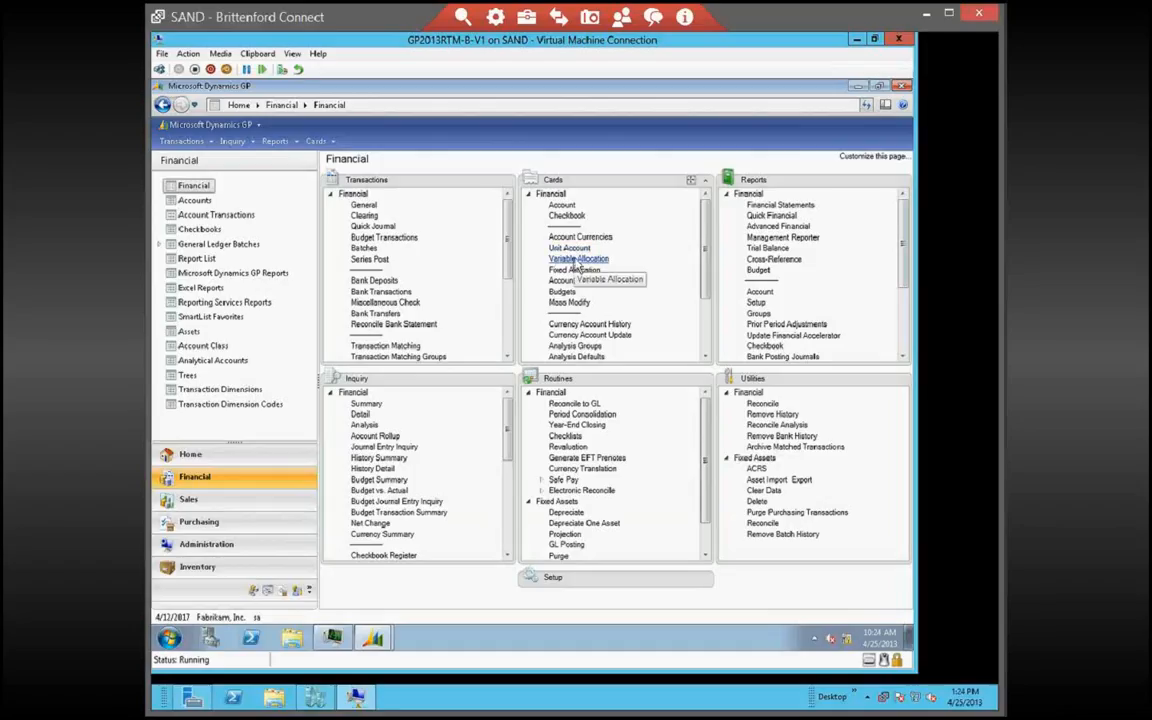
Examine the Rent Expense variable allocation account 000-6180-00 and its distribution accounts, and close the card
left_click(577, 259)
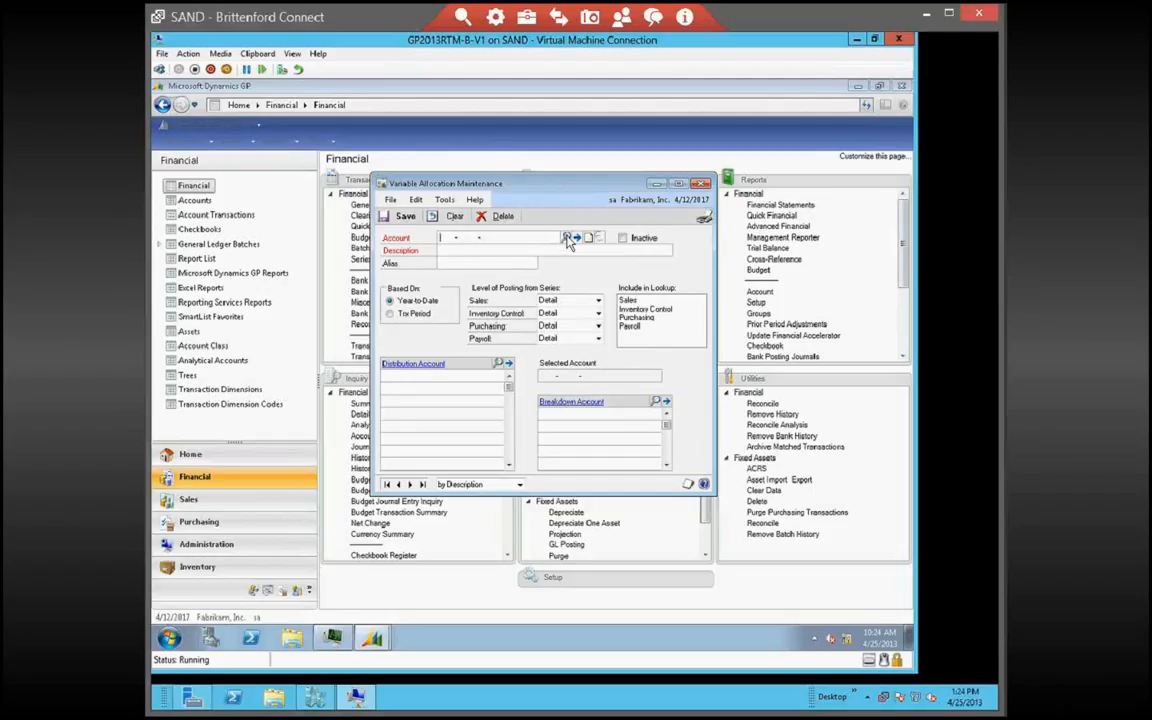
left_click(567, 239)
left_click(694, 458)
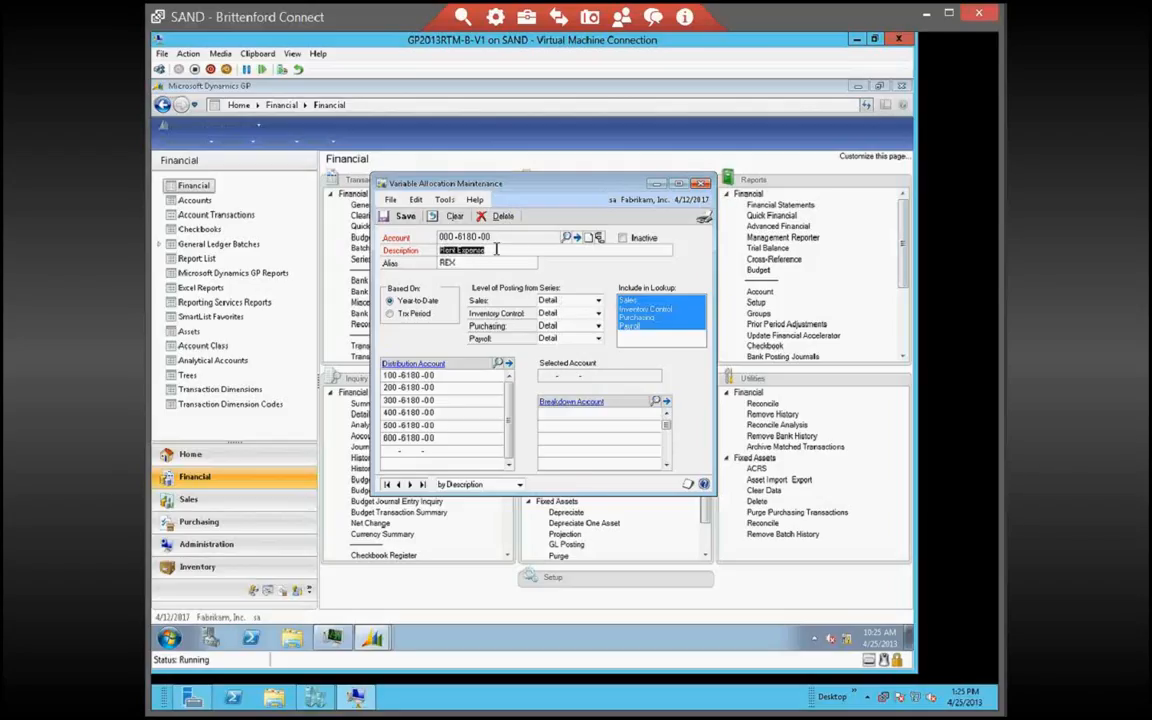
left_click(702, 184)
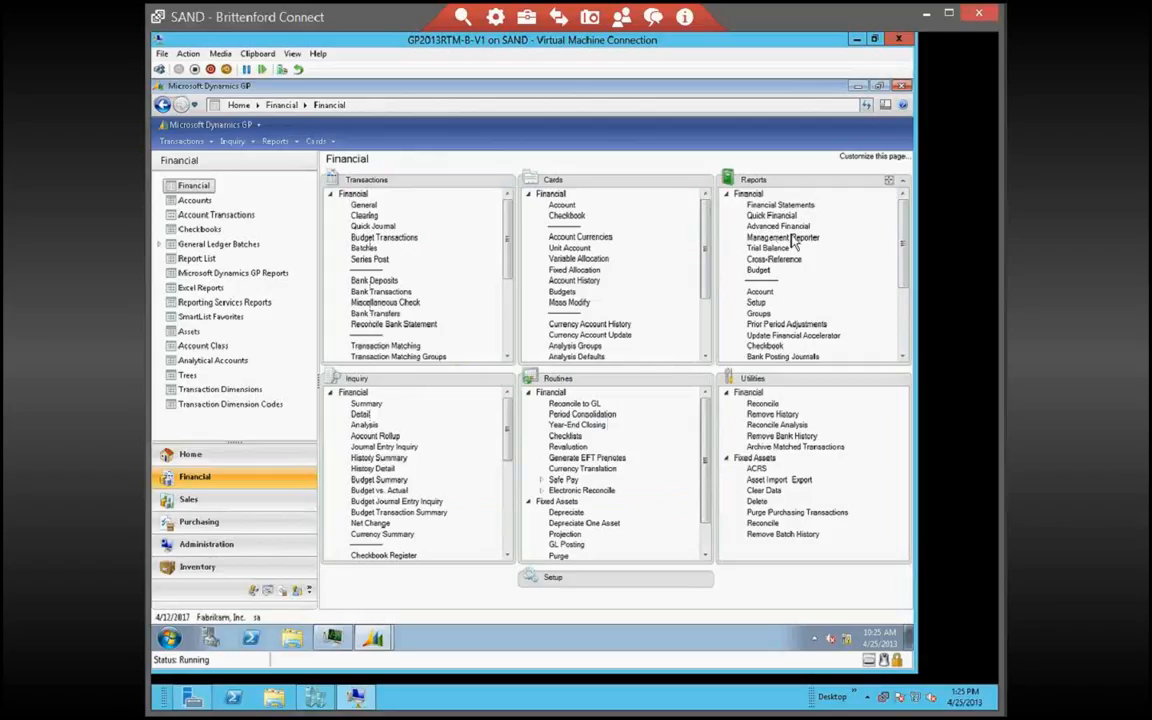
Open the Reconcile utility for financial information
left_click(760, 405)
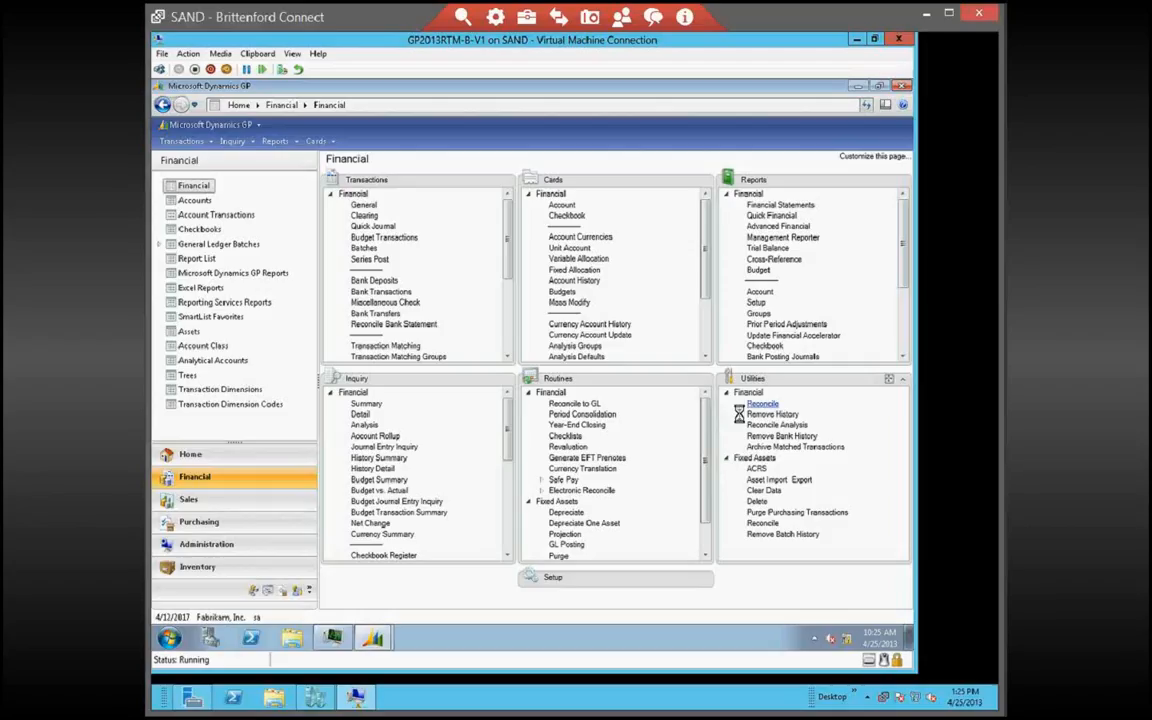
left_click(376, 639)
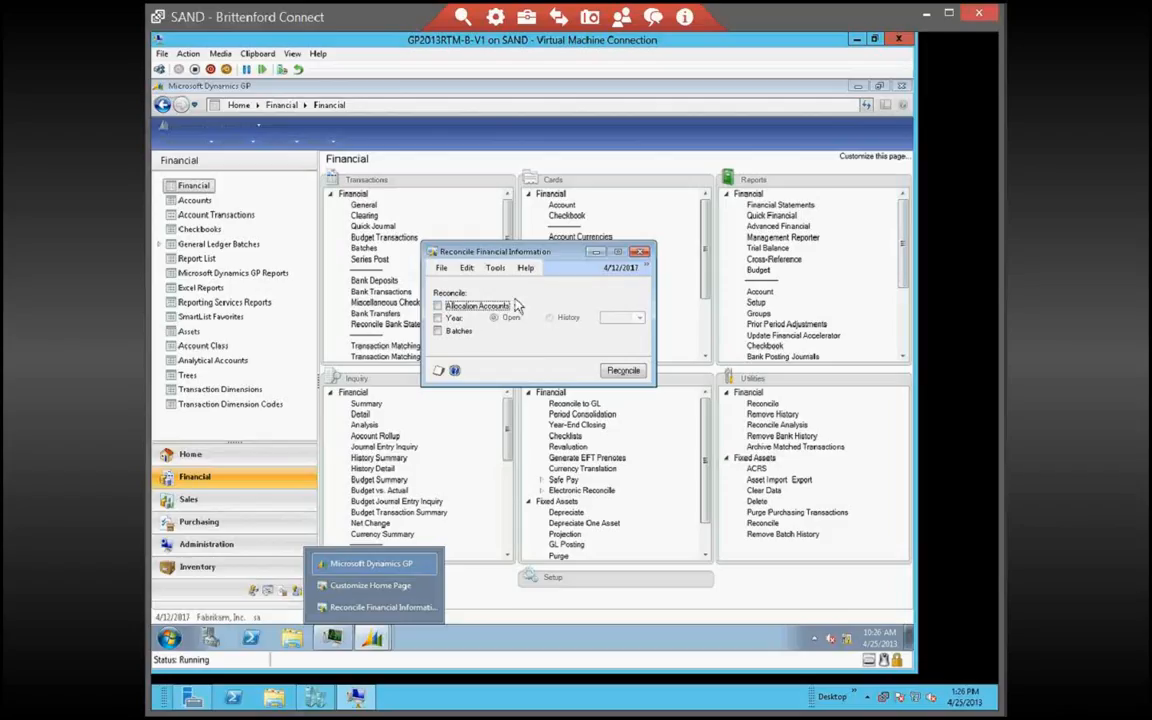
Examine the 2017 summary inquiry for the Accrued Expenses account 000-2110-00, and close the inquiry
left_click(354, 404)
left_click(576, 248)
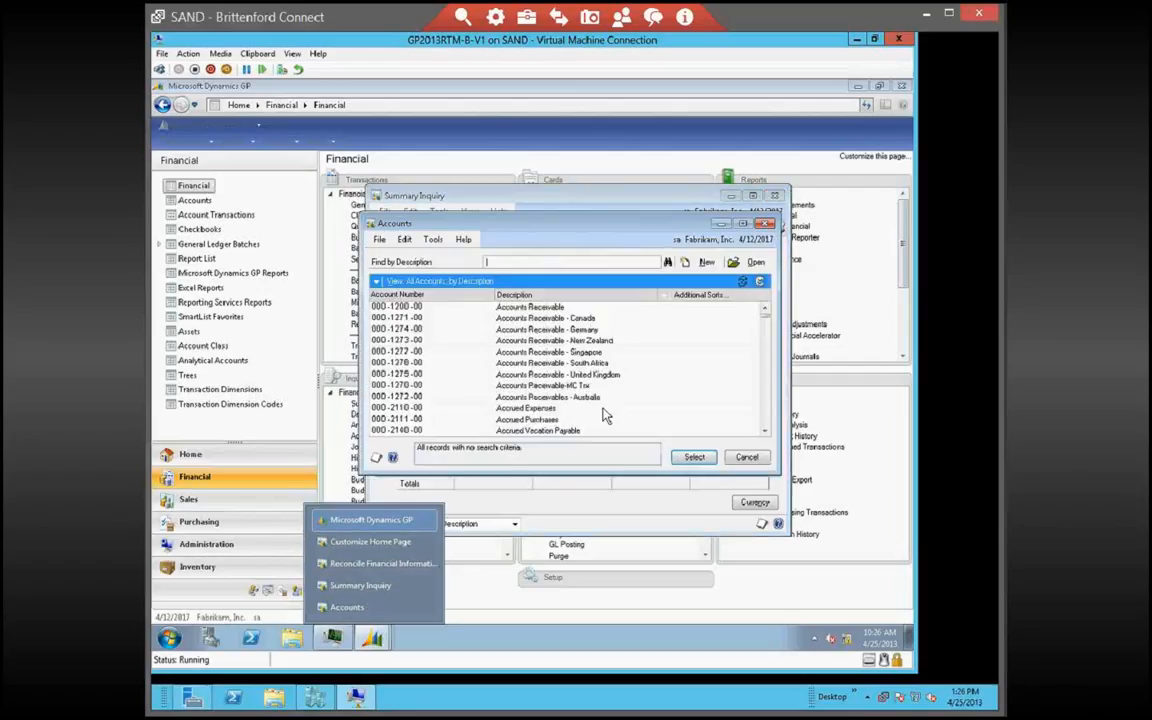
double_click(532, 408)
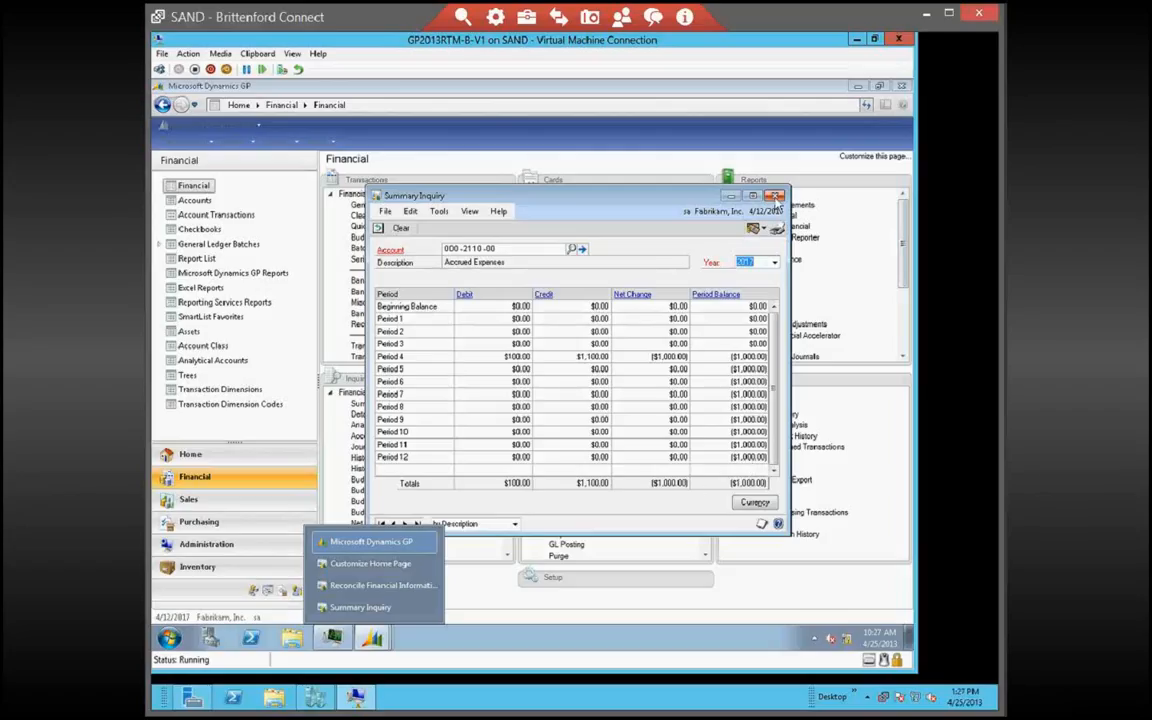
left_click(777, 198)
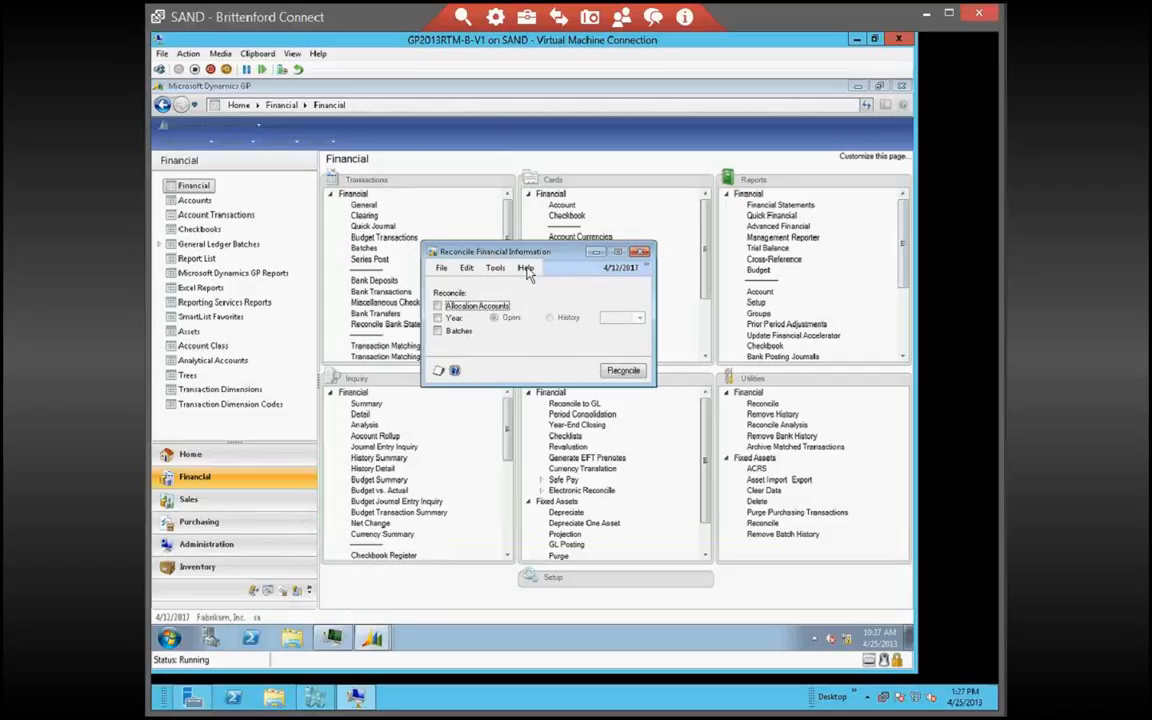
Try out the Year and Batches options in the financial reconcile utility, and close it without reconciling
left_click(456, 318)
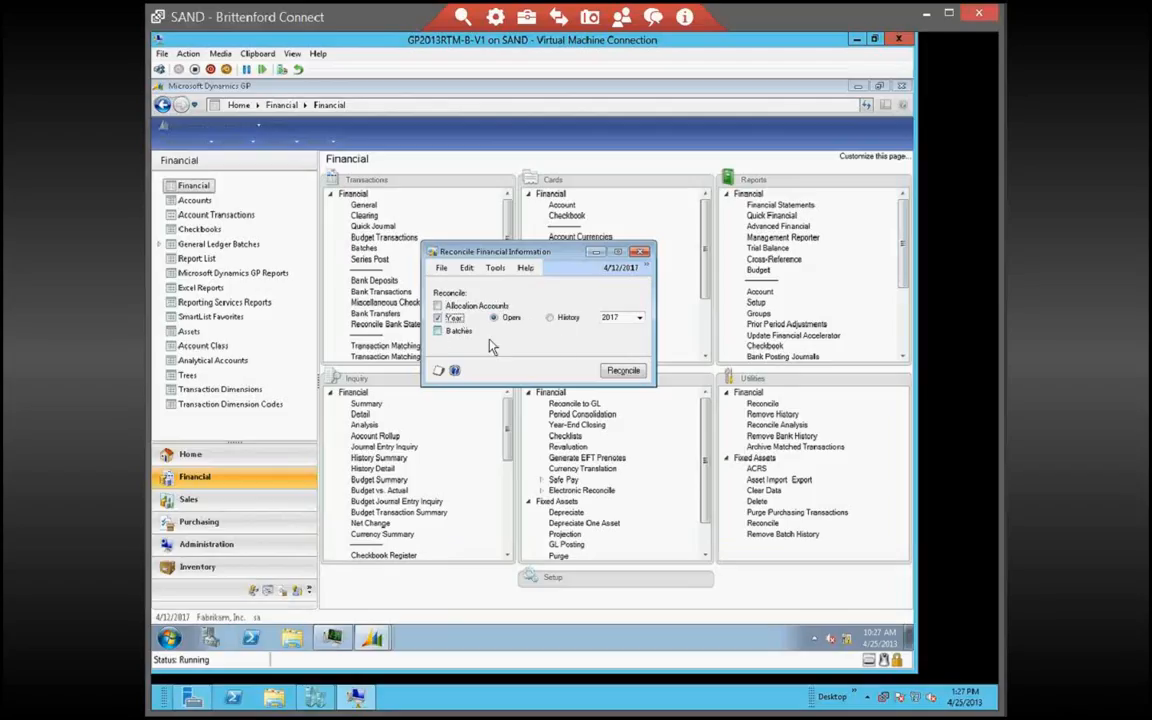
left_click(439, 332)
left_click(437, 319)
left_click(437, 319)
left_click(440, 319)
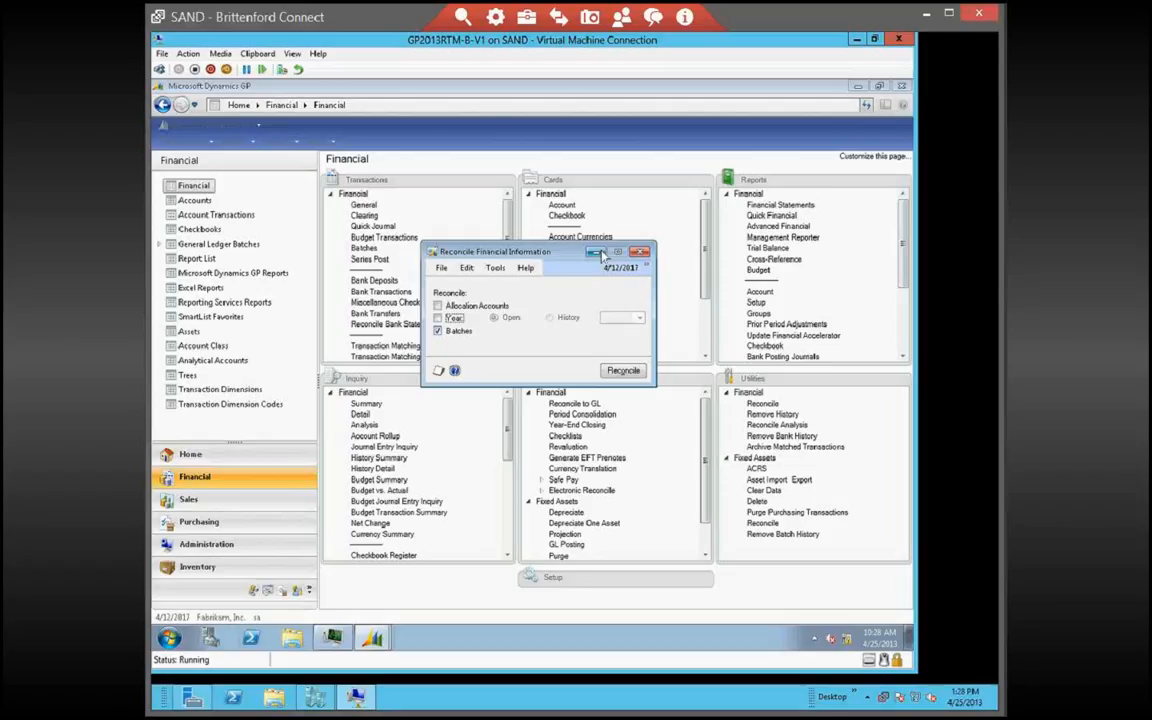
left_click(640, 251)
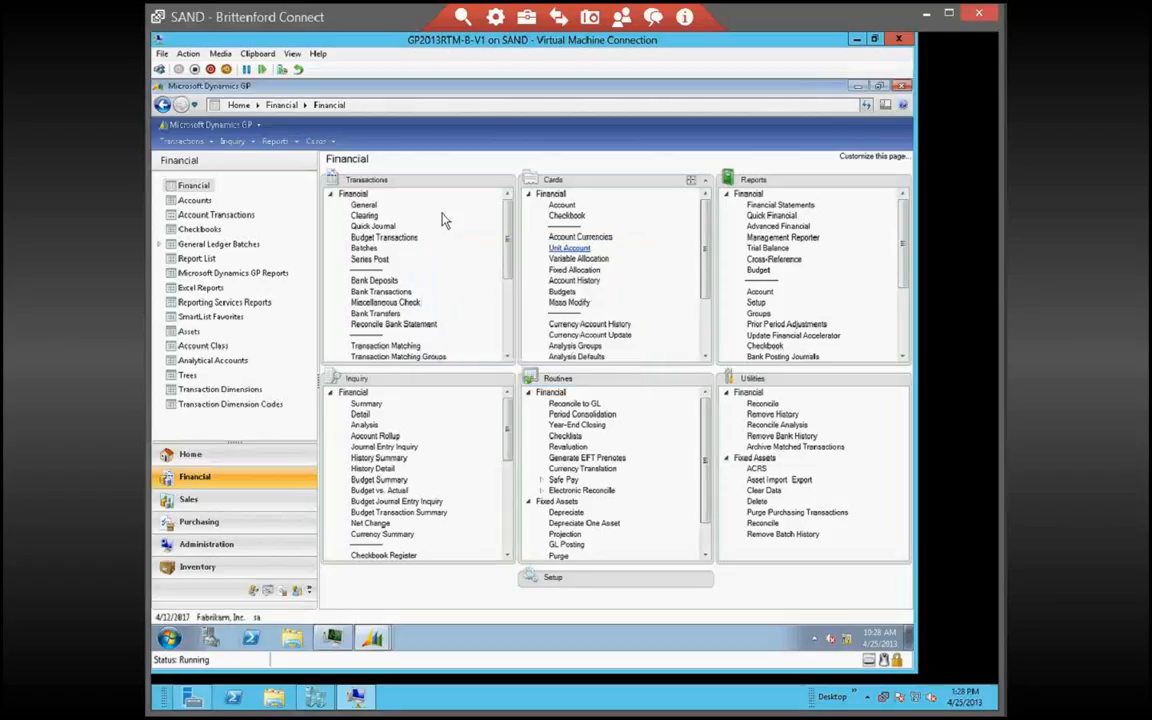
Look up the General Entry batch GL BATCH in Batch Entry, examine its control and actual totals, and close the window
left_click(364, 248)
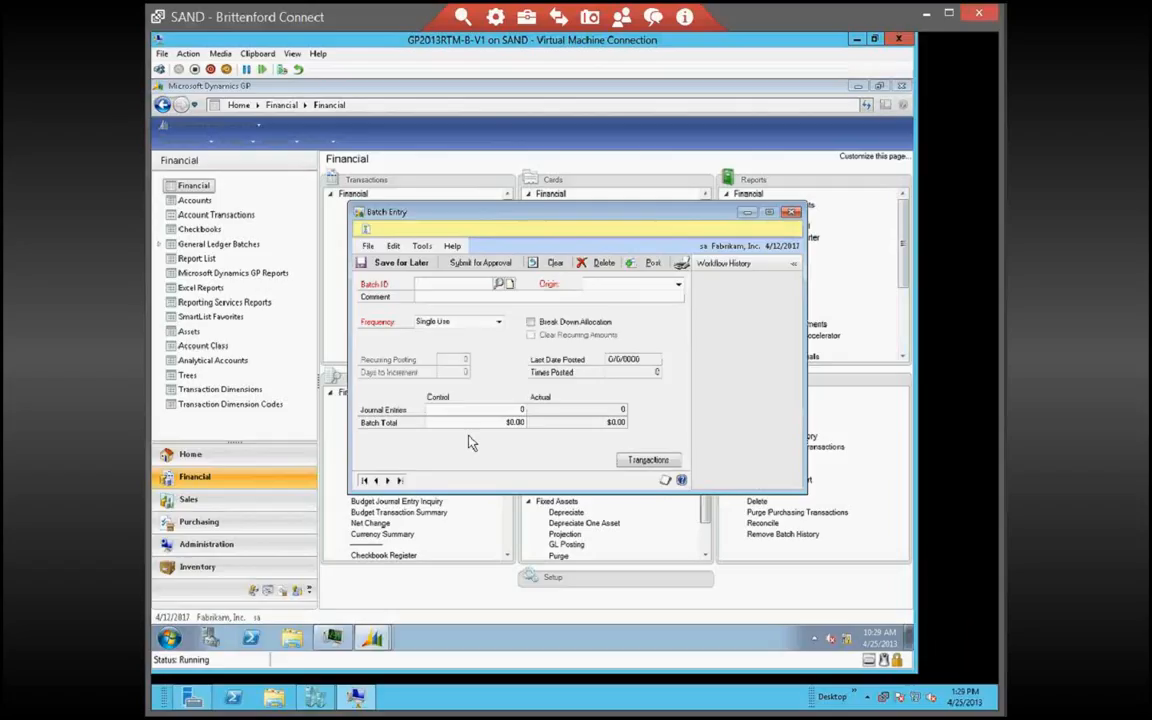
left_click(499, 283)
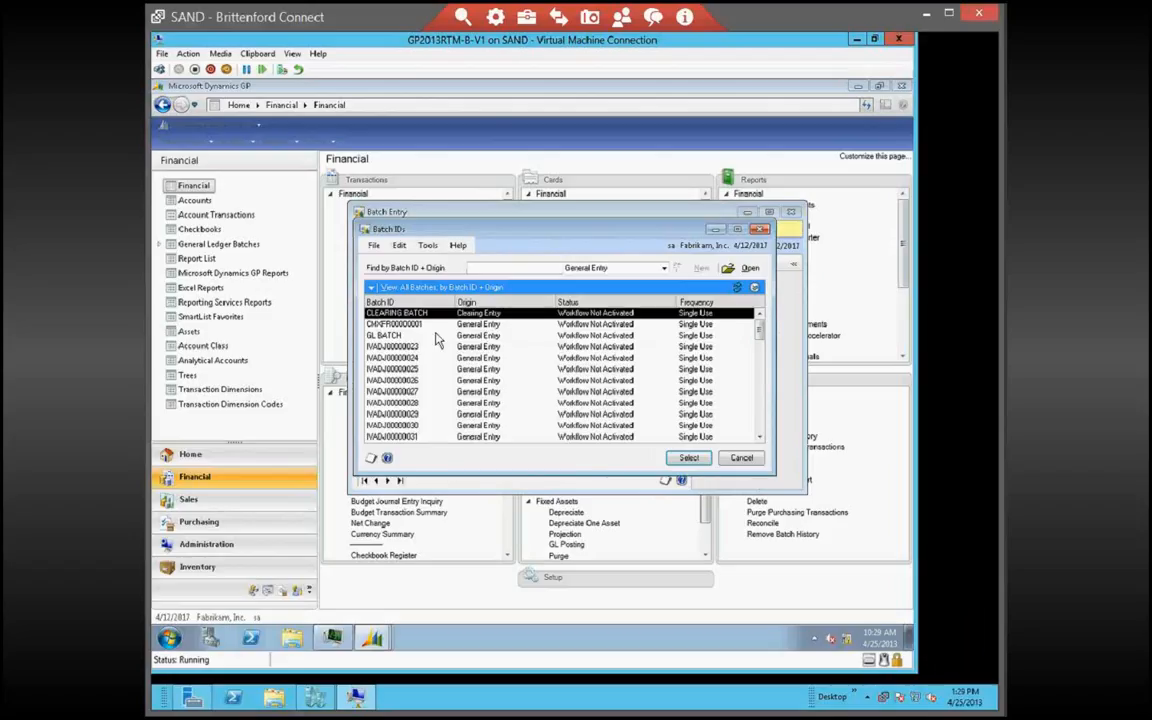
left_click(510, 336)
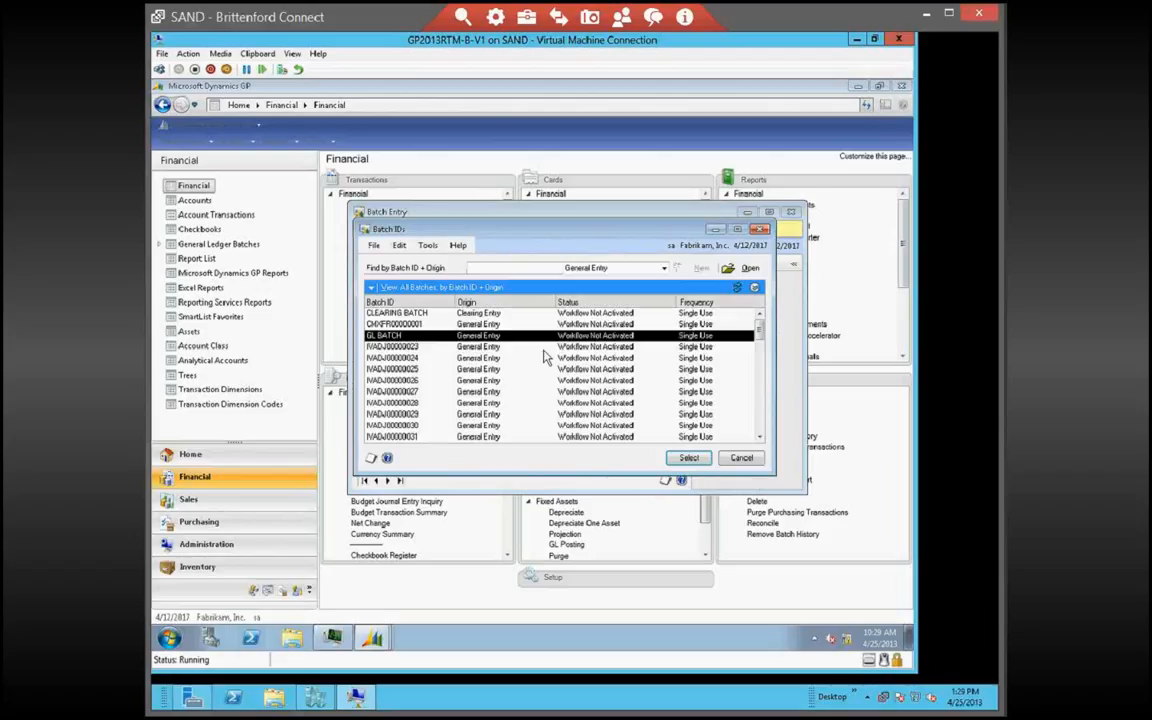
key("Return")
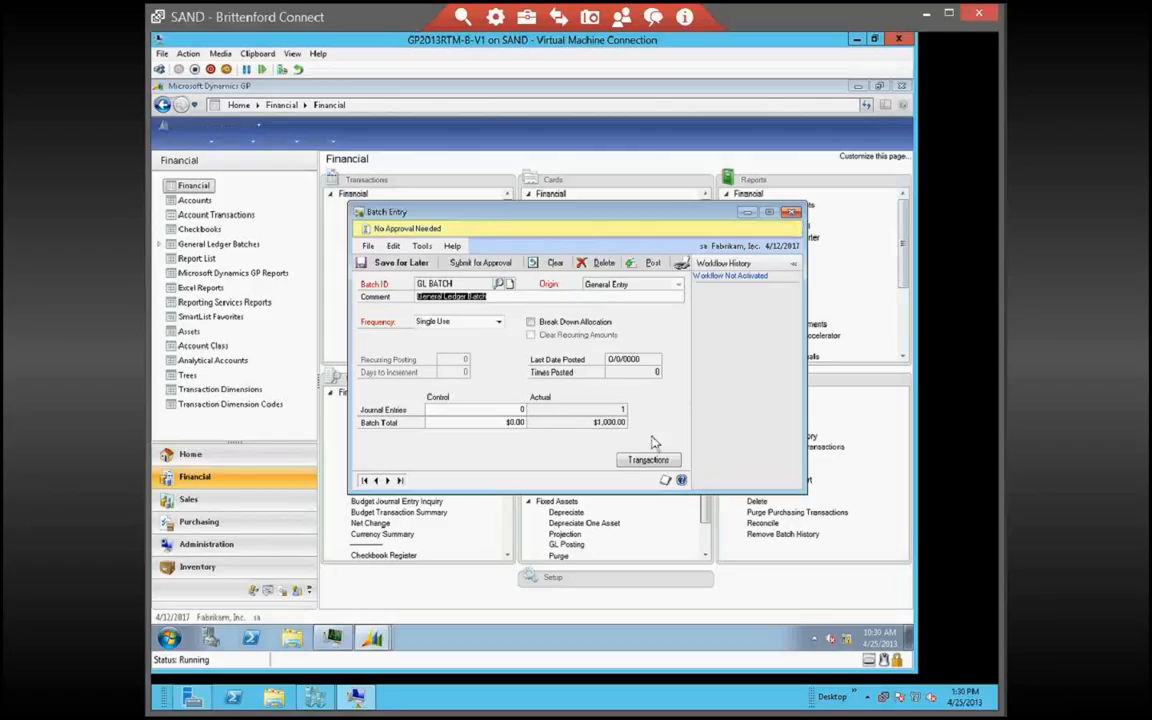
left_click(791, 213)
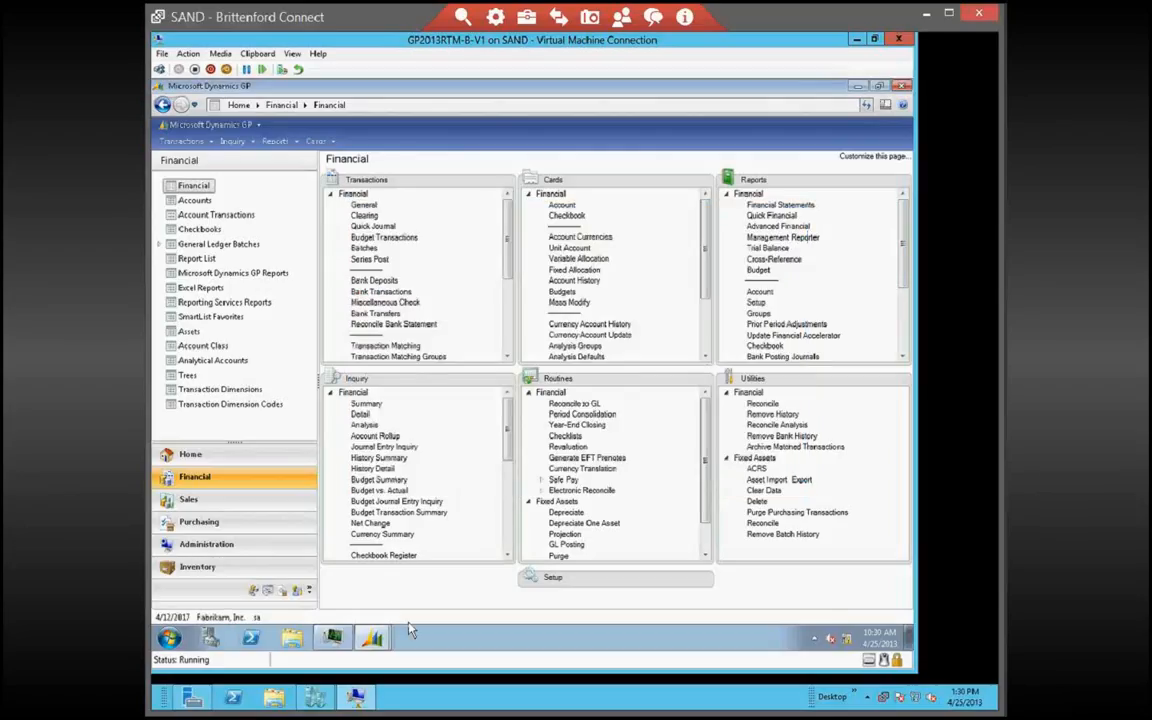
mouse_move(372, 634)
left_click(415, 606)
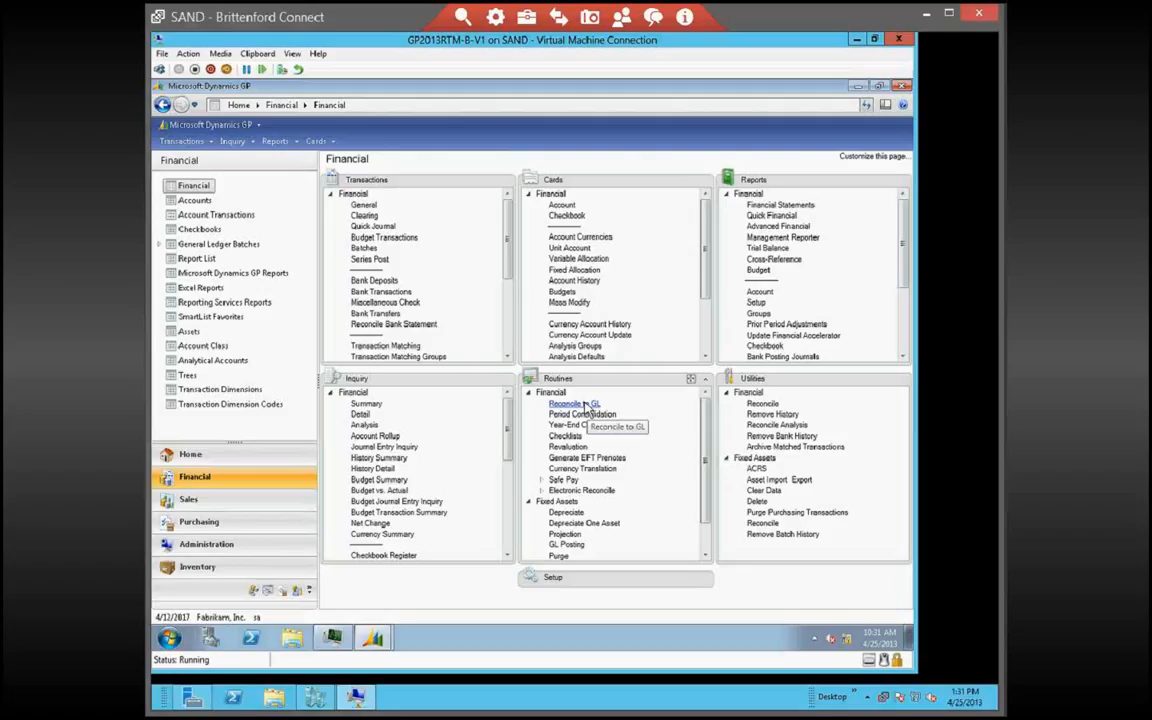
Open the Reconcile to GL routine and load the saved Payables Management reconciliation for 3/1/2017 to 3/31/2017
left_click(587, 405)
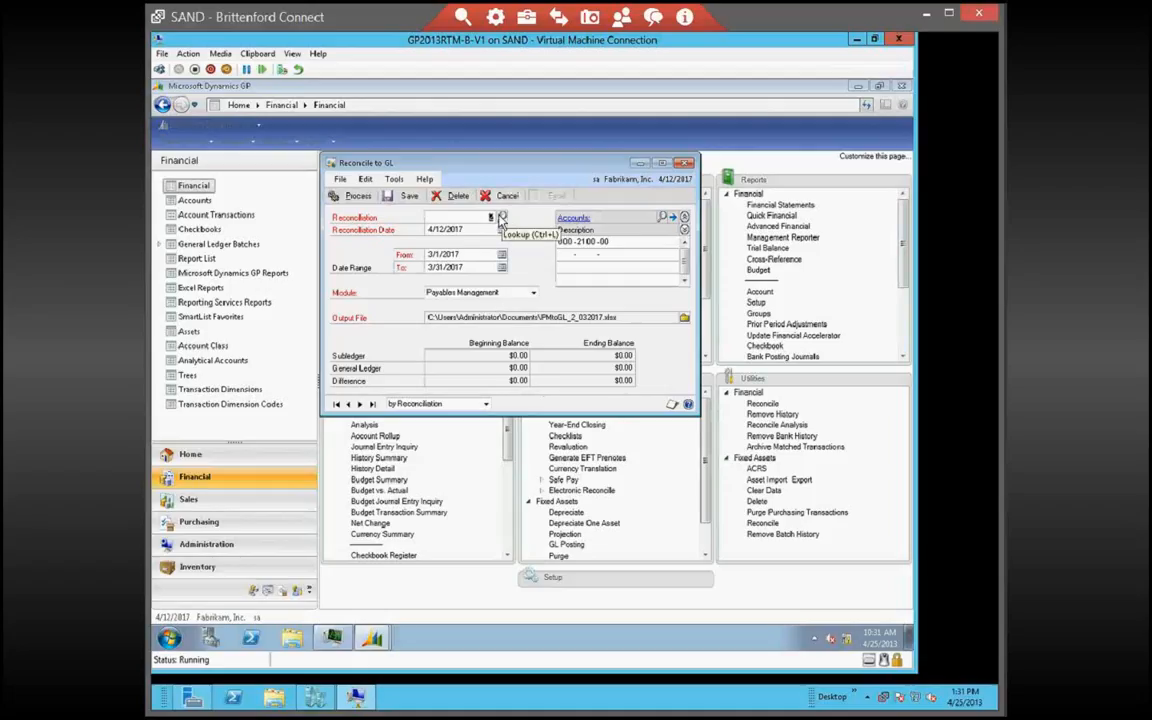
left_click(501, 217)
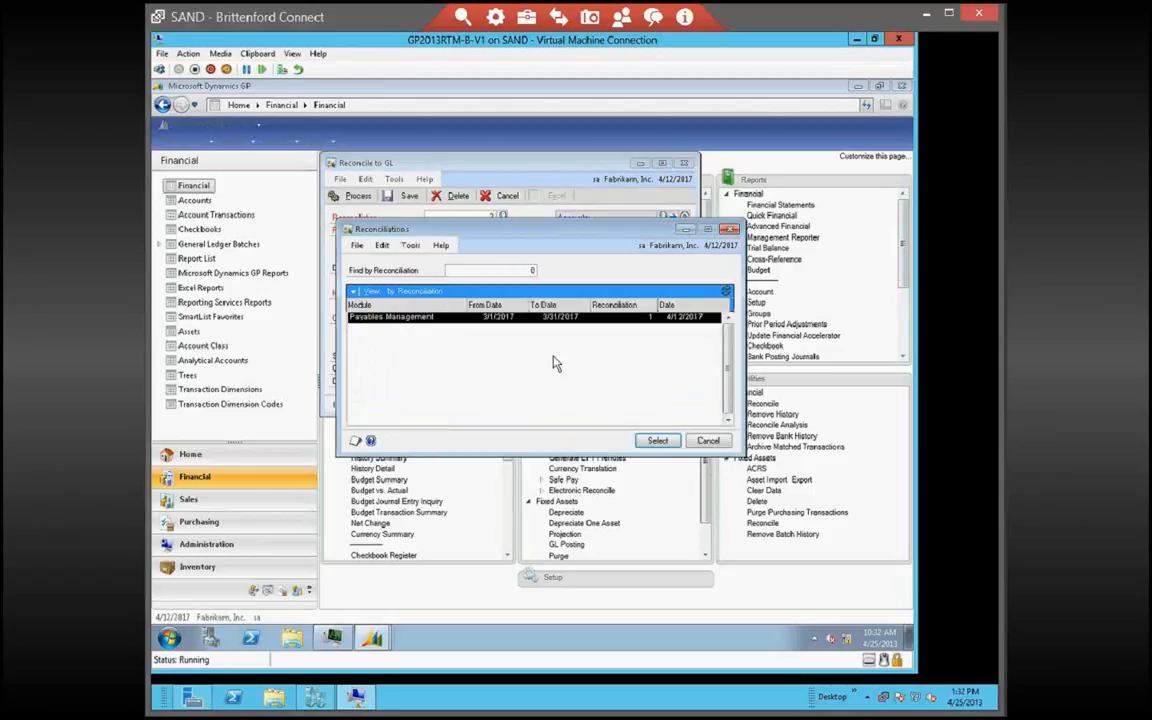
double_click(404, 318)
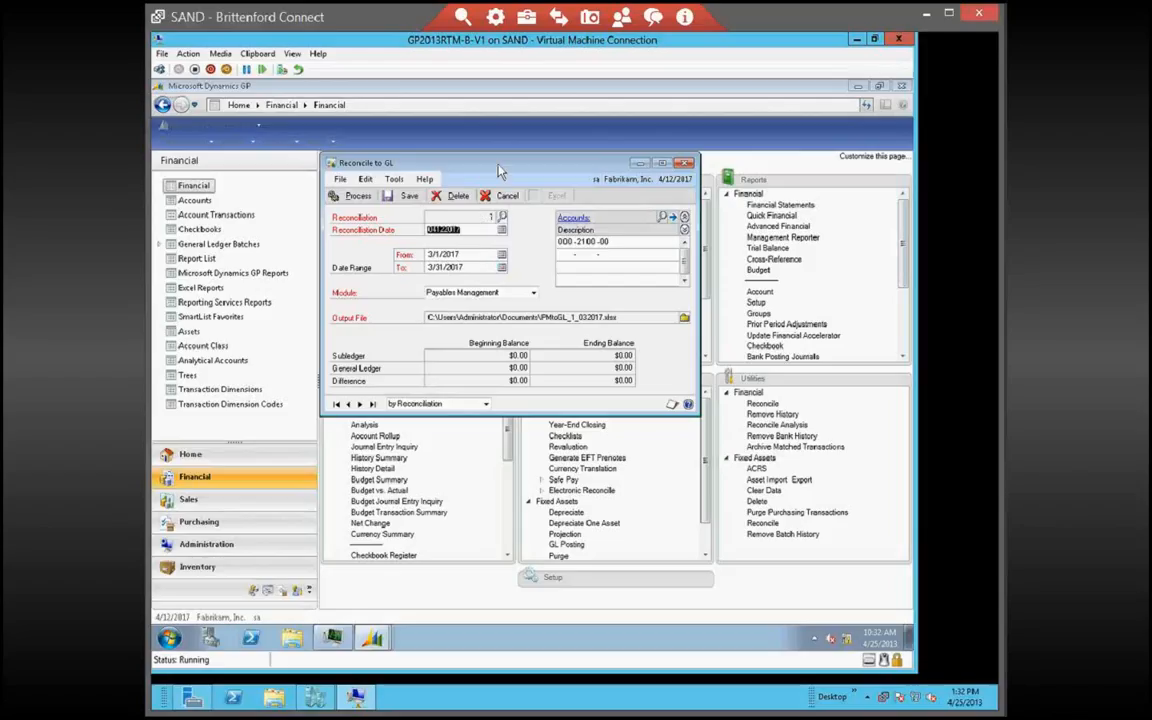
left_click_drag(497, 166, 377, 158)
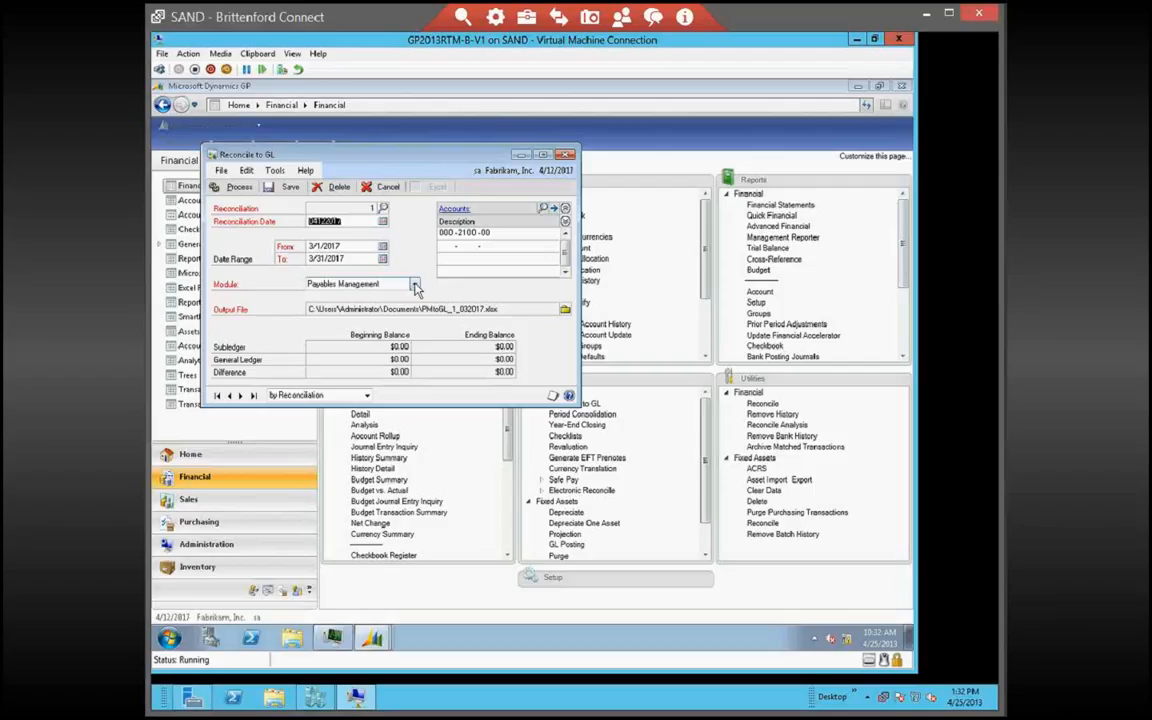
Examine the entry details of account 000-2100-00 listed in the reconciliation, and close the account window
double_click(478, 233)
left_click(554, 208)
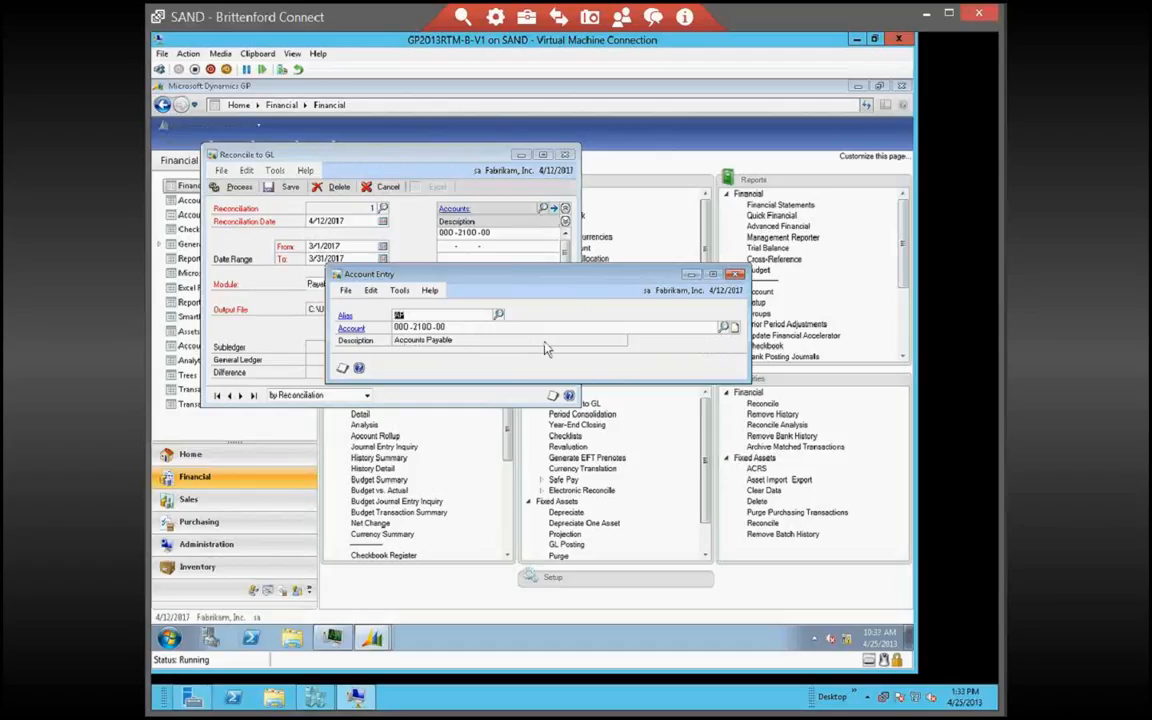
left_click(735, 274)
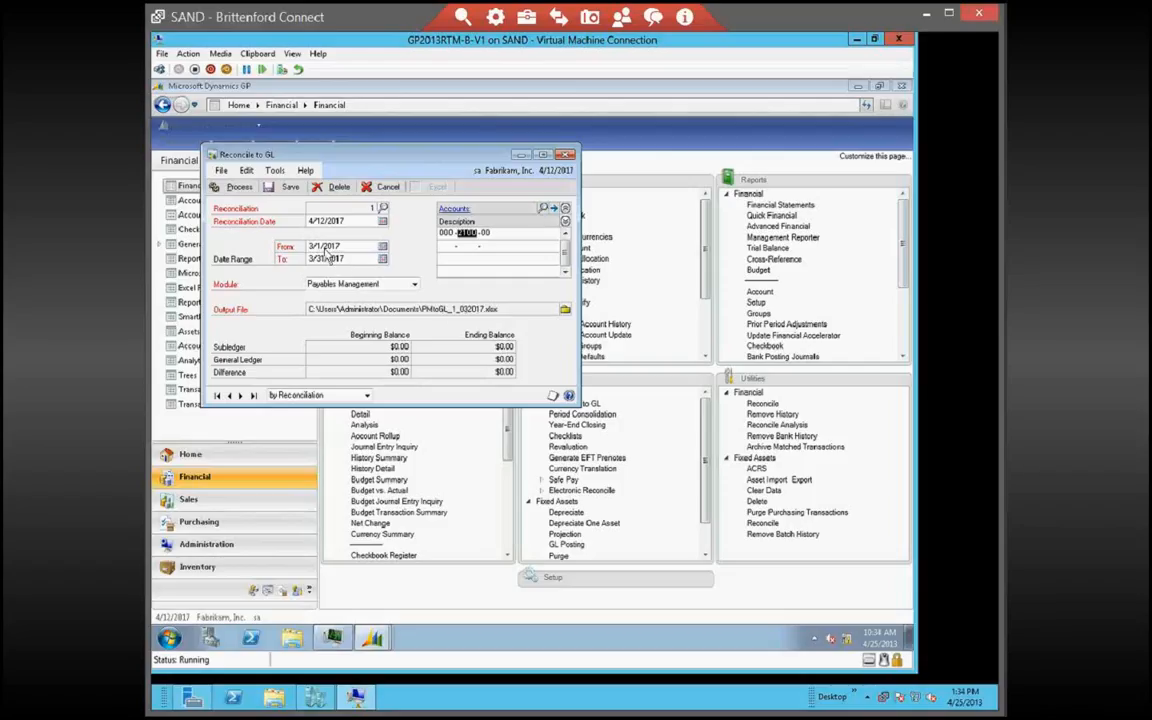
Process the payables reconciliation and compare the payables and general ledger transactions and balances in the generated Excel workbook, returning to the Reconcile to GL window
left_click(236, 188)
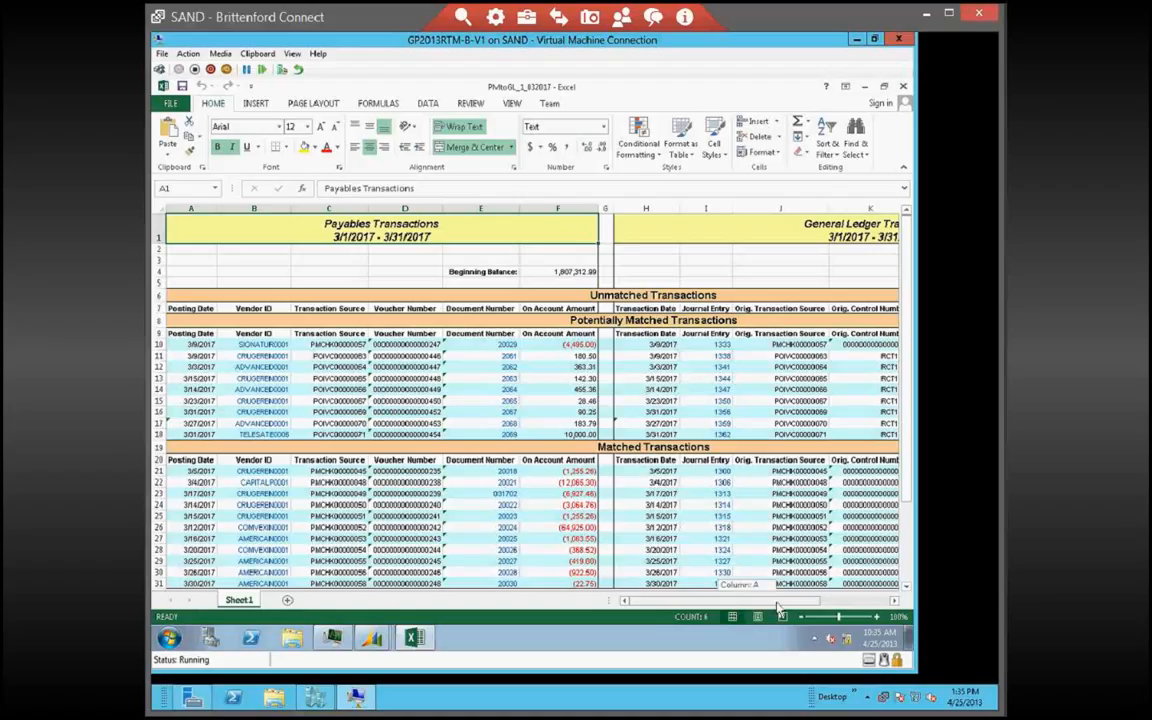
left_click_drag(778, 604, 829, 604)
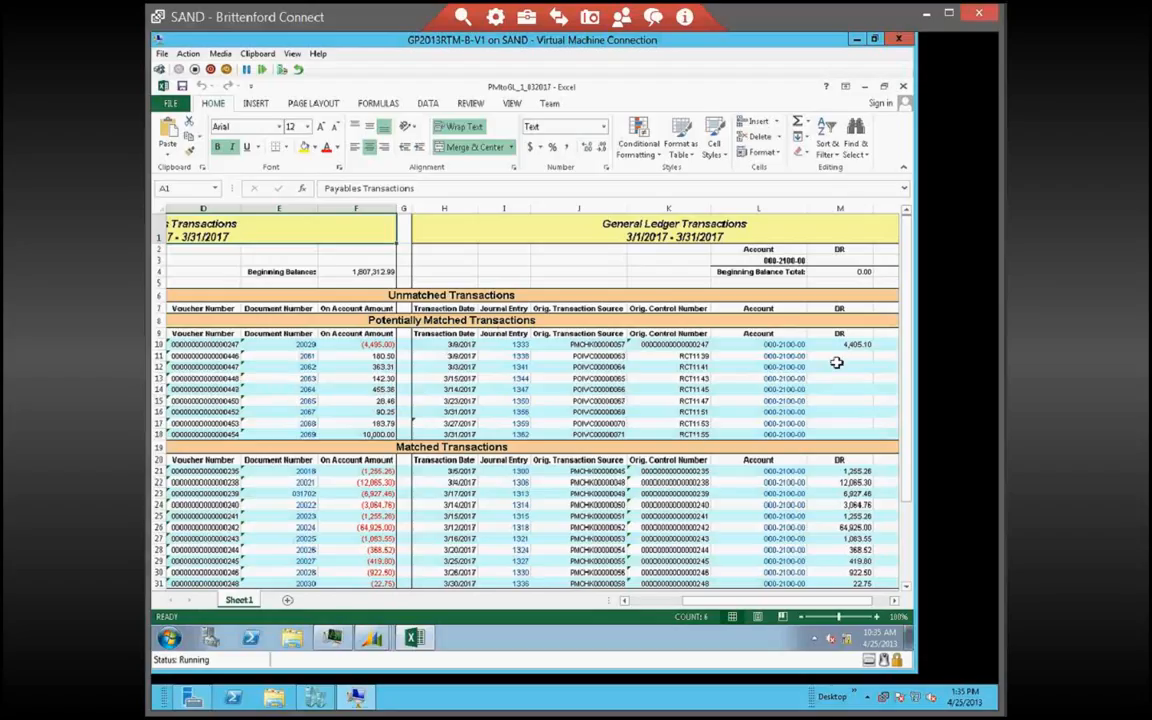
left_click(624, 600)
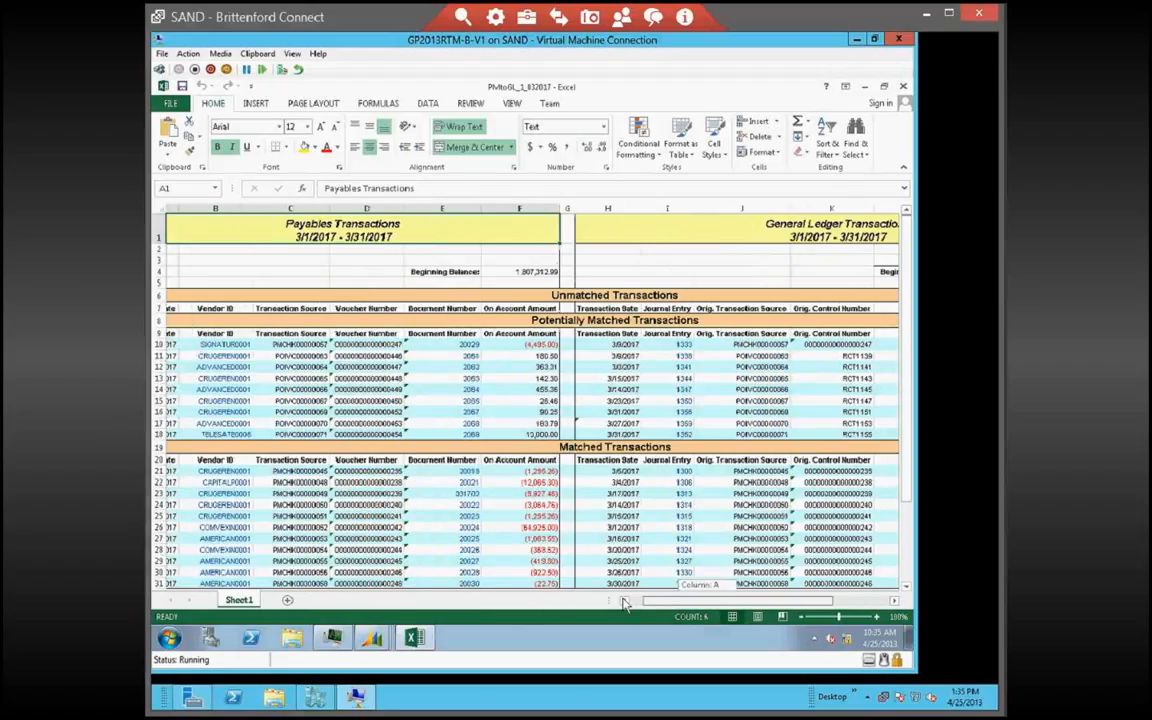
left_click(624, 600)
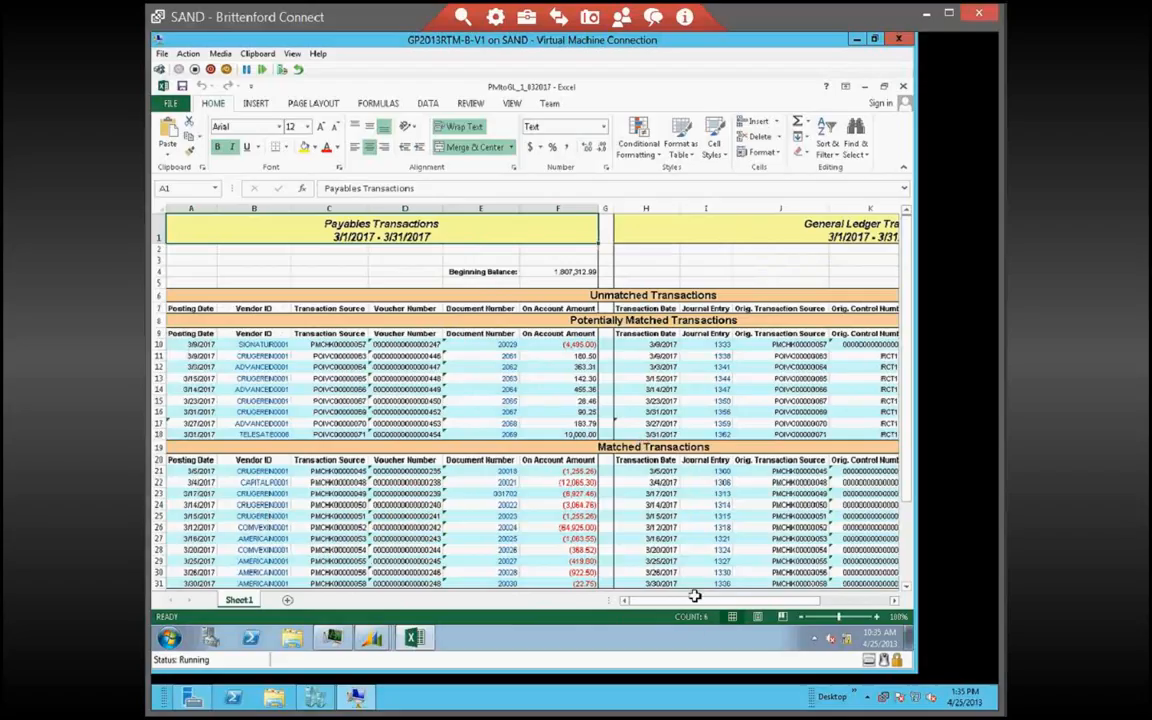
scroll(911, 548, "down", 1)
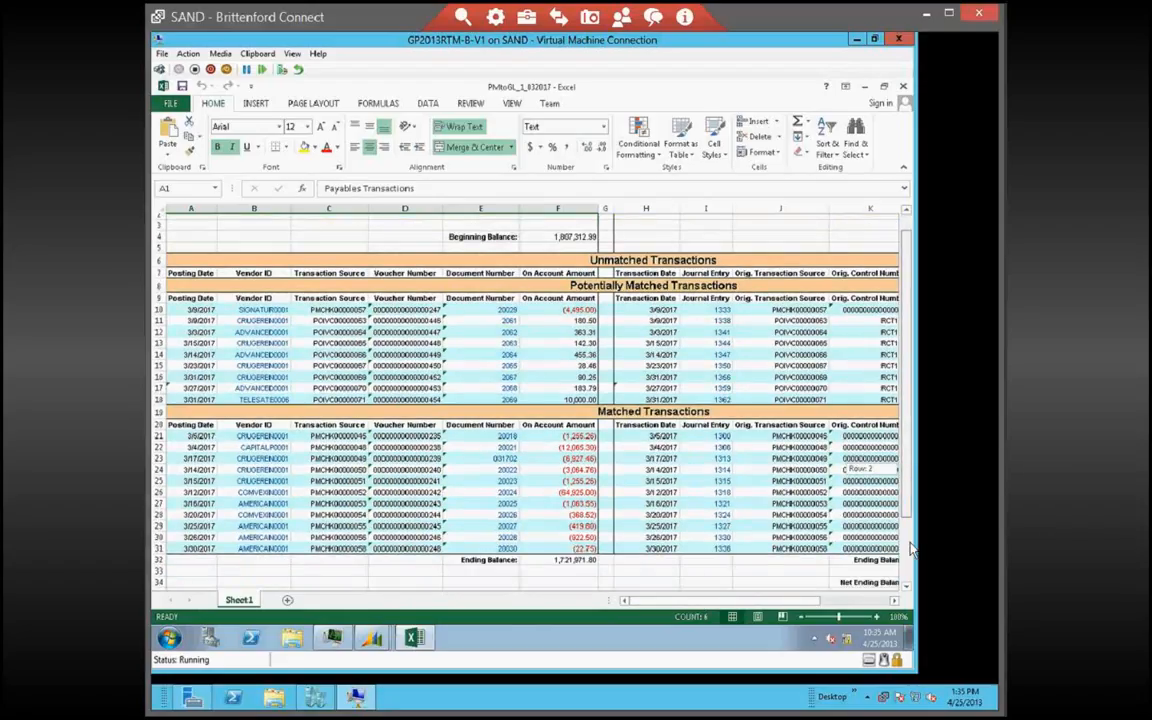
scroll(911, 548, "down", 2)
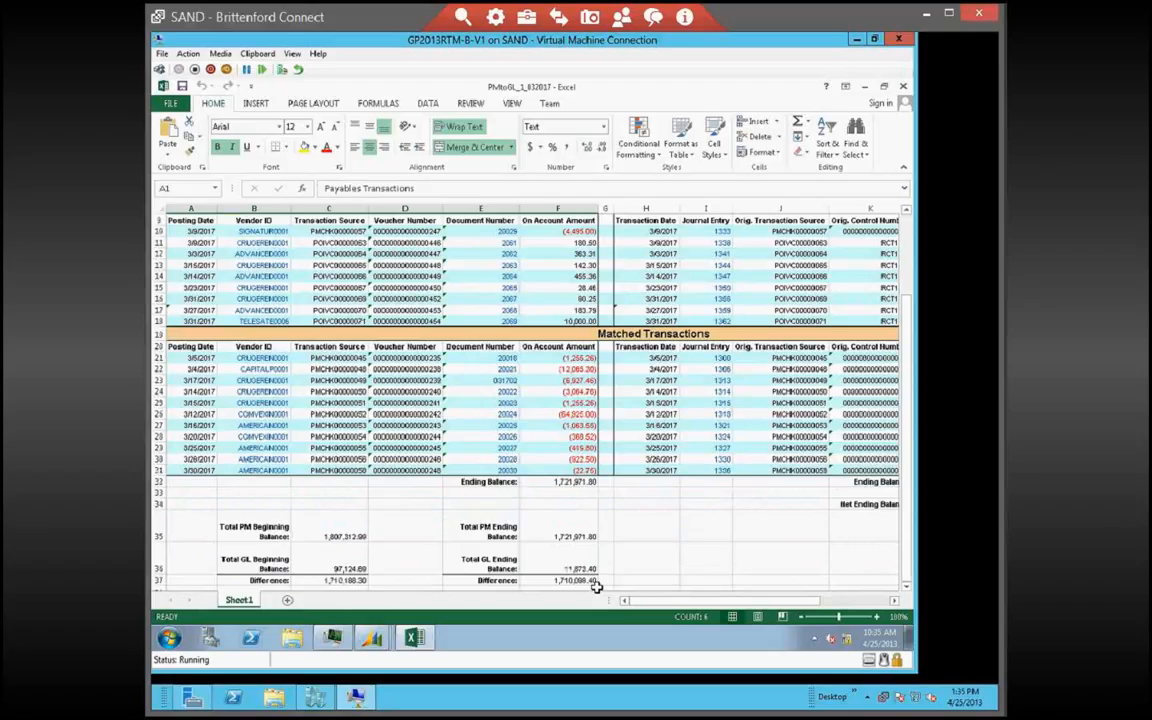
scroll(658, 365, "up", 3)
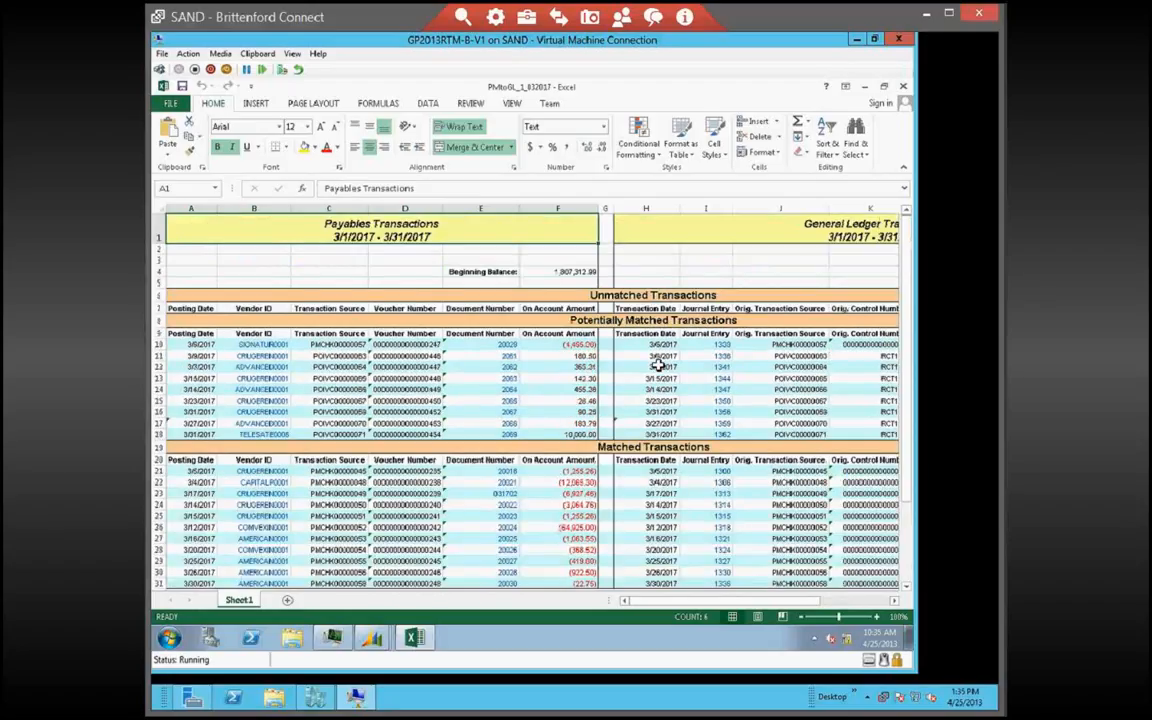
left_click_drag(665, 601, 779, 614)
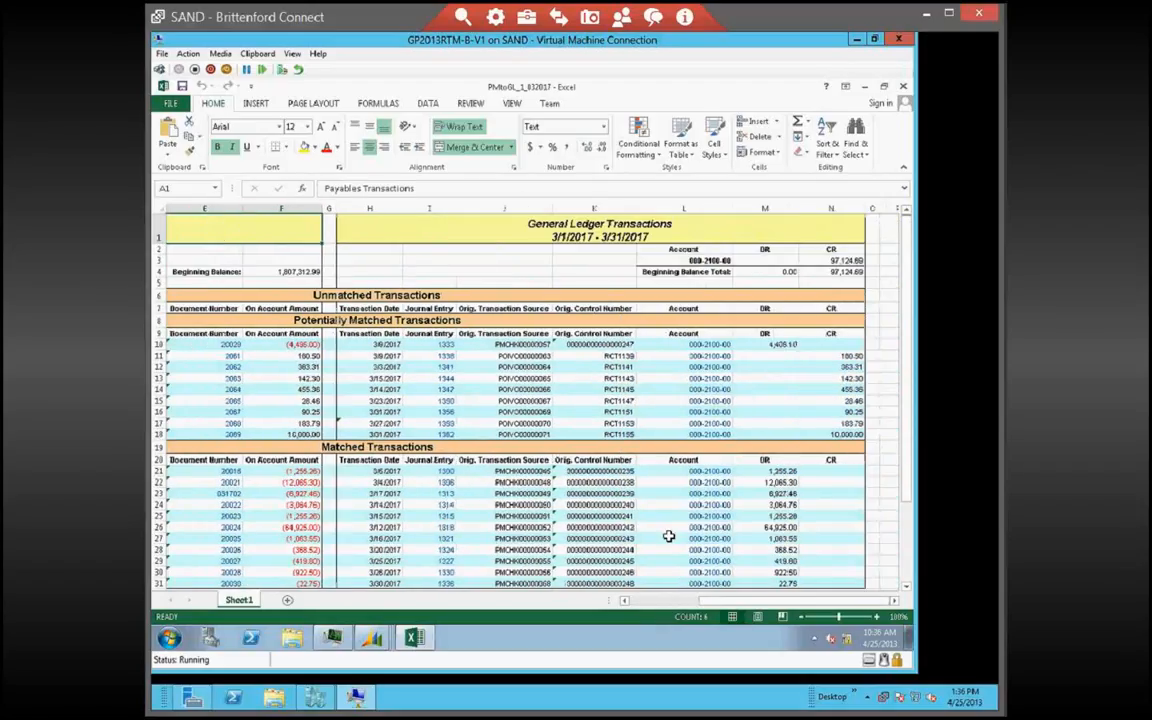
left_click_drag(710, 601, 645, 604)
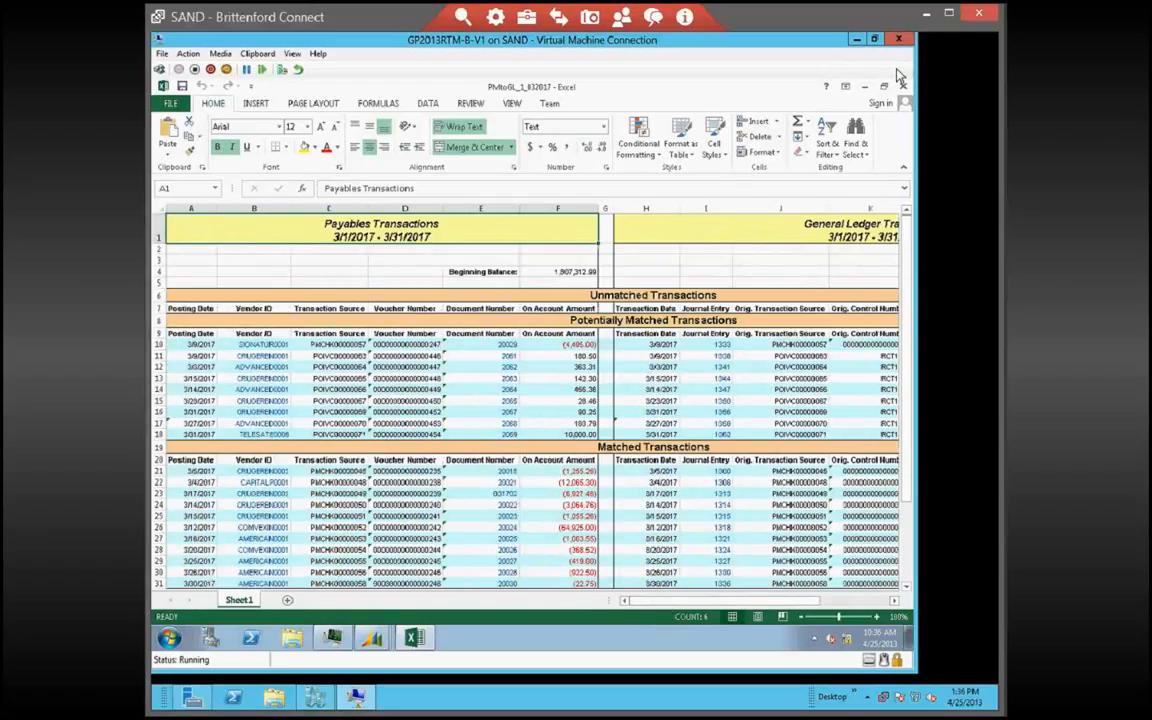
left_click_drag(800, 602, 876, 609)
left_click(864, 87)
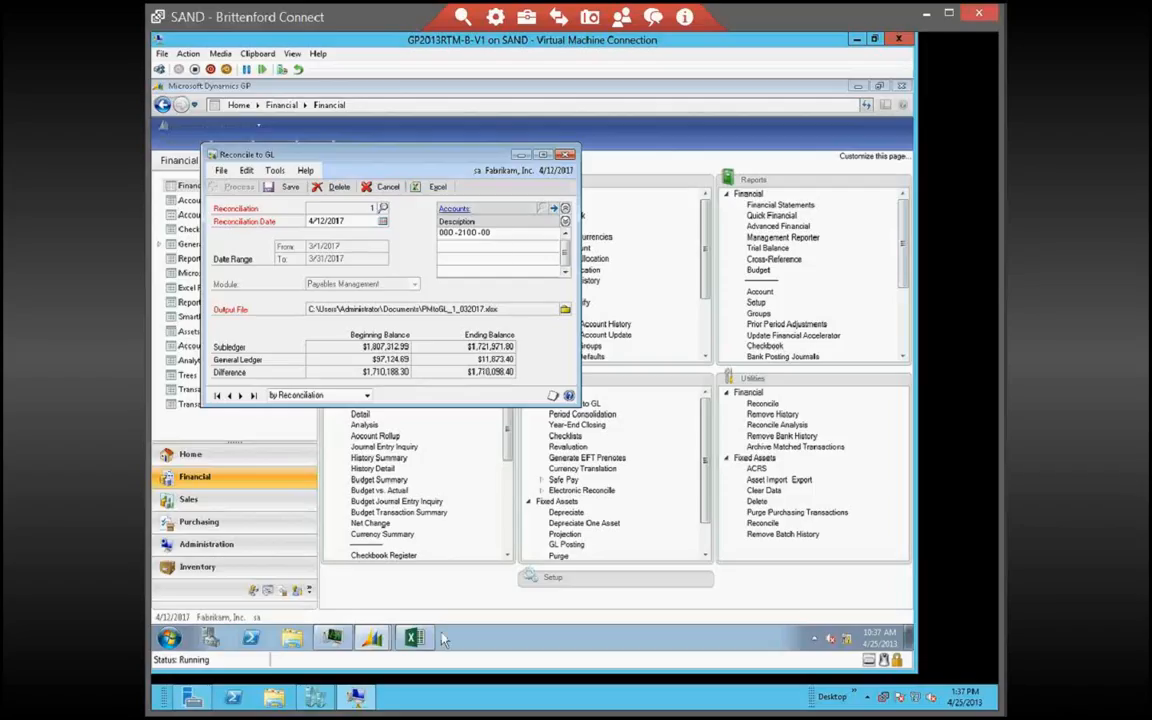
mouse_move(422, 644)
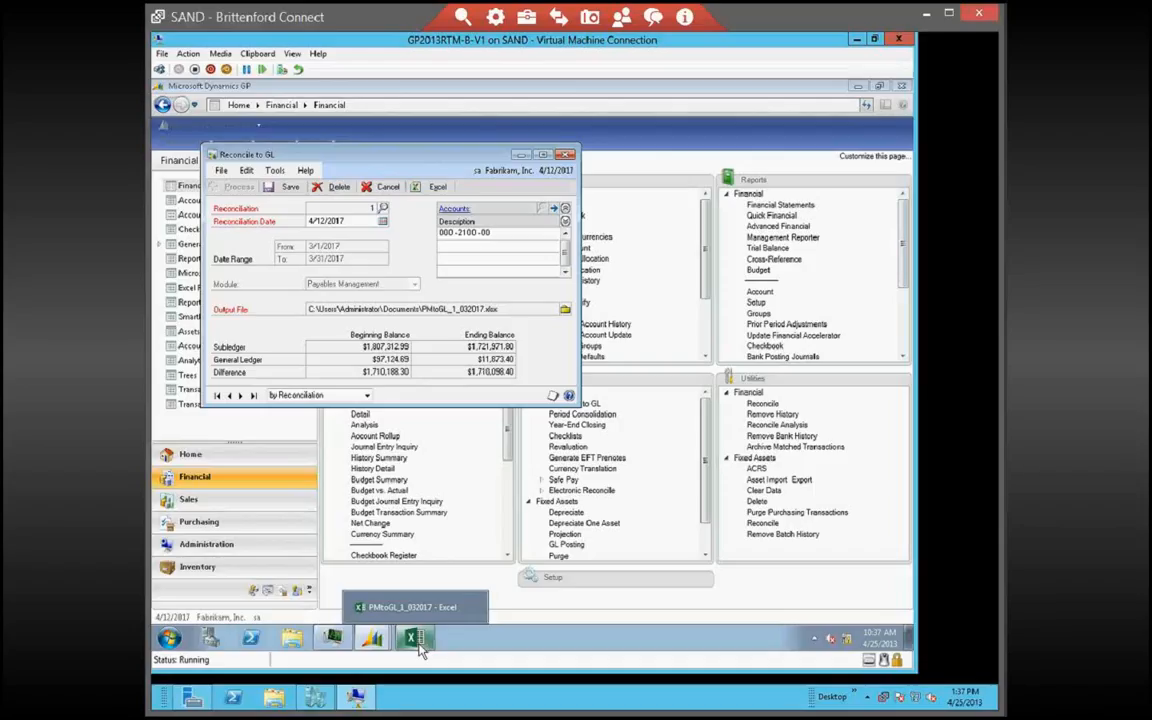
left_click(420, 646)
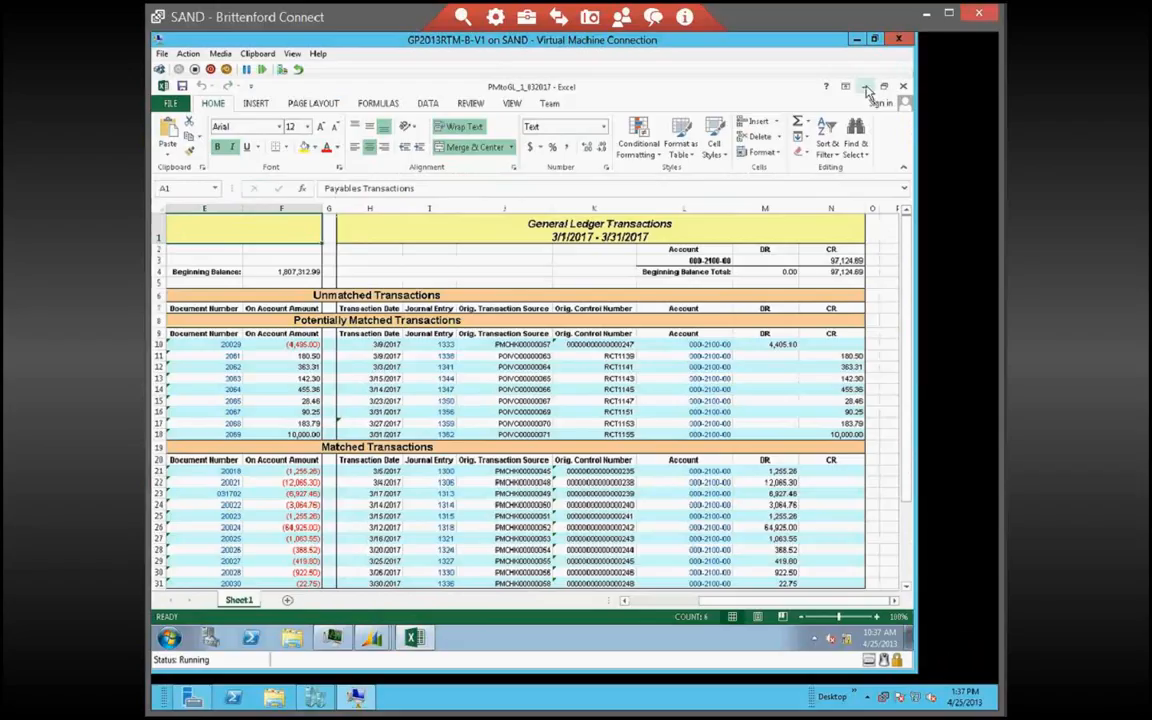
left_click(864, 87)
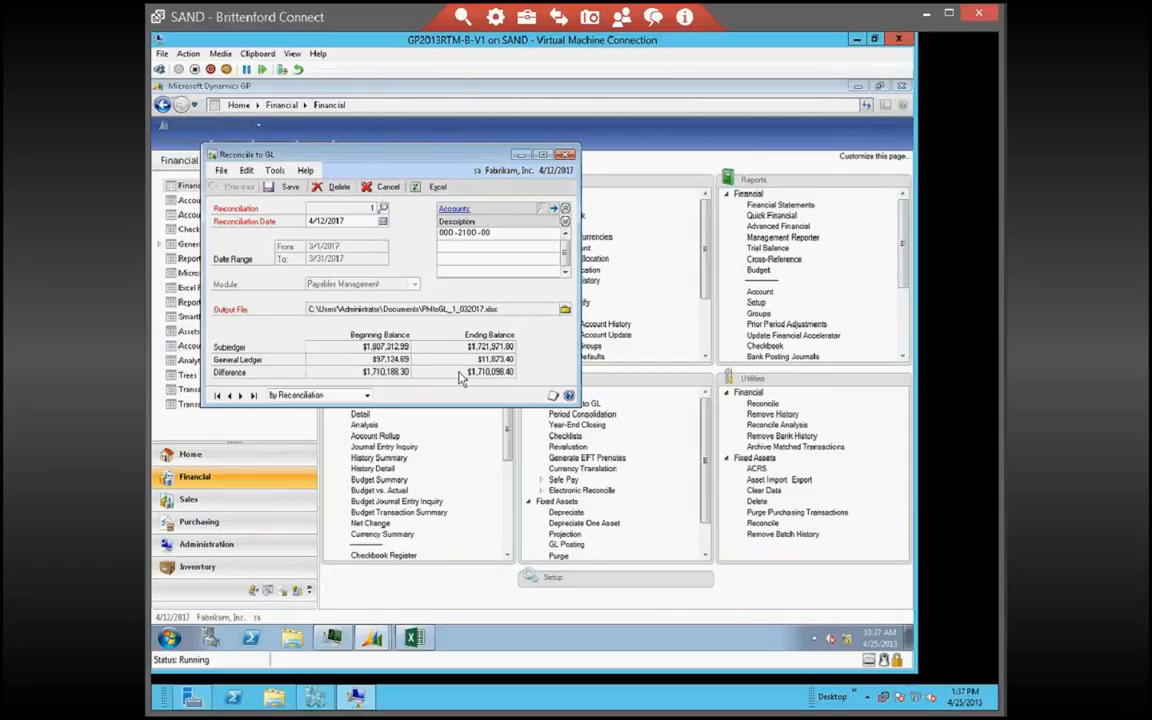
Save the payables reconciliation and set the module of the new reconciliation to Bank Reconciliation
left_click(480, 233)
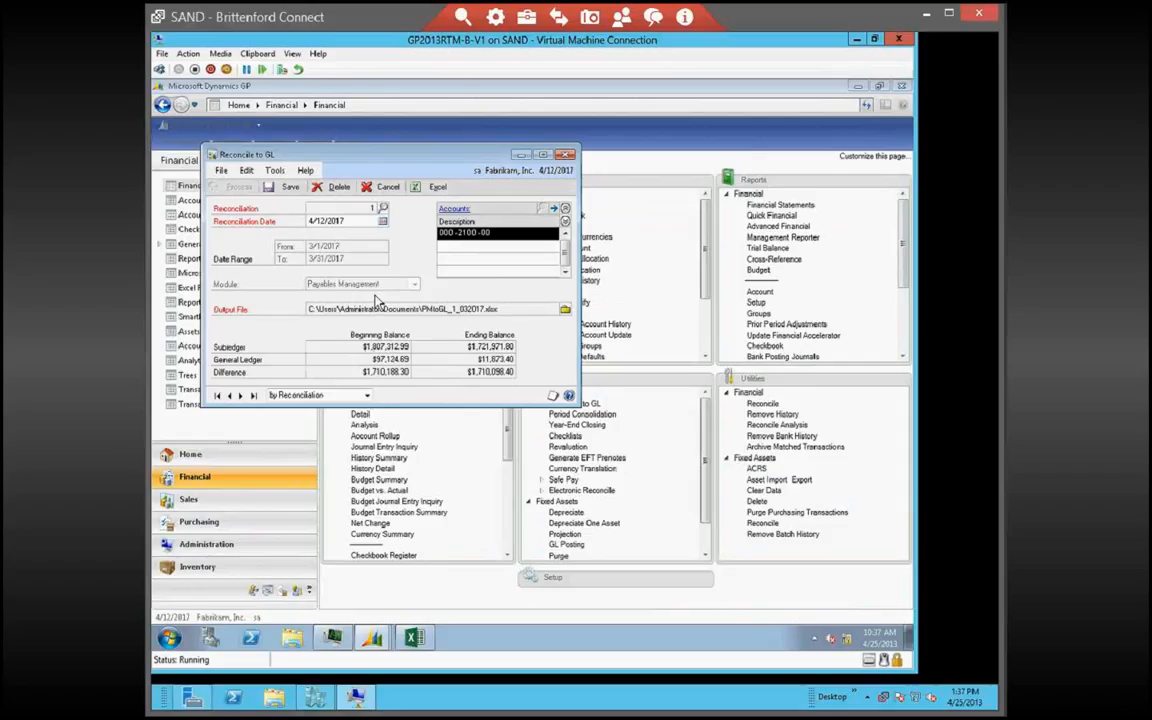
left_click(288, 187)
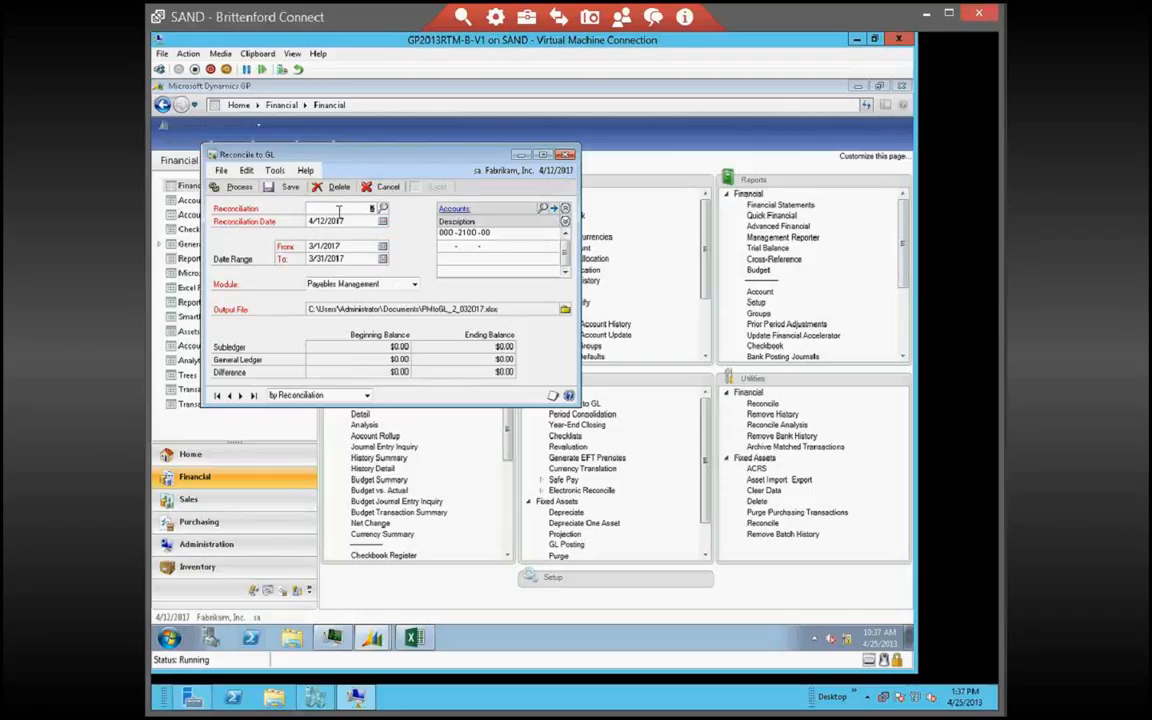
left_click(362, 284)
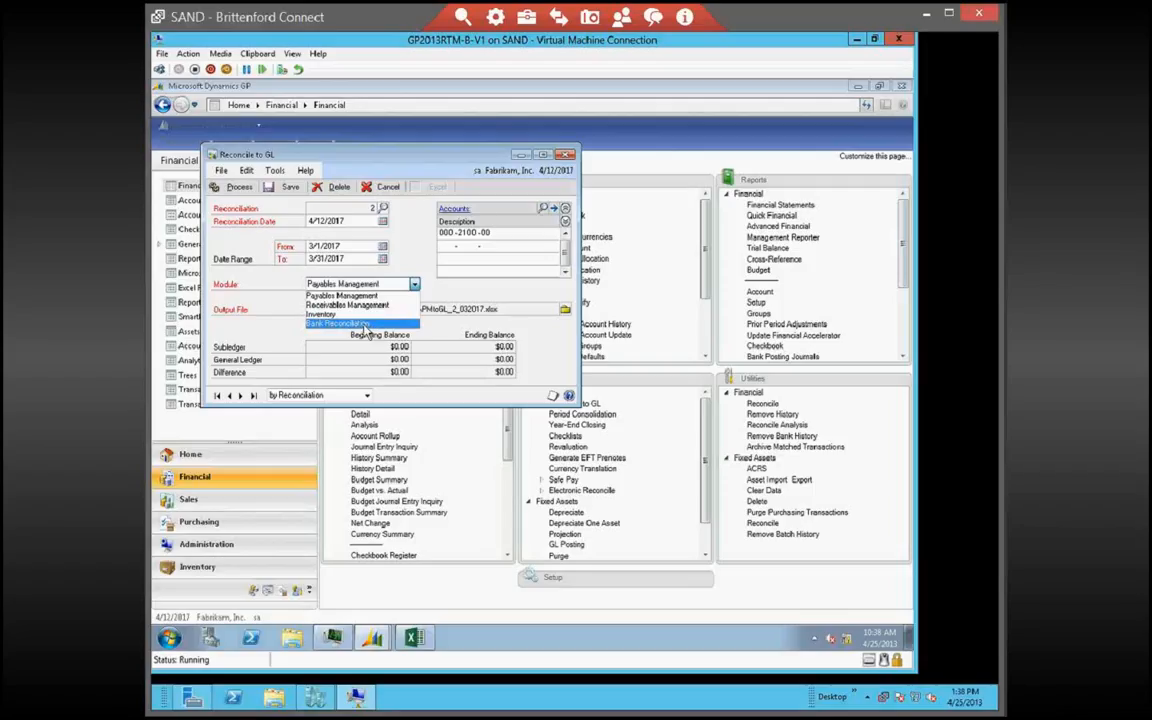
left_click(366, 325)
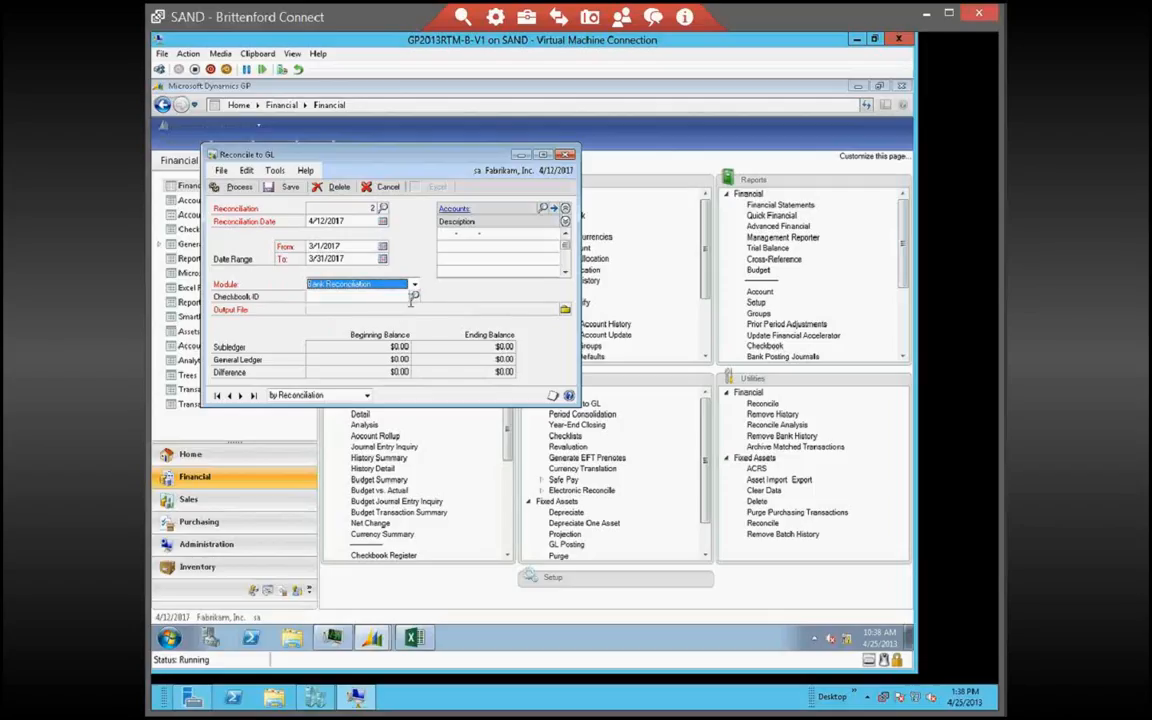
Assign the FIRST BANK checkbook to the bank reconciliation, and view the output file save location without choosing a file
left_click(414, 298)
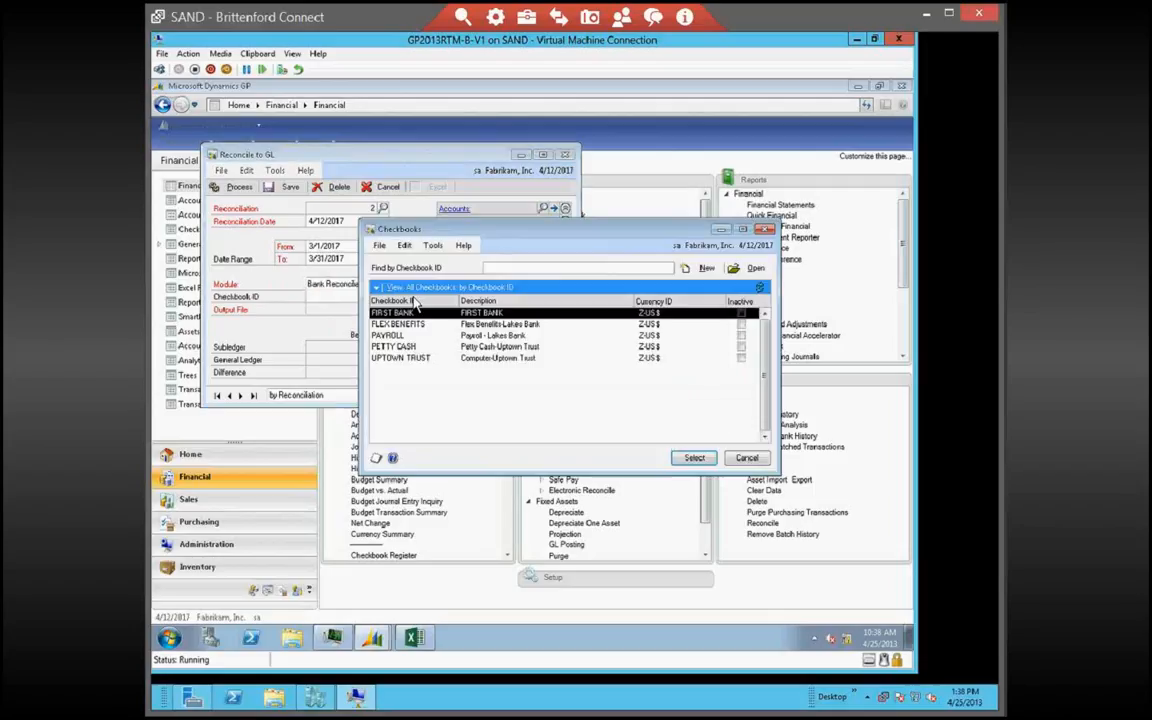
left_click(694, 459)
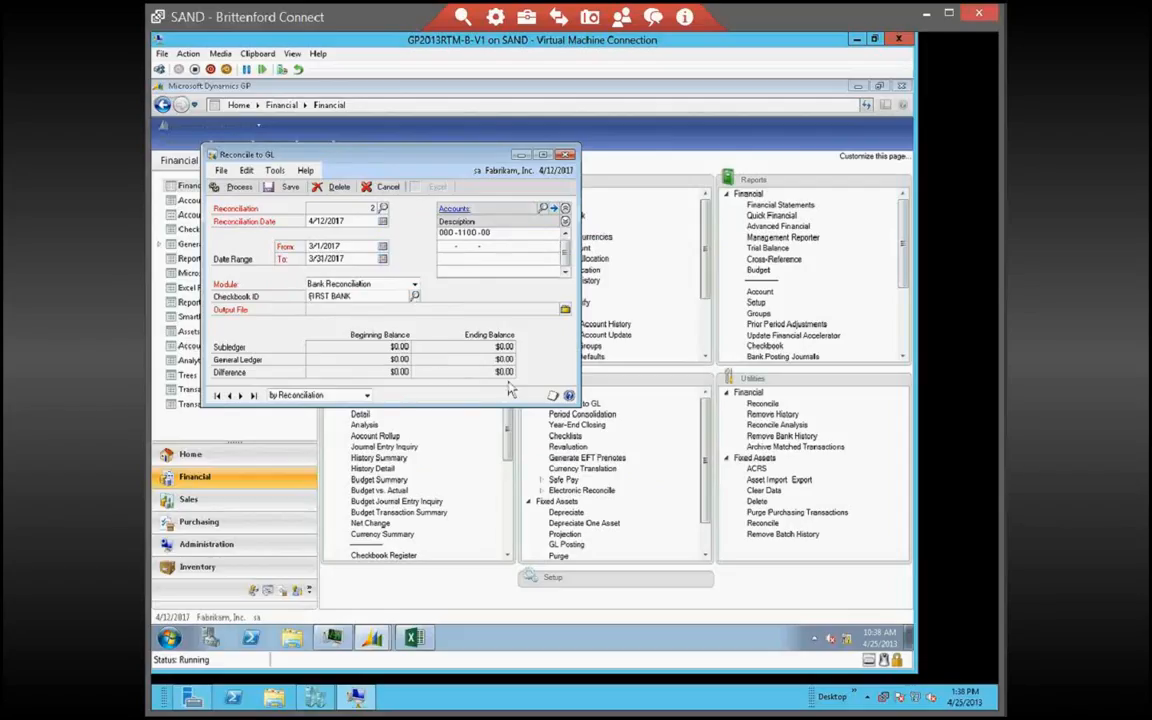
left_click(565, 309)
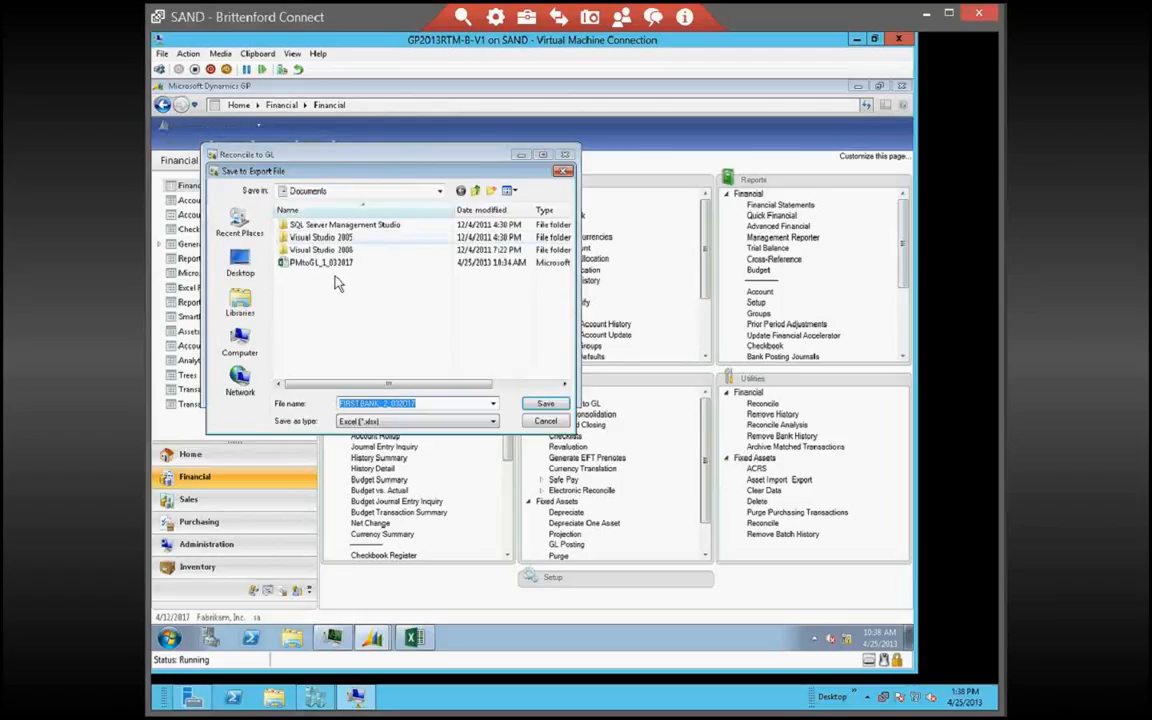
left_click(533, 419)
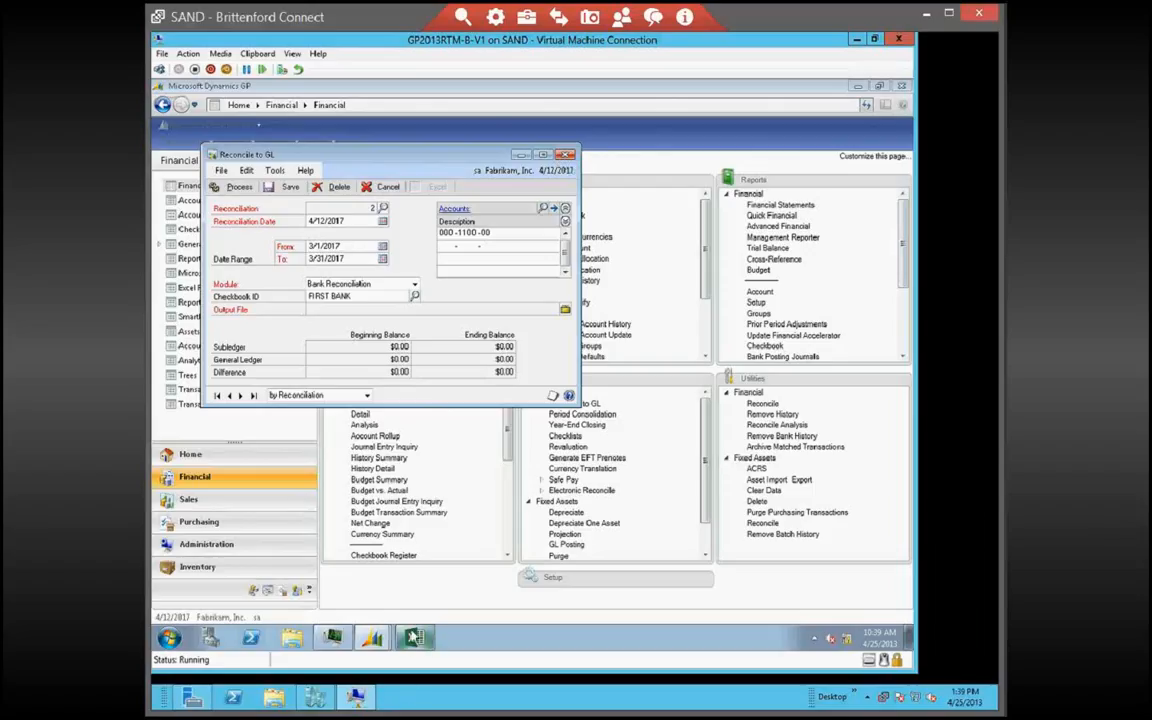
Switch to Excel, review the payables transactions in the PMtoGL_1_032017 workbook, and close it with its changes saved
left_click(415, 641)
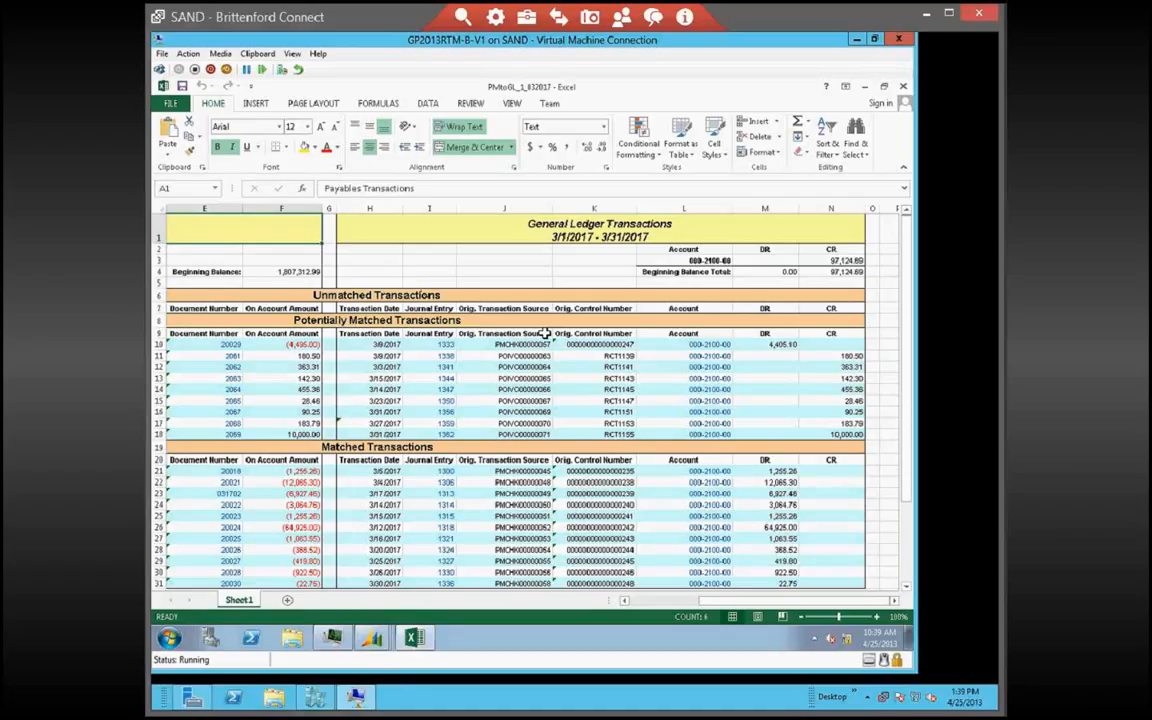
left_click_drag(740, 601, 640, 613)
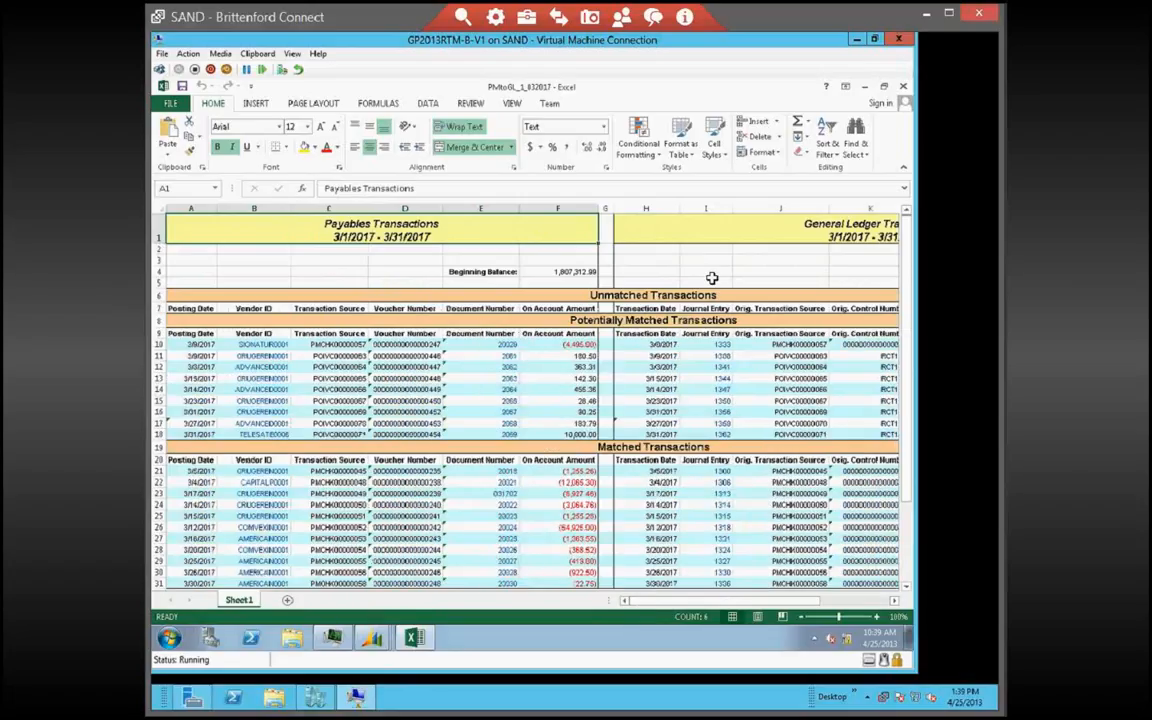
left_click(903, 87)
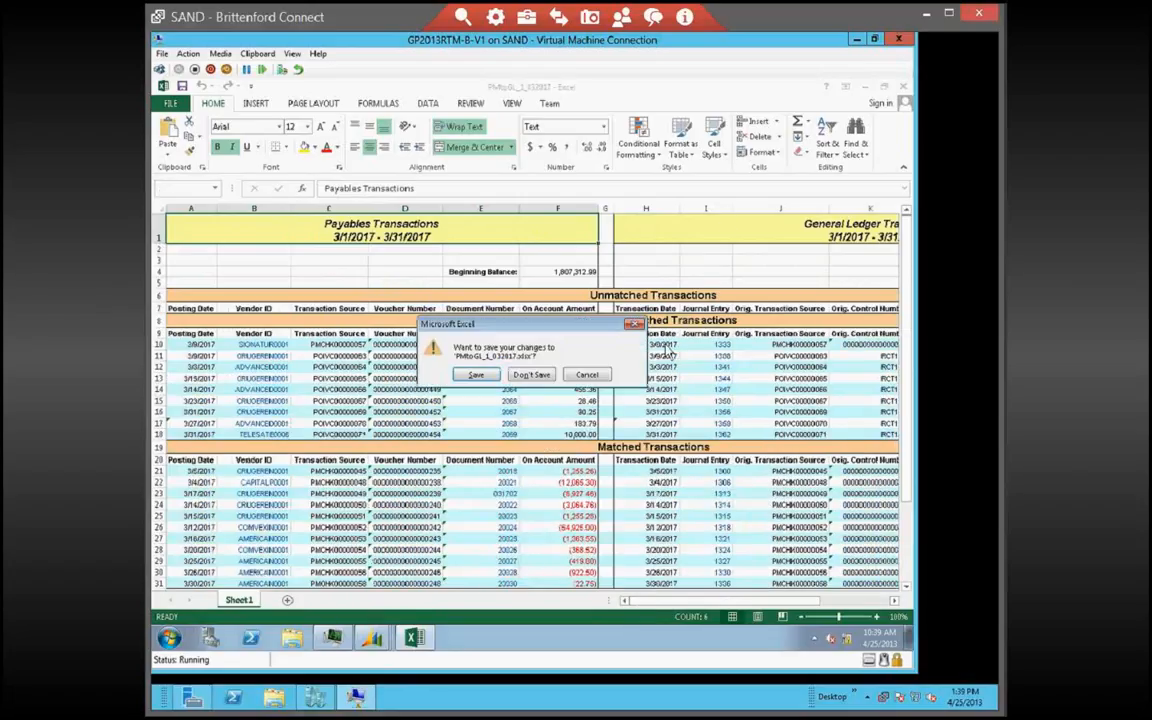
left_click(476, 375)
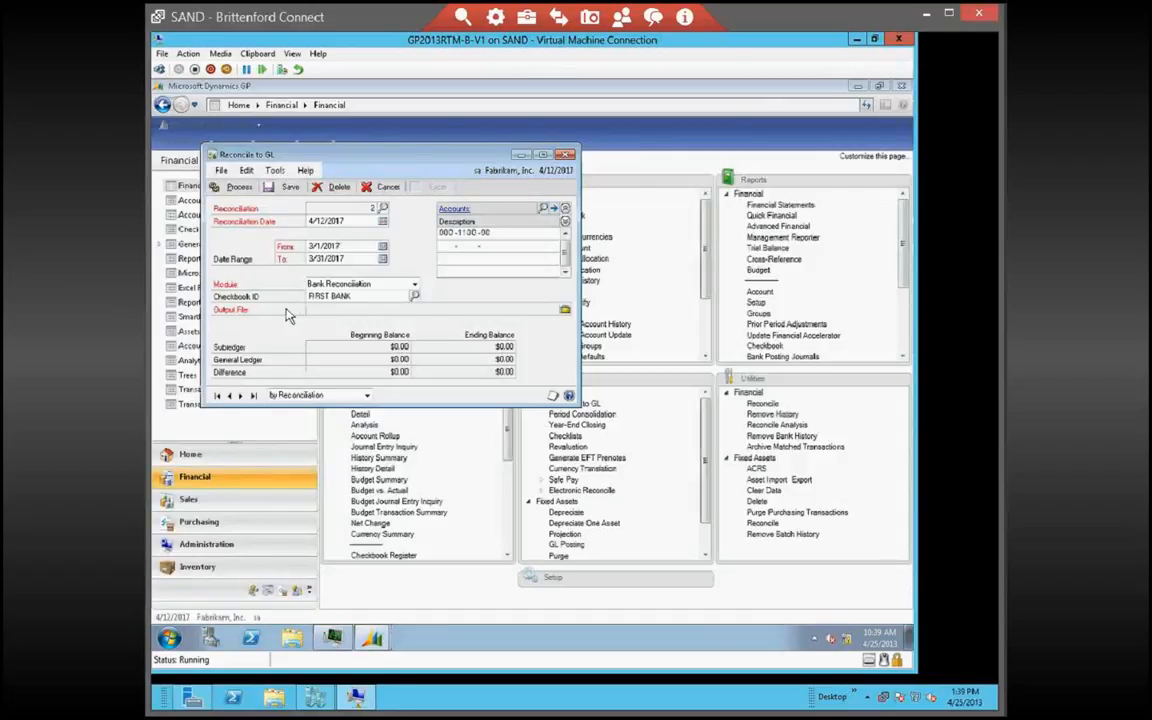
Save the bank reconciliation with FIRSTBANK_2_032017.xlsx in Documents as its output file, and close the Reconcile to GL window
left_click(566, 156)
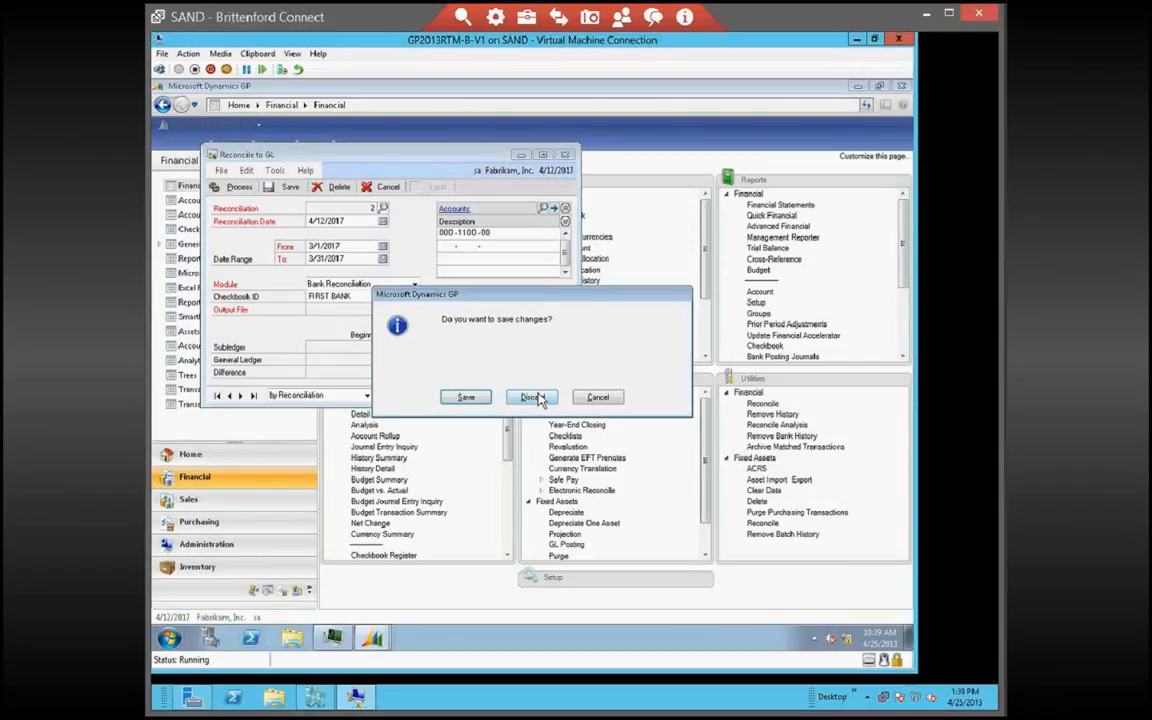
left_click(466, 397)
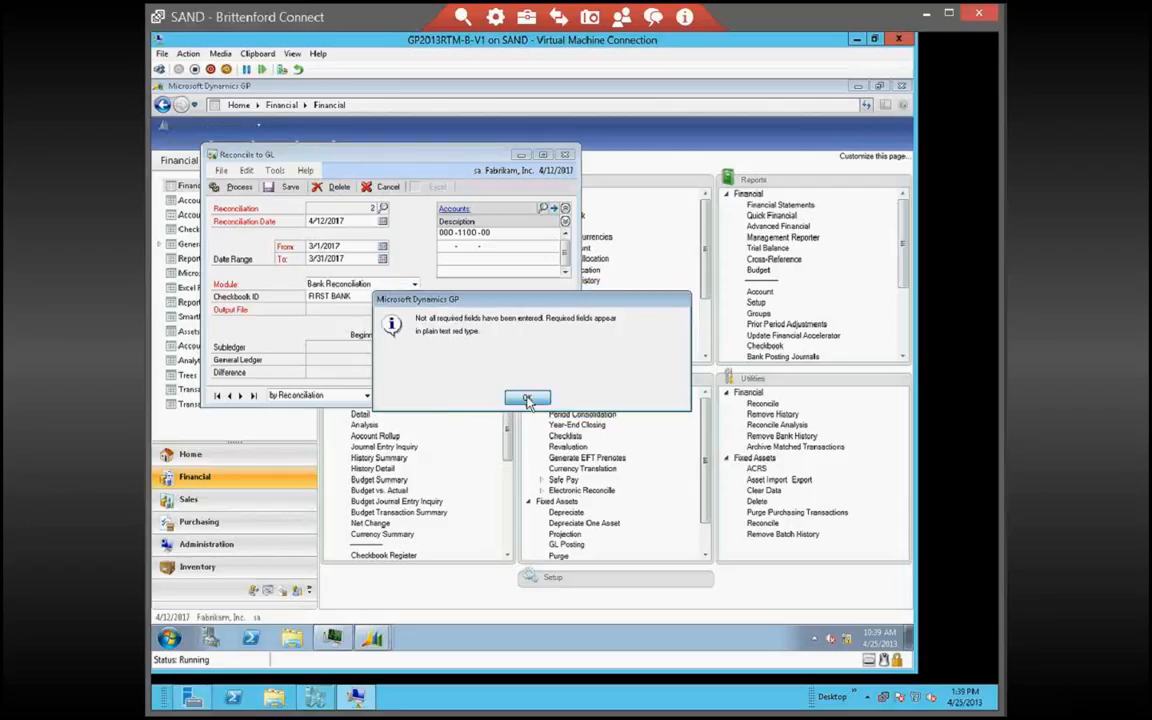
left_click(527, 397)
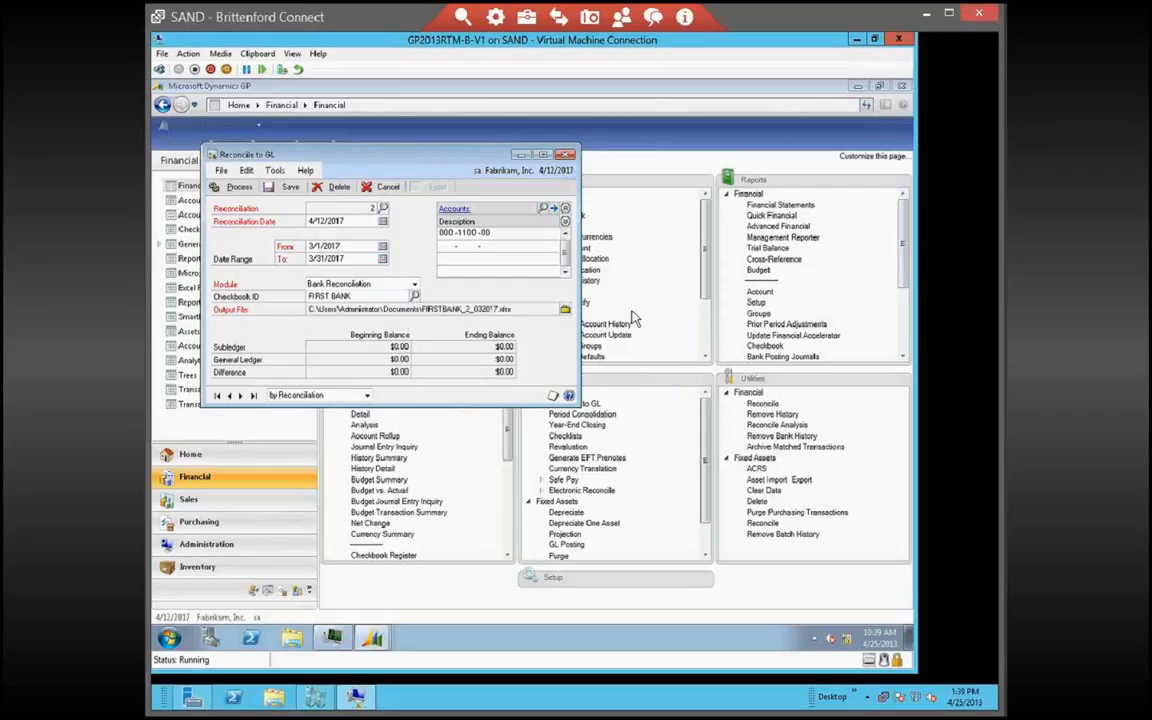
left_click(287, 189)
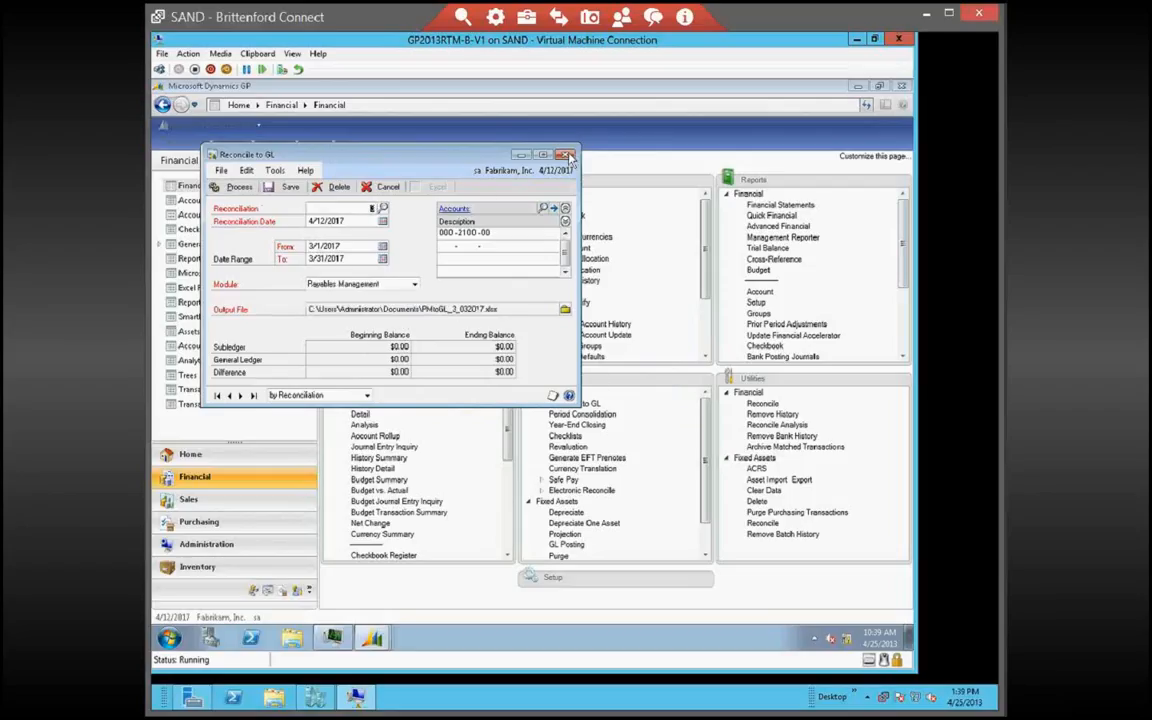
left_click(565, 156)
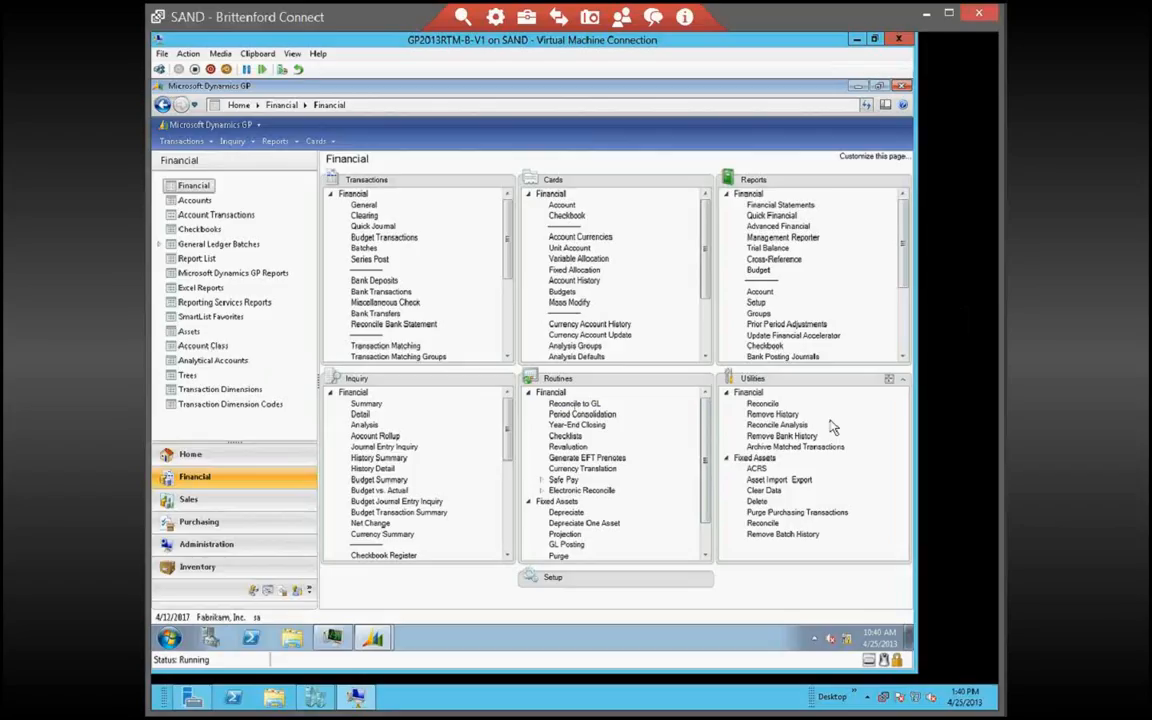
Open the Account Rollup inquiry, check for existing options, and add a new option named Net Fixed Assets
left_click(375, 437)
left_click(474, 231)
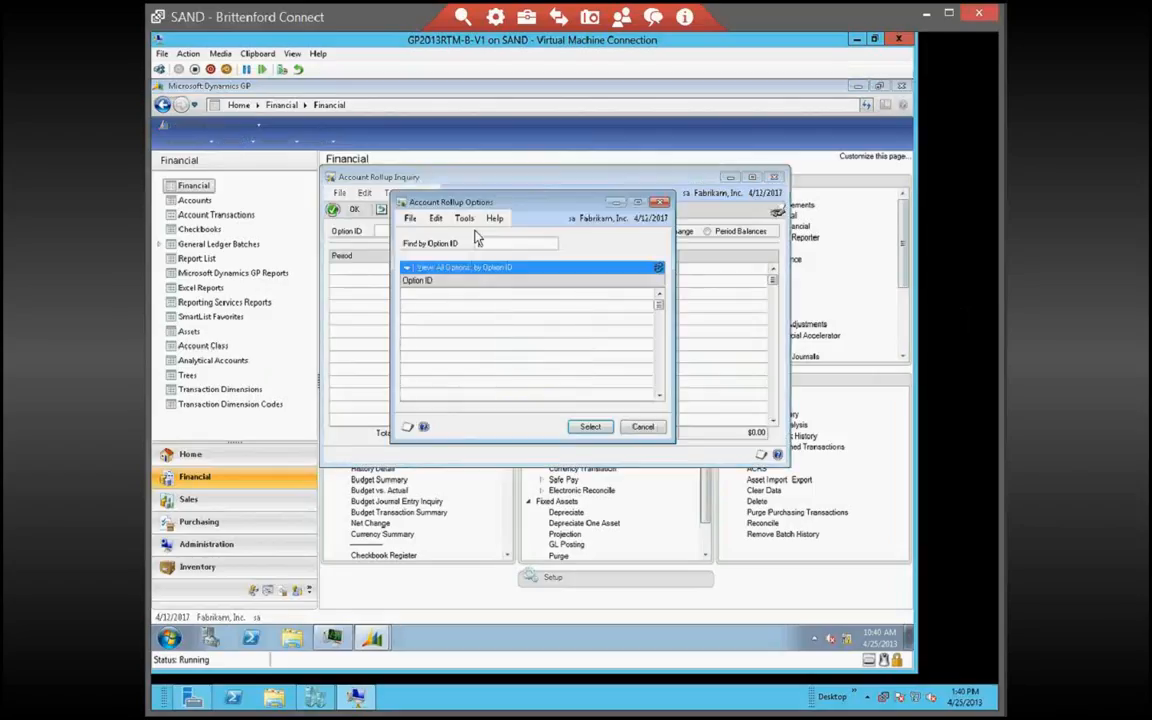
left_click(642, 426)
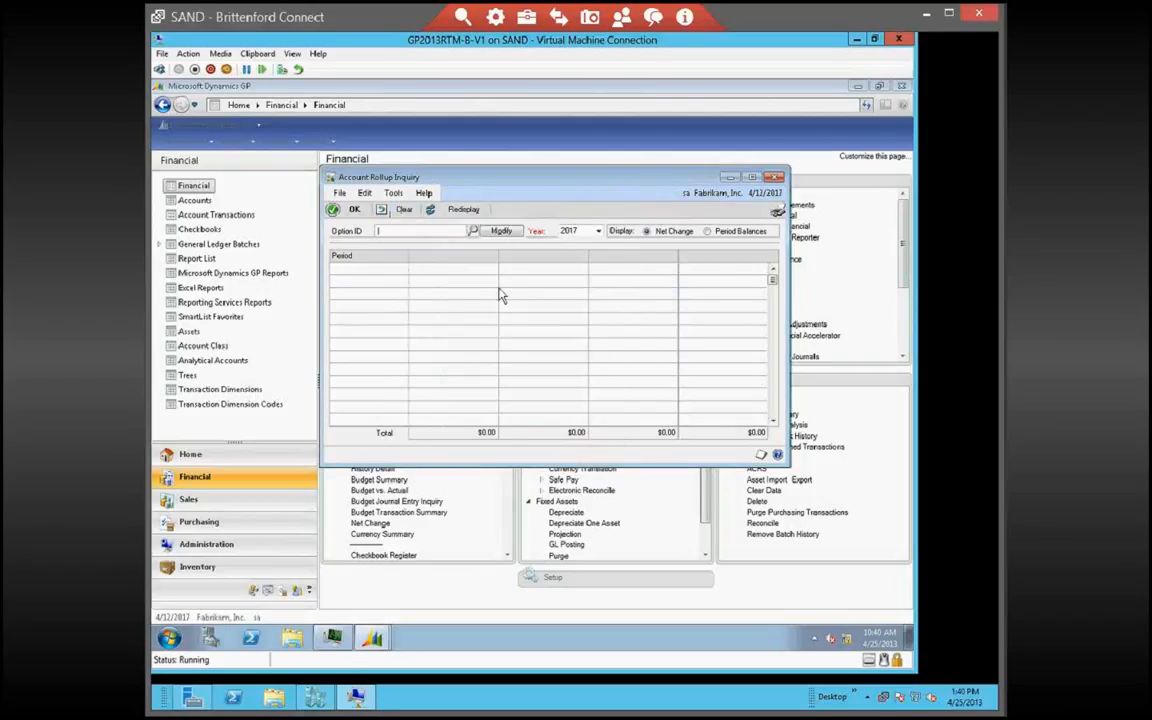
type("Nell")
type("P")
type("ixed")
type(" Assets")
key("Tab")
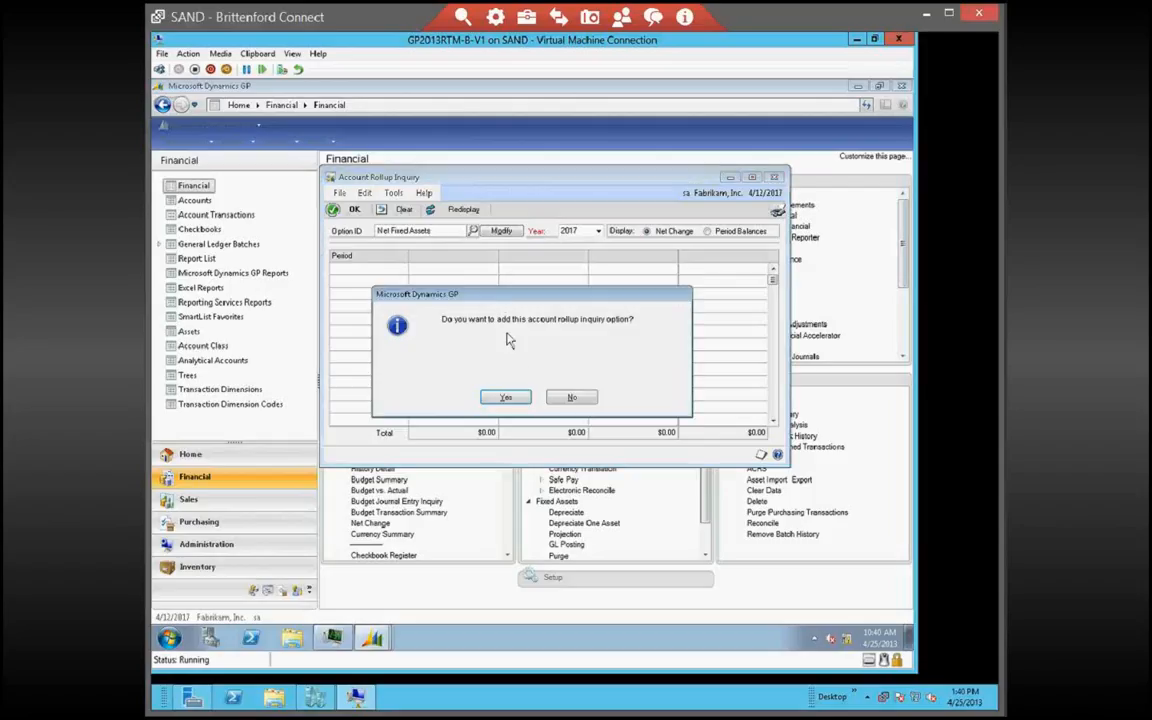
left_click(505, 397)
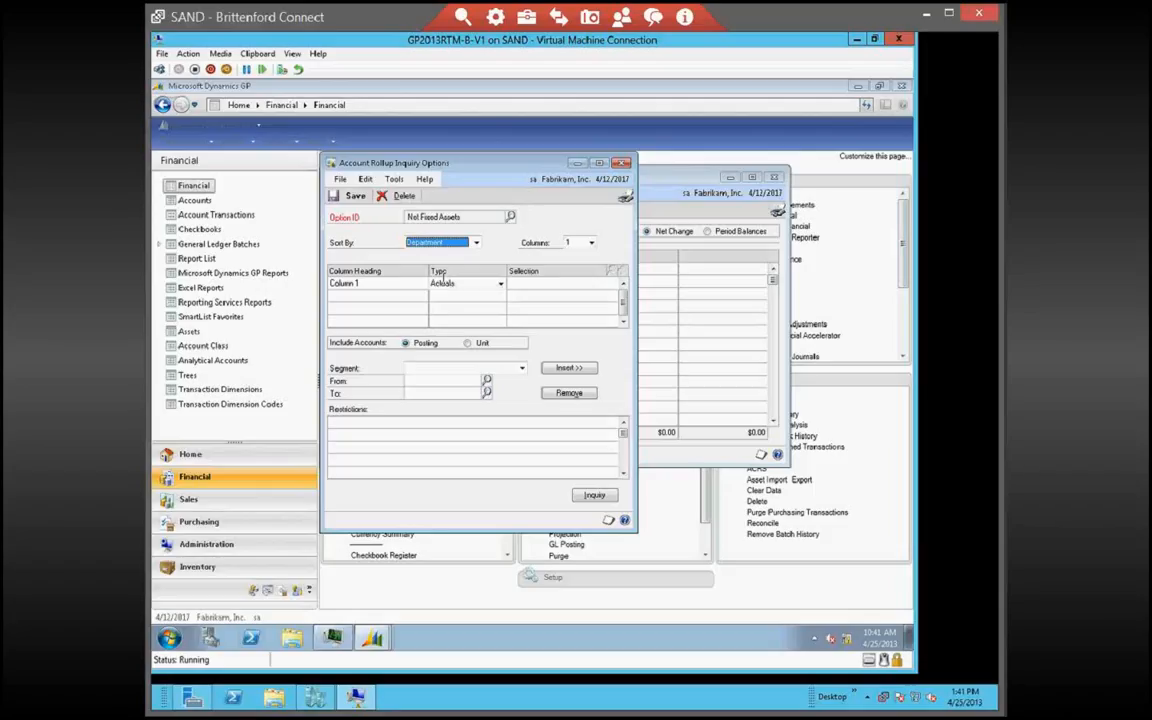
Set the heading of the first rollup column to Current
left_click(388, 284)
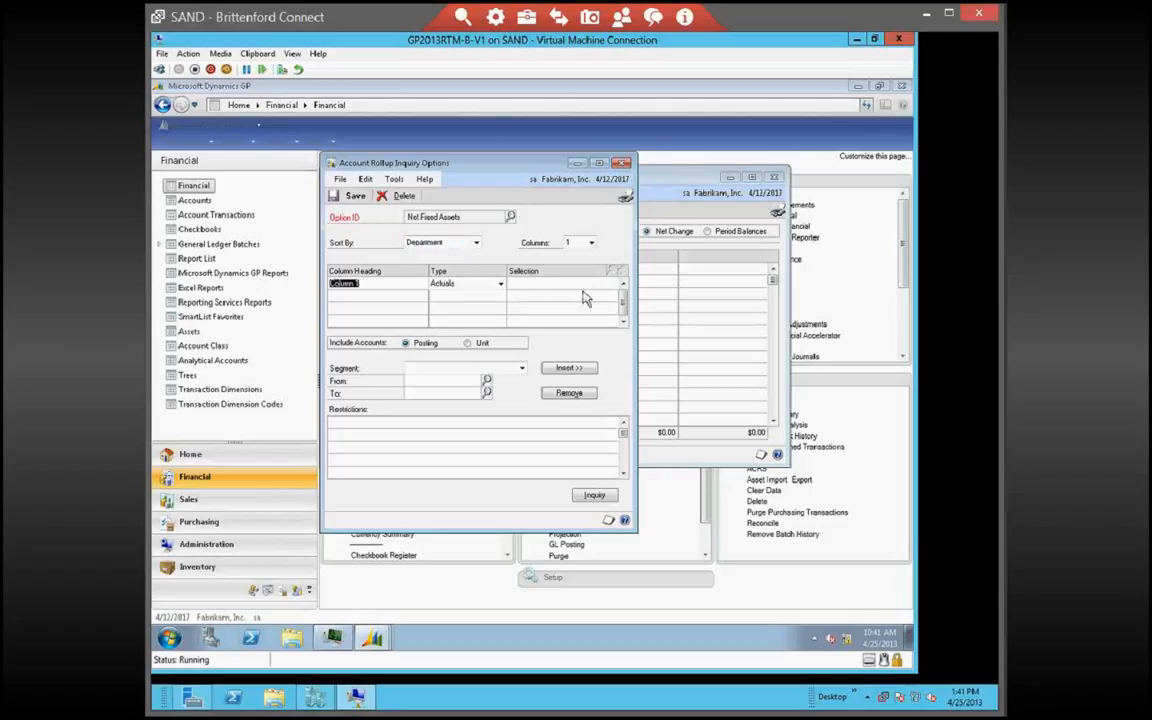
type("Current")
key("Tab")
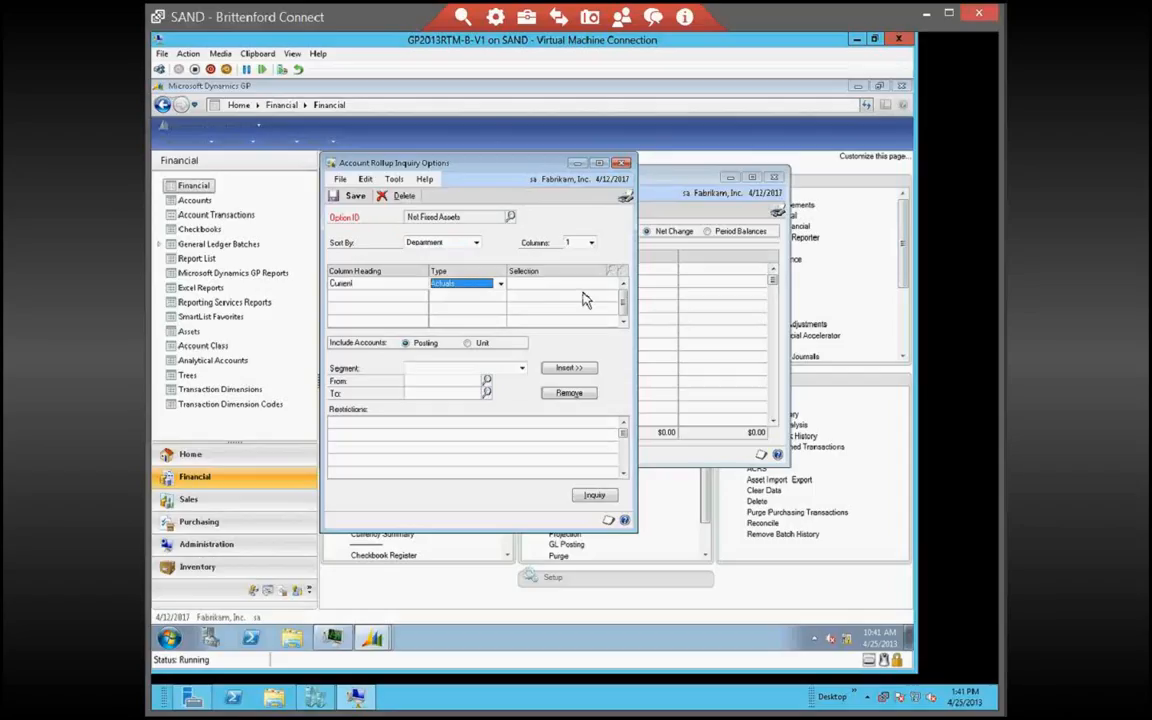
Review the column type and column count choices, try Previous Year as the Current column's type, and restore Actuals
left_click(501, 287)
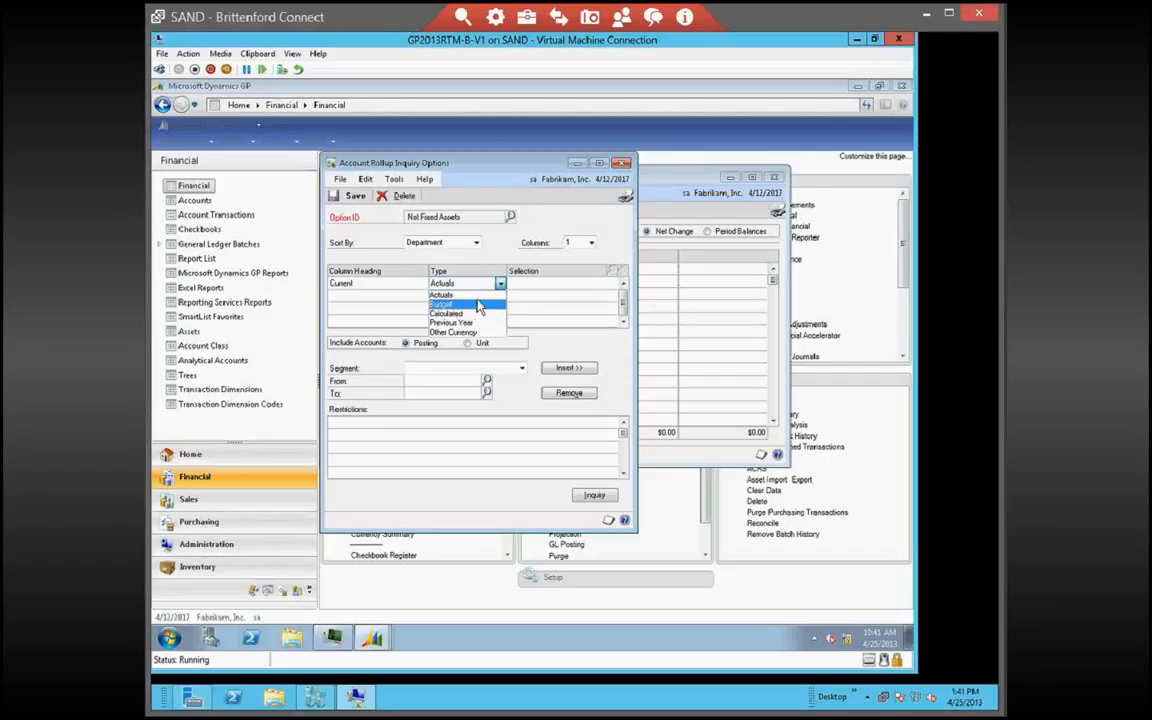
left_click(591, 244)
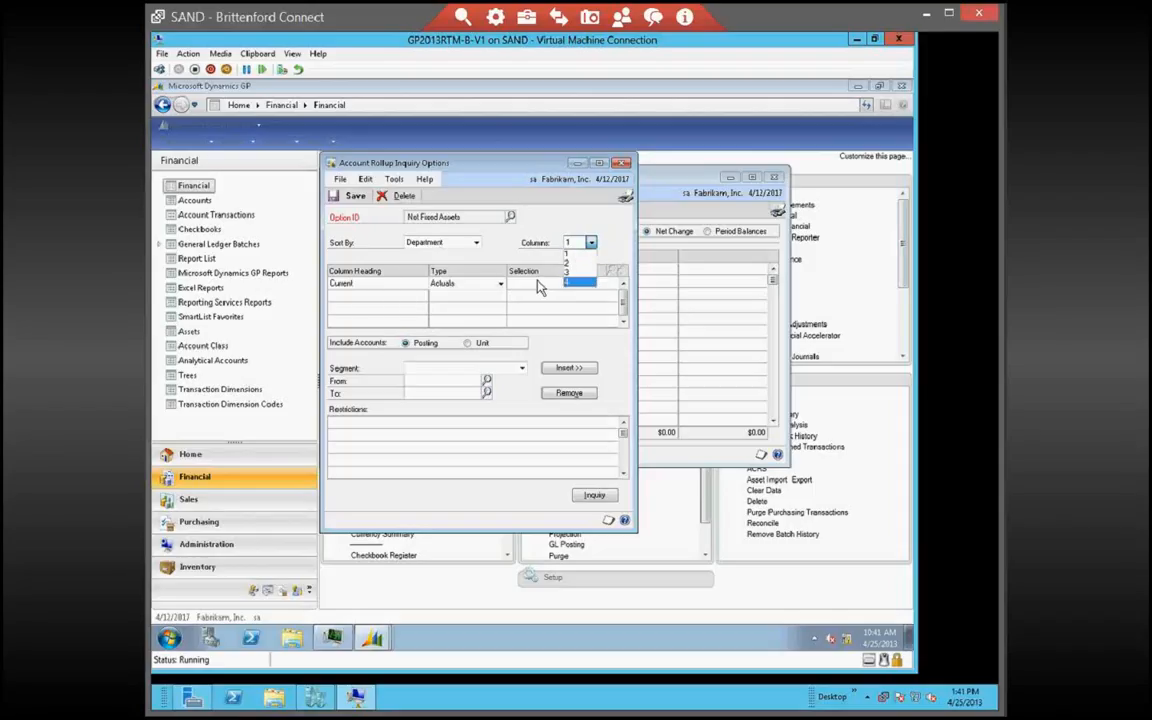
left_click(501, 286)
left_click(501, 286)
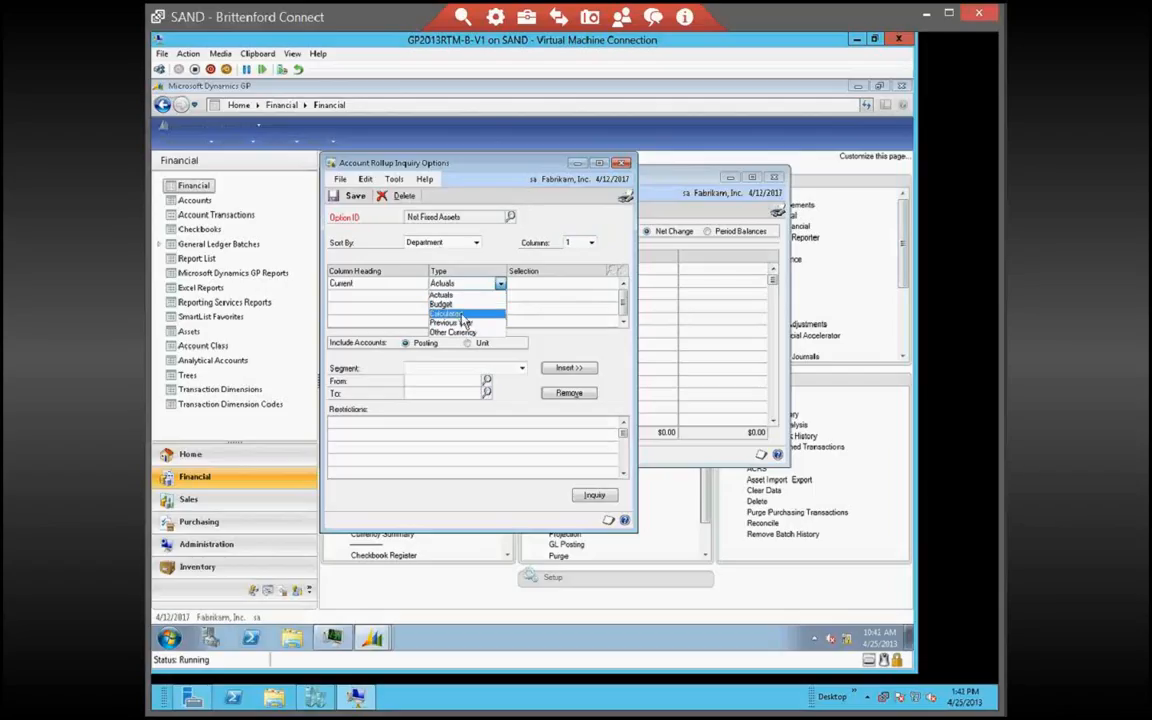
left_click(478, 322)
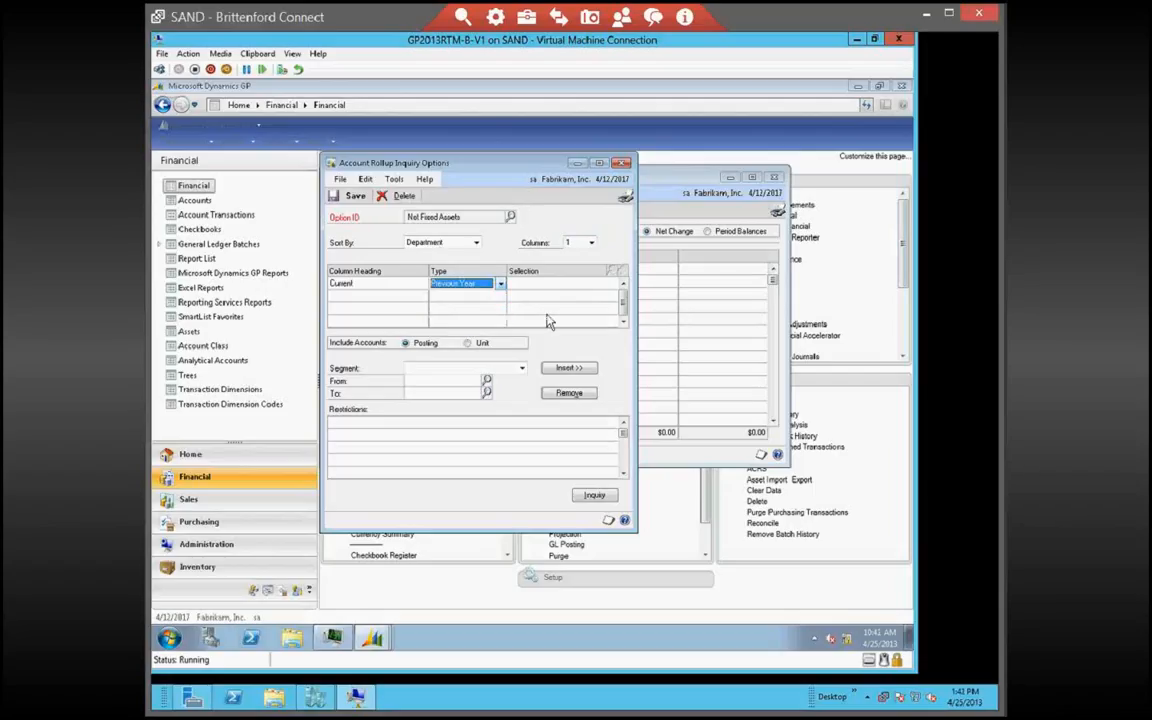
key("Tab")
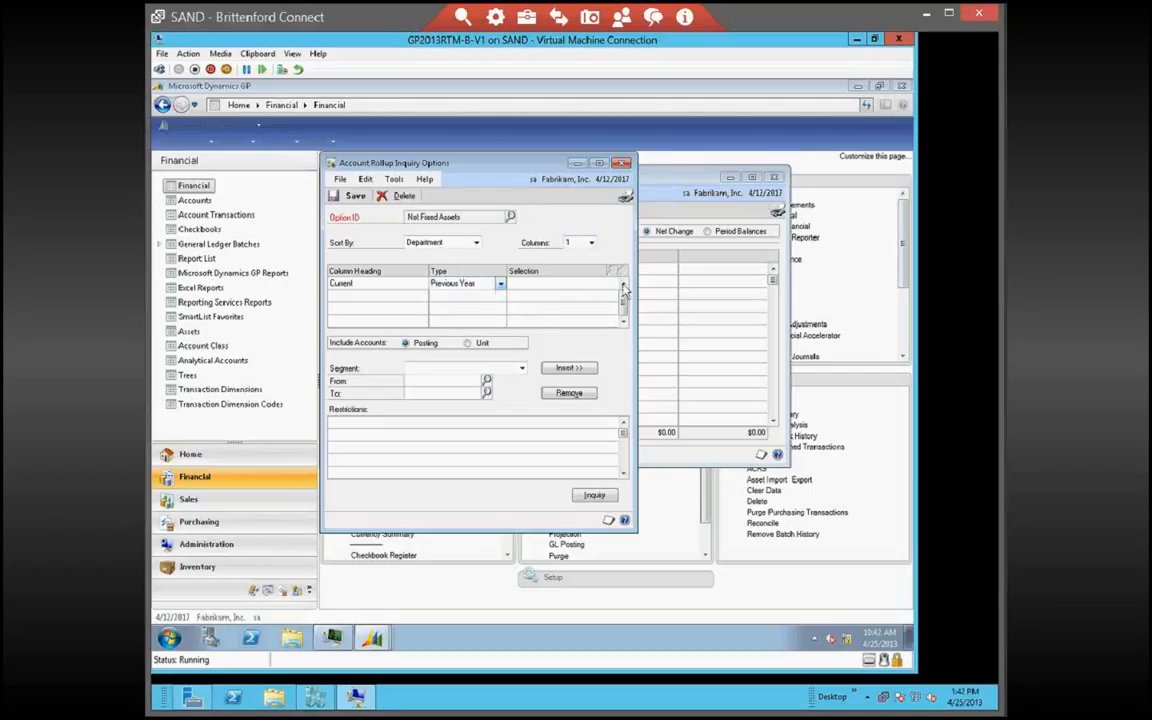
left_click(501, 287)
left_click(488, 296)
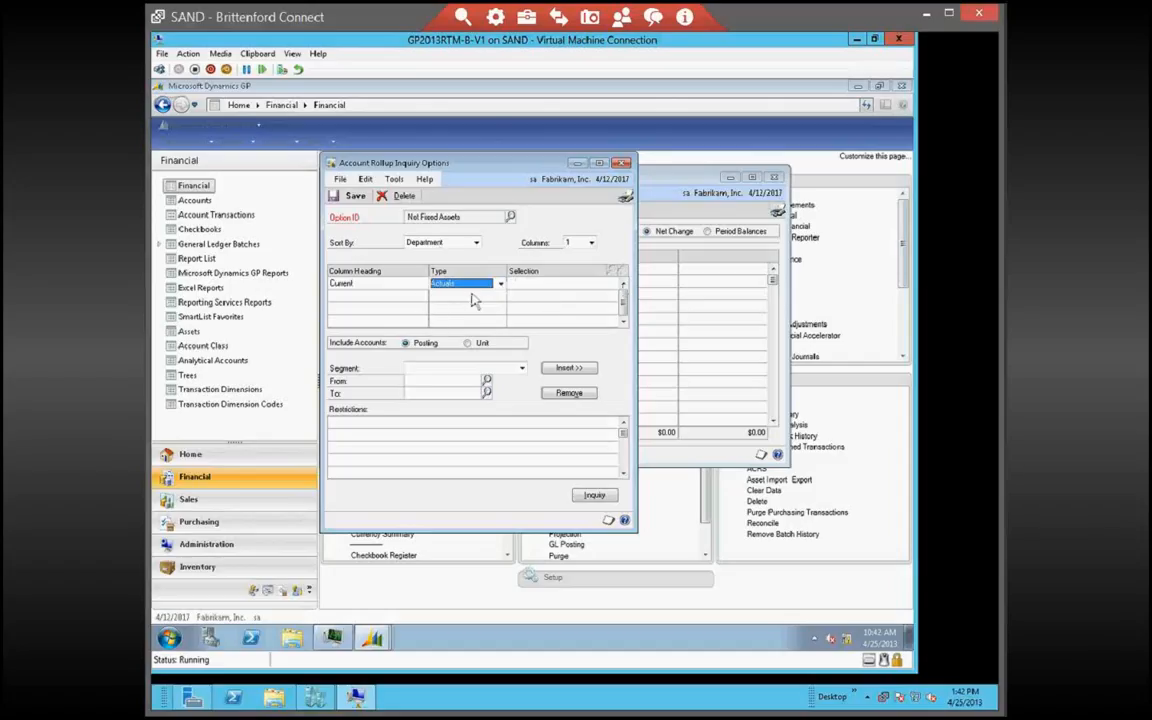
Set the rollup restriction segment to Account, and open its starting-value lookup without selecting a number
left_click(520, 370)
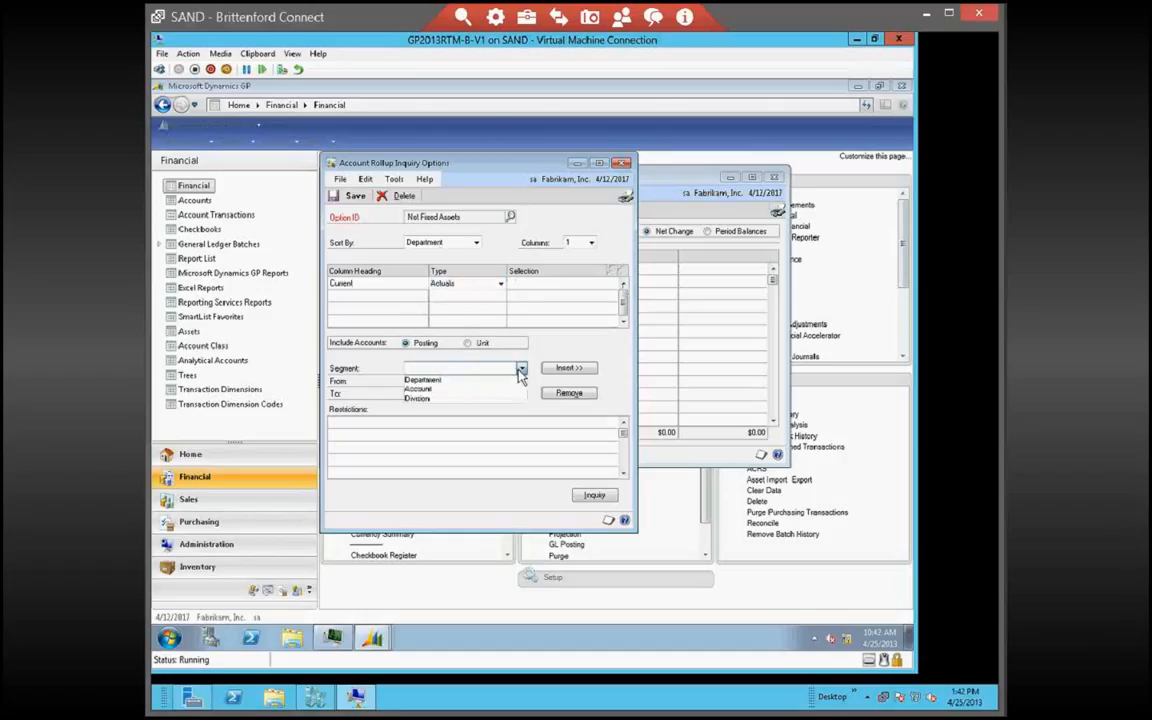
left_click(445, 390)
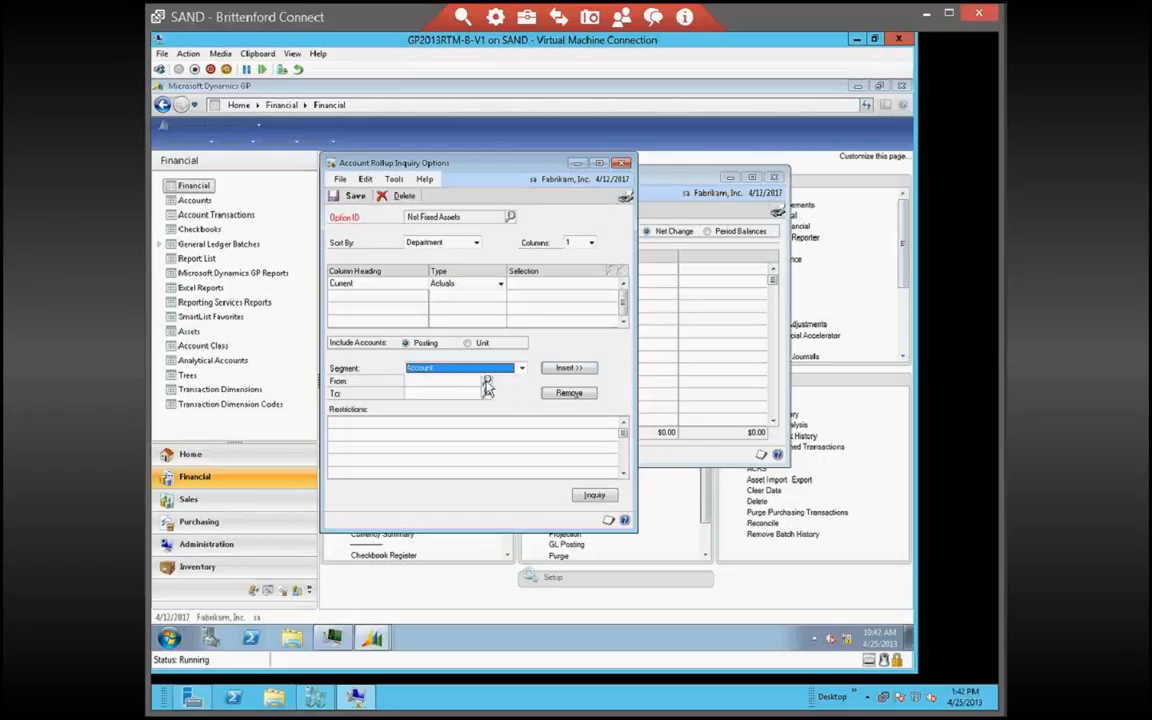
left_click(487, 384)
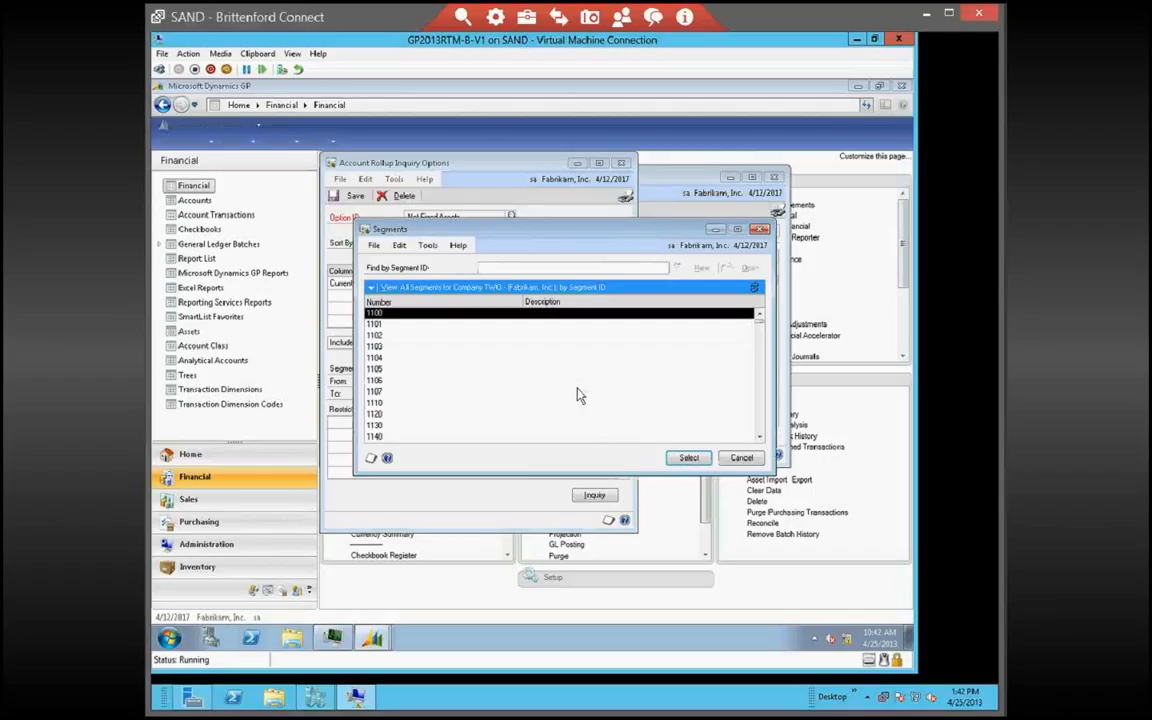
left_click(735, 458)
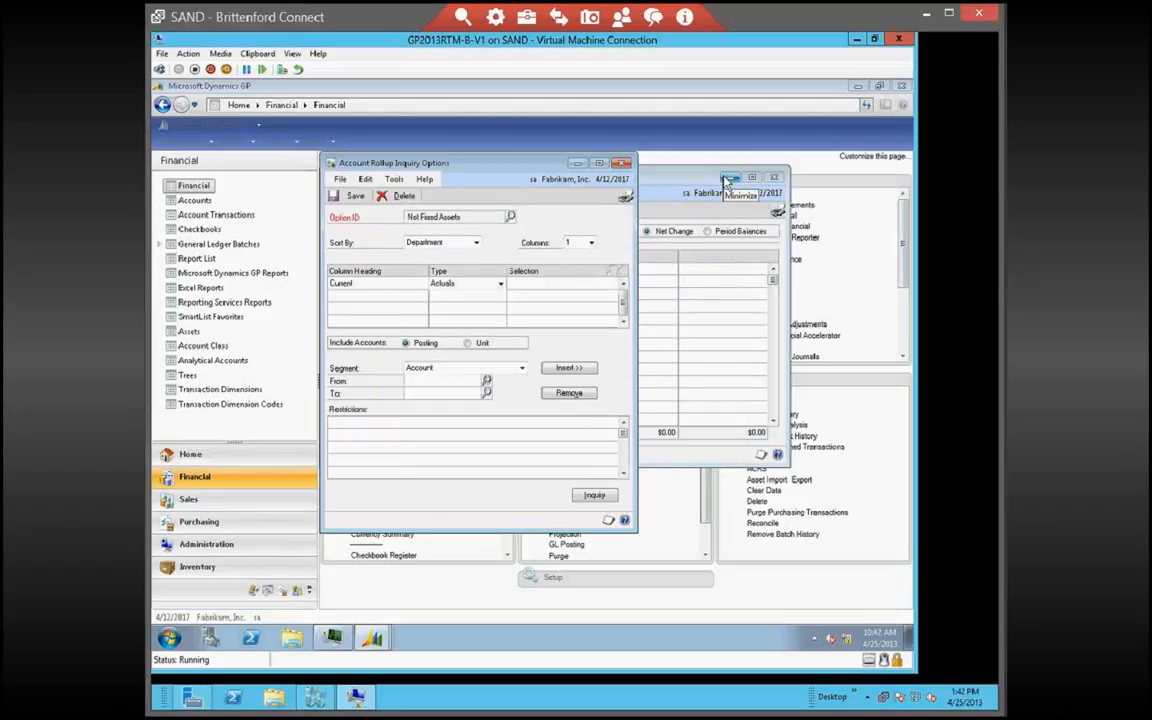
Browse the account segment numbers available as the start of the restriction range, and leave the lookup without selecting one
left_click(486, 381)
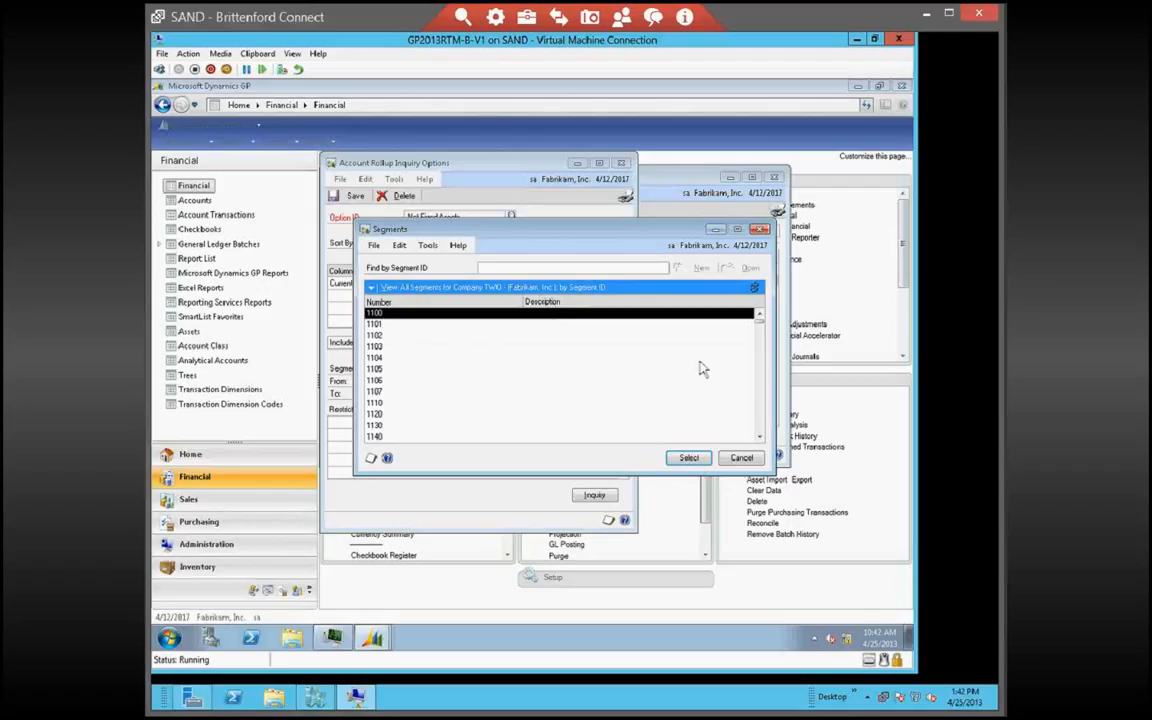
left_click(761, 415)
left_click(761, 415)
left_click(761, 415)
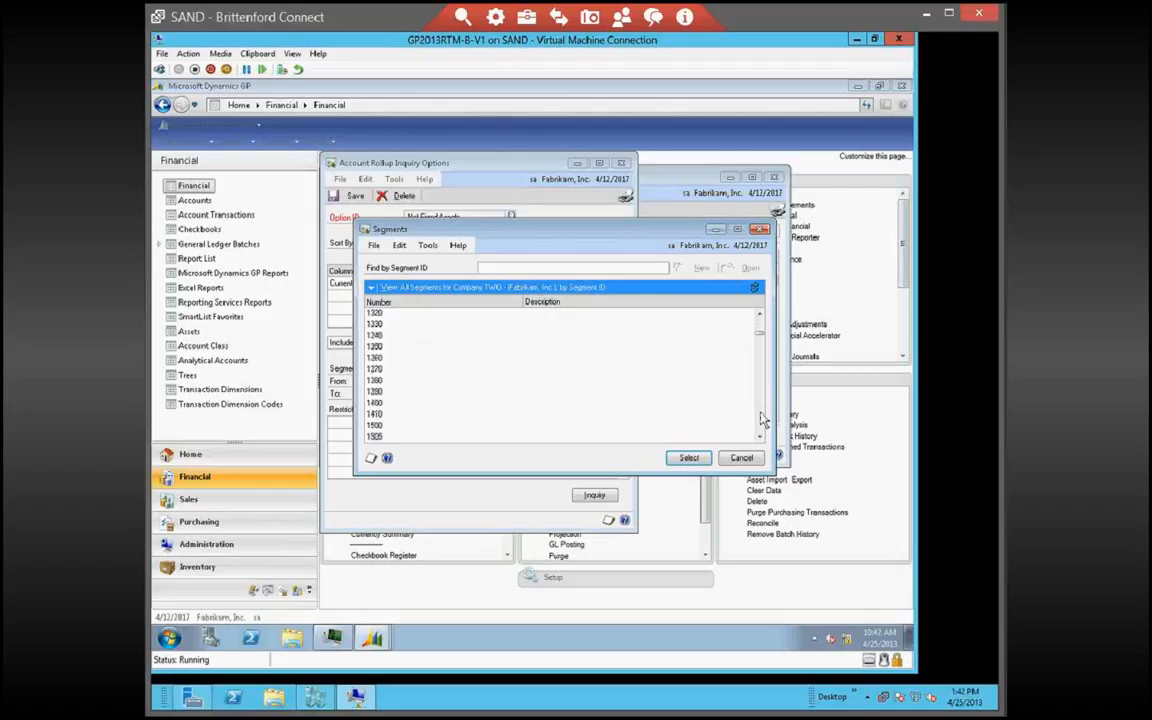
left_click(761, 415)
left_click(761, 415)
left_click(763, 405)
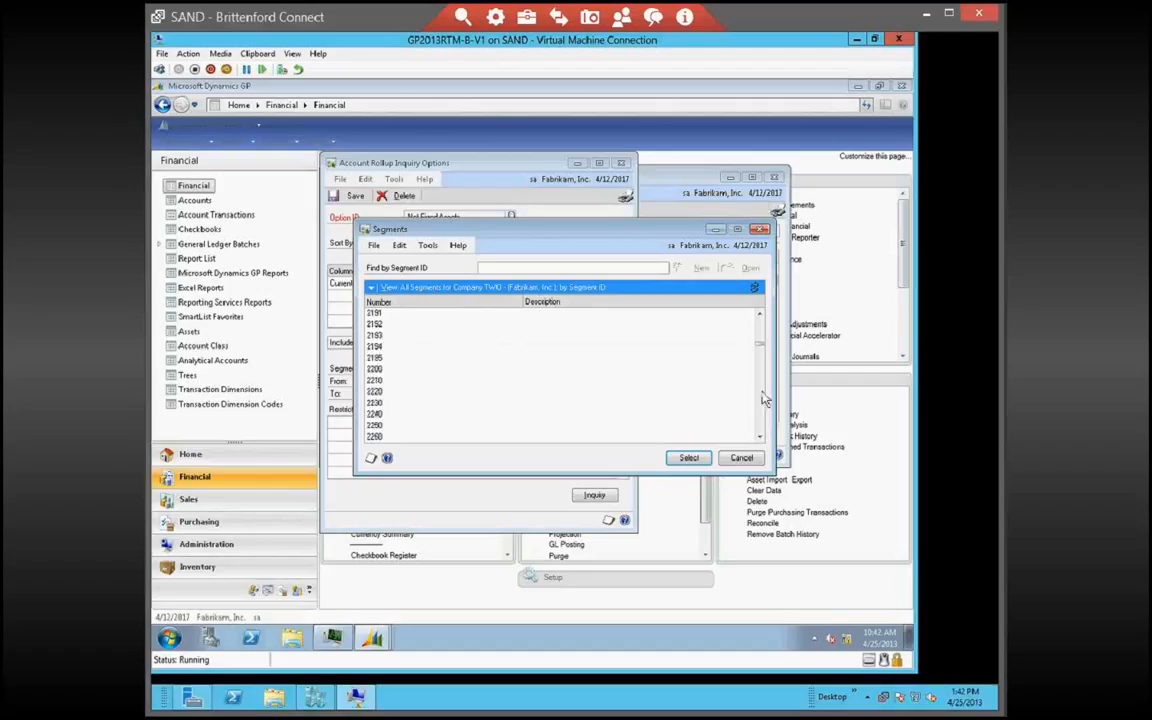
left_click(763, 400)
left_click(726, 457)
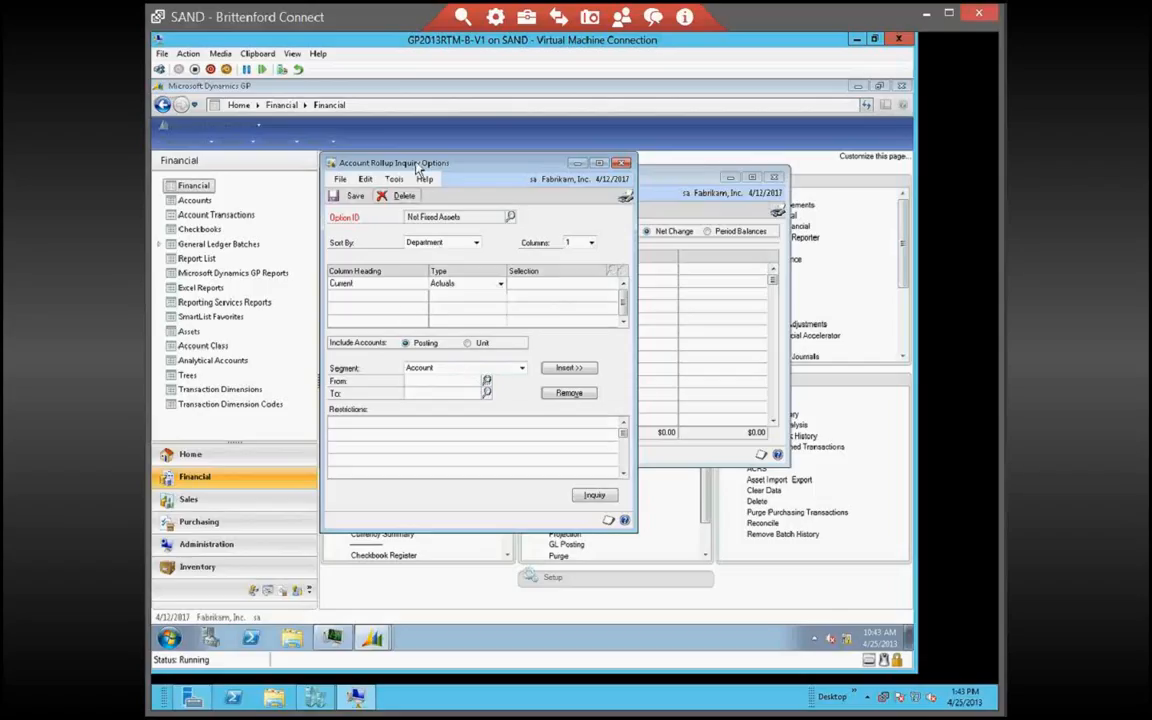
Close the account rollup inquiry windows and open the Account Maintenance card
left_click_drag(416, 163, 716, 183)
left_click_drag(528, 180, 711, 187)
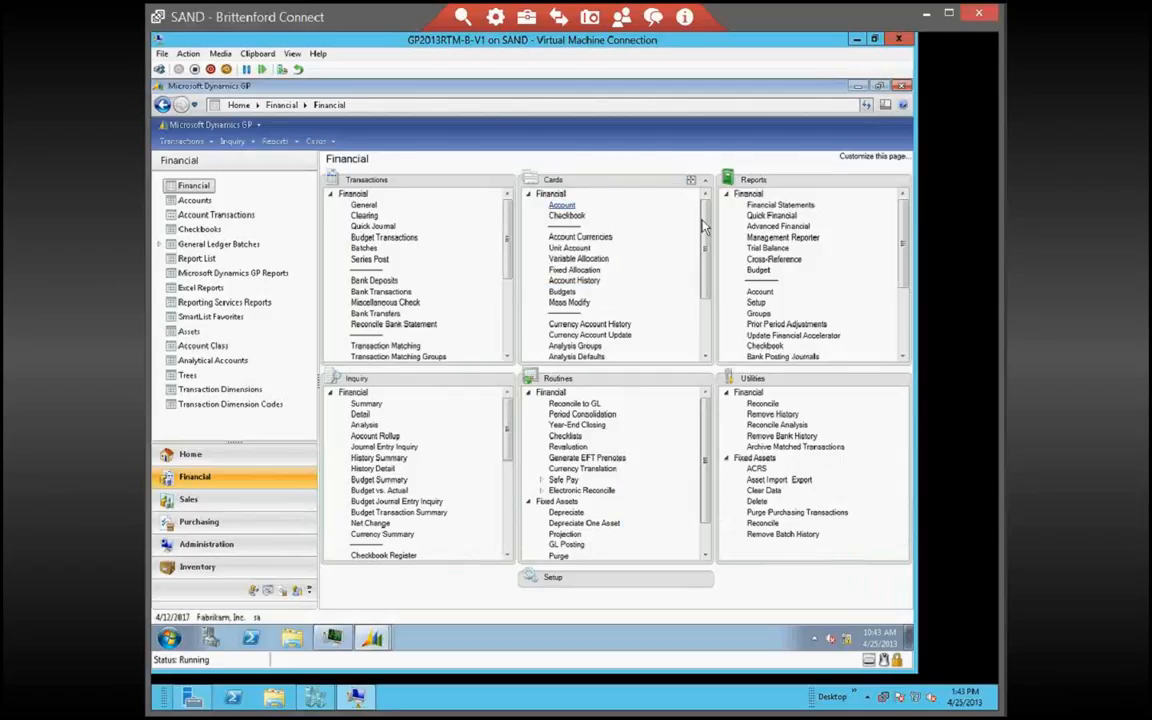
left_click(561, 204)
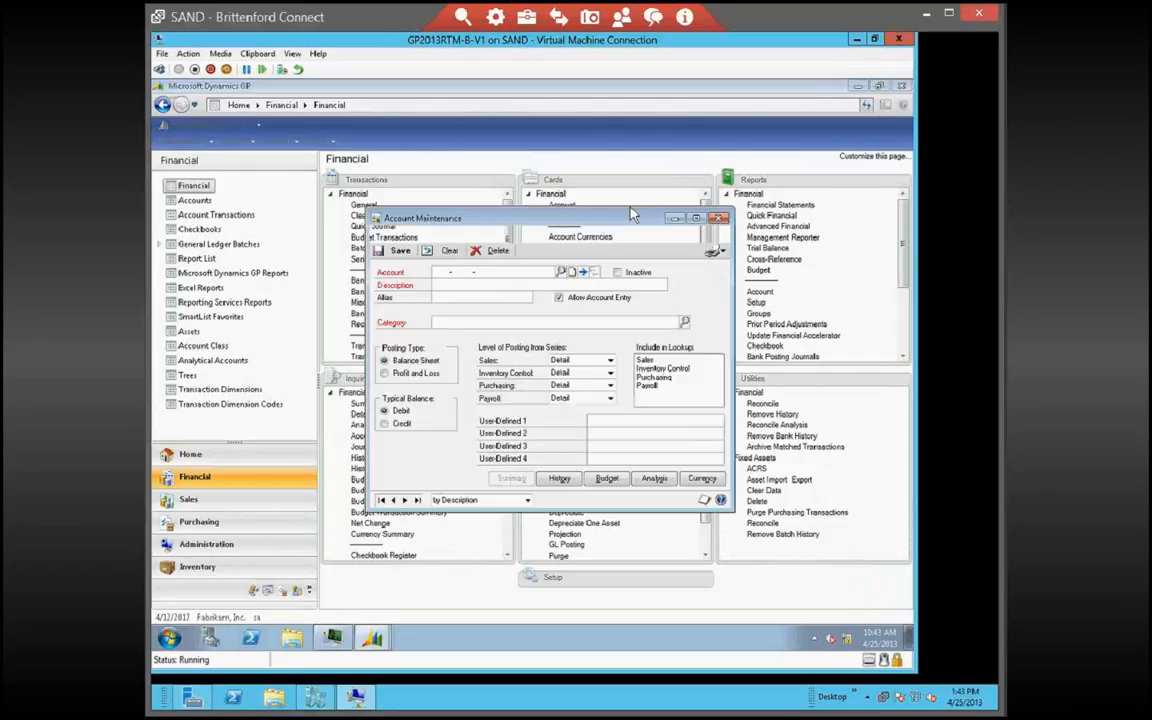
Open the account lookup from Account Maintenance and browse the posting accounts listed by description
left_click(561, 271)
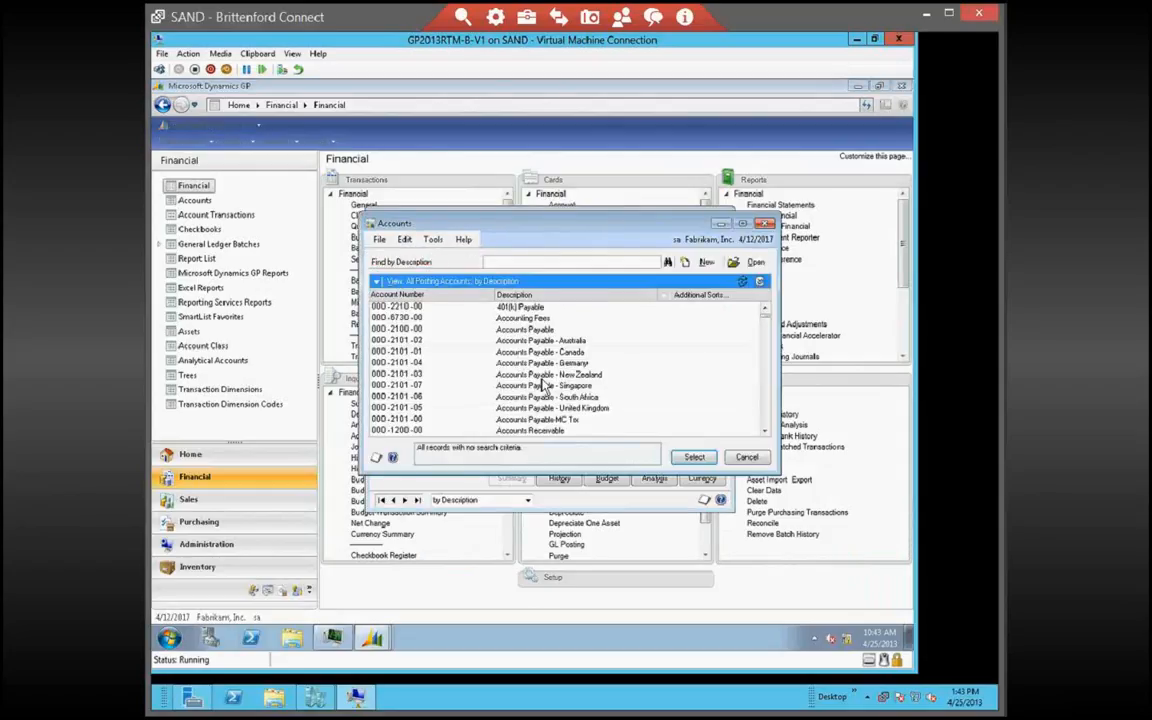
left_click(768, 401)
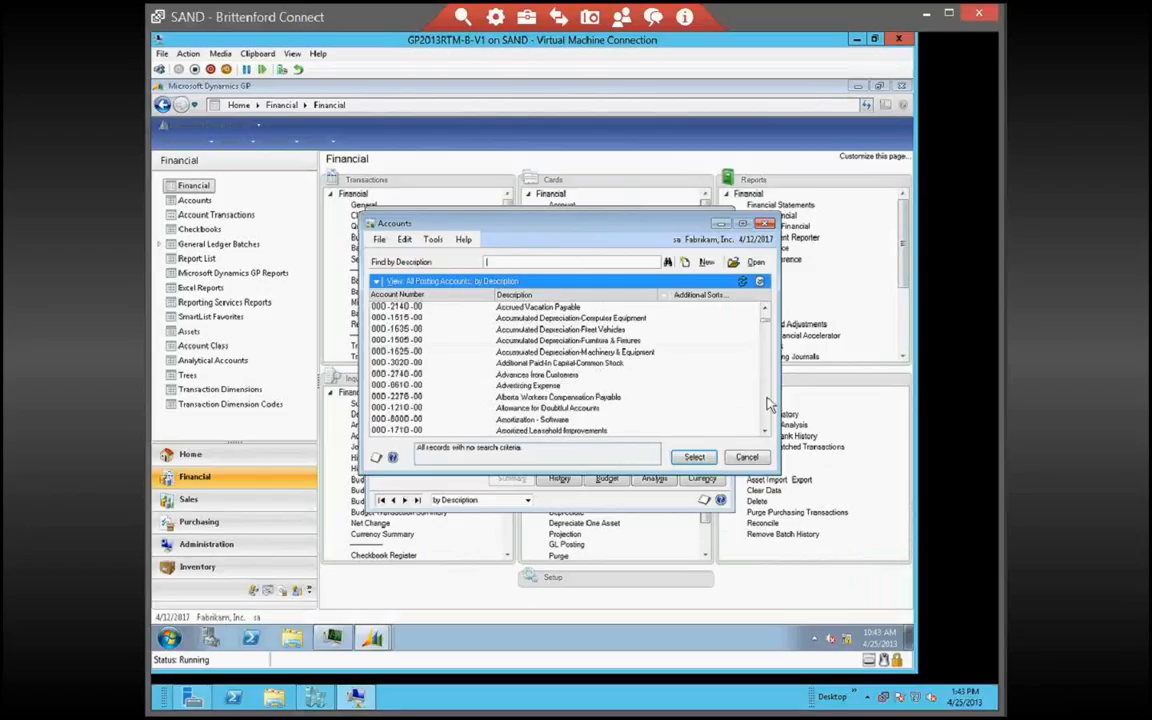
left_click(768, 402)
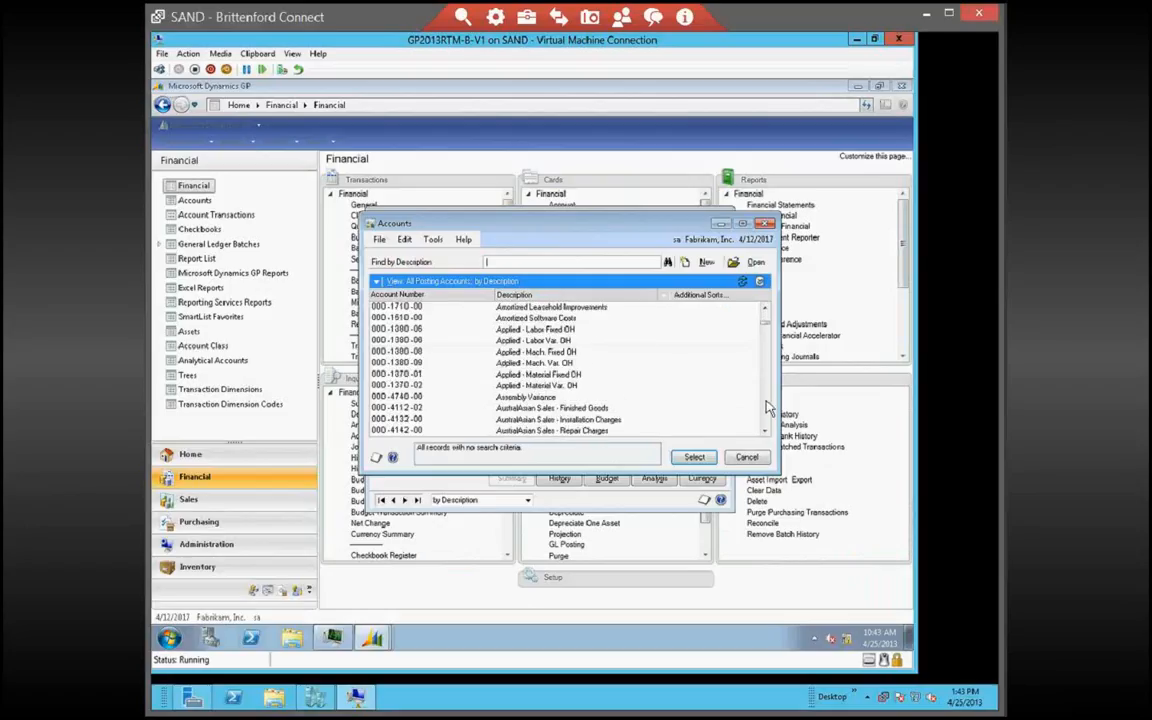
left_click(768, 404)
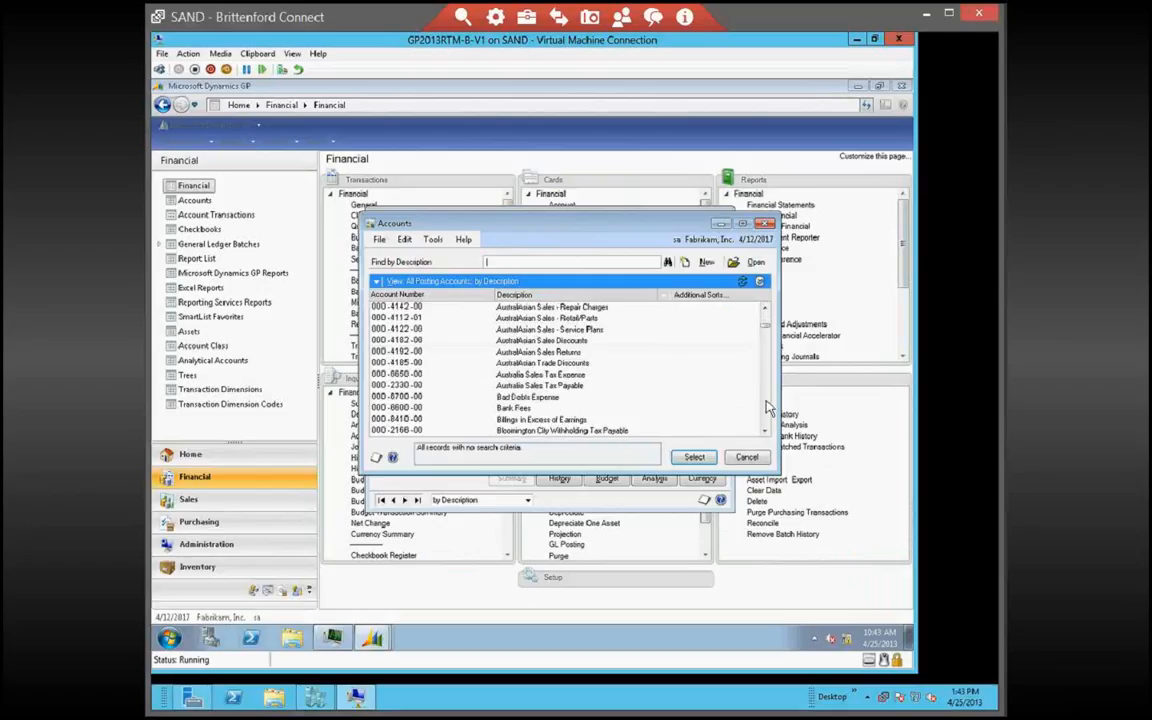
left_click(768, 407)
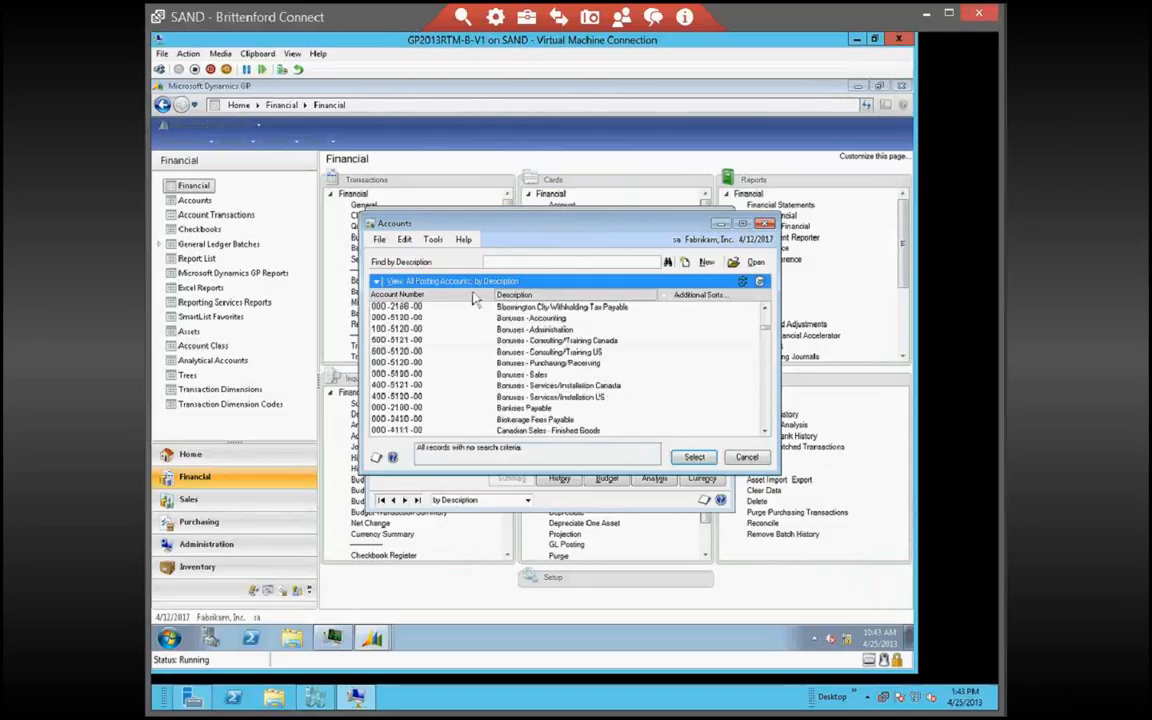
Compare the account list sorted by account number and by description, check the additional sort choices, and finish on the account number sort
left_click(472, 296)
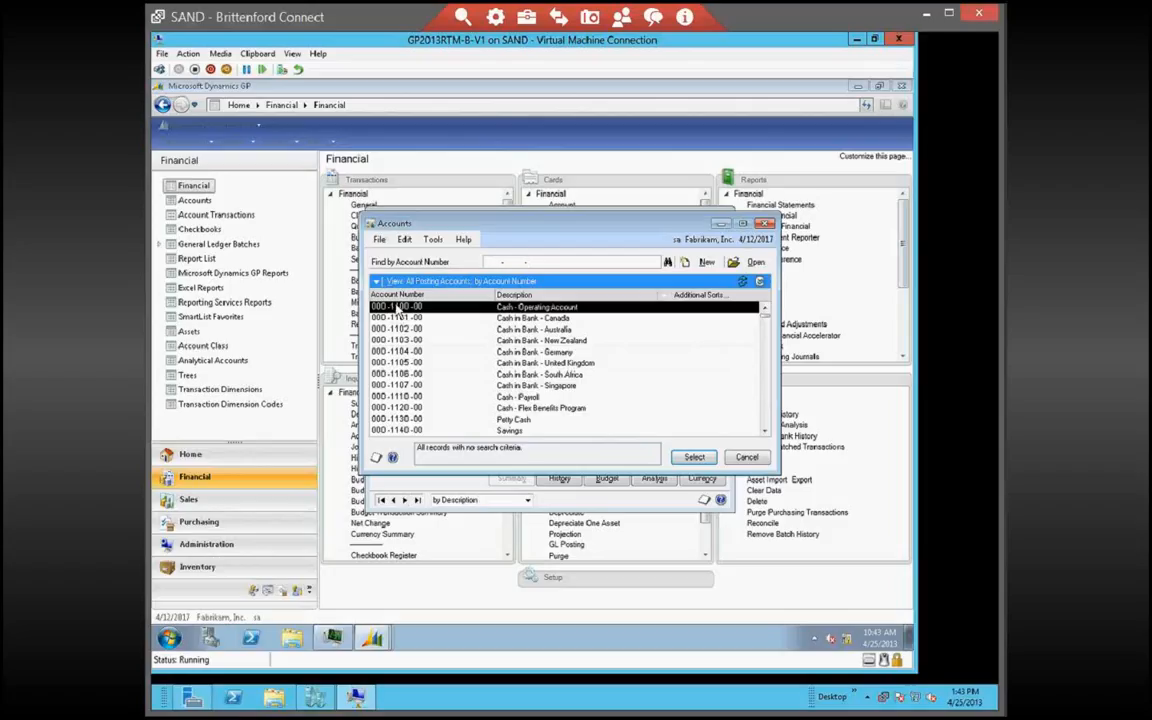
left_click(514, 295)
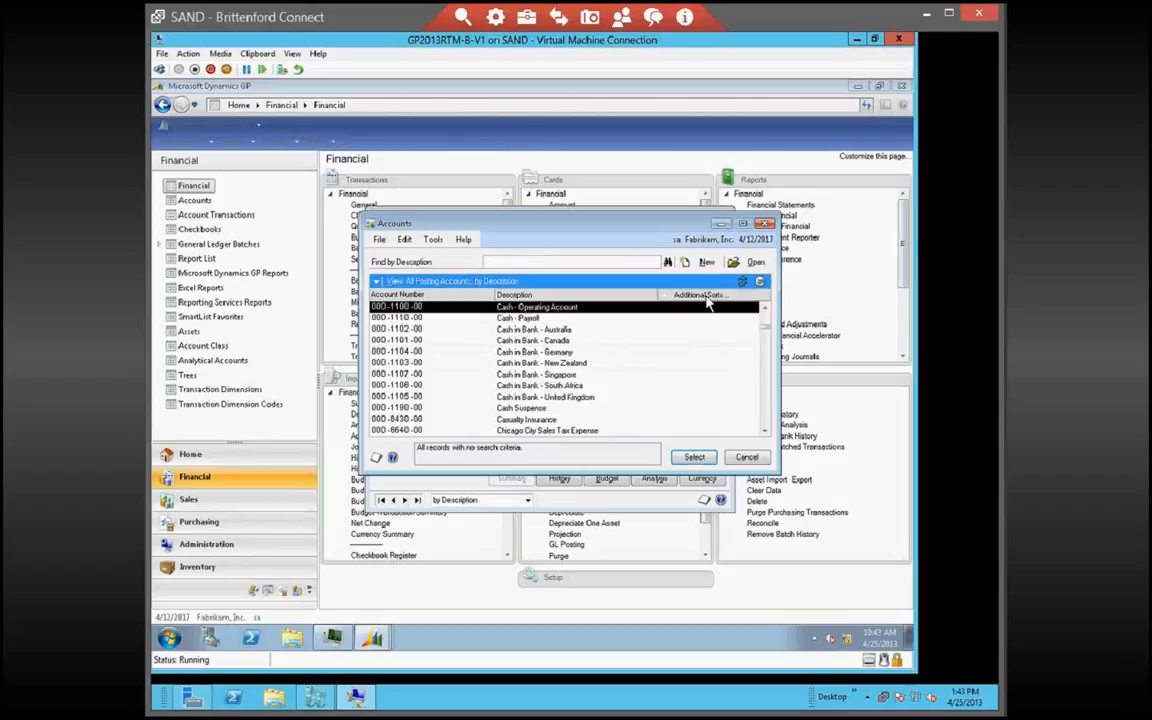
left_click(466, 296)
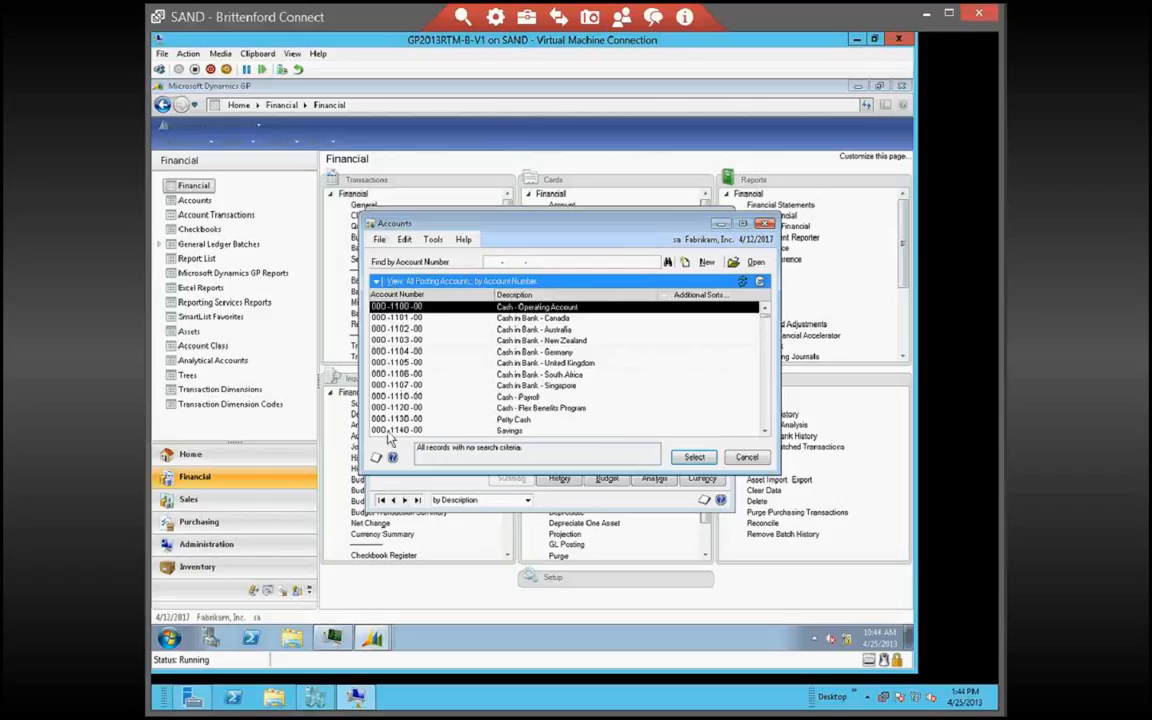
left_click(518, 296)
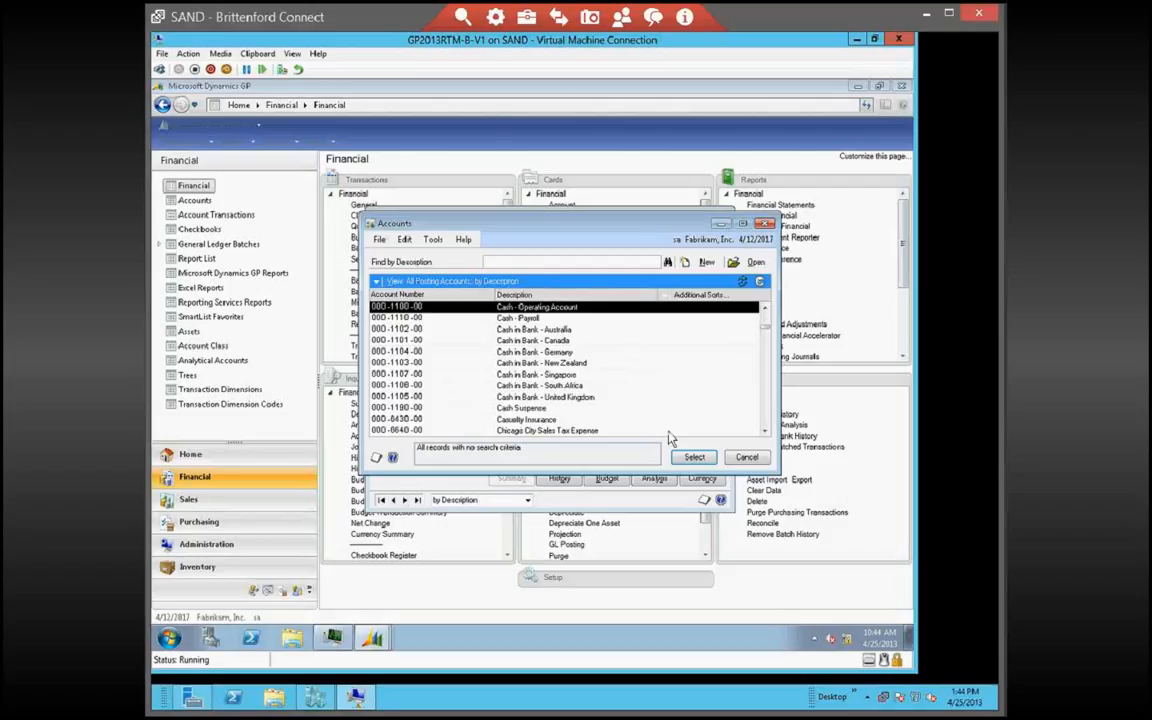
left_click(766, 425)
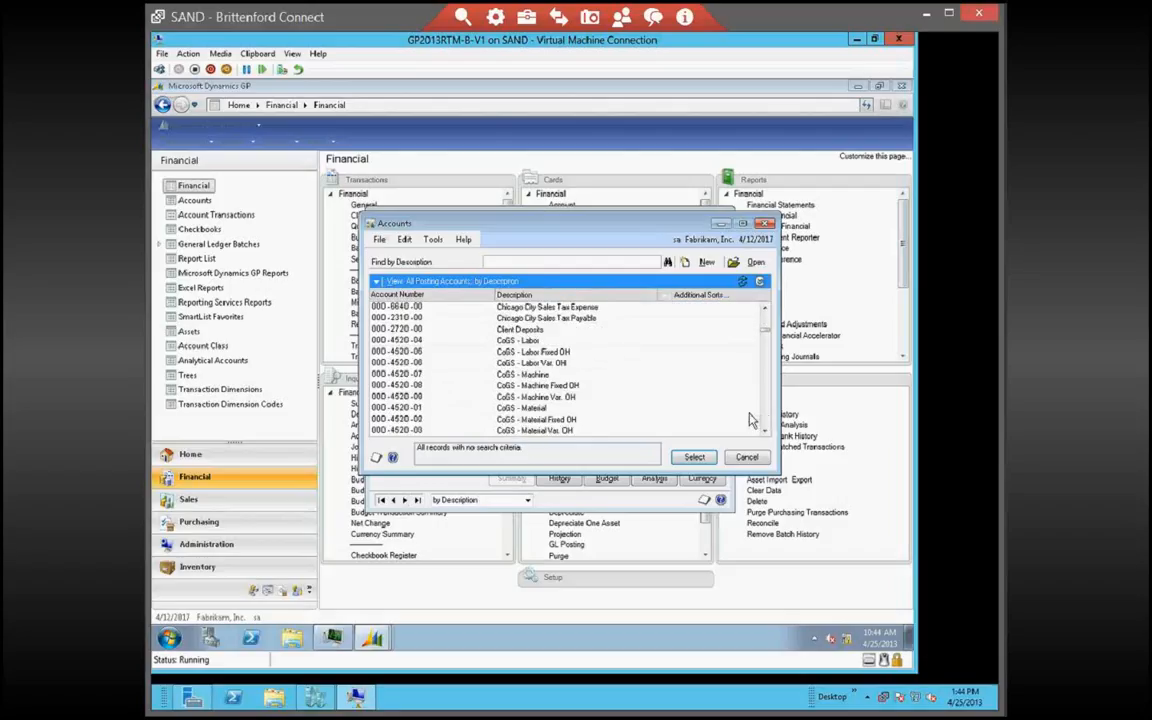
left_click(400, 295)
left_click(700, 294)
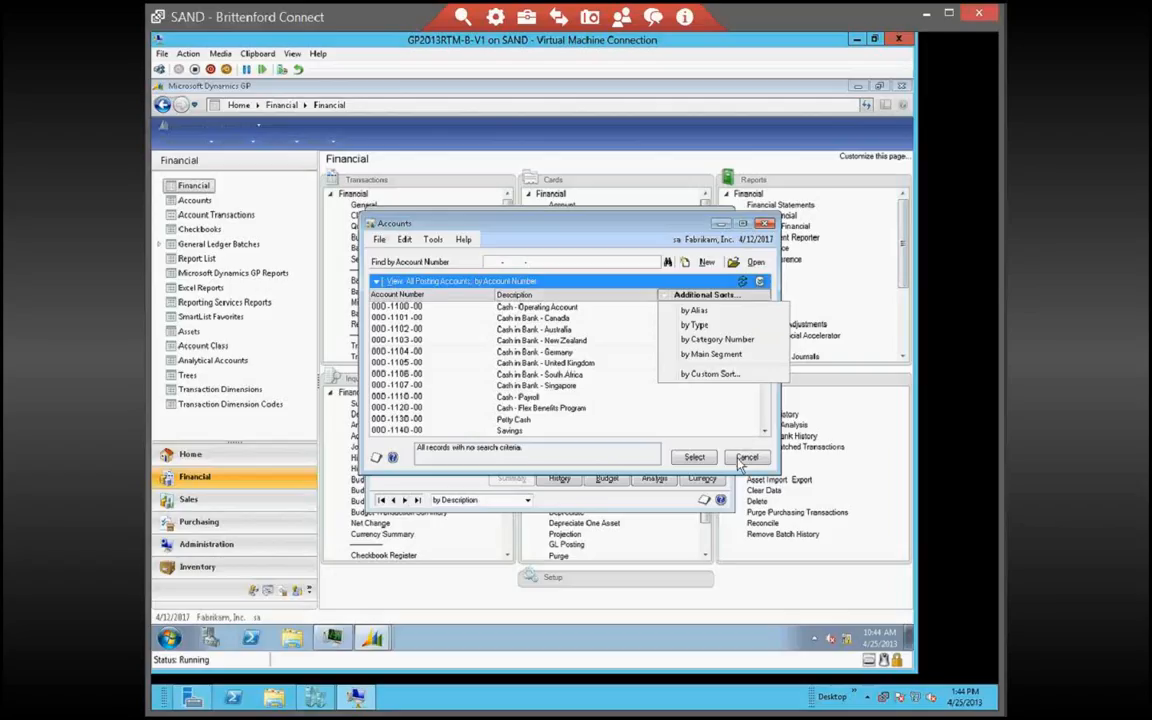
left_click(748, 386)
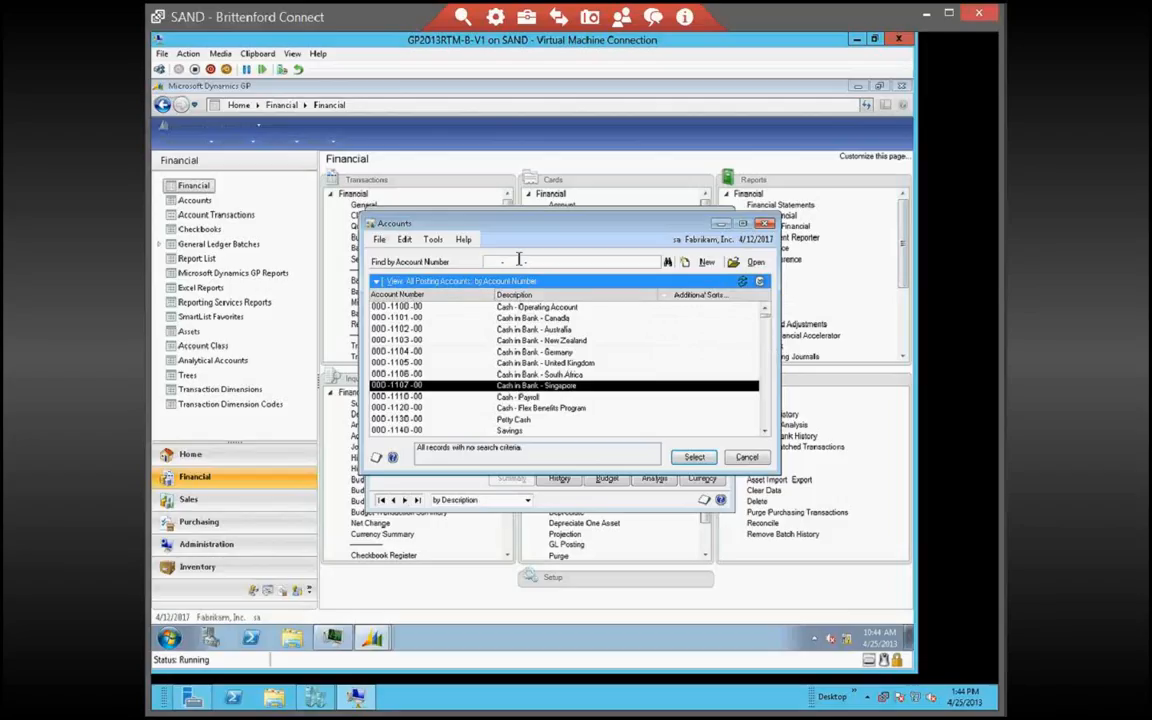
left_click(543, 296)
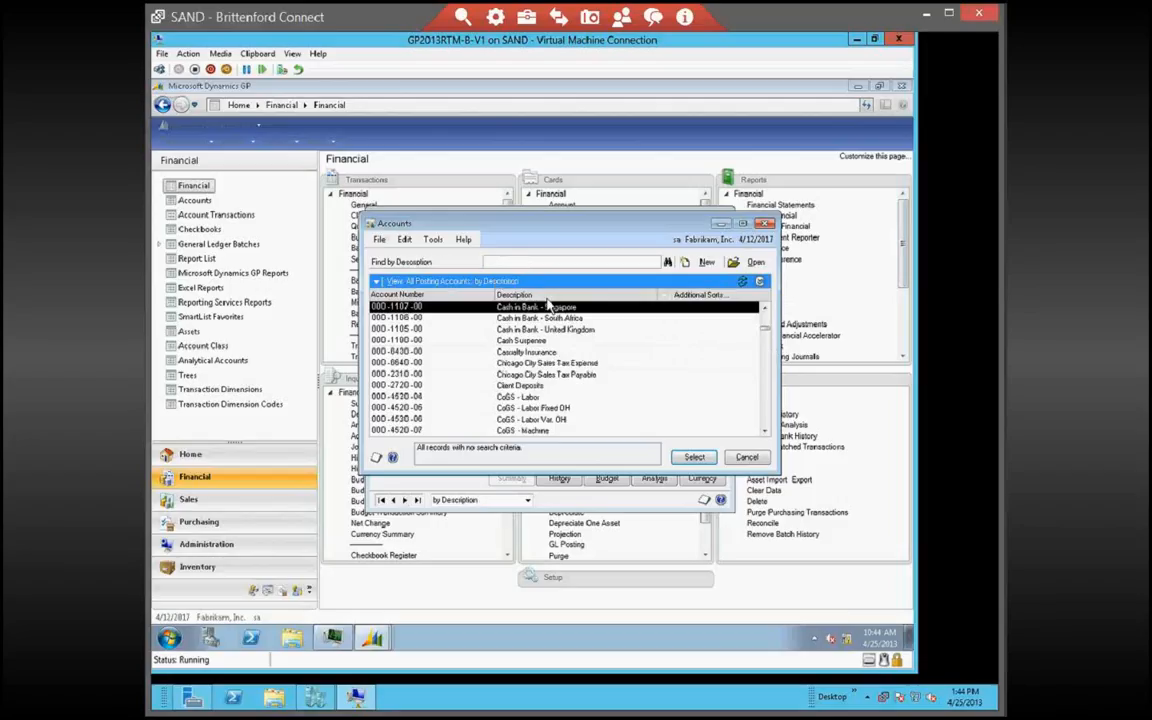
left_click(432, 296)
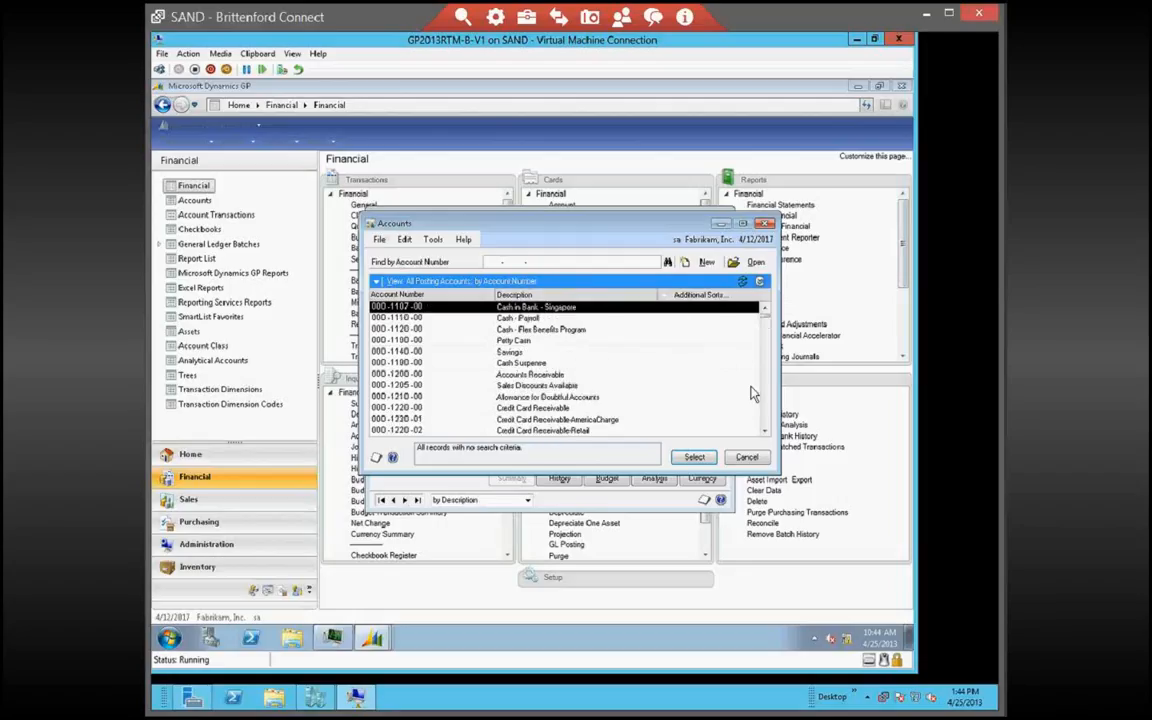
Examine the fixed asset and accumulated depreciation accounts in the account number list to identify their number range
scroll(752, 394, "down", 8)
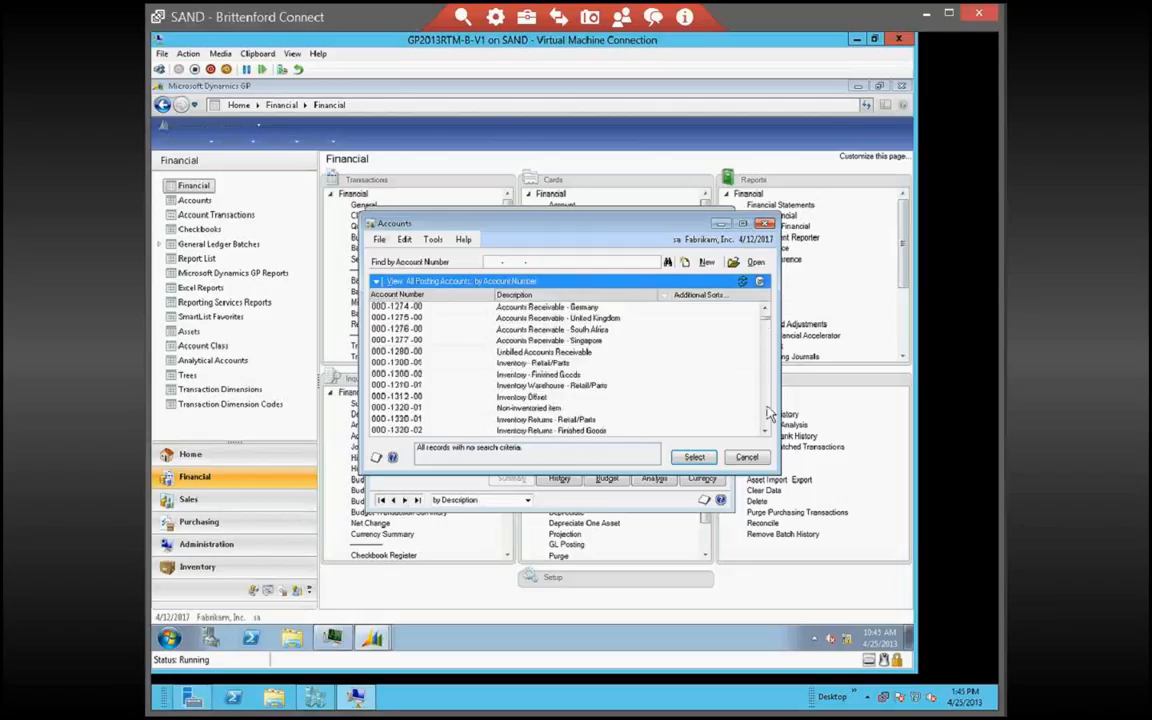
scroll(770, 412, "down", 4)
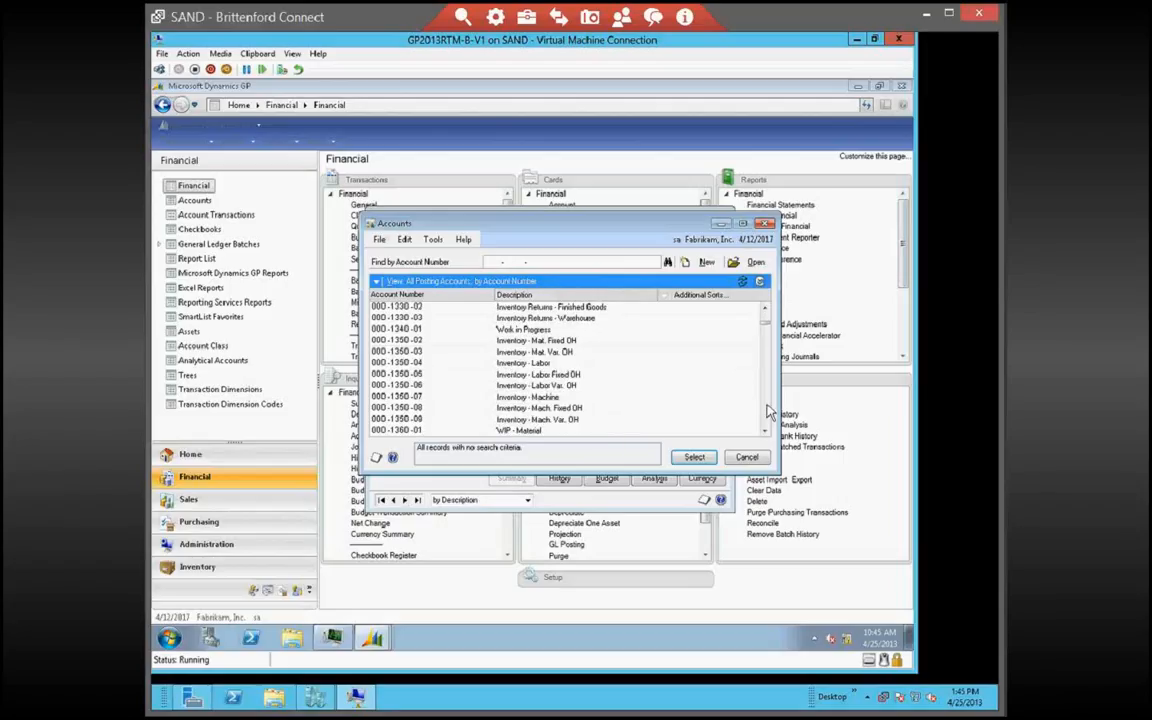
scroll(770, 412, "down", 4)
scroll(770, 412, "down", 4)
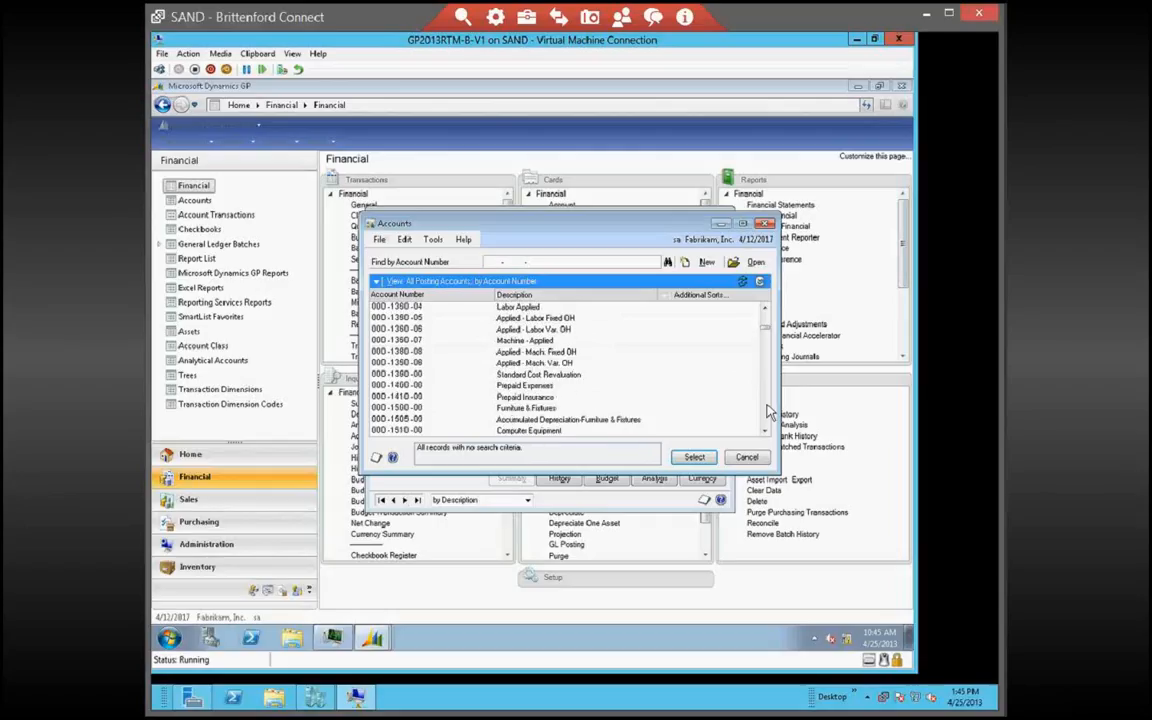
scroll(770, 412, "down", 4)
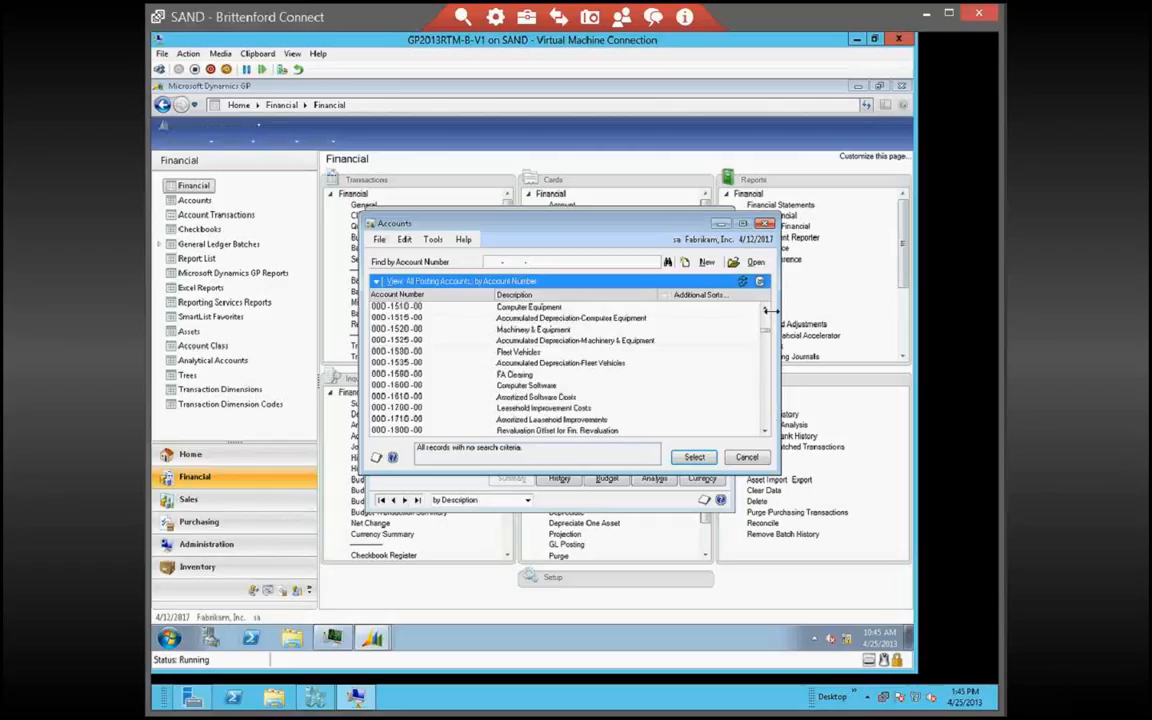
scroll(770, 311, "up", 2)
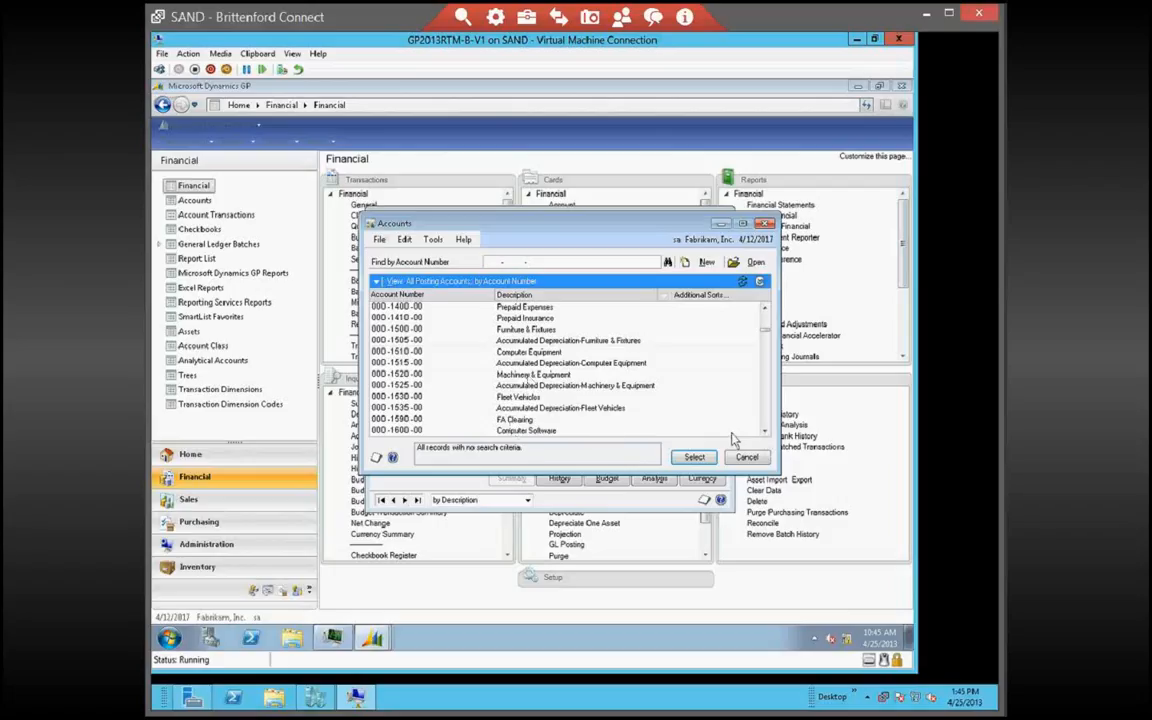
scroll(733, 430, "down", 2)
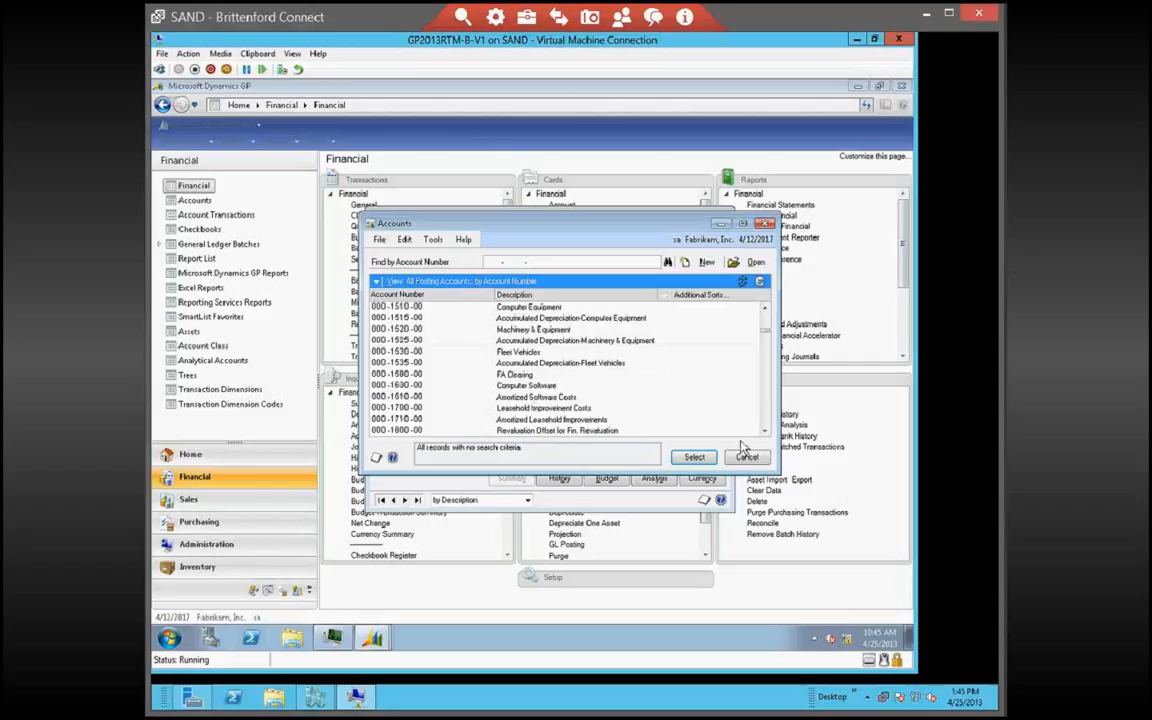
scroll(450, 345, "down", 1)
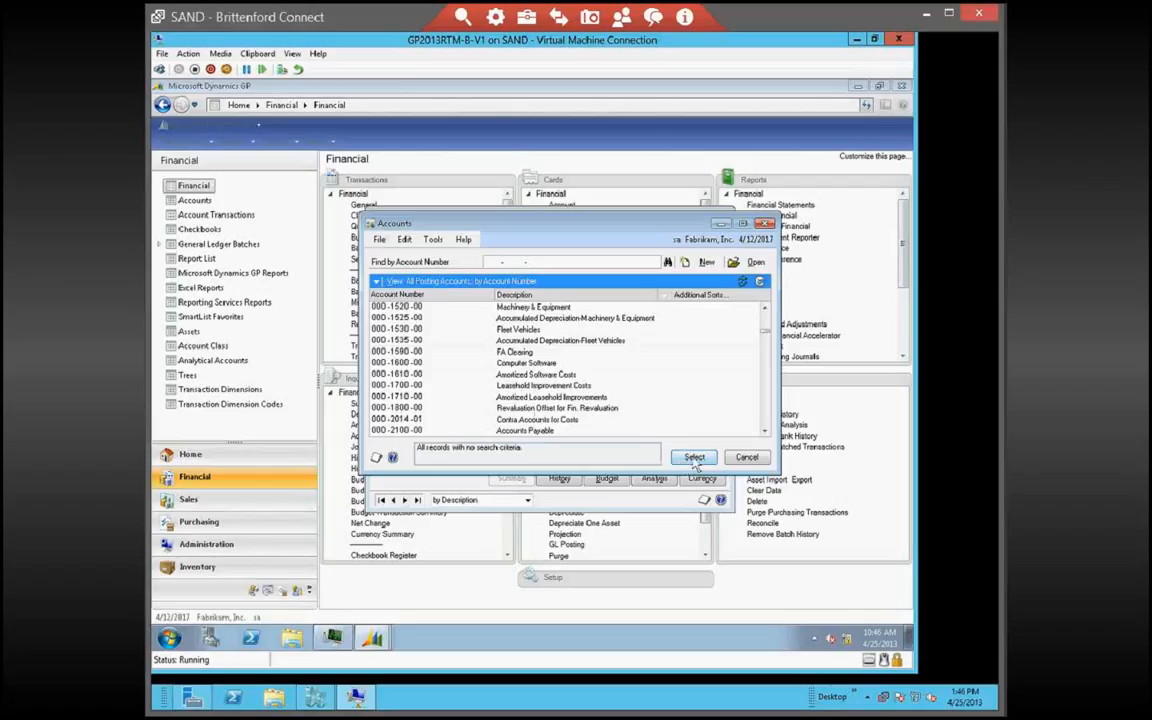
Leave the account lookup without selecting, close Account Maintenance, and bring the Account Rollup Inquiry Options window fully into view
left_click(746, 458)
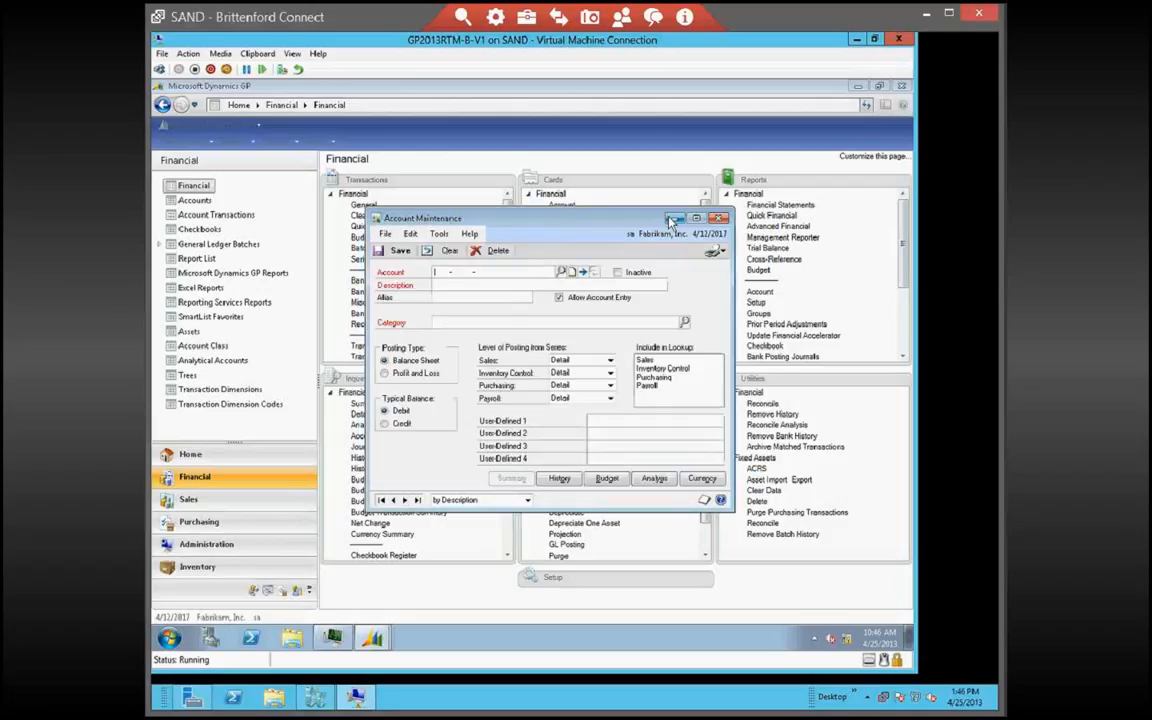
left_click(719, 218)
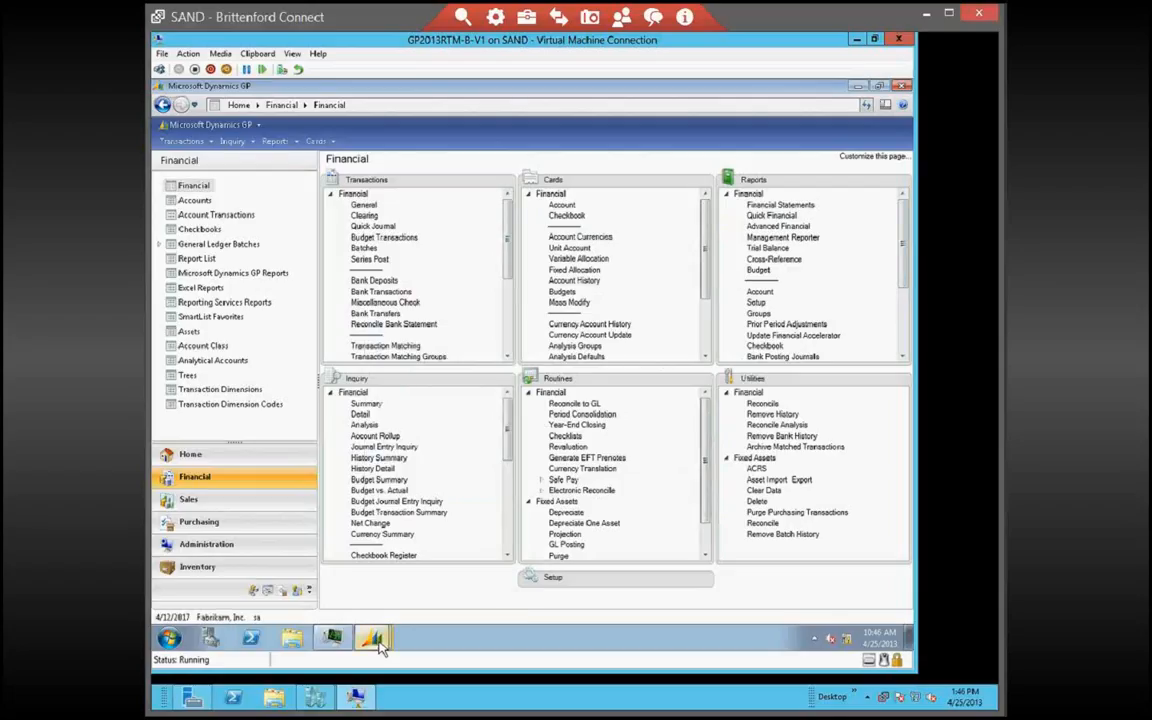
mouse_move(380, 645)
left_click(320, 527)
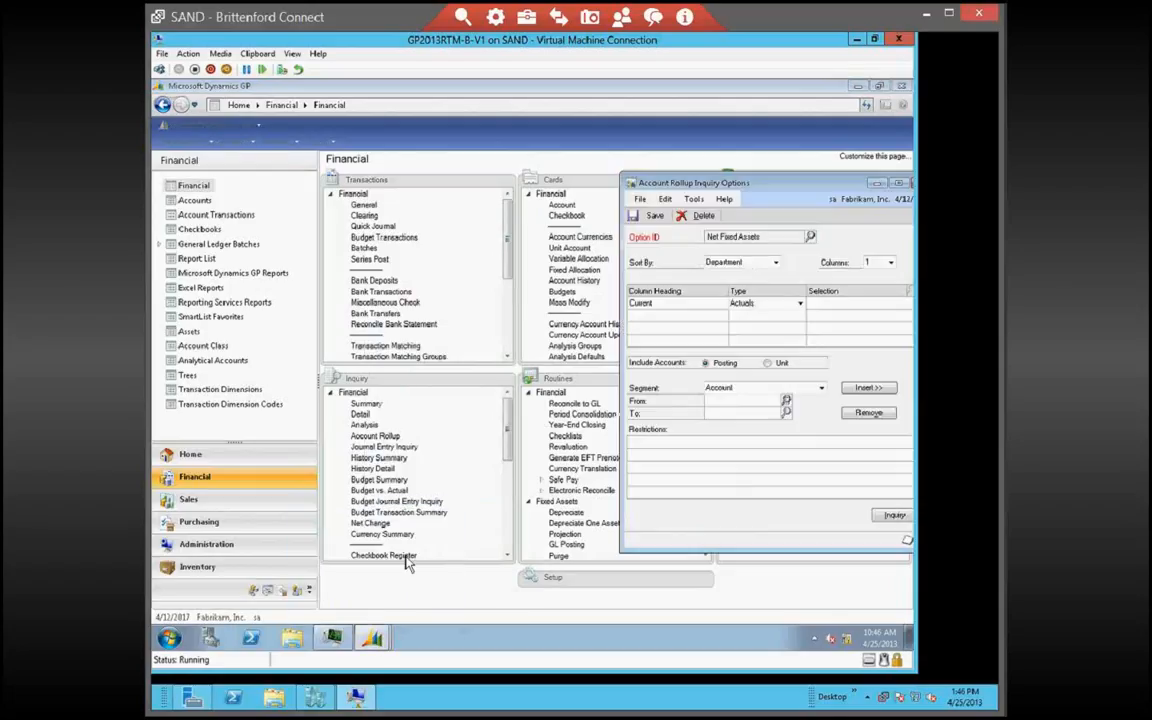
left_click_drag(678, 183, 586, 175)
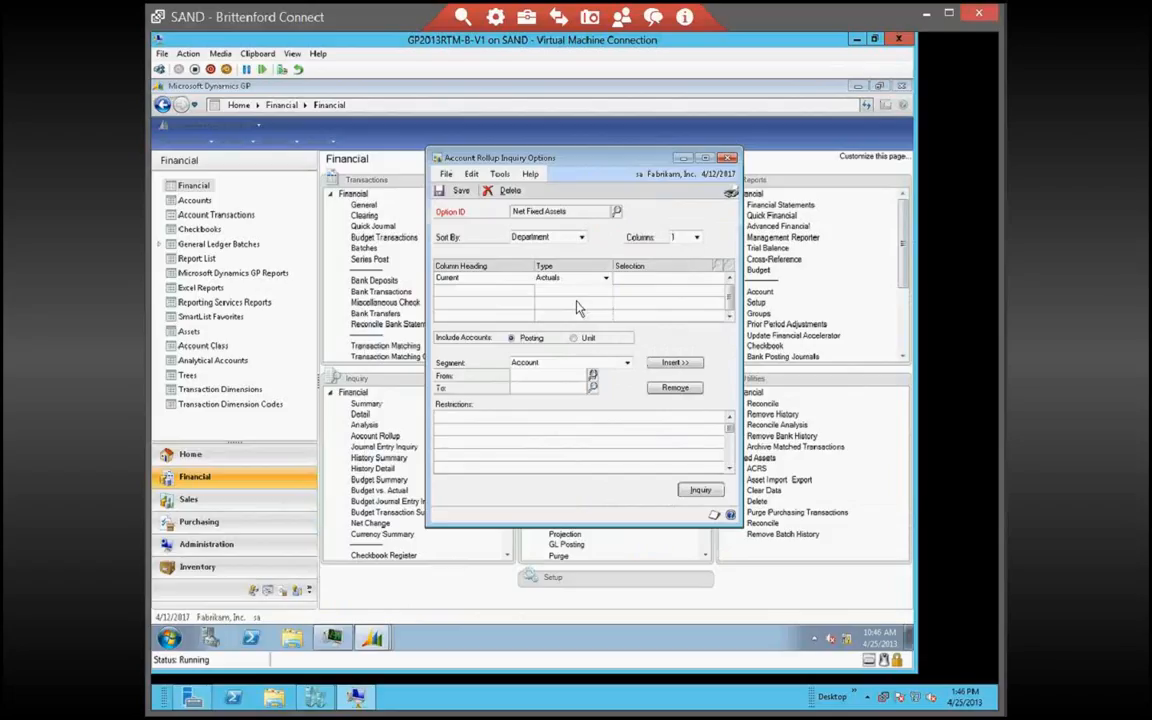
Insert an Account segment restriction from 1500 to 1710 for the Net Fixed Assets option, and review the restrictions list
type("1500")
key("Tab")
type("12")
type("10")
left_click(677, 362)
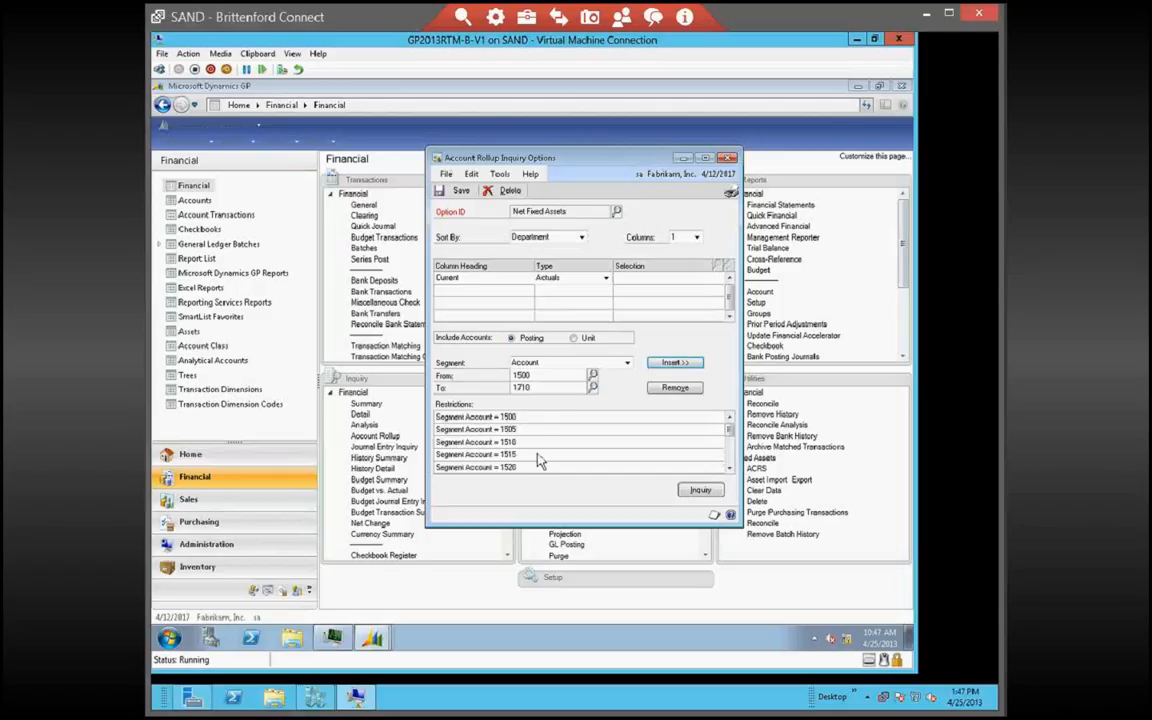
left_click_drag(729, 430, 724, 480)
Insert an additional Account segment restriction from 2100 to 2100, picking the starting value from the segment lookup
left_click(627, 363)
left_click(577, 383)
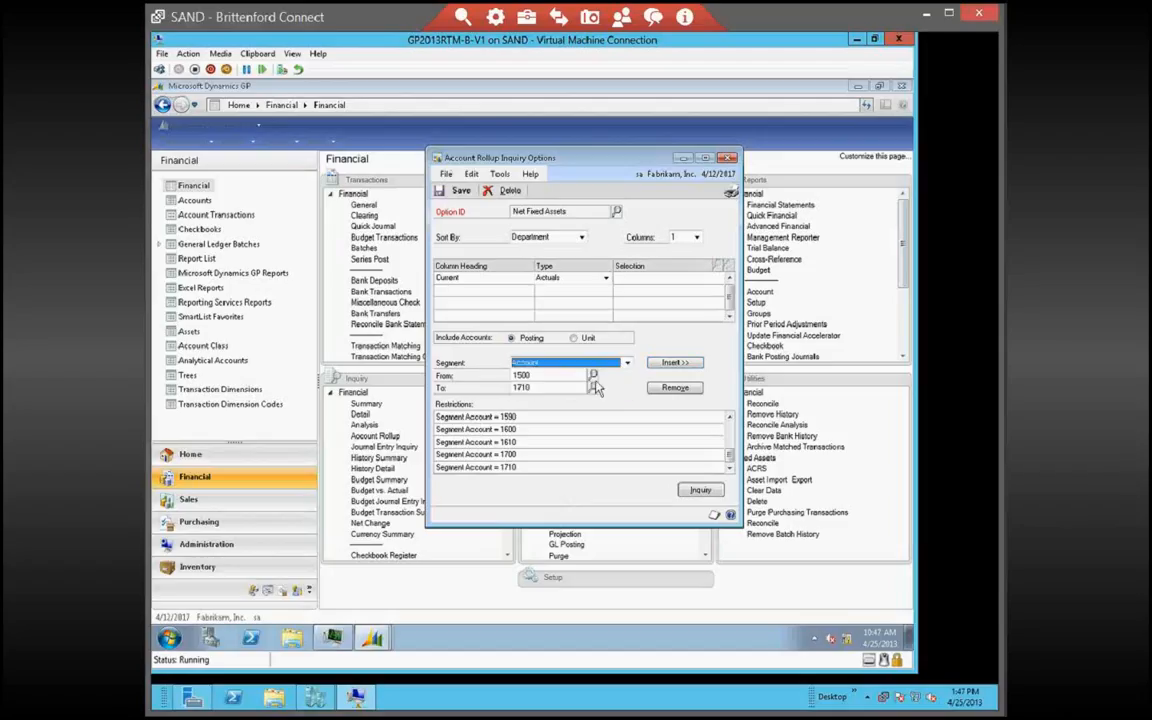
left_click(592, 386)
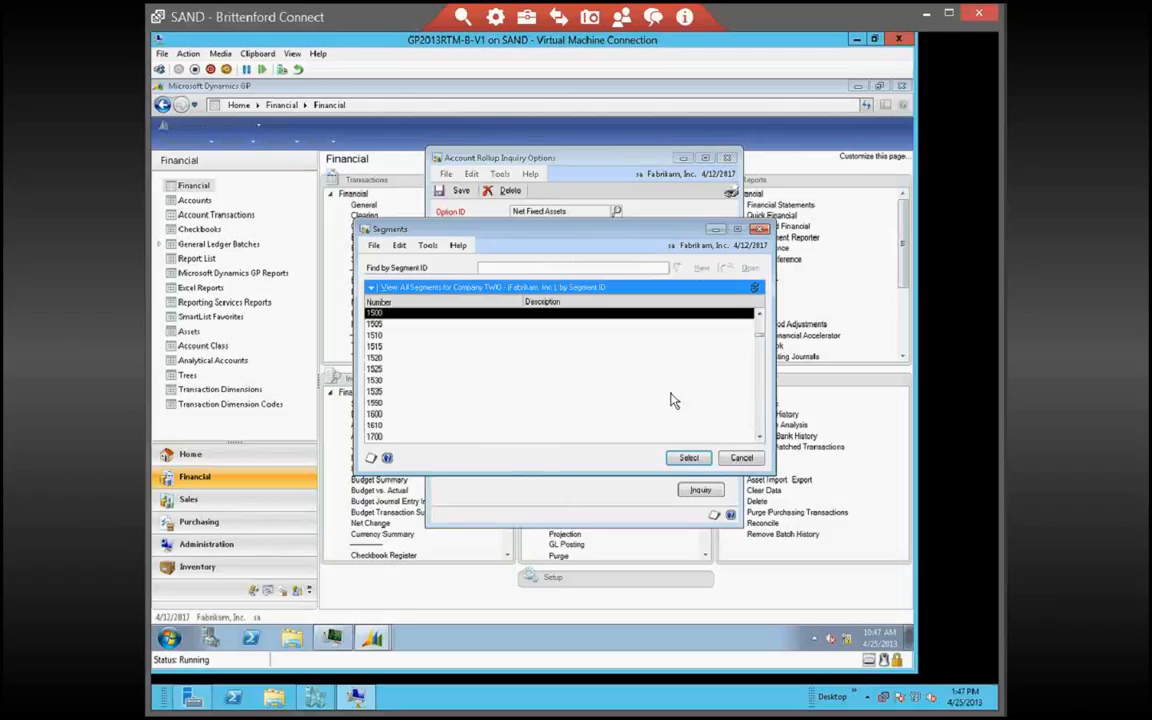
scroll(391, 368, "down", 4)
left_click(388, 357)
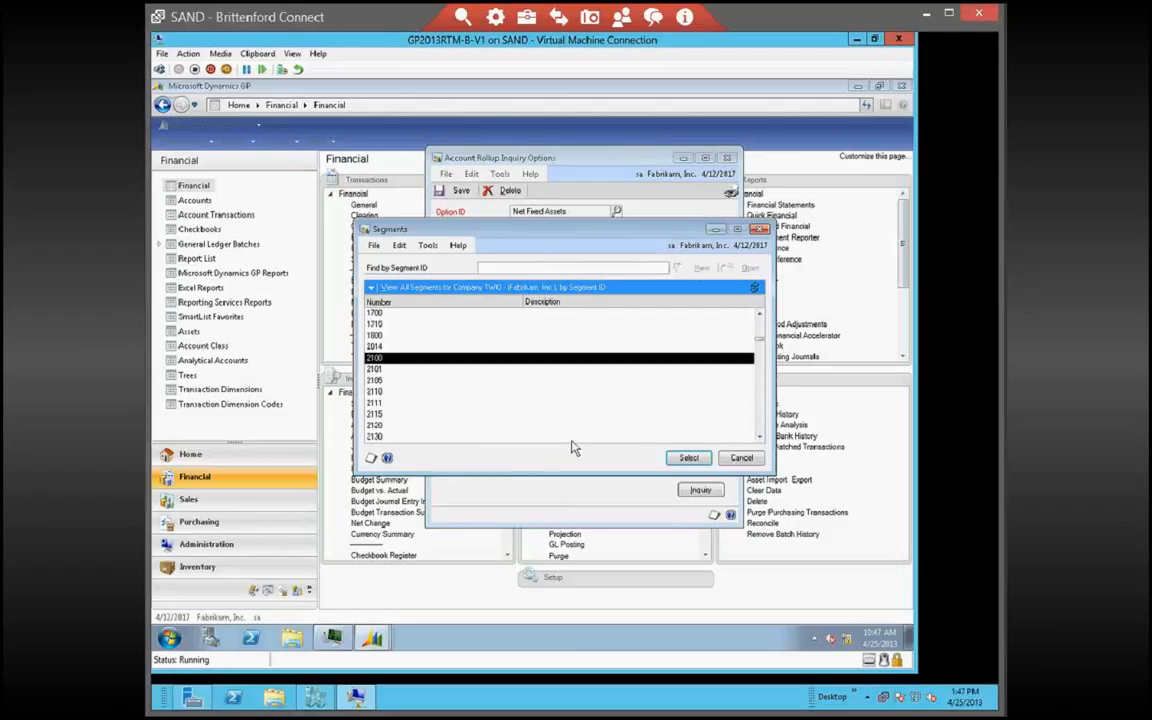
left_click(697, 459)
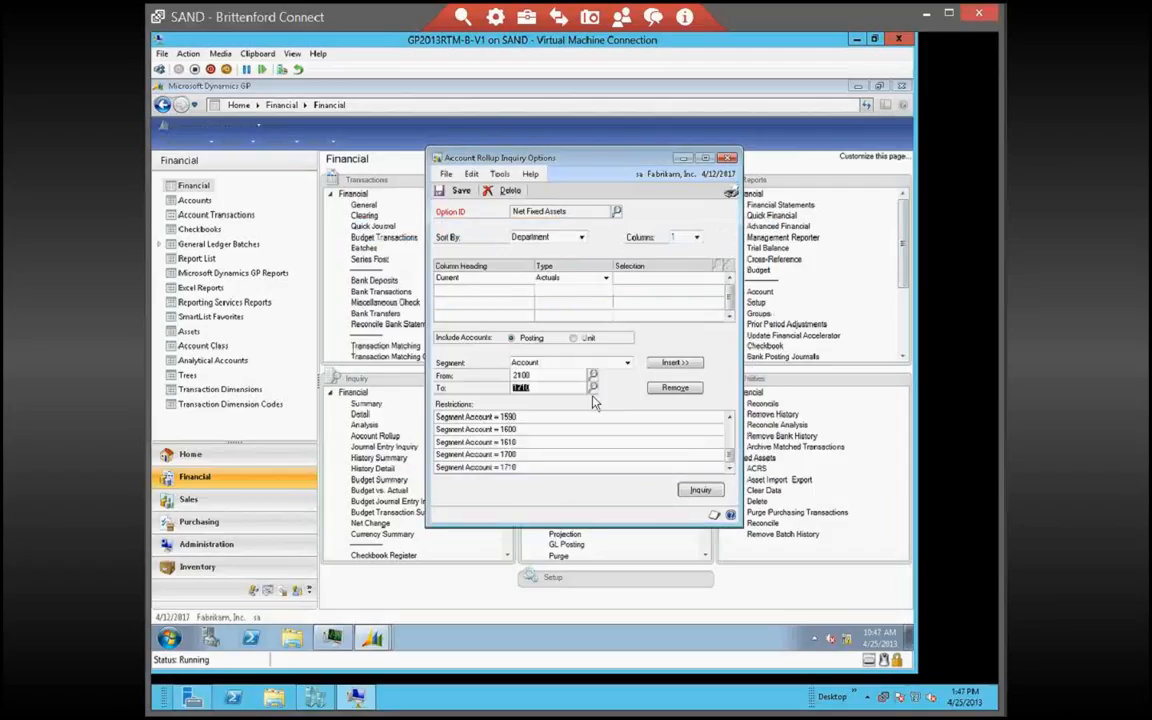
type("2100")
left_click(675, 363)
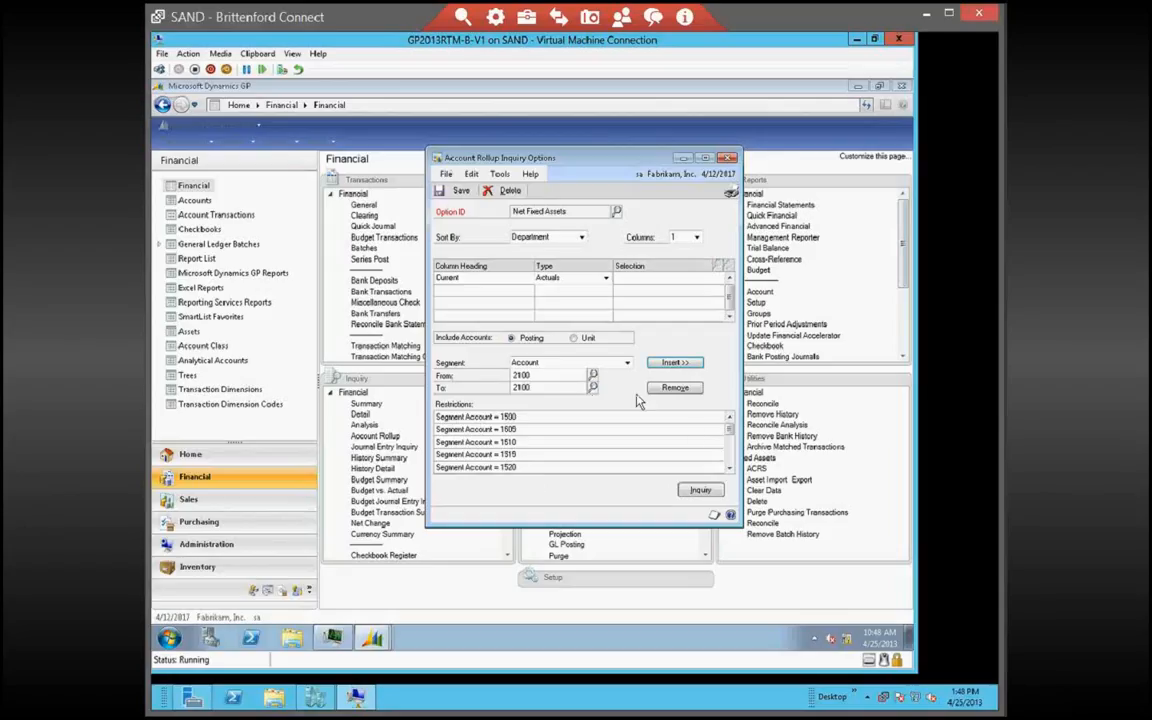
Remove the Segment Account = 2100 restriction from the restrictions list
left_click_drag(730, 430, 734, 479)
left_click(558, 468)
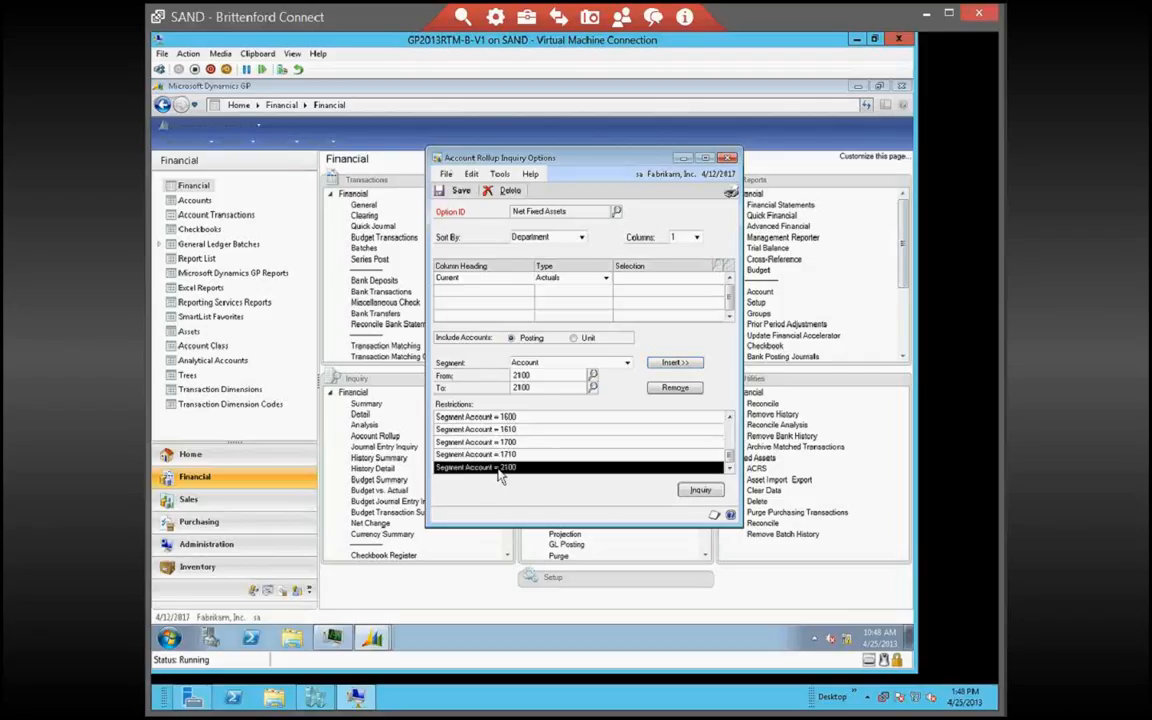
left_click(679, 390)
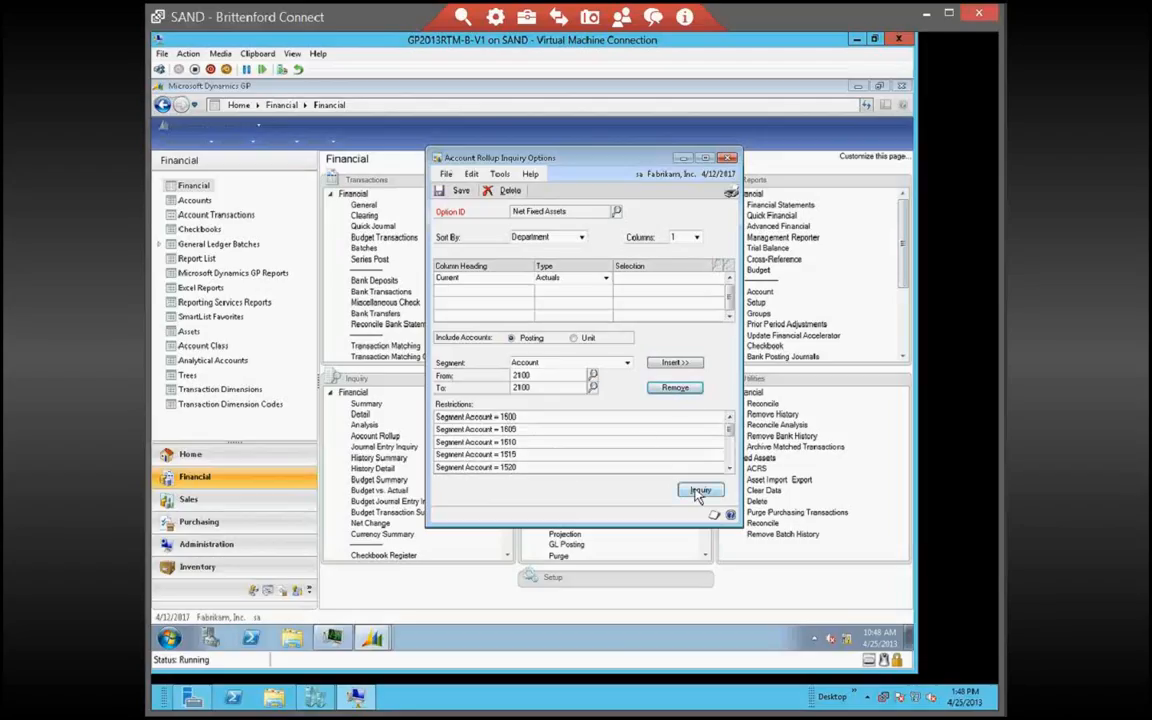
Save the rollup option, reload Net Fixed Assets from the option lookup, and run its inquiry for 2017
left_click(456, 190)
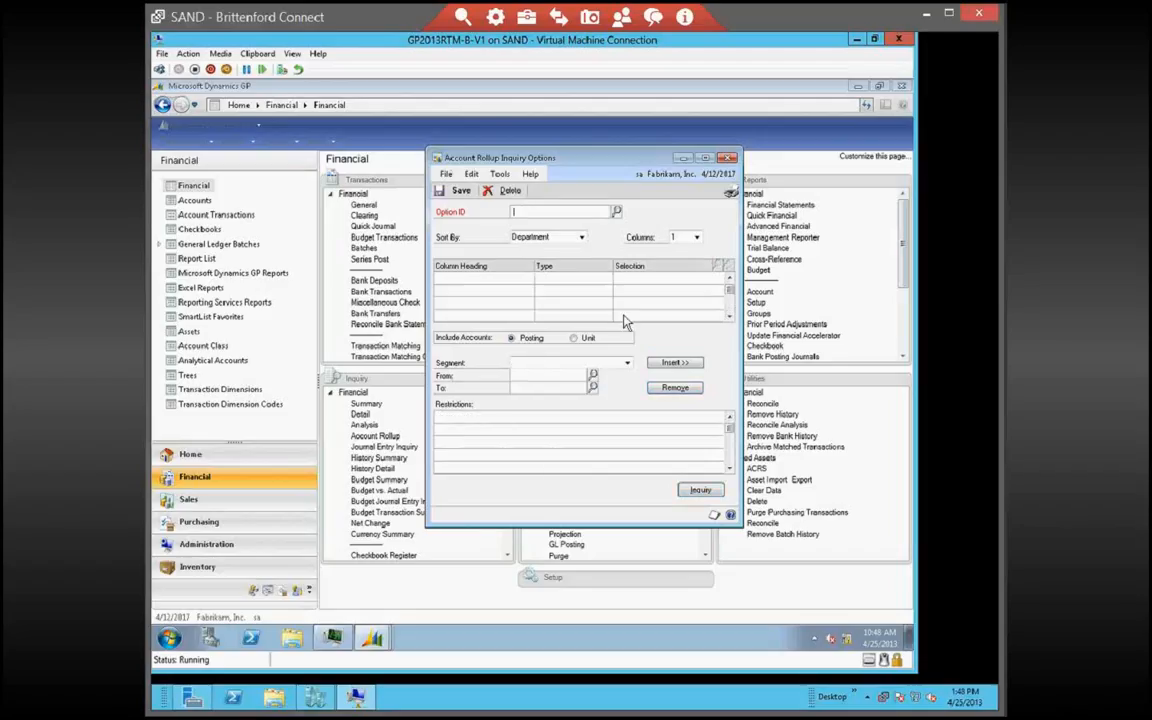
left_click(617, 212)
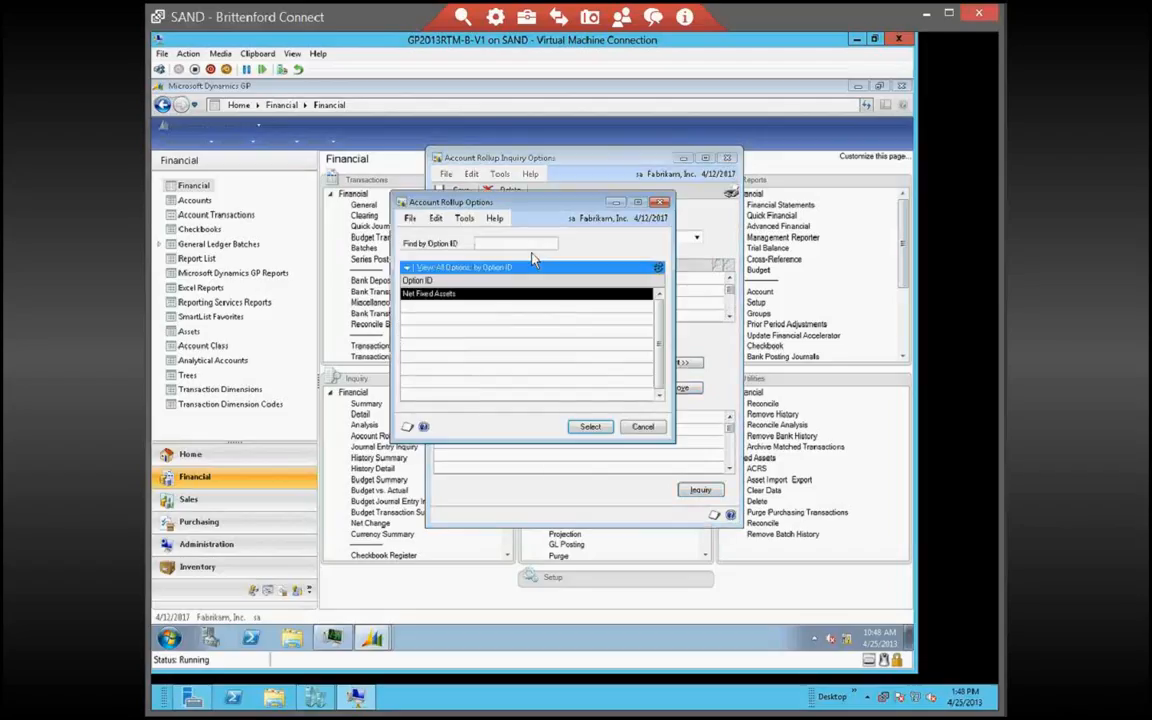
left_click(590, 426)
left_click(769, 489)
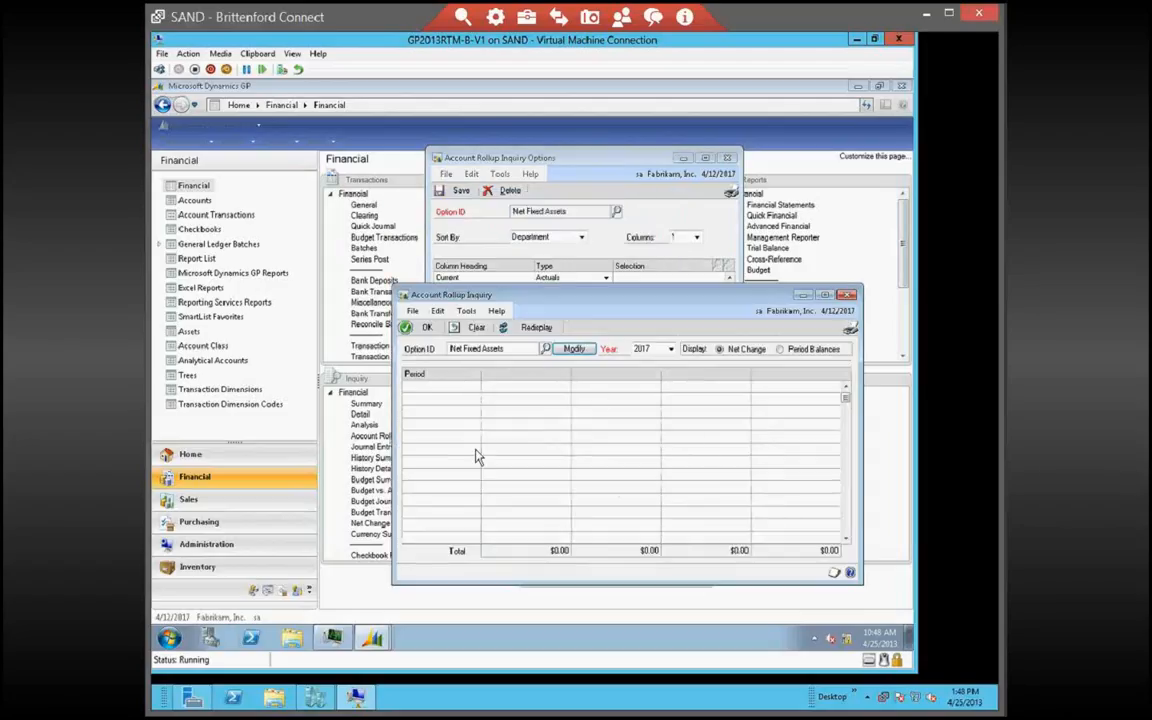
left_click(505, 330)
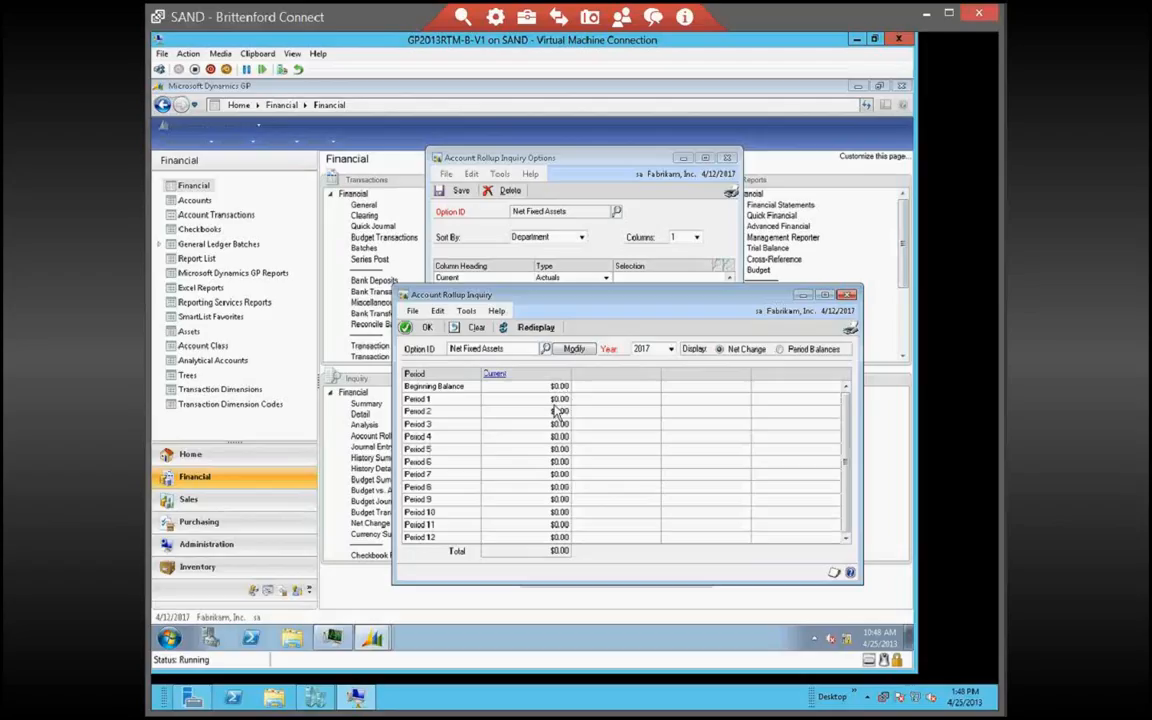
Switch the rollup inquiry to Period Balances and redisplay the figures for 2013
left_click(781, 352)
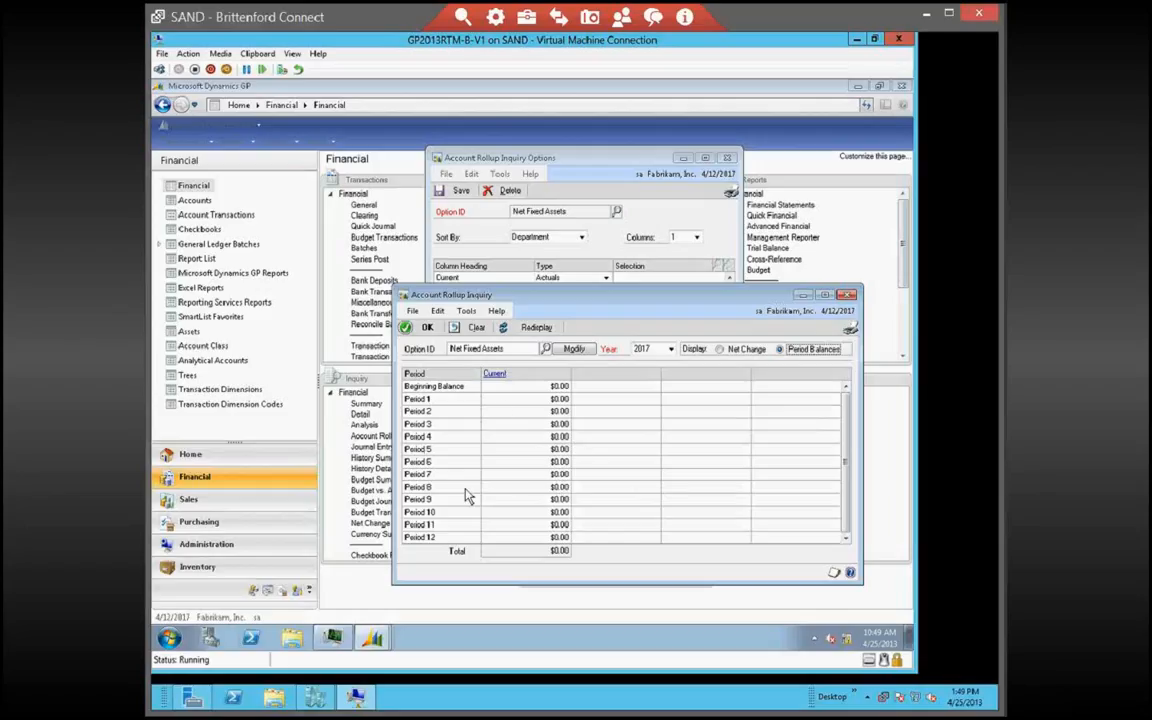
left_click(670, 349)
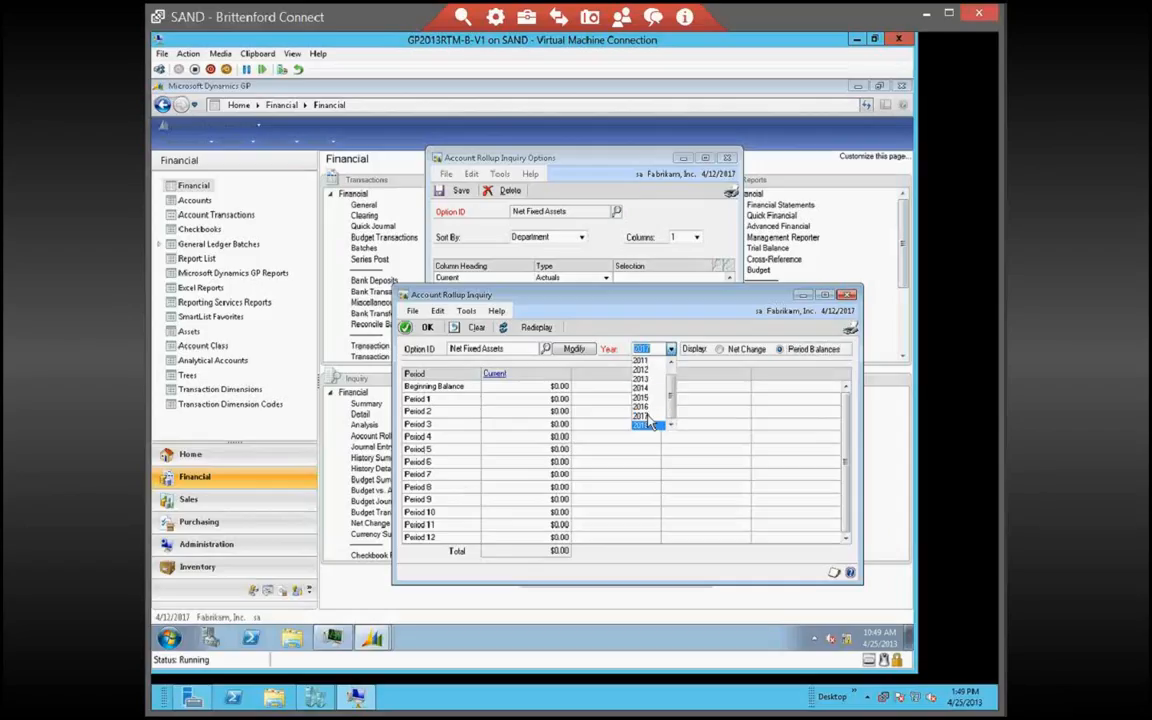
left_click(645, 397)
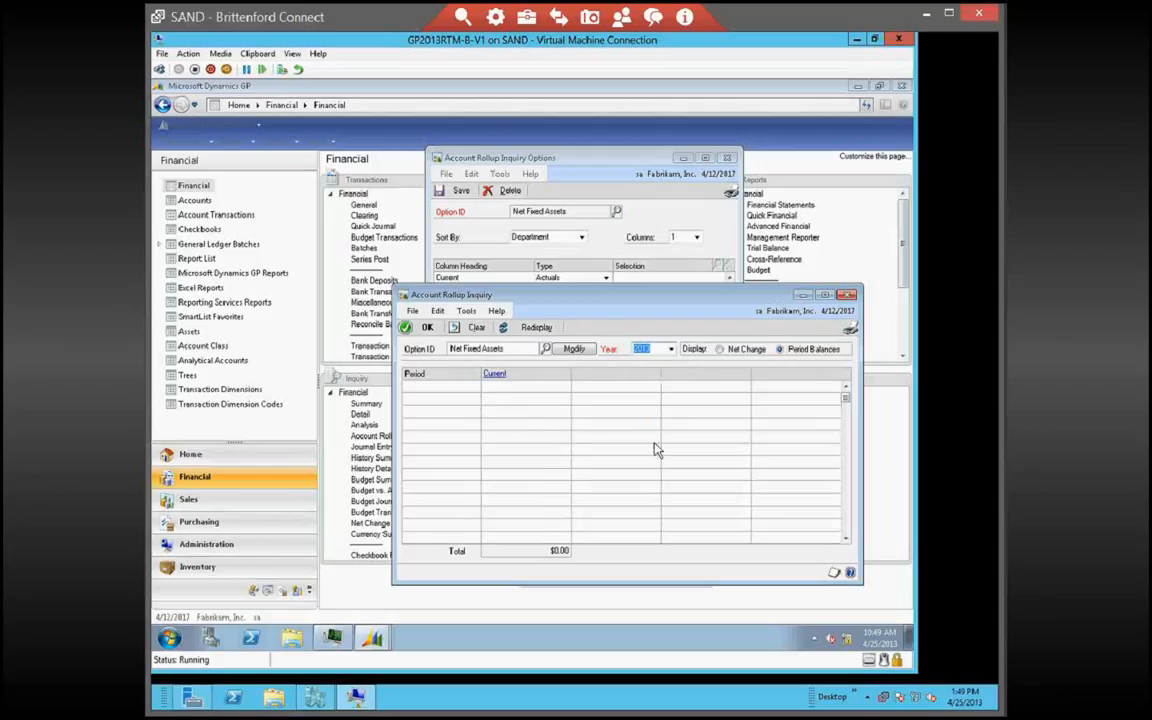
left_click(536, 328)
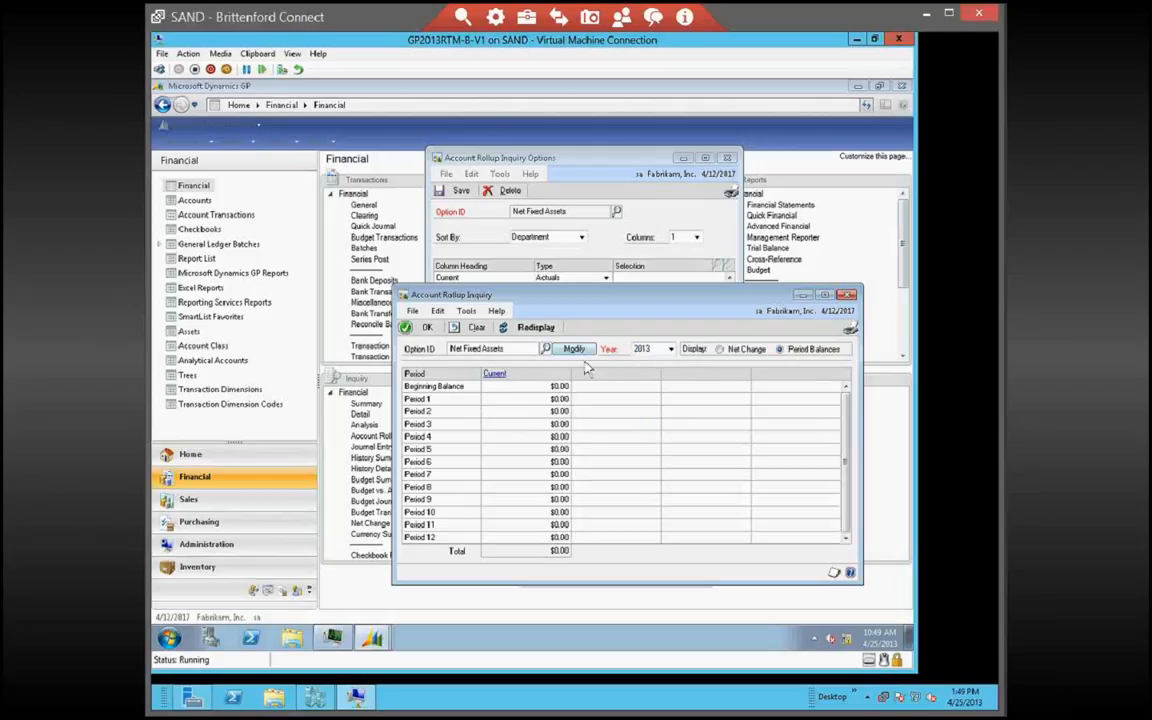
Check the Net Fixed Assets rollup balances for 2016 and 2010
left_click(671, 349)
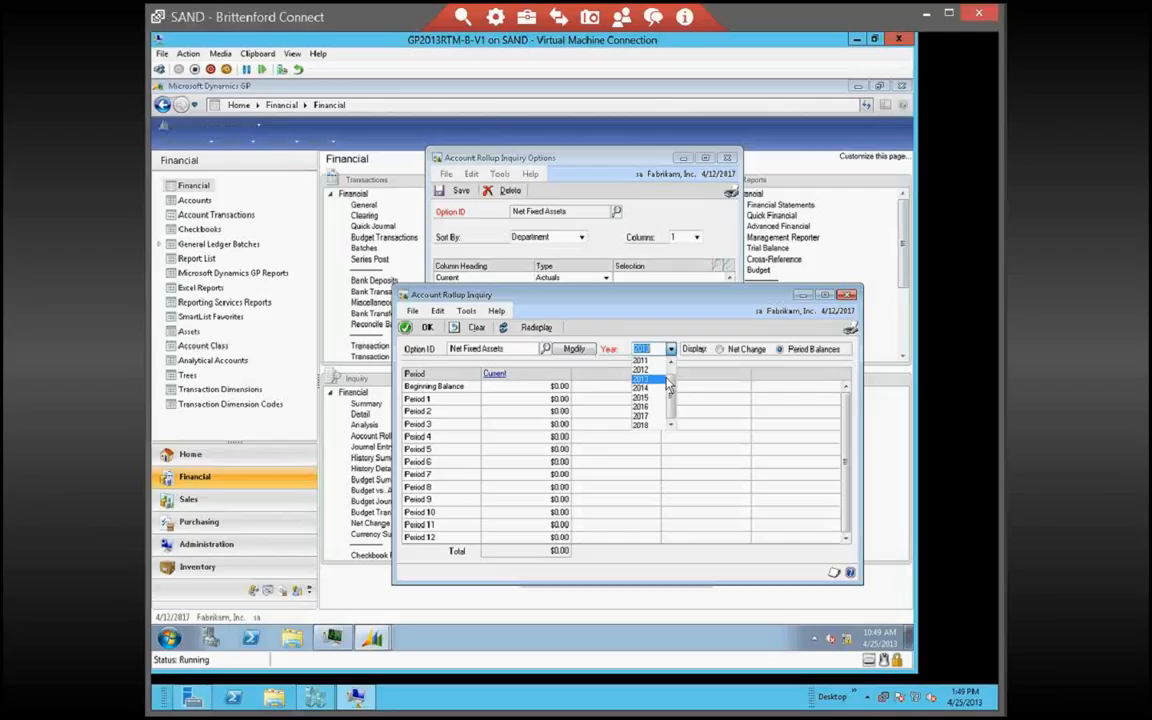
left_click(669, 386)
left_click(530, 329)
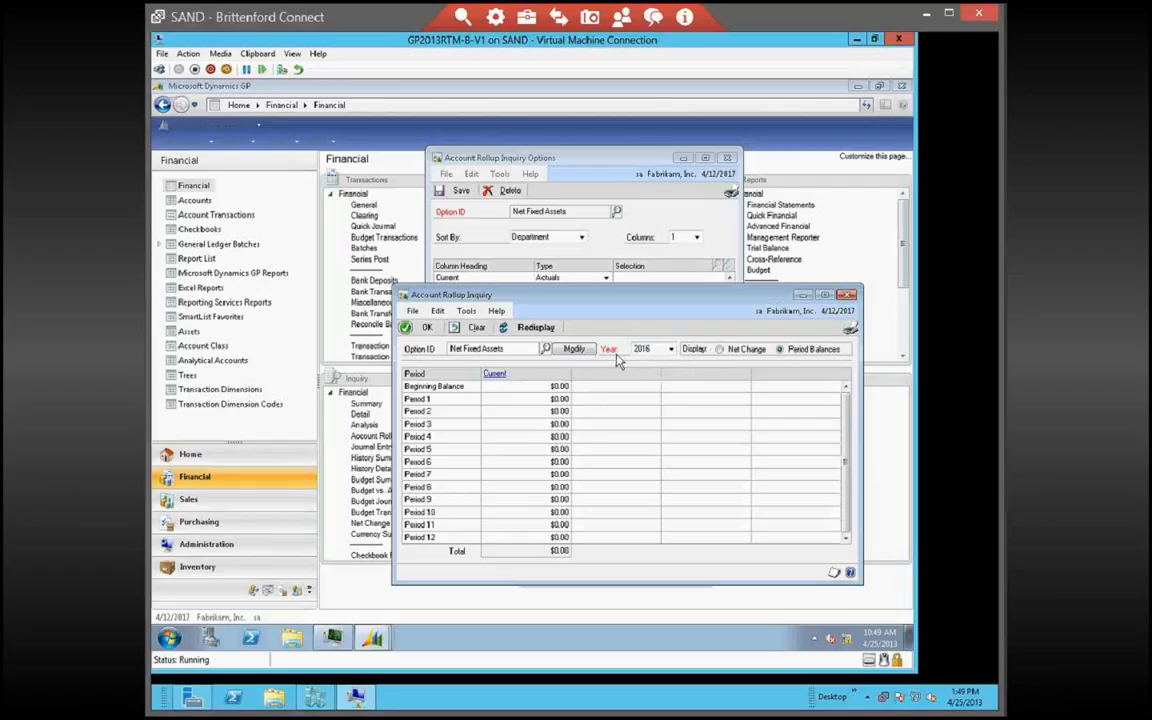
left_click(670, 349)
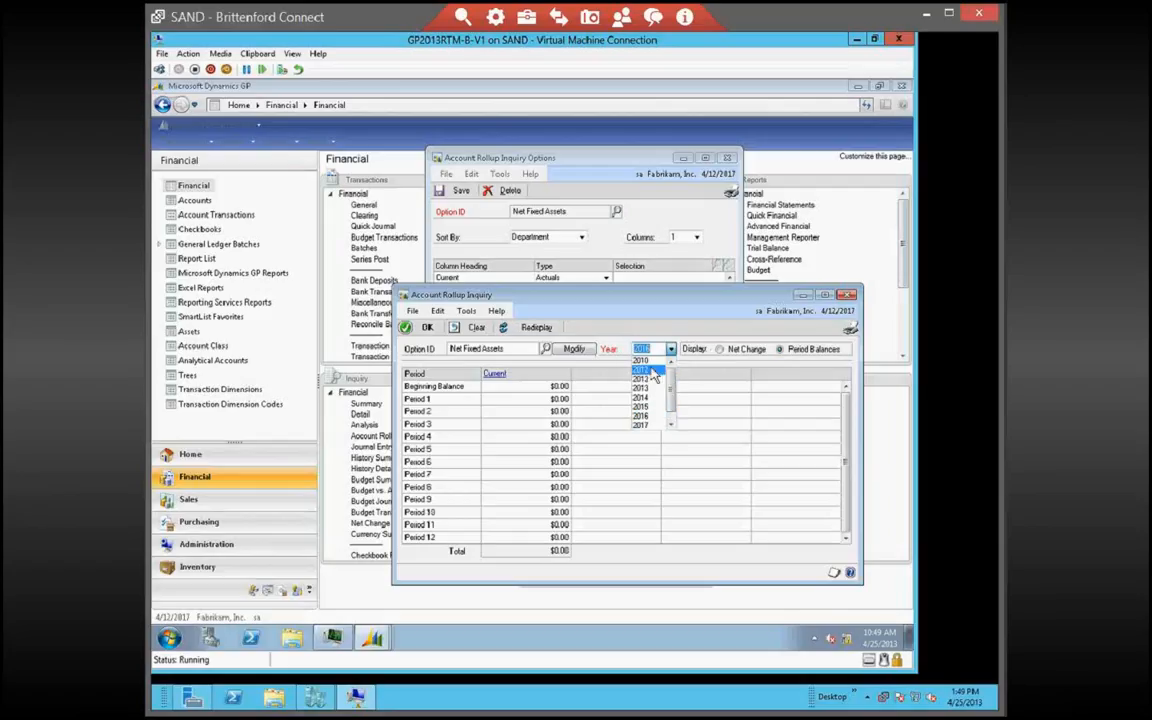
left_click(650, 374)
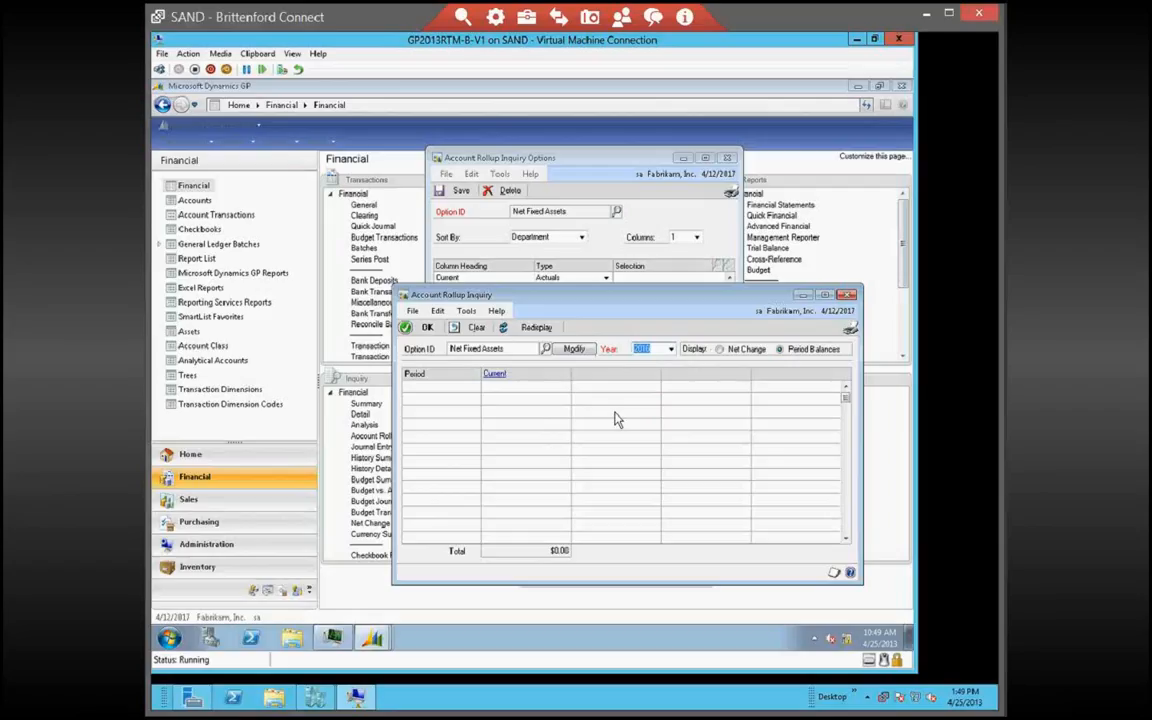
key("Tab")
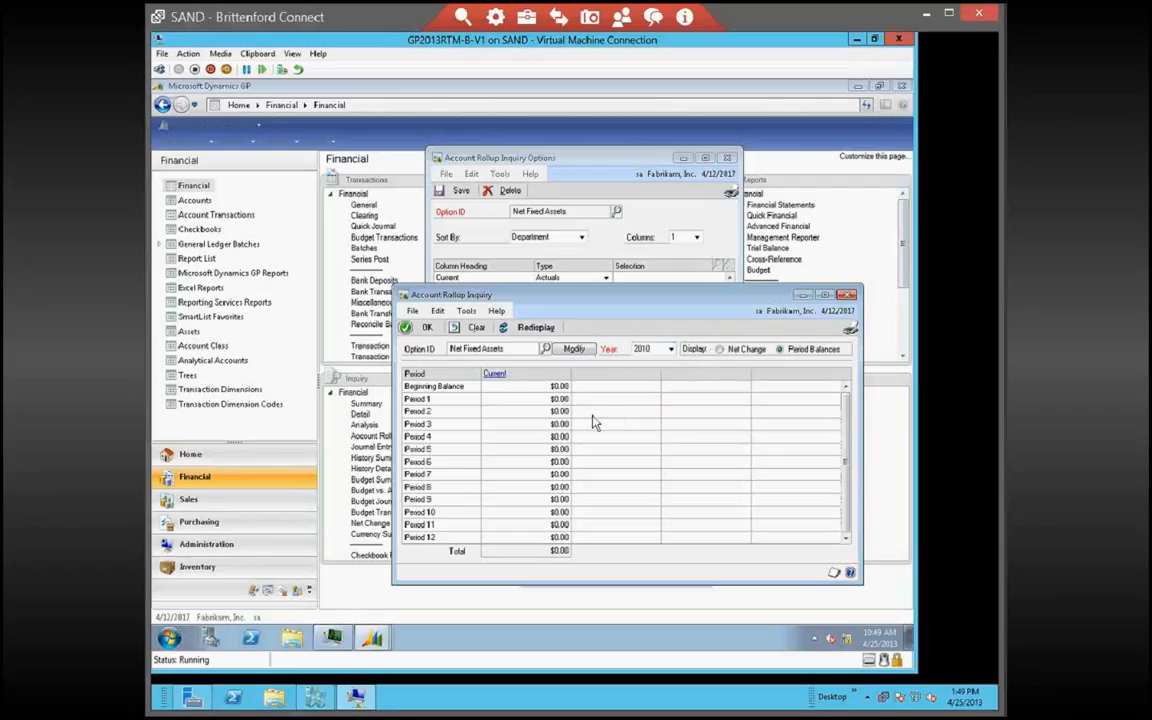
Redisplay the Net Fixed Assets rollup balances for 2012 and for 2013
left_click(670, 349)
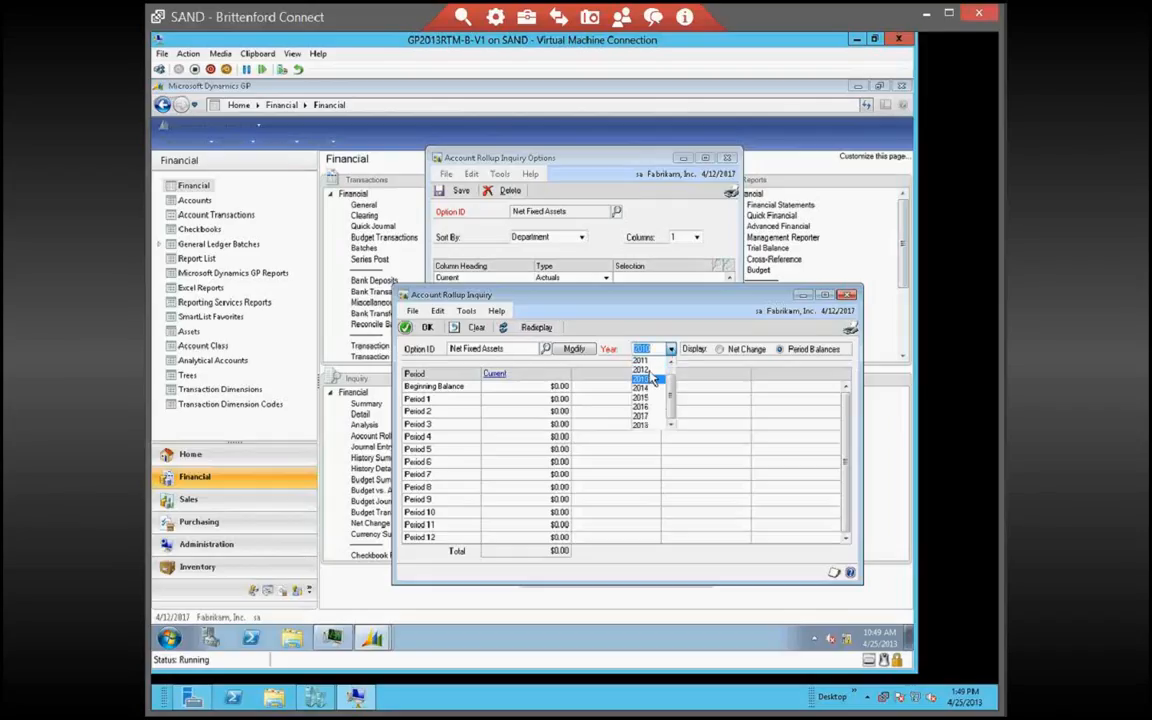
left_click(648, 378)
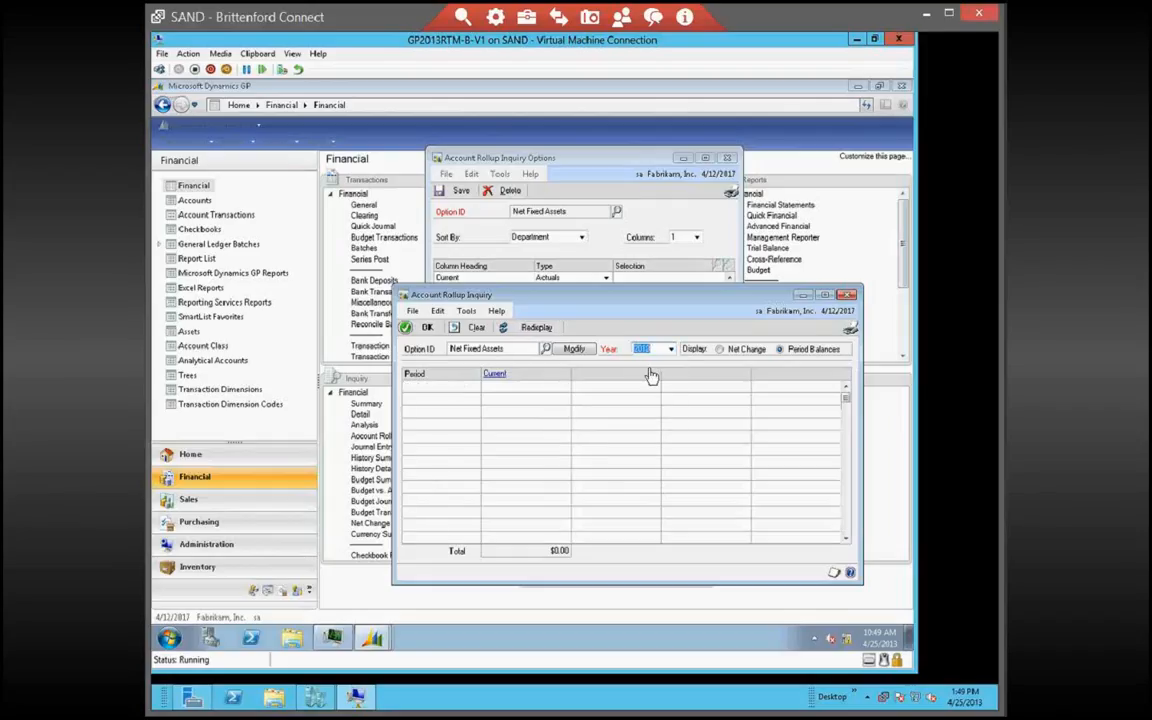
left_click(537, 330)
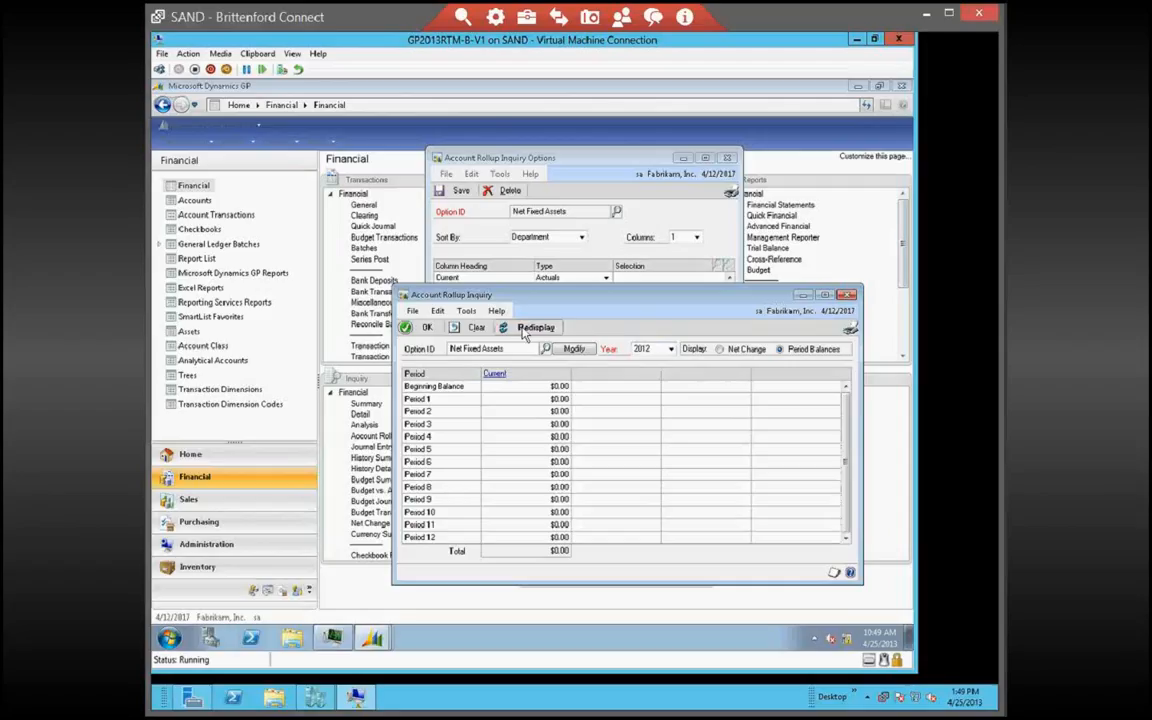
left_click(672, 350)
left_click(648, 386)
left_click(537, 331)
Reopen the Net Fixed Assets option for modification, review its restrictions through 1710, and remove the Segment Account = 1520 restriction
left_click(572, 348)
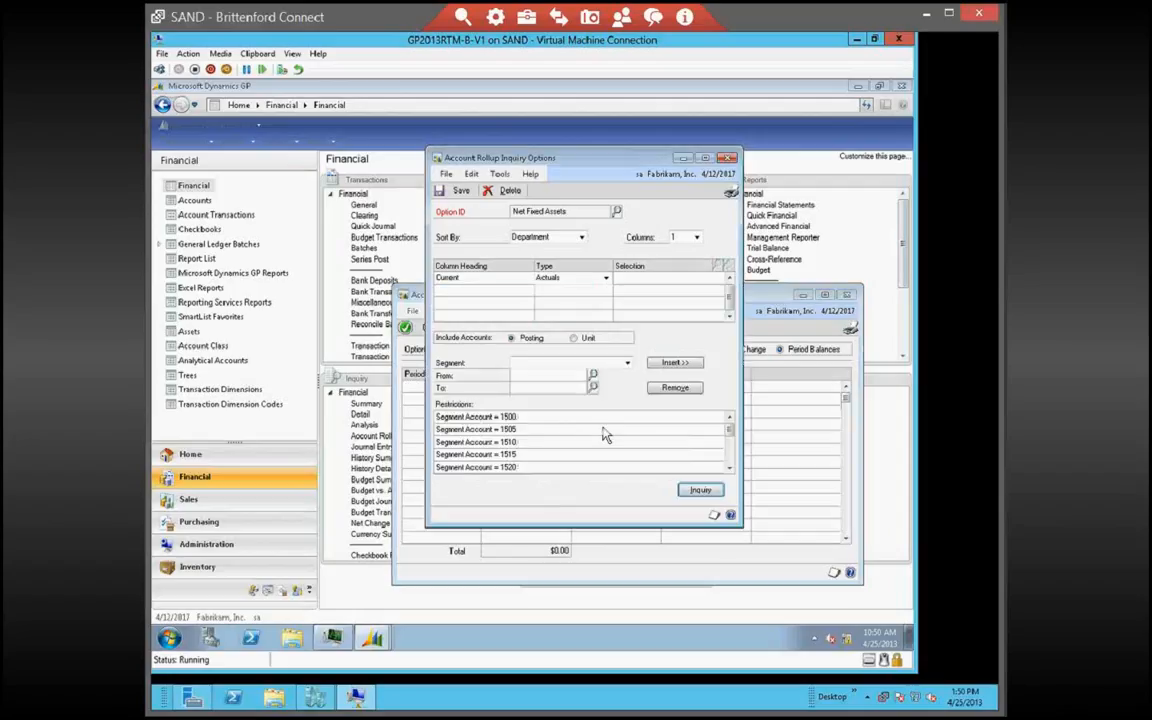
left_click(490, 417)
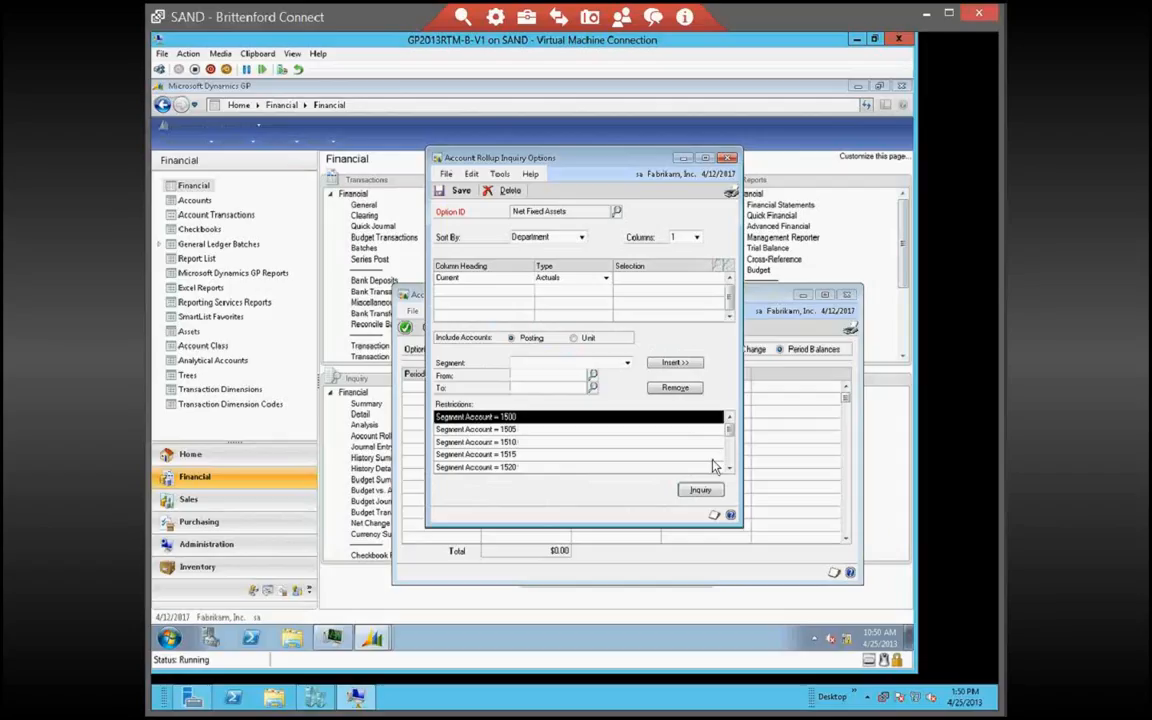
left_click_drag(730, 430, 730, 458)
left_click(503, 469)
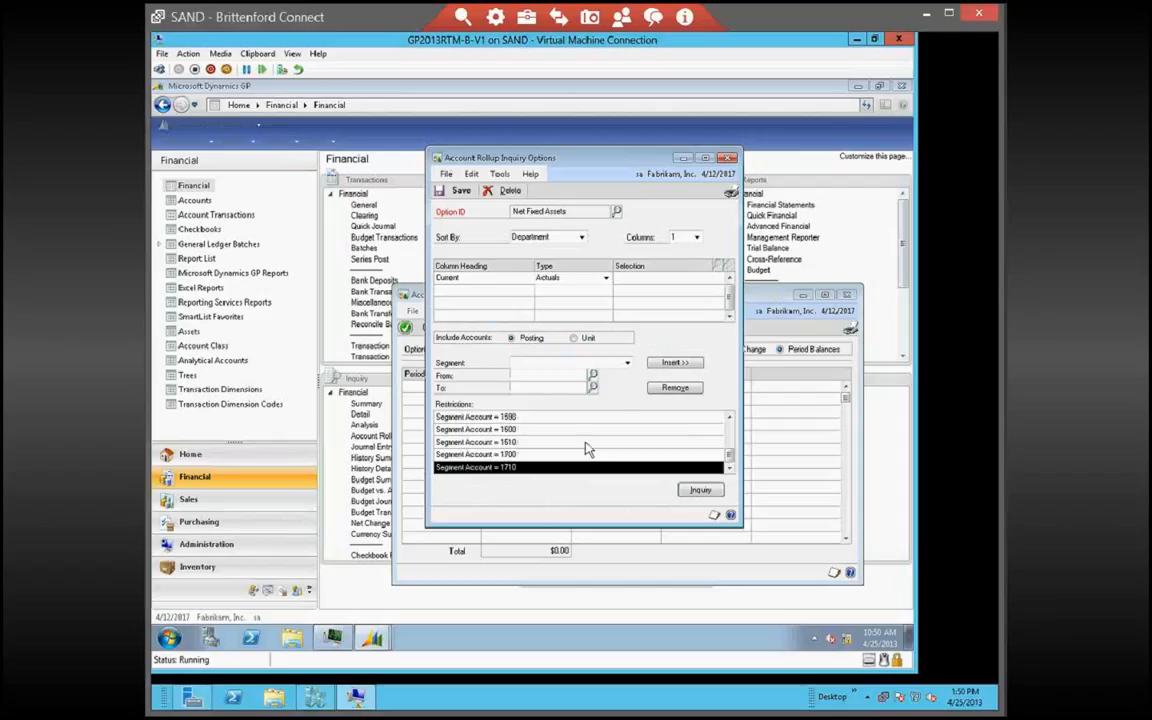
left_click(675, 387)
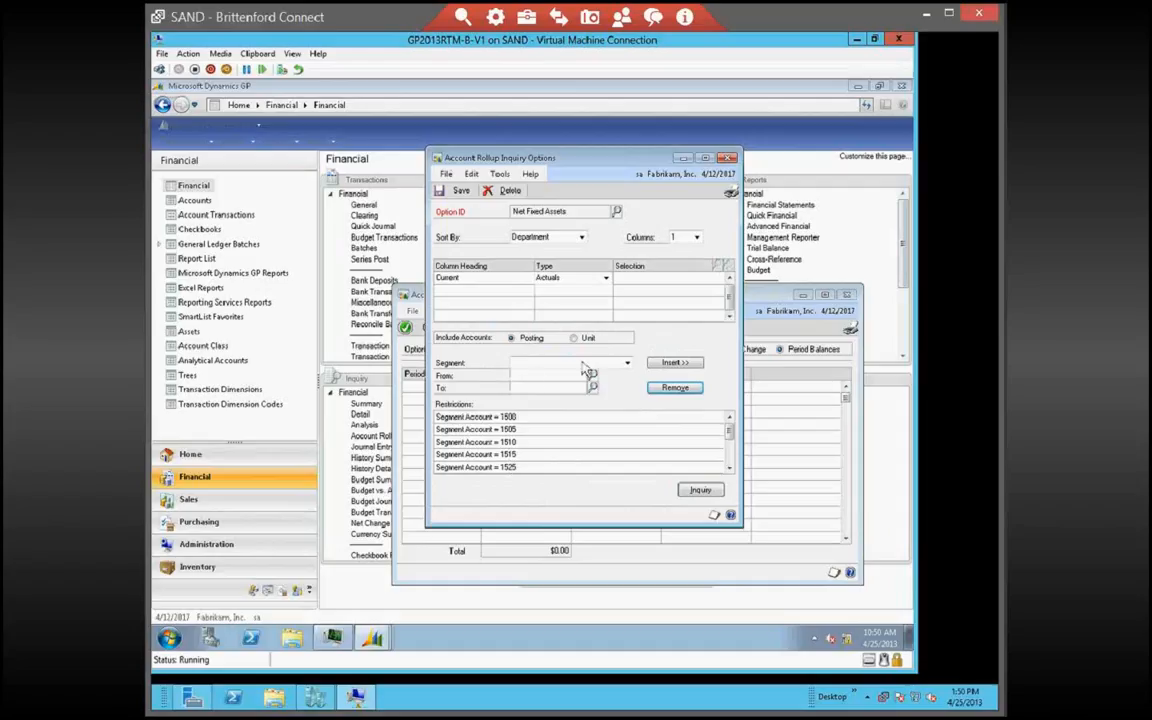
Insert an Account segment restriction from 1100 to 1110, picking both values from the segment lookup, and save the option
left_click(624, 362)
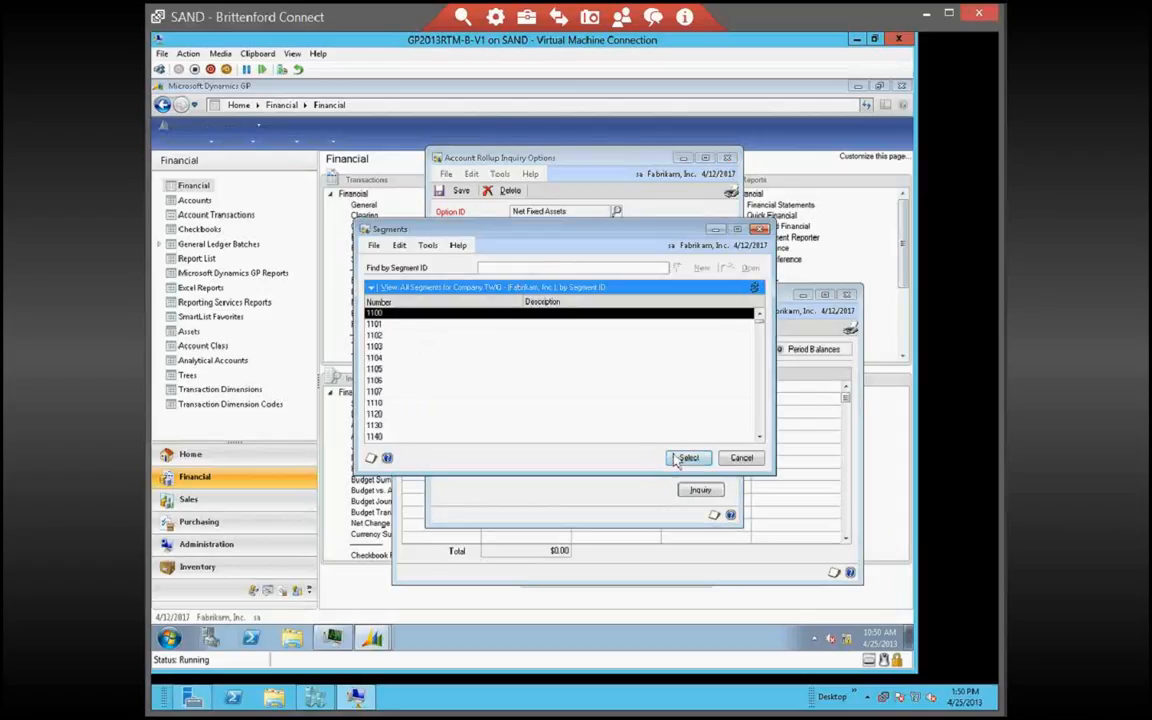
key("Return")
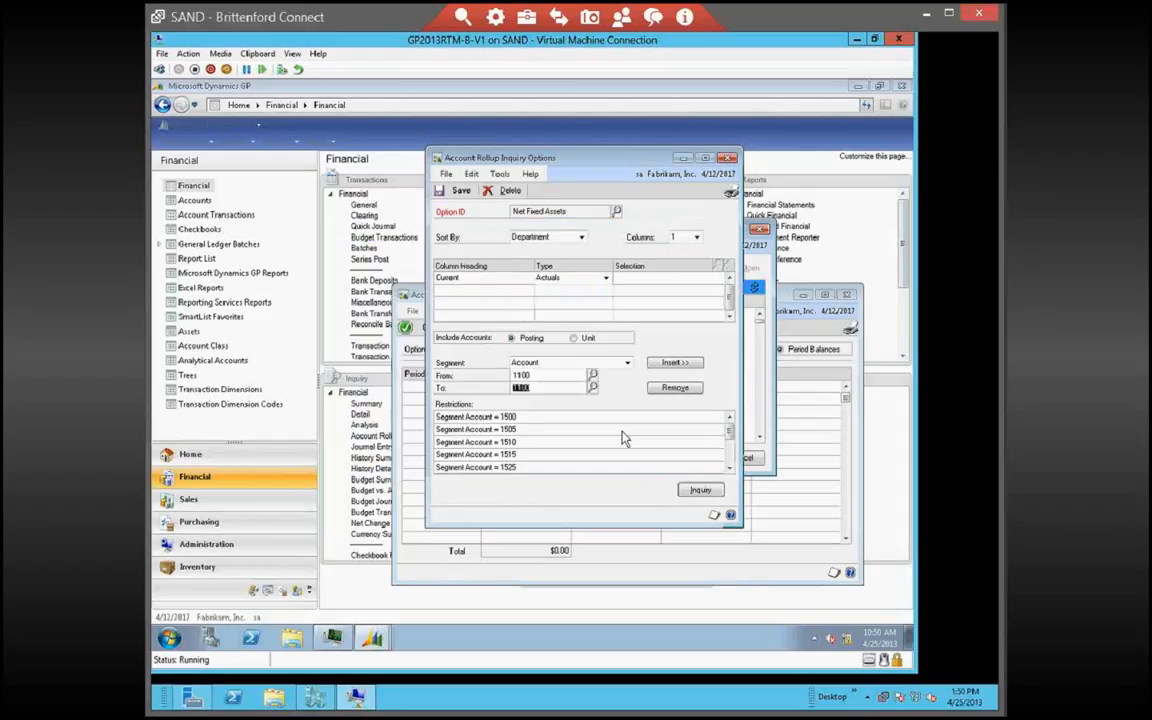
left_click(592, 387)
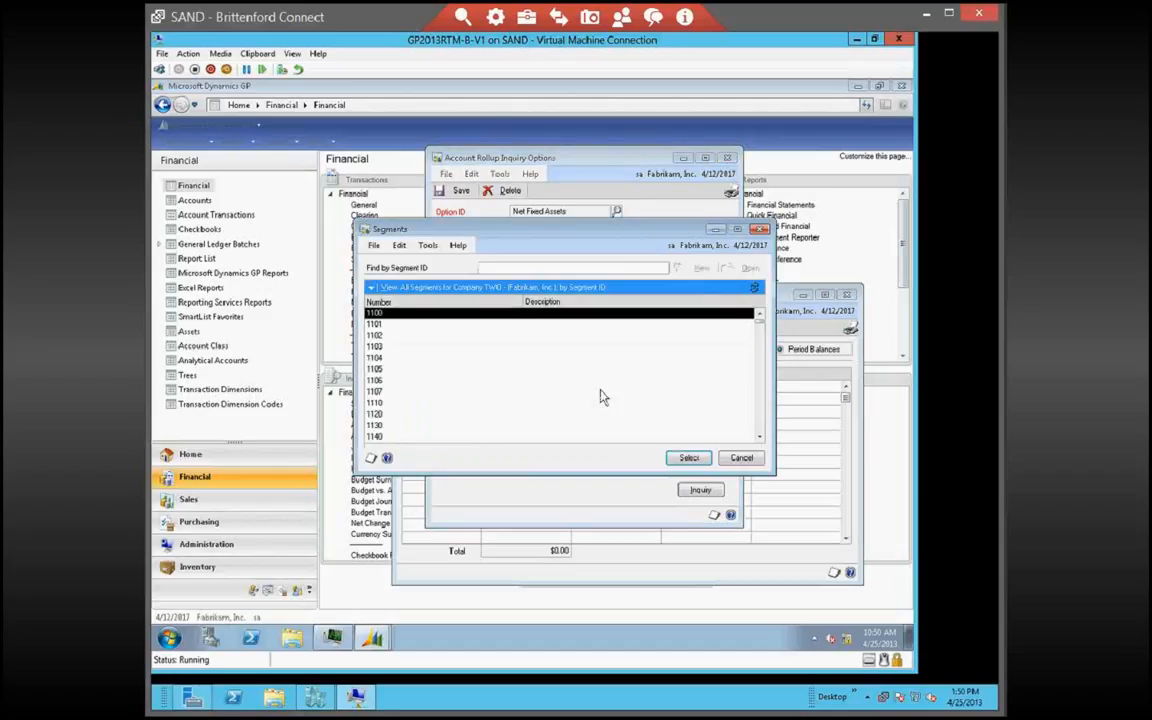
left_click(385, 403)
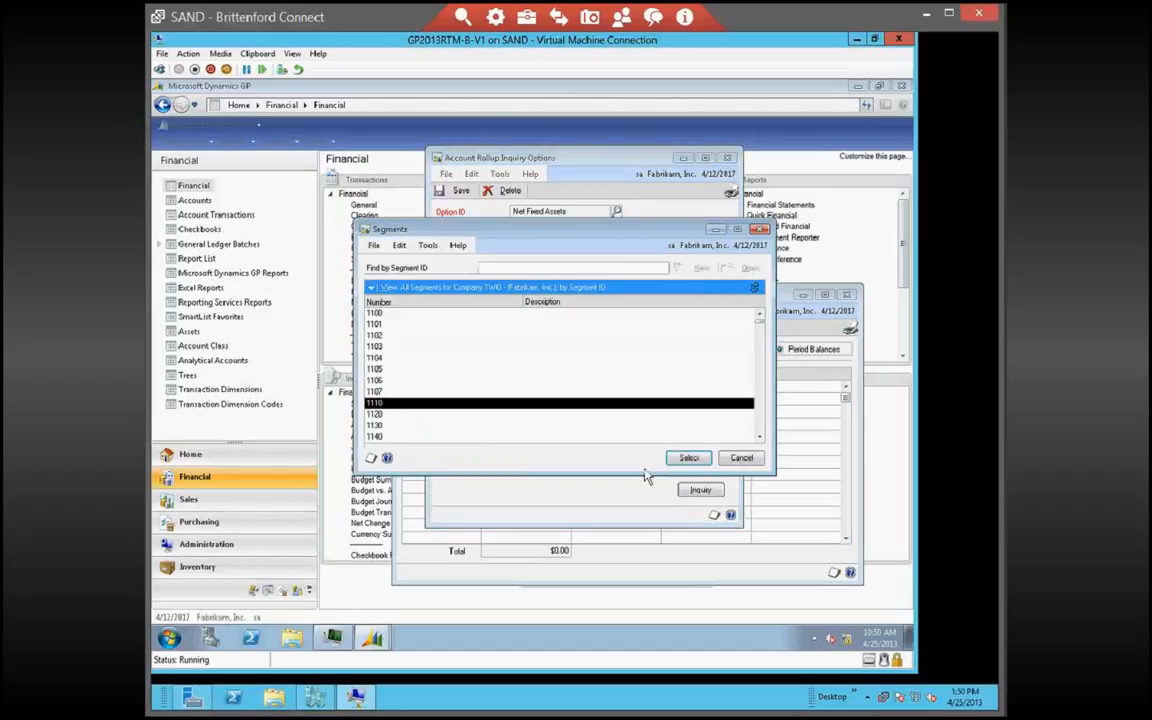
left_click(686, 458)
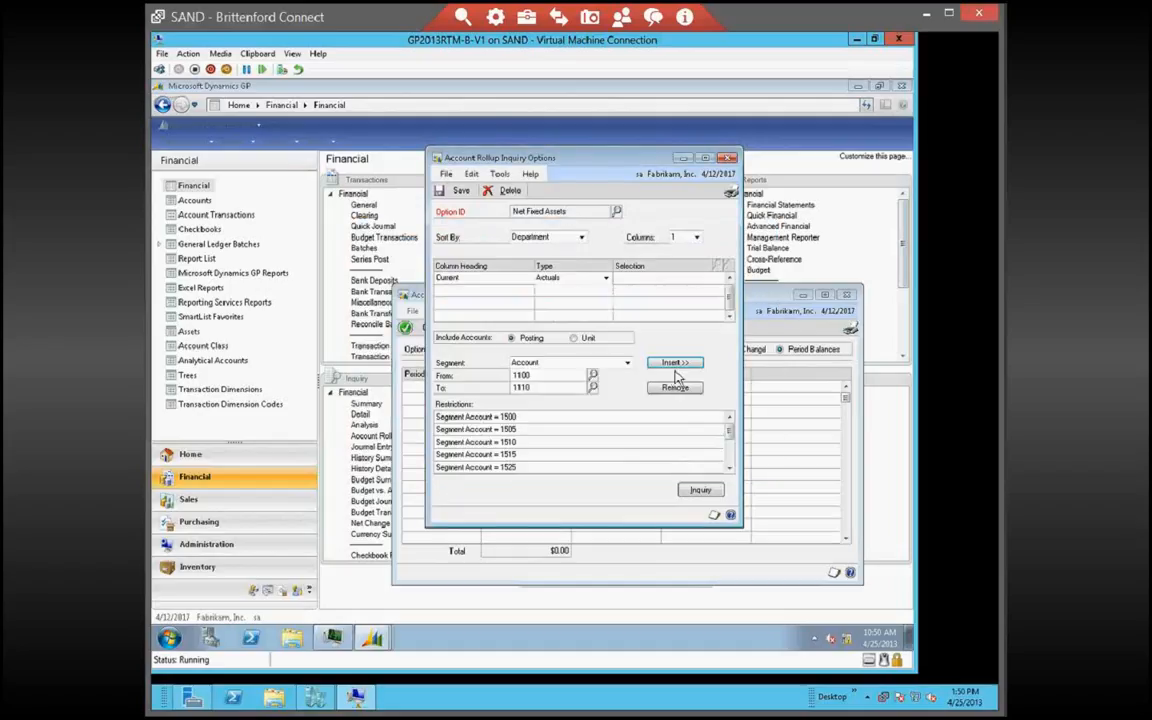
left_click(463, 190)
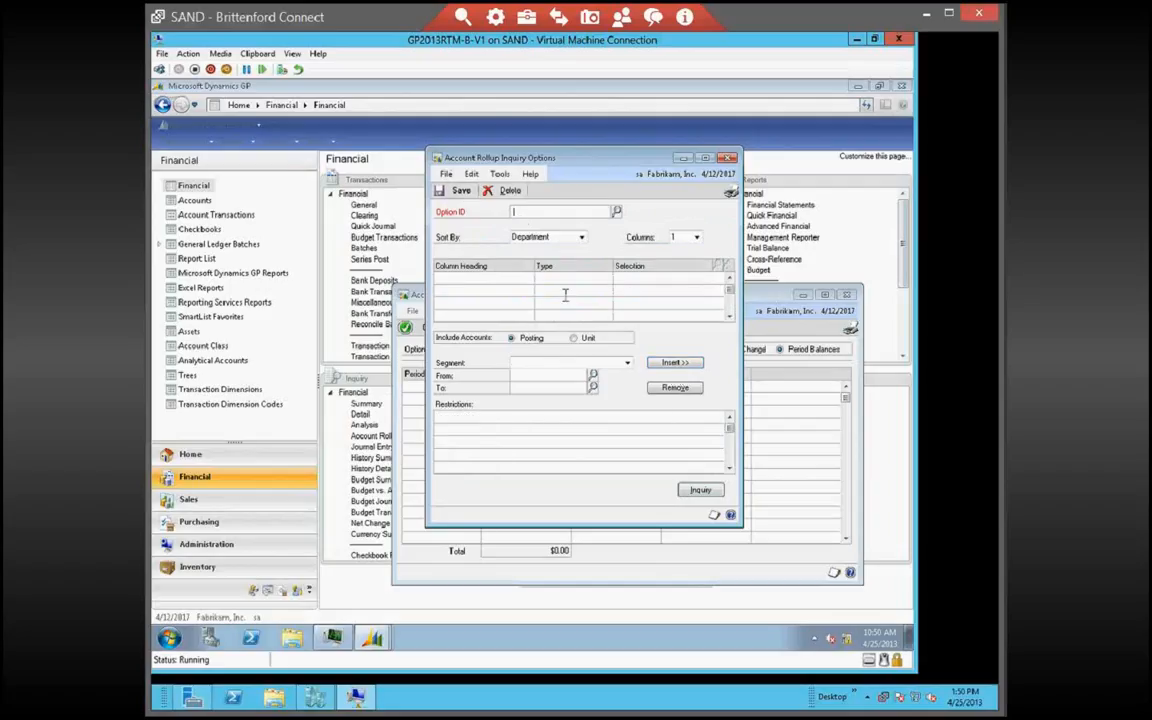
Run the inquiry on the saved Net Fixed Assets option and redisplay it for 2017
left_click(699, 492)
left_click(590, 430)
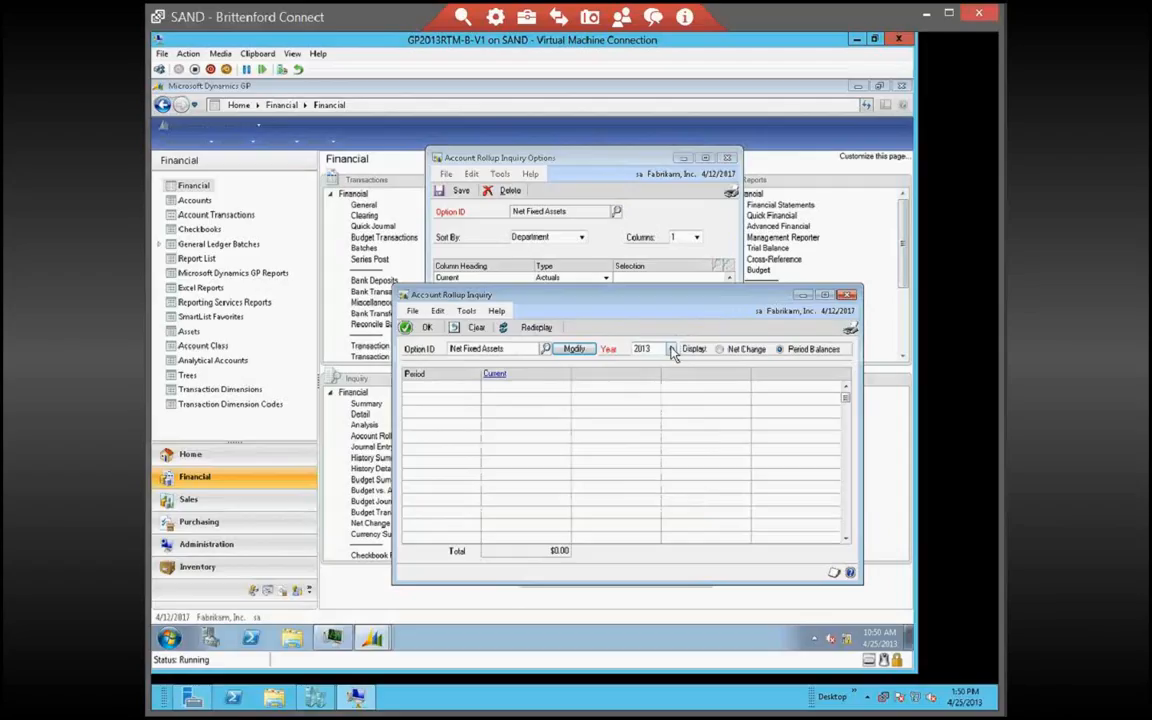
left_click(672, 350)
left_click(645, 403)
left_click(529, 329)
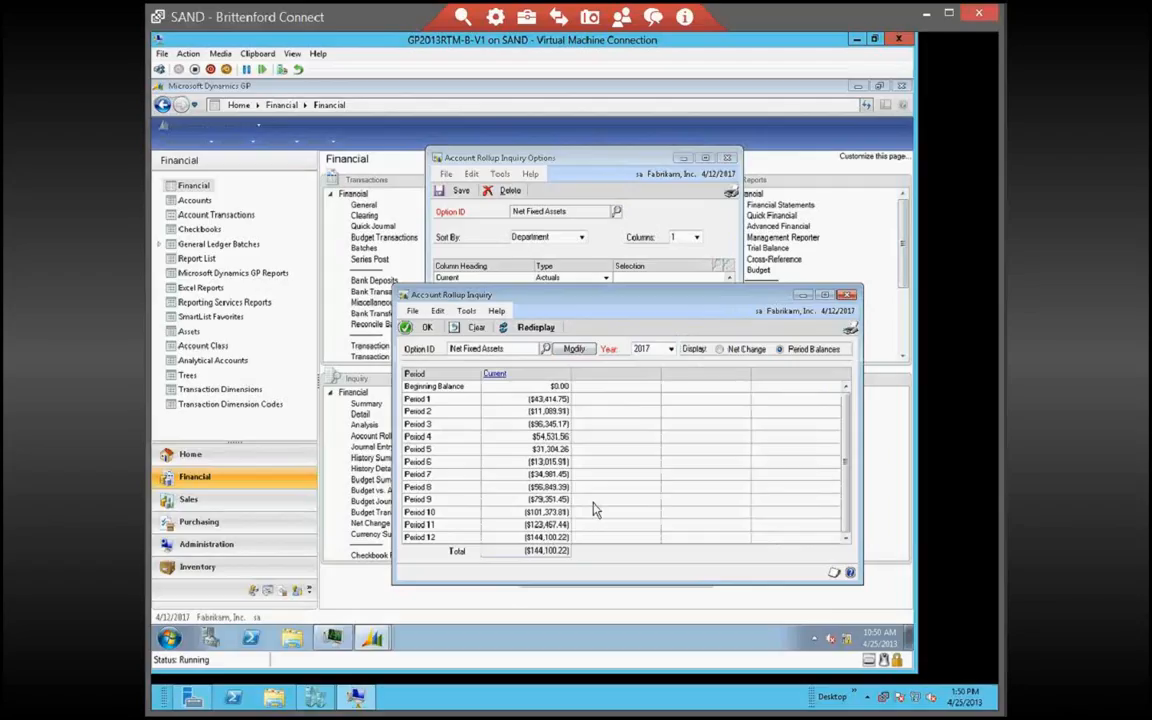
Drill into the Current column detail for Period 1, review the accounts behind the balance, and close the detail window
left_click(538, 400)
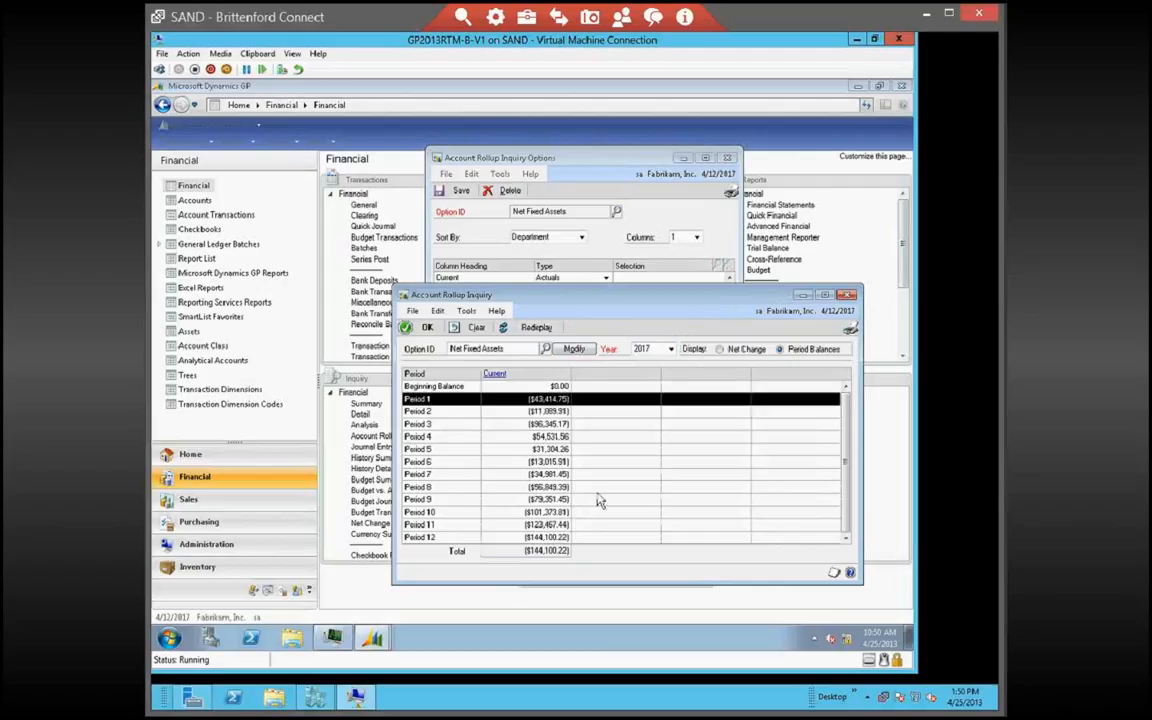
left_click(494, 376)
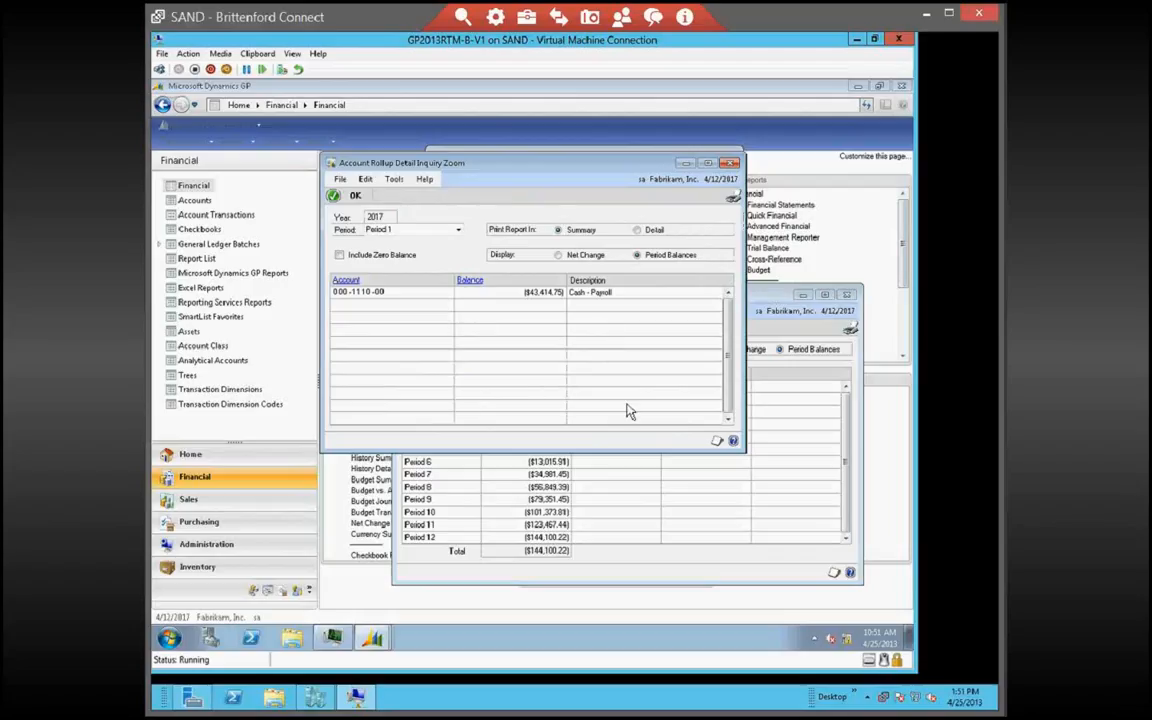
left_click(730, 163)
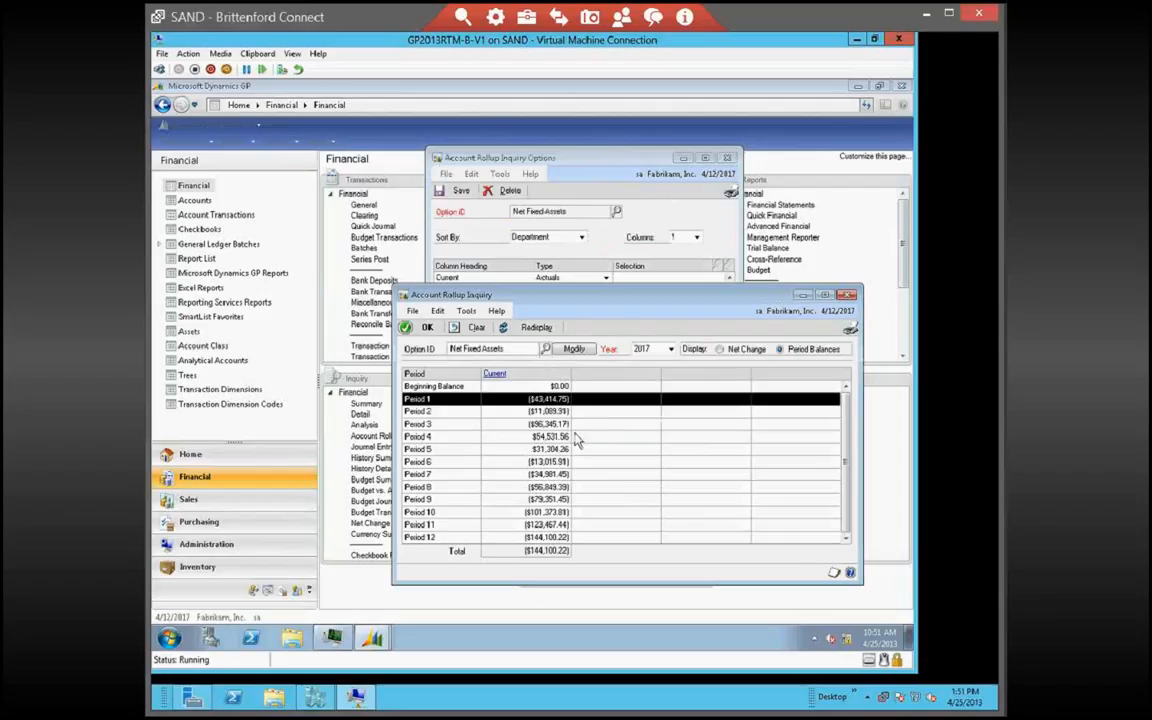
Switch the inquiry to Net Change, drill into the Current column detail, and open the Cash - Payroll account's maintenance record
left_click(738, 349)
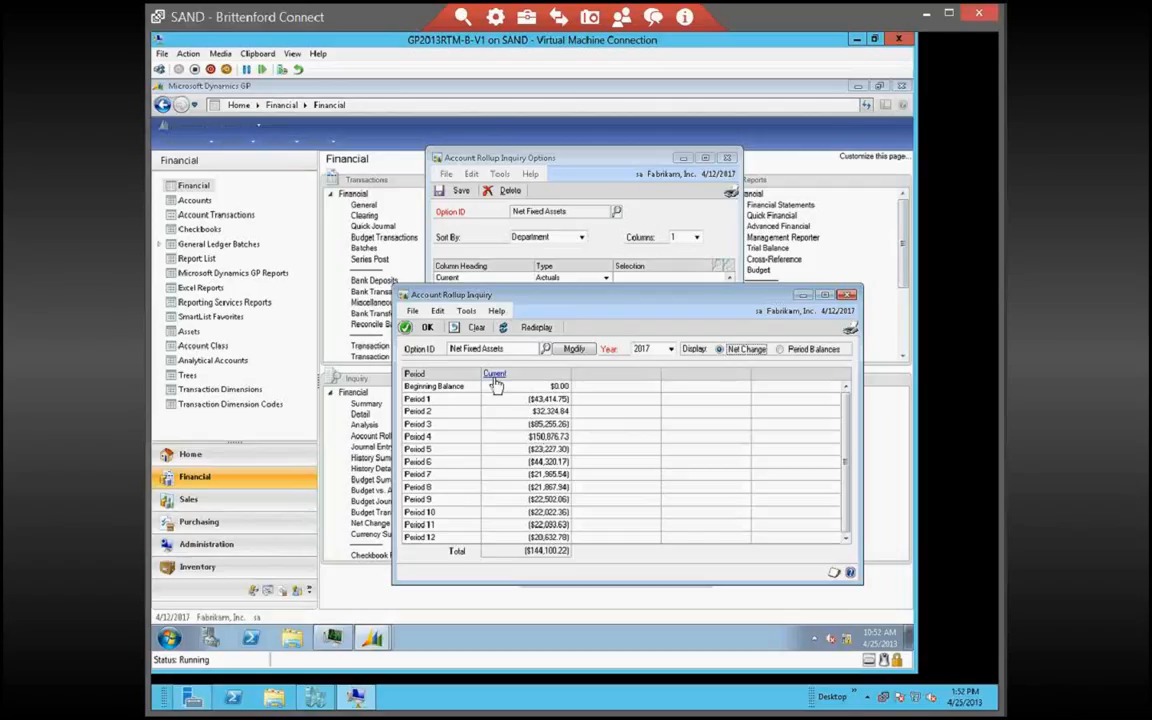
left_click(492, 378)
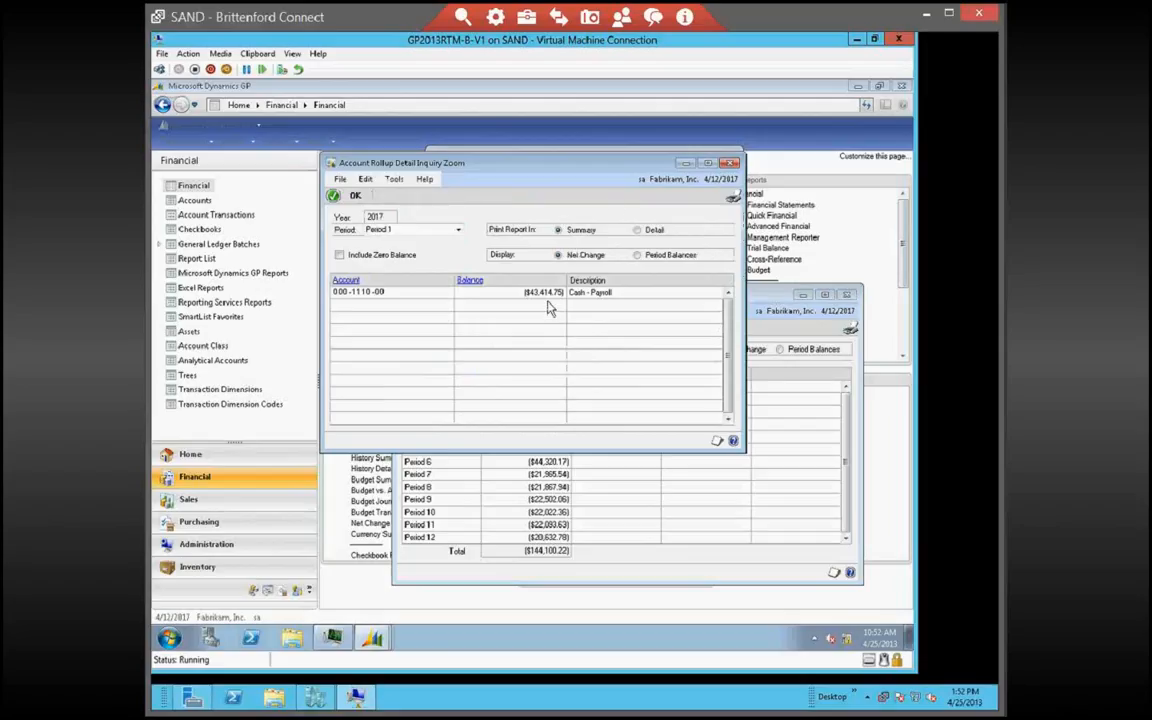
left_click(340, 291)
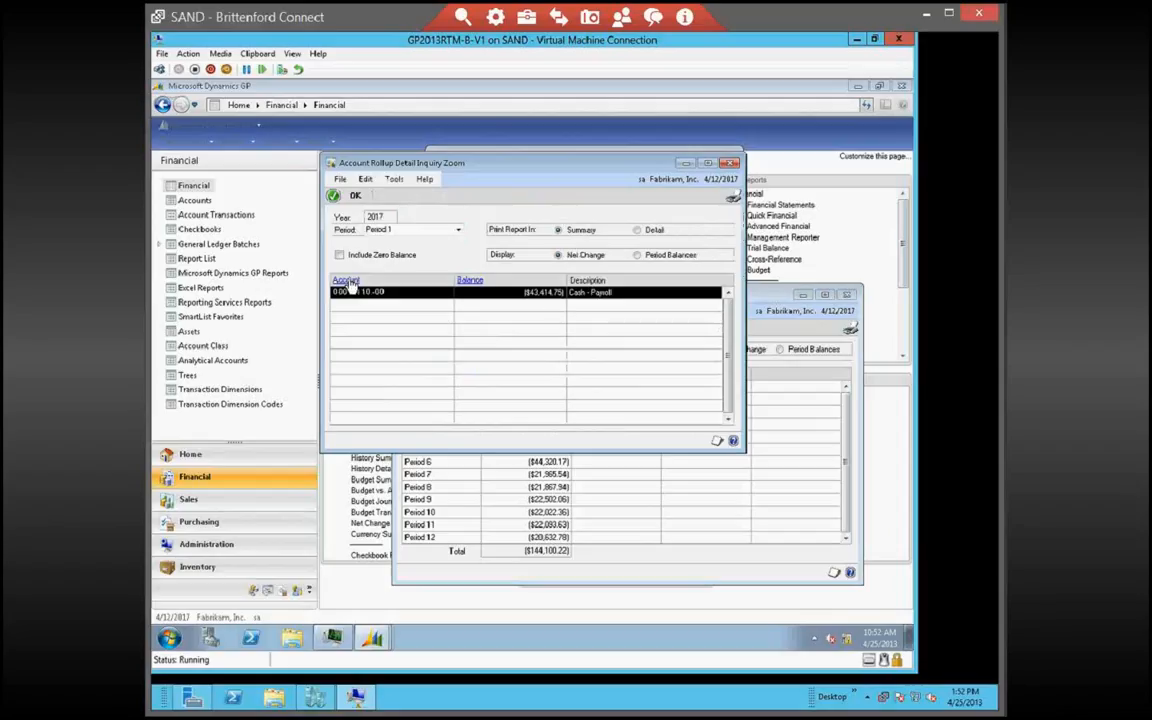
double_click(349, 291)
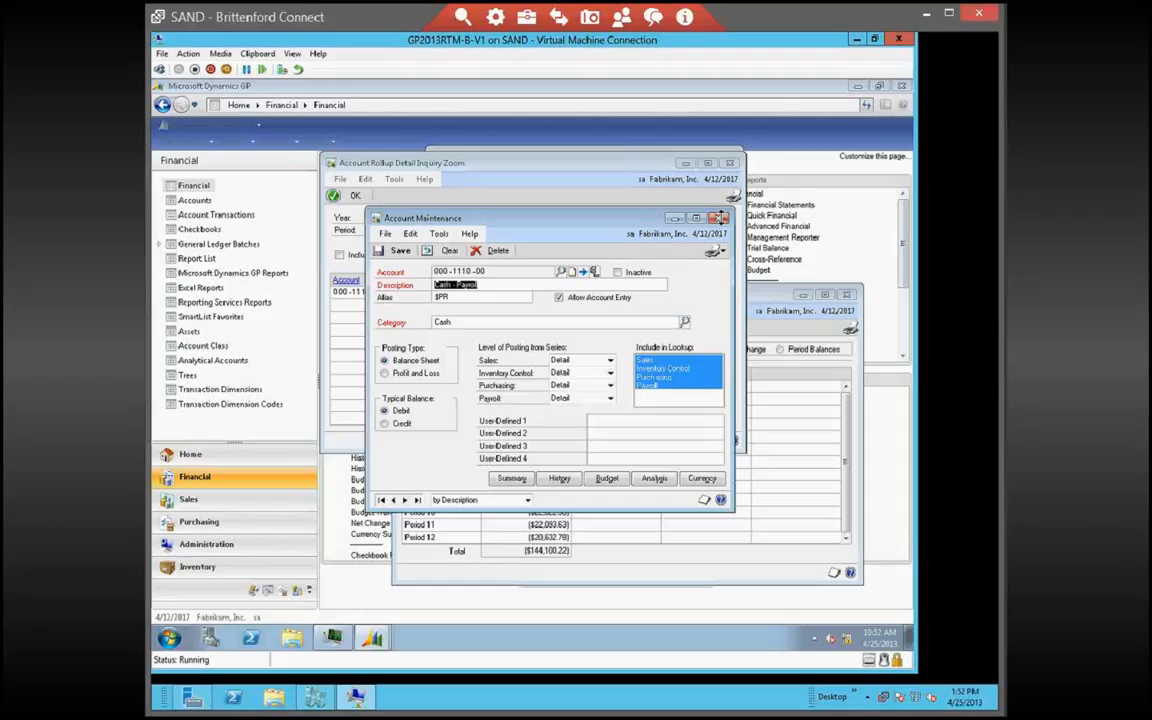
Close the Cash - Payroll account record and drill from its balance through journal entry 2,559 to the originating payroll check
left_click(721, 218)
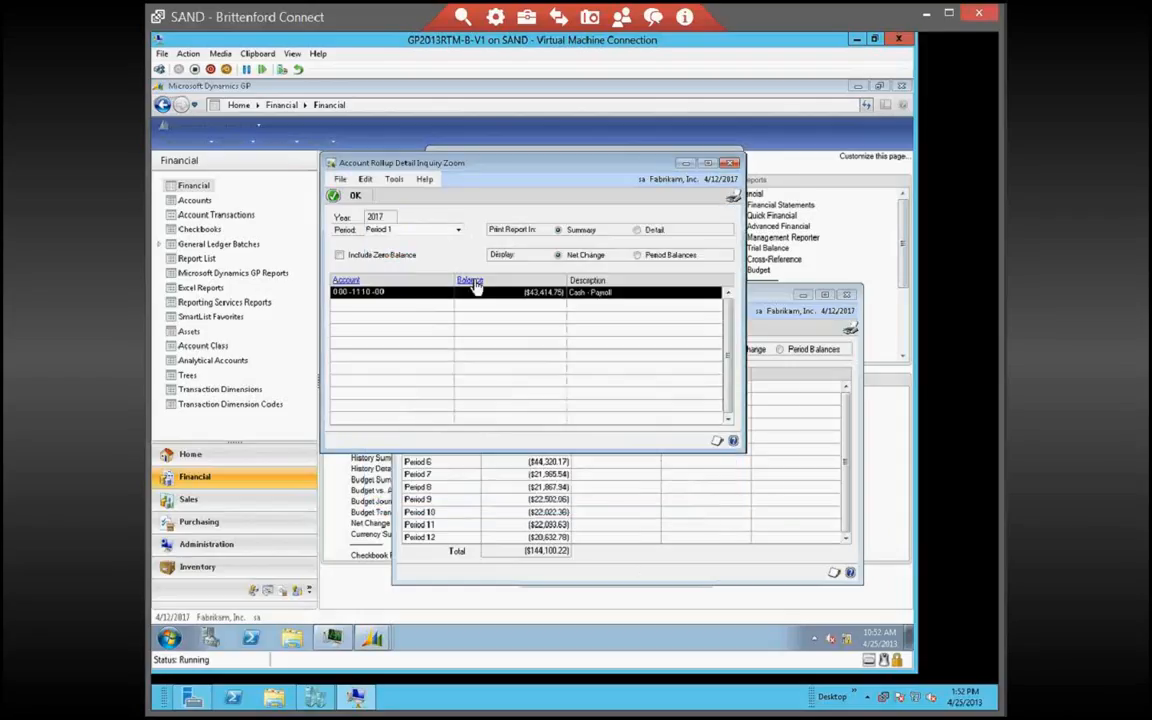
left_click(474, 283)
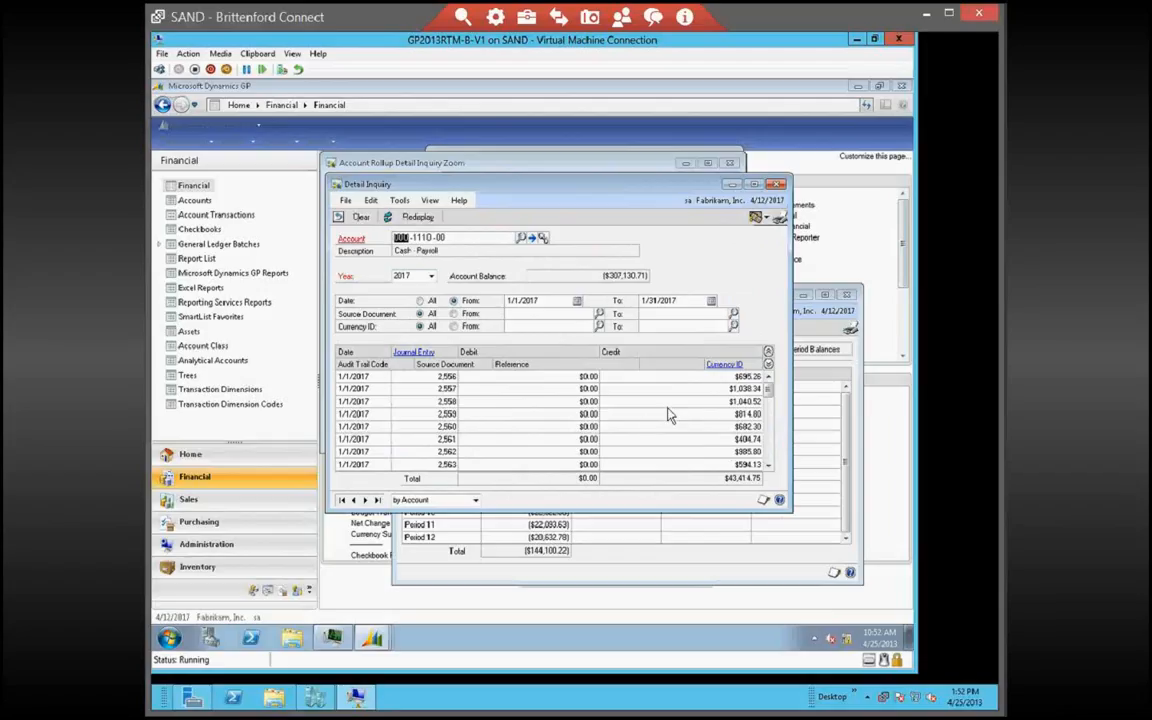
left_click(515, 414)
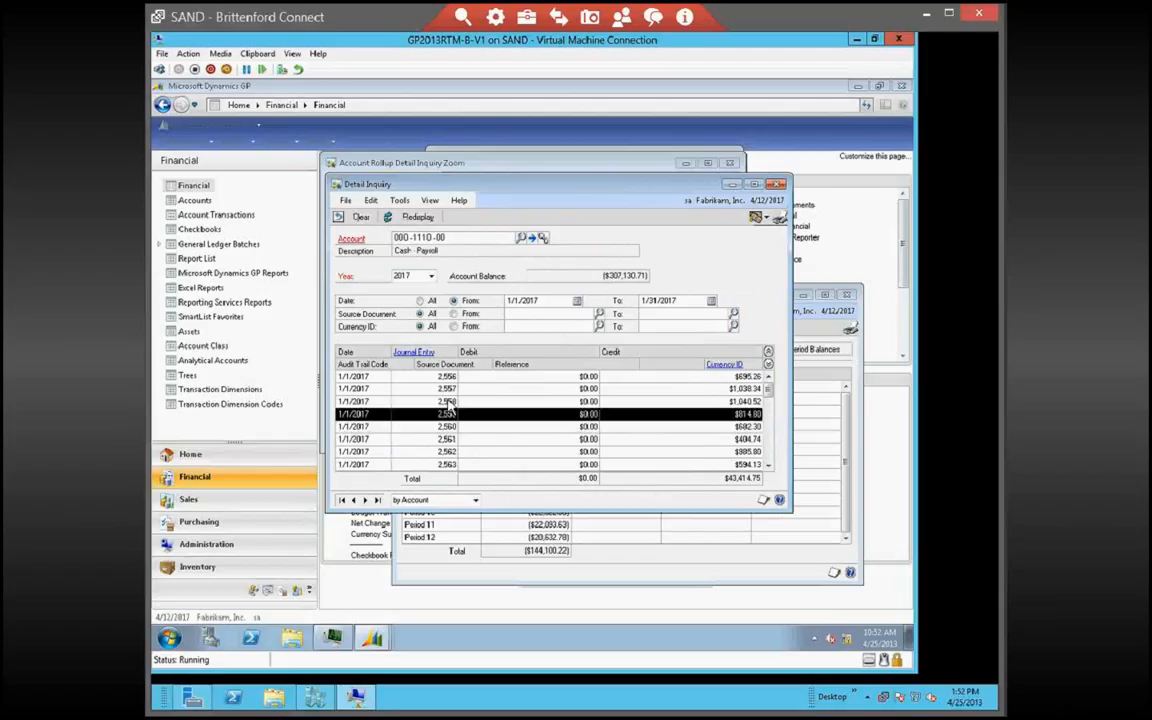
left_click(414, 356)
left_click(596, 330)
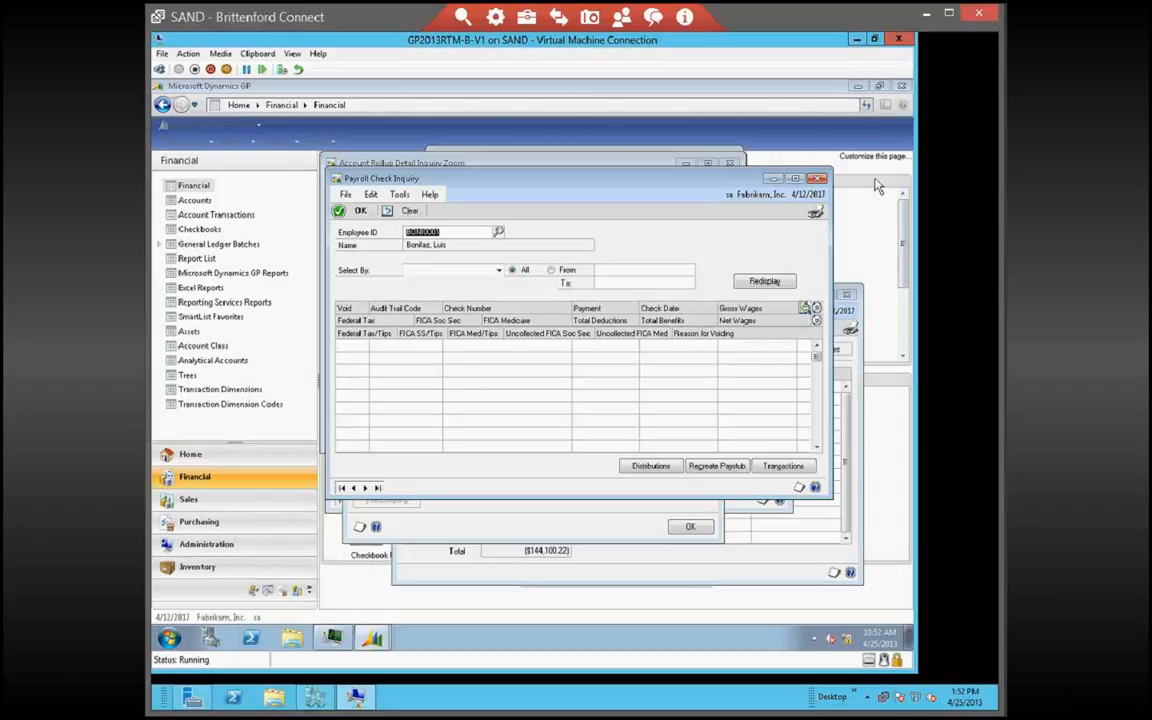
Close the payroll check, journal entry and account detail windows, and exit the account rollup inquiry
left_click(818, 180)
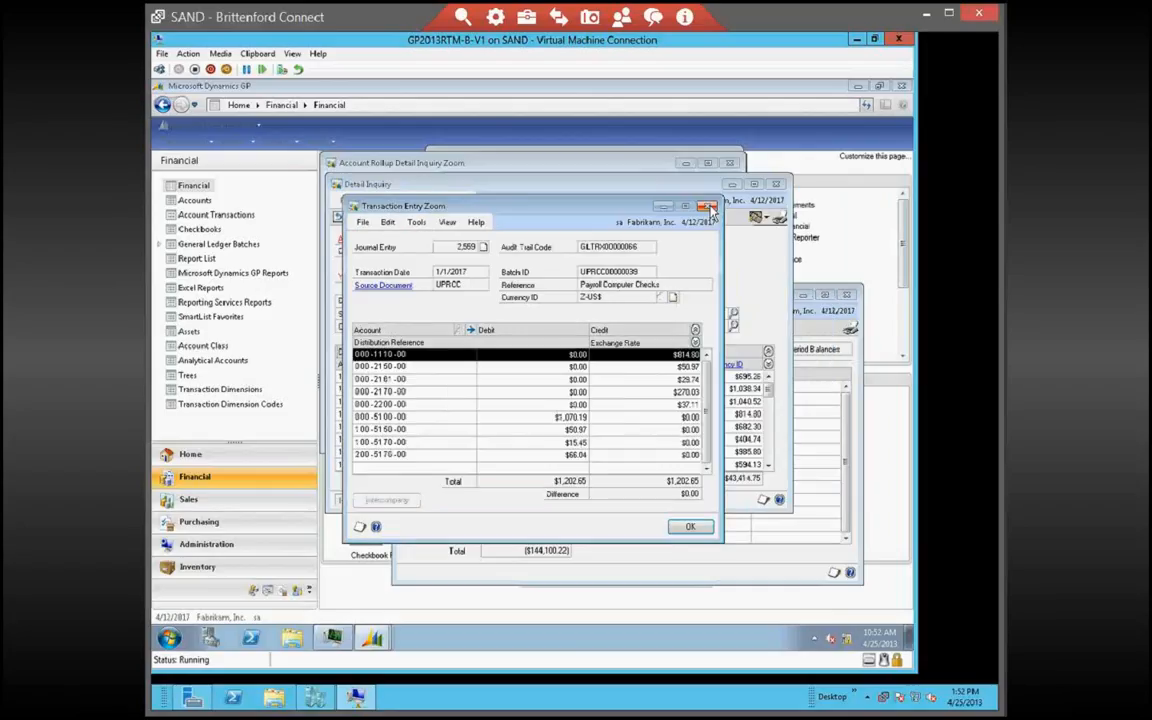
left_click(708, 207)
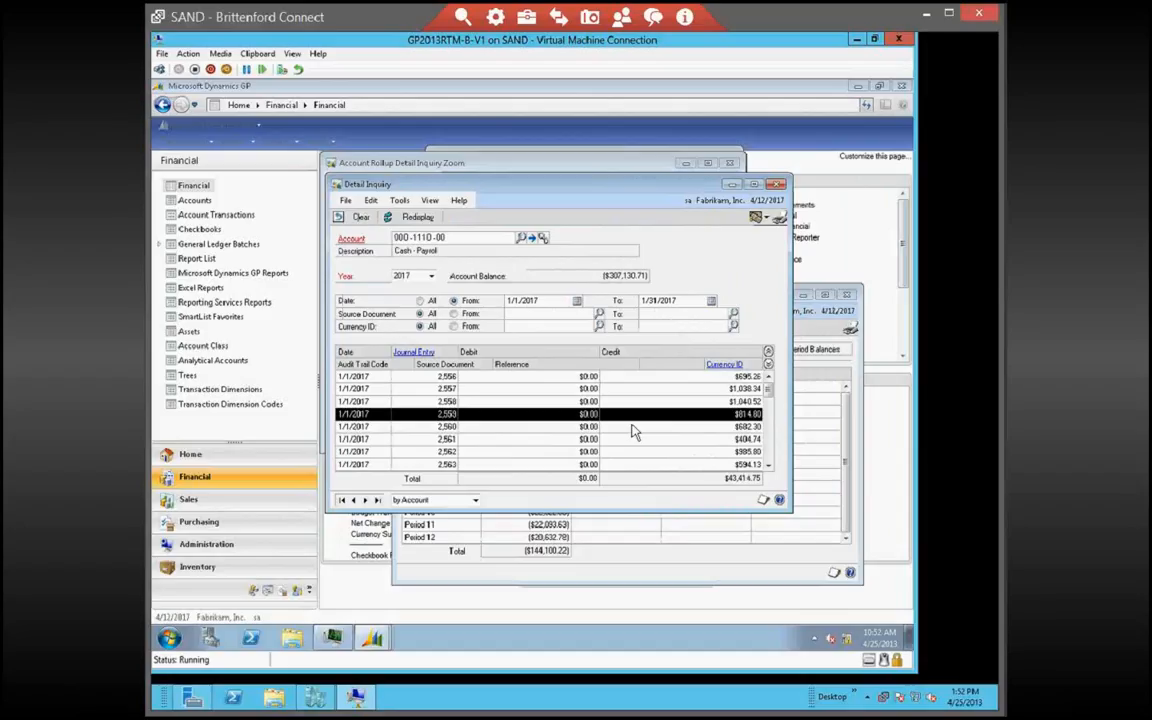
left_click(776, 185)
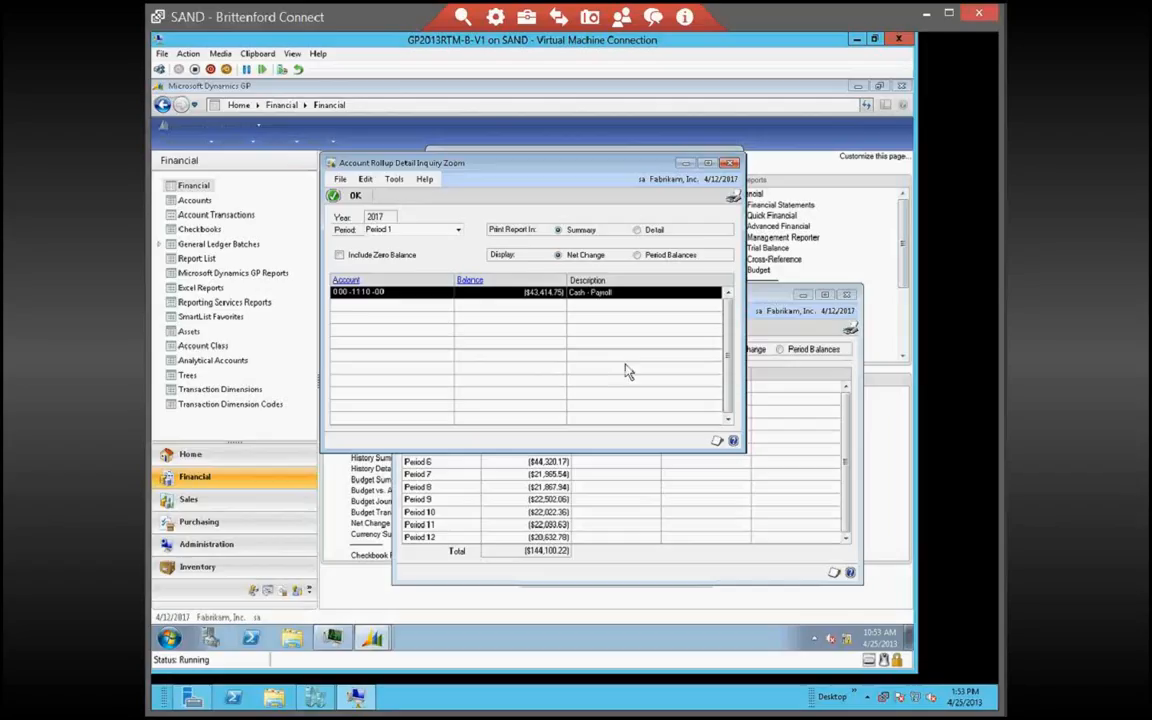
left_click(732, 164)
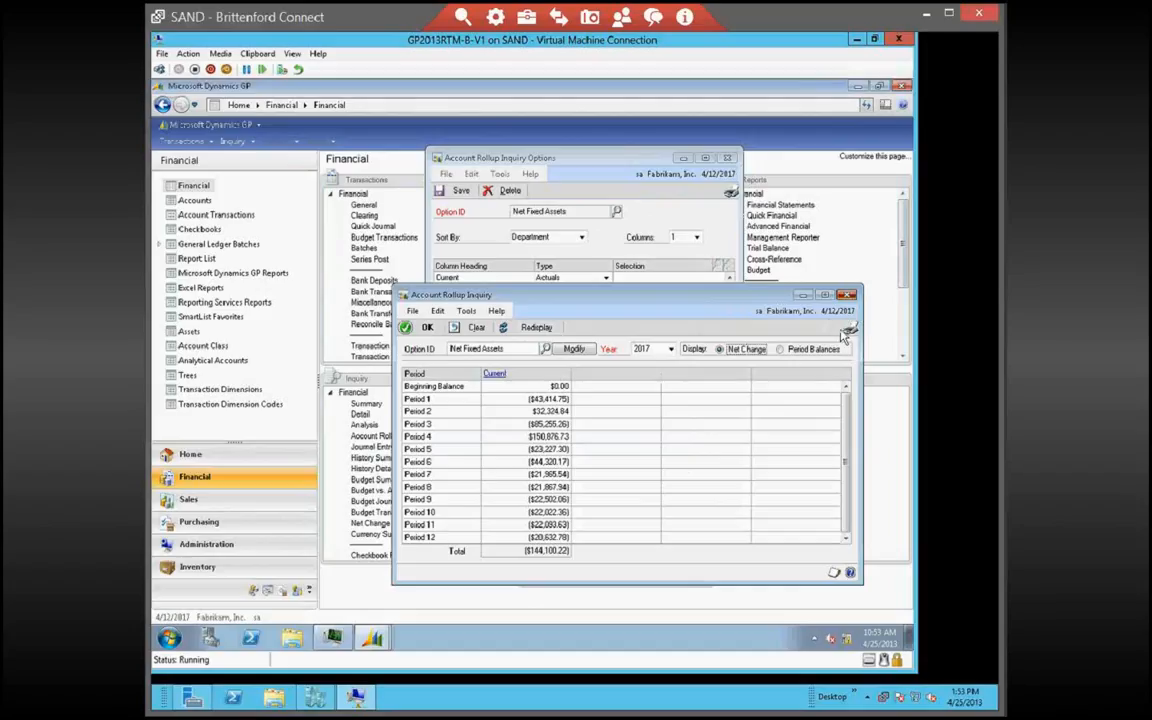
left_click(847, 296)
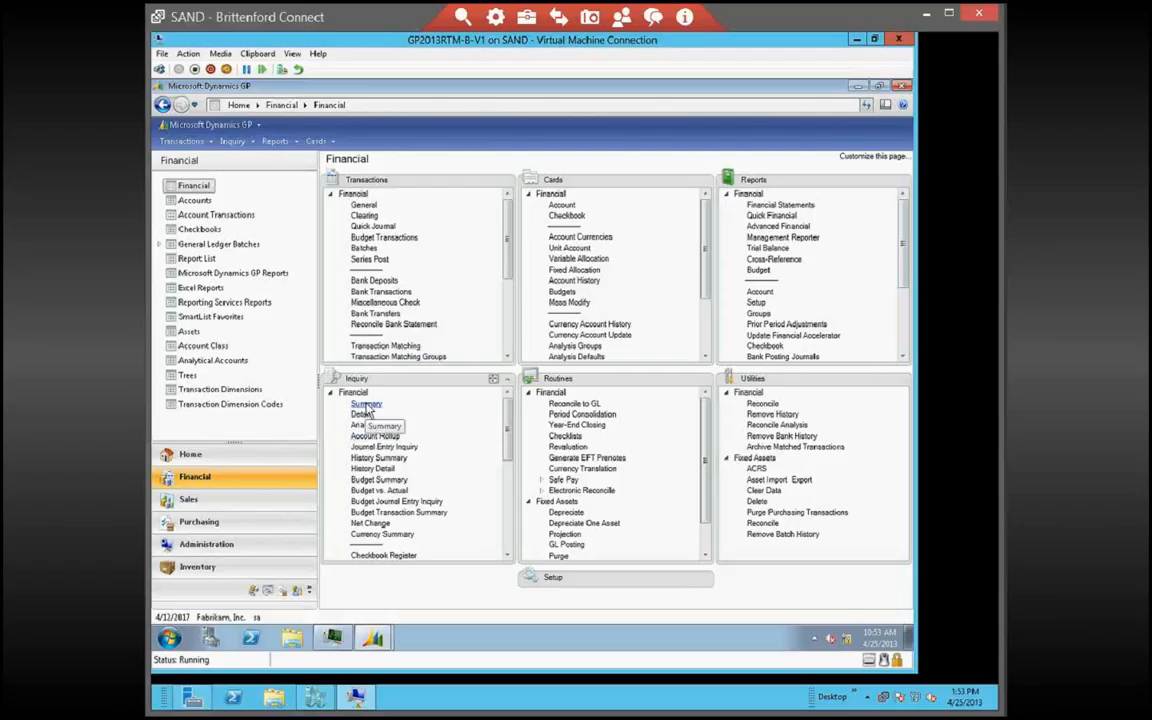
Open a financial Summary Inquiry and select the 000-5100-00 Salaries and Wages account by searching descriptions for "salar"
left_click(366, 405)
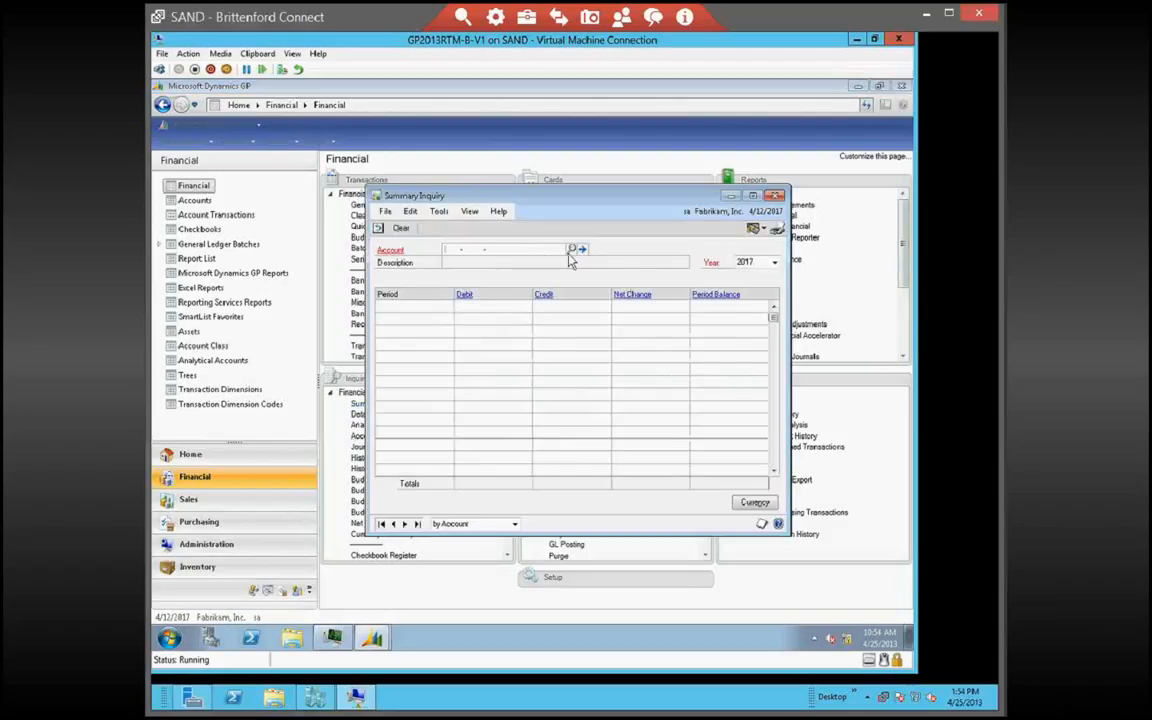
left_click(572, 252)
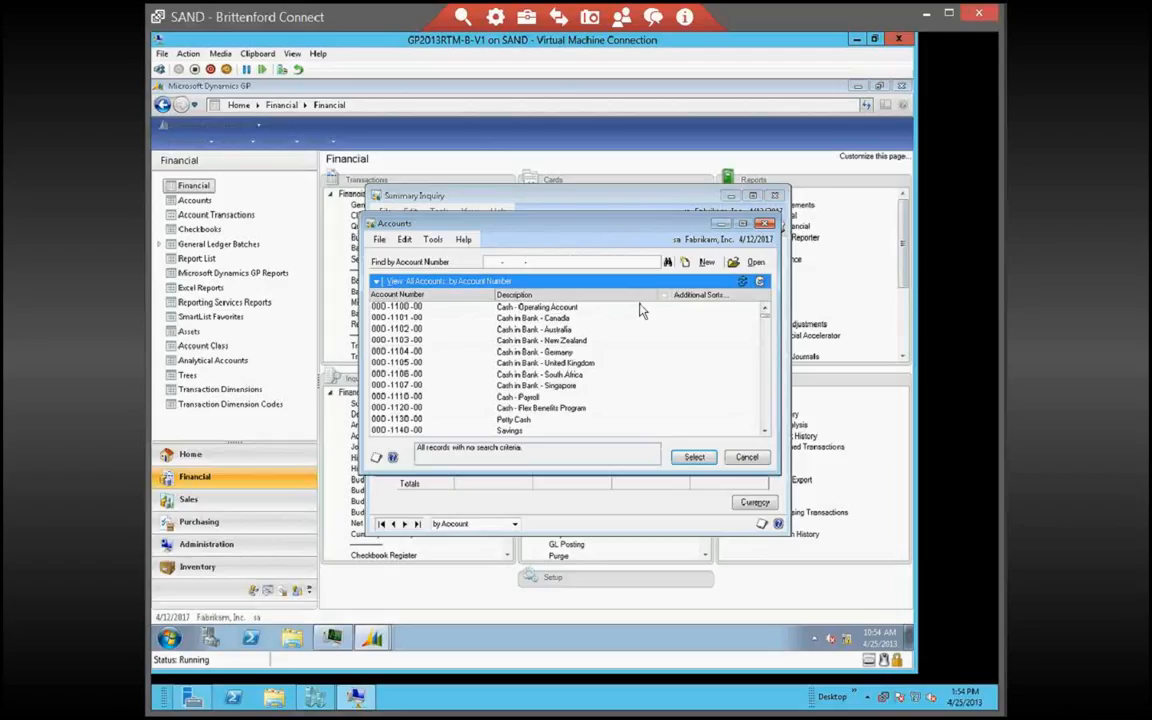
left_click(520, 294)
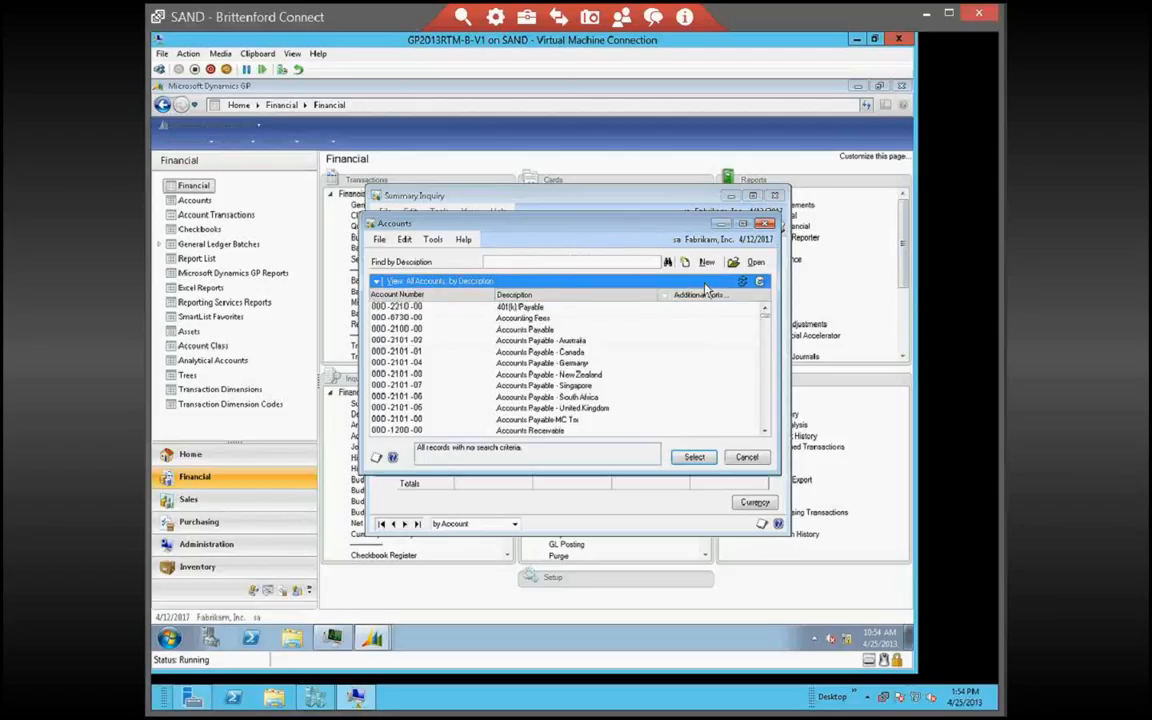
type("salar")
key("Return")
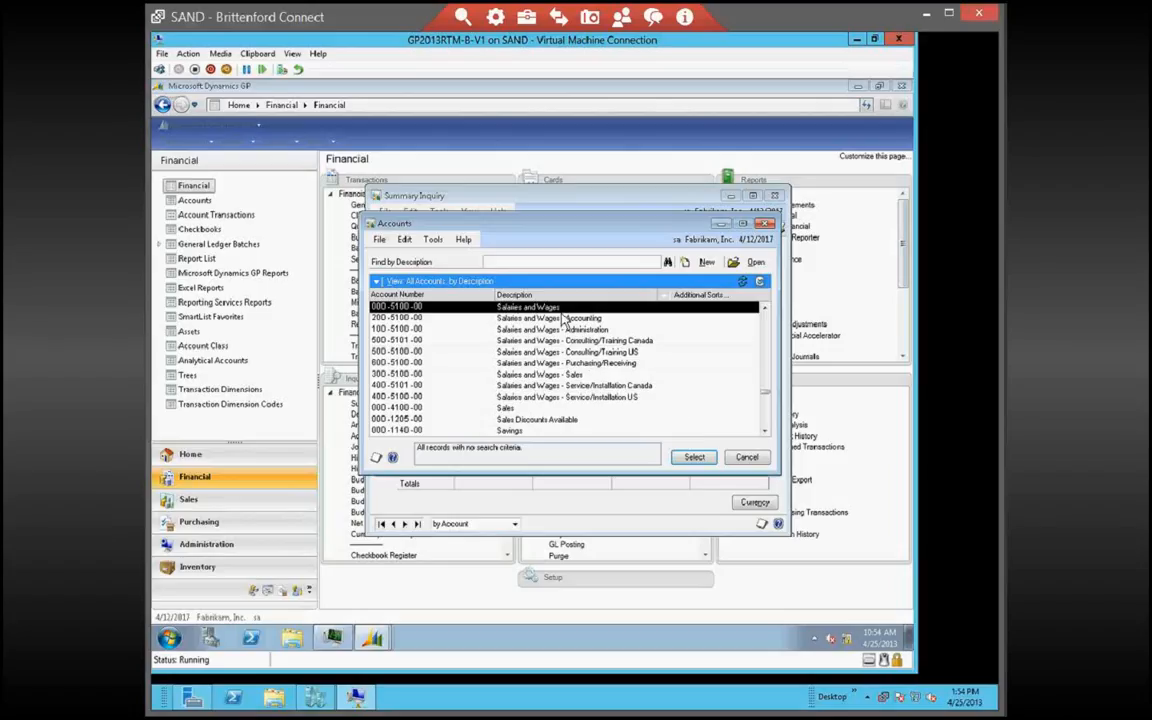
left_click(694, 457)
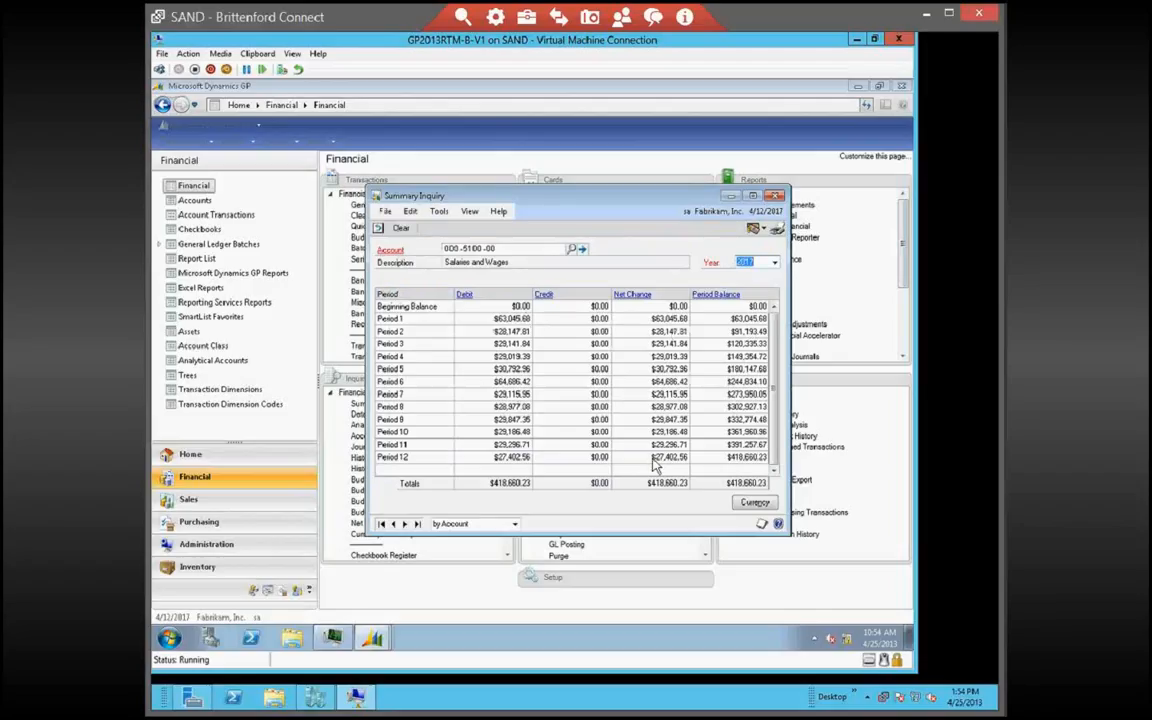
Browse the summaries of the following accounts, return to Salaries and Wages, and view the available browse sort orders
left_click(660, 319)
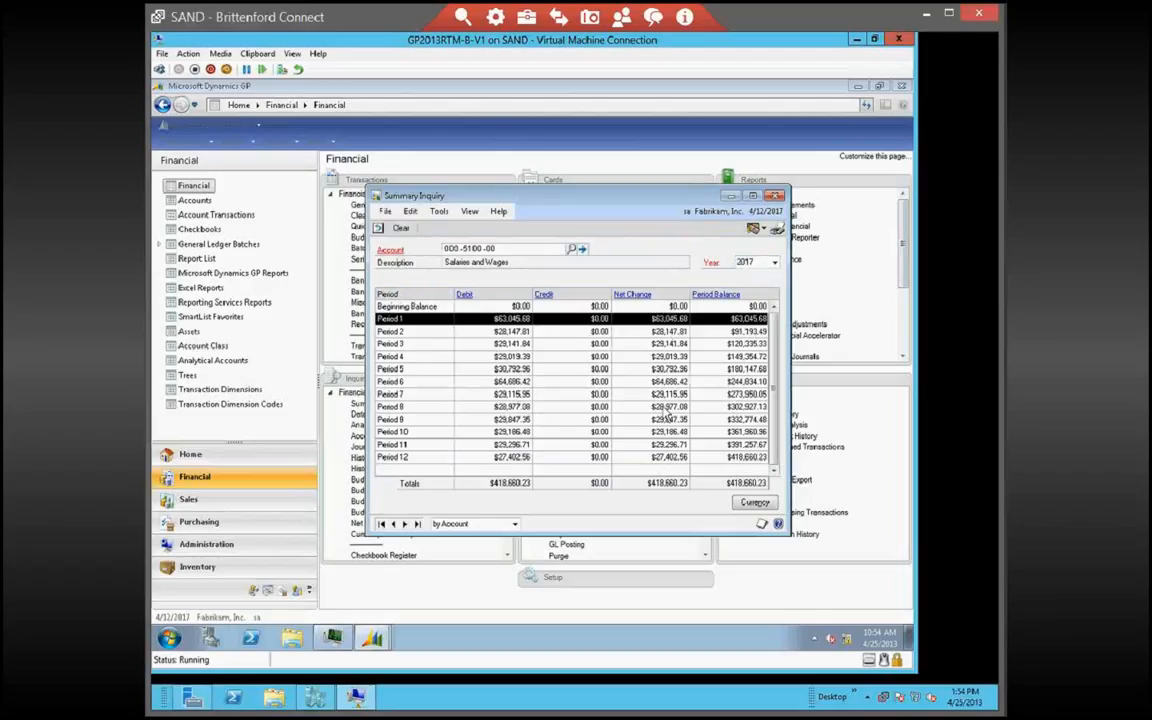
left_click(405, 524)
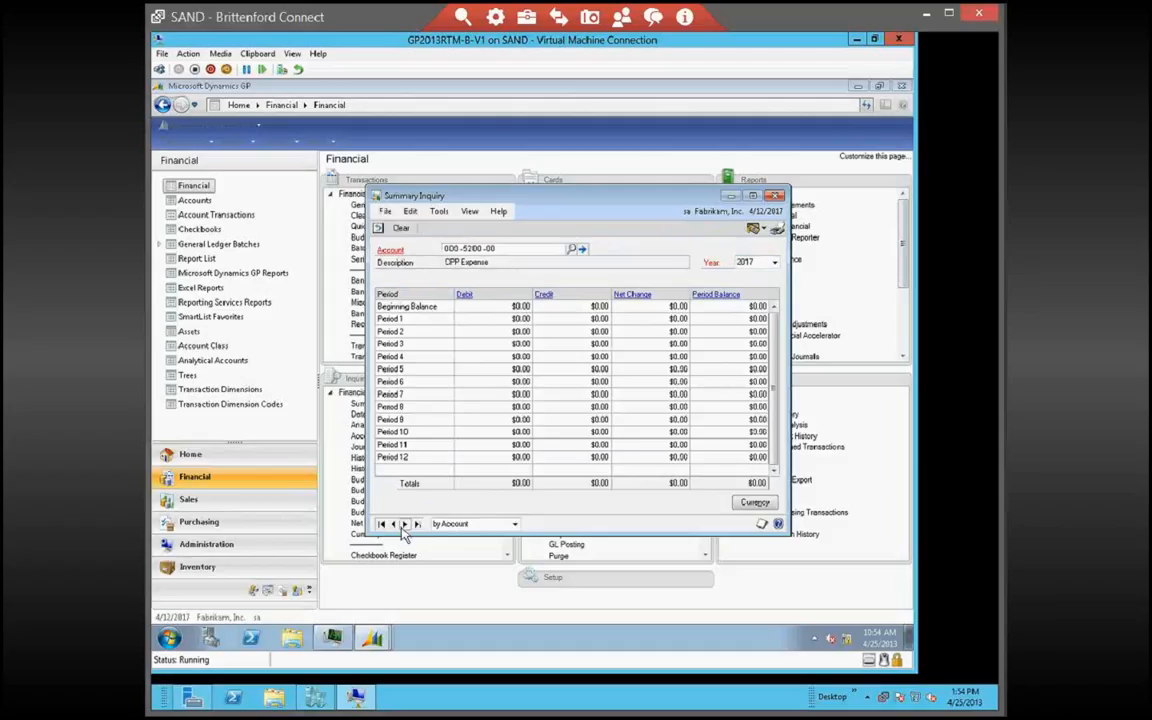
left_click(405, 525)
left_click(393, 525)
left_click(394, 526)
left_click(395, 526)
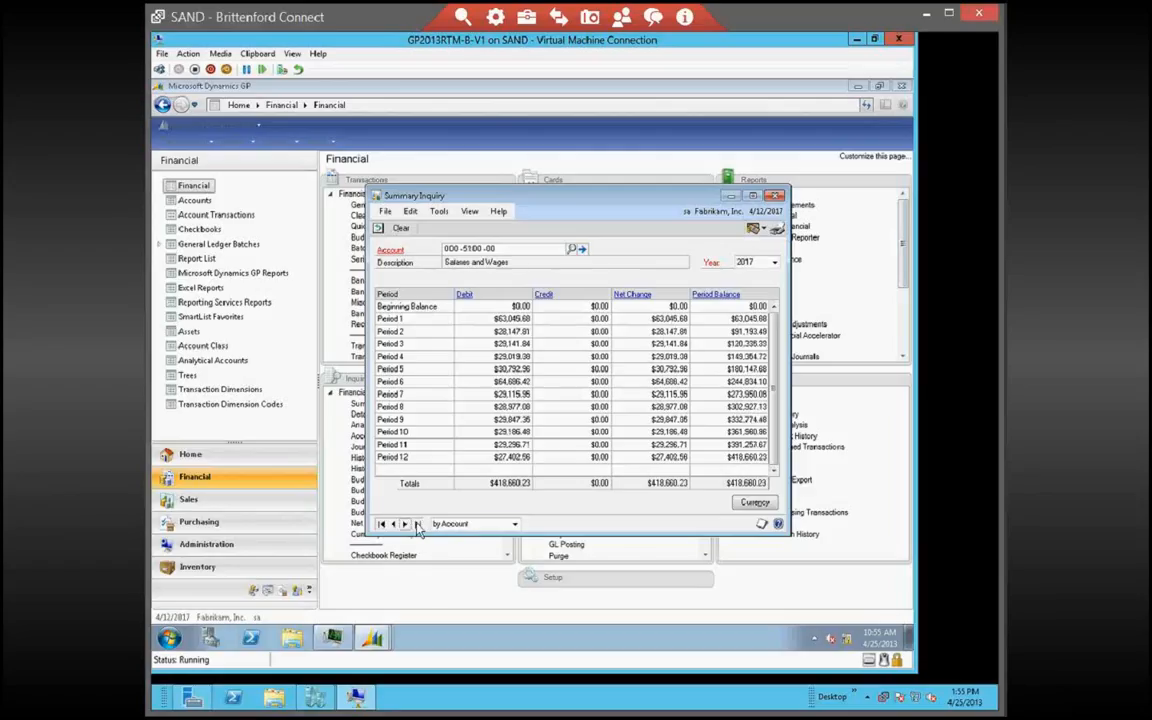
left_click(448, 524)
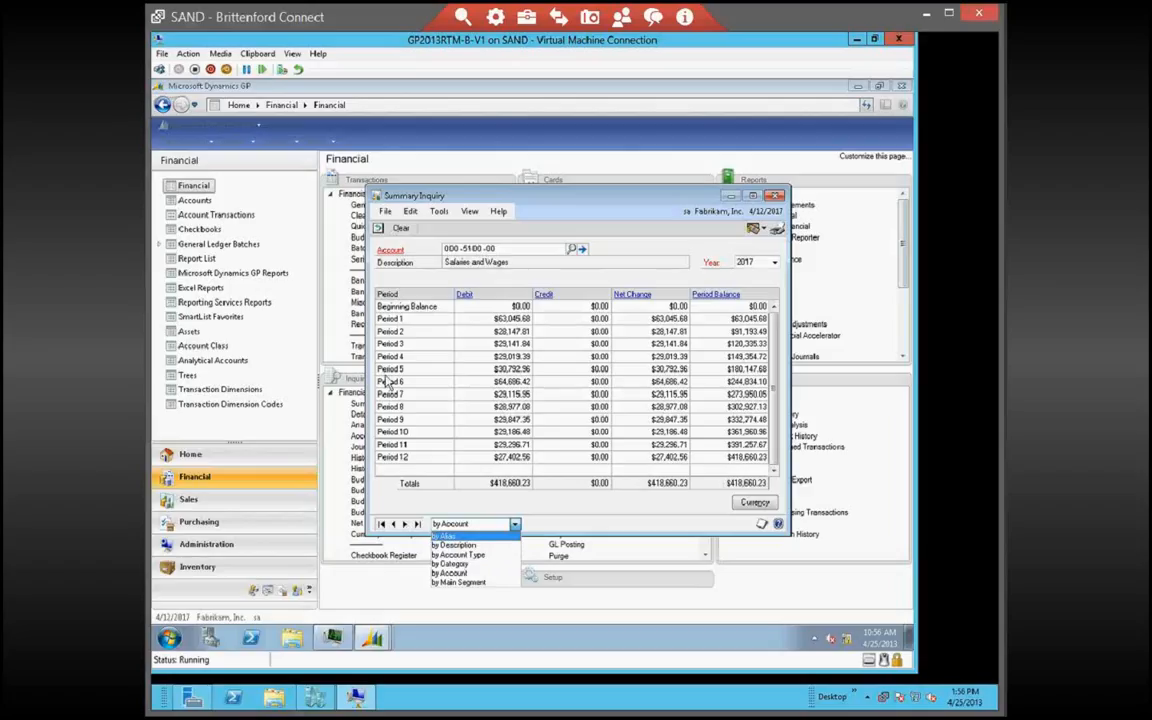
Print the Salaries and Wages summary inquiry report to the screen and review all its columns
left_click(778, 231)
left_click(777, 230)
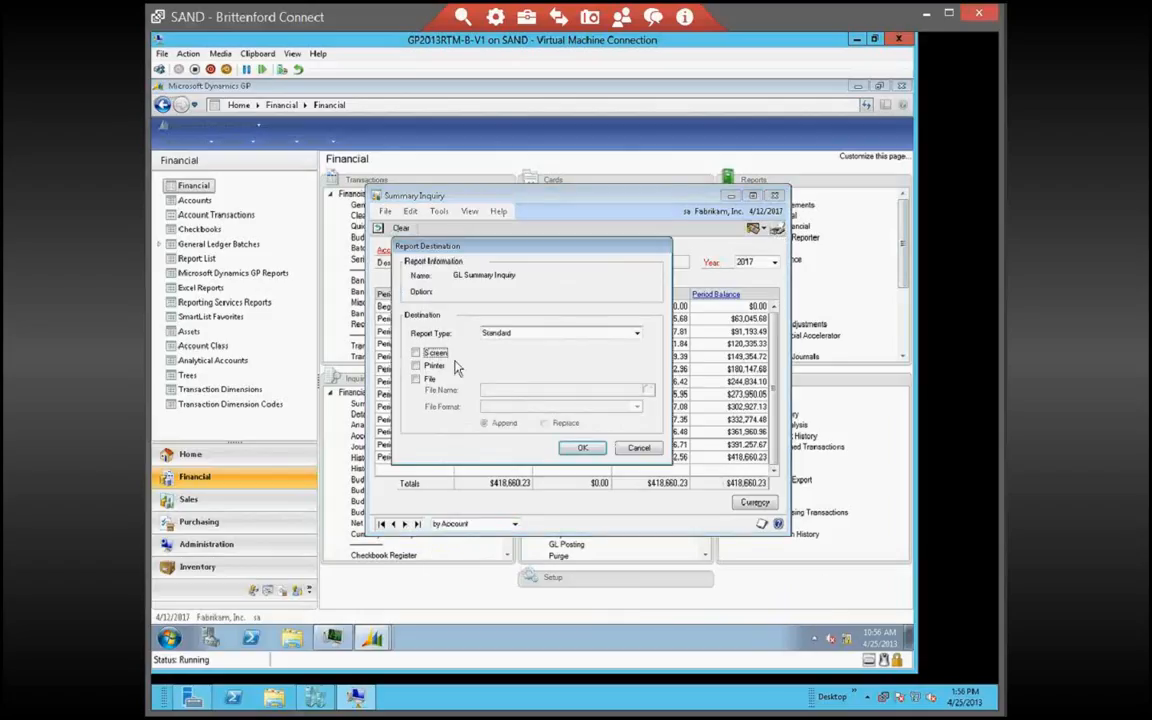
left_click(436, 353)
left_click(590, 451)
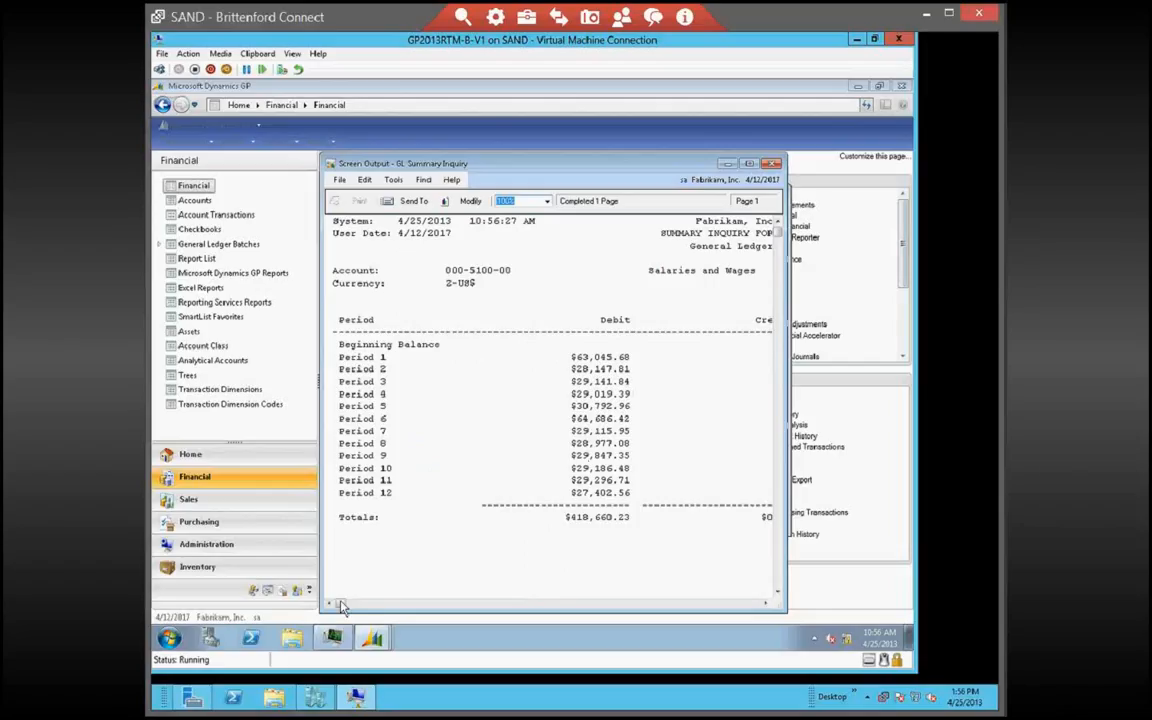
left_click_drag(341, 606, 560, 604)
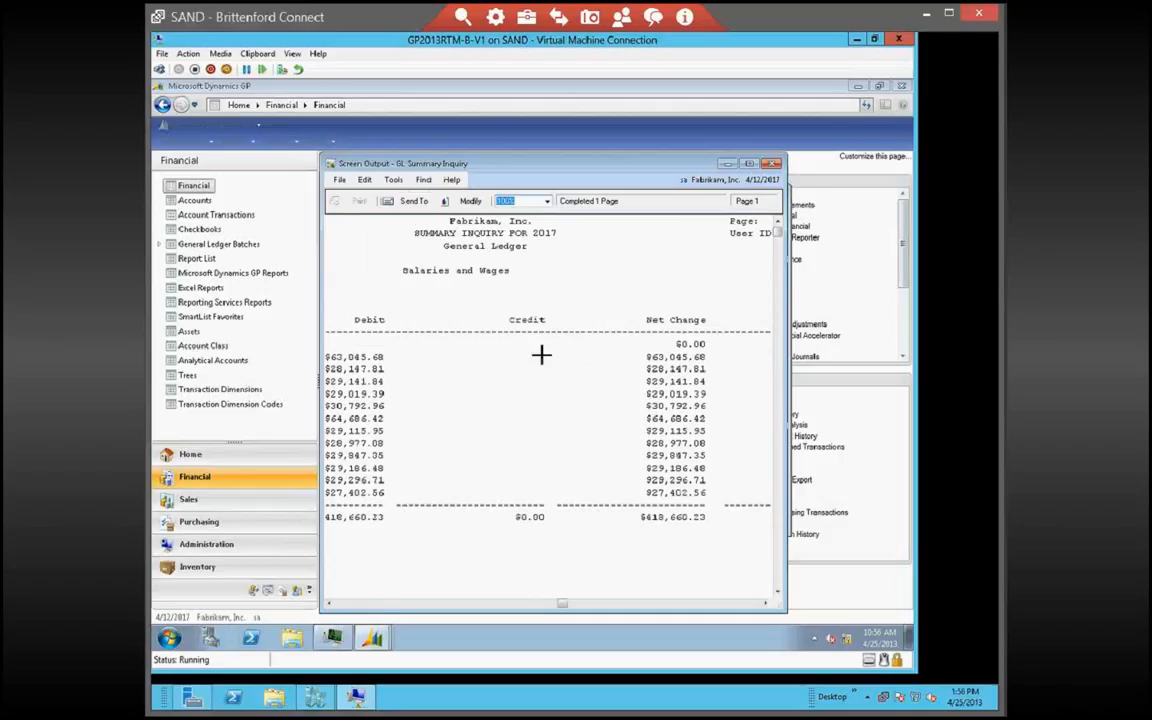
left_click(689, 605)
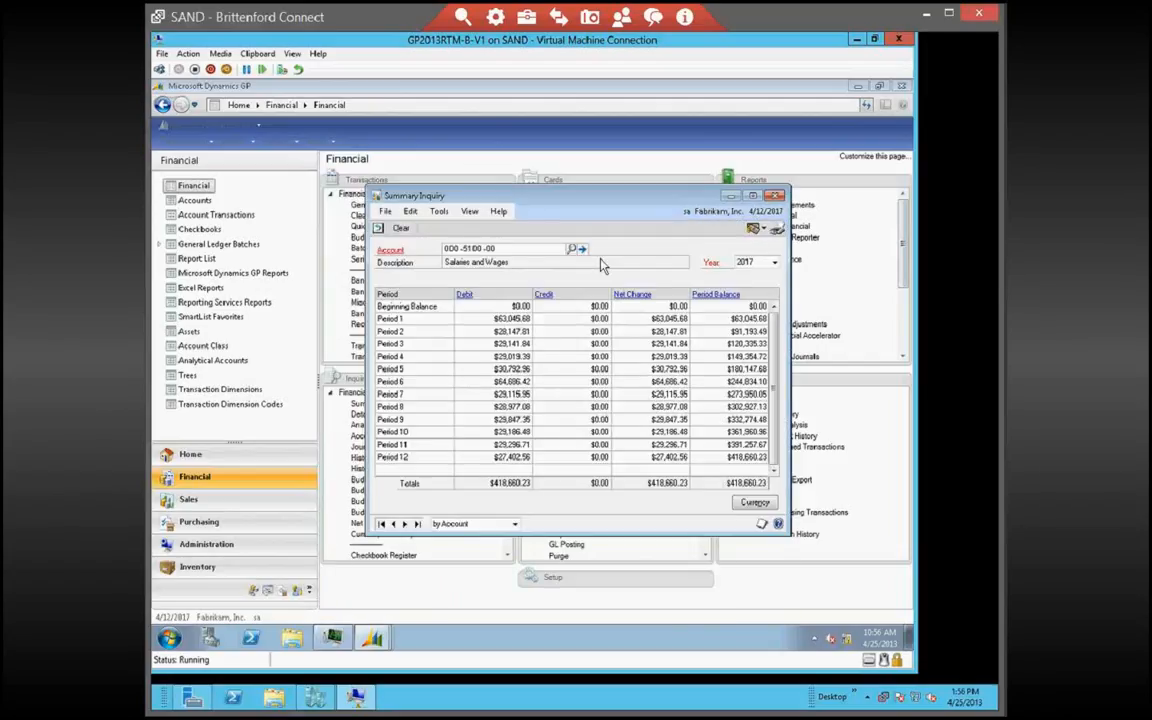
Try to send the Salaries and Wages summary inquiry report to the printer
key("ctrl+p")
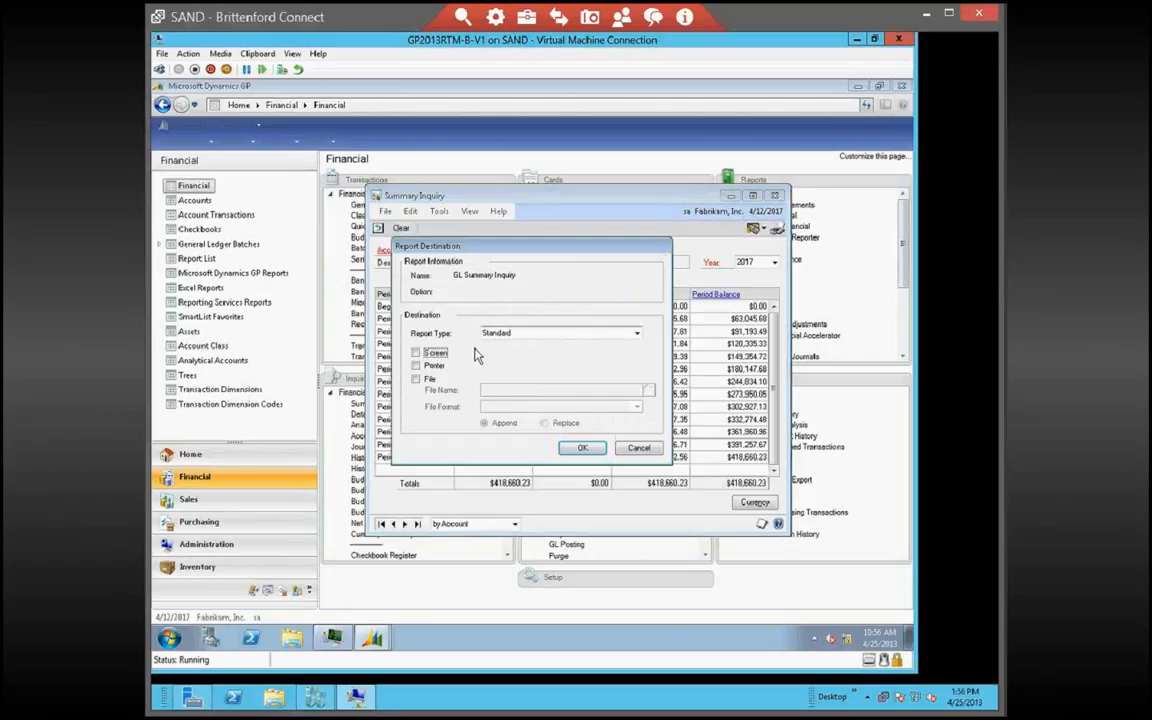
left_click(416, 365)
left_click(586, 450)
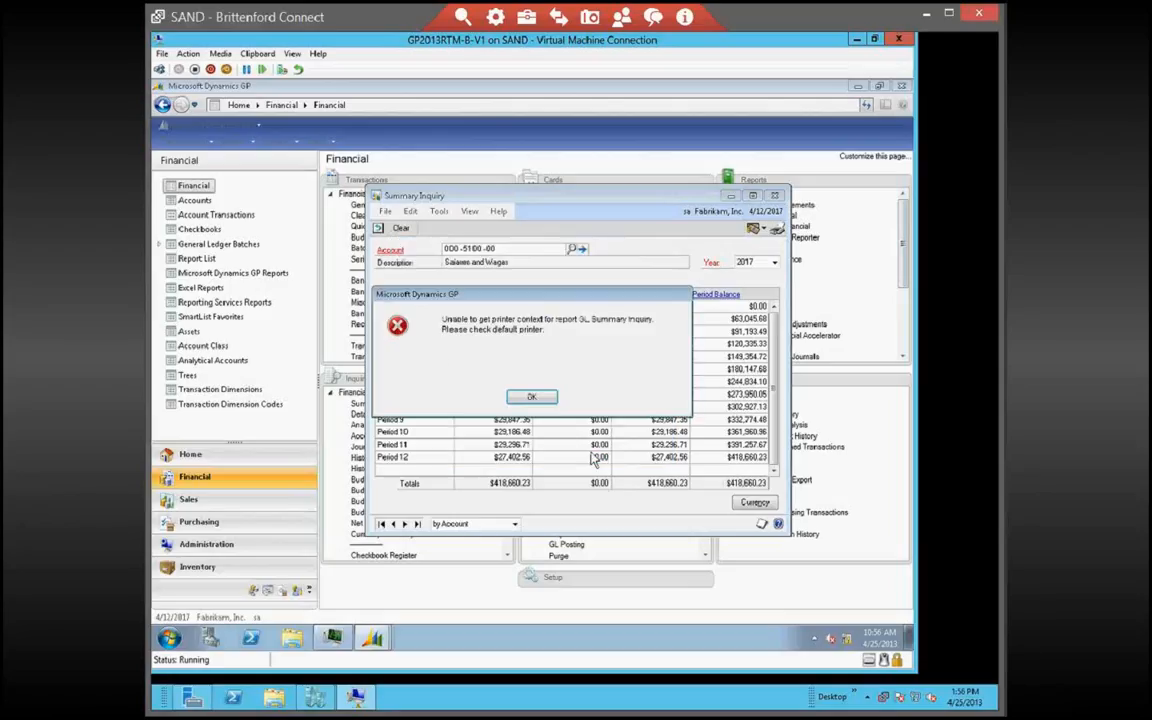
left_click(520, 399)
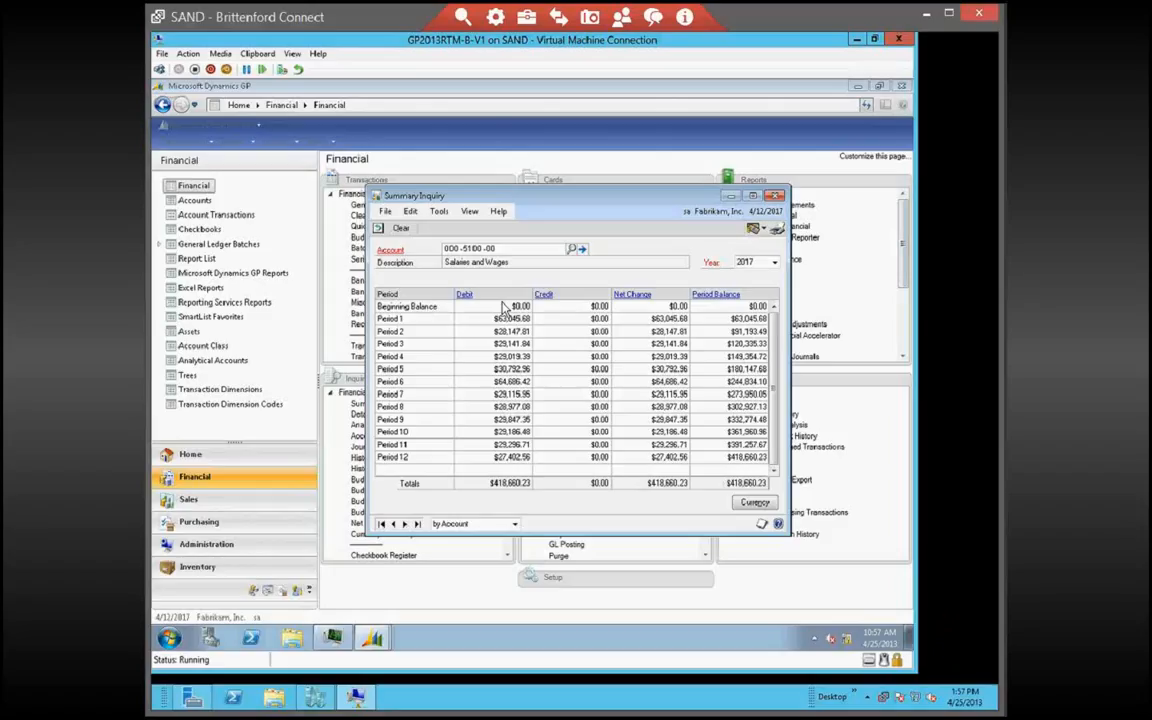
Move the Summary Inquiry window aside and drill into the Period 1 detail for Salaries and Wages
left_click(452, 318)
left_click_drag(523, 200, 678, 202)
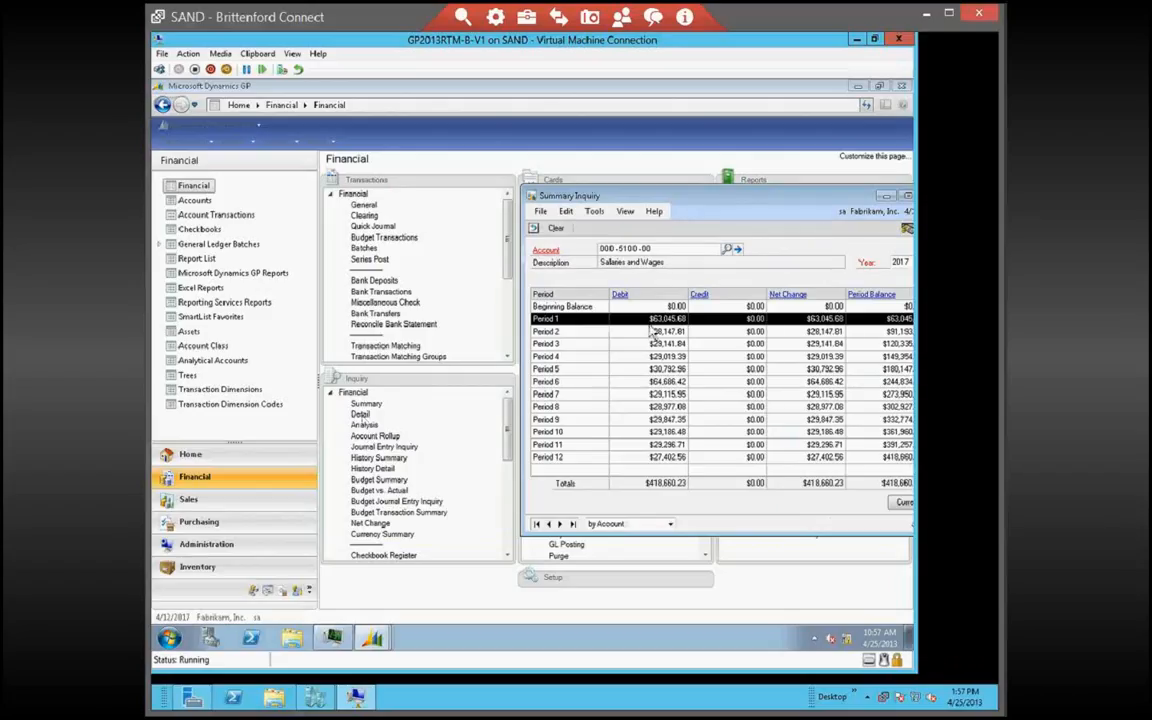
double_click(575, 322)
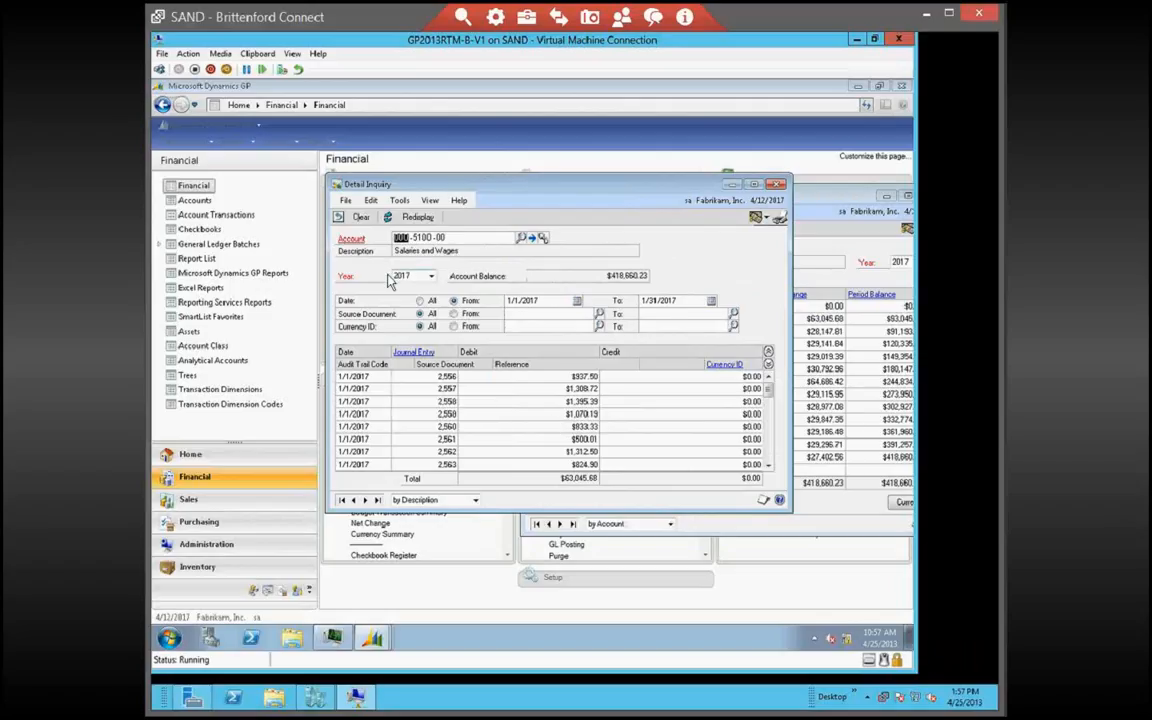
Extend the detail inquiry's date range to 2/28/2017 to review the February entries, and close both inquiry windows
left_click(711, 300)
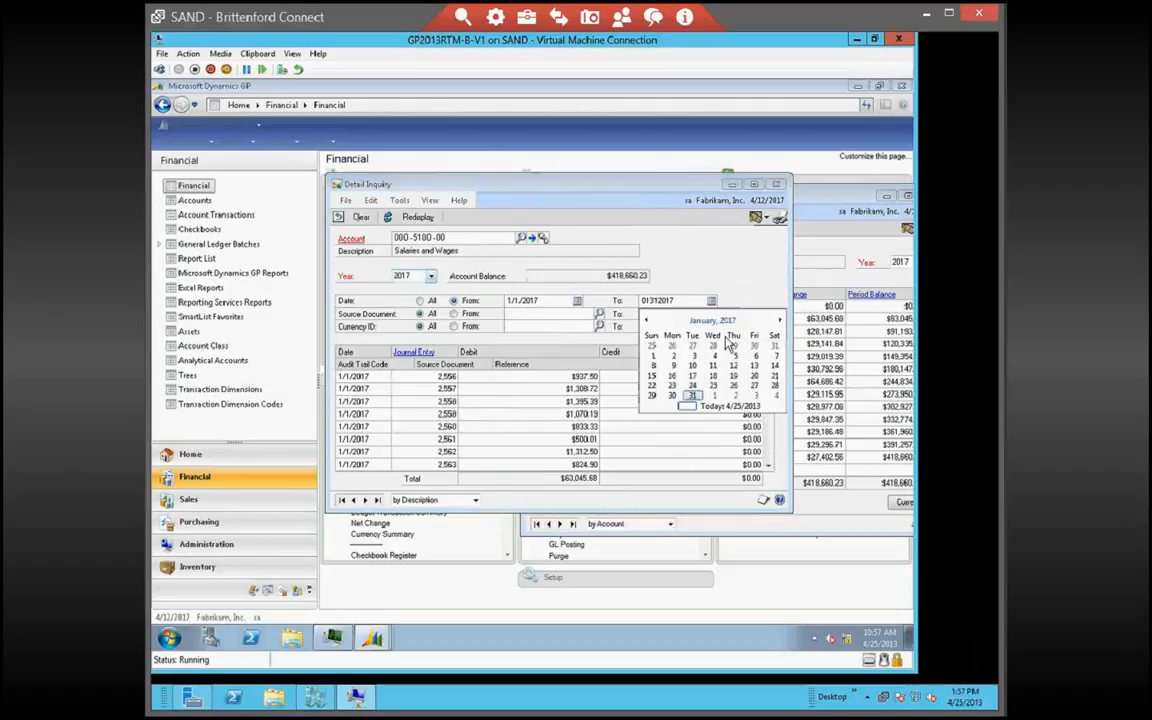
left_click(780, 322)
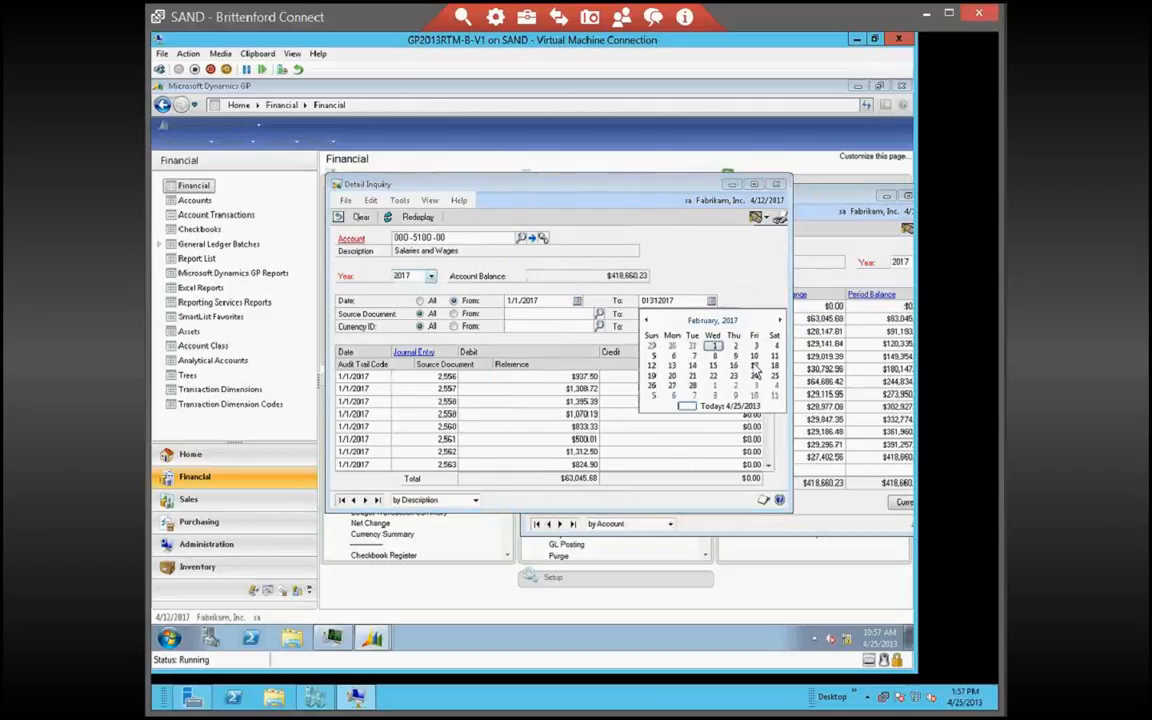
left_click(694, 386)
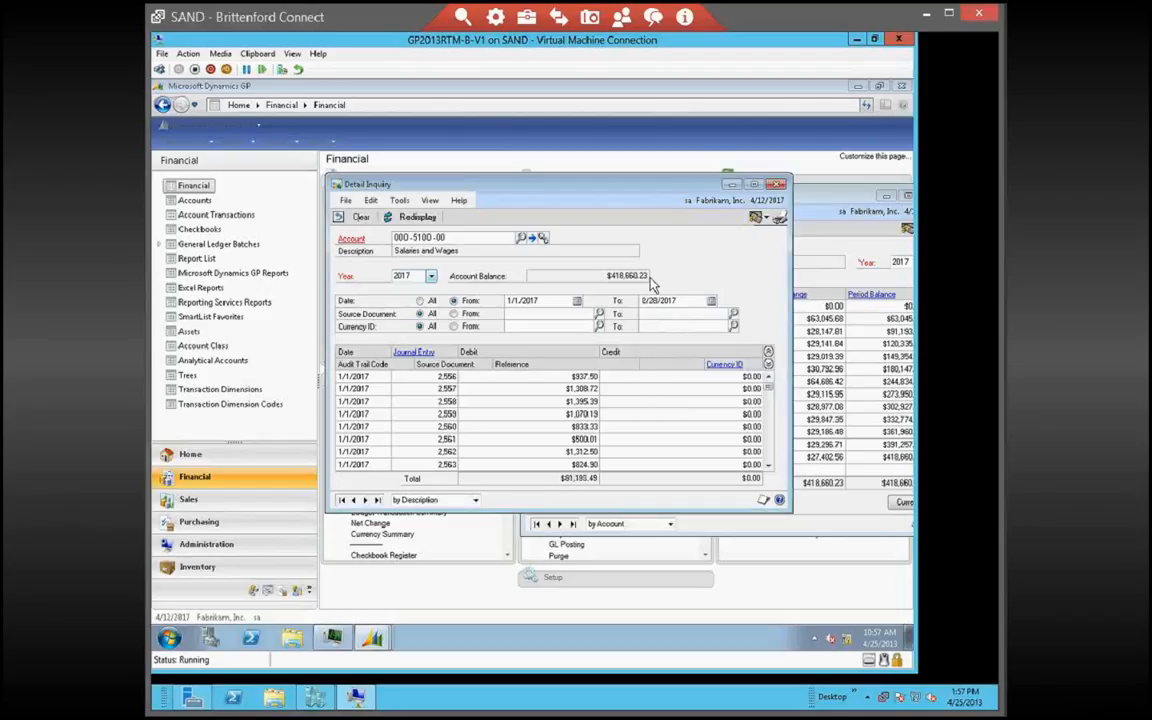
left_click_drag(768, 389, 762, 465)
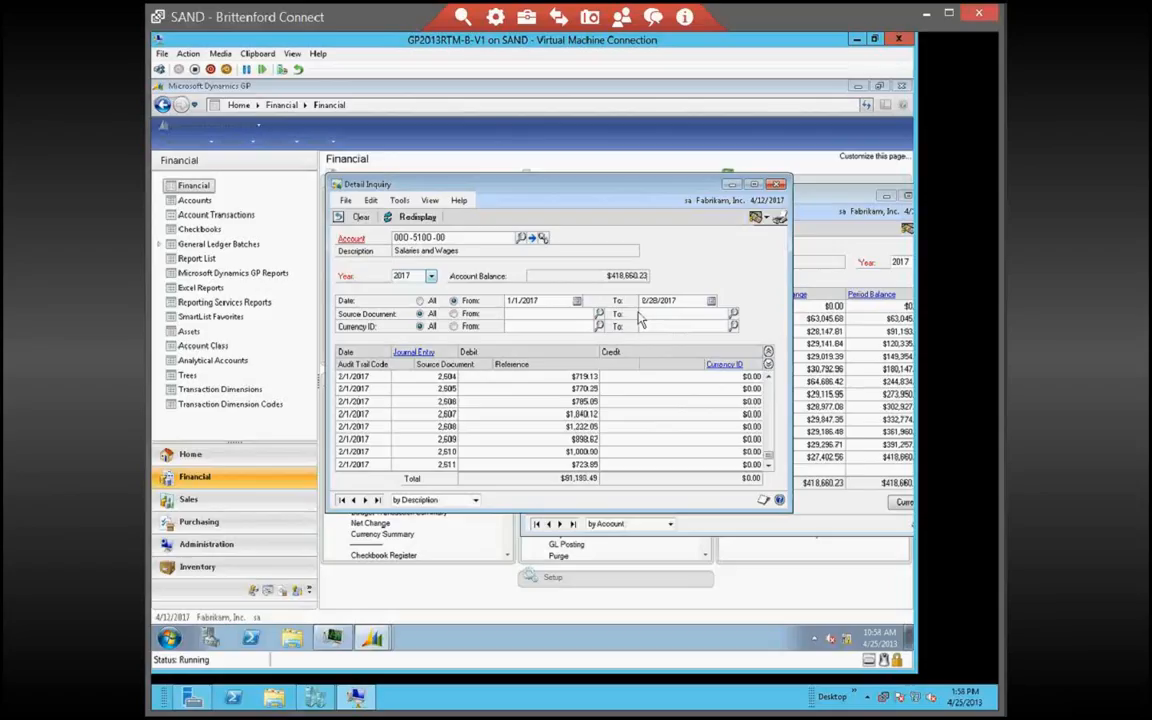
left_click(777, 184)
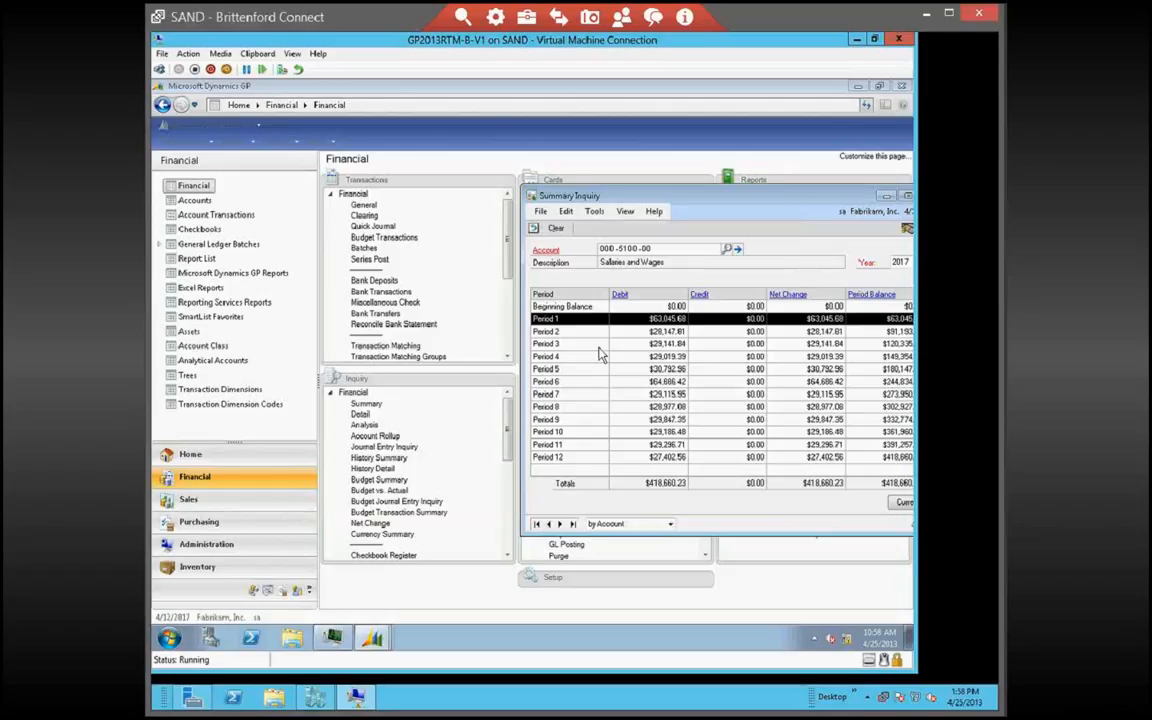
left_click(745, 188)
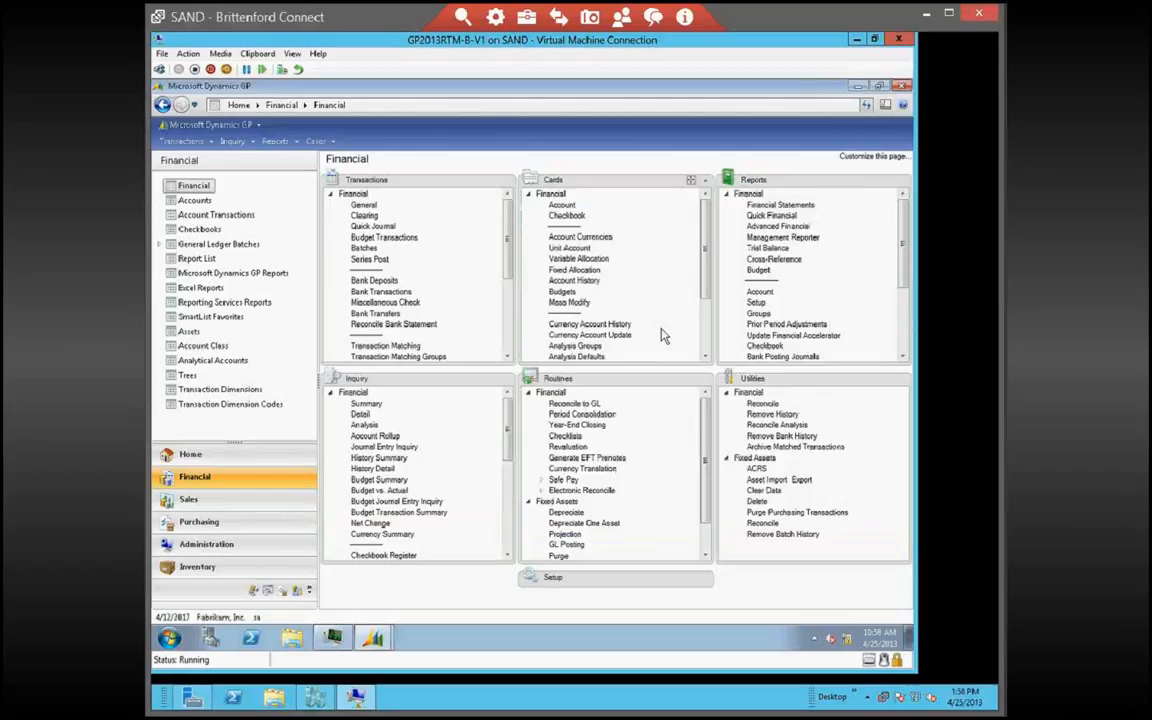
Open a Journal Entry Inquiry and look up journal entry 3,519
left_click(403, 449)
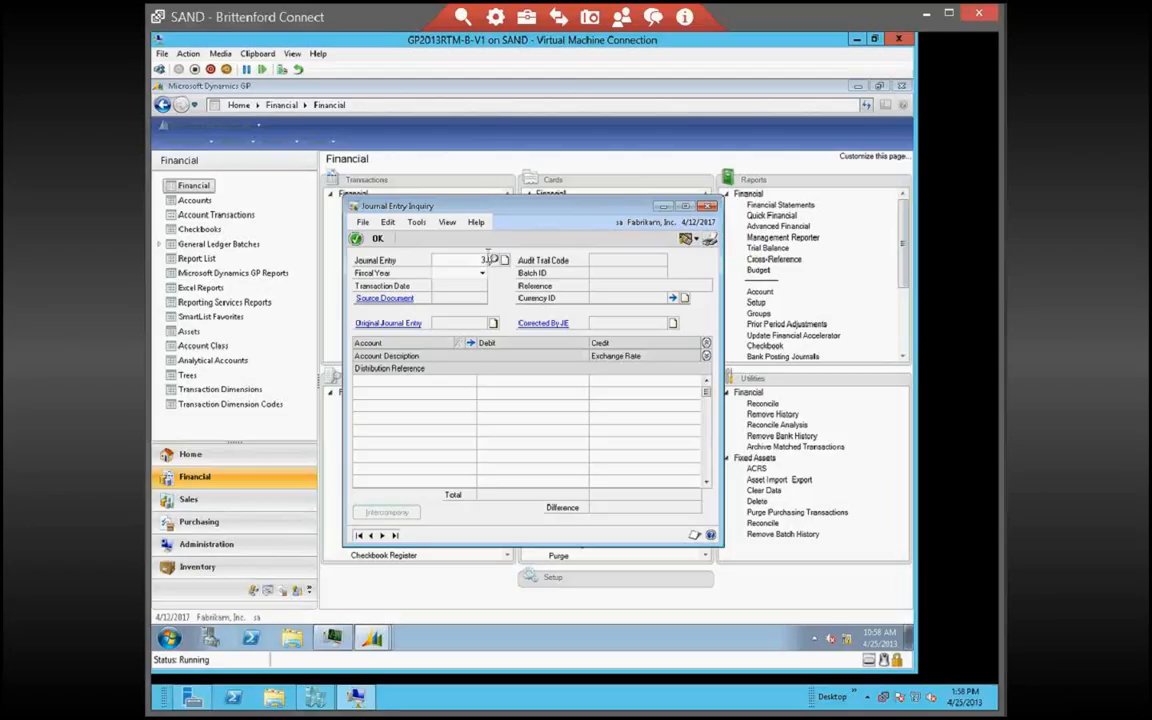
type("512")
key("Tab")
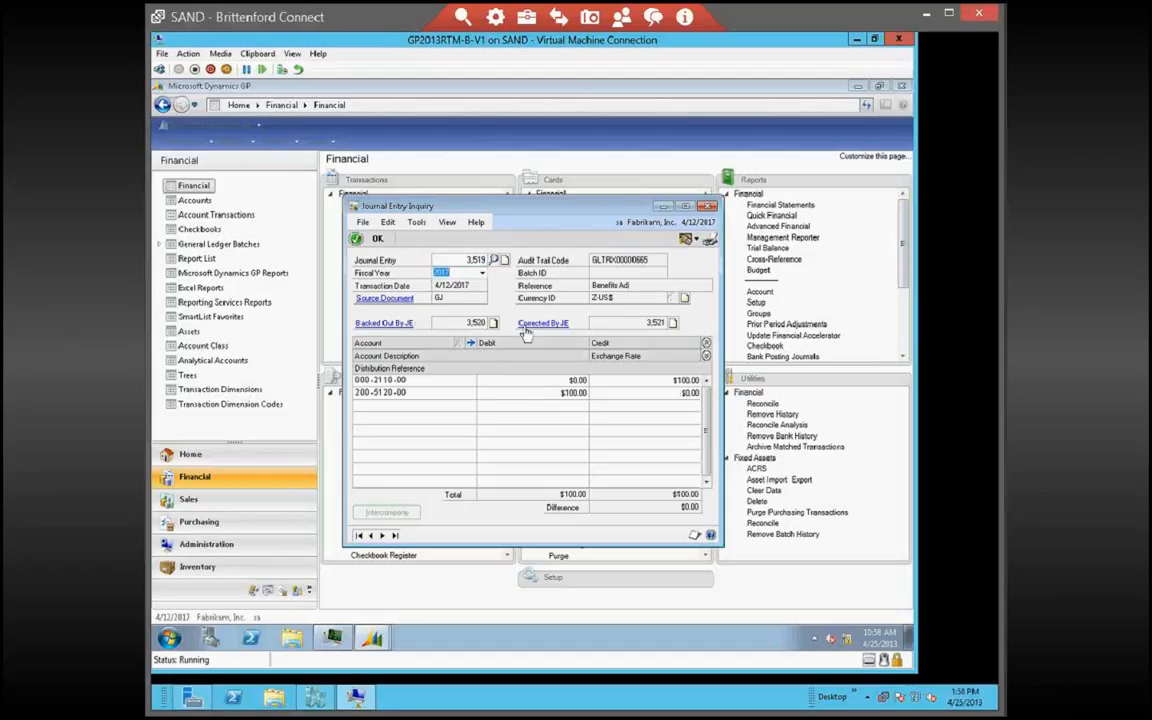
Drill into the back-out entry and the correcting entry linked to journal entry 3,519, closing each zoom window
left_click(412, 326)
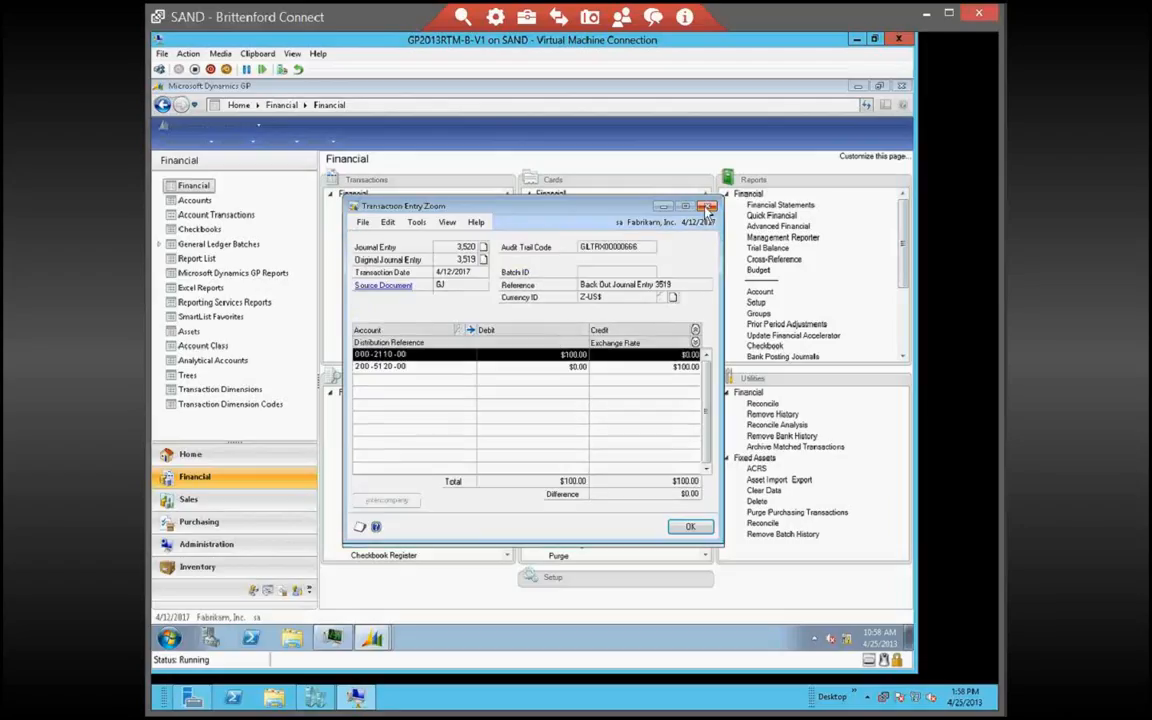
left_click(709, 206)
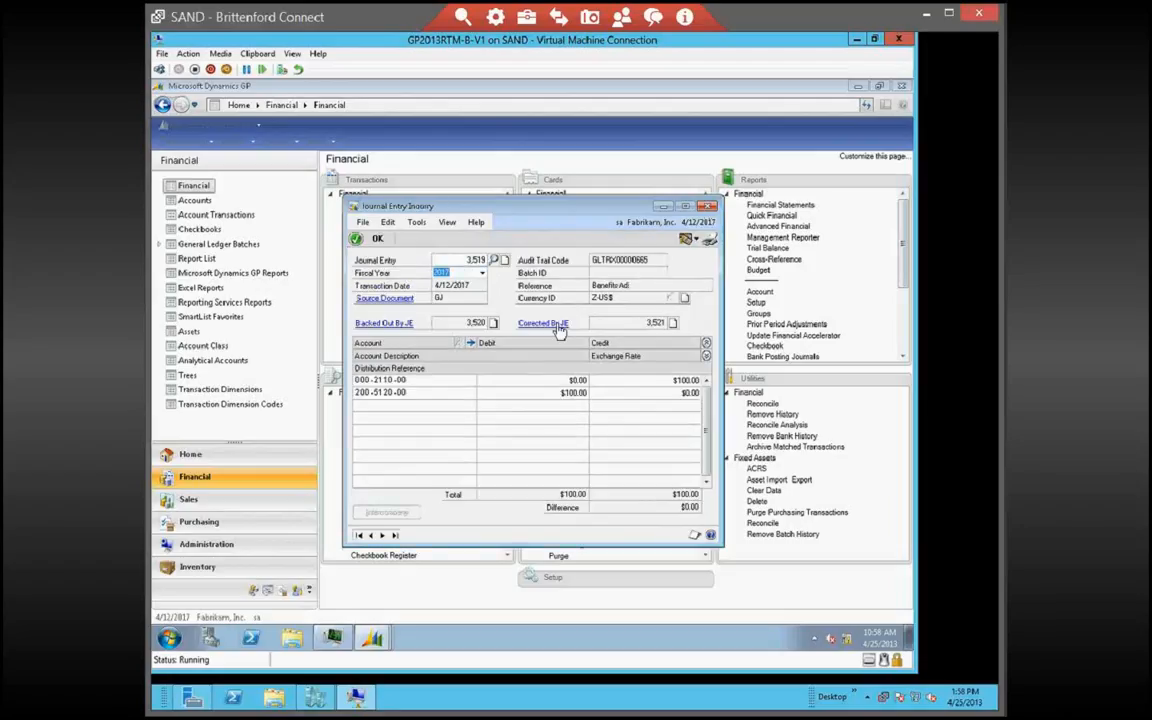
left_click(557, 326)
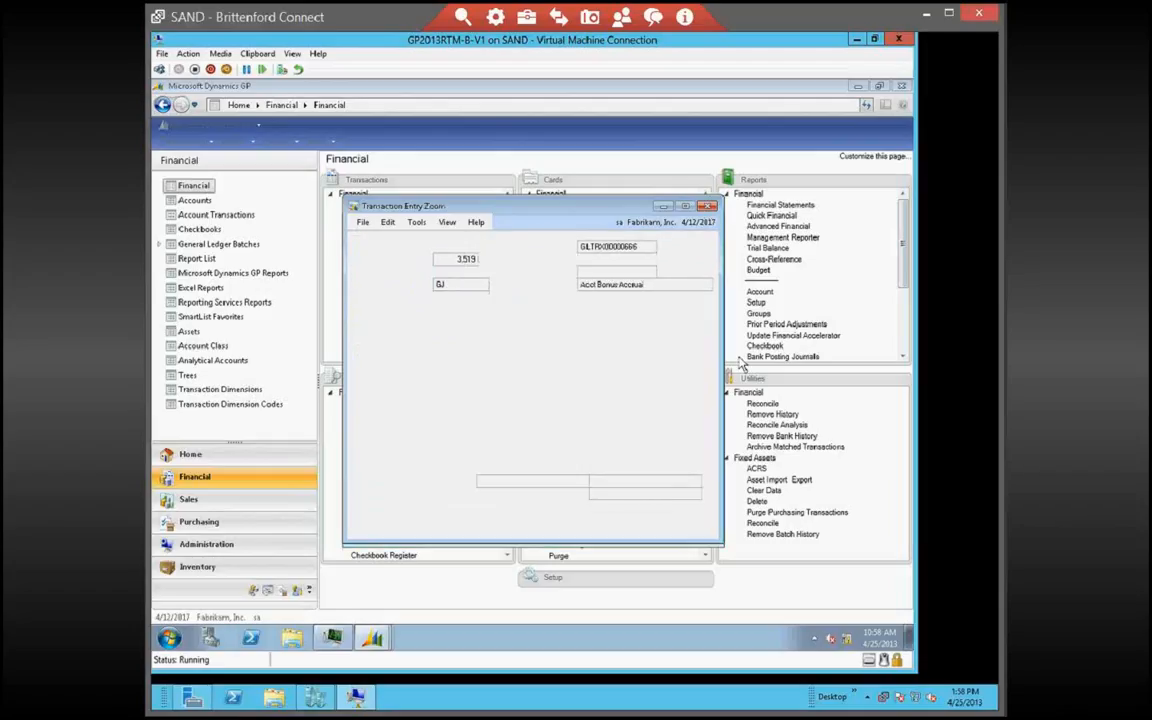
left_click(708, 206)
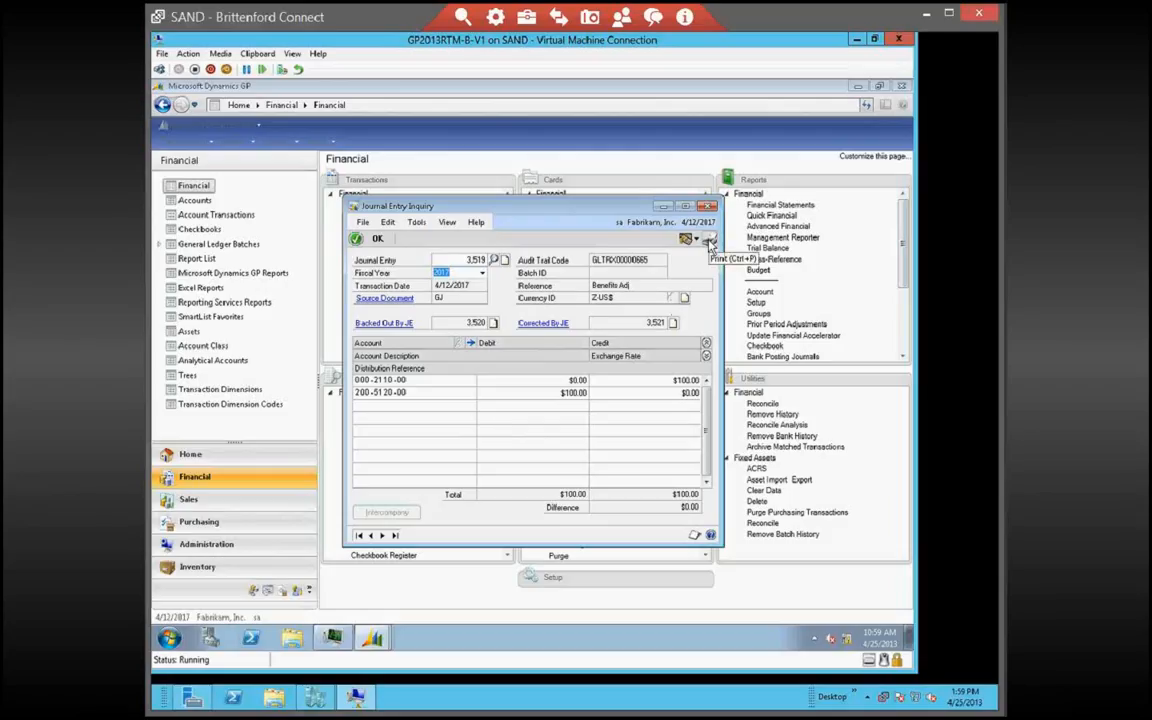
Print the GL Journal Inquiry report for this entry to the screen, view it maximized and close it
left_click(708, 242)
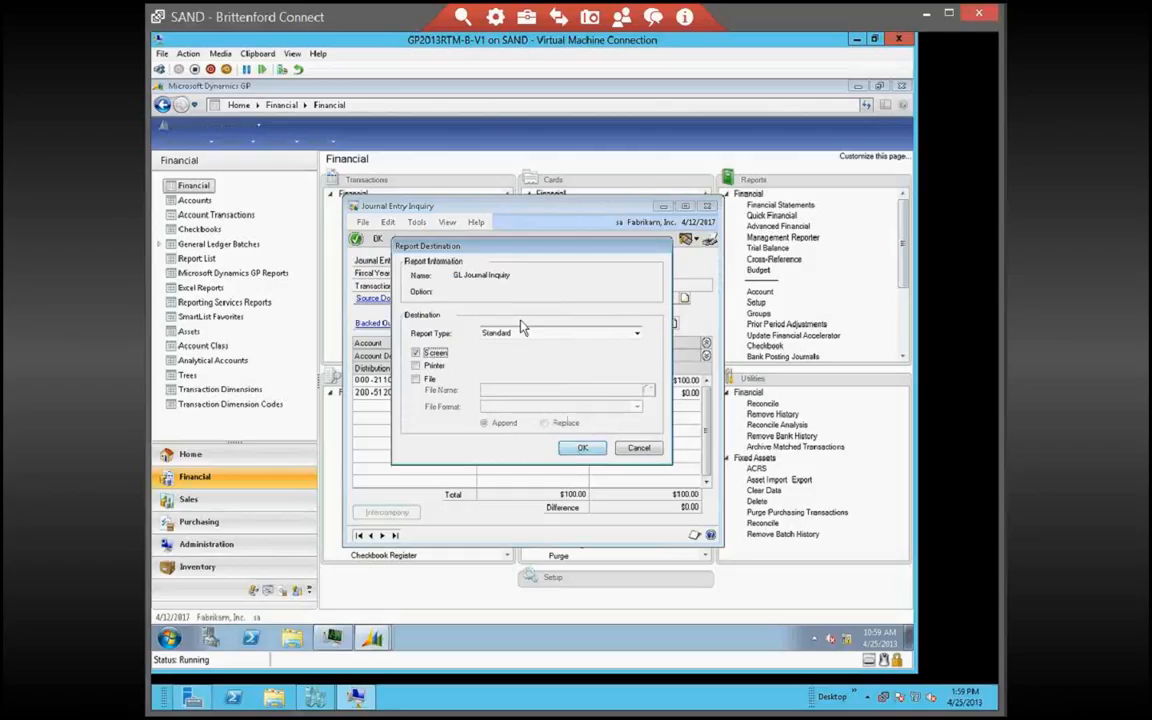
left_click(585, 450)
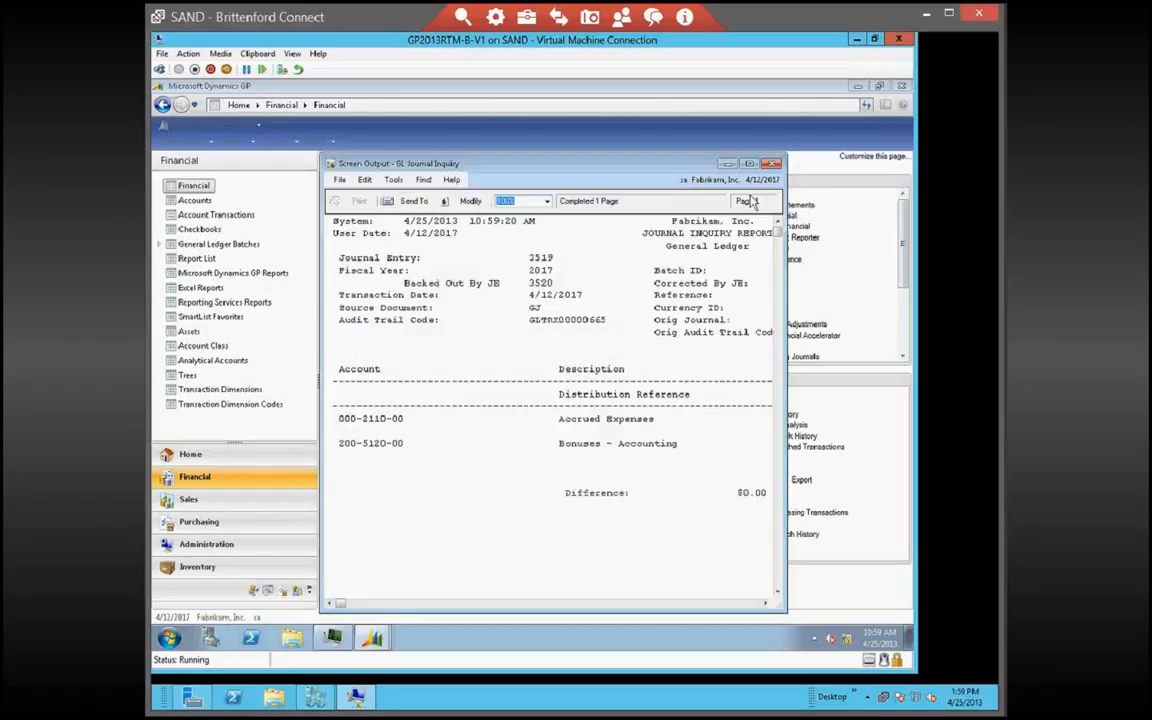
left_click(749, 163)
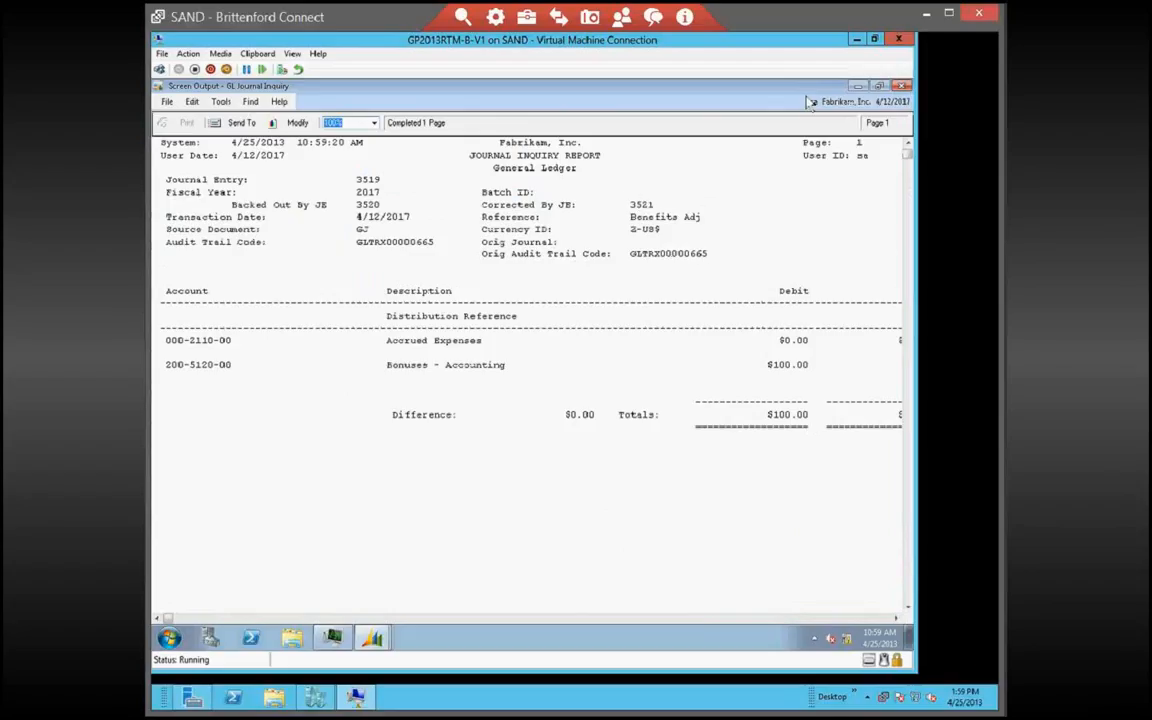
left_click(901, 87)
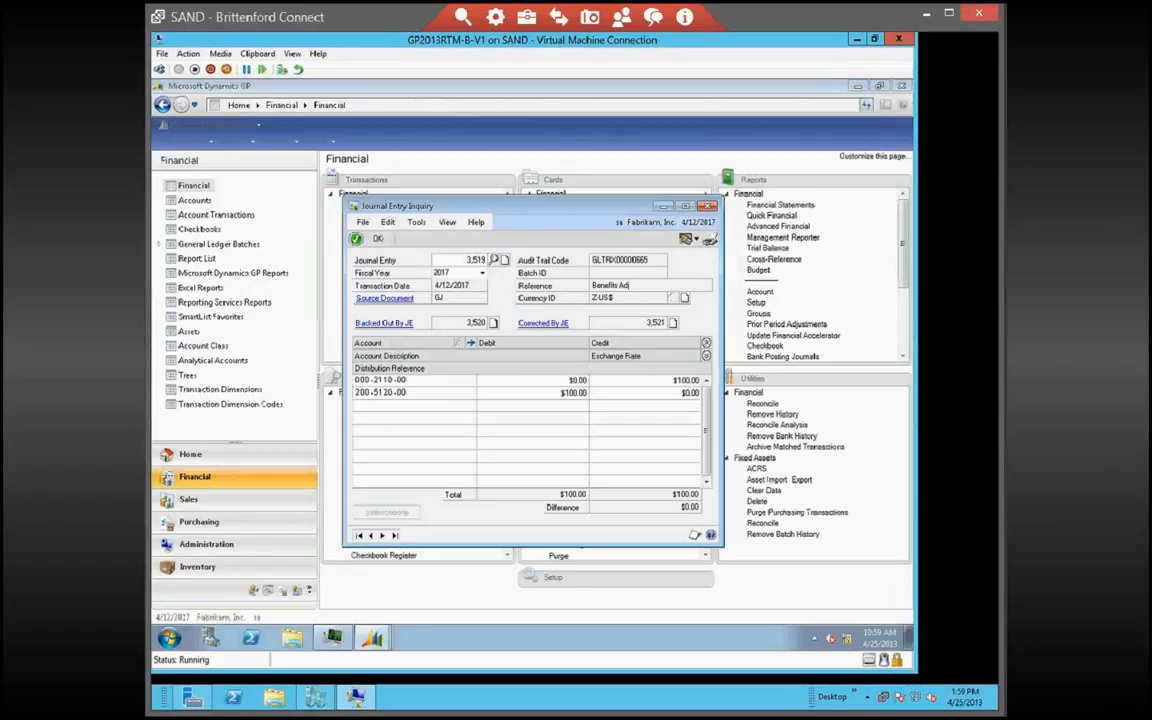
Review the fiscal years available for the journal entry inquiry and close the inquiry window
mouse_move(315, 697)
left_click(482, 274)
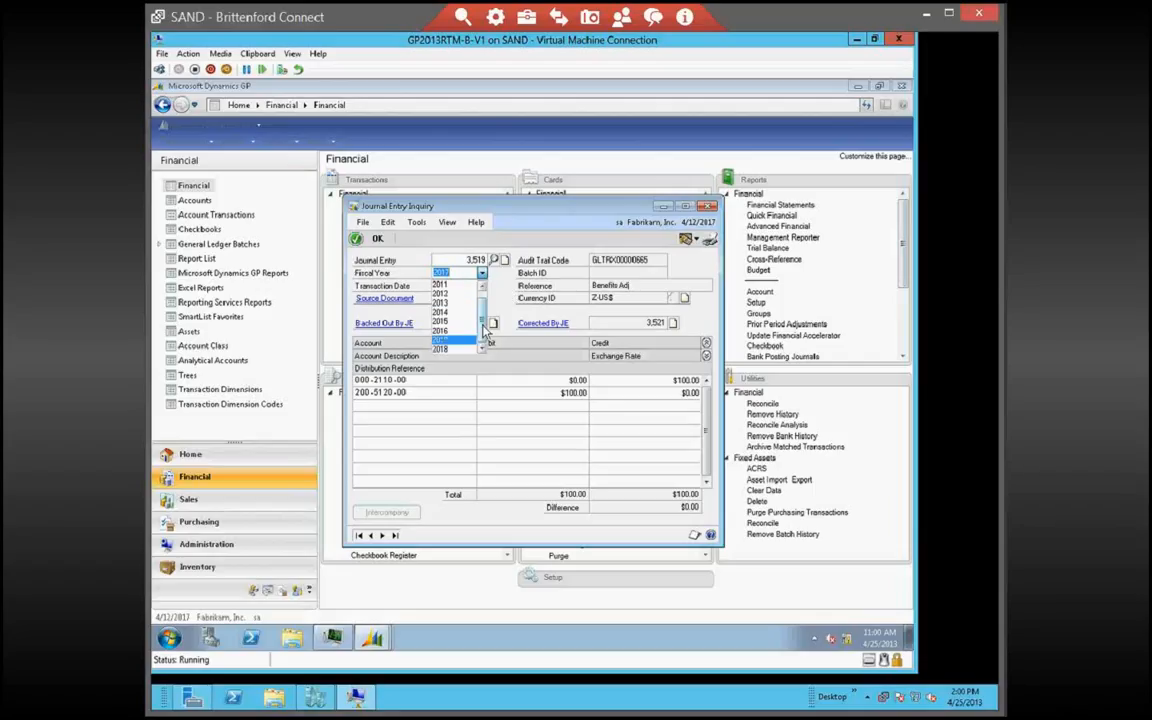
scroll(482, 345, "up", 1)
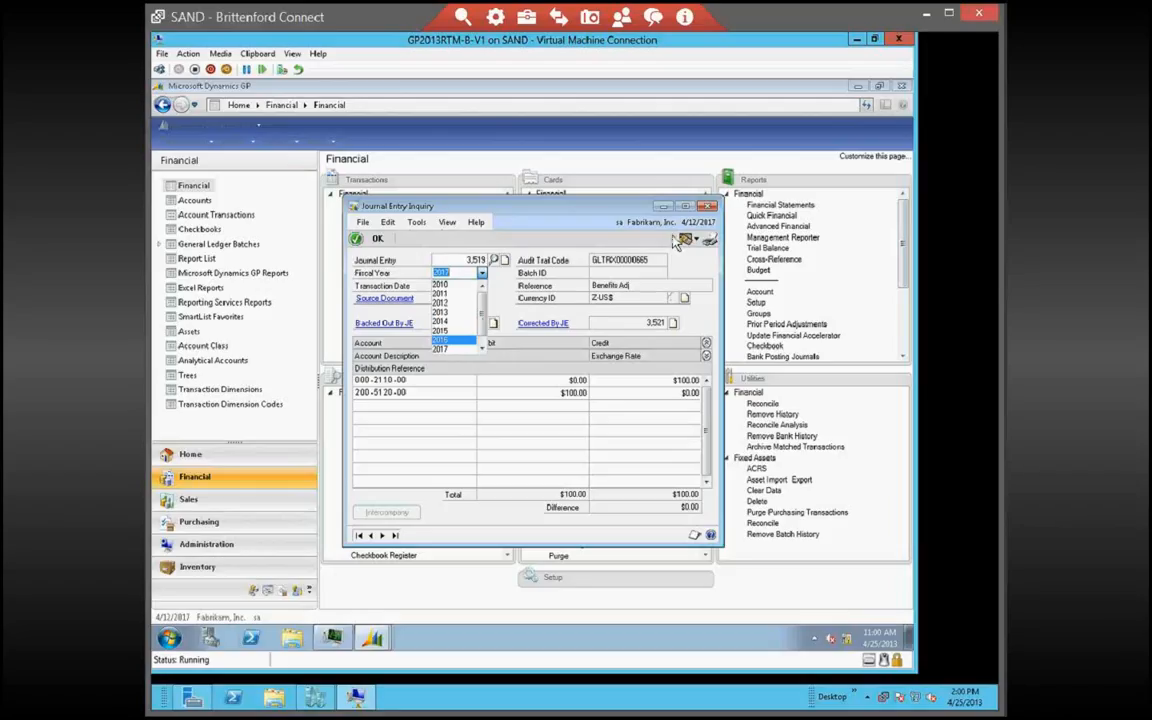
left_click(708, 208)
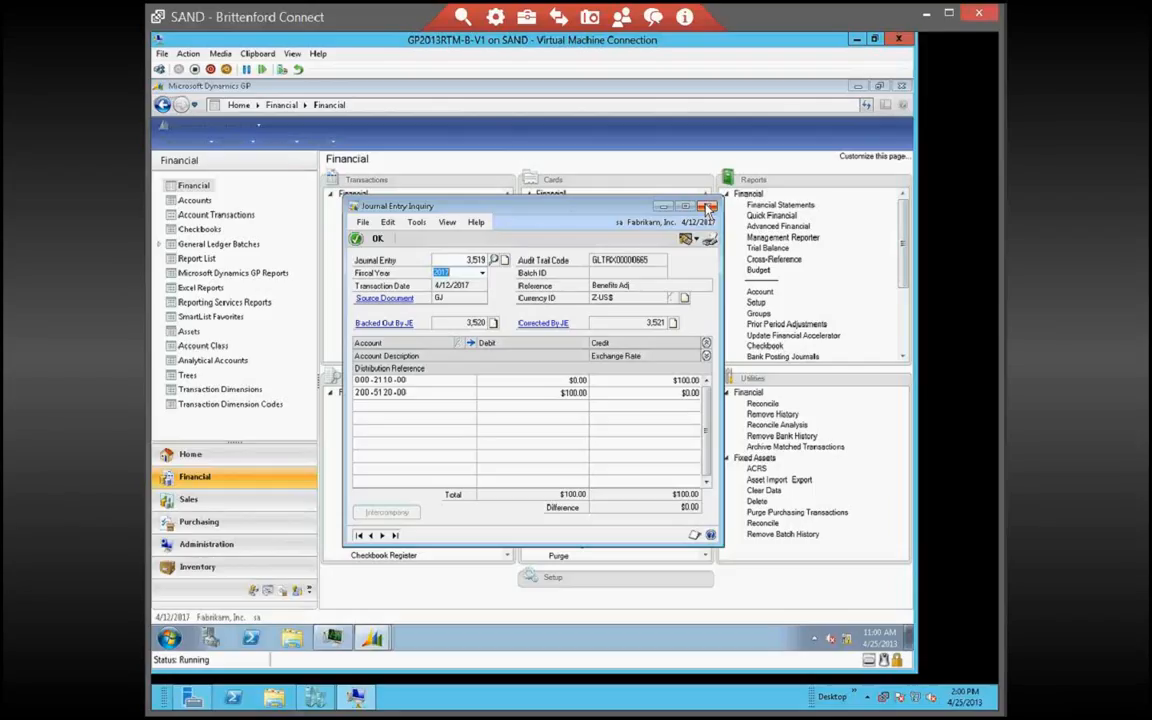
left_click(706, 208)
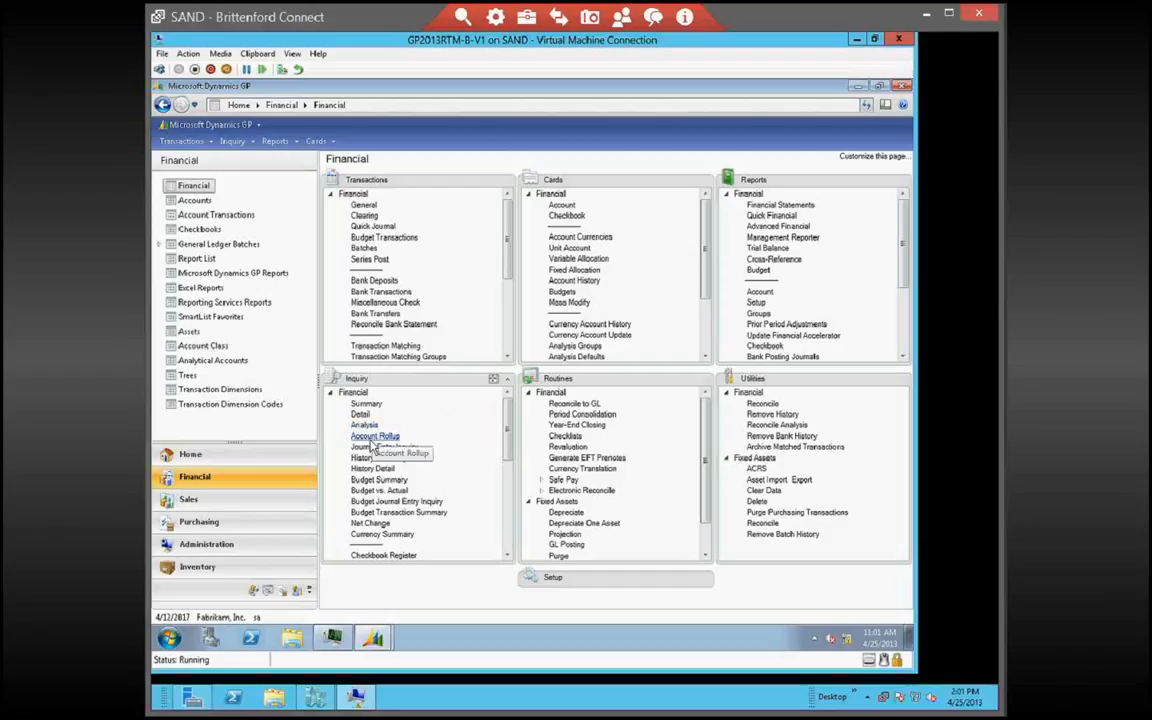
View the Summary Inquiry window, and look up the available budget IDs in the Budget Summary Inquiry, closing both without selecting anything
left_click(367, 404)
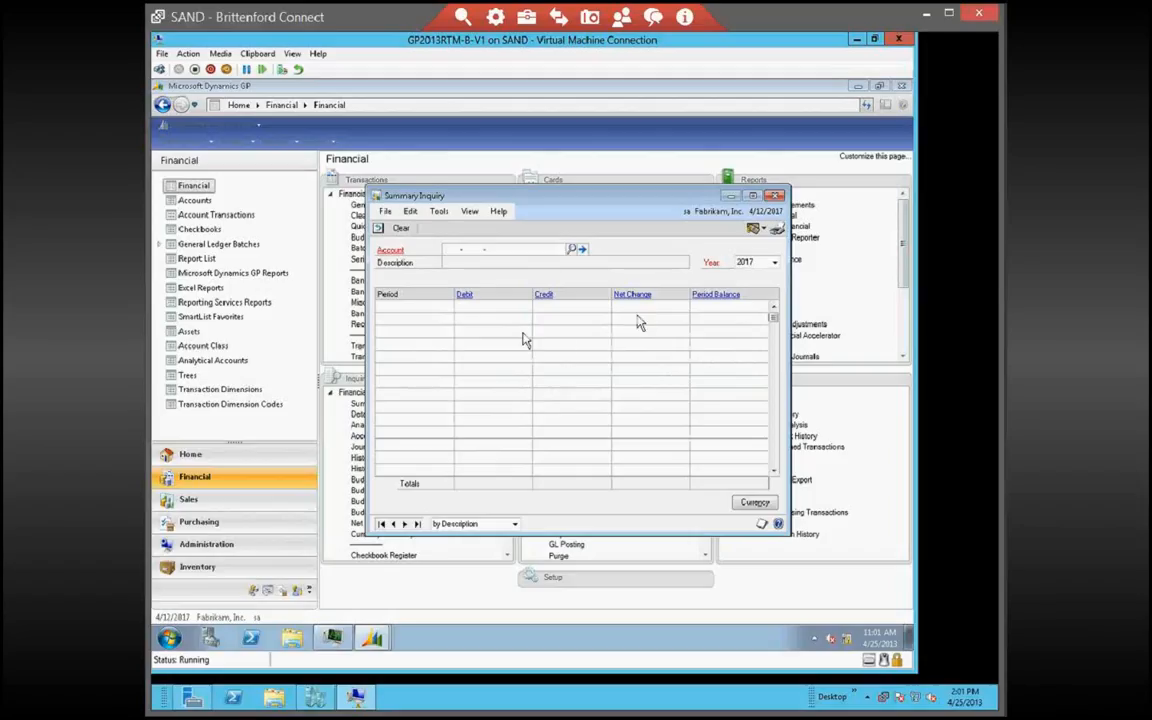
left_click(776, 196)
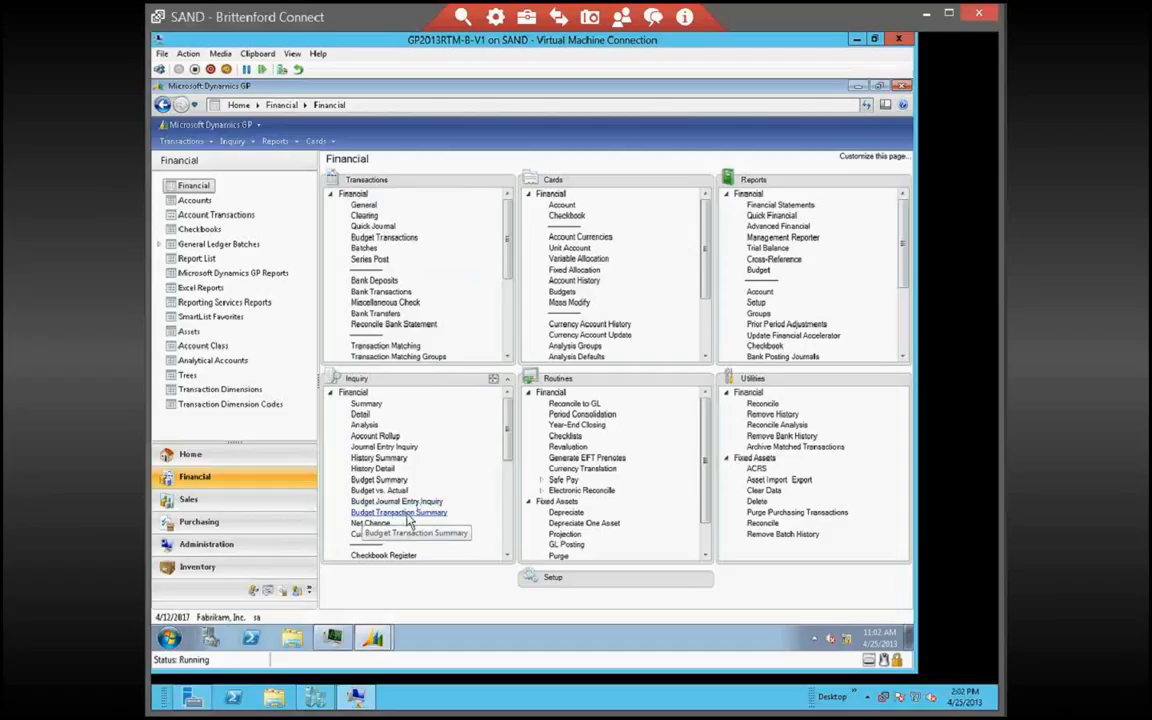
left_click(383, 481)
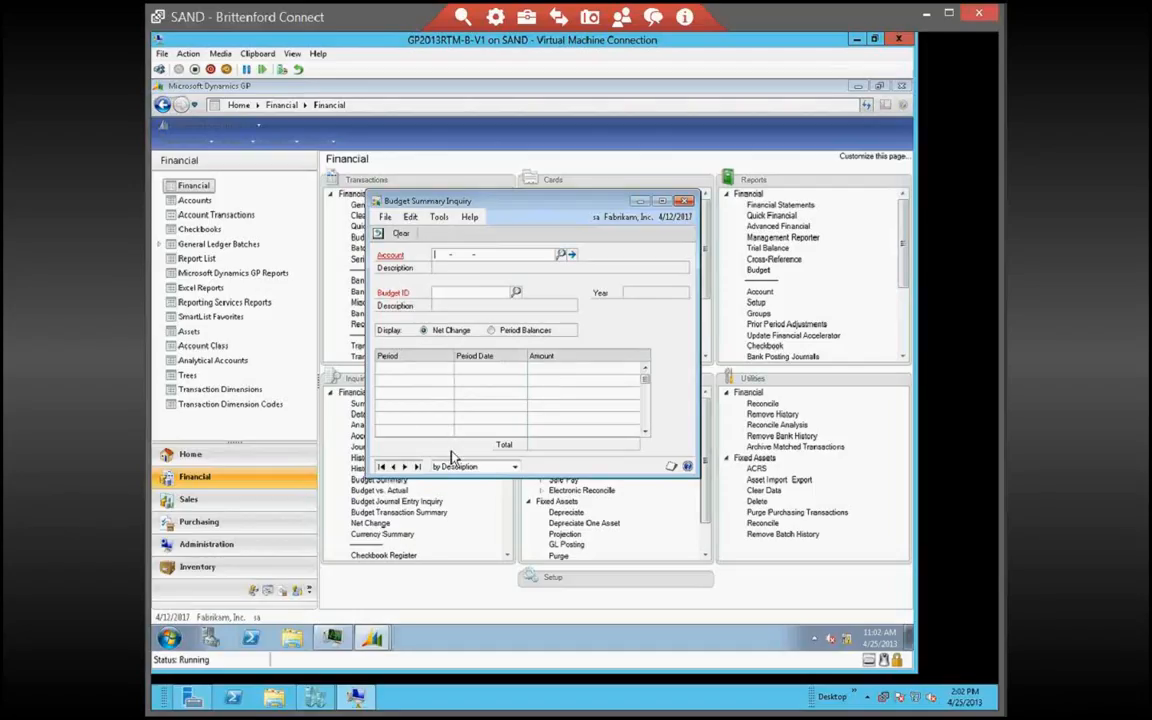
left_click_drag(470, 200, 605, 198)
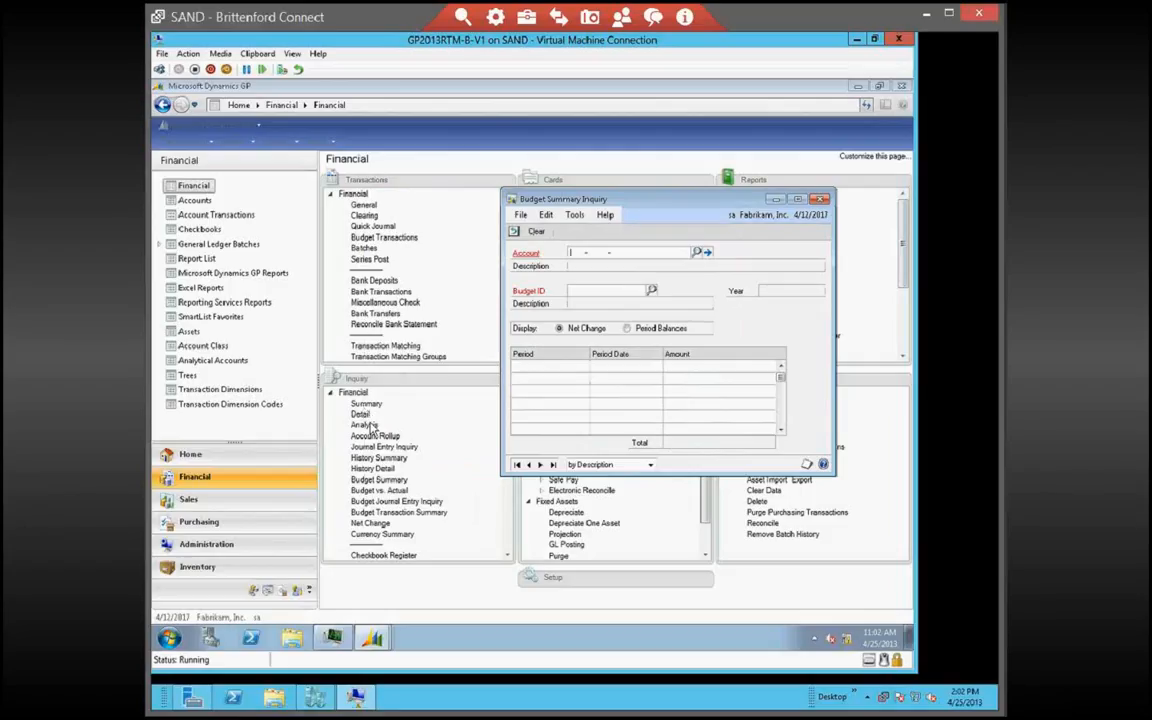
left_click(651, 290)
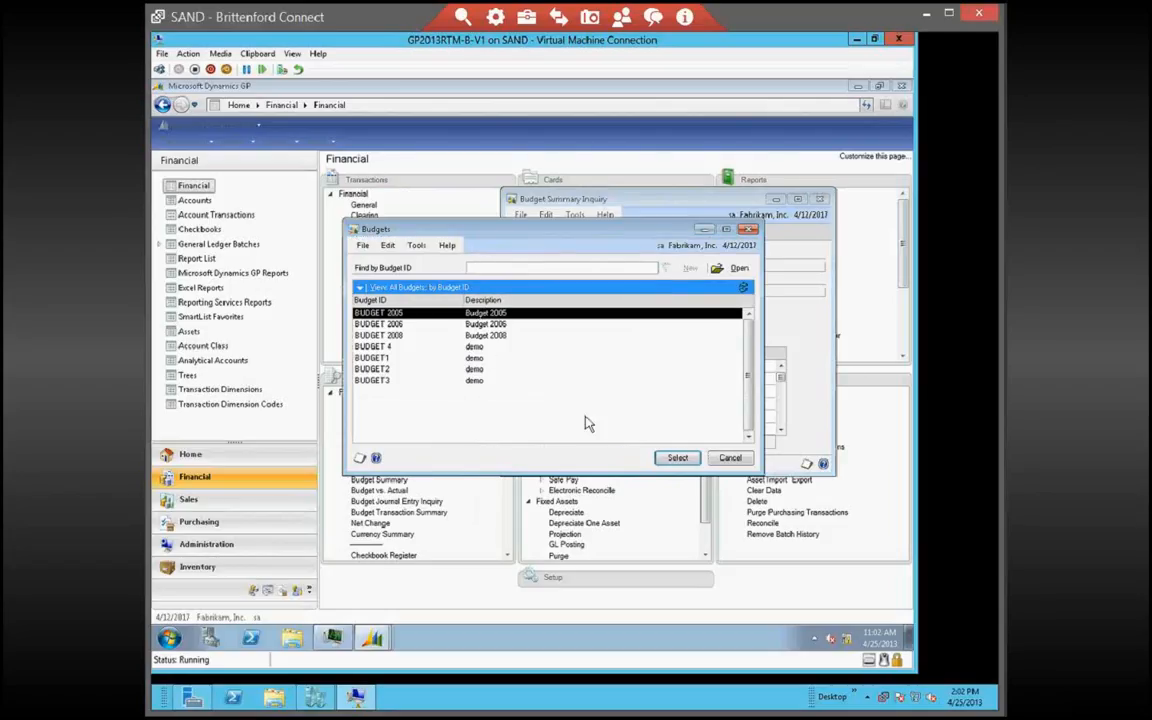
left_click(730, 457)
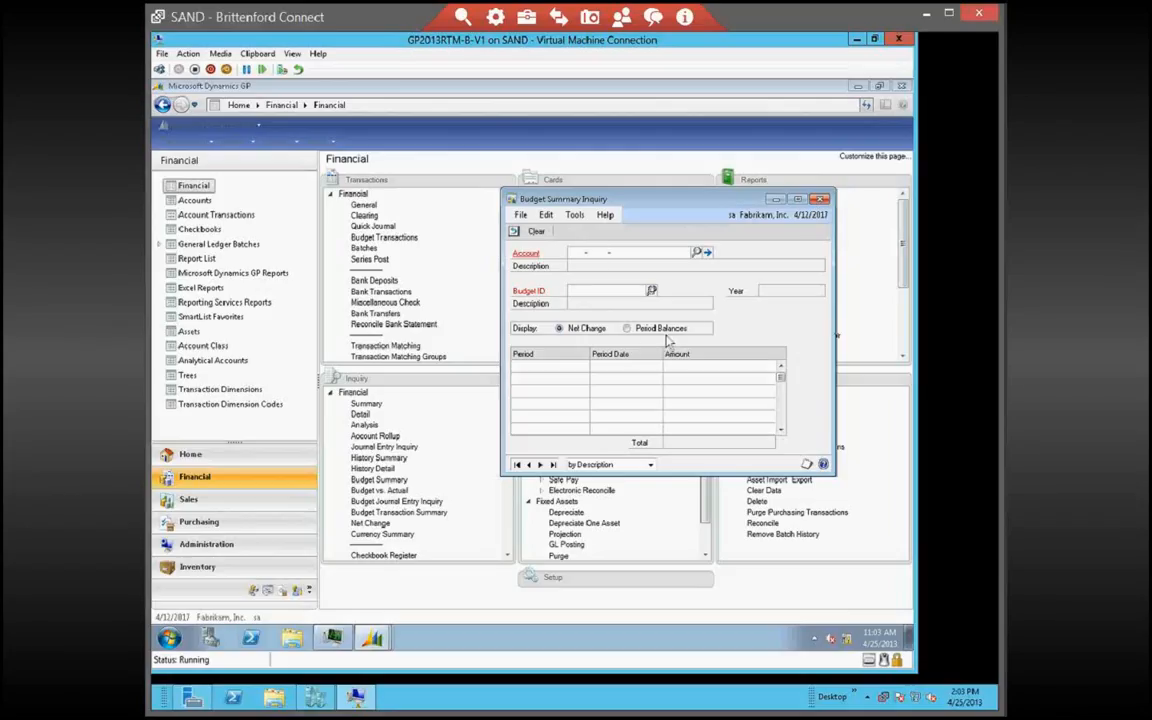
left_click(819, 200)
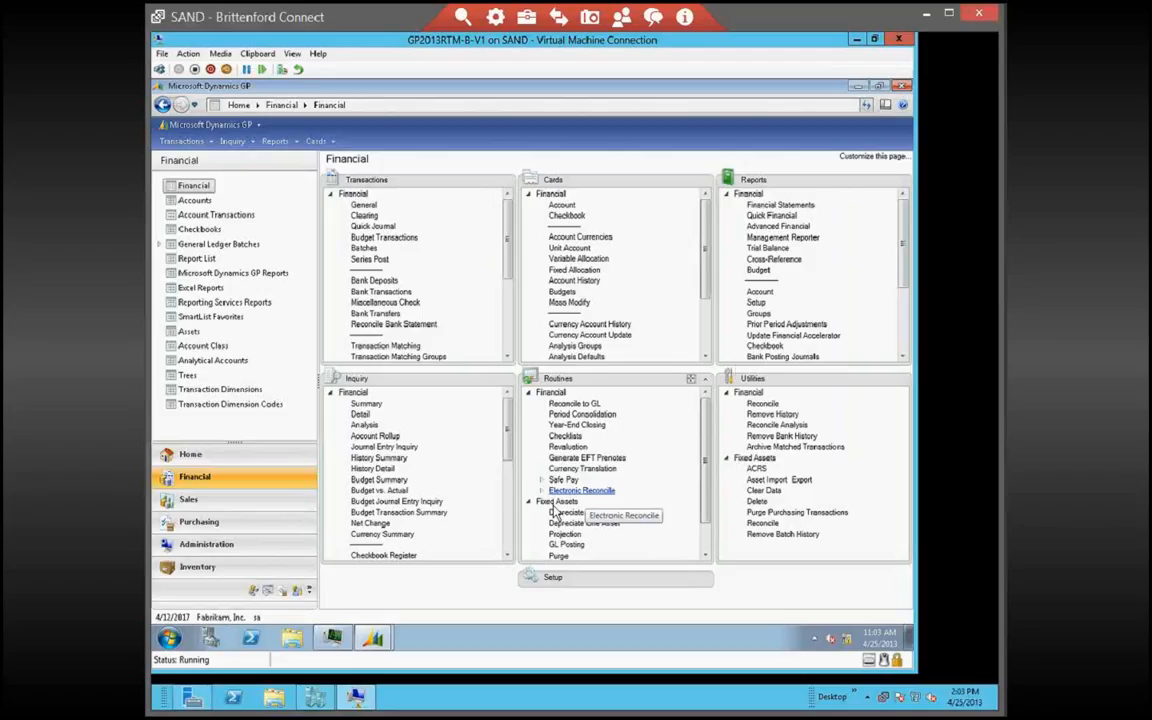
Open the Trial Balance reports, choose the Summary report and review the settings of its demo option
left_click(769, 252)
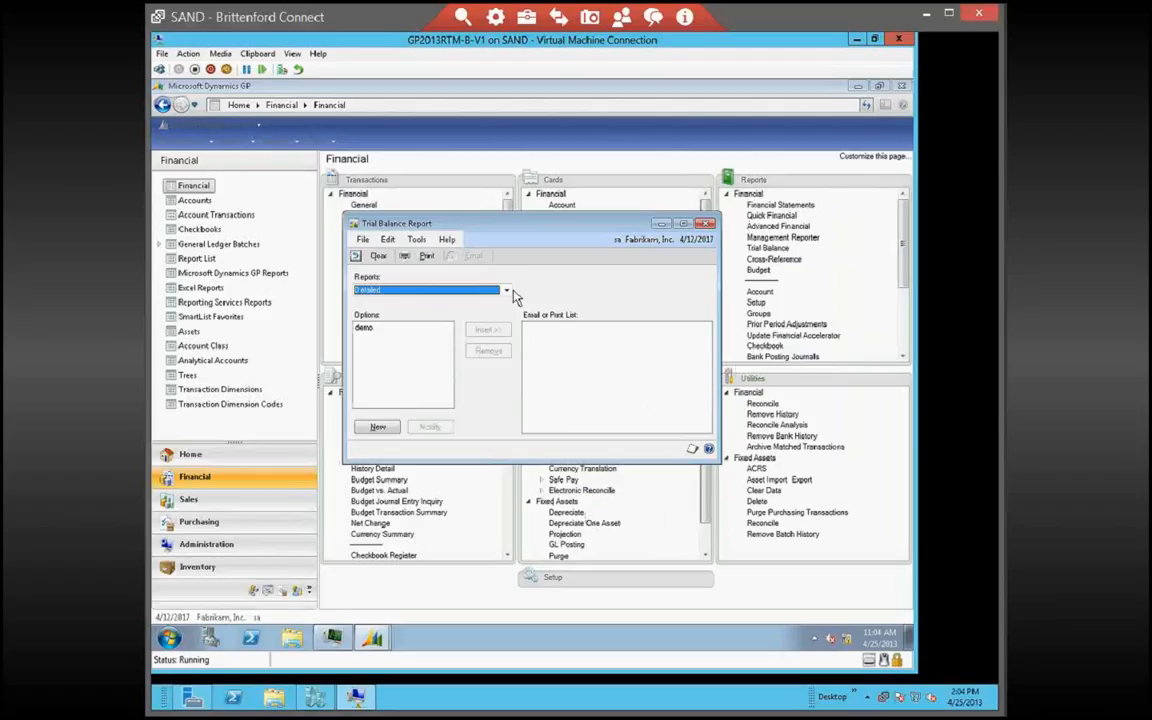
left_click(507, 290)
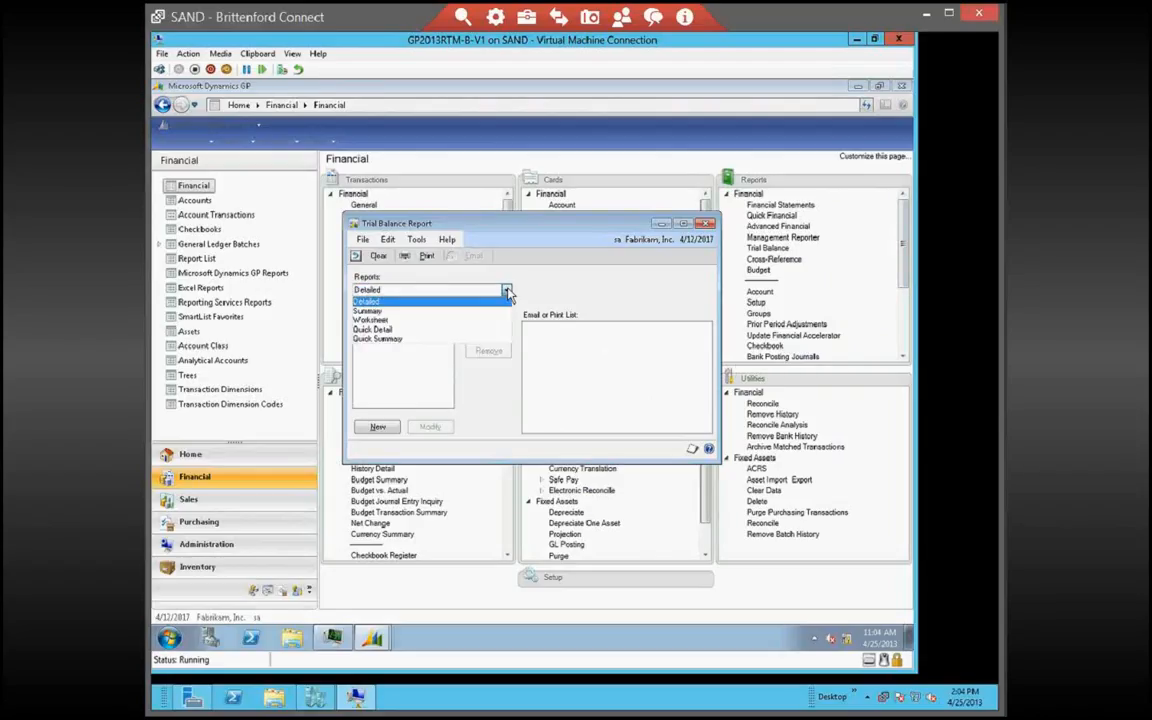
left_click(380, 311)
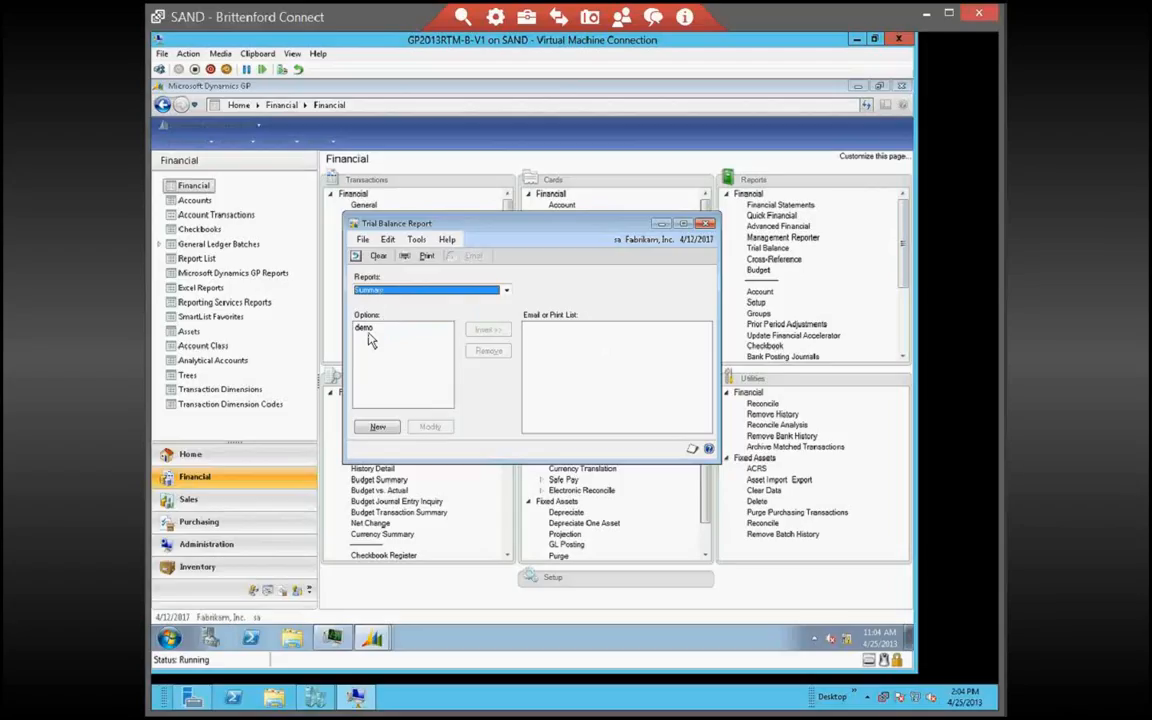
left_click(365, 329)
left_click(429, 427)
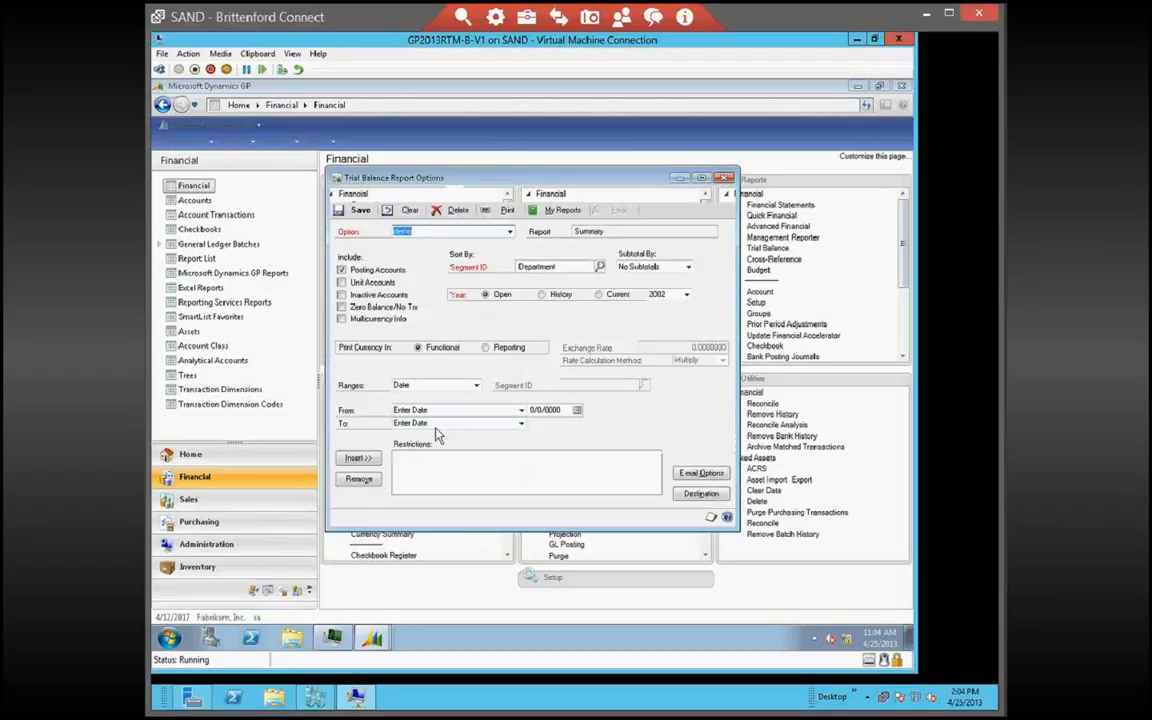
left_click(725, 179)
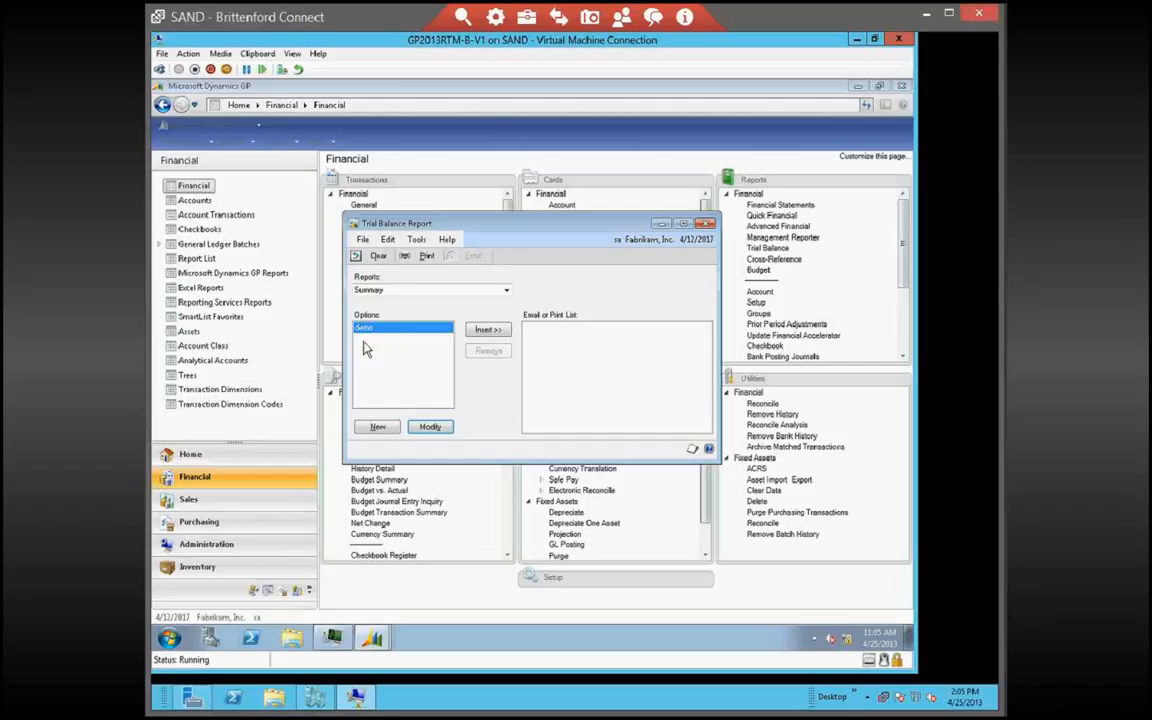
Insert the Summary demo option into the email or print list and remove it again
left_click(489, 330)
left_click(488, 332)
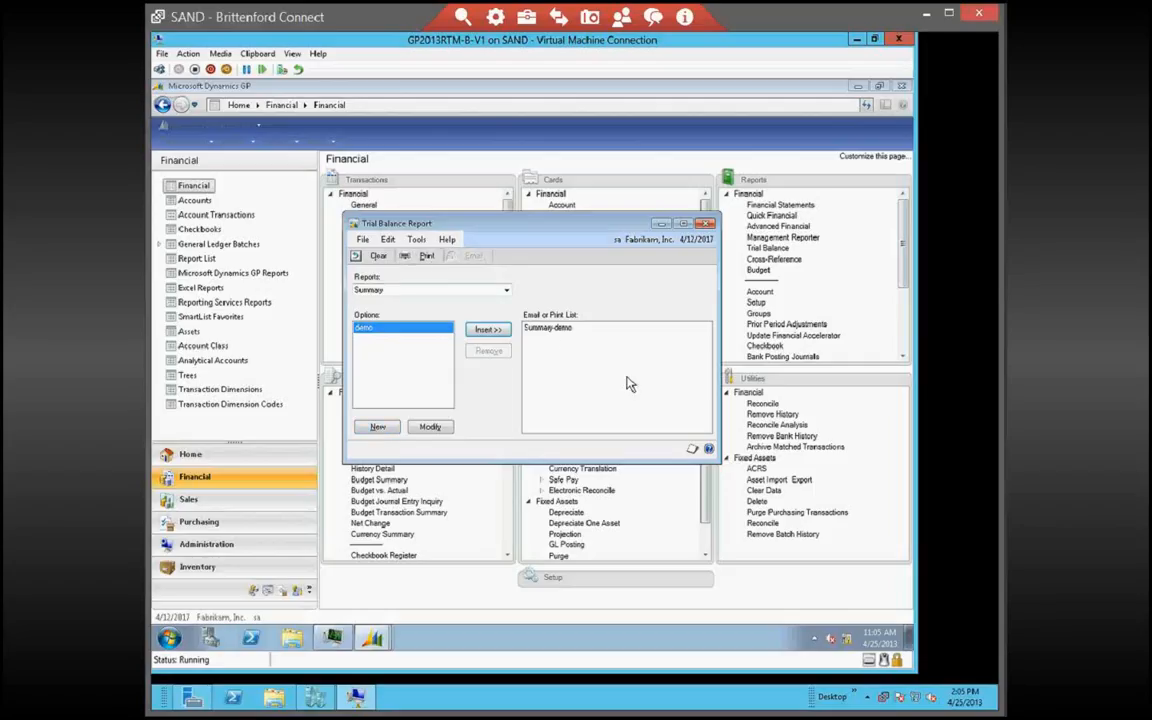
left_click(560, 329)
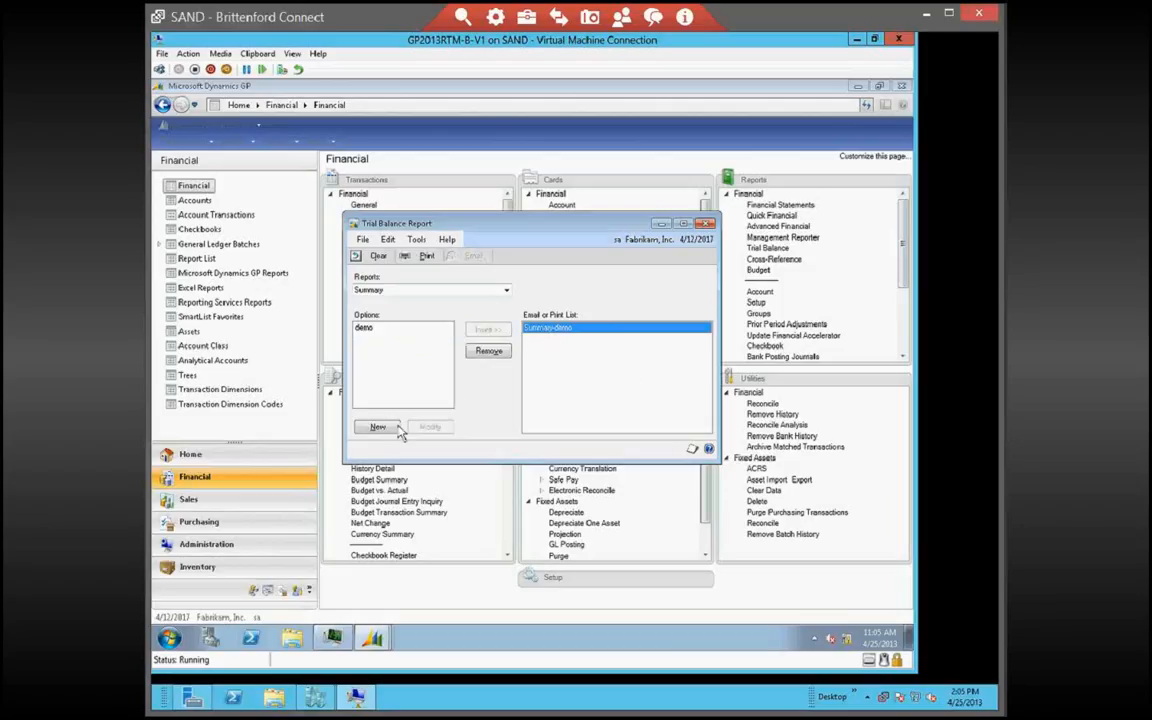
left_click(490, 353)
left_click(490, 352)
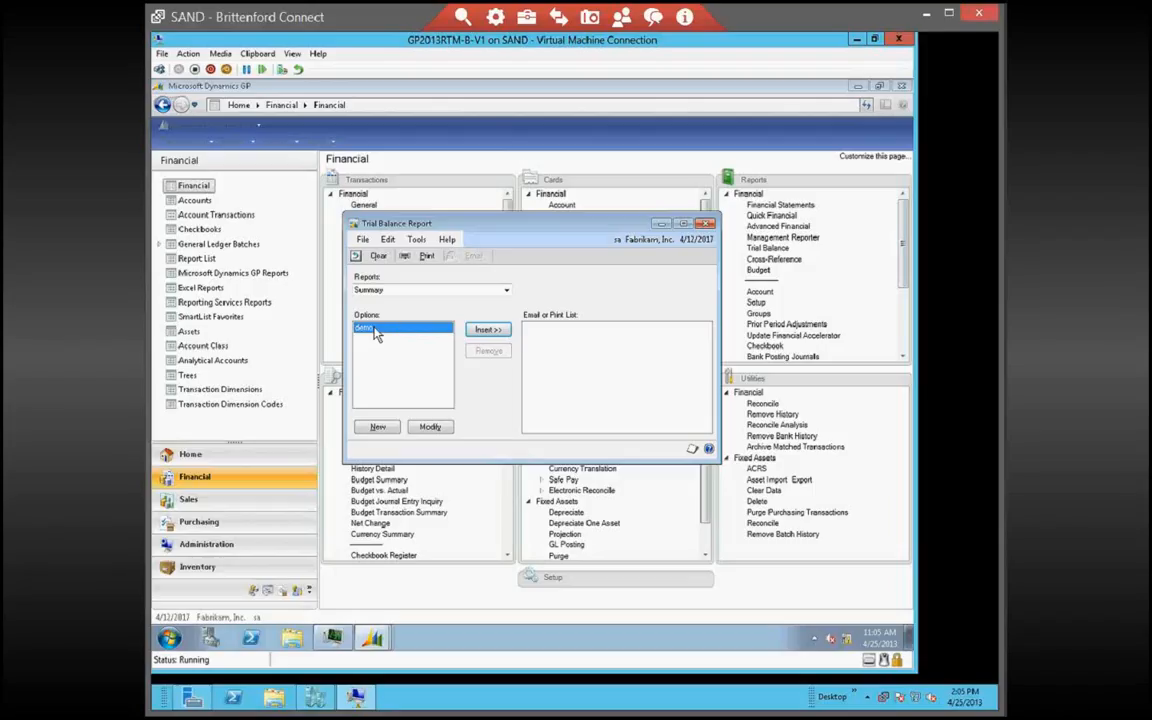
Reopen the demo option's settings, compare the years offered for Open and History, and set the year type to History
left_click(430, 428)
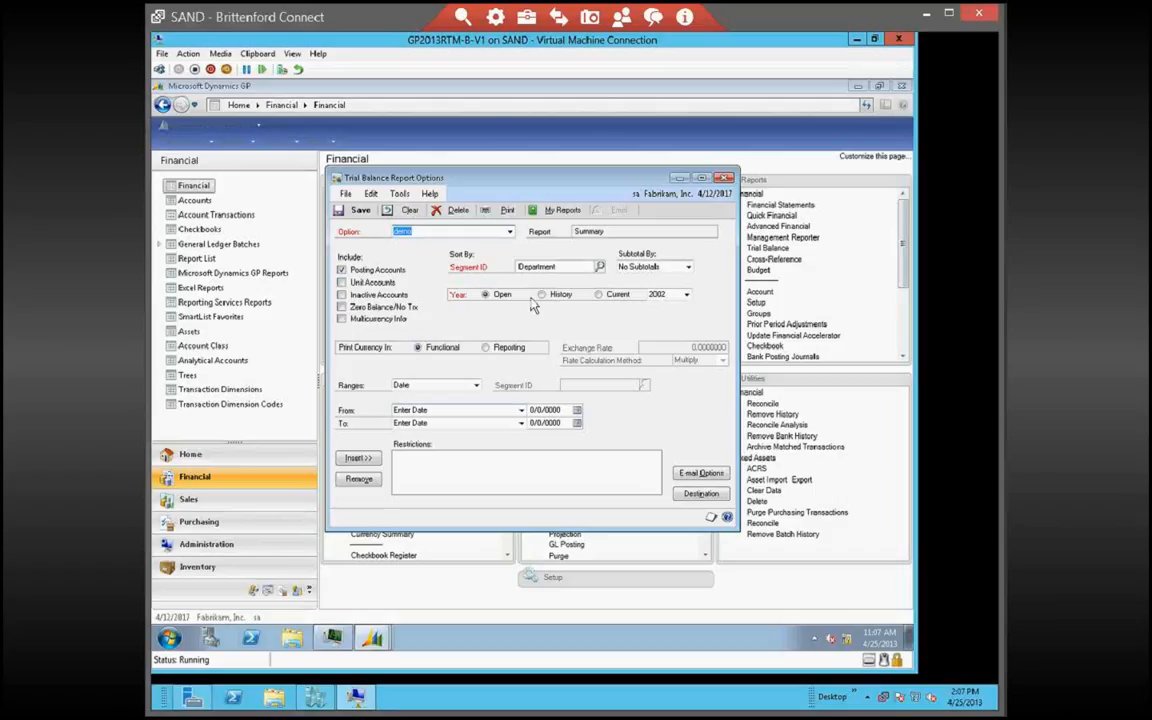
left_click(686, 295)
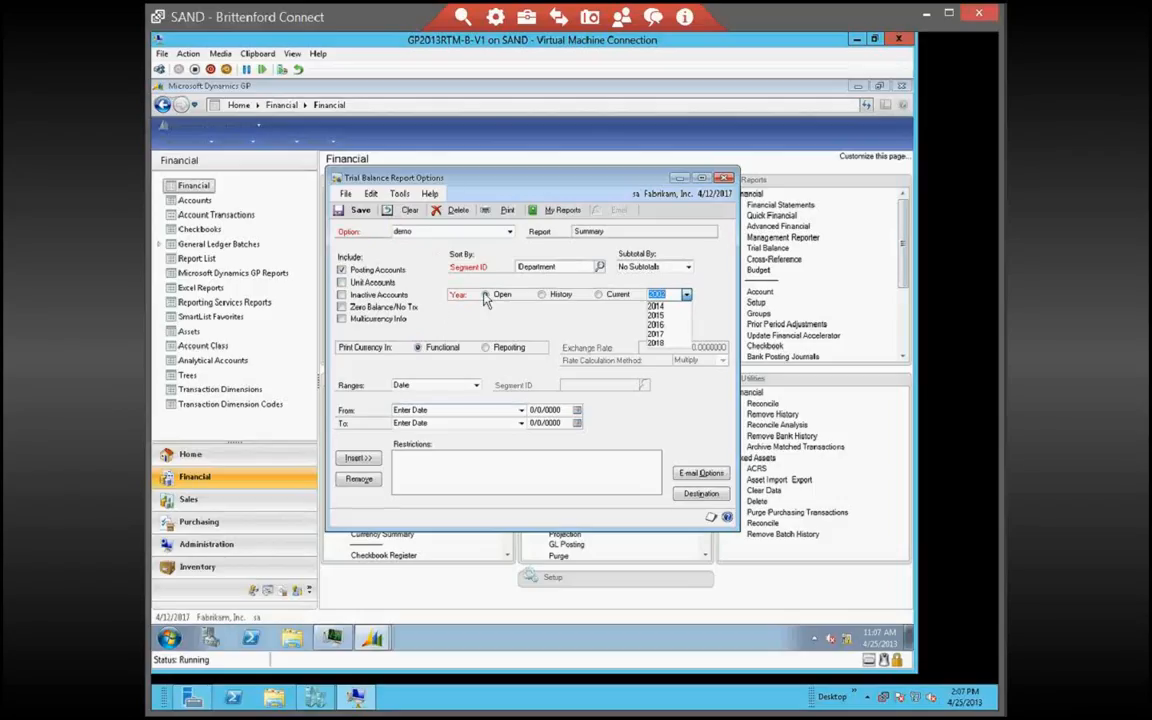
left_click(560, 322)
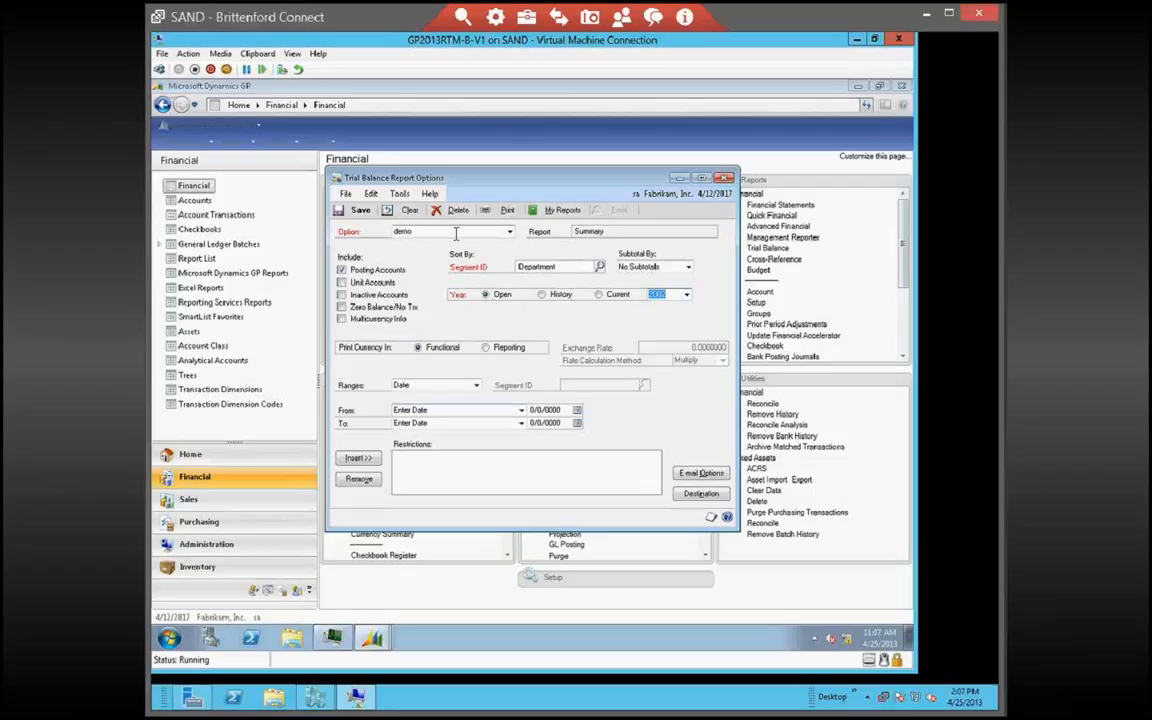
left_click(503, 298)
left_click(686, 295)
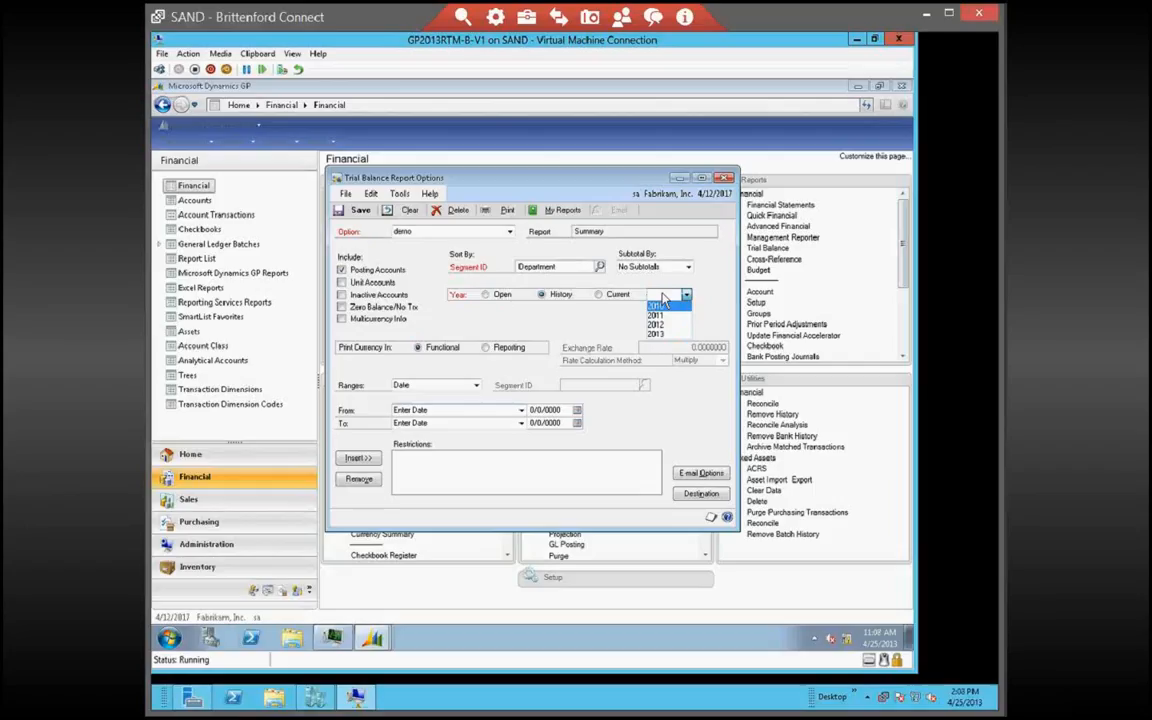
left_click(660, 304)
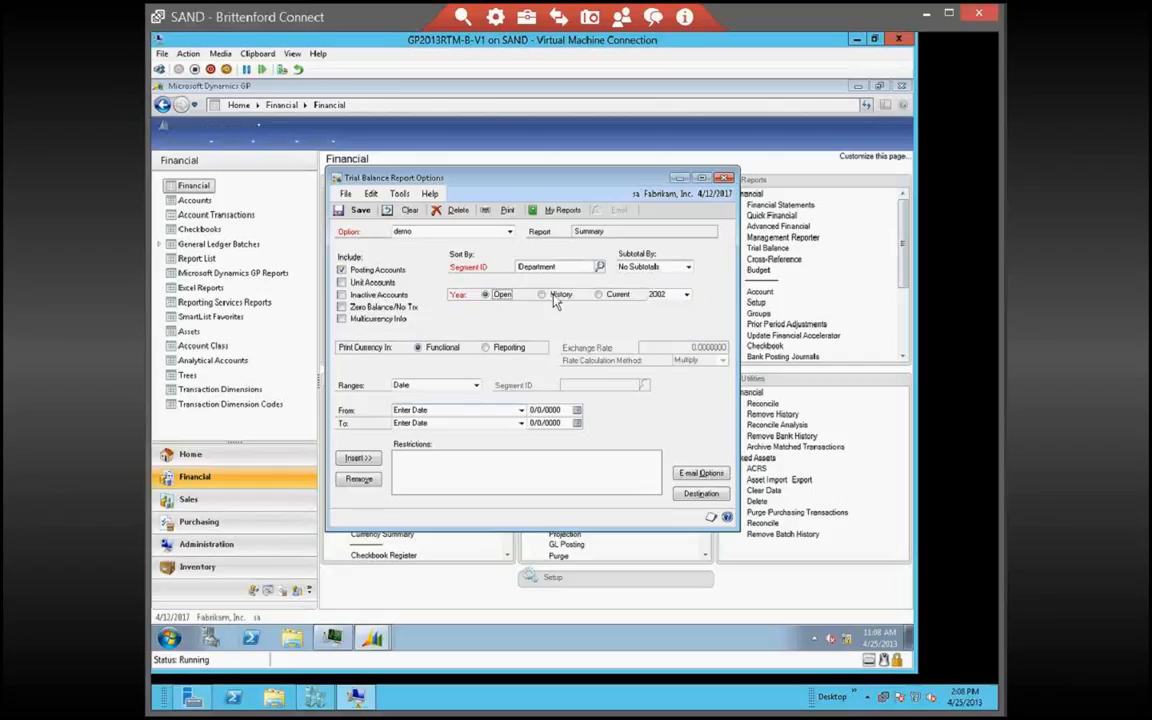
left_click(688, 295)
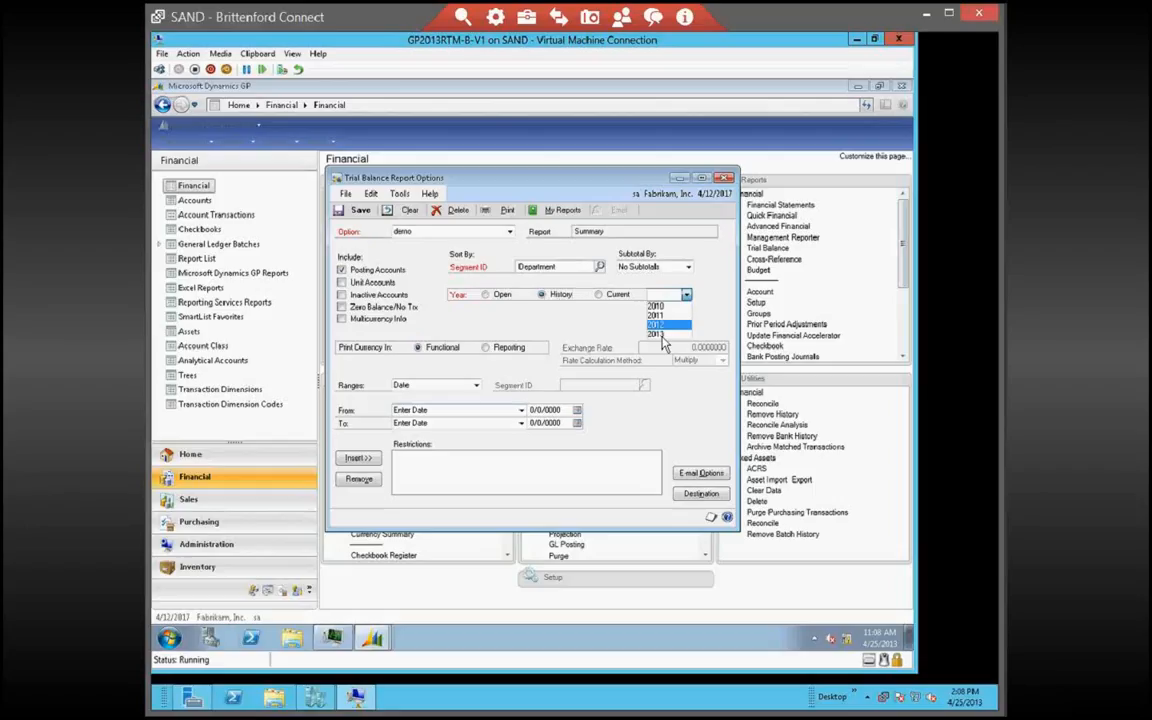
Set the trial balance report's year to Current and its range type to Account
left_click(600, 296)
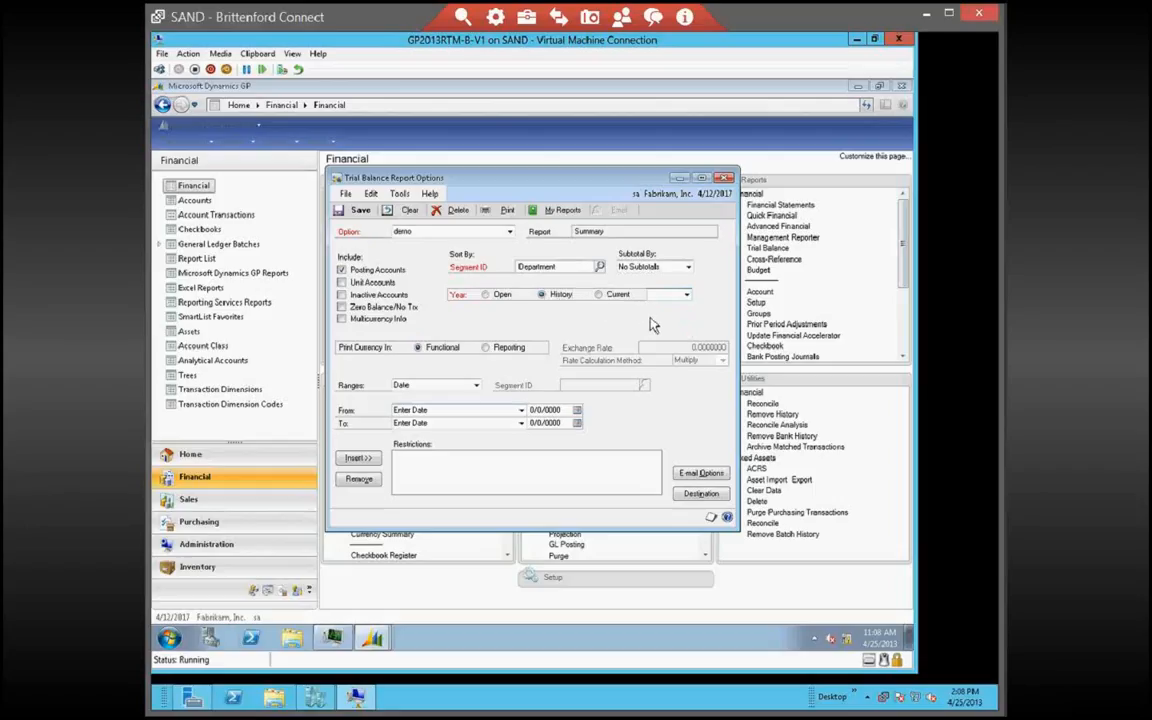
left_click(598, 294)
left_click(476, 386)
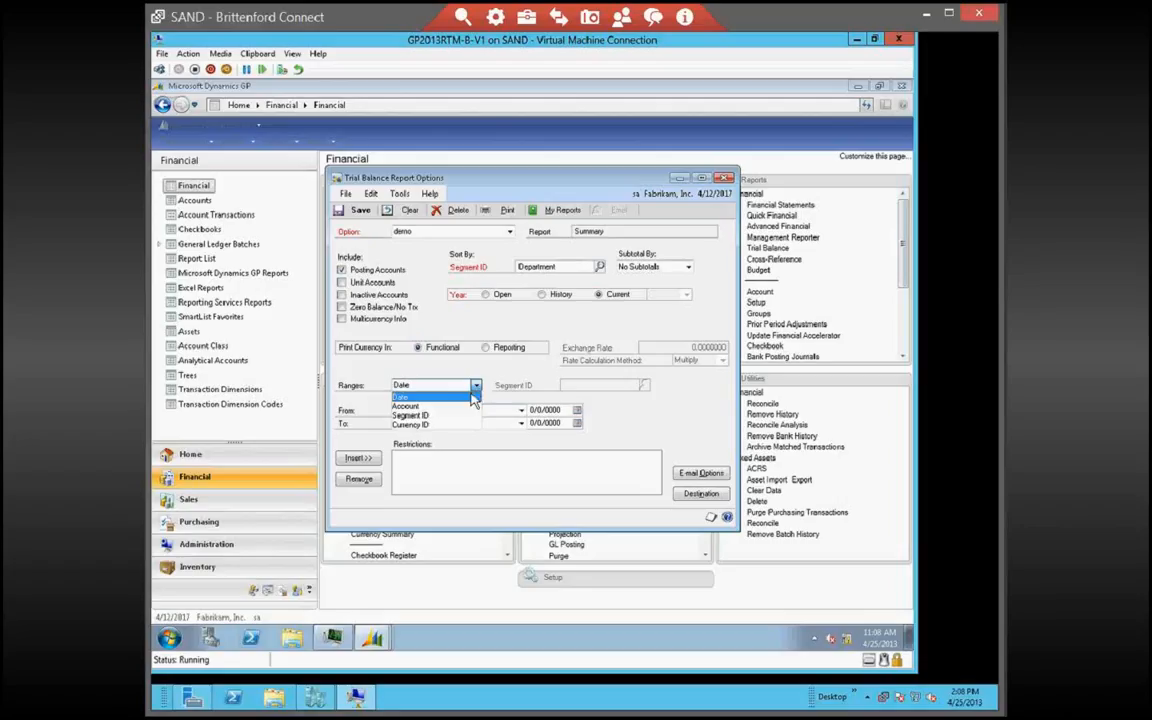
left_click(477, 389)
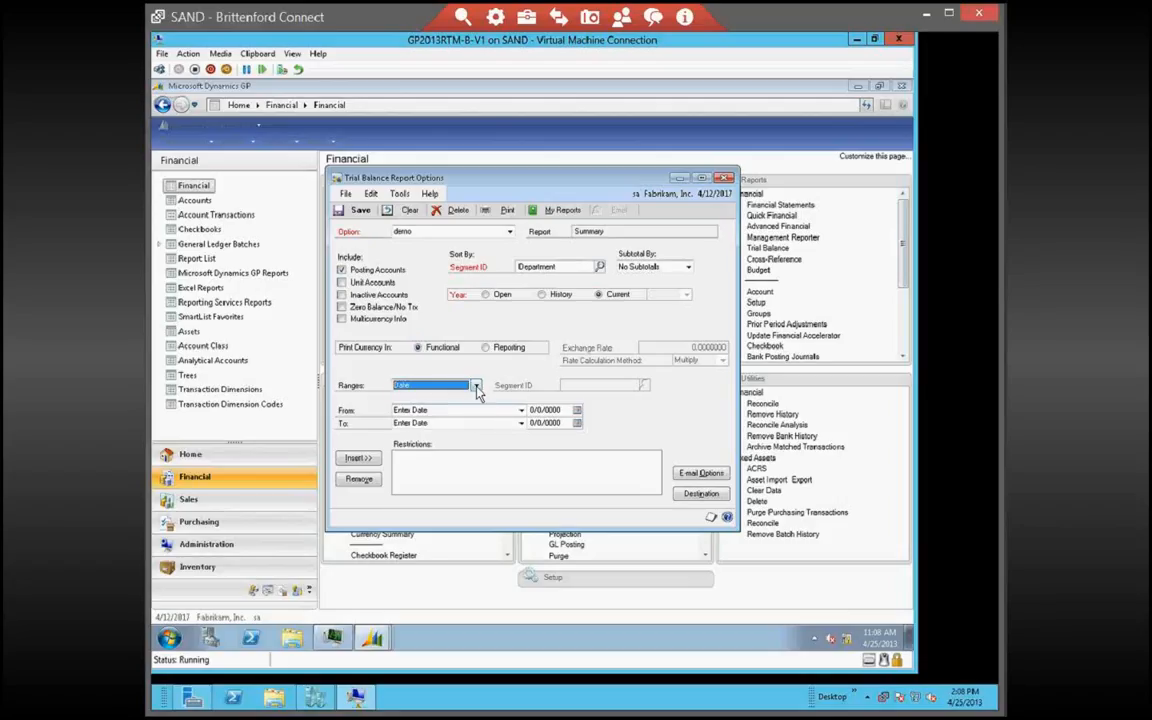
left_click(477, 389)
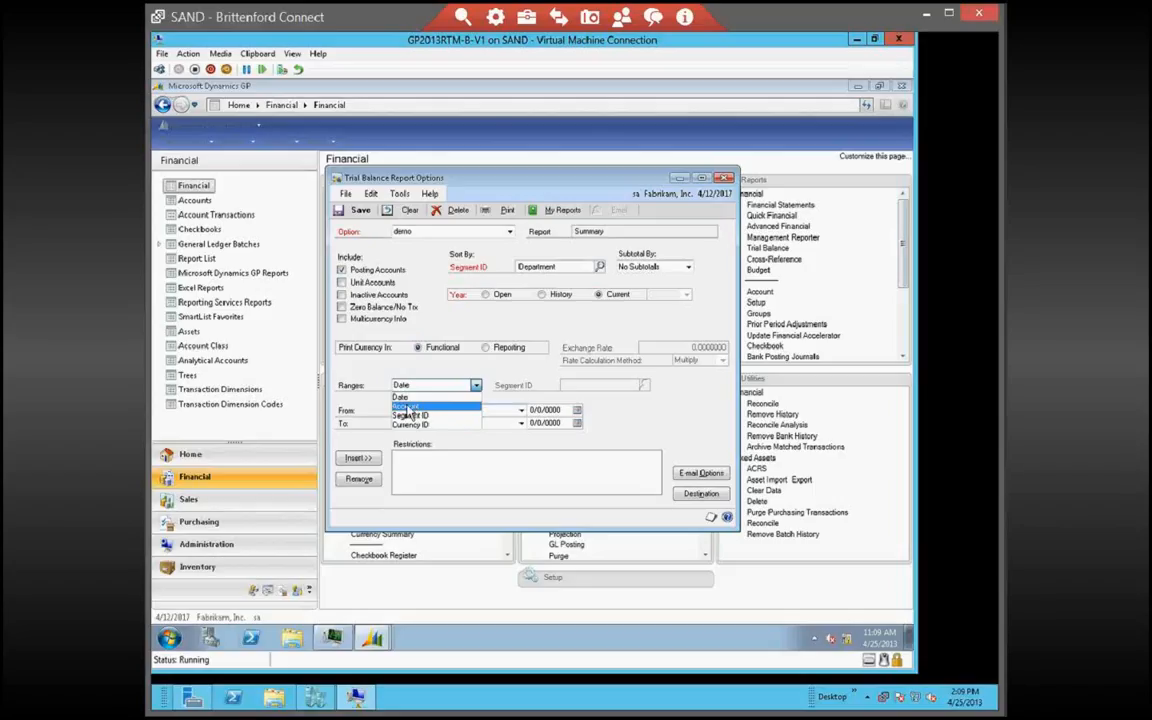
left_click(407, 409)
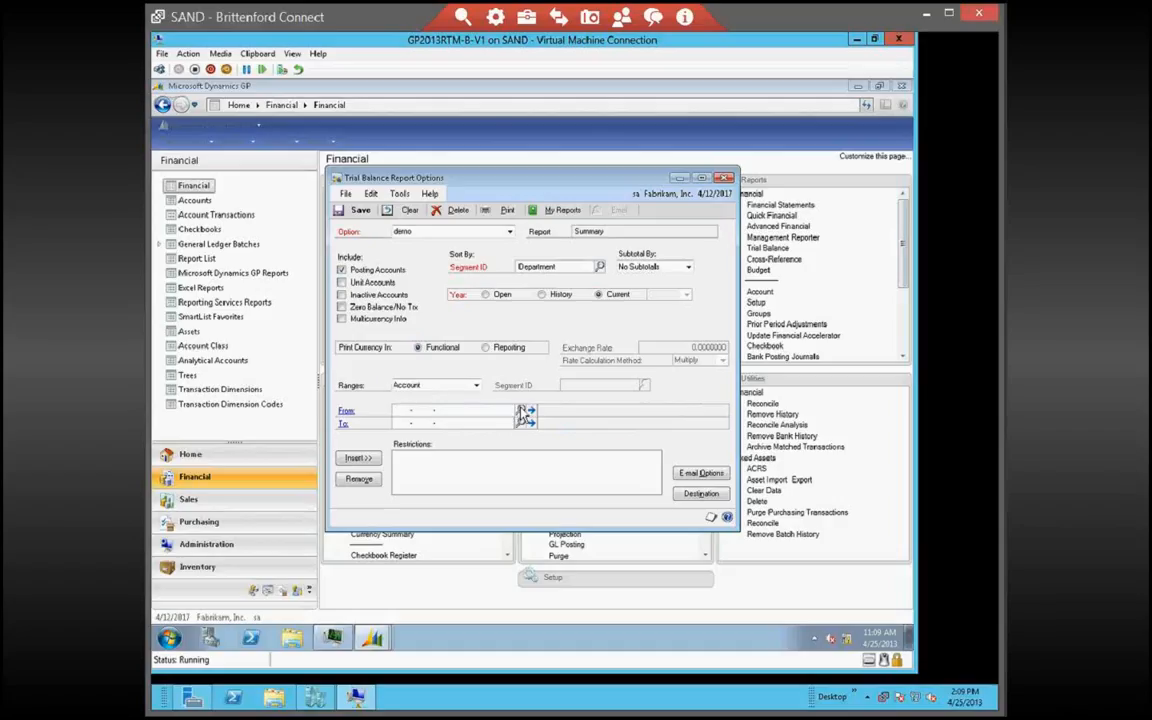
Look up accounts by account number and insert an account restriction running from and to Cash - Operating Account
left_click(522, 413)
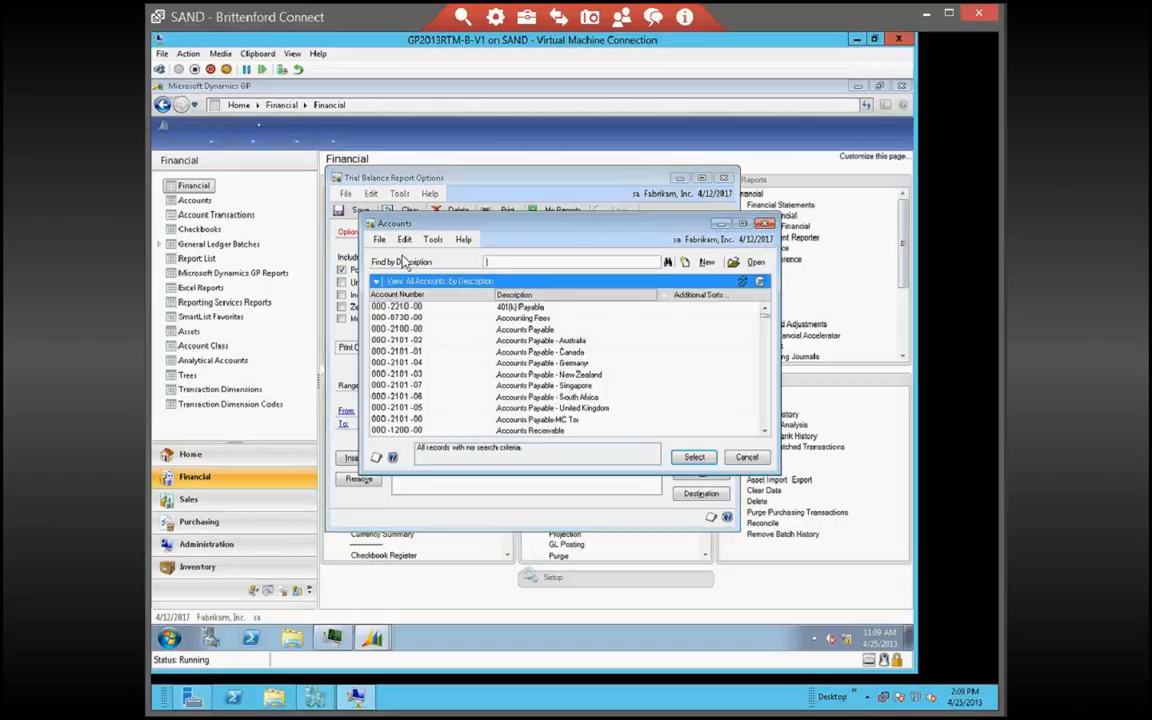
left_click(397, 294)
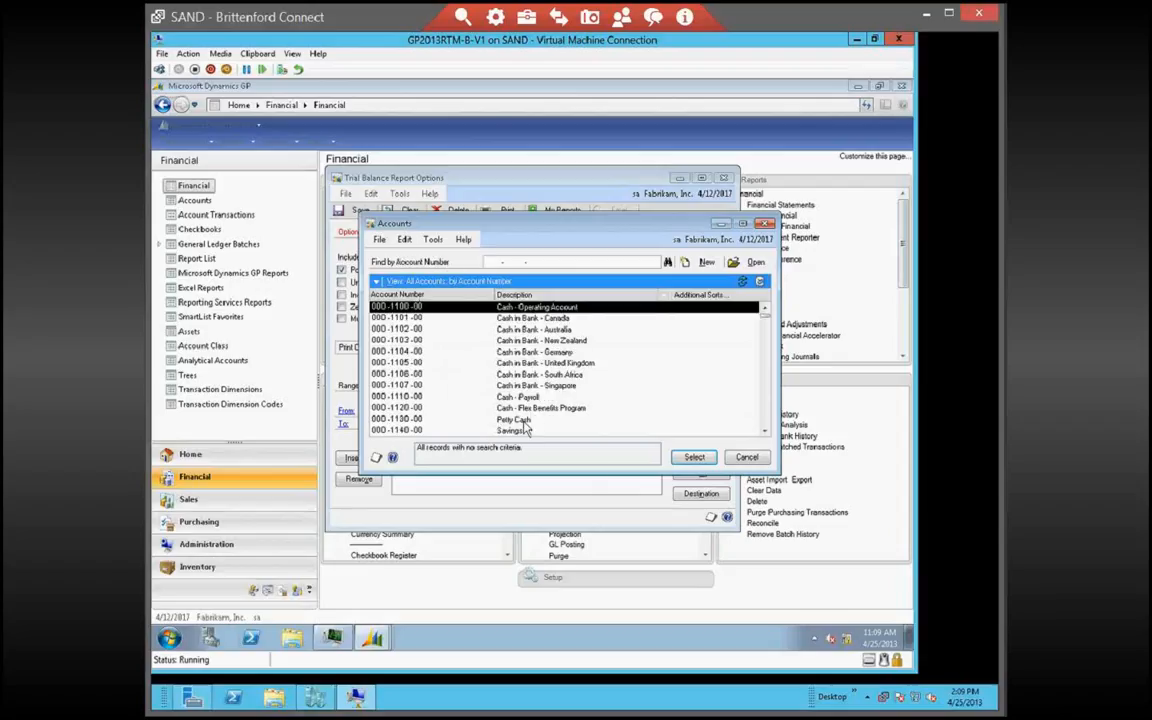
scroll(526, 428, "down", 3)
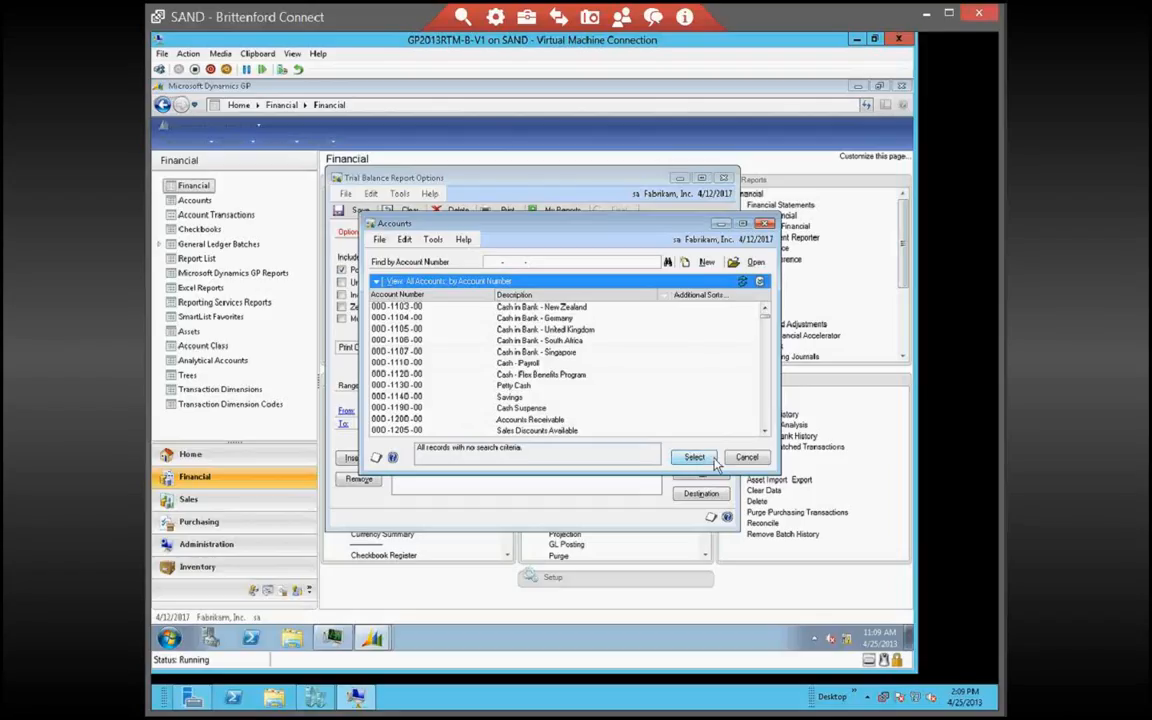
left_click(765, 308)
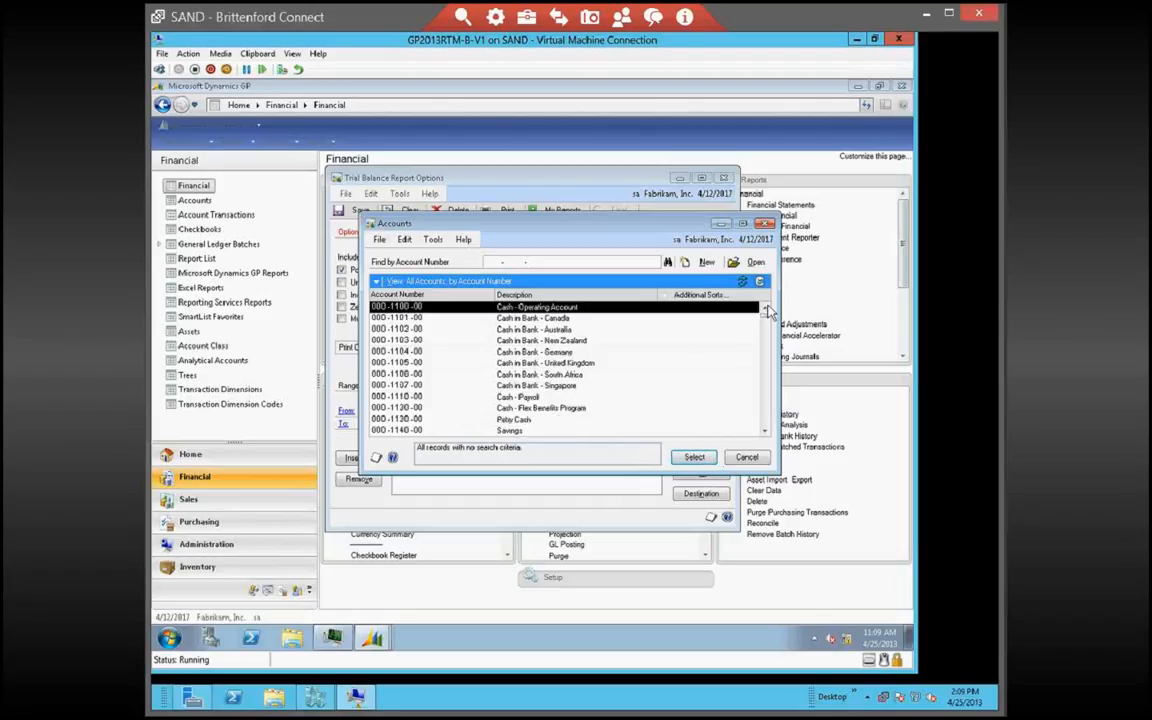
left_click(694, 456)
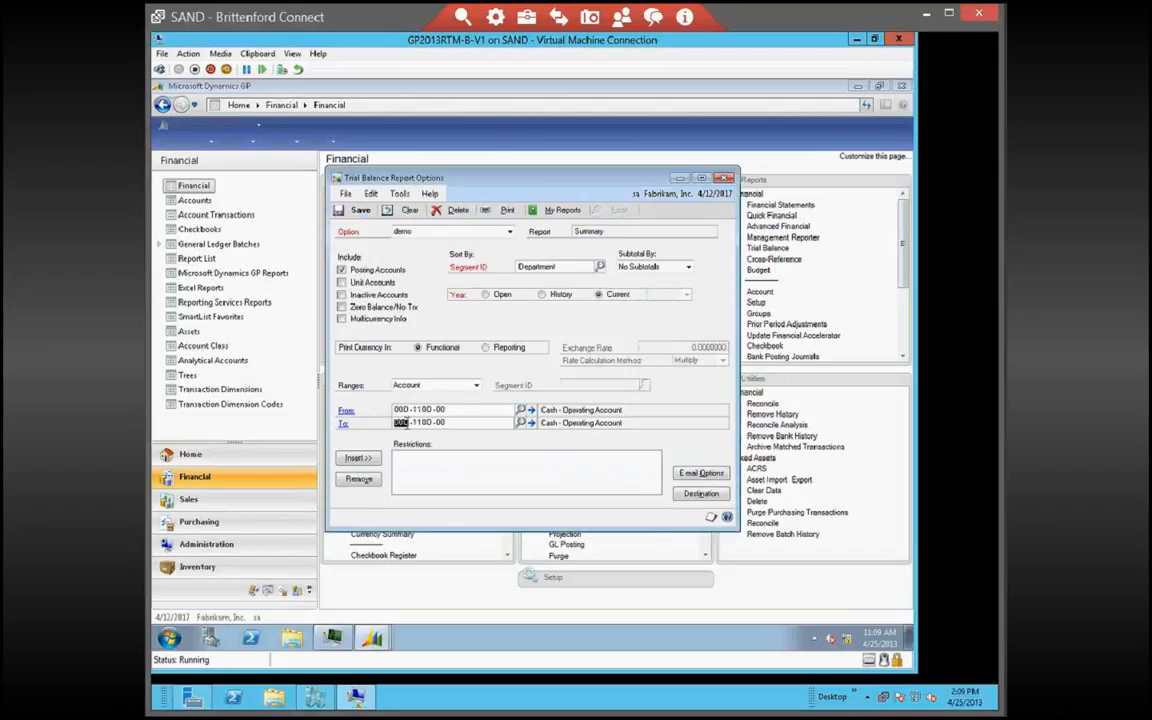
left_click(358, 459)
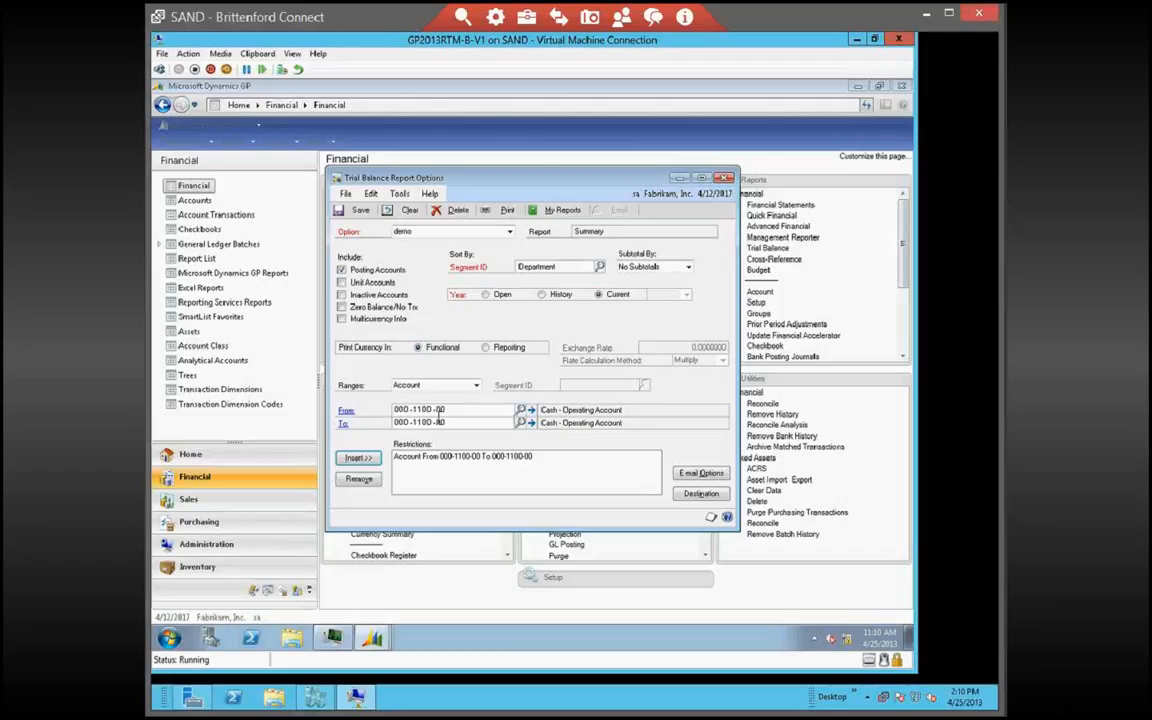
Set both ends of the account range to Cash - Payroll and try to insert it as an additional restriction
left_click(520, 410)
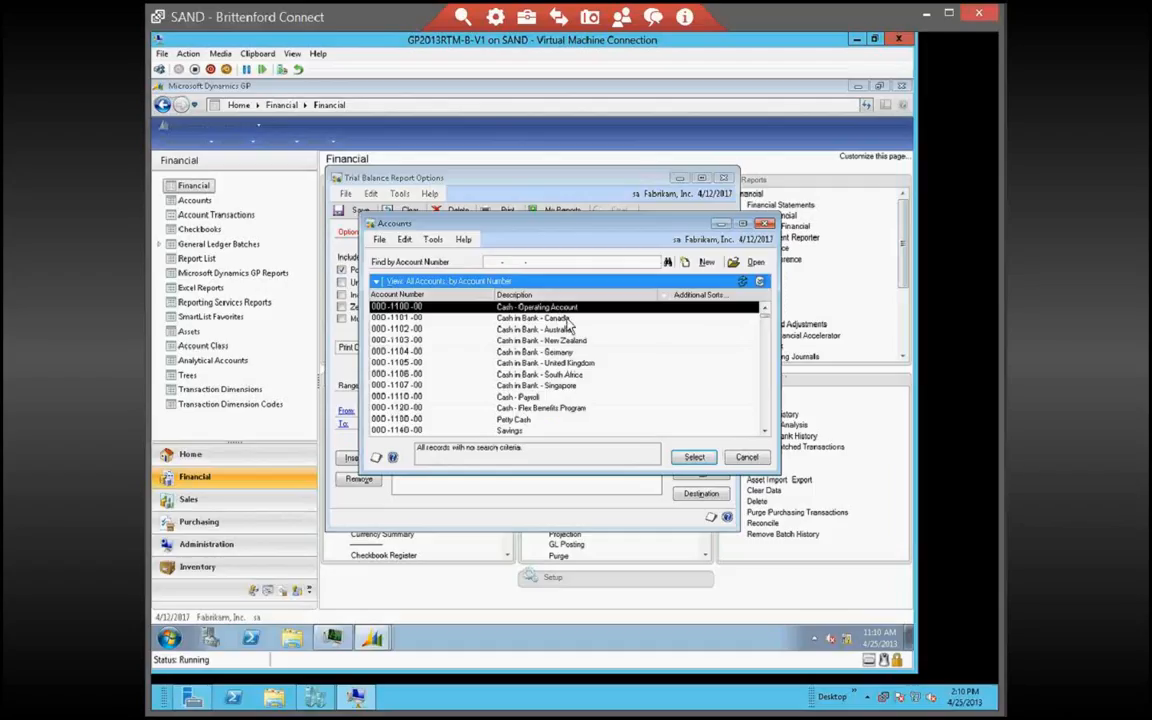
left_click(533, 398)
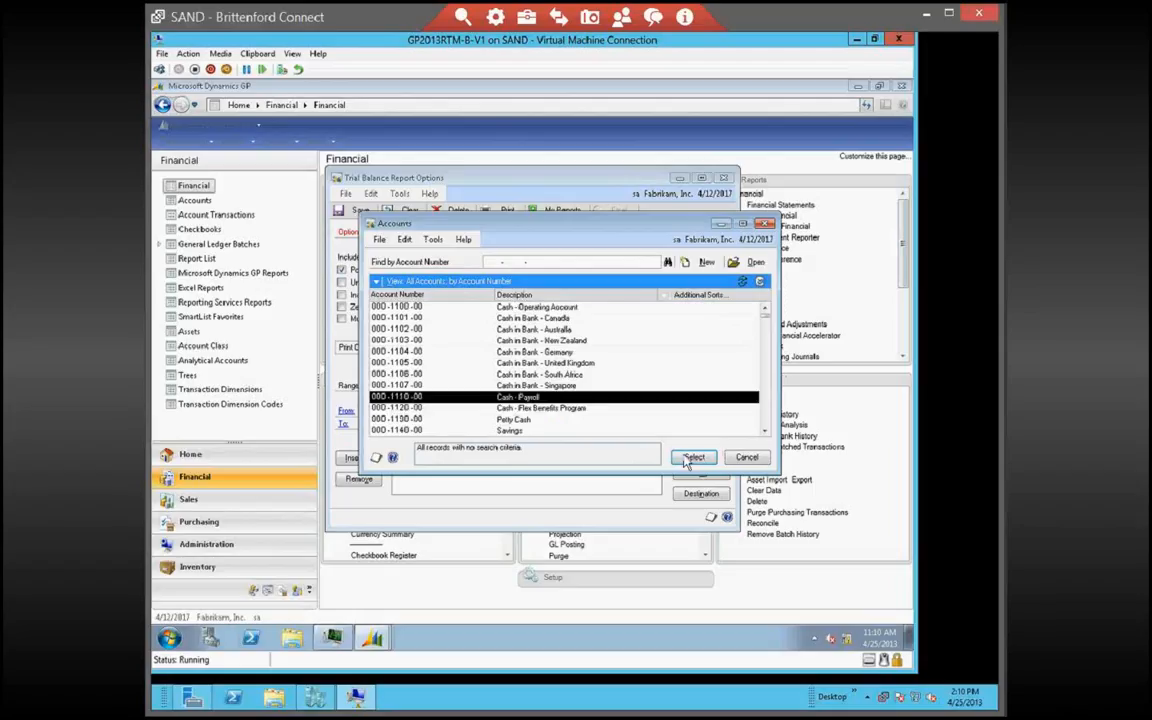
left_click(692, 458)
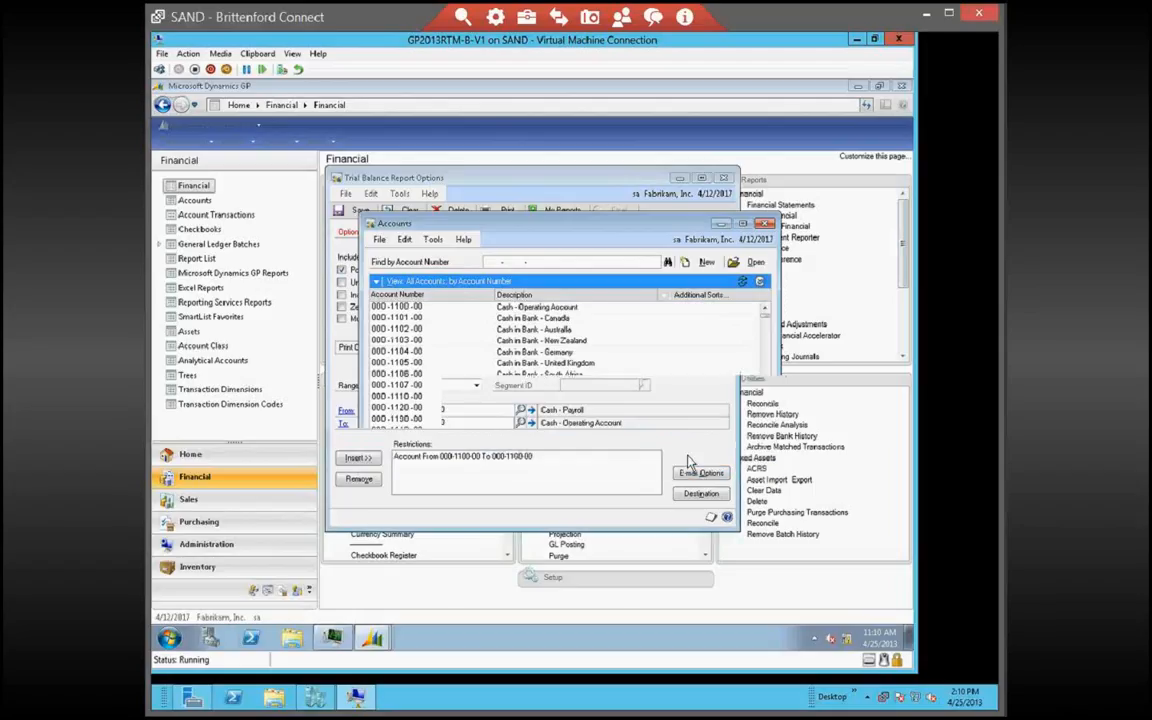
left_click(520, 423)
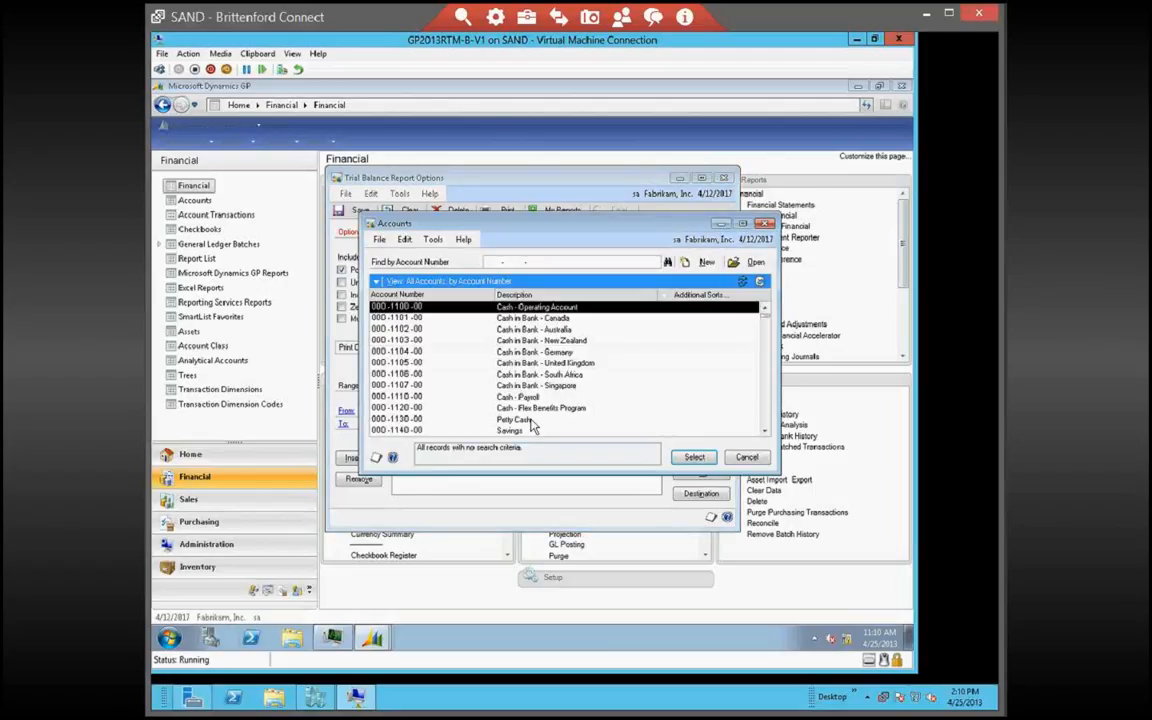
left_click(518, 397)
left_click(694, 457)
left_click(357, 460)
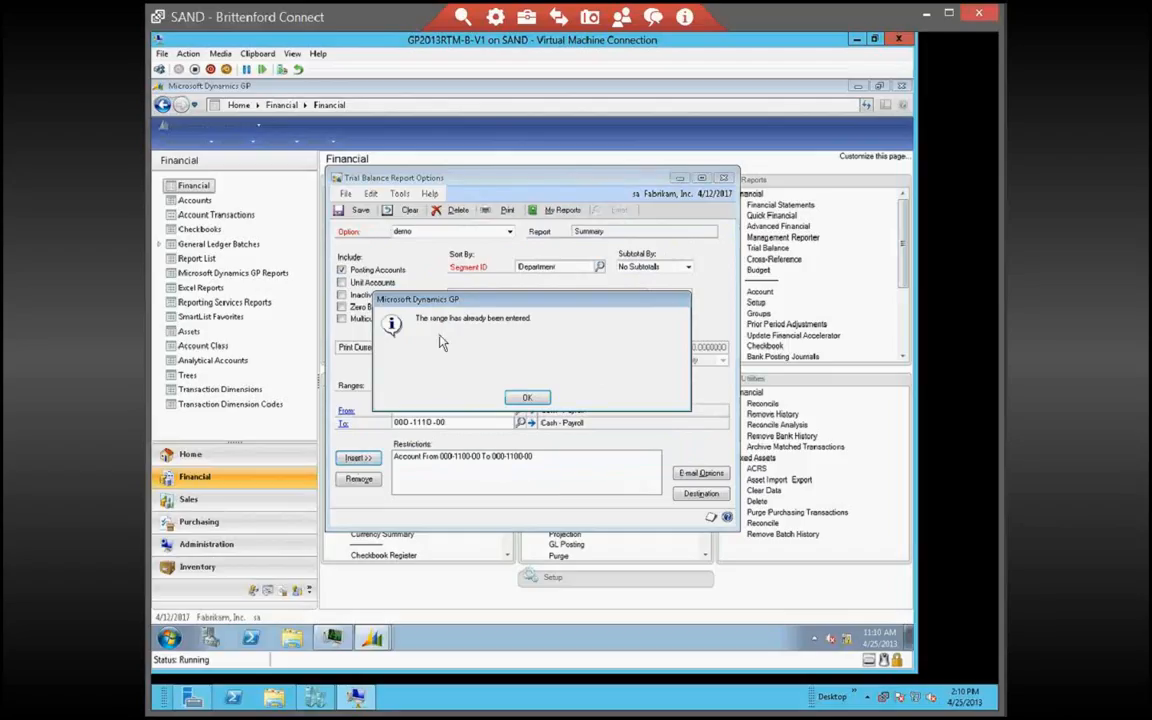
left_click(527, 397)
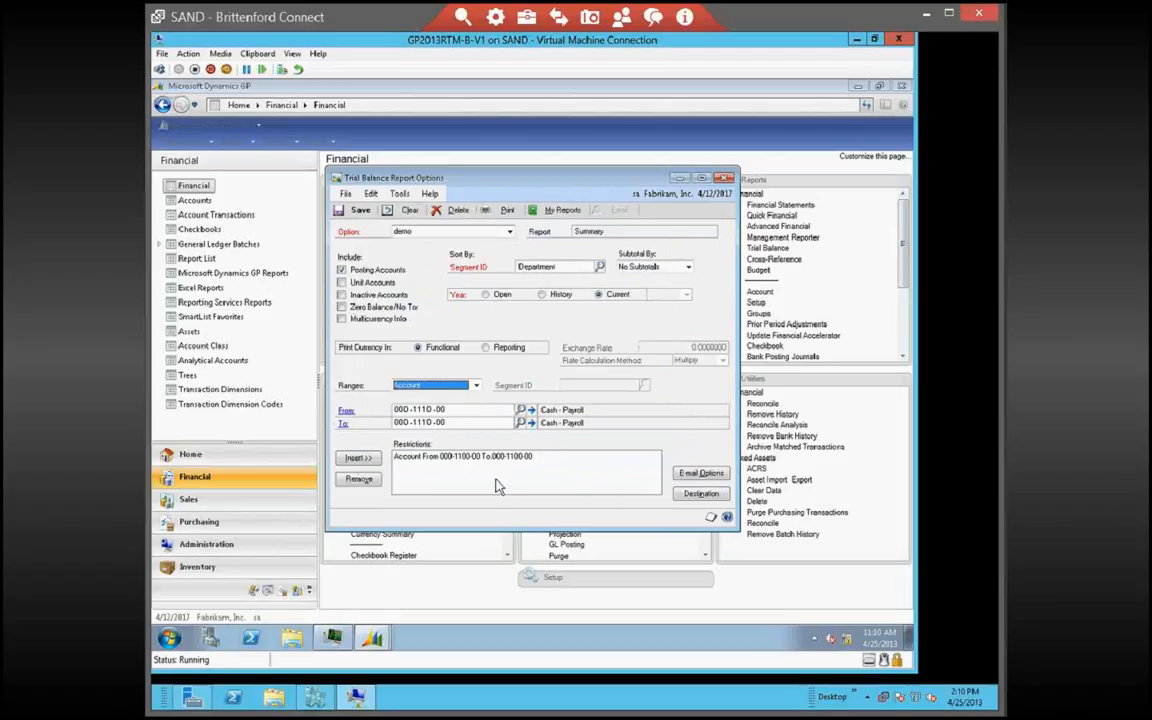
Replace the existing account restriction with one running from Cash - Operating Account to Cash - Payroll
left_click(359, 479)
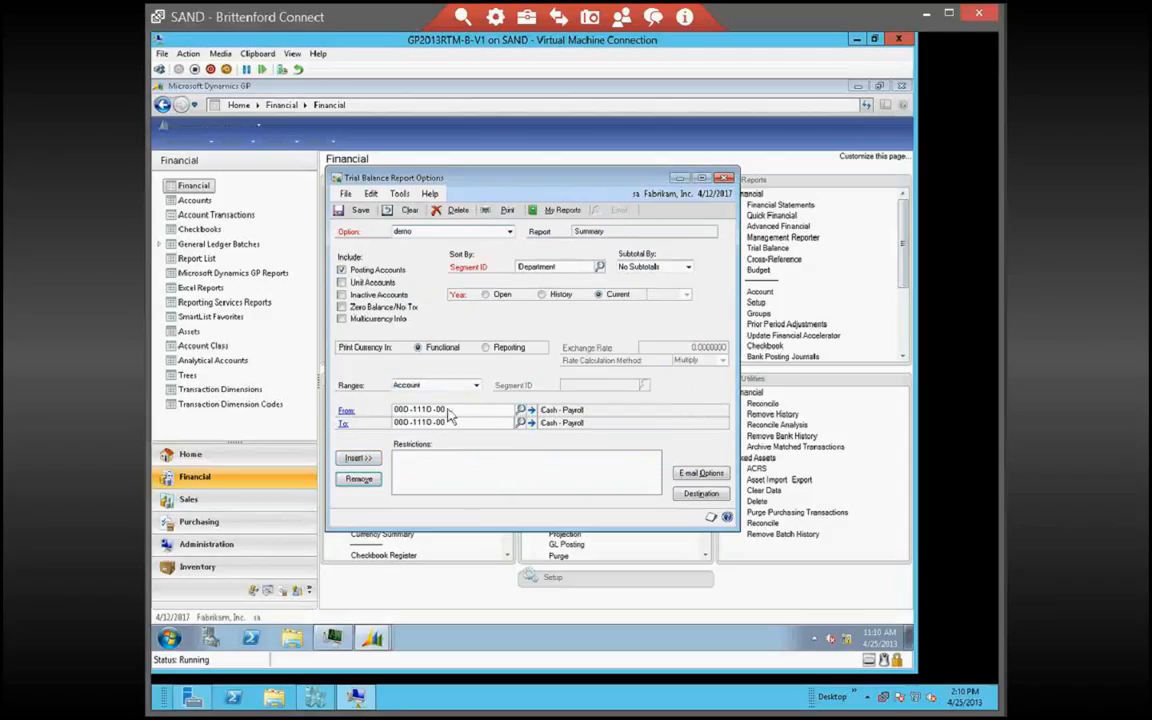
left_click(522, 411)
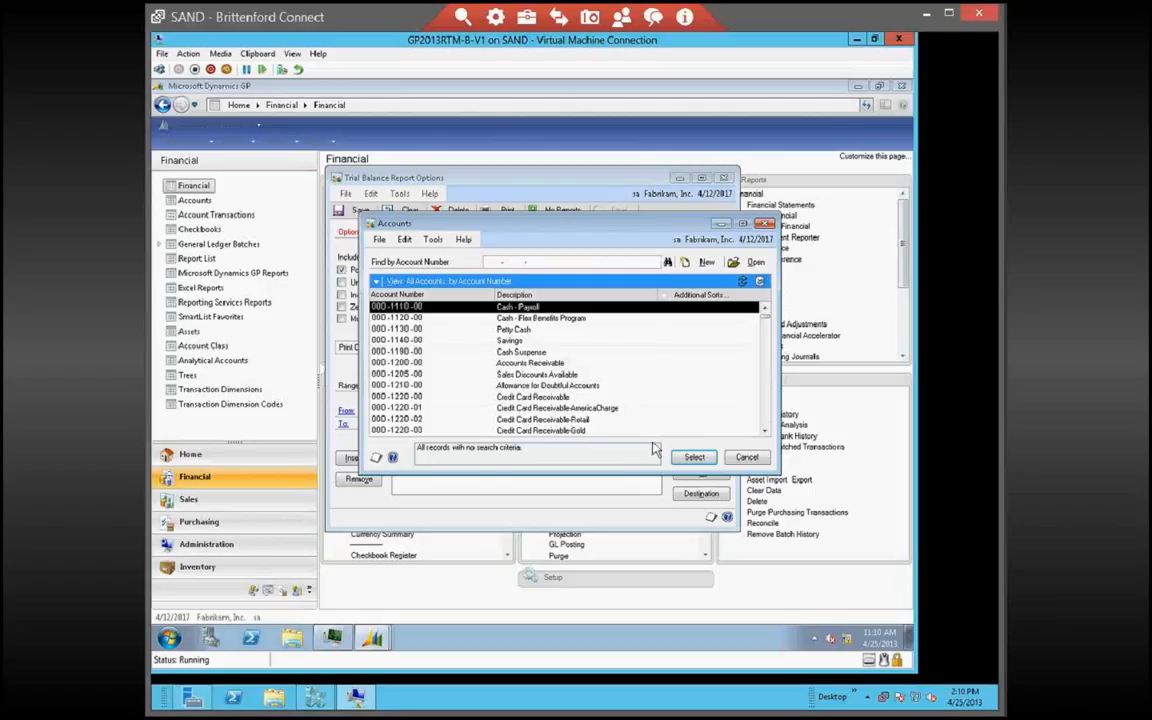
left_click_drag(766, 316, 765, 308)
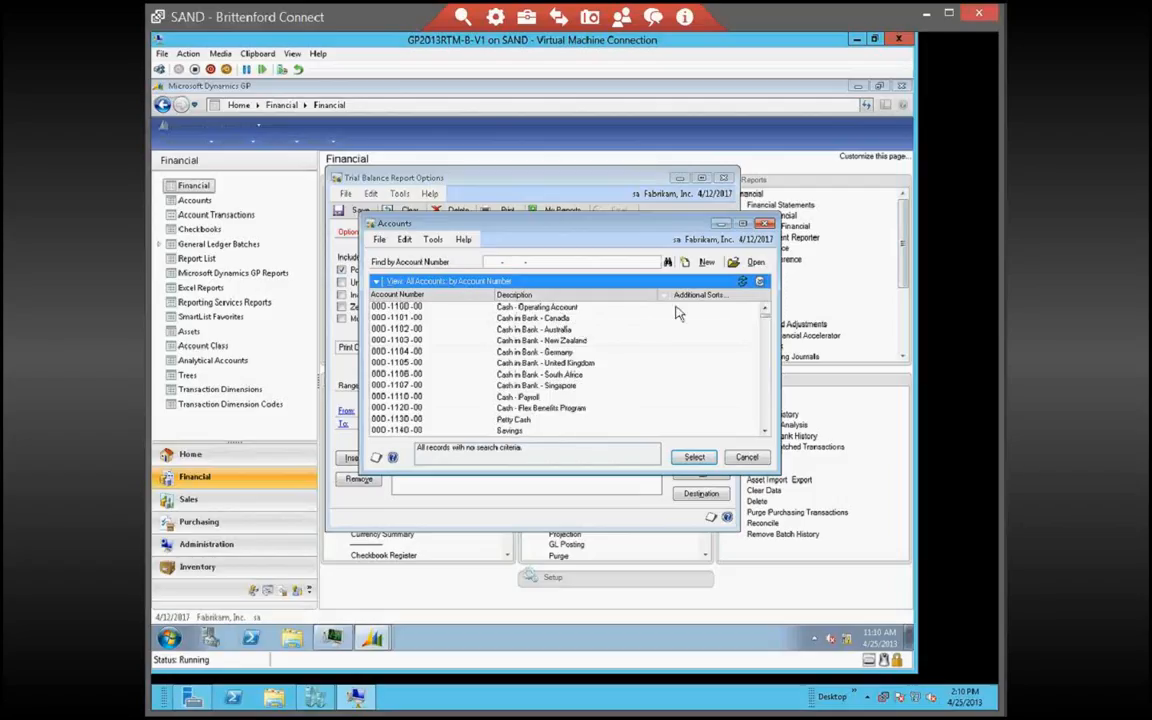
left_click(530, 307)
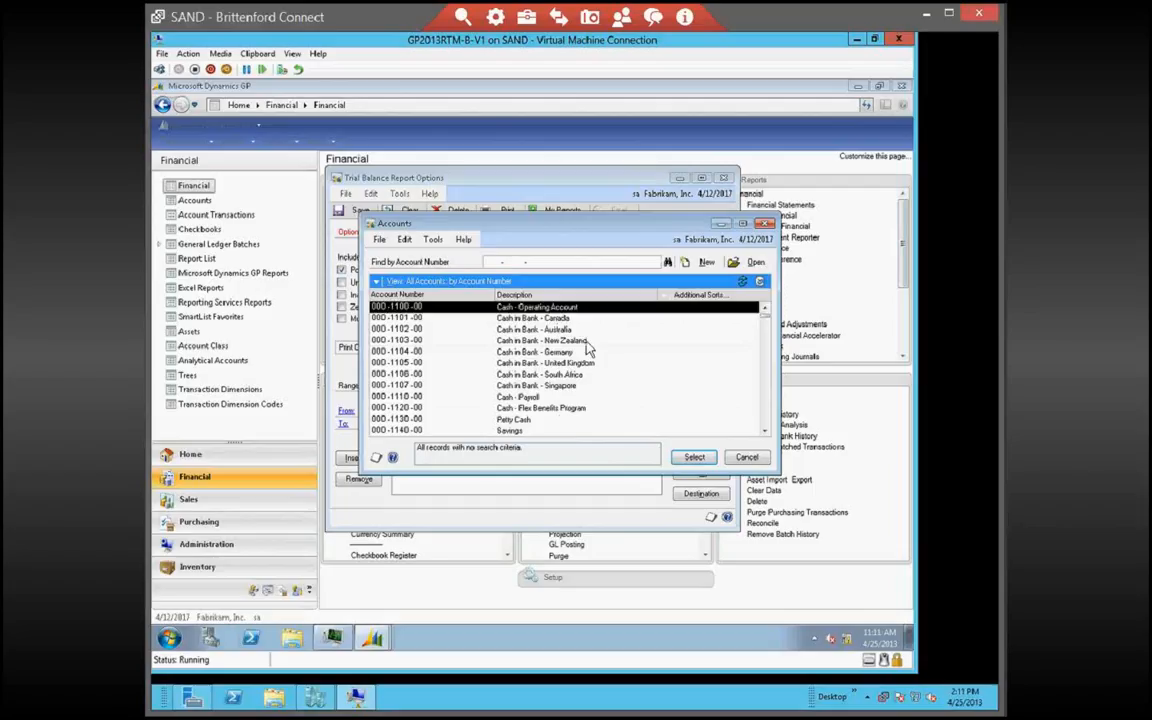
left_click(694, 457)
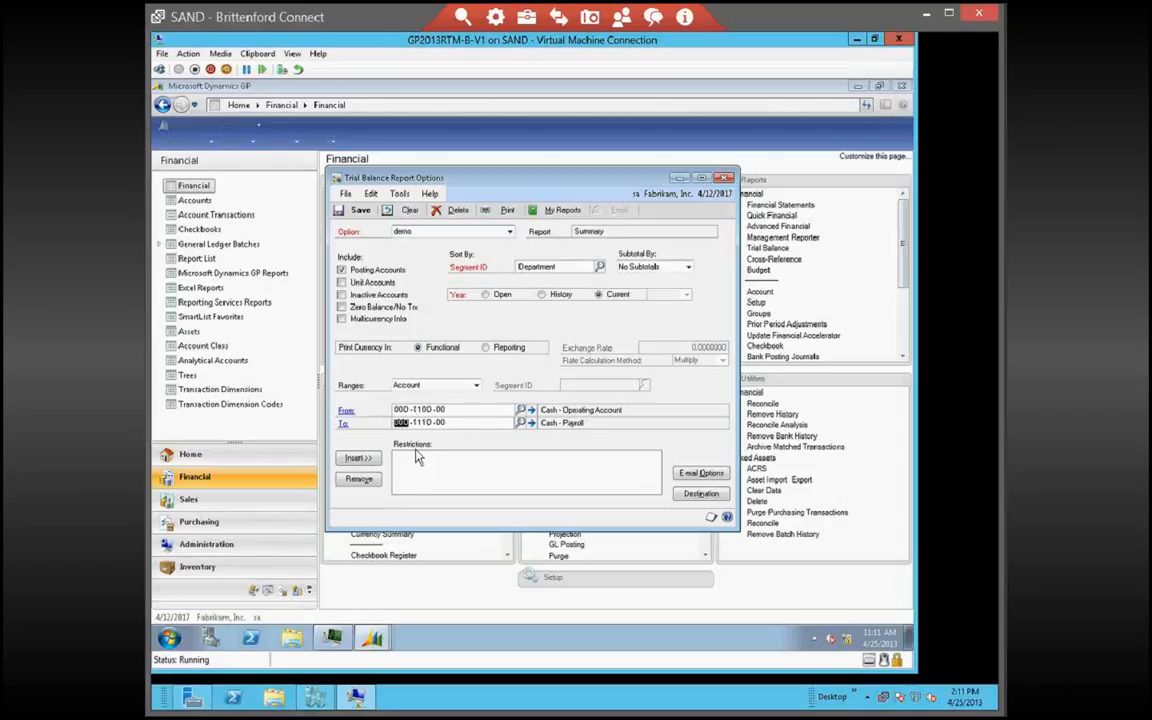
left_click(362, 458)
Configure the report destination to ask each time, keeping the Standard report type and Screen output
left_click(700, 493)
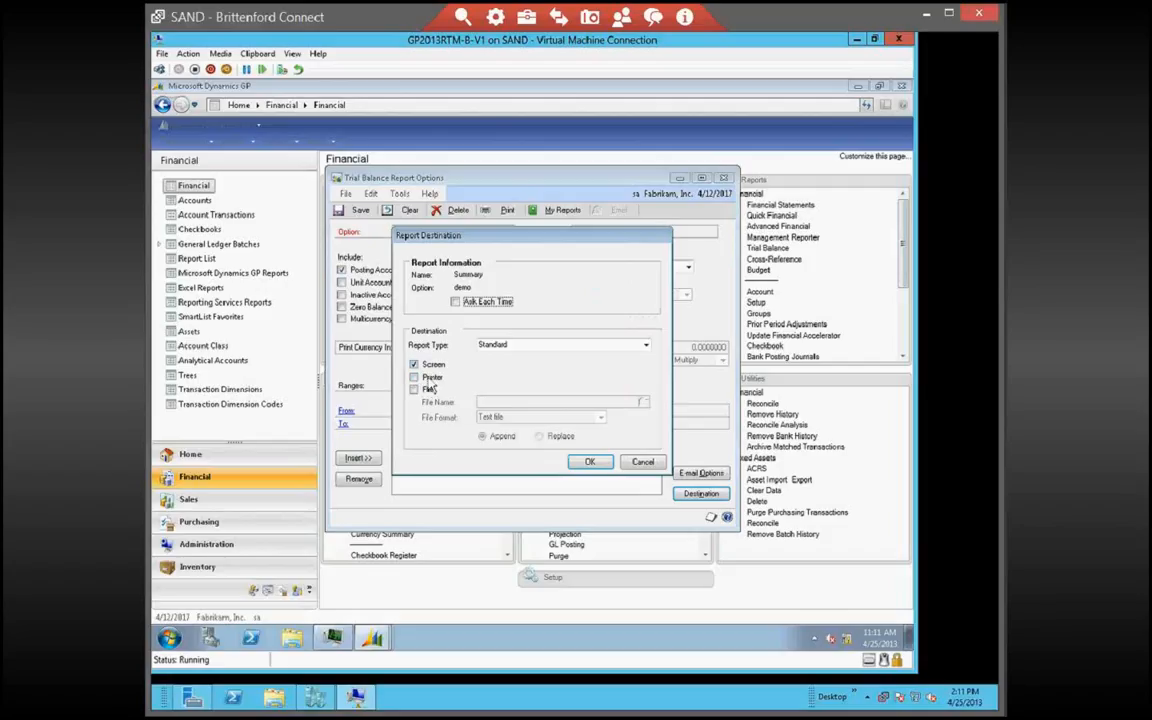
left_click(590, 462)
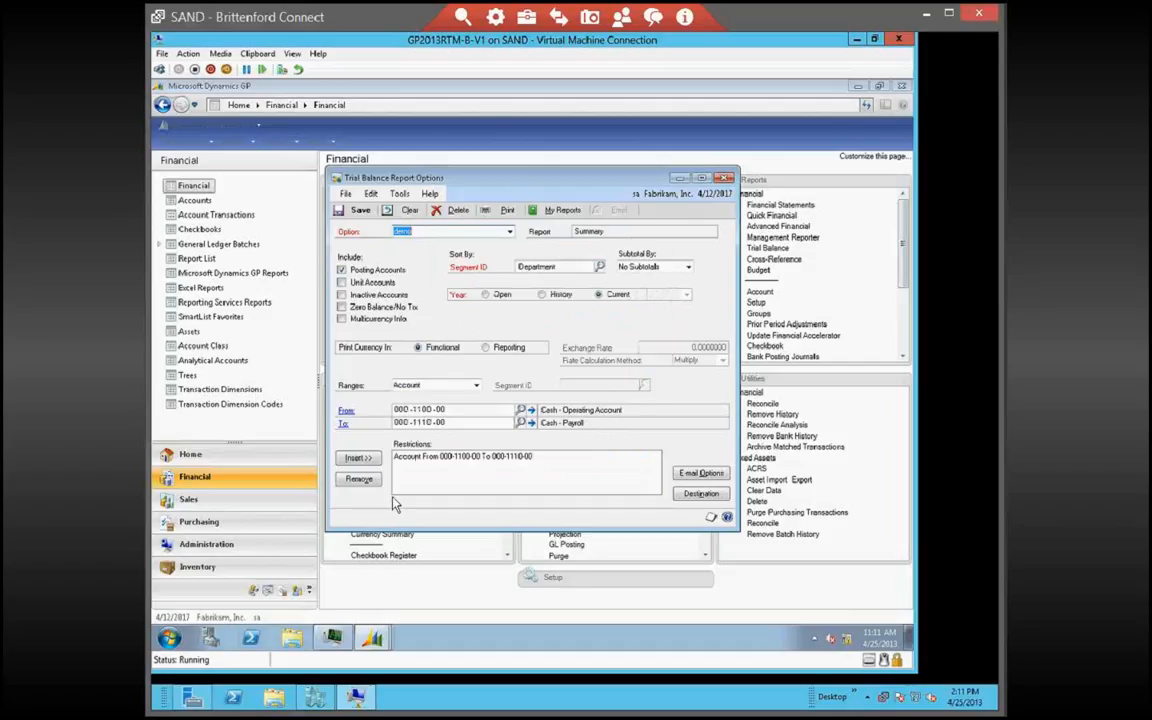
left_click(701, 493)
left_click(456, 301)
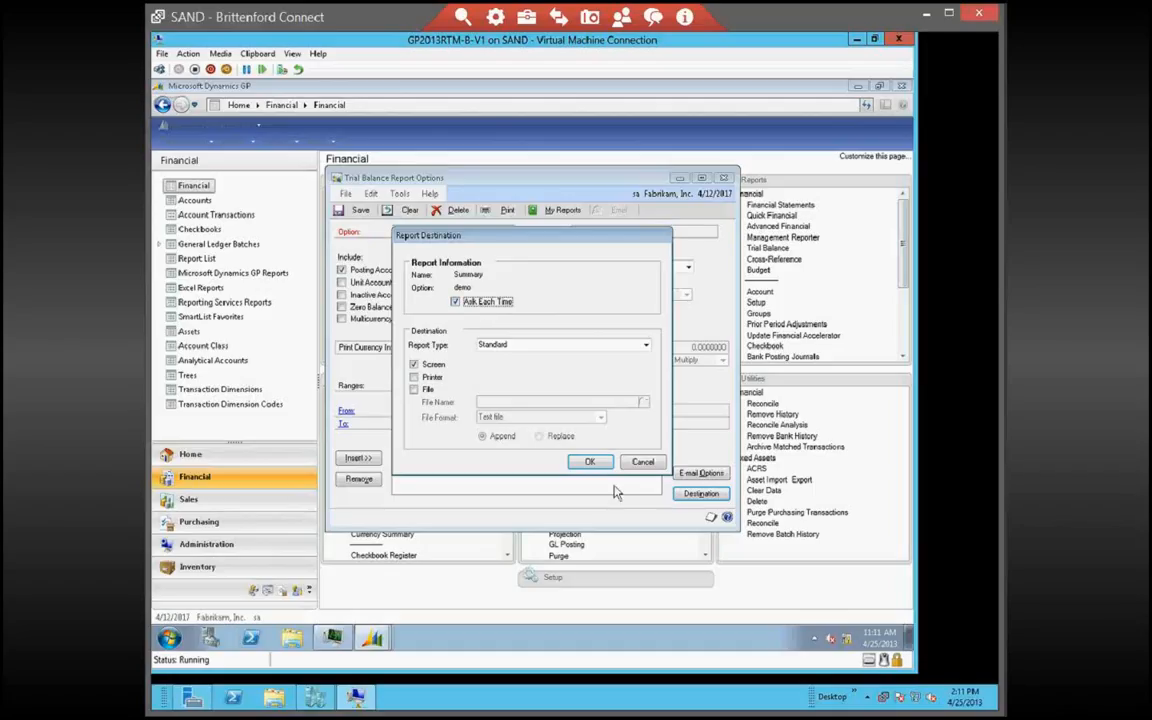
left_click(589, 461)
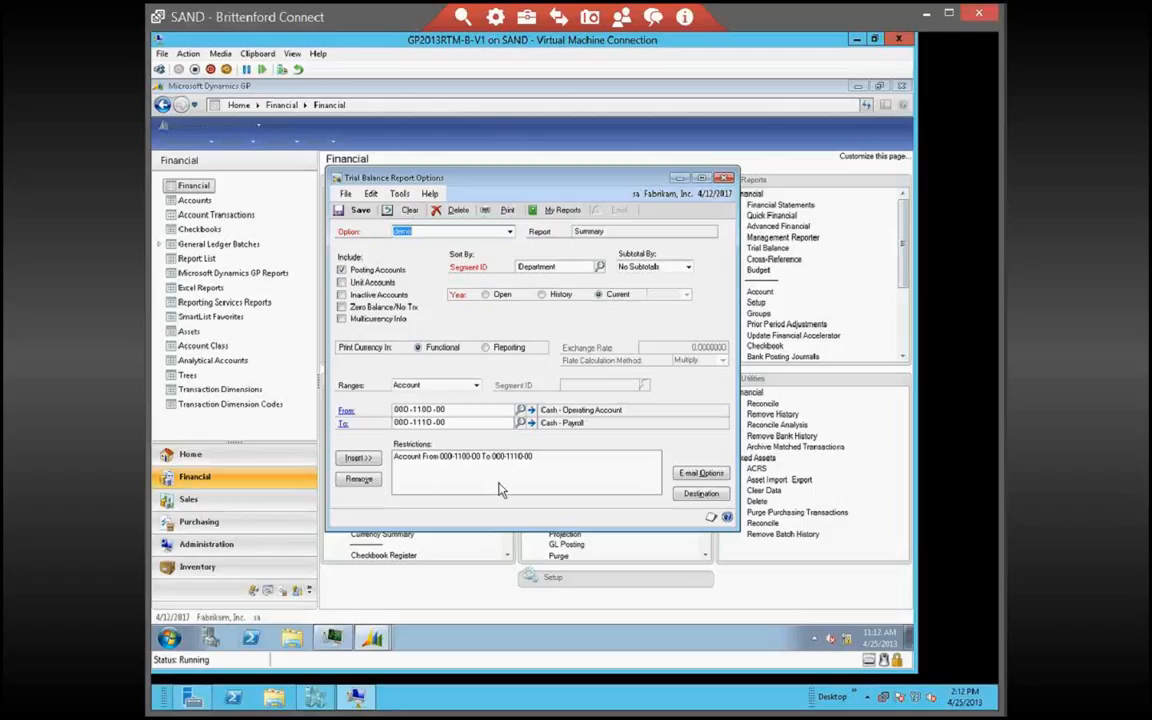
Insert a date restriction from Beginning of Previous Period to End of Previous Period
left_click(476, 385)
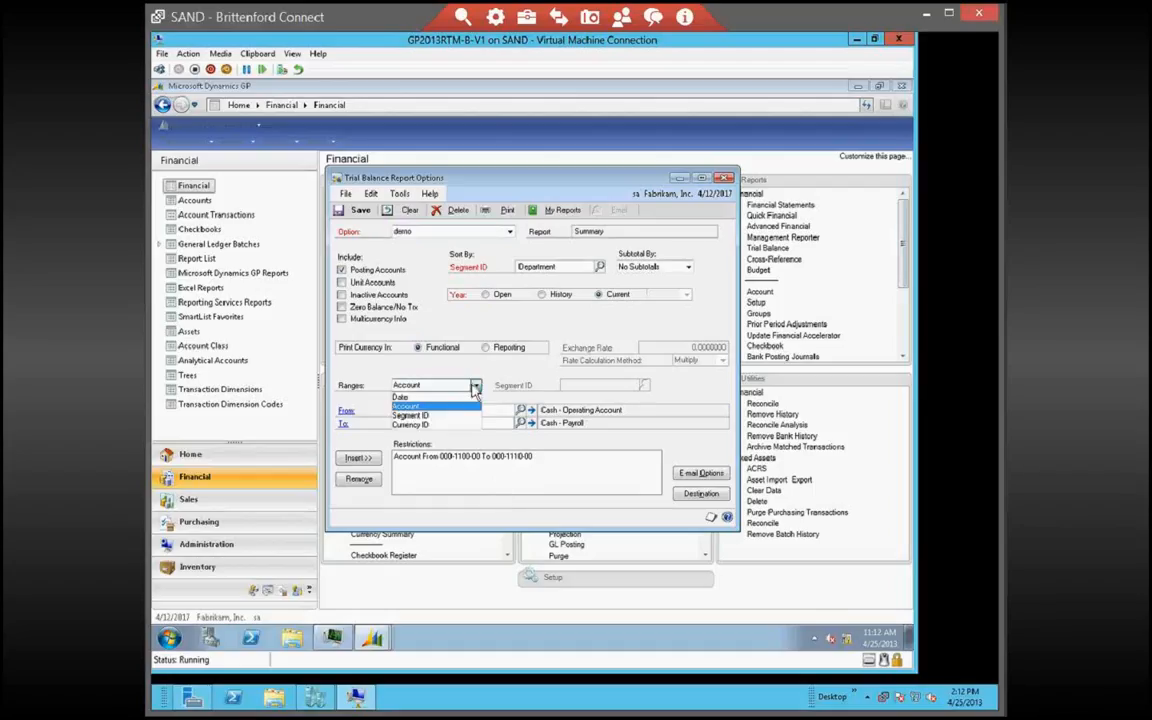
left_click(418, 398)
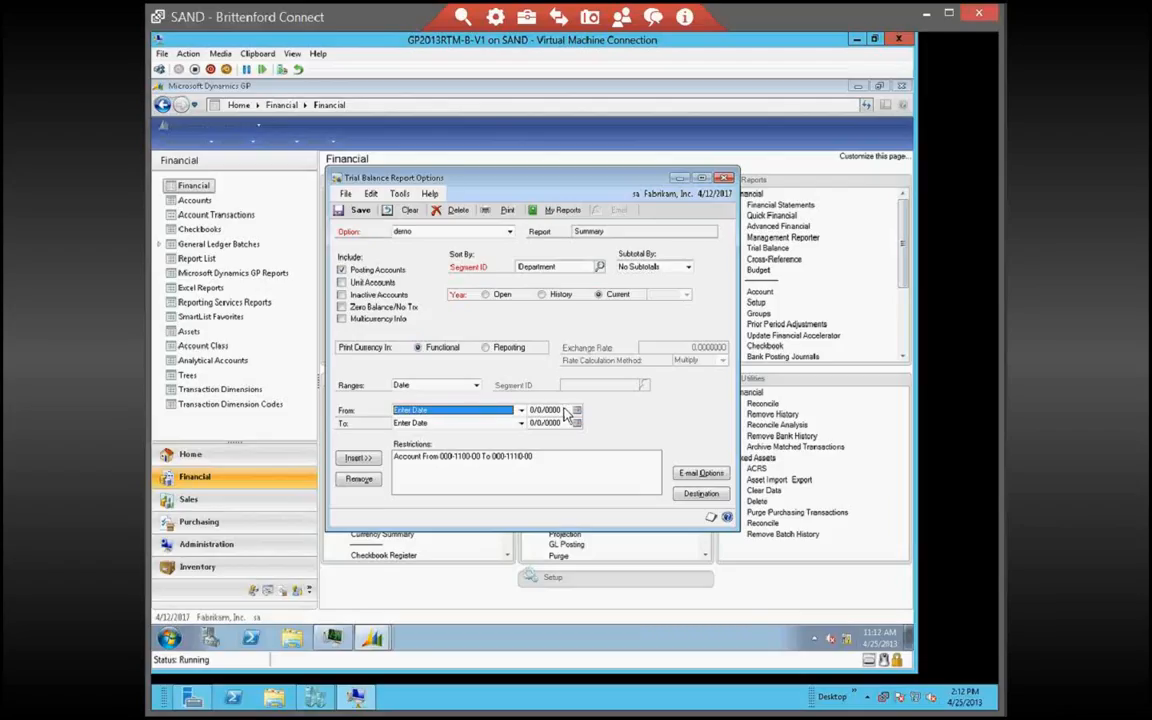
left_click(520, 410)
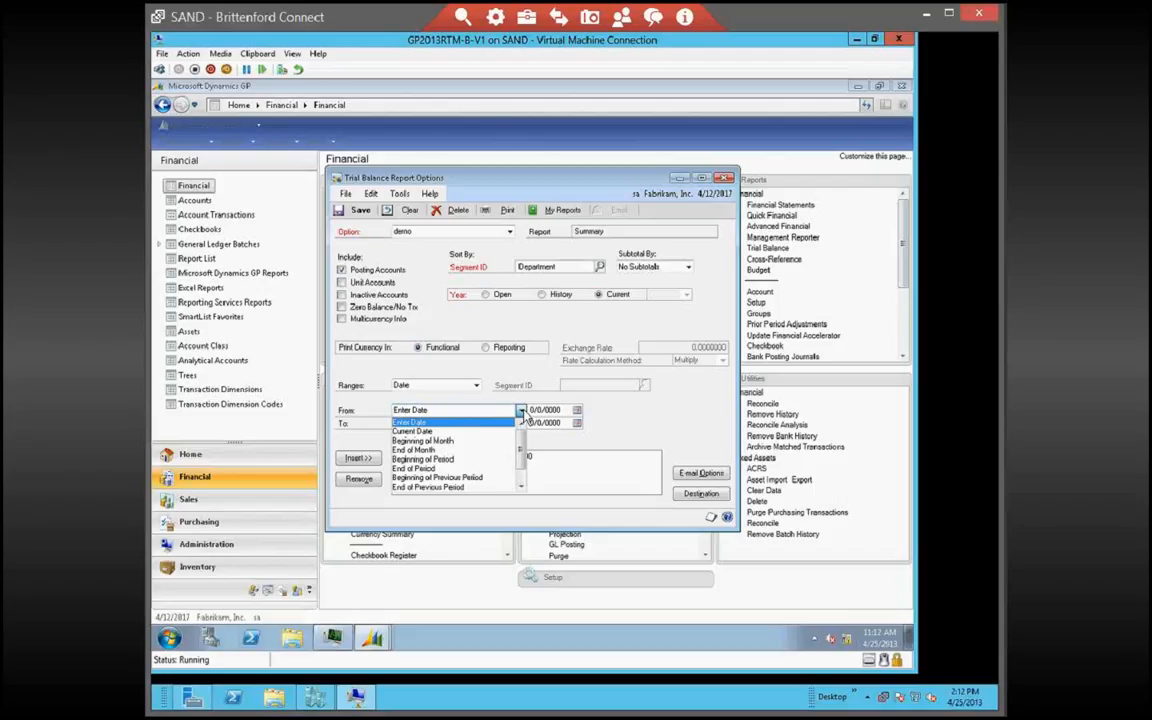
left_click(437, 478)
left_click(520, 424)
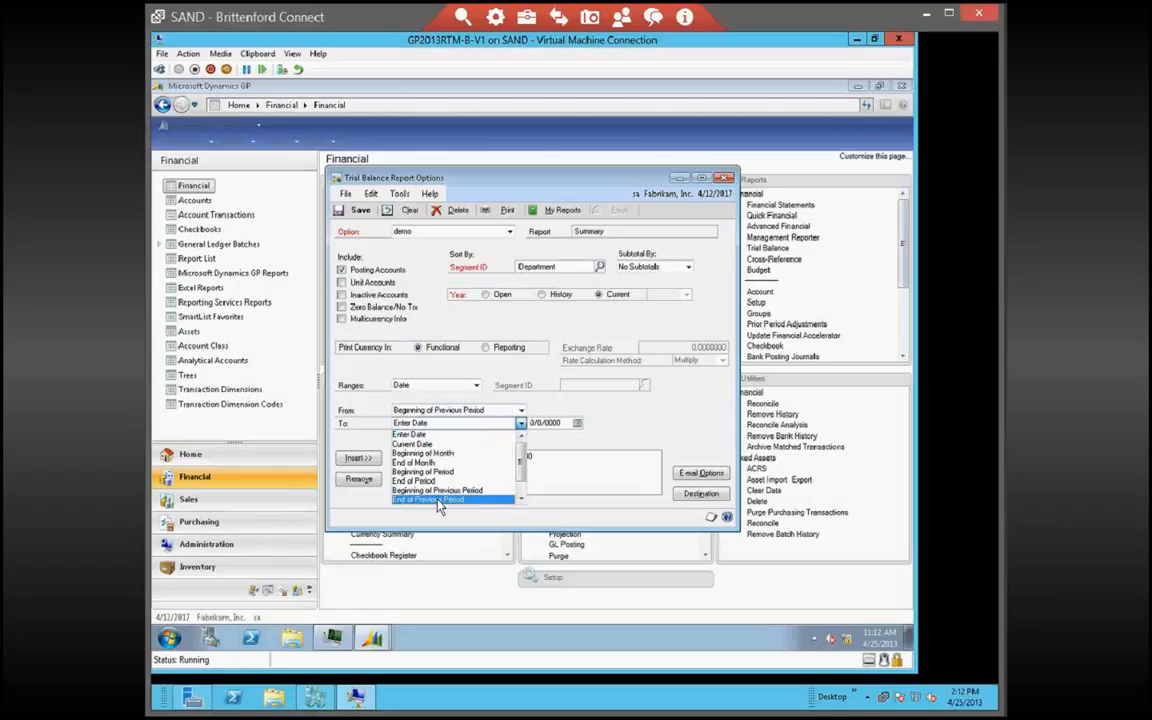
left_click(437, 500)
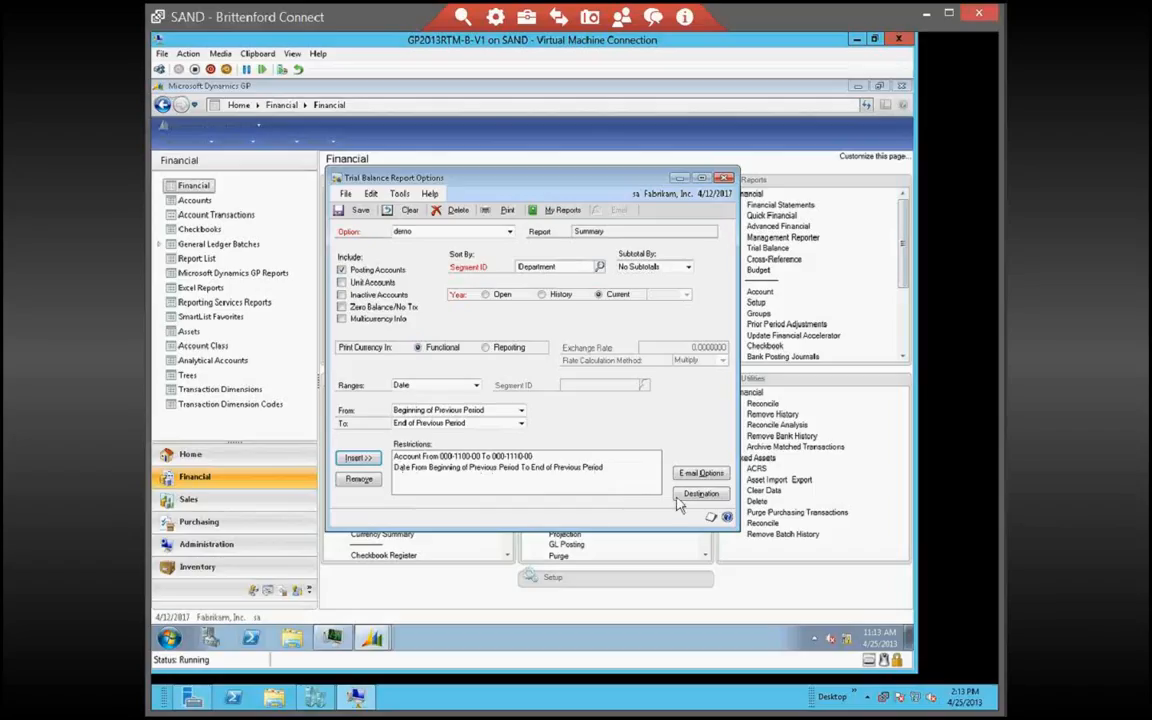
Include inactive accounts in the report and output the trial balance summary to the screen in a maximized window
left_click(362, 295)
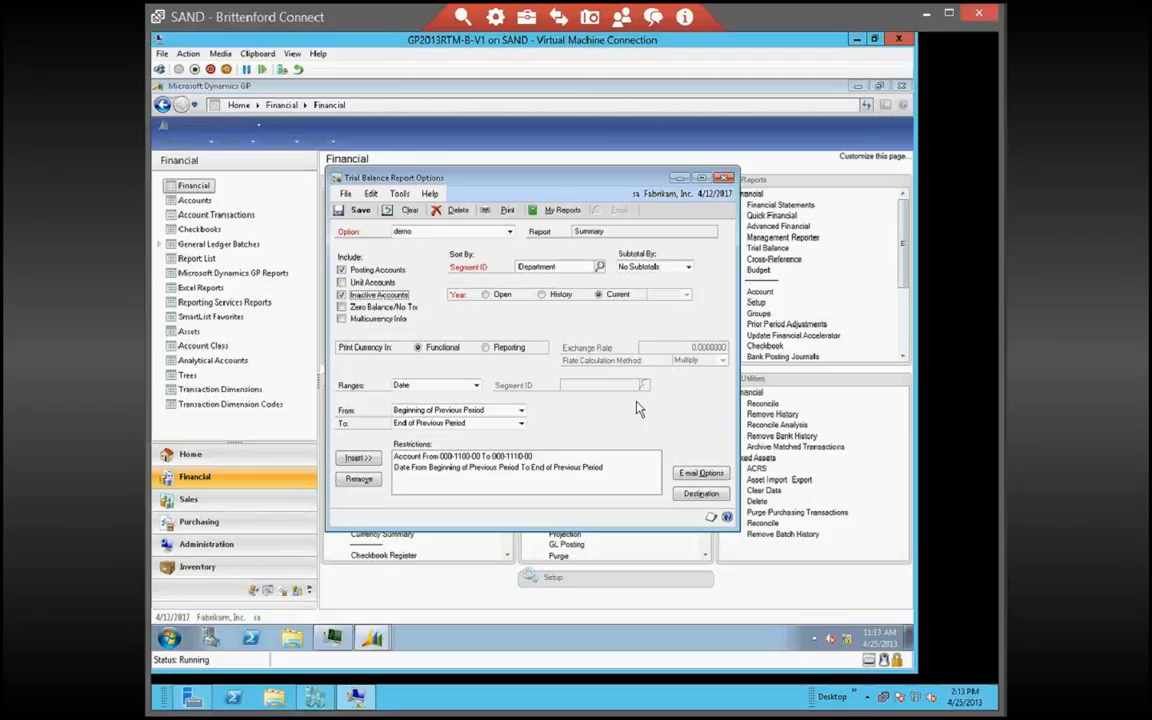
left_click(701, 493)
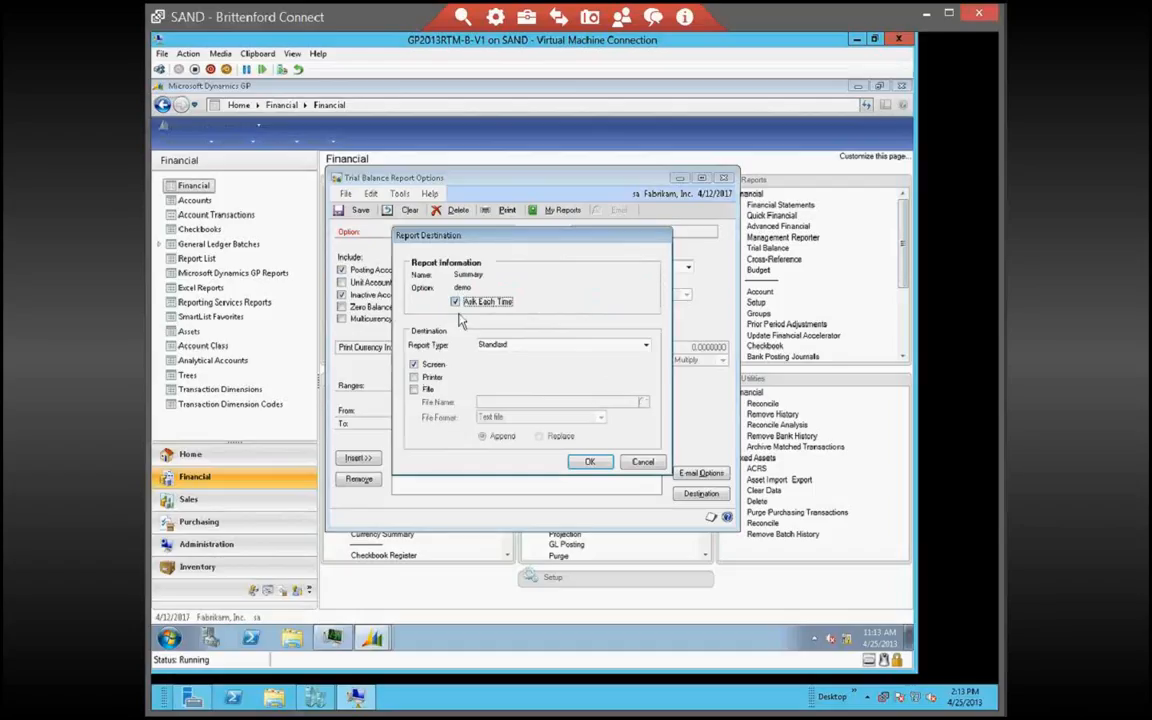
left_click(587, 463)
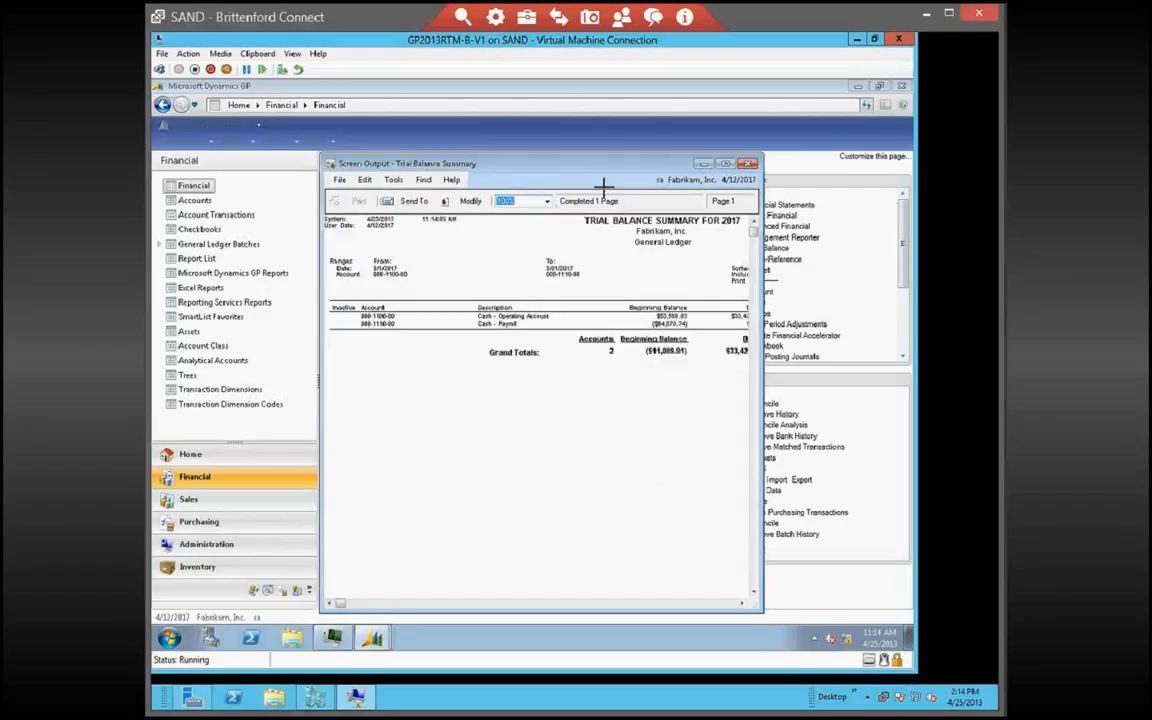
left_click(727, 164)
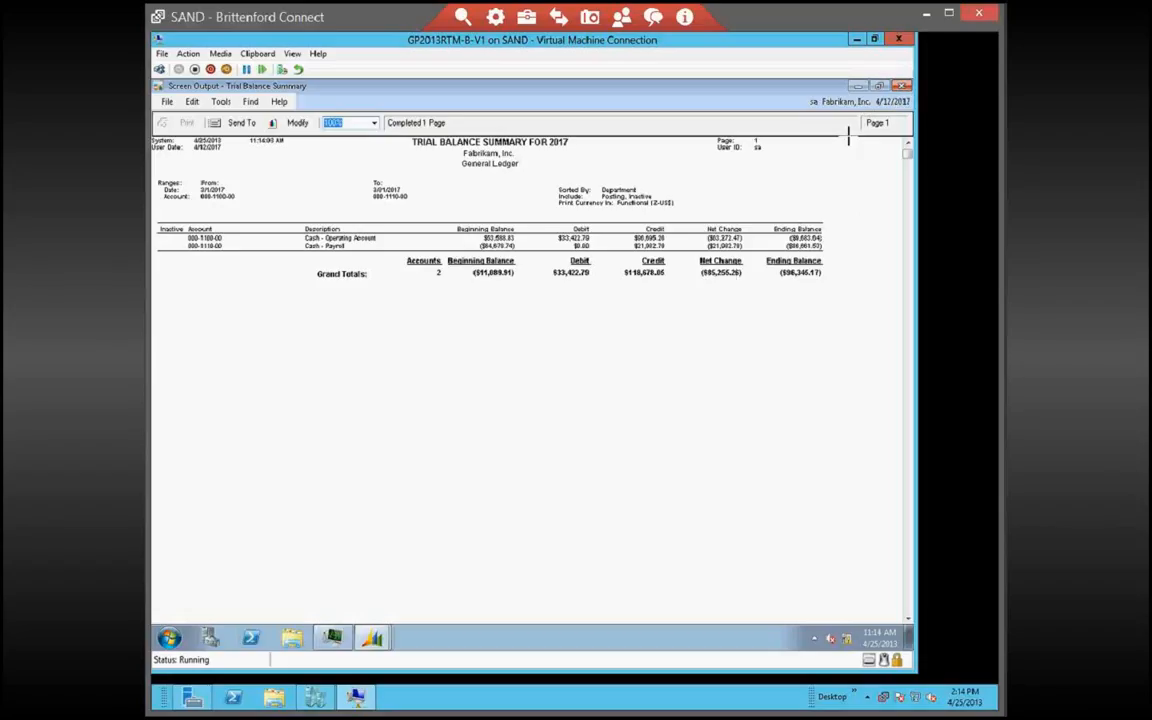
Close the summary report output, try saving its option under the name Cash, and leave the report options
left_click(902, 87)
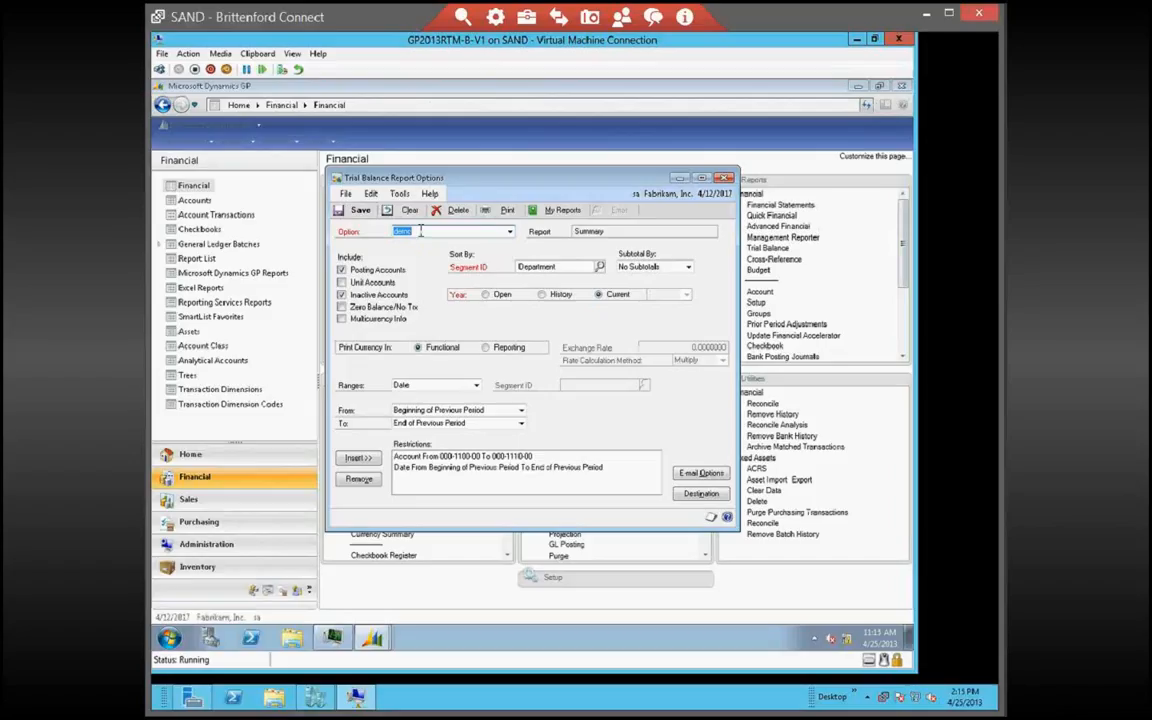
type("Cash")
left_click(373, 214)
left_click(468, 396)
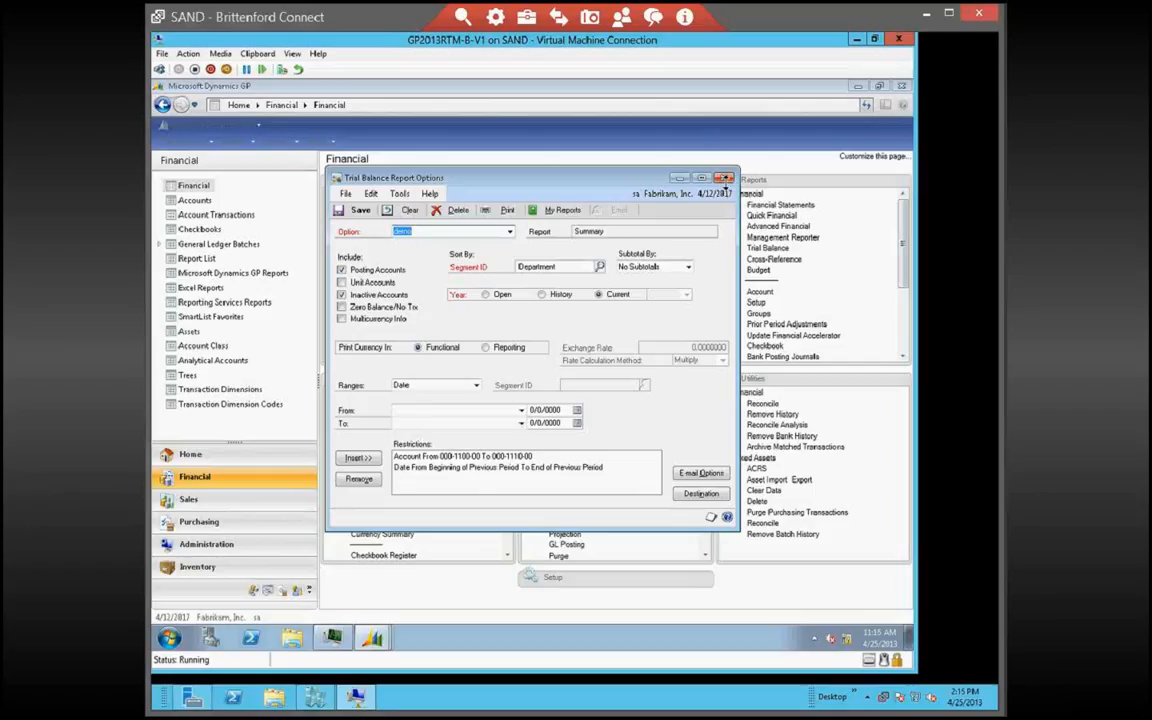
left_click(724, 178)
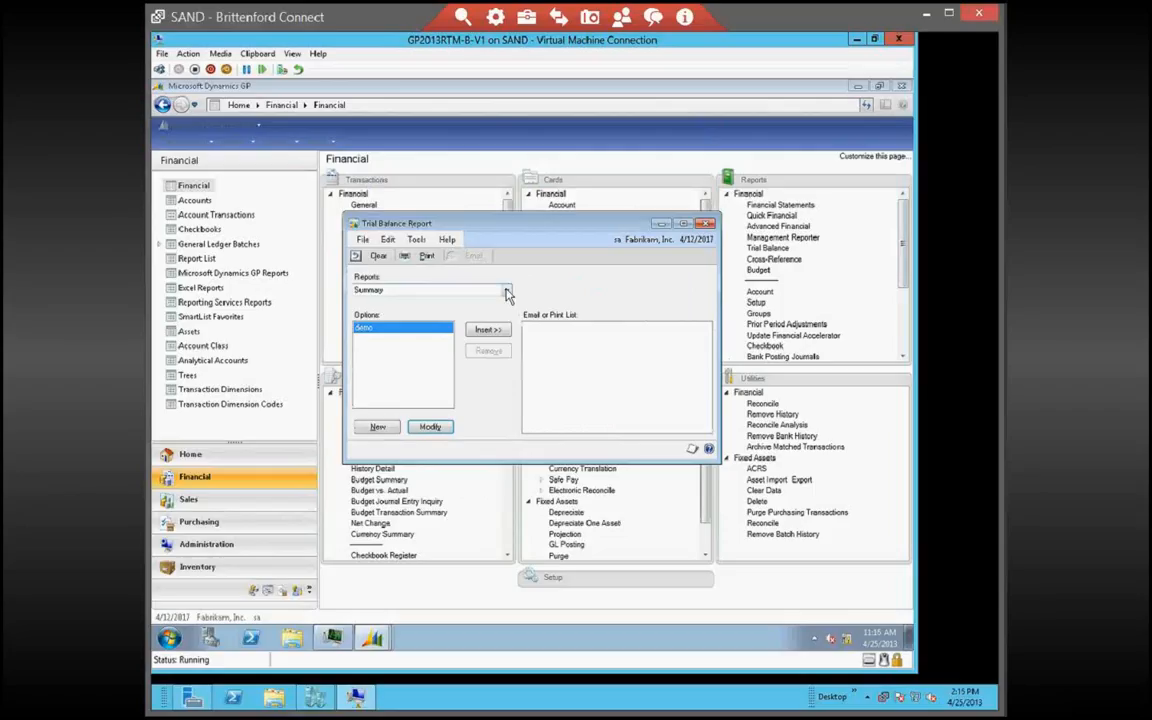
Choose the Detailed trial balance report and start a new report option for it
left_click(506, 290)
left_click(380, 301)
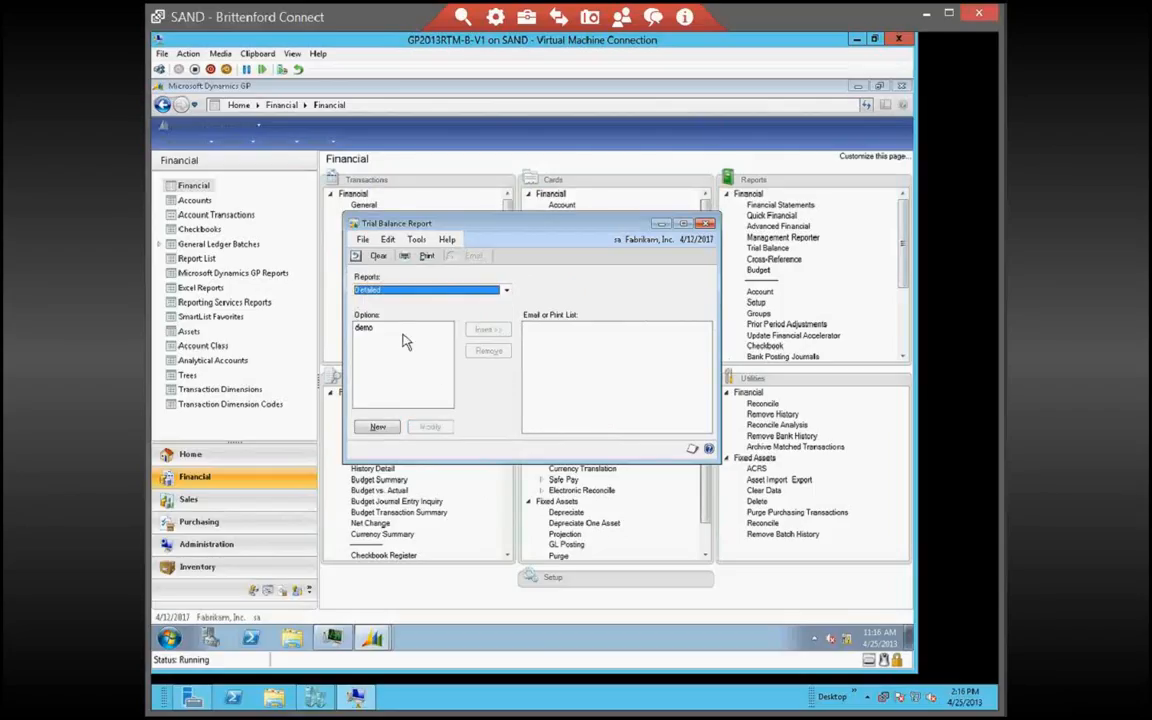
left_click(378, 427)
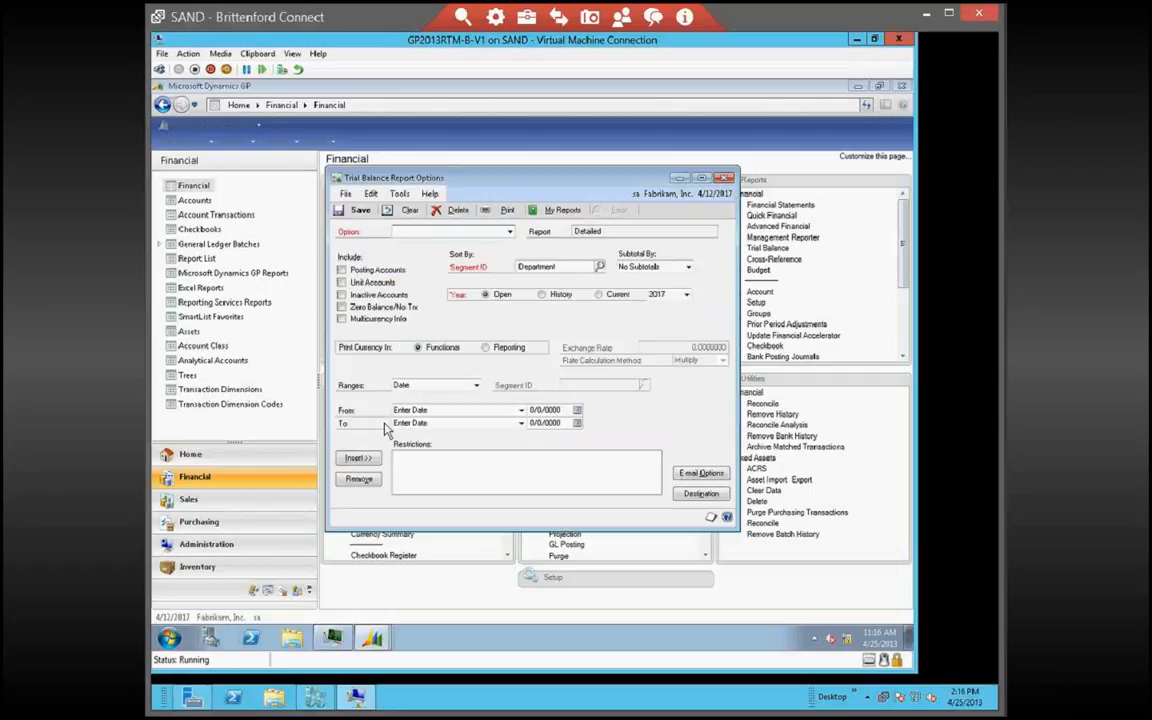
left_click(725, 177)
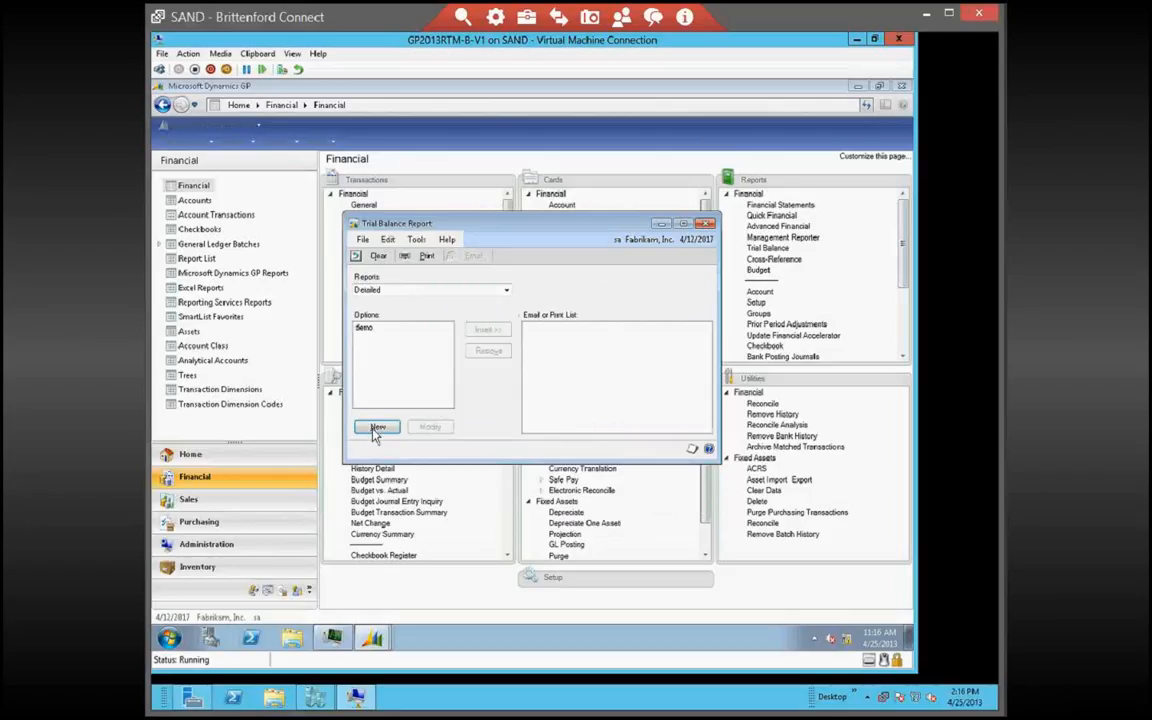
left_click(376, 428)
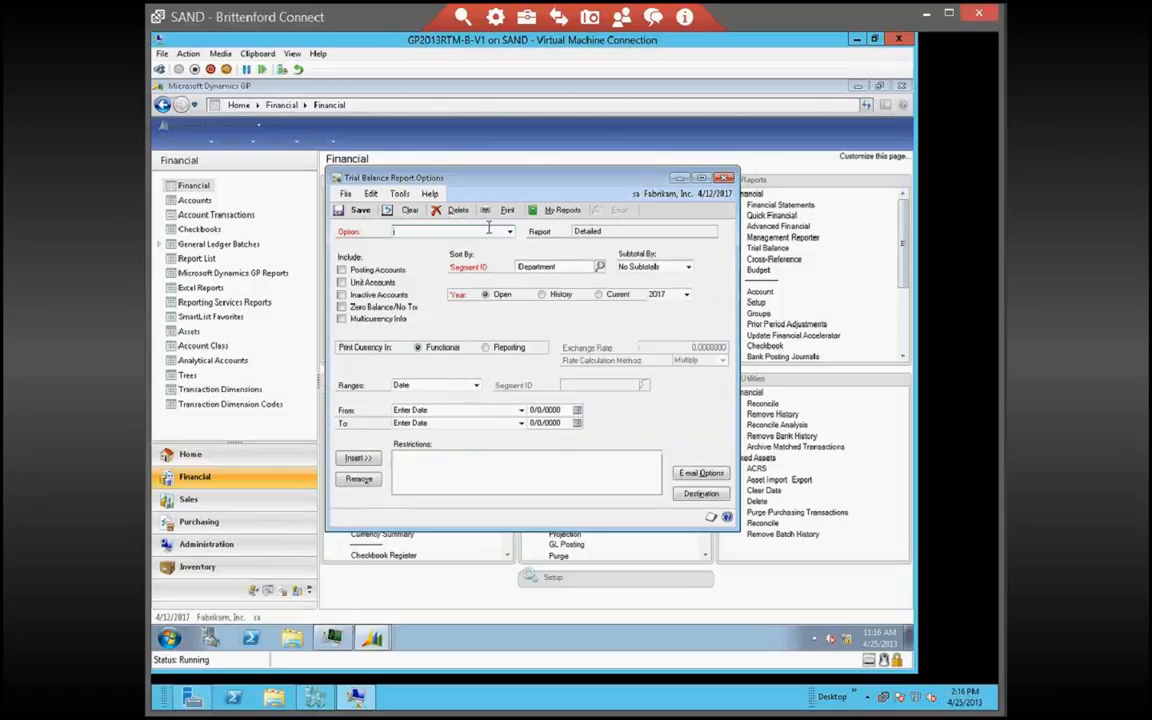
Name the new report option Cash detail and include posting accounts and inactive accounts
type("Cash")
key("Tab")
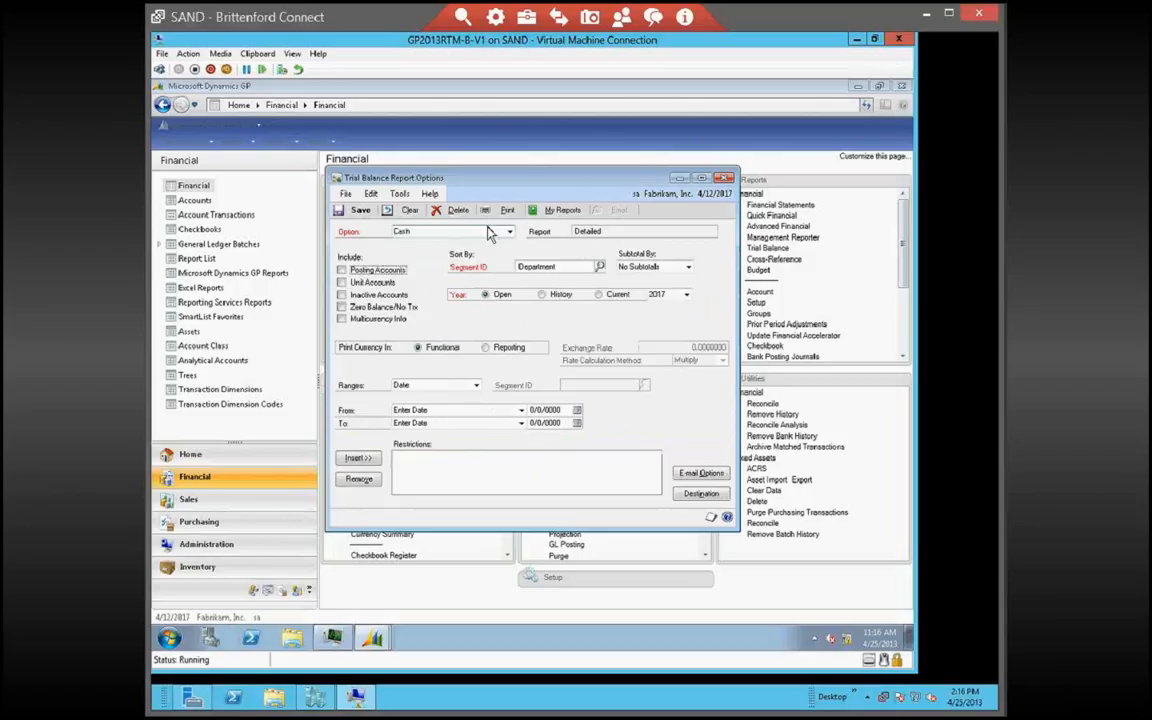
left_click(472, 230)
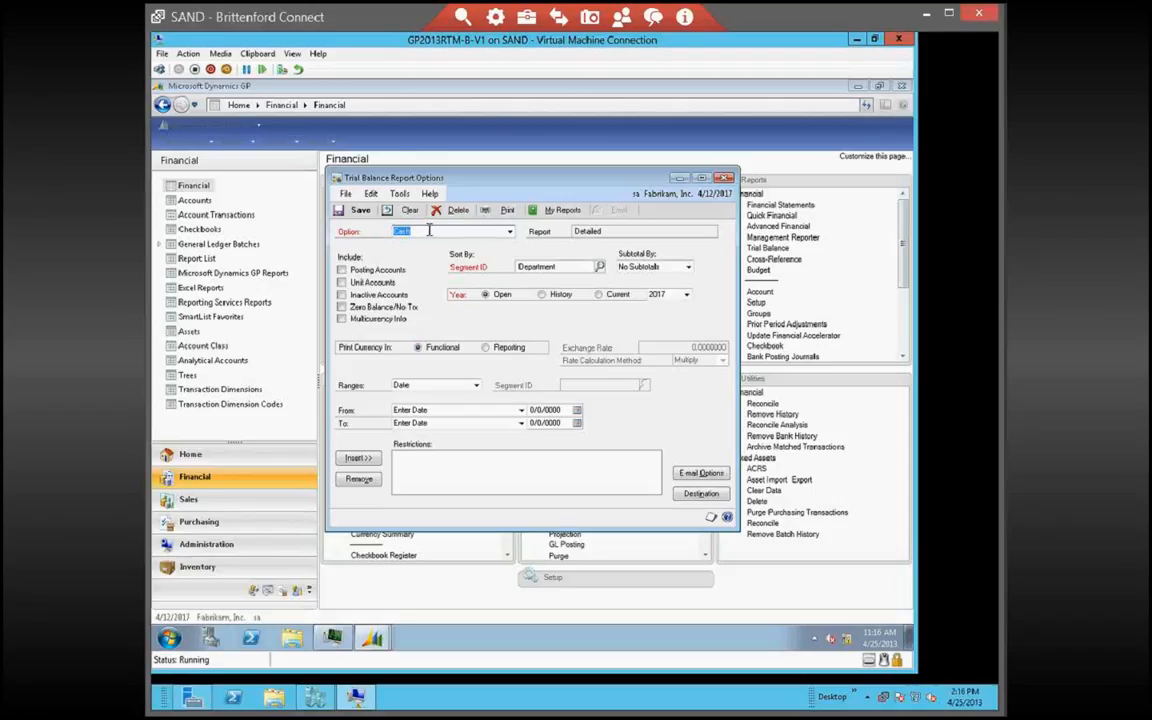
type("Cash detail")
key("Tab")
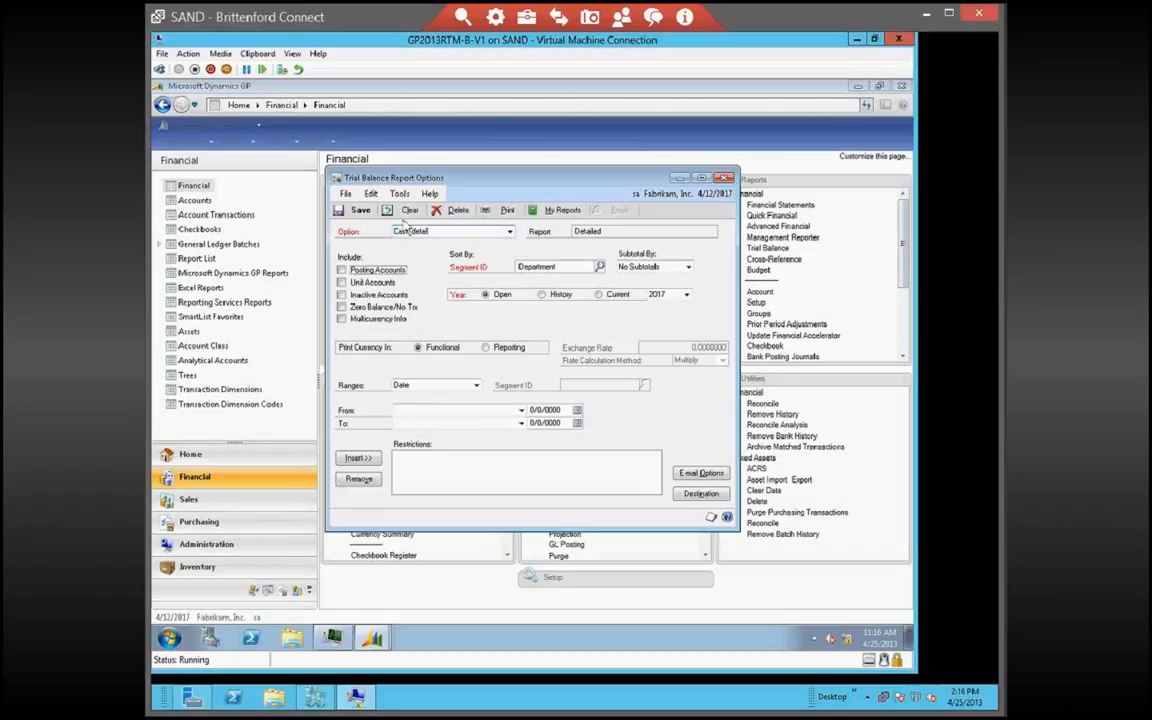
left_click(341, 270)
left_click(341, 296)
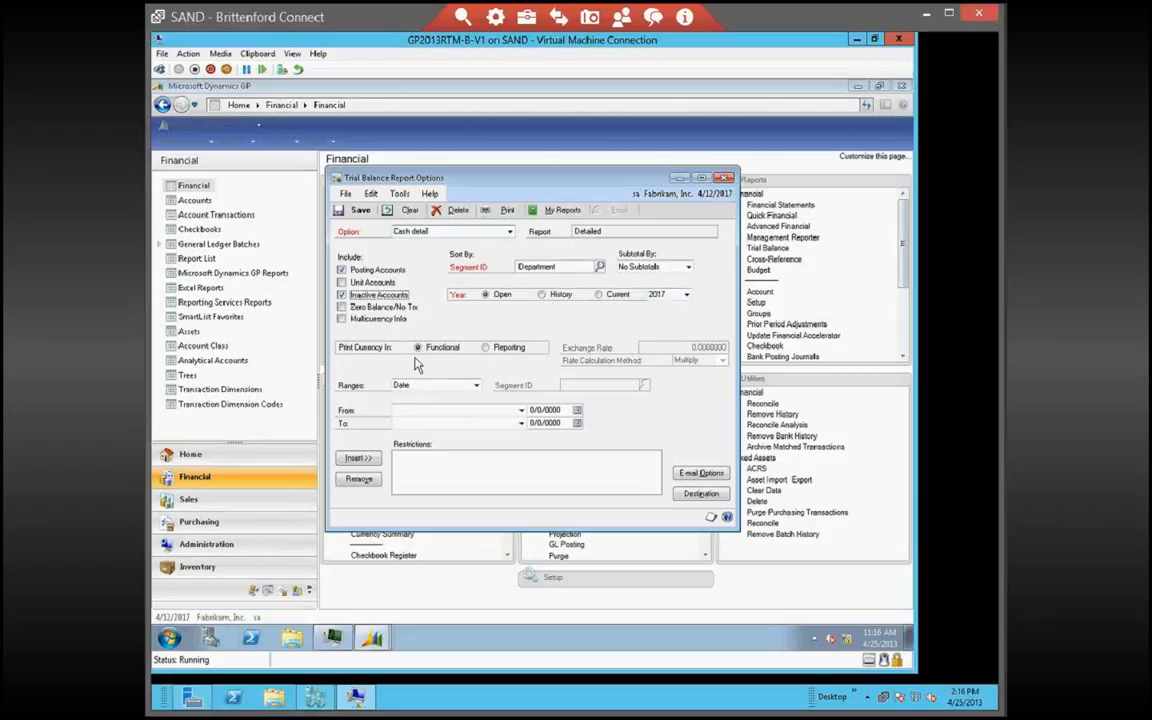
Insert a date restriction on the Cash detail option from Beginning of Previous Period to End of Previous Period
left_click(455, 412)
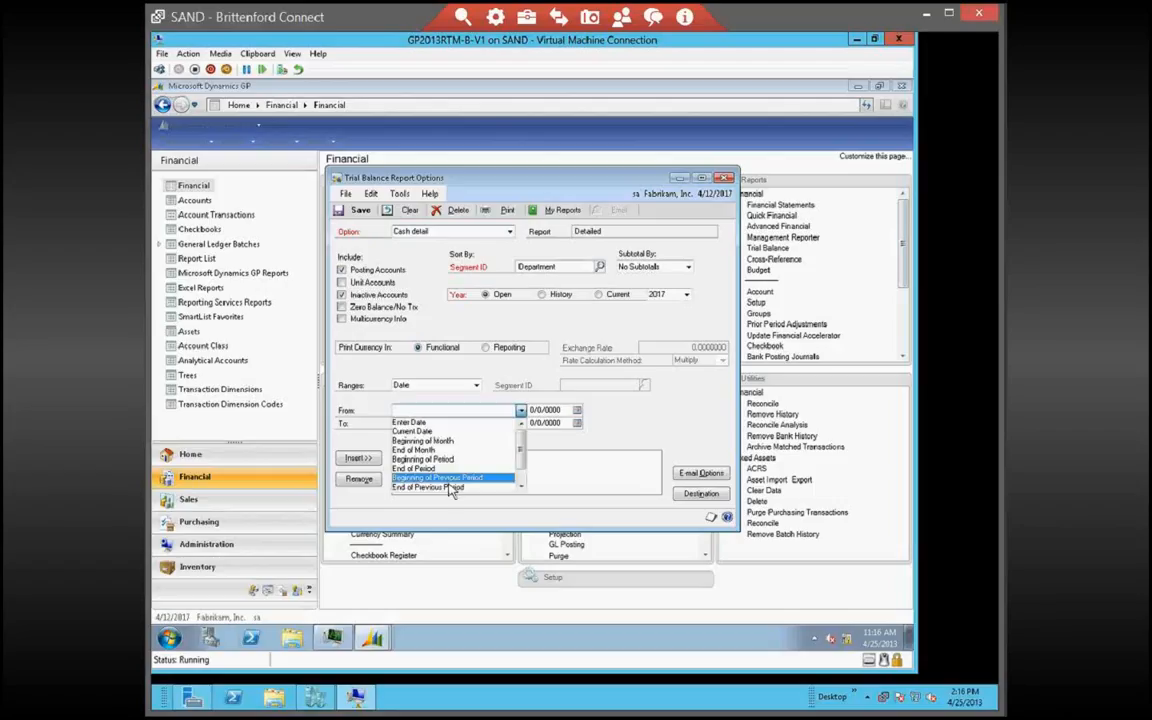
left_click(470, 480)
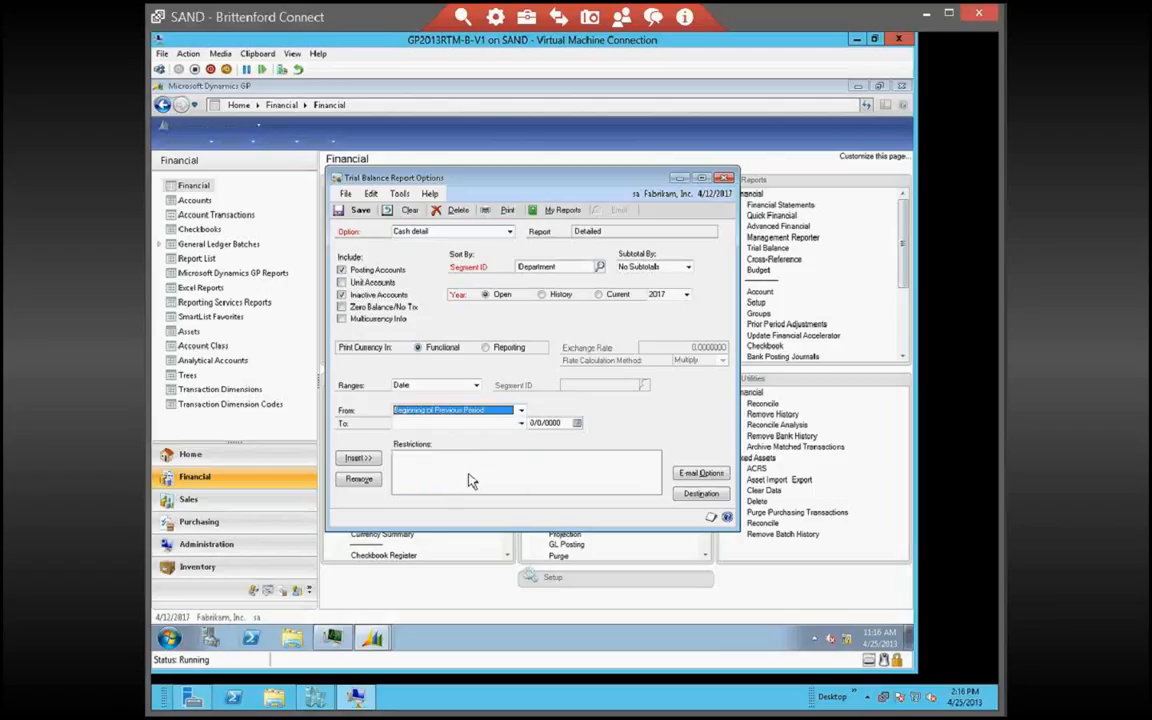
left_click(521, 424)
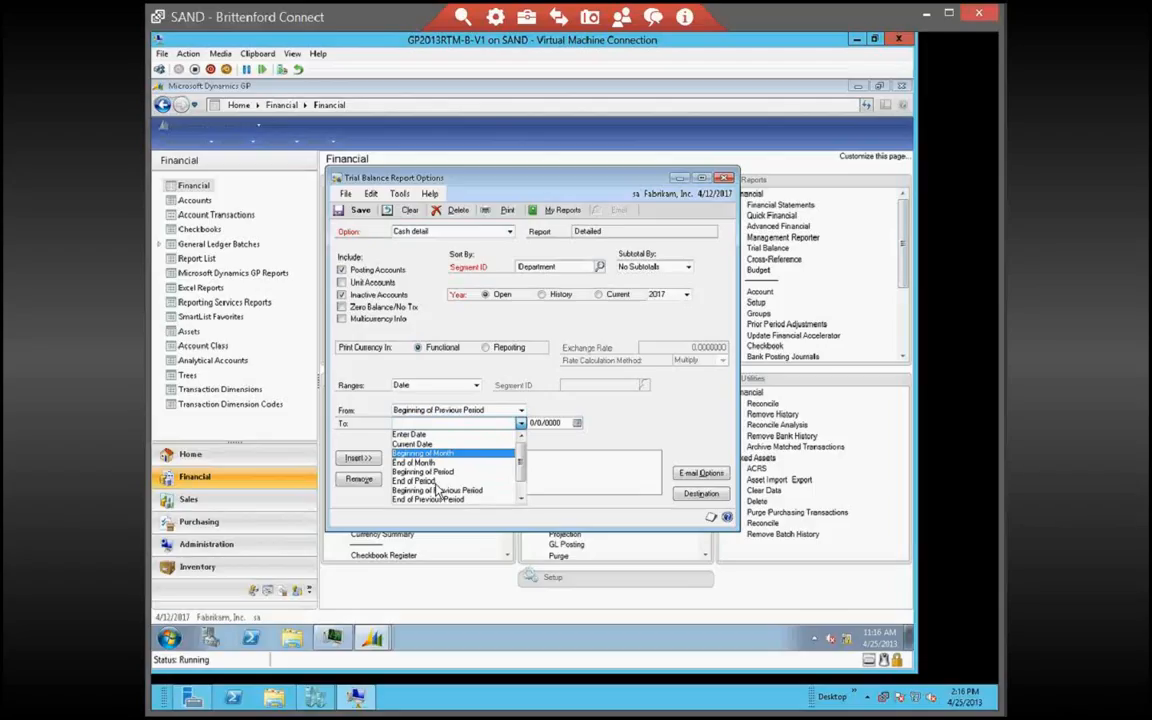
left_click(430, 499)
left_click(358, 457)
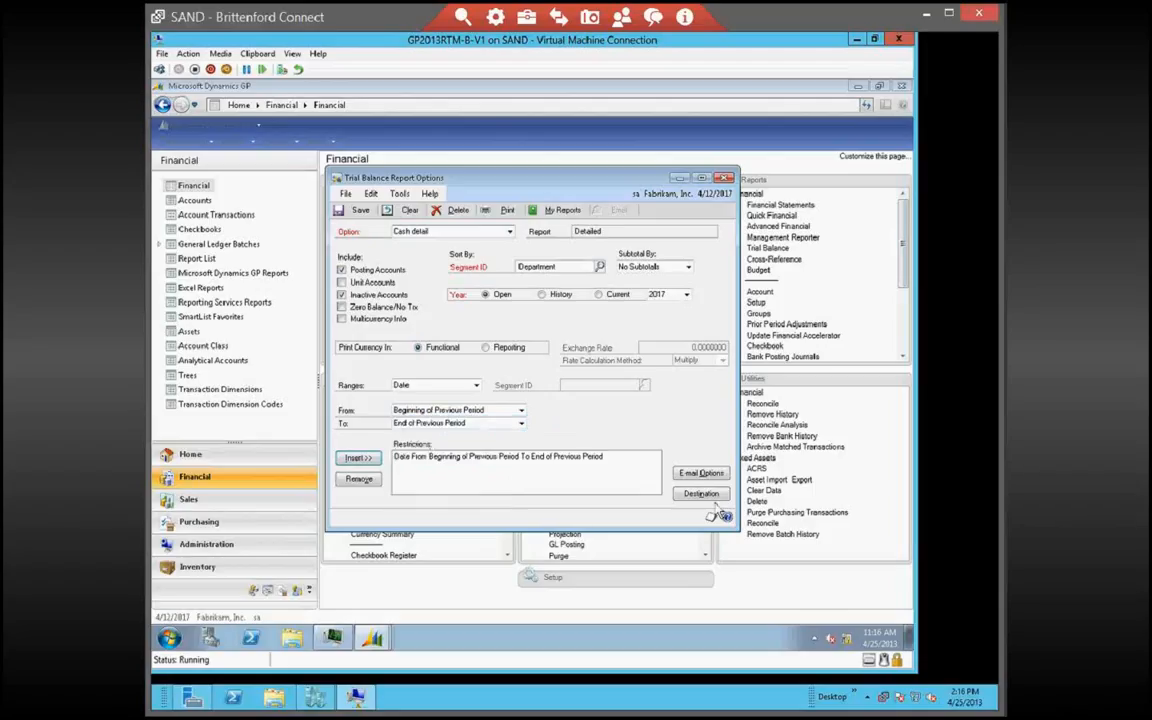
Set the report destination to Screen instead of Printer and have it ask each time
left_click(701, 493)
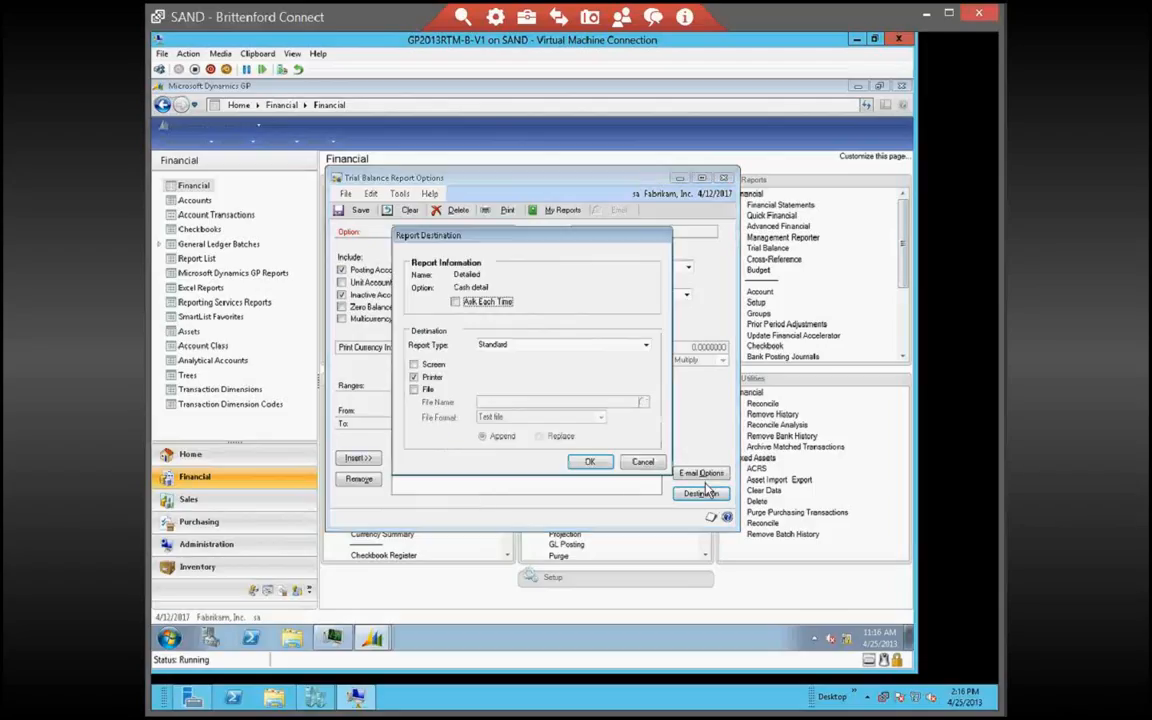
left_click(414, 377)
left_click(414, 364)
left_click(456, 301)
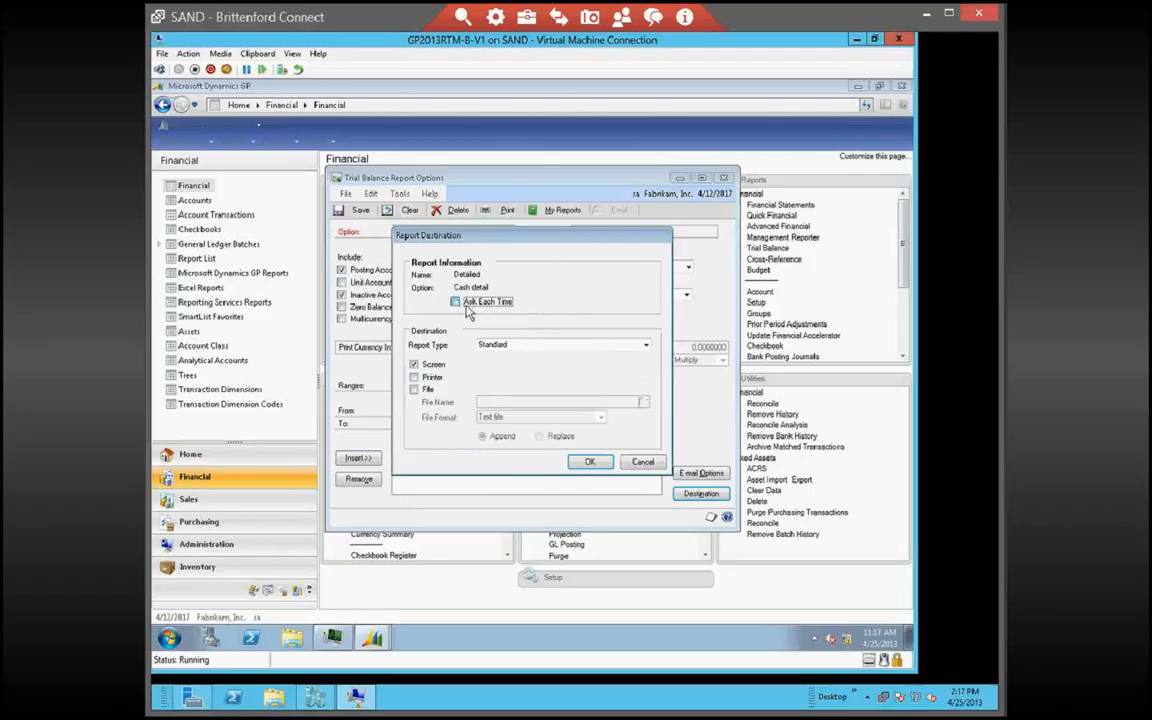
left_click(589, 463)
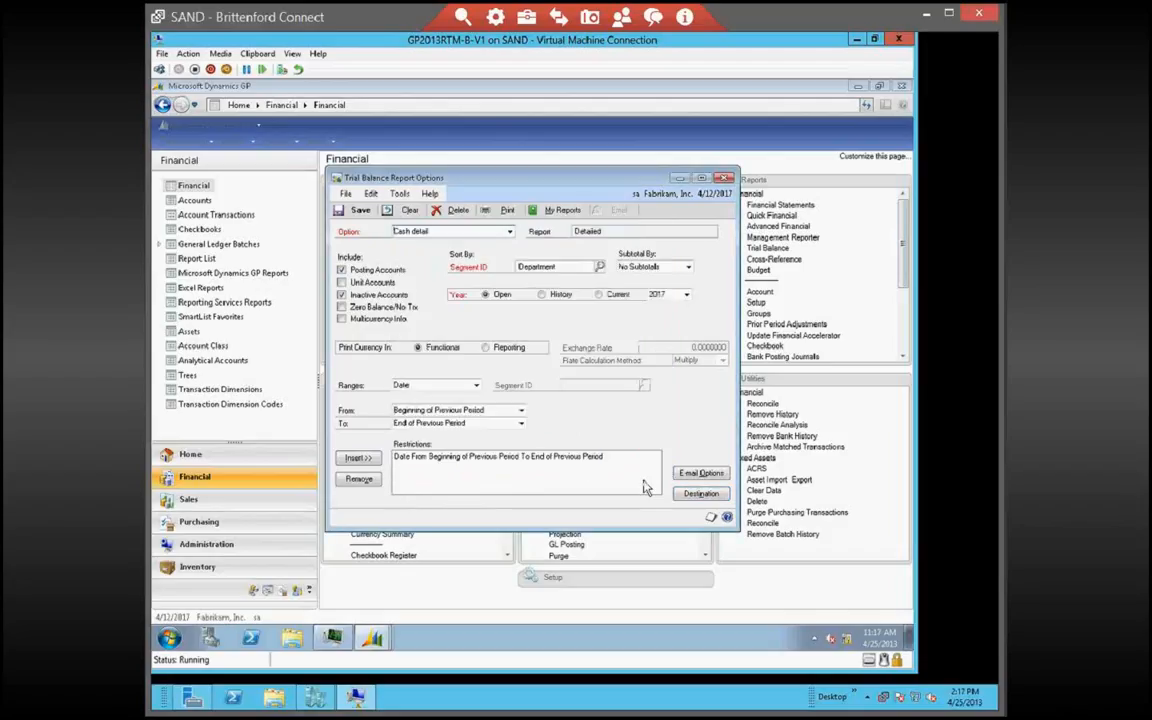
Insert a Segment ID restriction on the Account segment running from 1100 to 1110
left_click(438, 386)
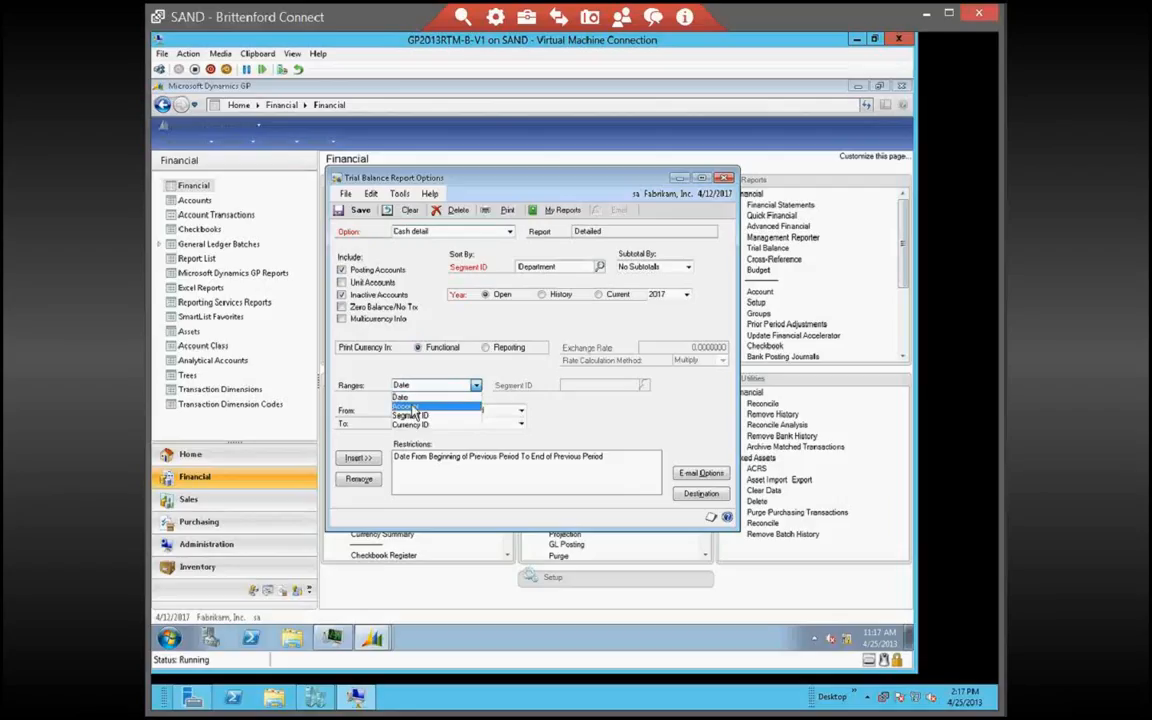
left_click(426, 406)
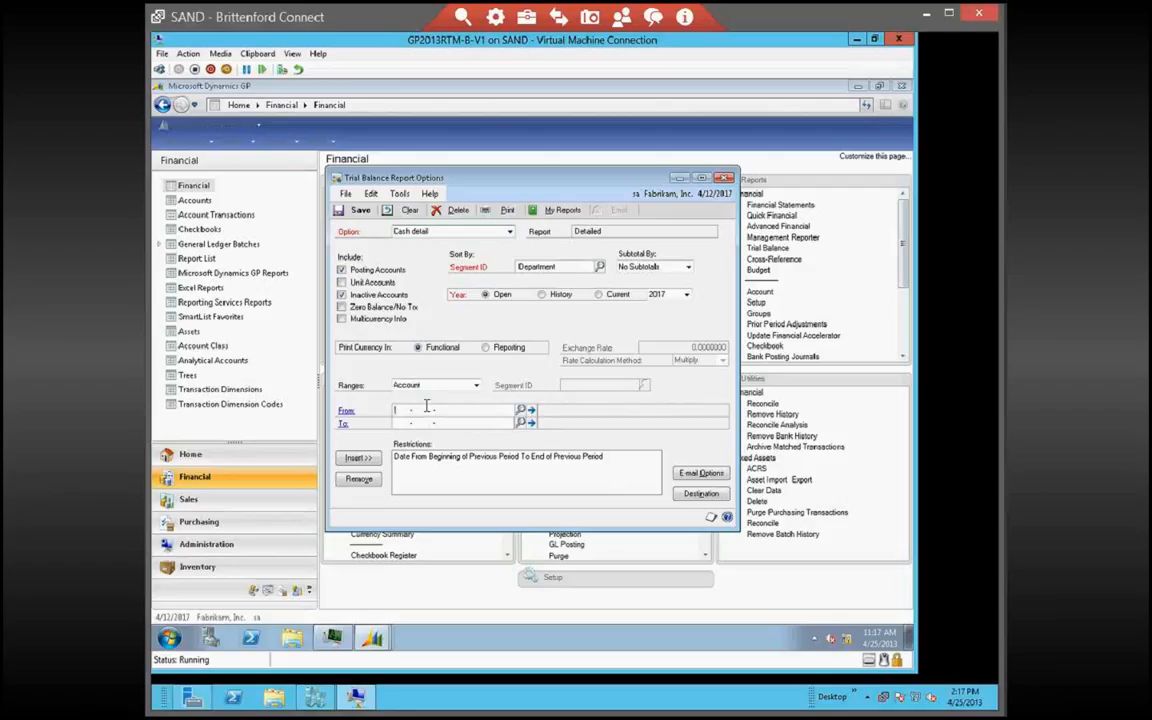
left_click(438, 386)
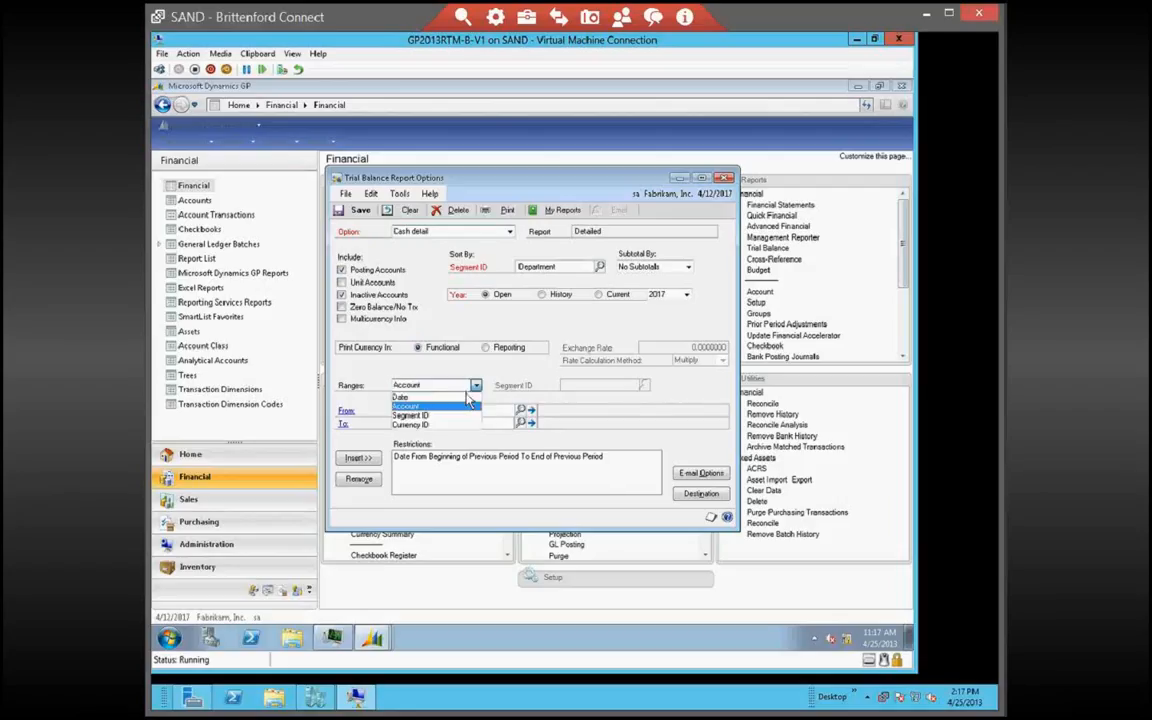
left_click(420, 418)
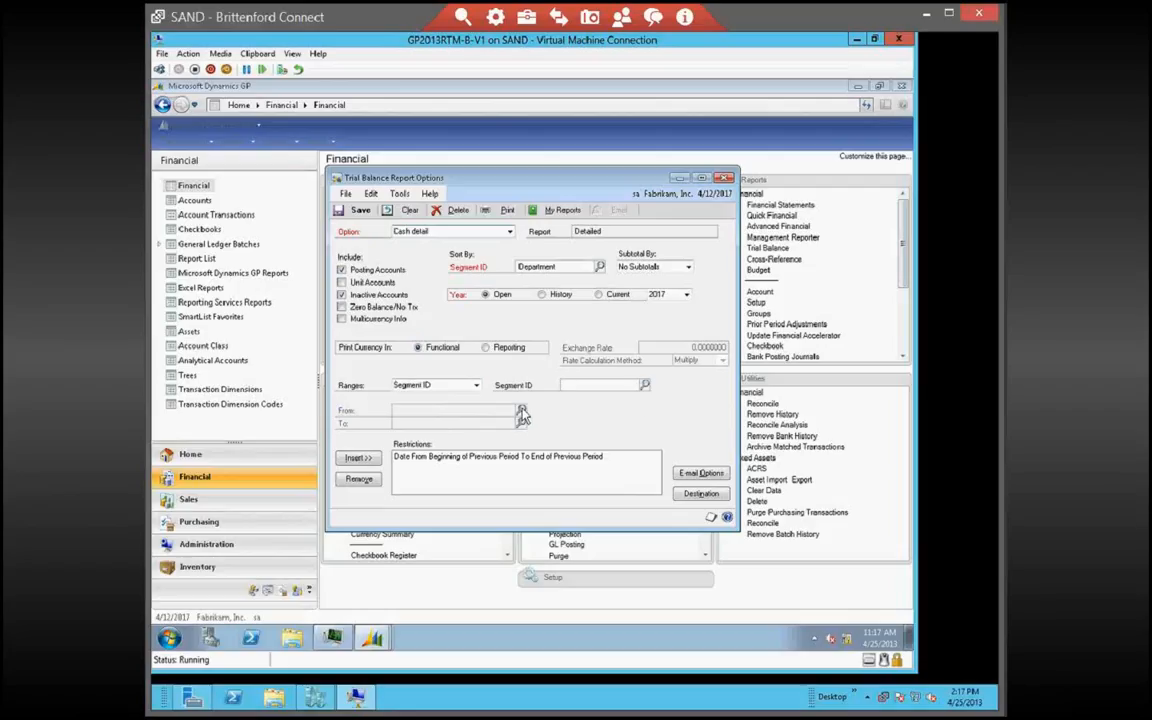
left_click(645, 386)
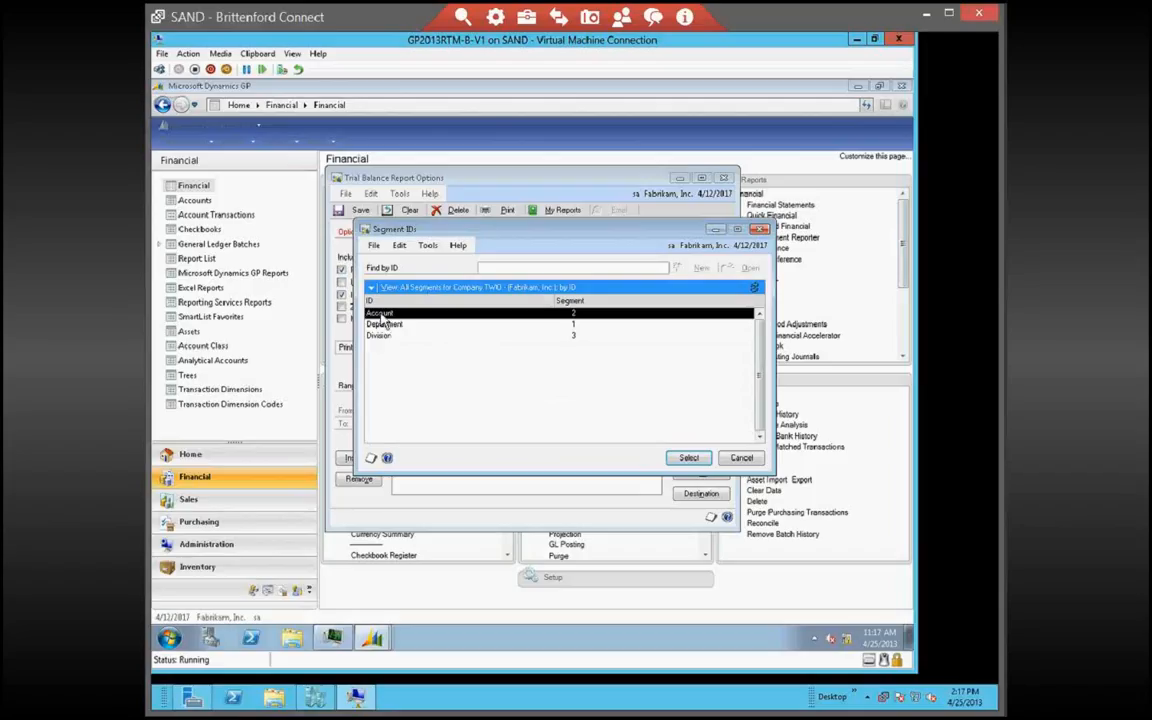
left_click(688, 459)
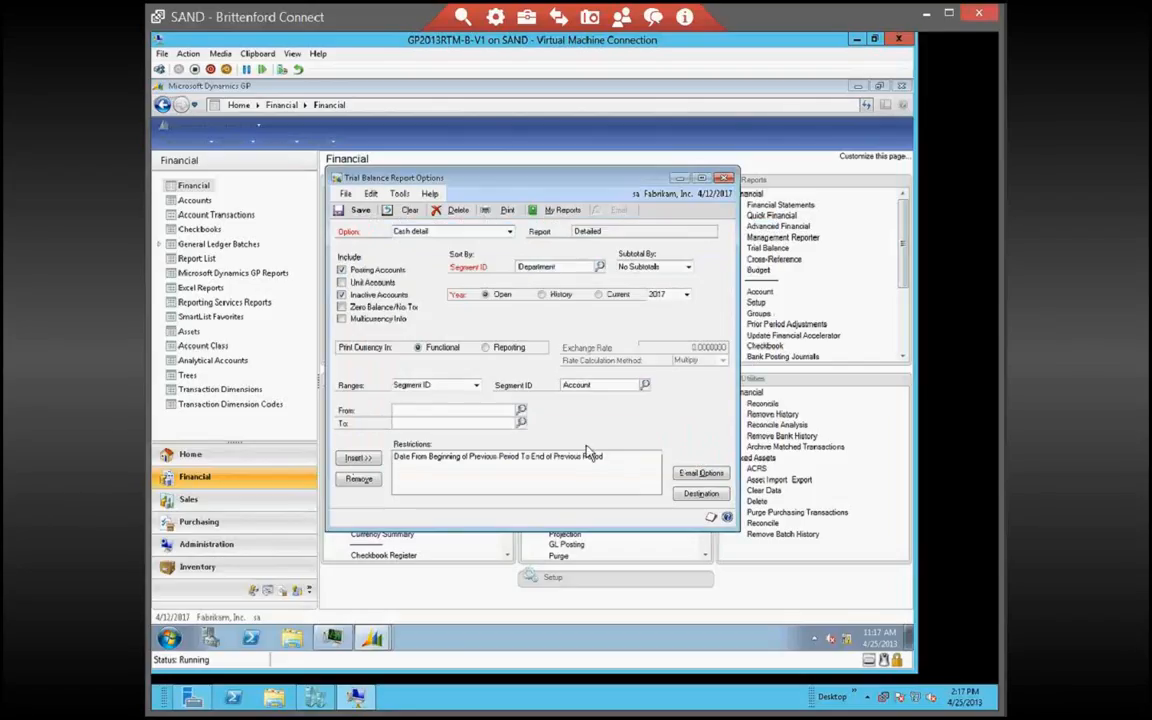
left_click(521, 409)
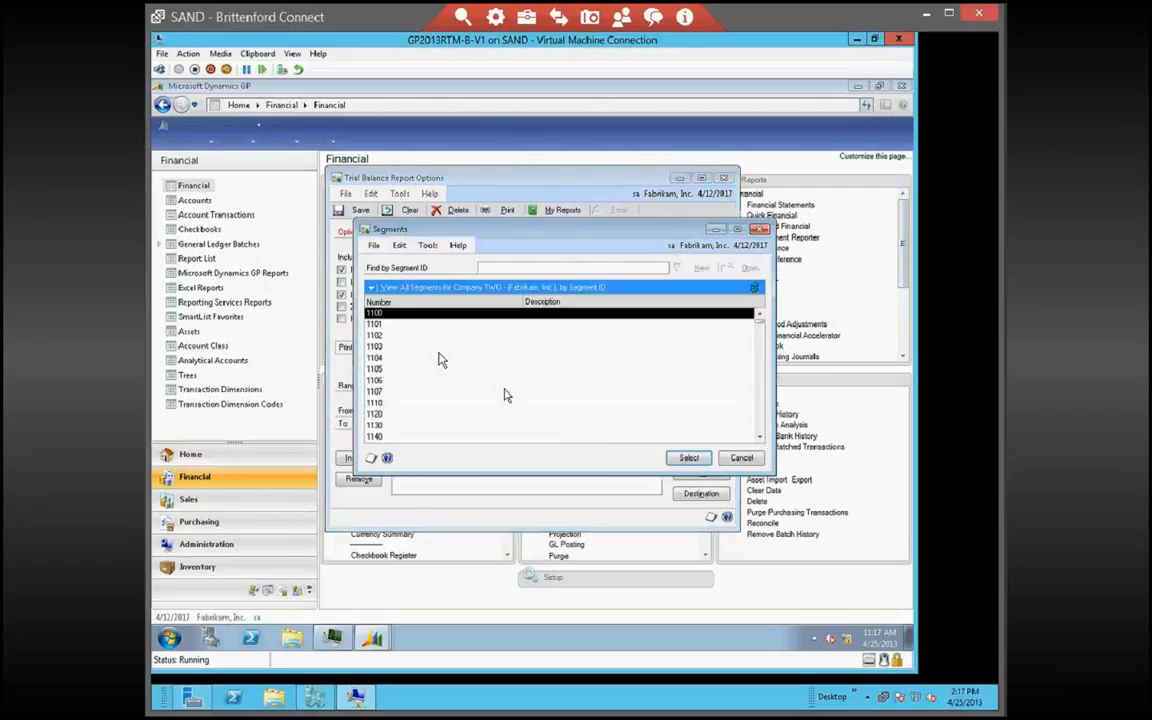
left_click(688, 458)
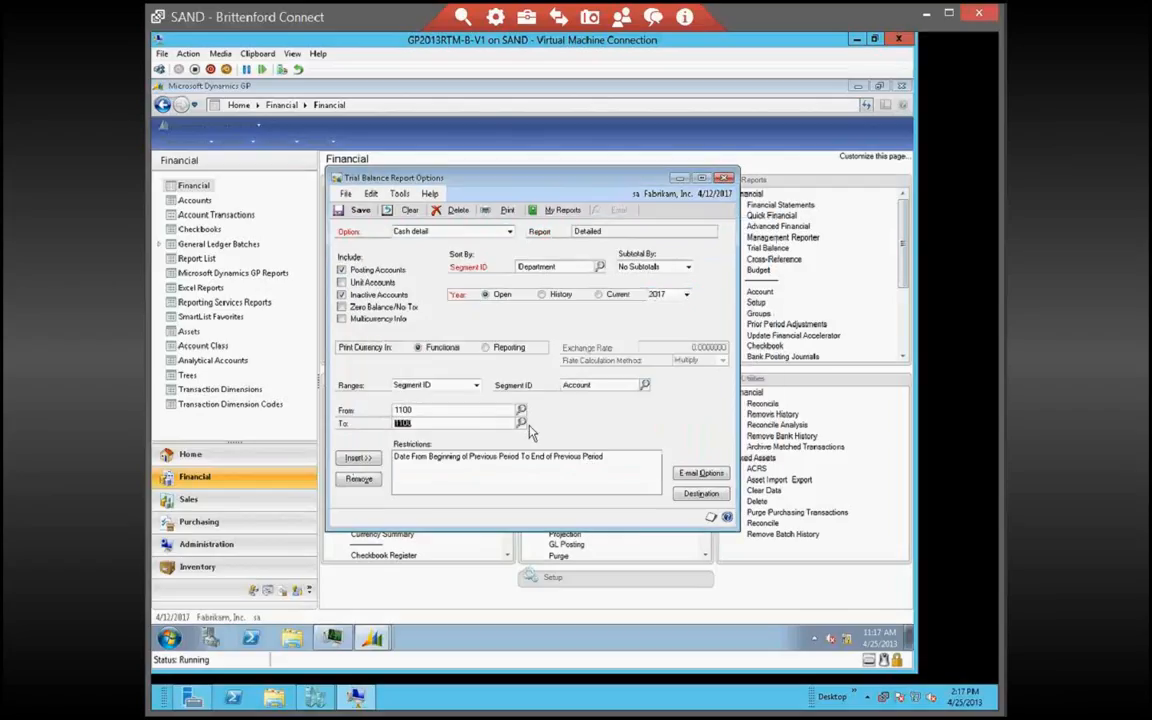
left_click(521, 424)
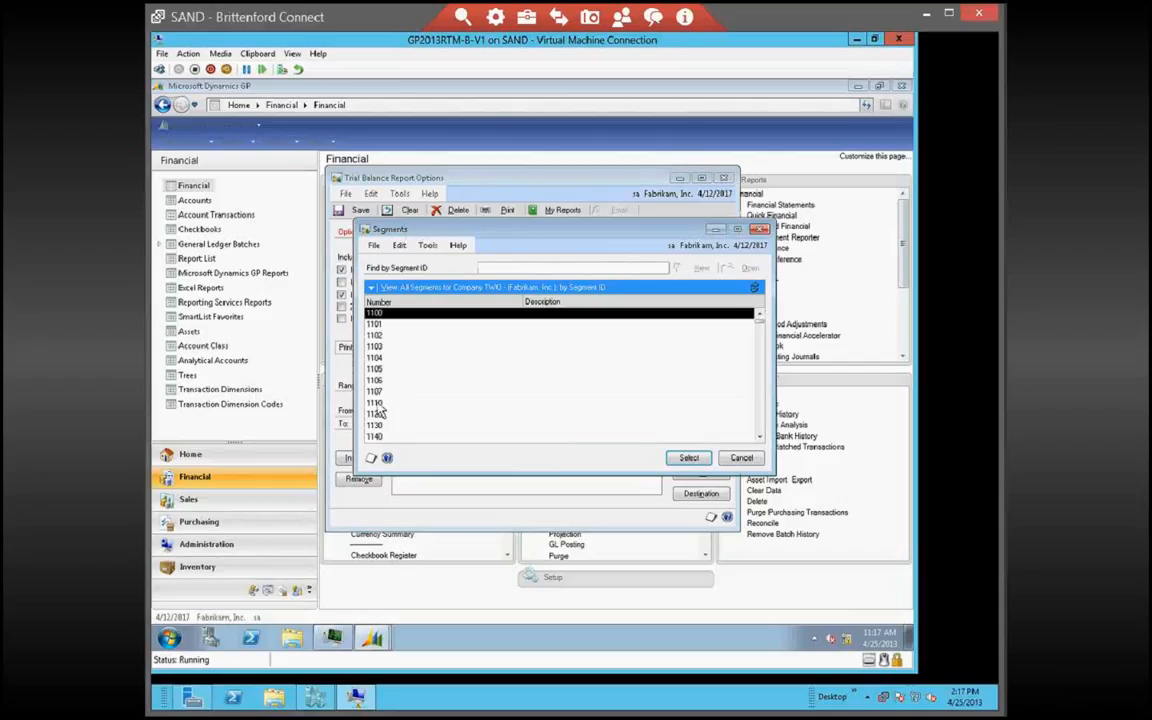
double_click(380, 405)
left_click(358, 457)
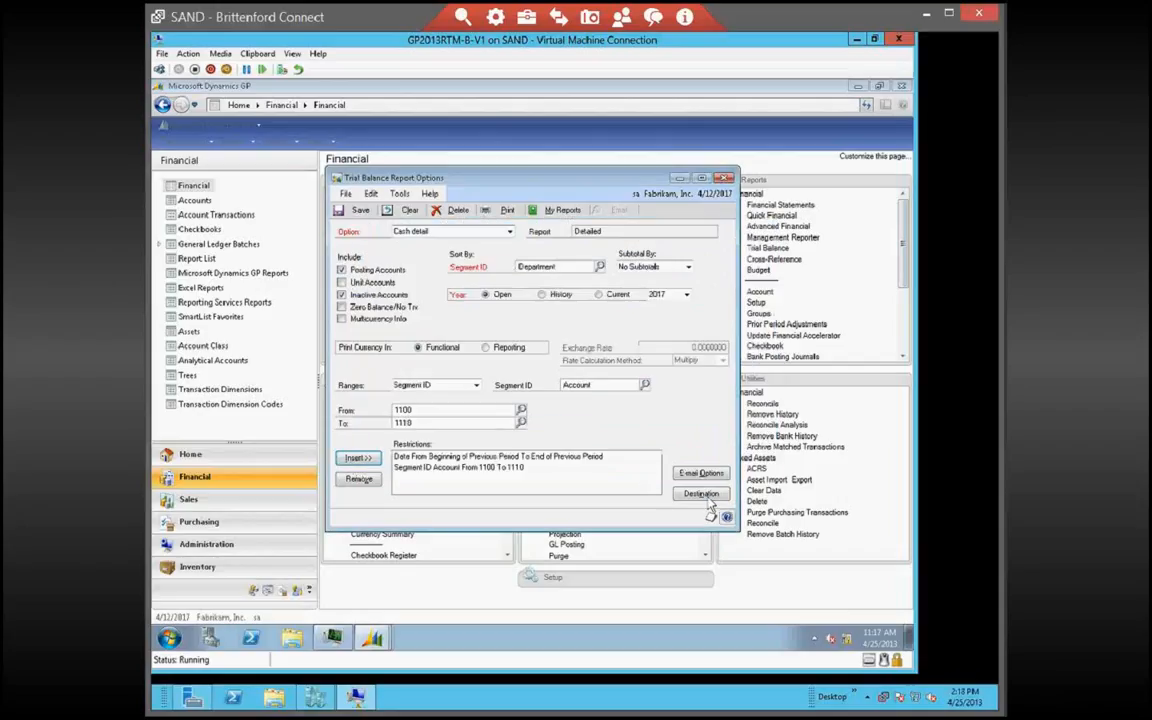
Check the Cash detail report destination and output the detailed trial balance to the screen
left_click(703, 495)
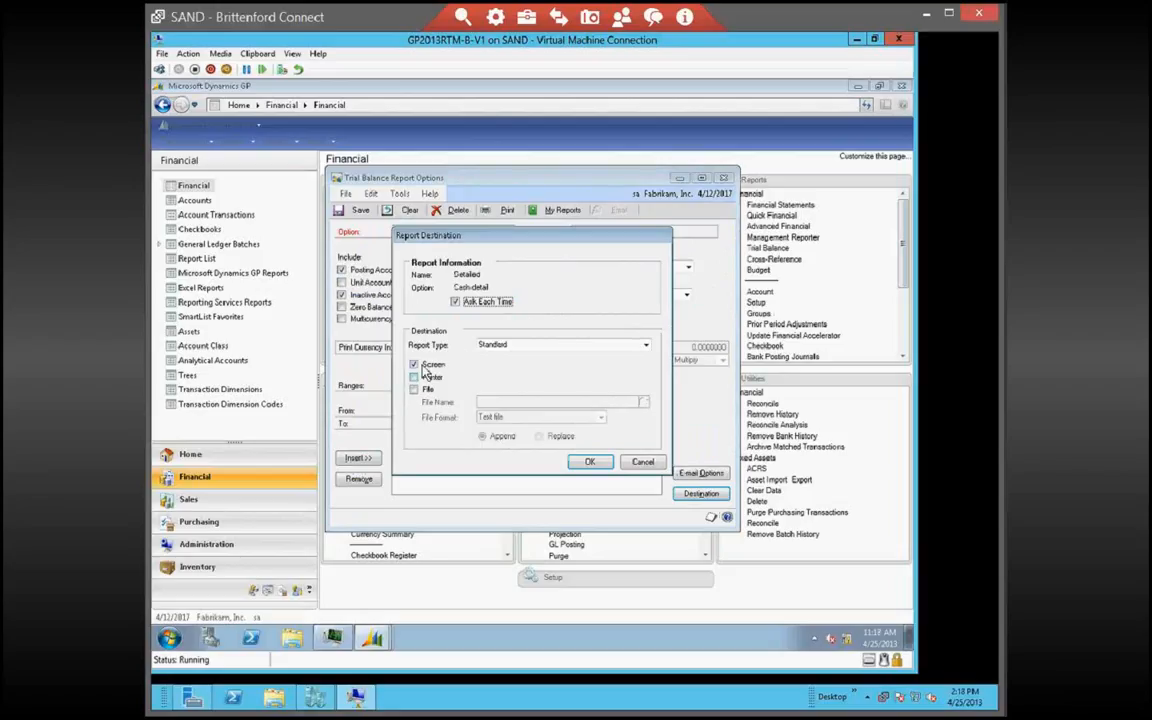
left_click(590, 462)
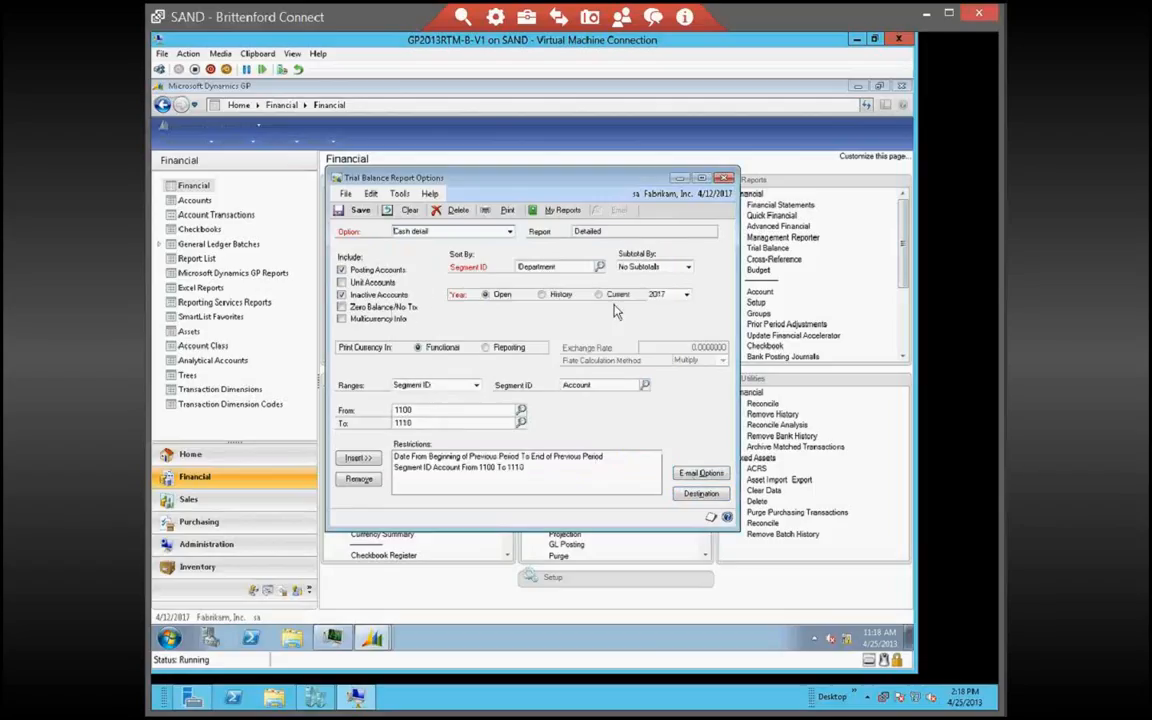
left_click(508, 211)
left_click(590, 462)
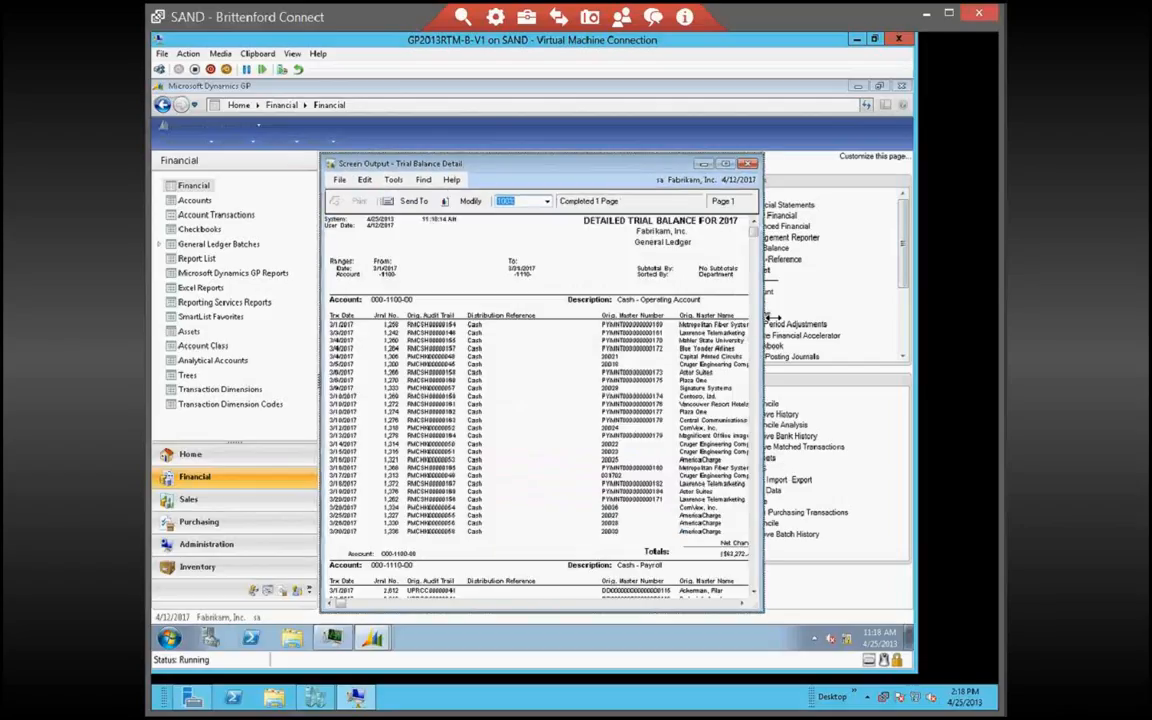
Move and widen the detailed trial balance output window to view the debit and credit columns
left_click_drag(762, 300, 869, 300)
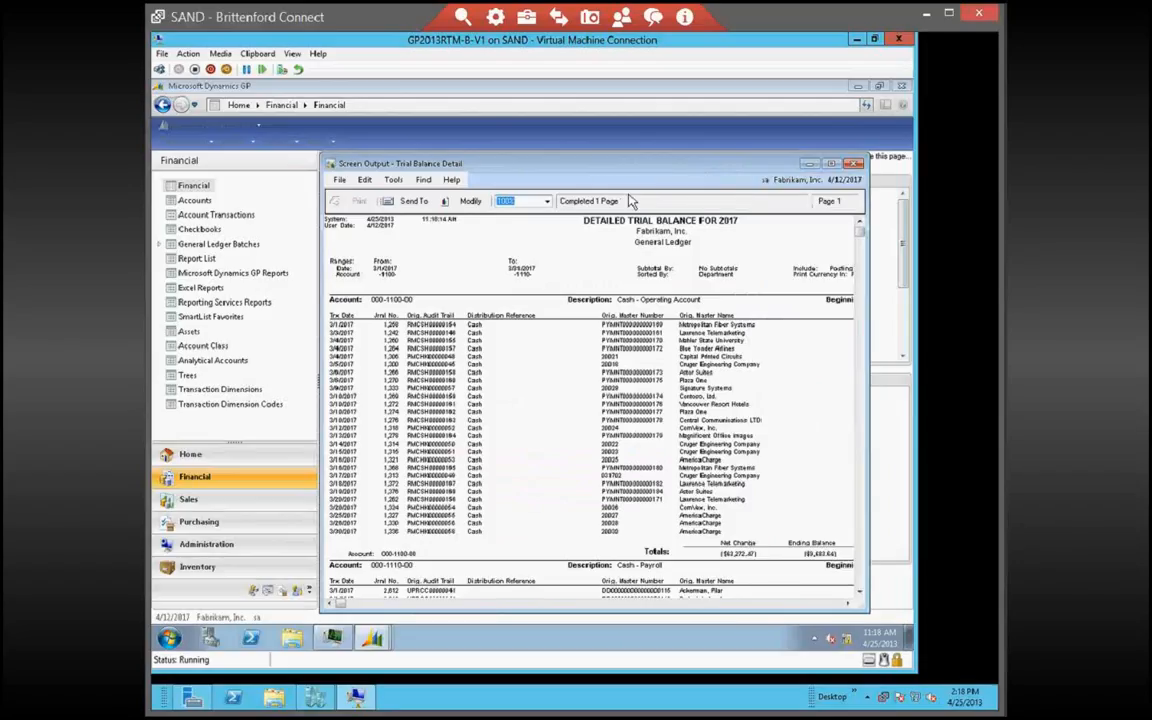
left_click_drag(630, 164, 474, 164)
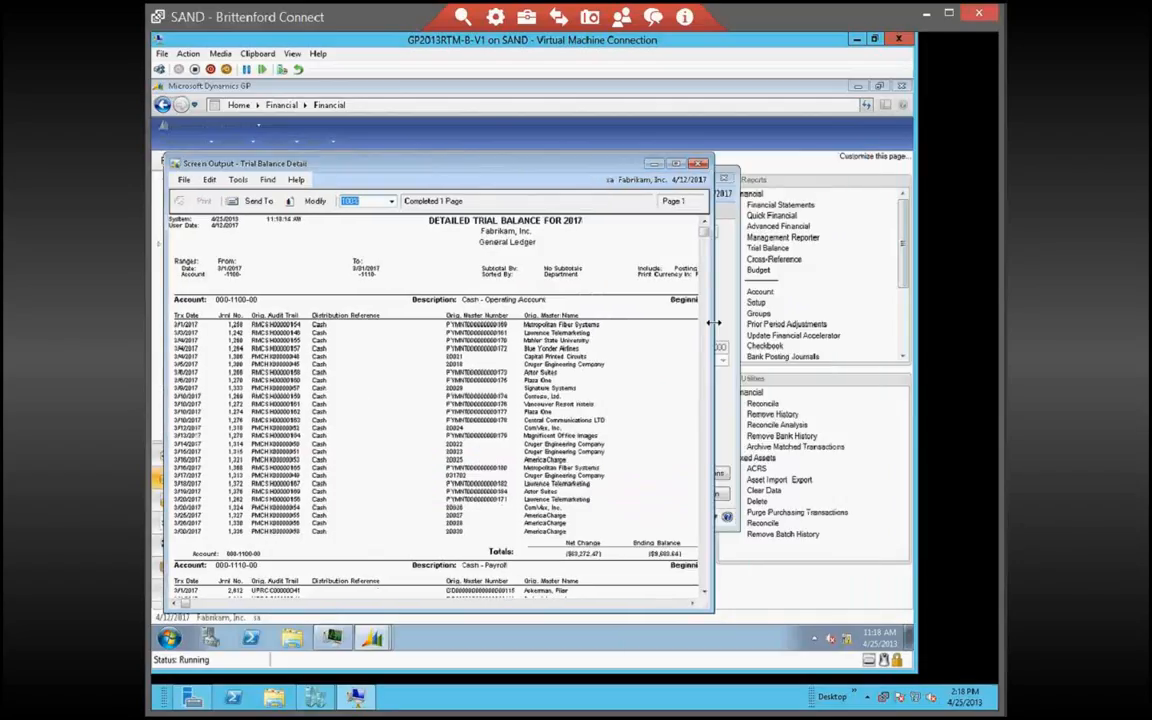
left_click_drag(713, 322, 836, 322)
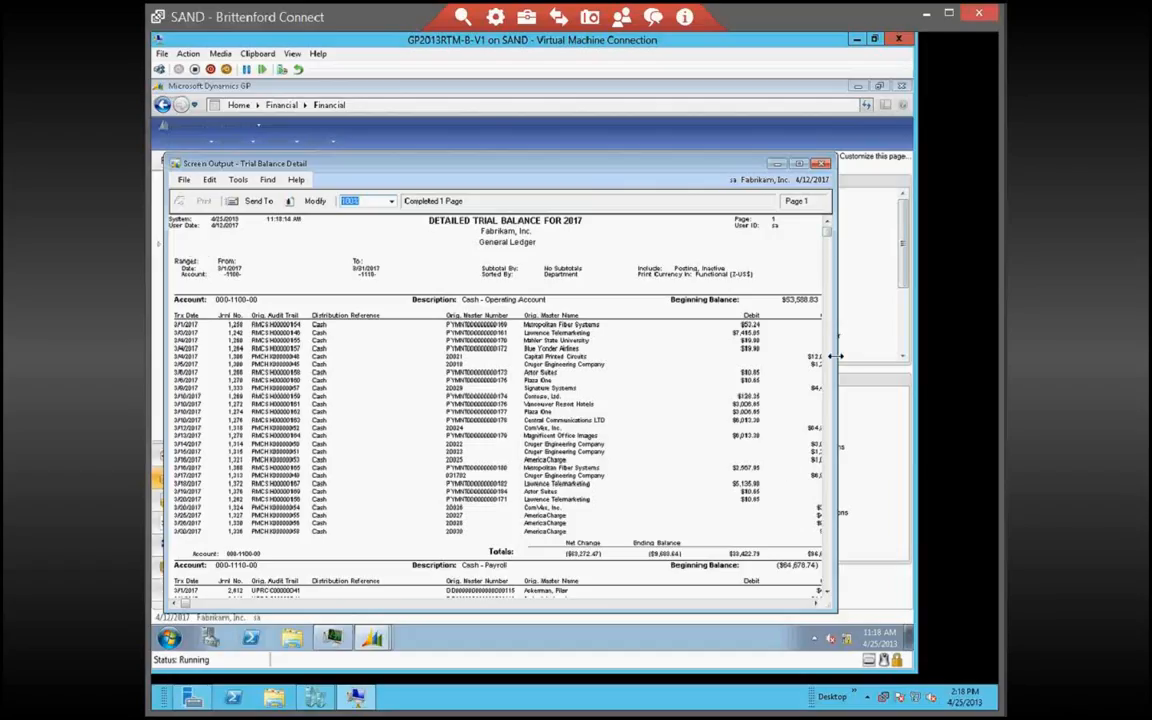
left_click_drag(836, 355, 884, 355)
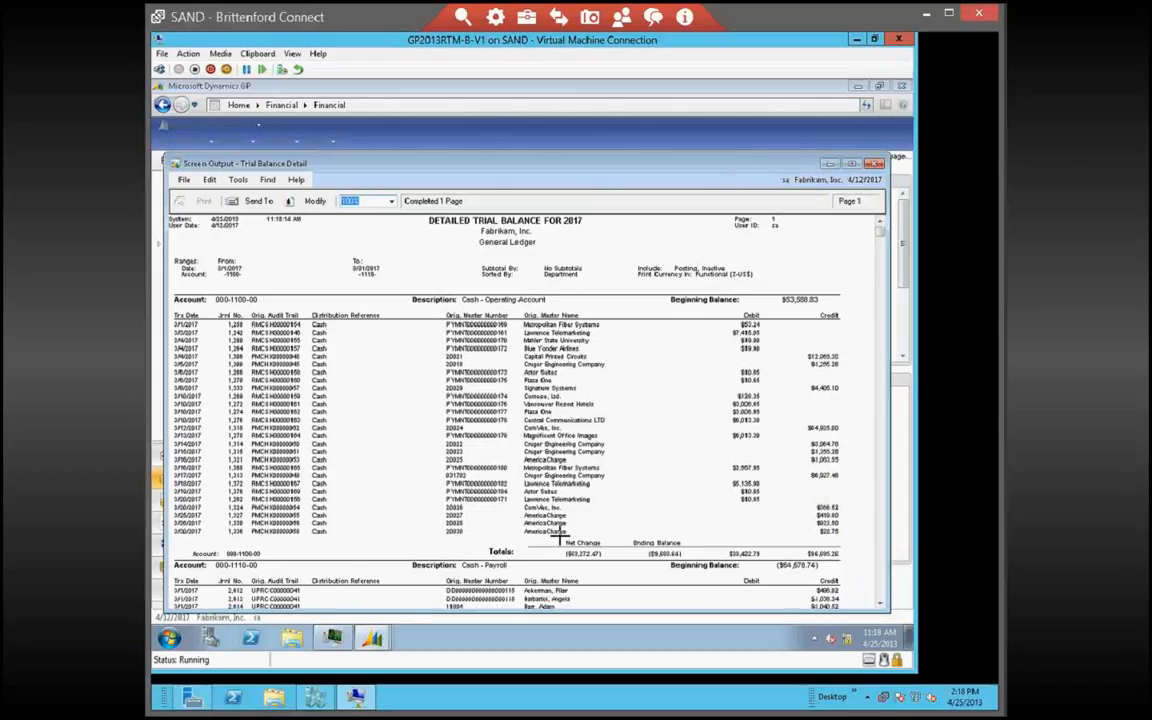
Review the detailed trial balance transactions for the 1100 and 1110 cash accounts and close the report output
scroll(574, 523, "down", 3)
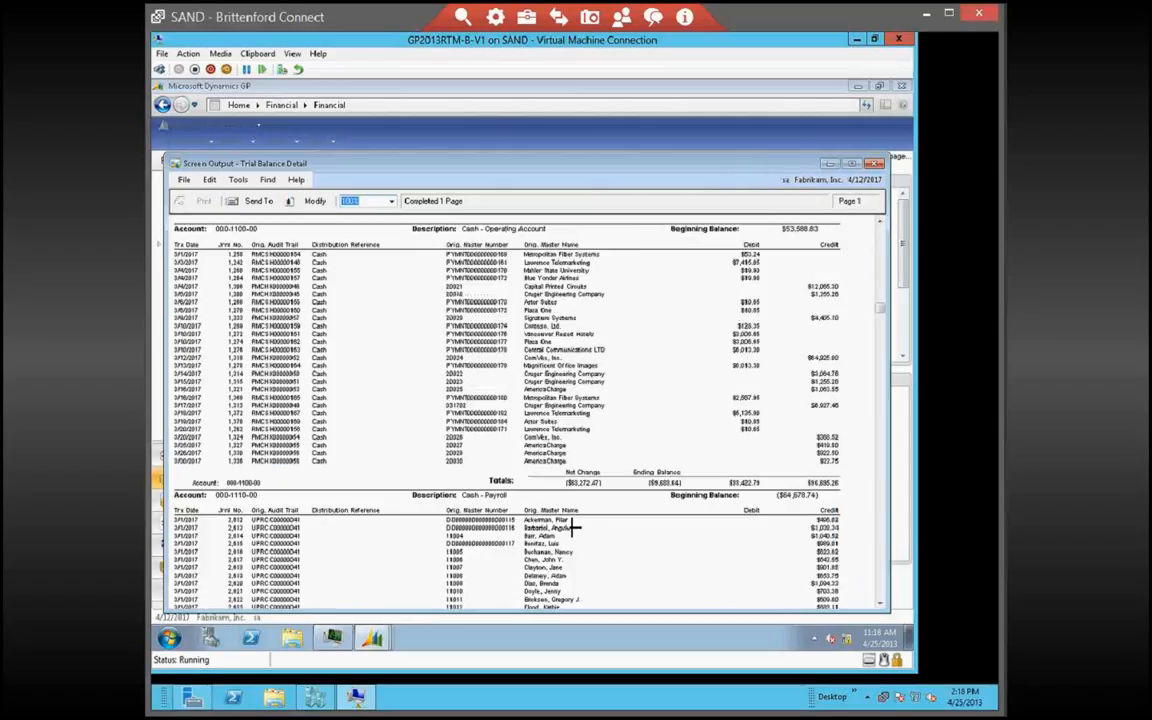
scroll(574, 527, "down", 3)
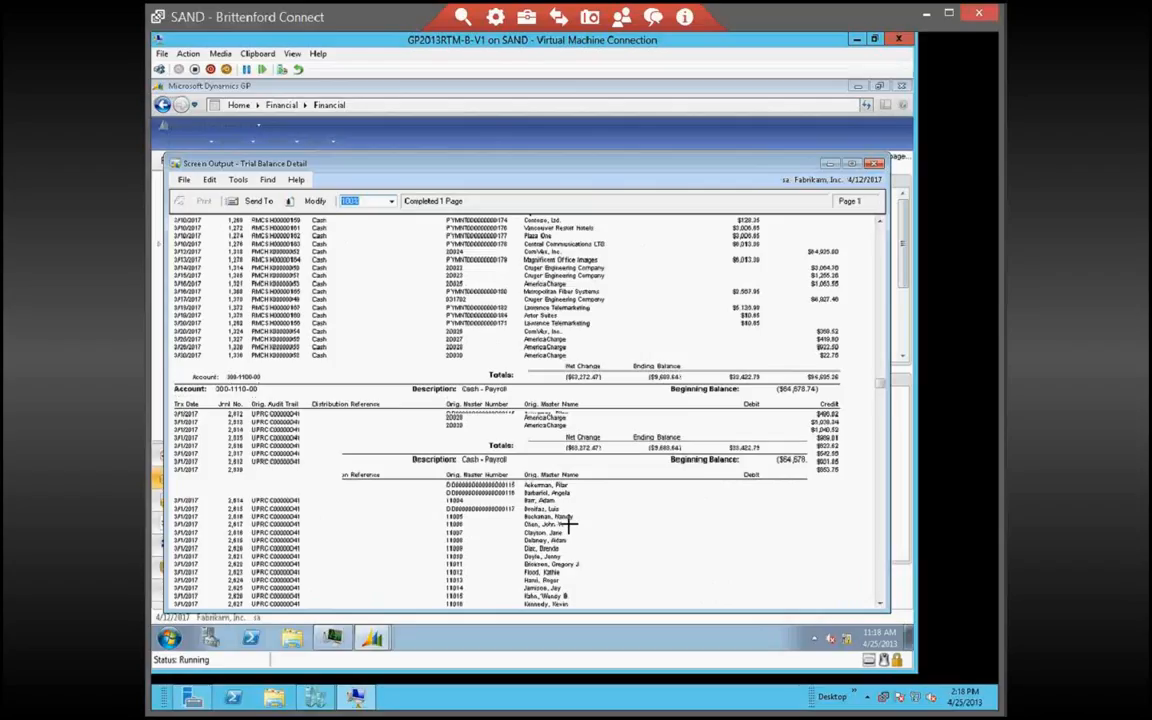
left_click(876, 164)
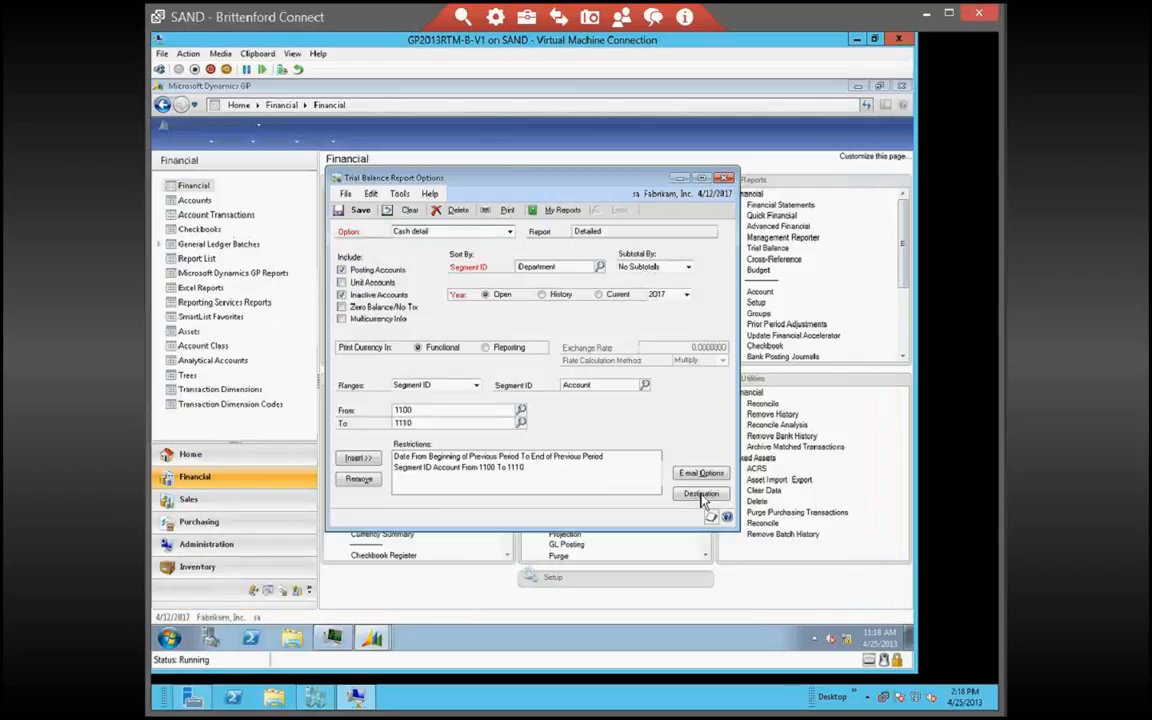
Add a file destination to the Cash detail report, saved to the Desktop as Cash March 2017 in comma-delimited format
left_click(703, 496)
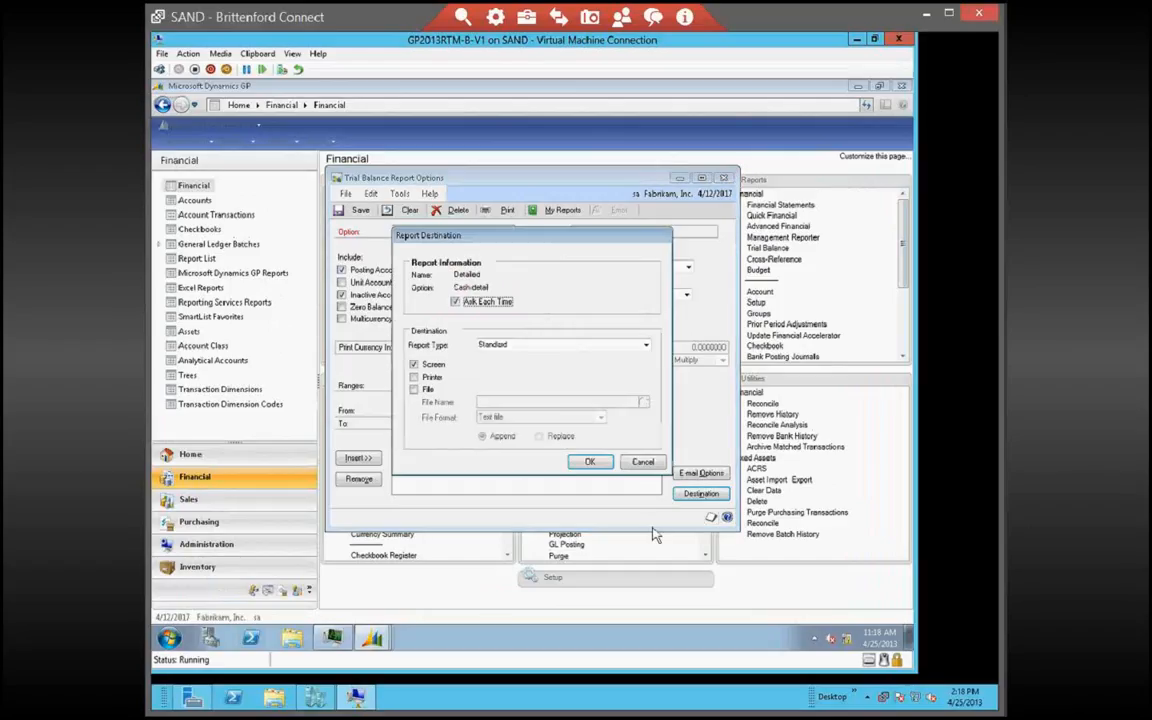
left_click(414, 389)
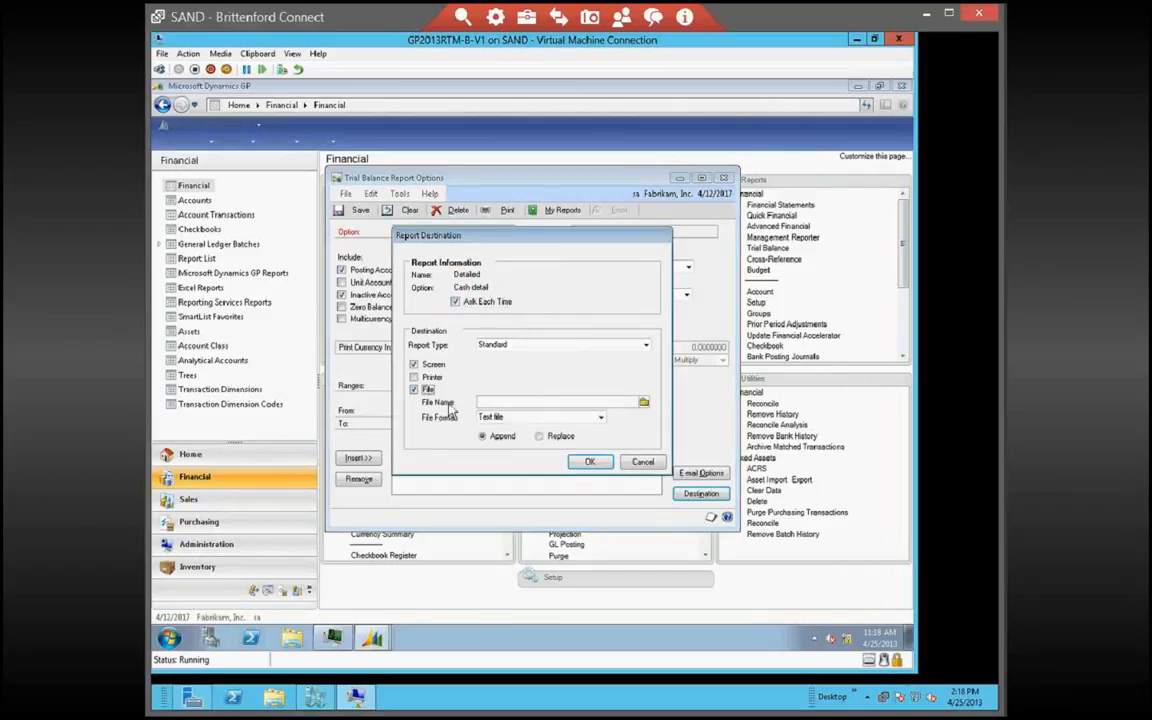
left_click(643, 401)
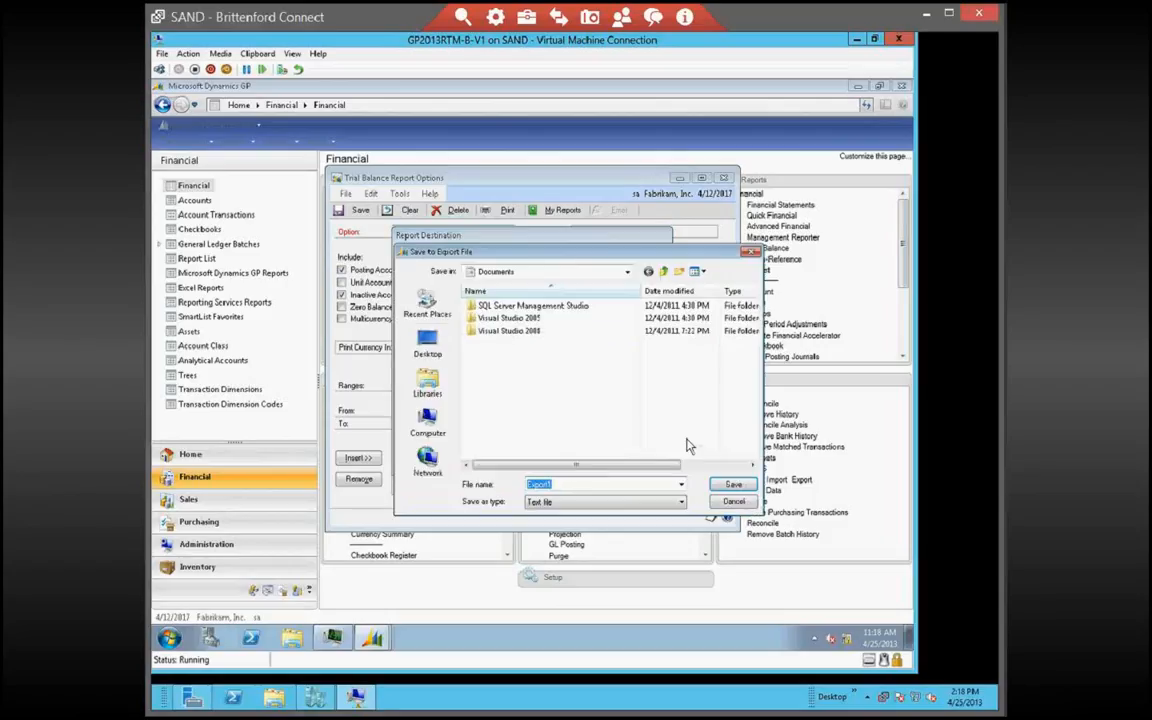
left_click(428, 345)
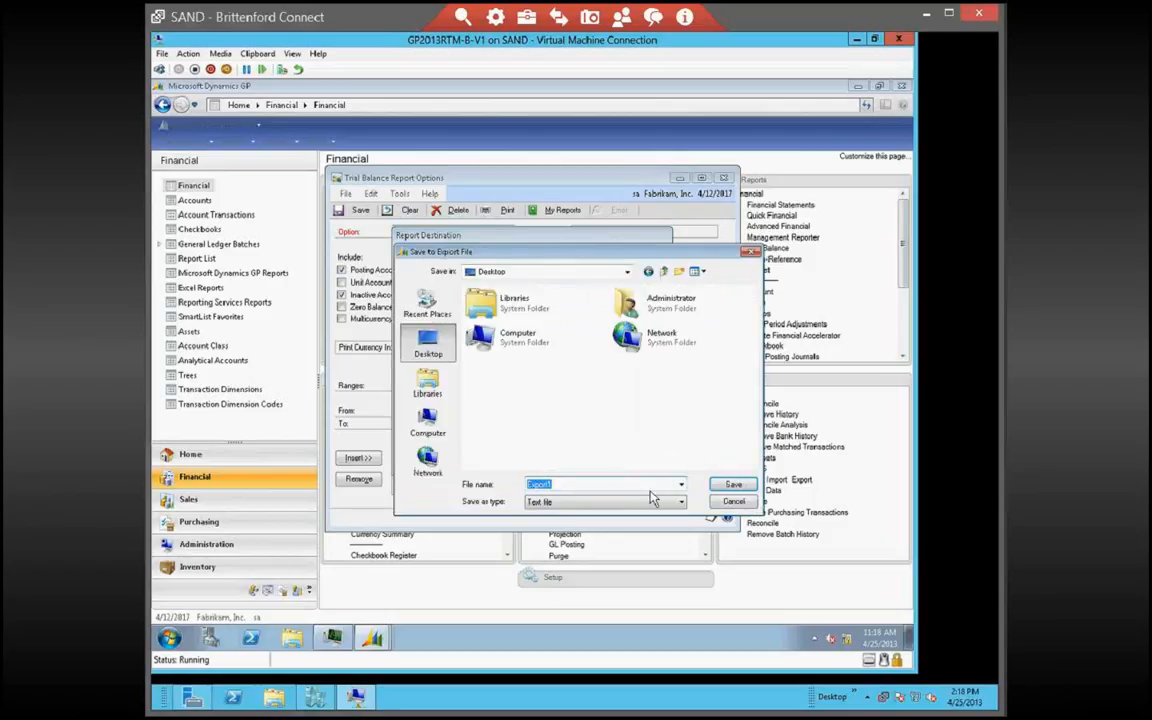
type("Cash March 2017")
left_click(604, 501)
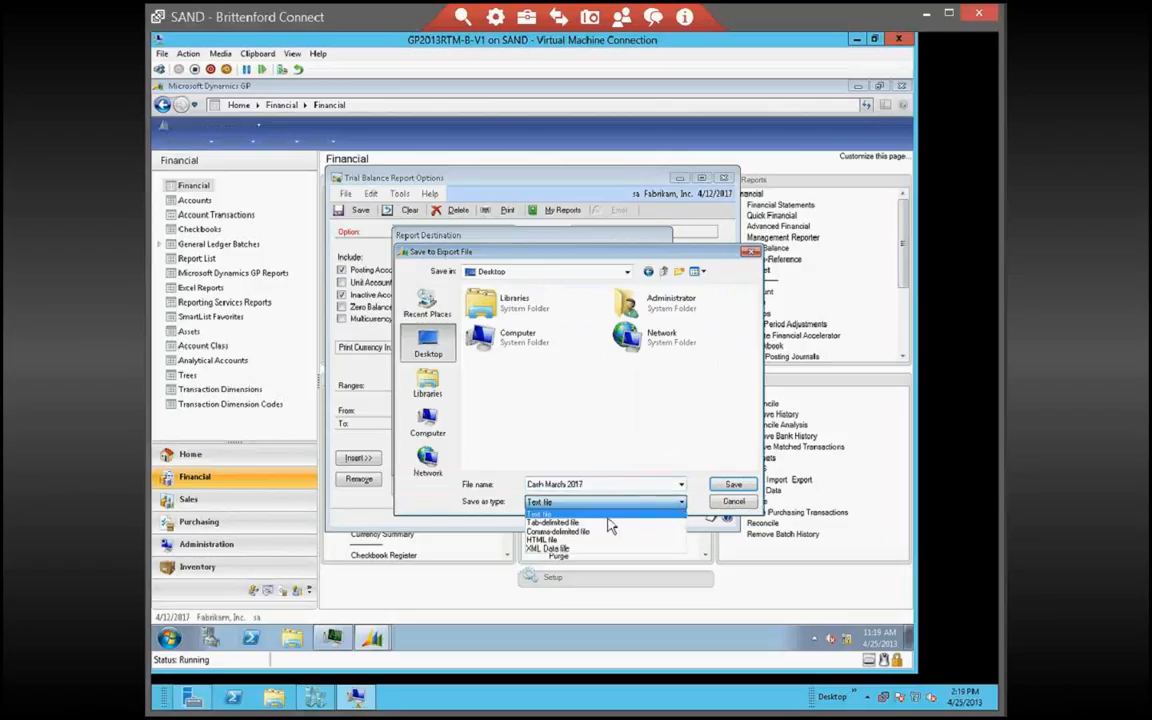
left_click(559, 533)
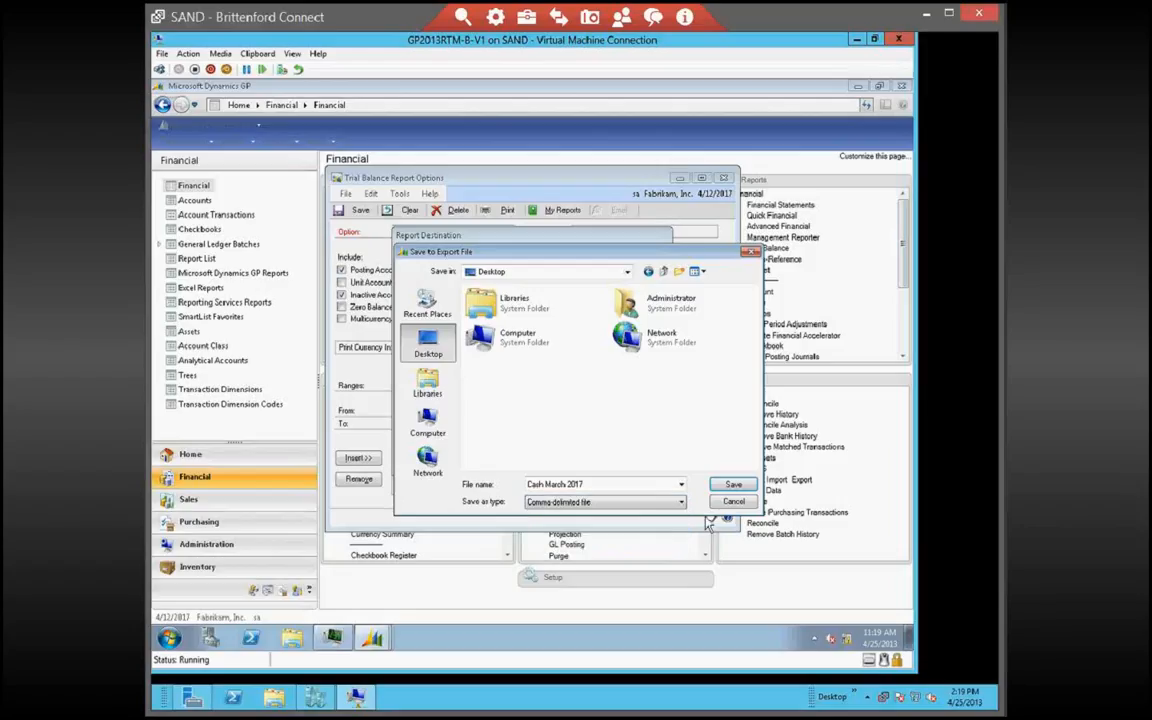
left_click(733, 484)
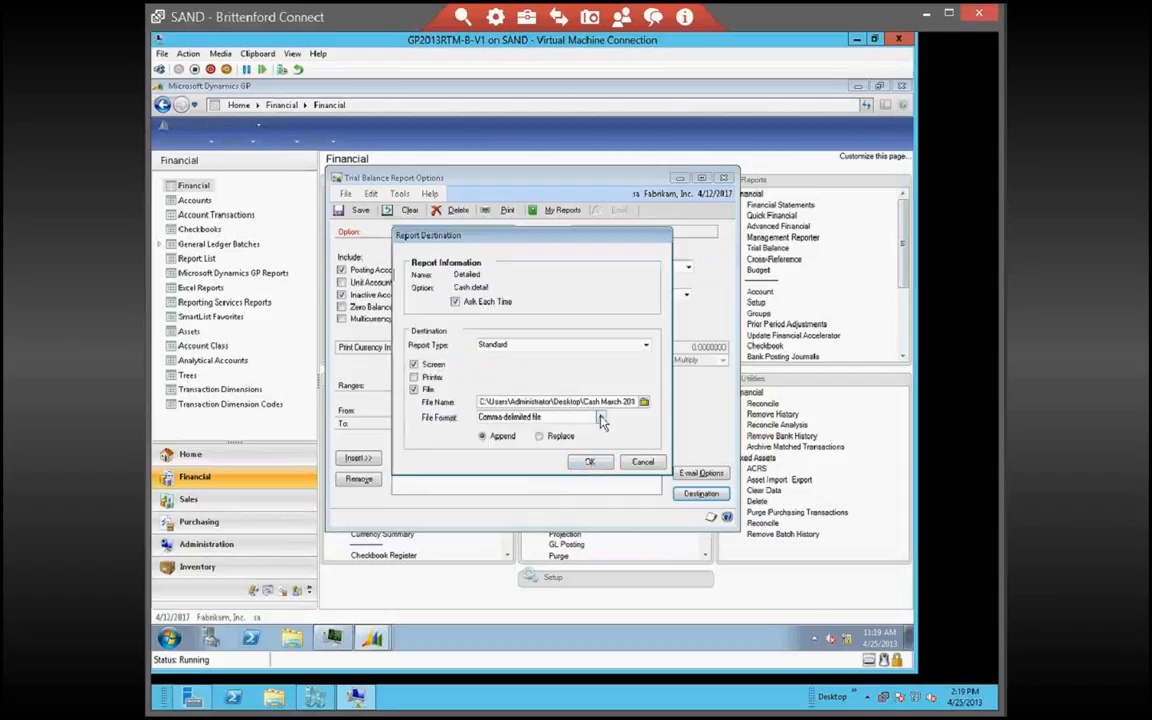
left_click(601, 419)
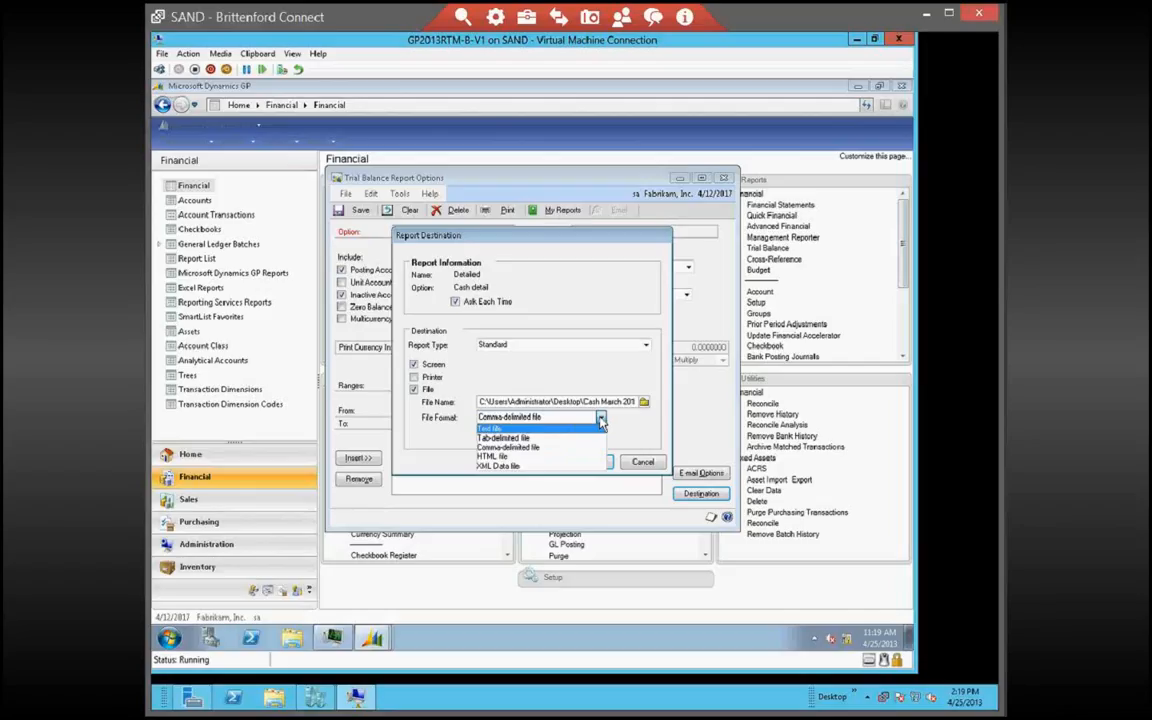
left_click(601, 422)
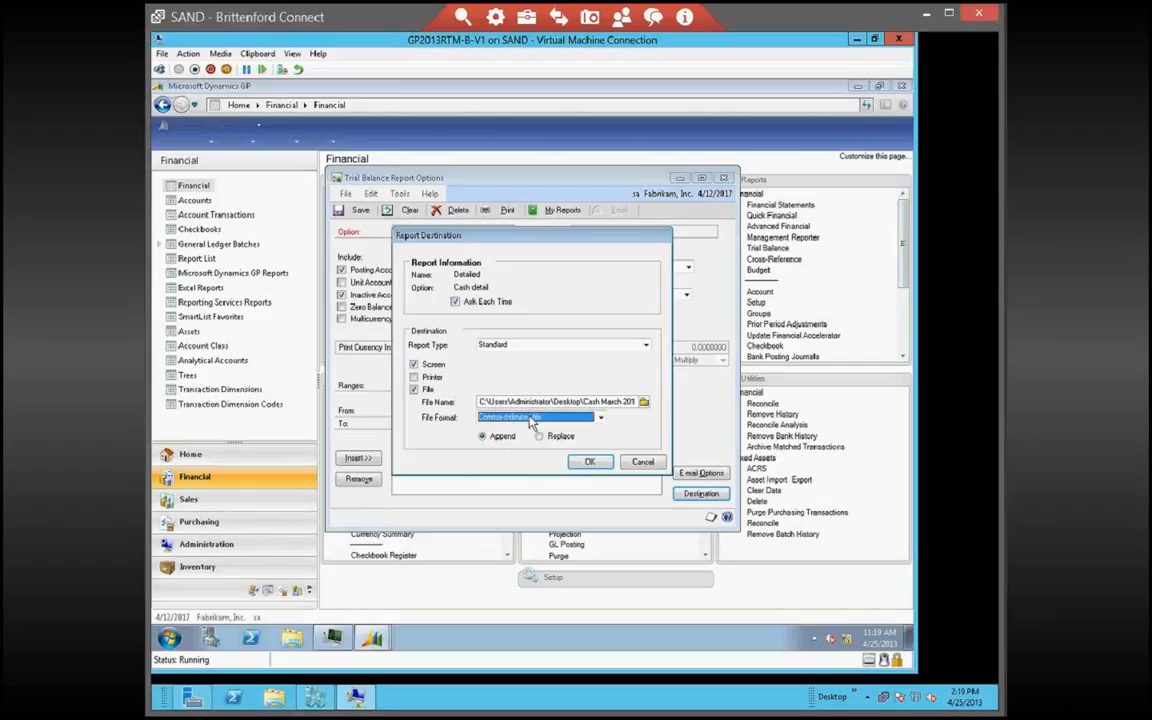
left_click(590, 463)
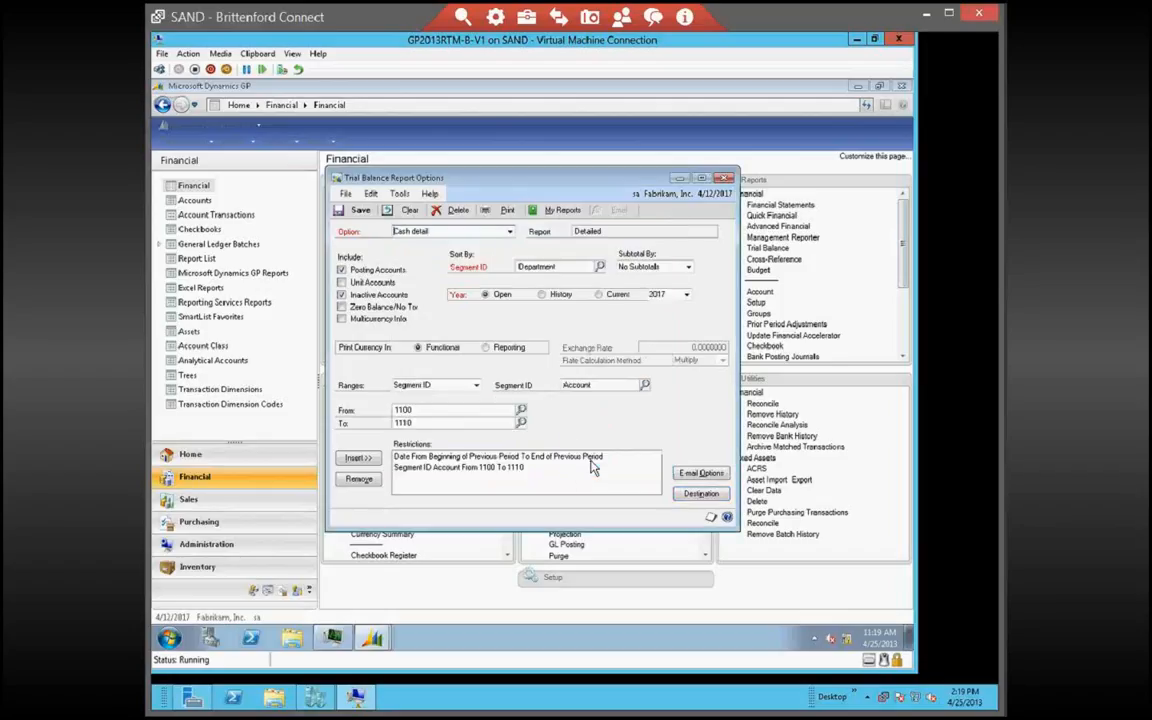
Print the Cash detail report to screen and file, and close its options with the changes saved
left_click(507, 210)
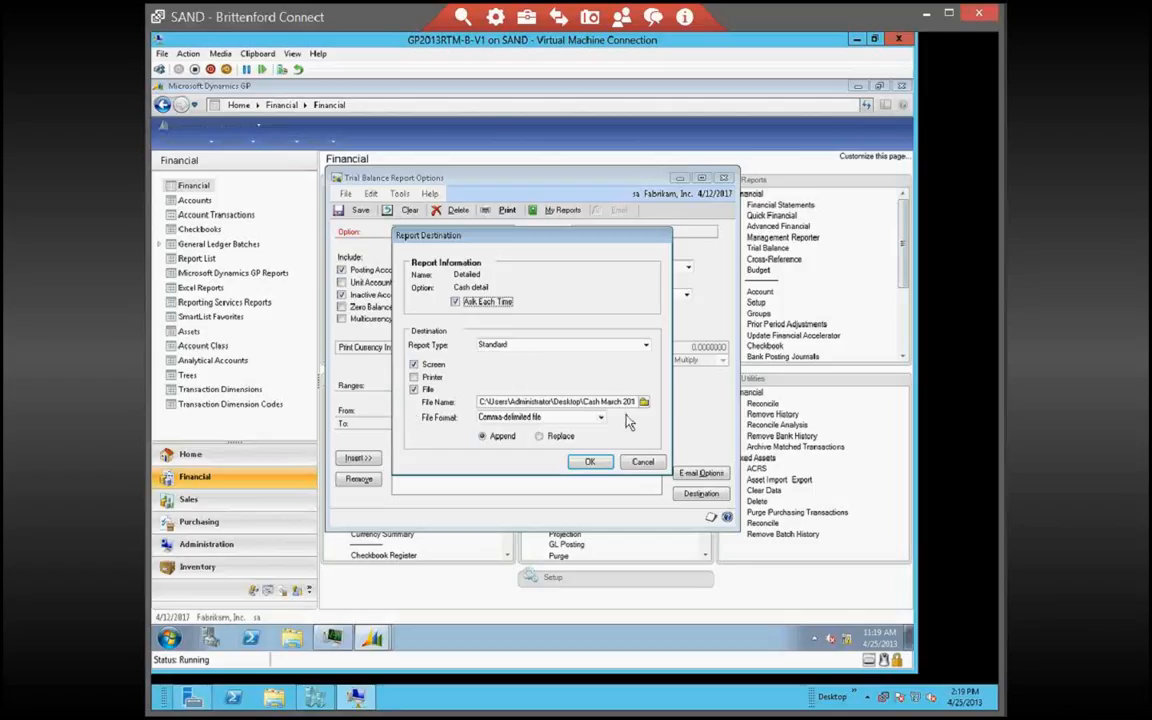
left_click(583, 466)
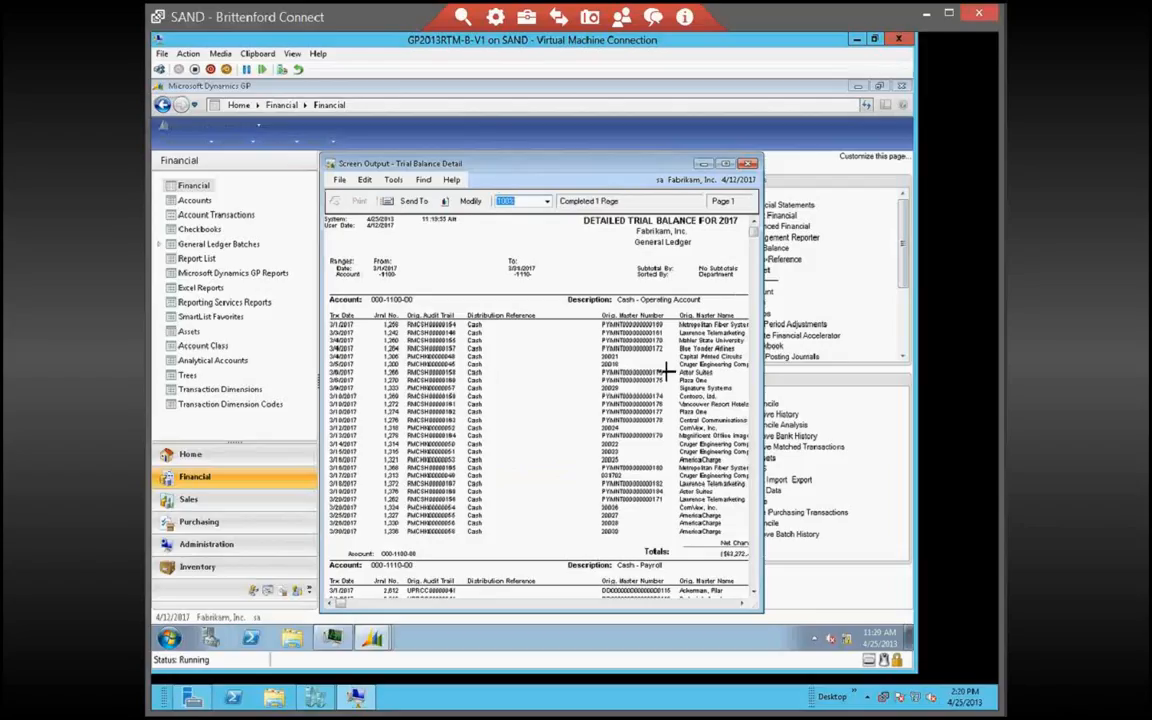
left_click(748, 164)
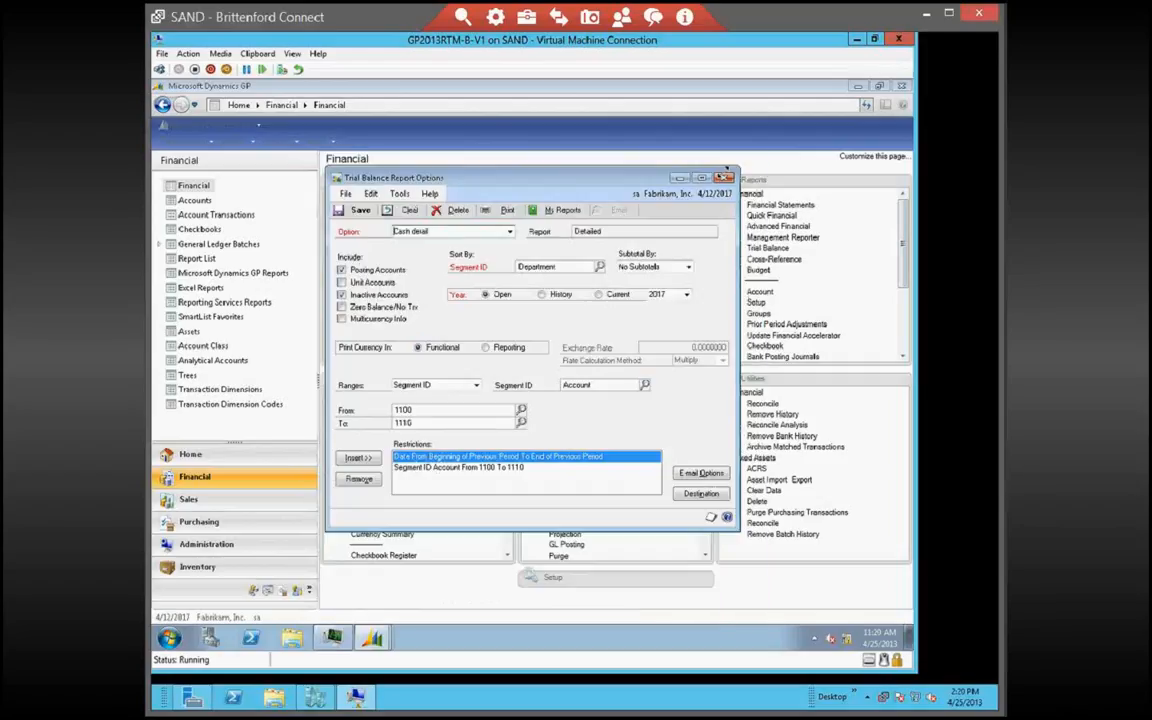
left_click(724, 177)
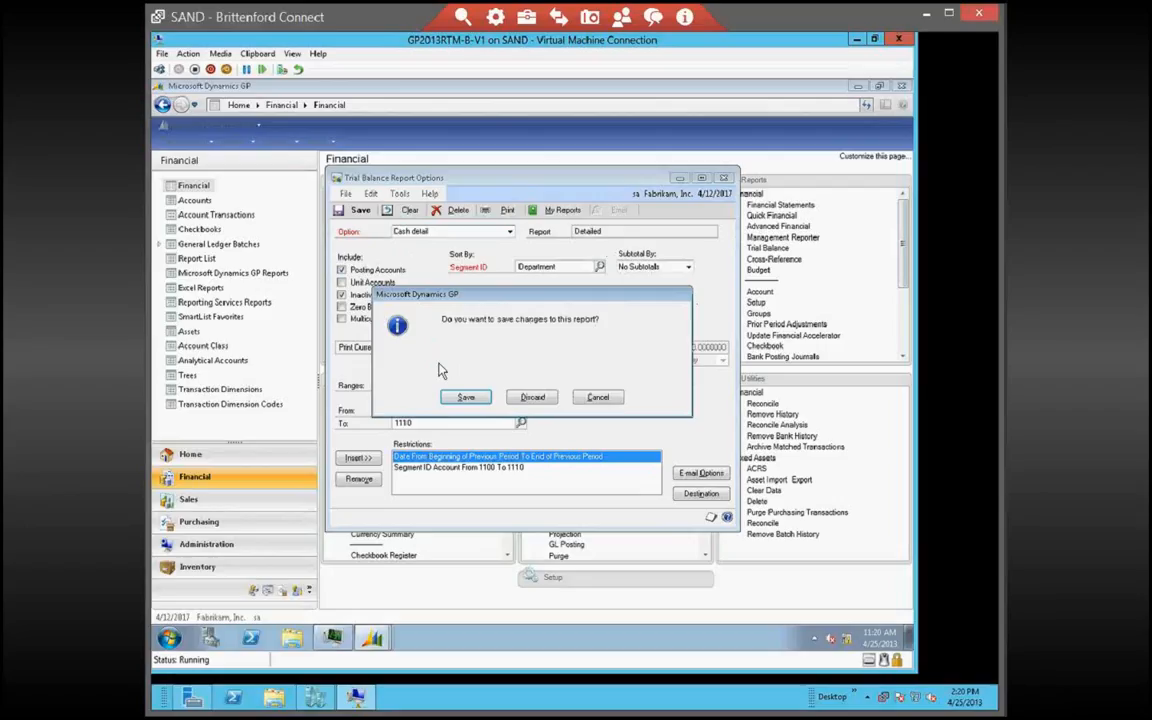
left_click(468, 399)
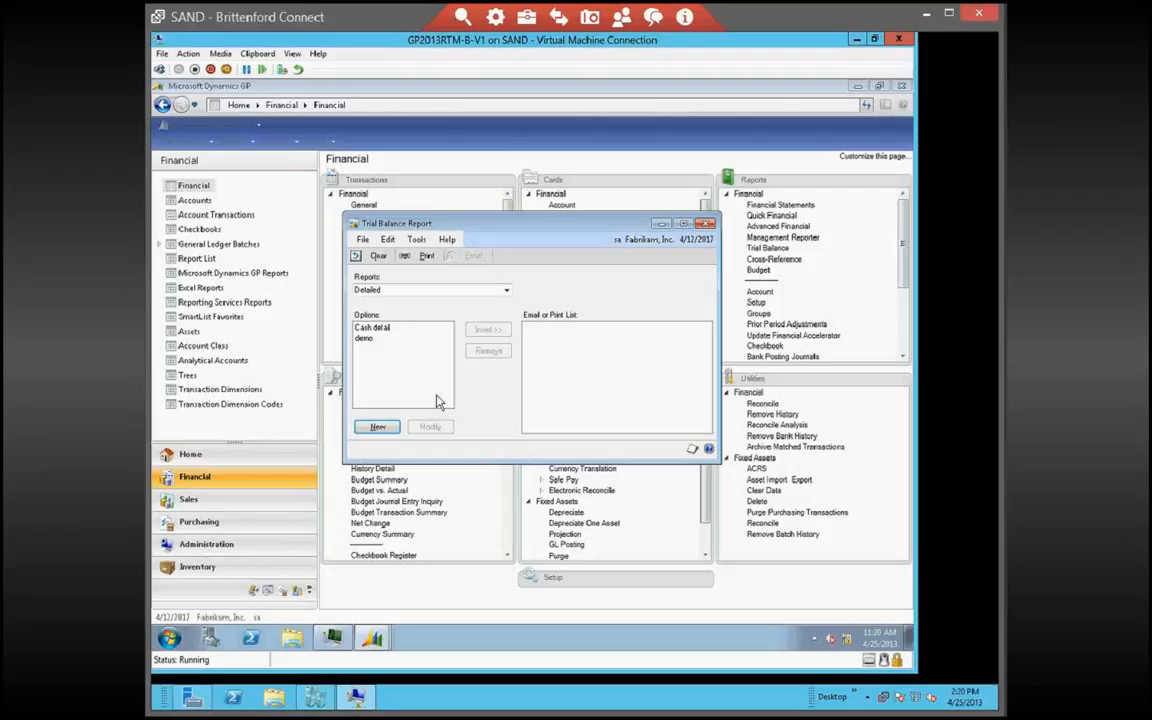
Reopen the saved Cash detail option to review its settings and restrictions, and close it unchanged
left_click(388, 330)
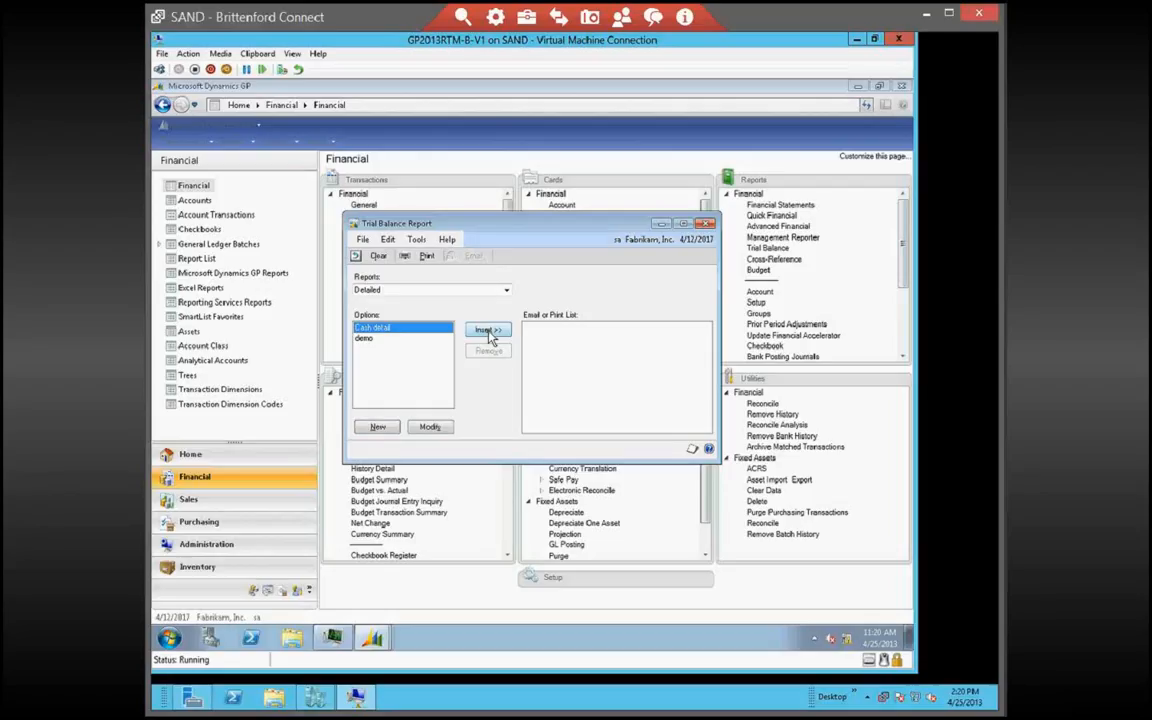
left_click(430, 427)
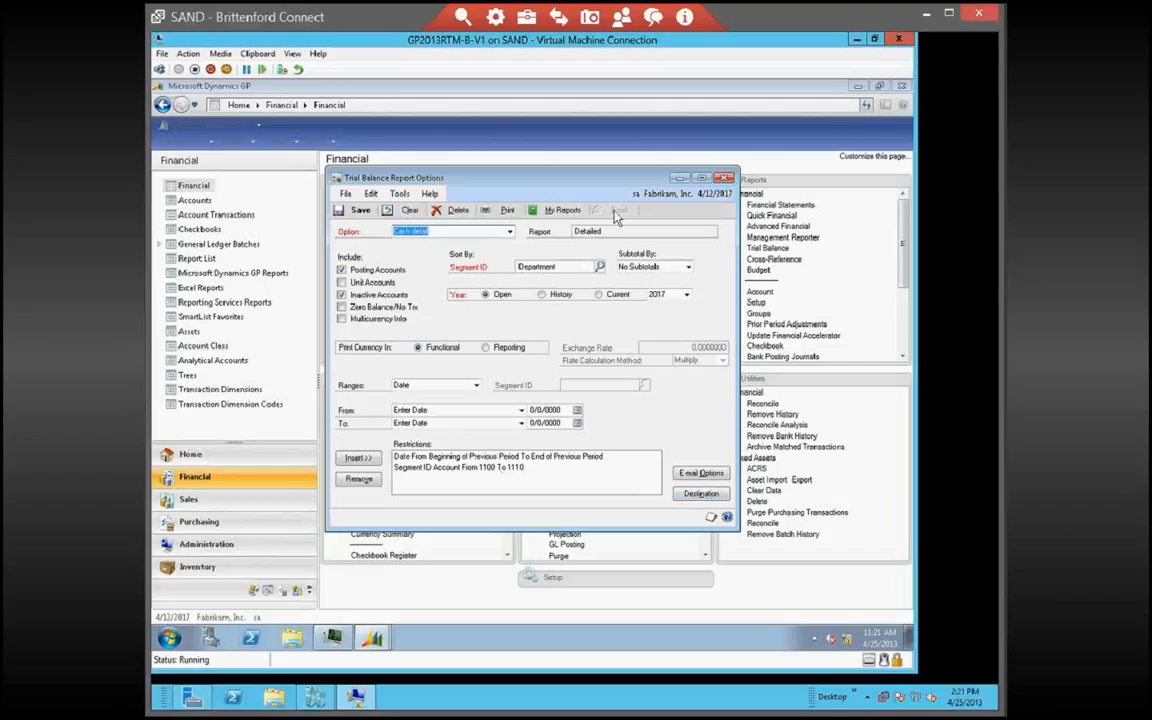
left_click(724, 178)
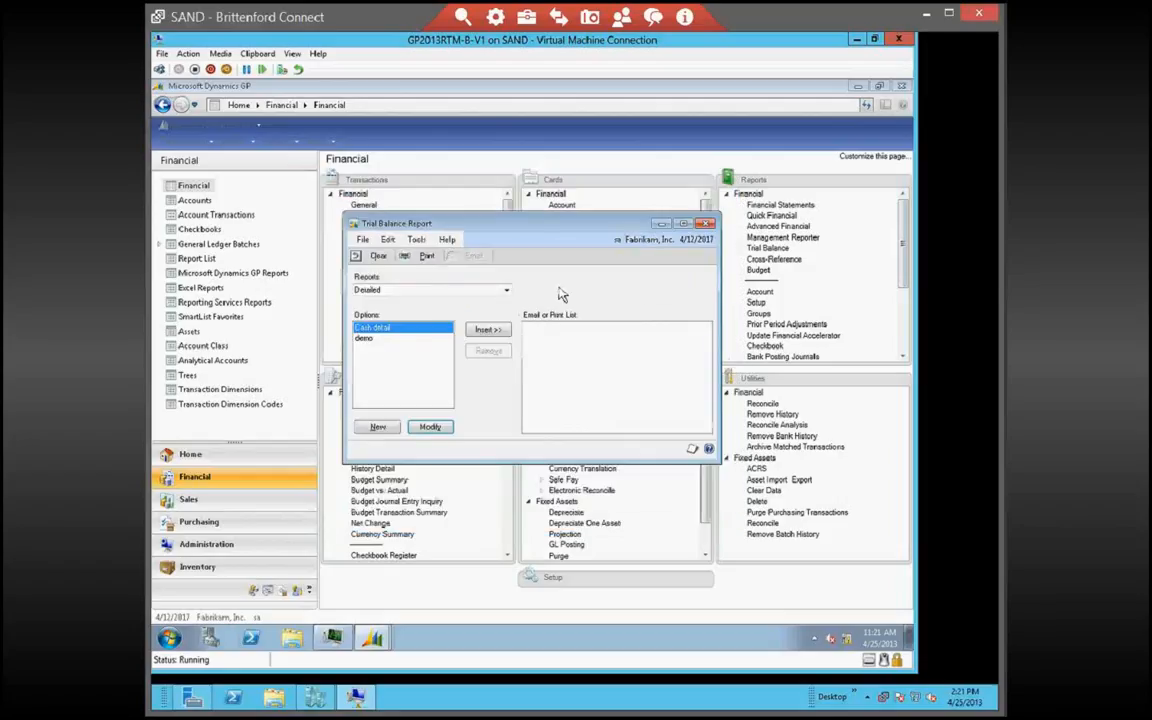
Close the Trial Balance Report and Customize Home Page windows and open the exported Cash March 2017 file from the desktop in Excel
left_click(707, 224)
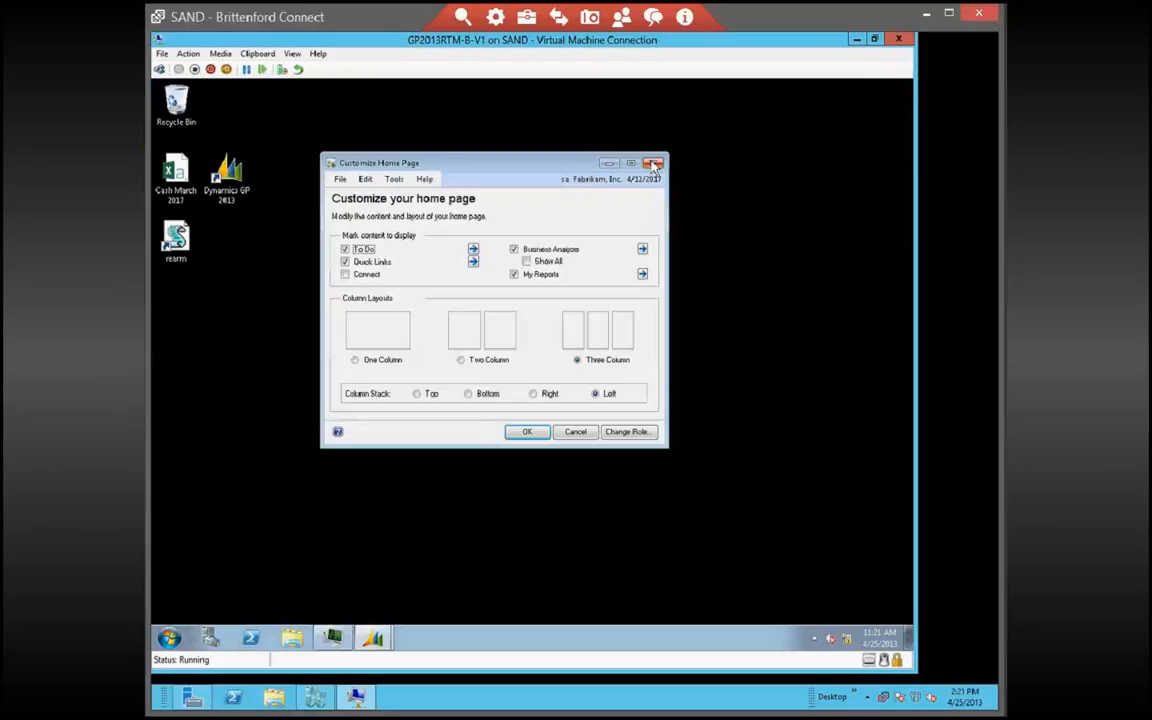
left_click(655, 166)
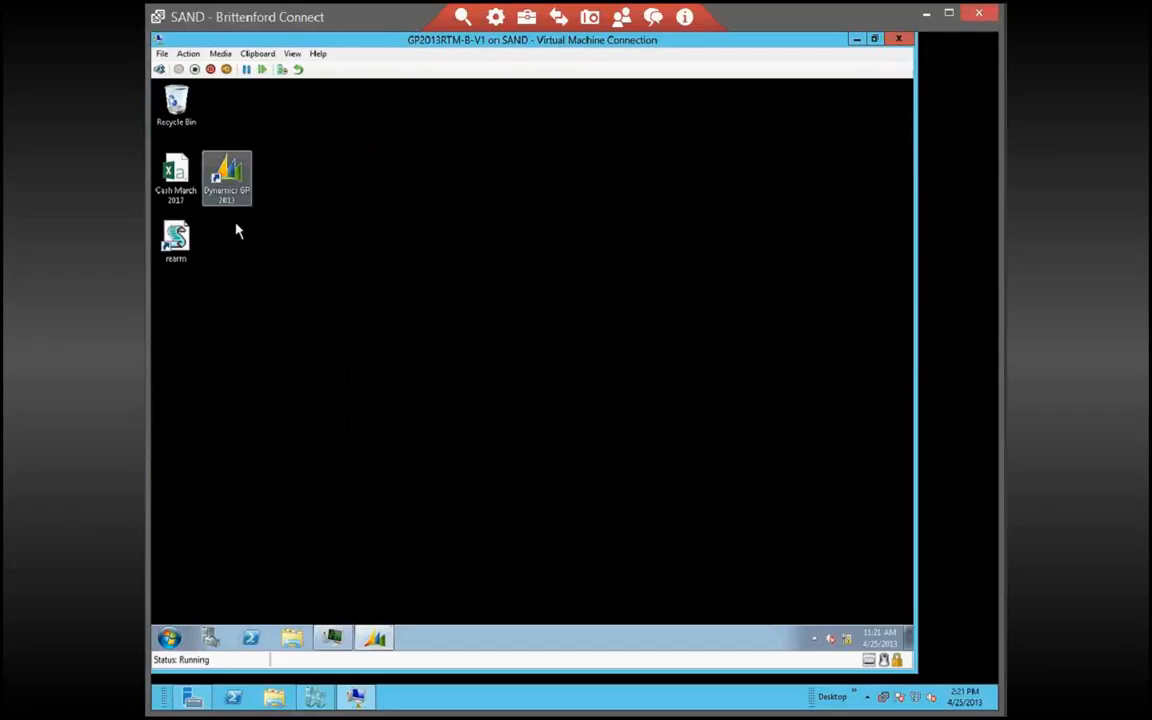
left_click(182, 197)
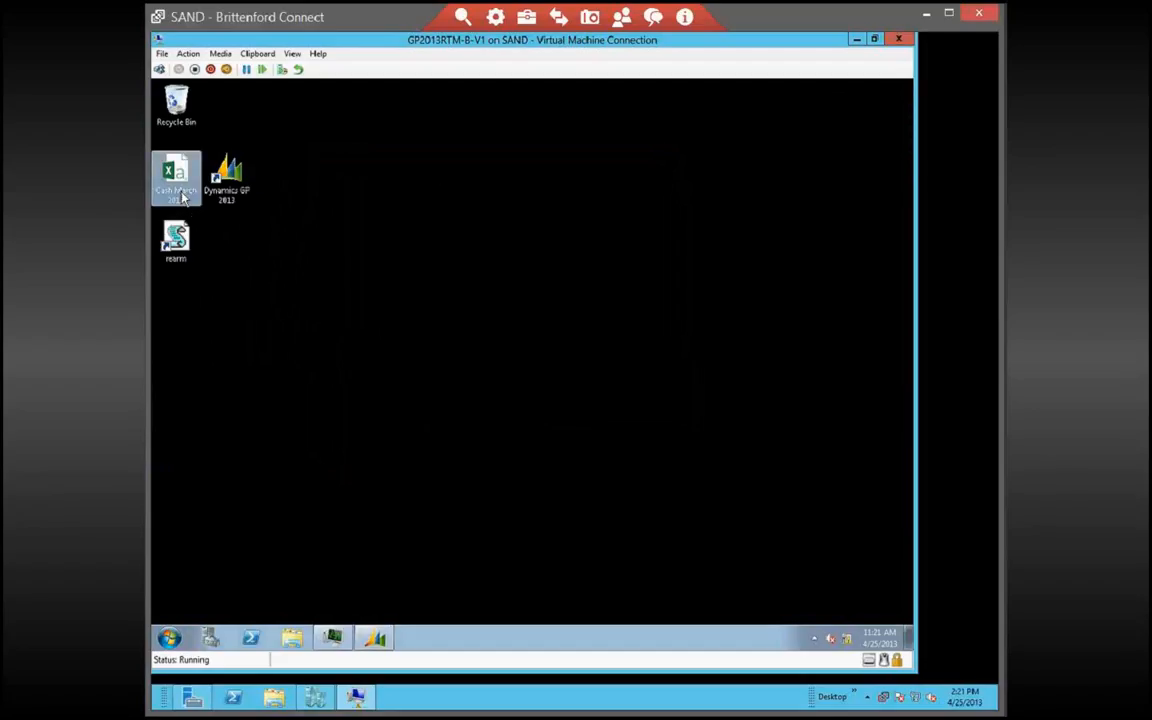
double_click(182, 197)
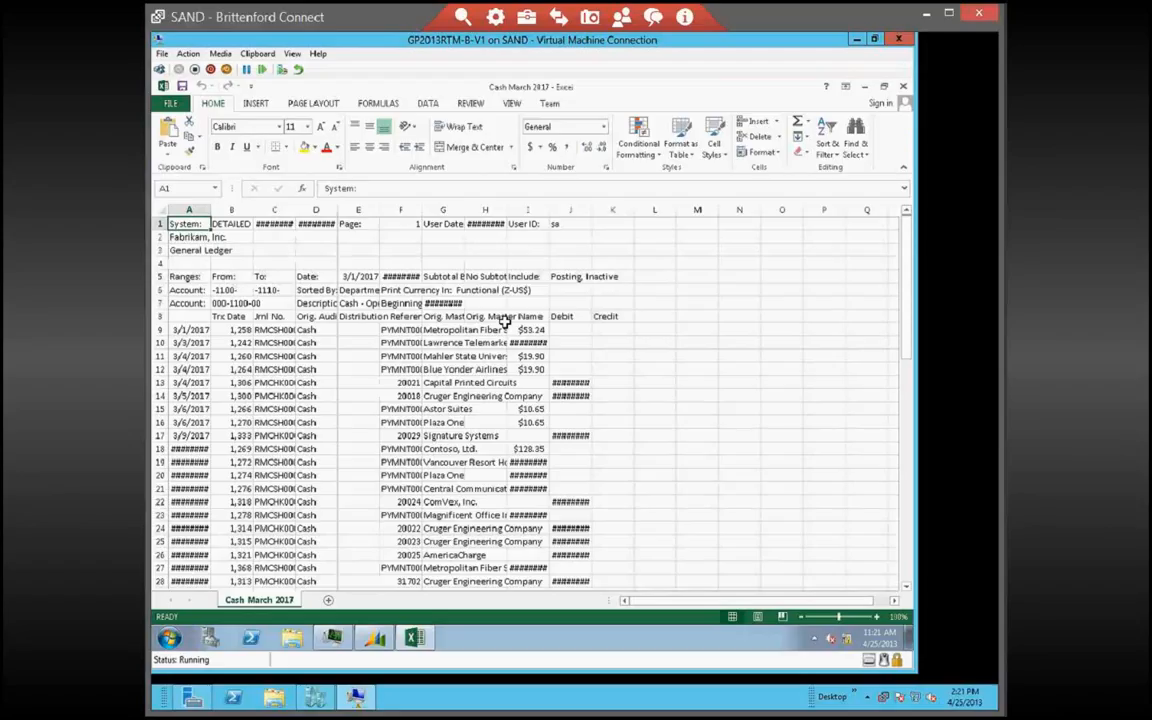
Auto-fit columns A, C, H, J and F to examine the exported report, and close the workbook without saving
double_click(211, 210)
double_click(297, 210)
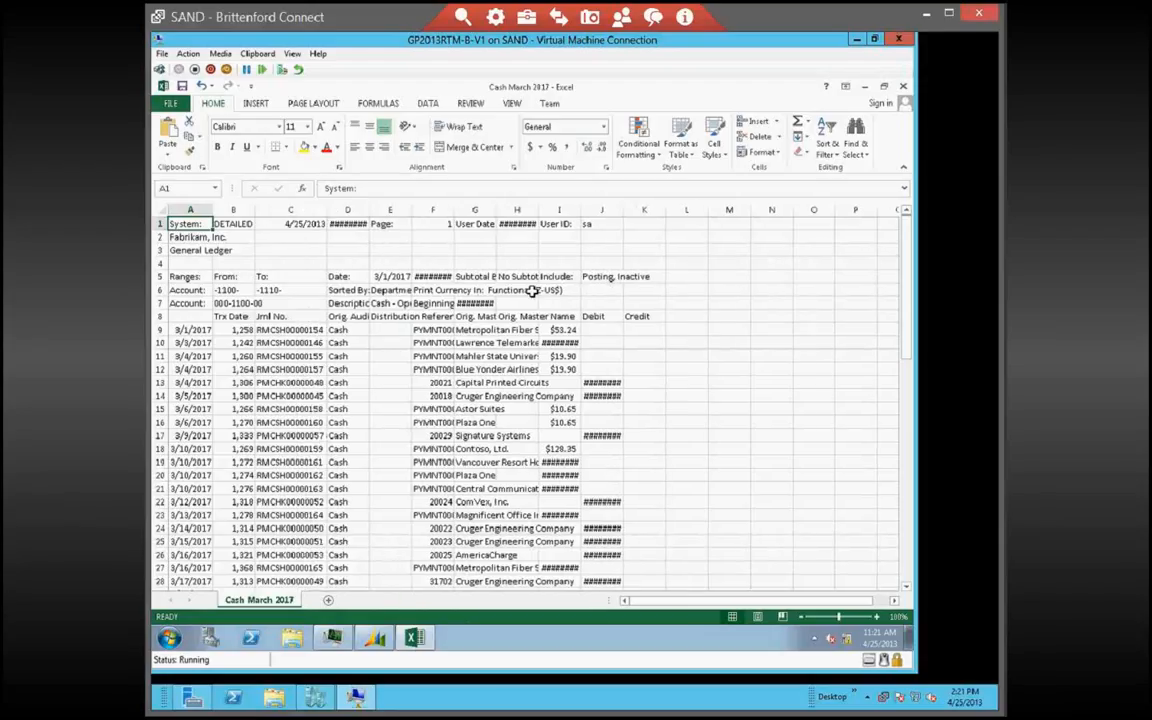
double_click(538, 210)
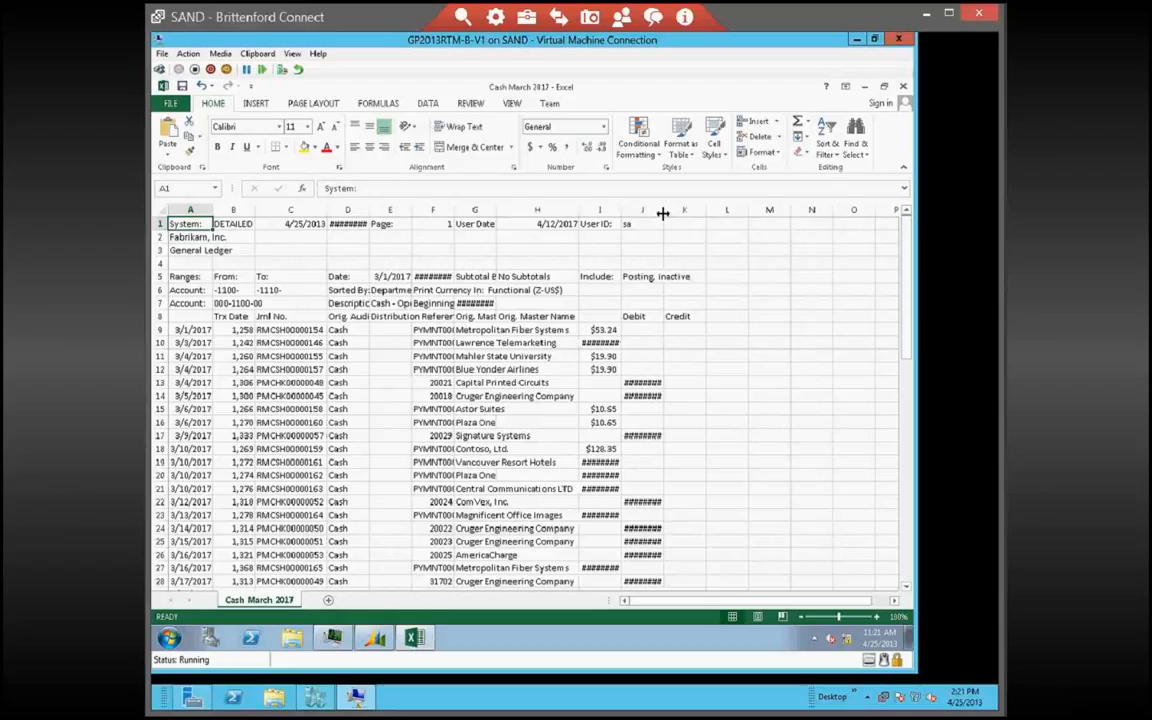
double_click(662, 210)
double_click(453, 210)
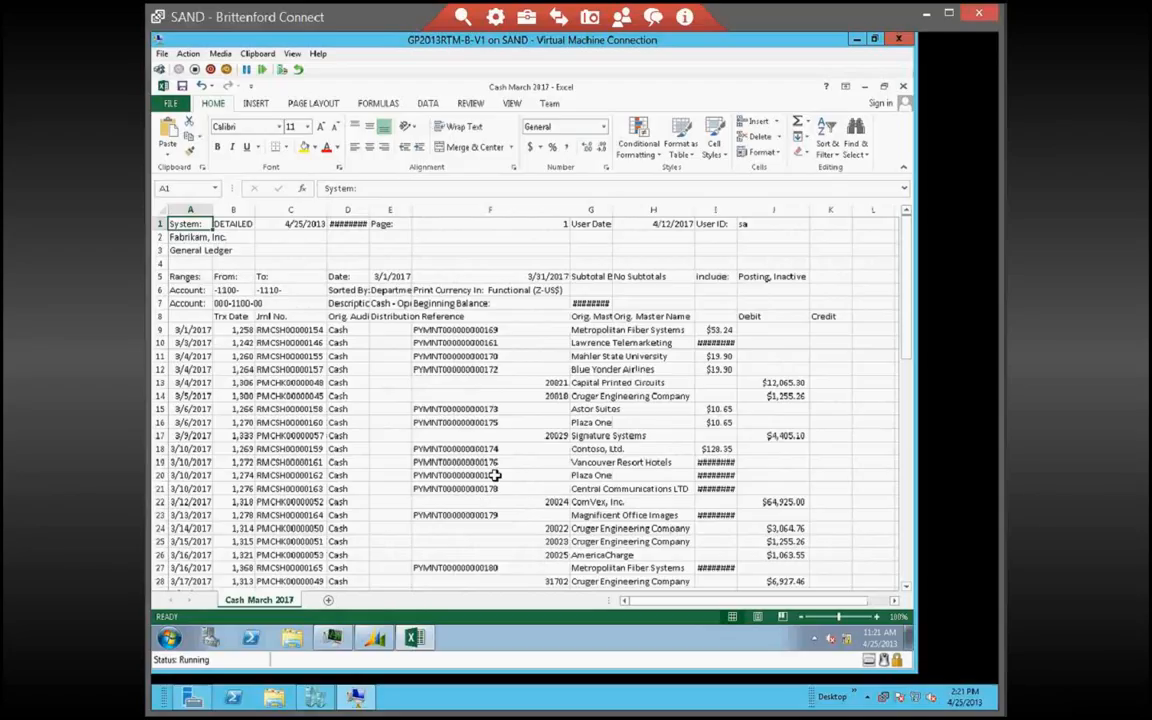
left_click(903, 87)
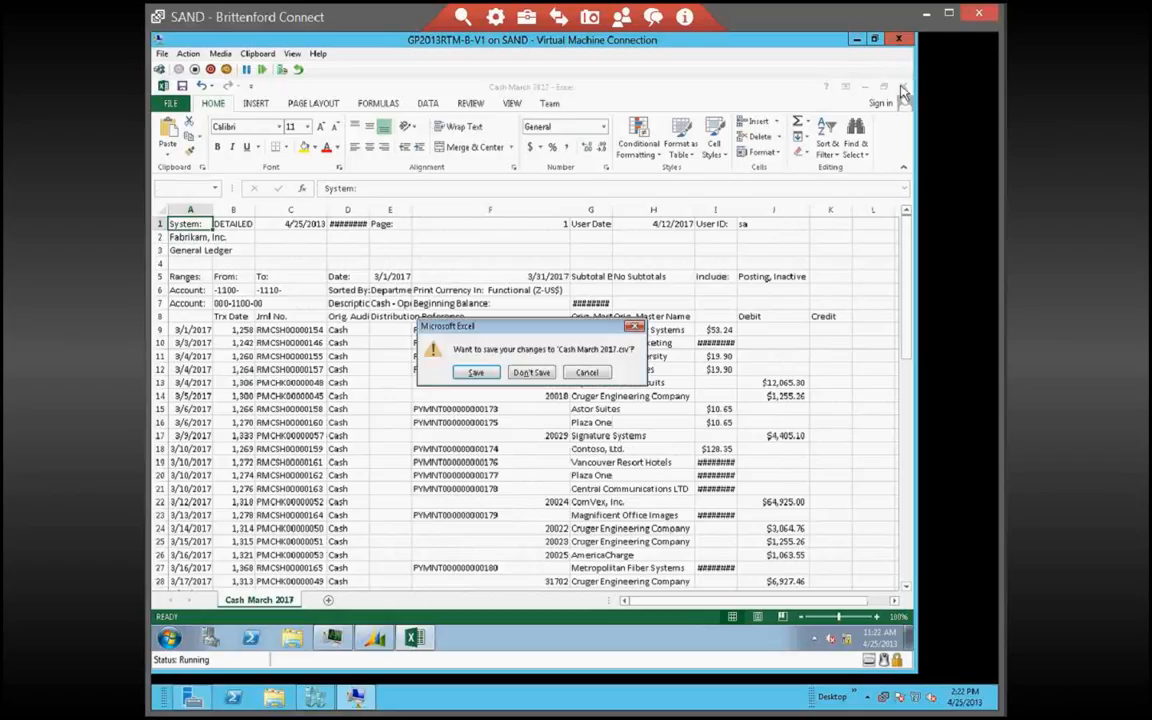
left_click(529, 373)
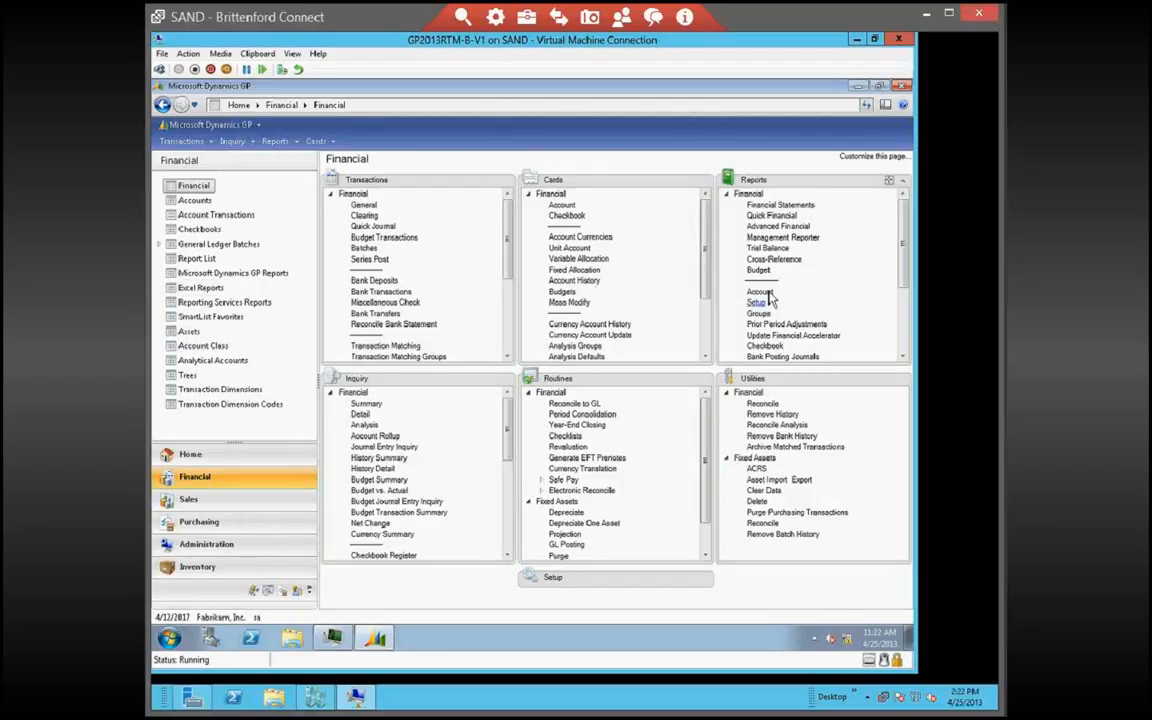
Open the financial report groups setup, look up the available Financial Statement reports, and cancel the lookup
left_click(768, 300)
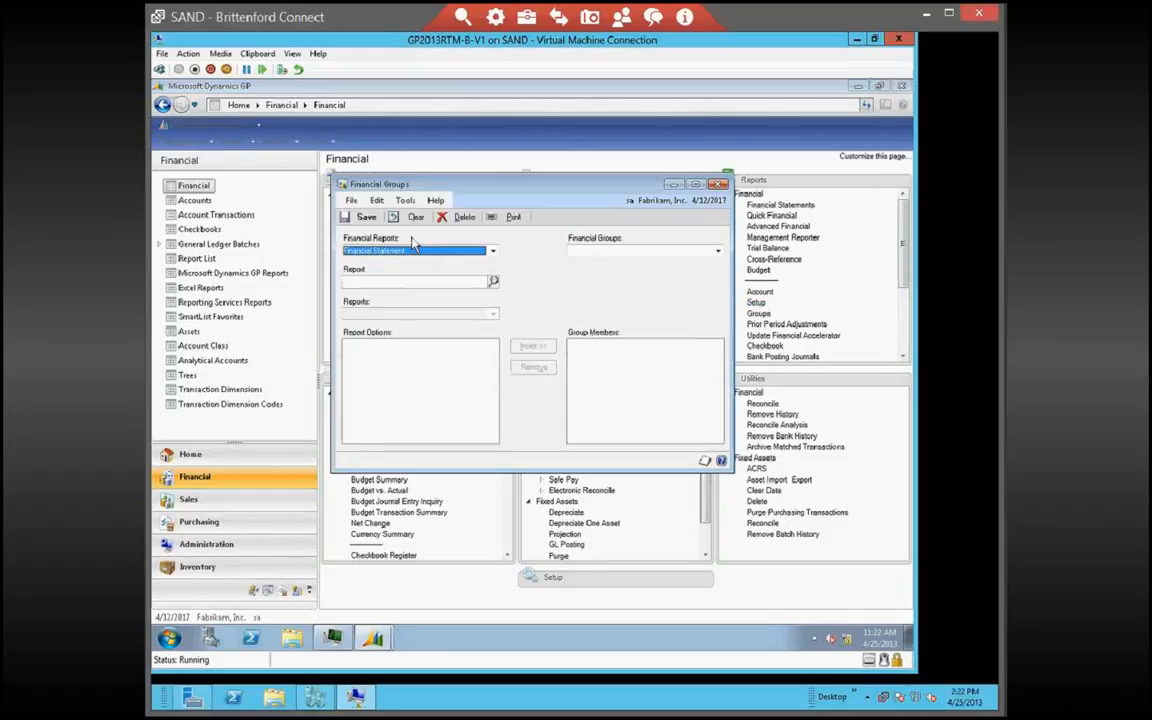
left_click(493, 284)
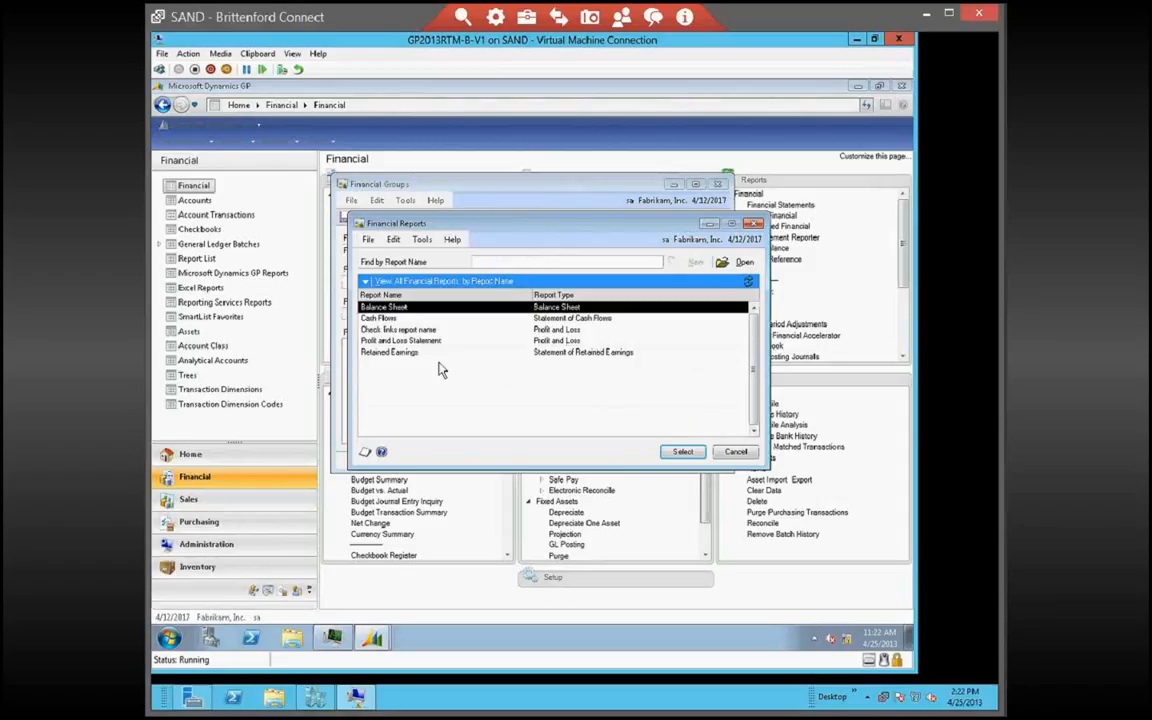
left_click(736, 453)
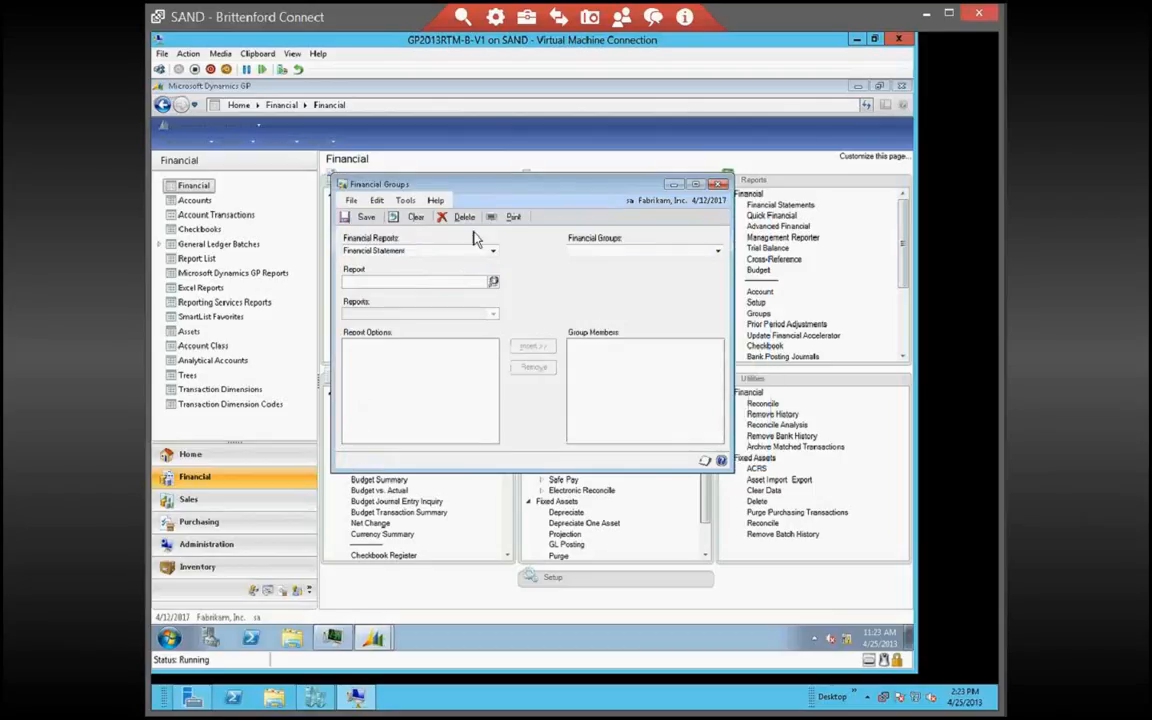
Look through the Trial Balance report options and report types available for financial groups, and close the Financial Groups window
left_click(717, 252)
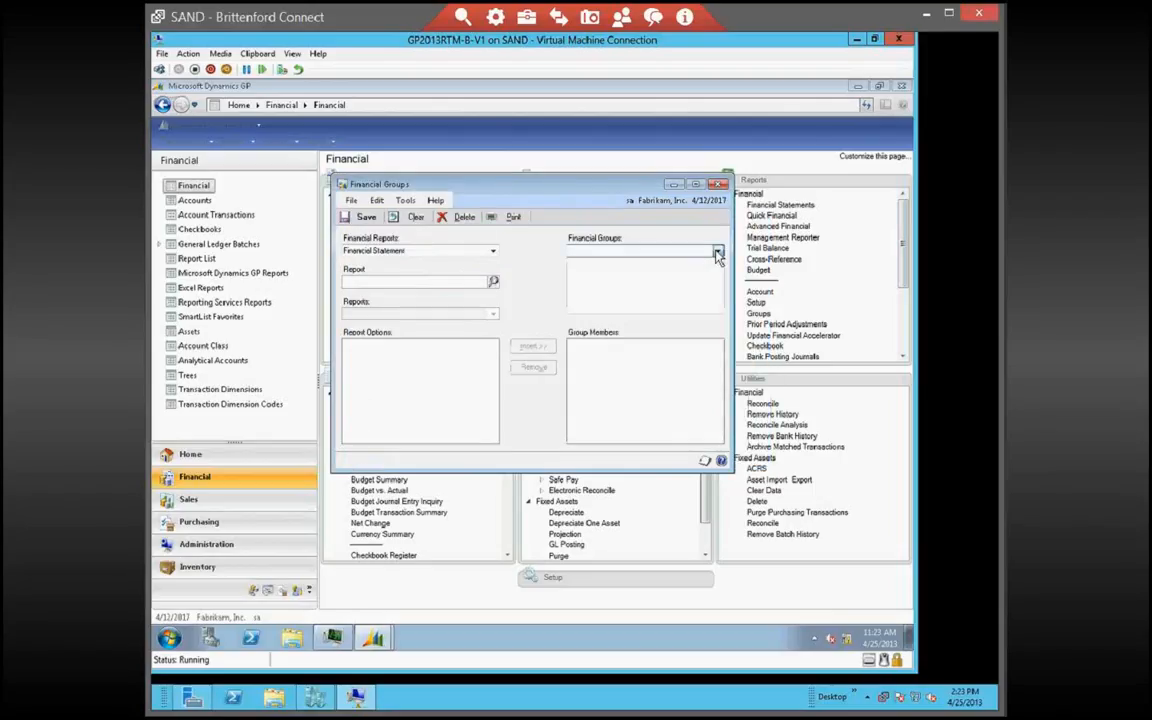
left_click(492, 251)
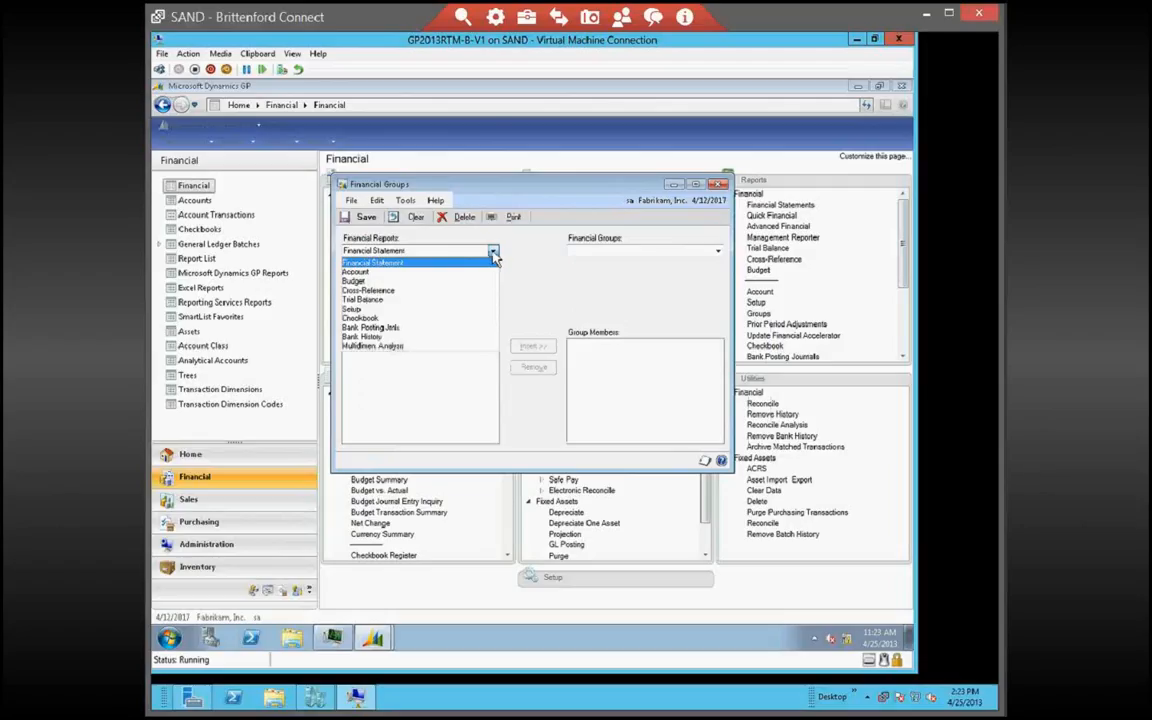
left_click(398, 302)
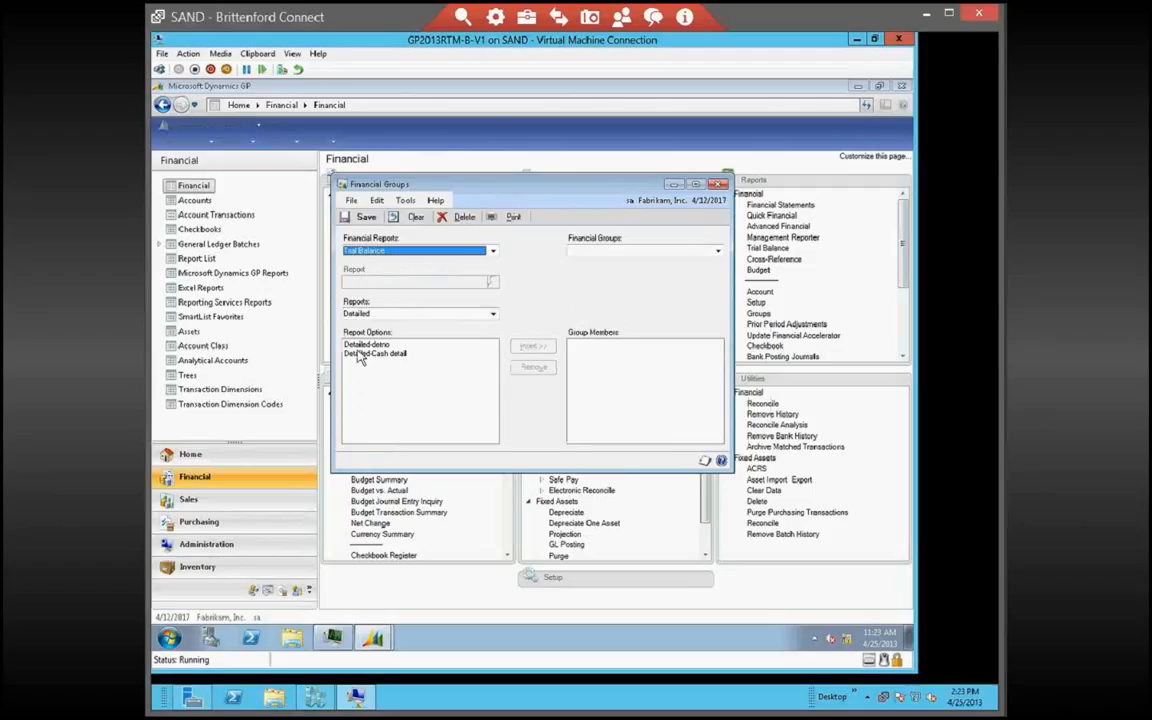
left_click(360, 355)
left_click(492, 315)
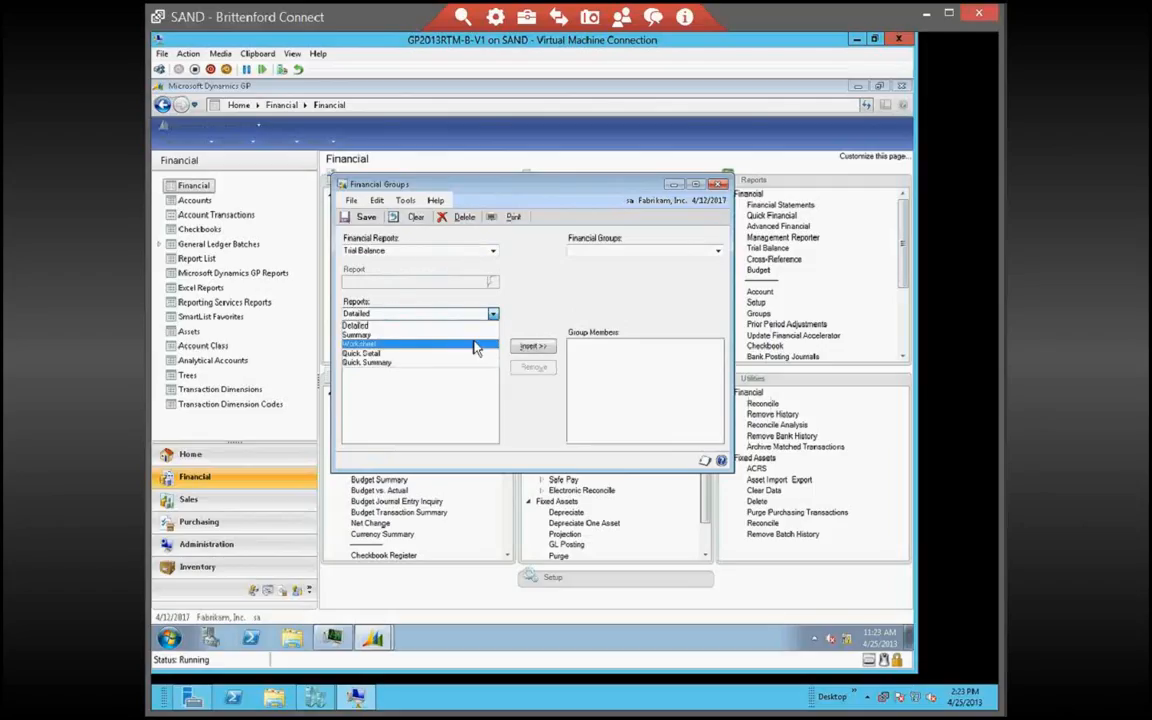
left_click(542, 357)
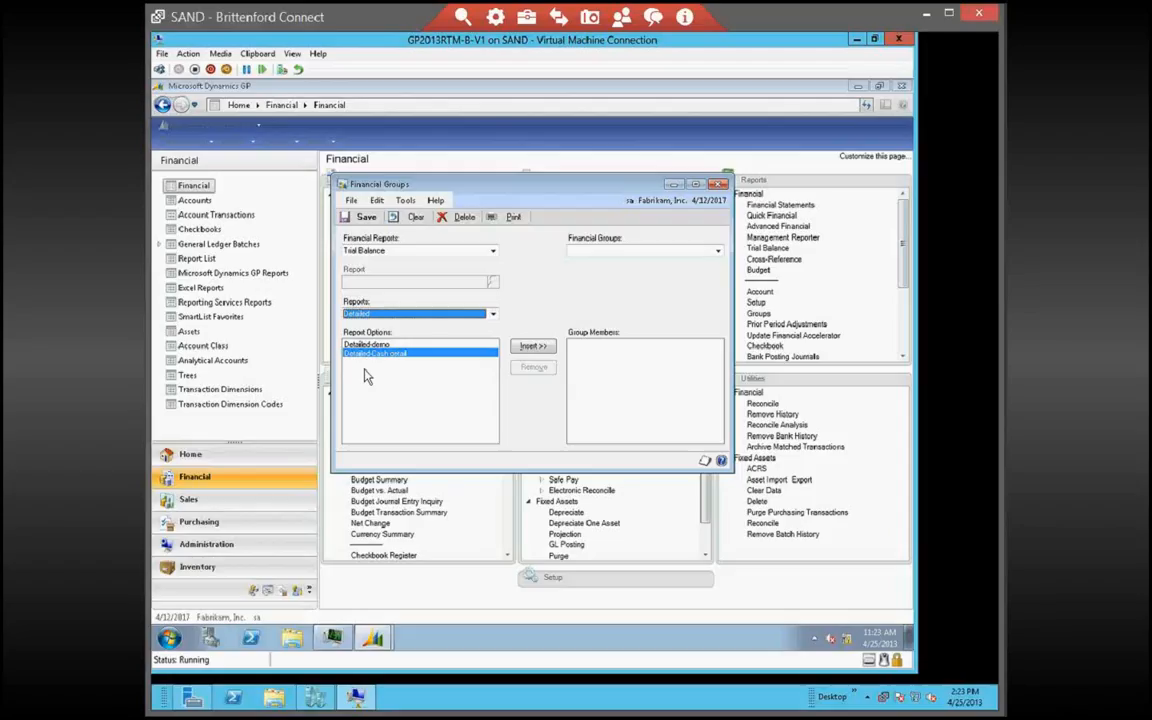
left_click(718, 187)
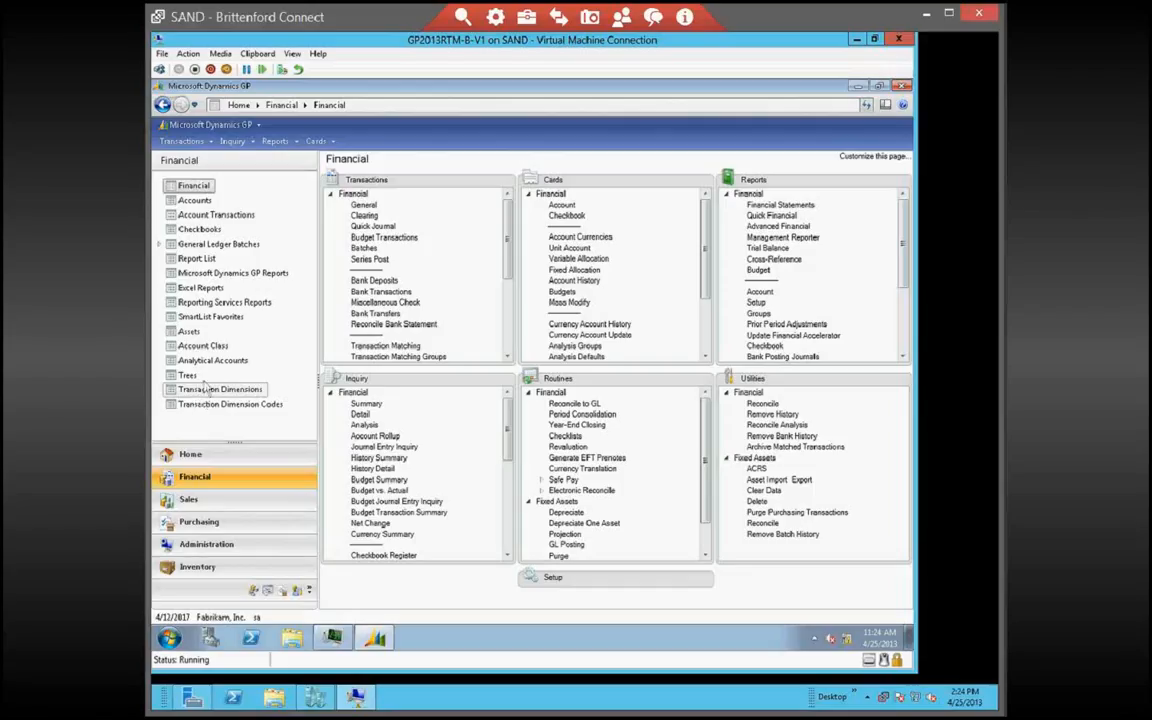
Open the financial Report List, dismiss the proxy error messages, and look through the listed reports
left_click(198, 258)
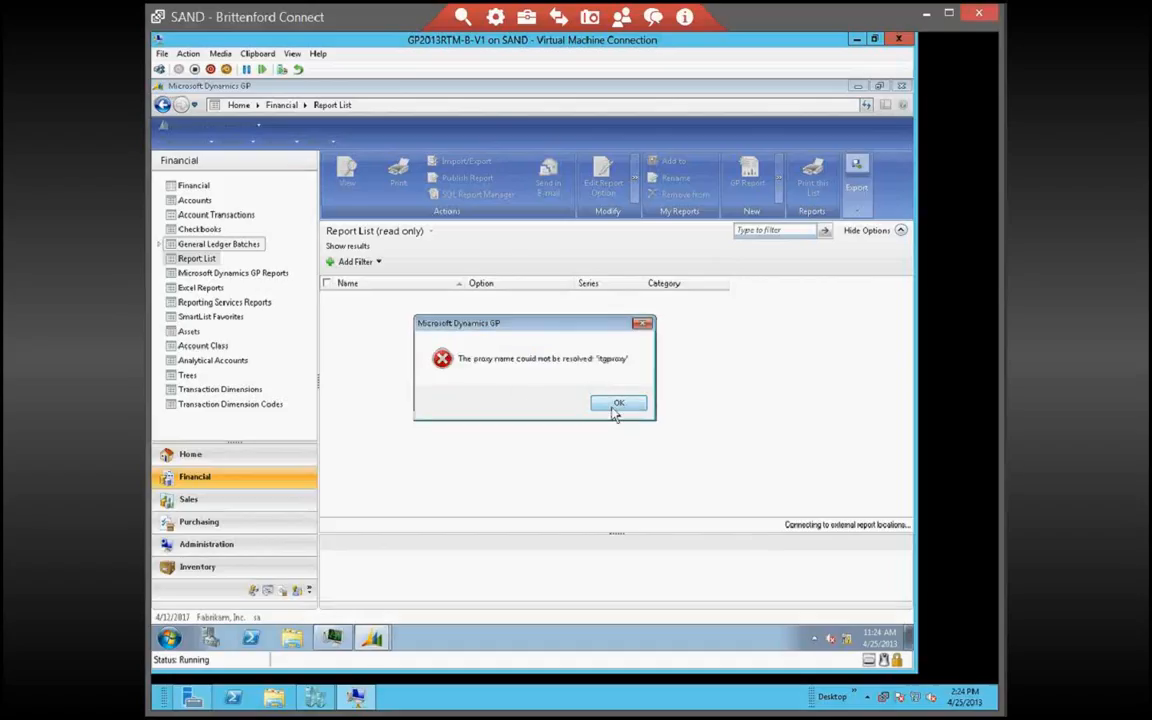
left_click(616, 405)
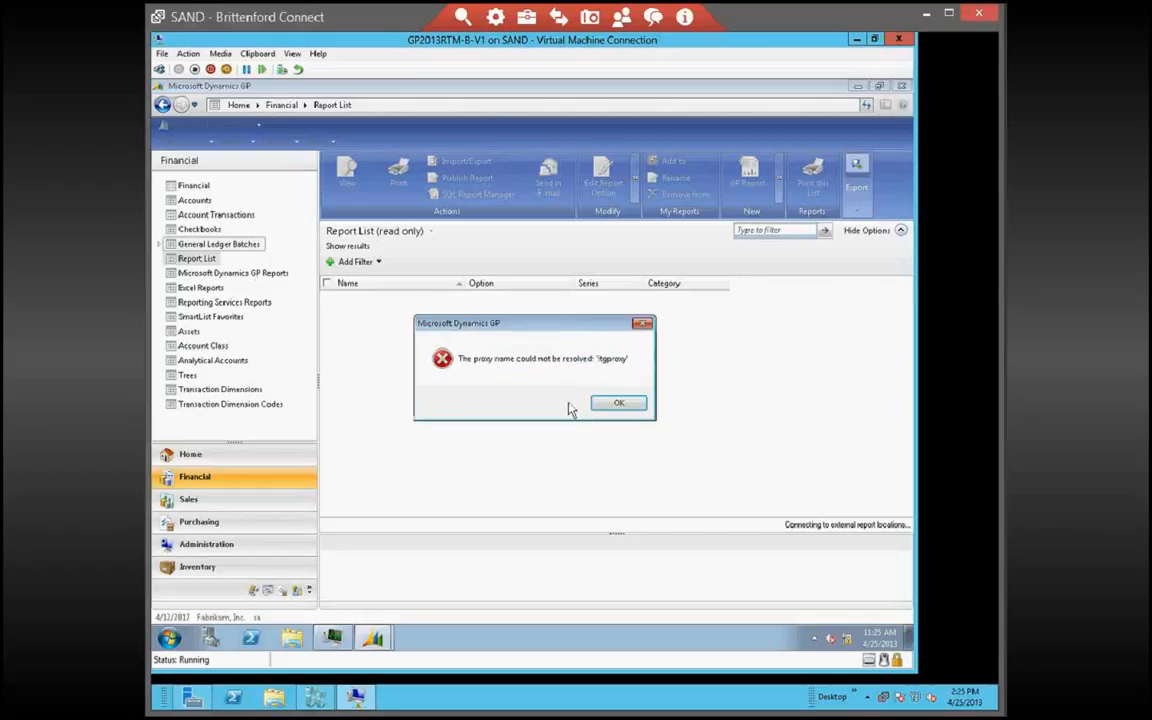
left_click(612, 403)
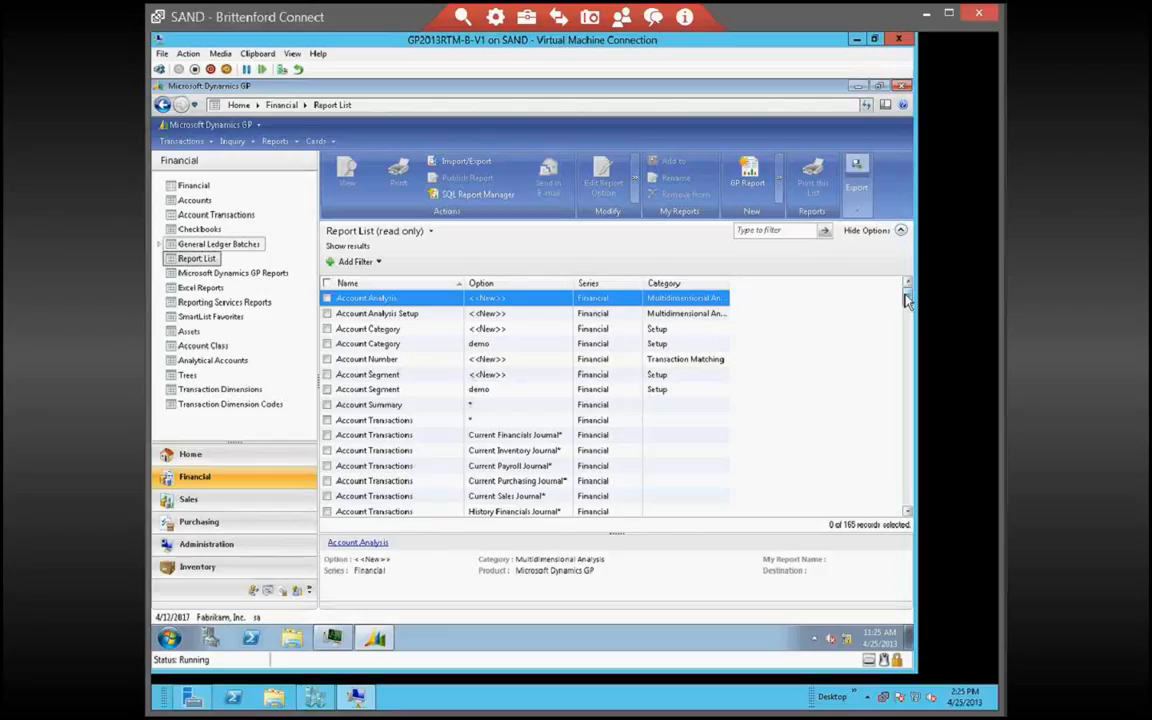
left_click_drag(906, 300, 906, 370)
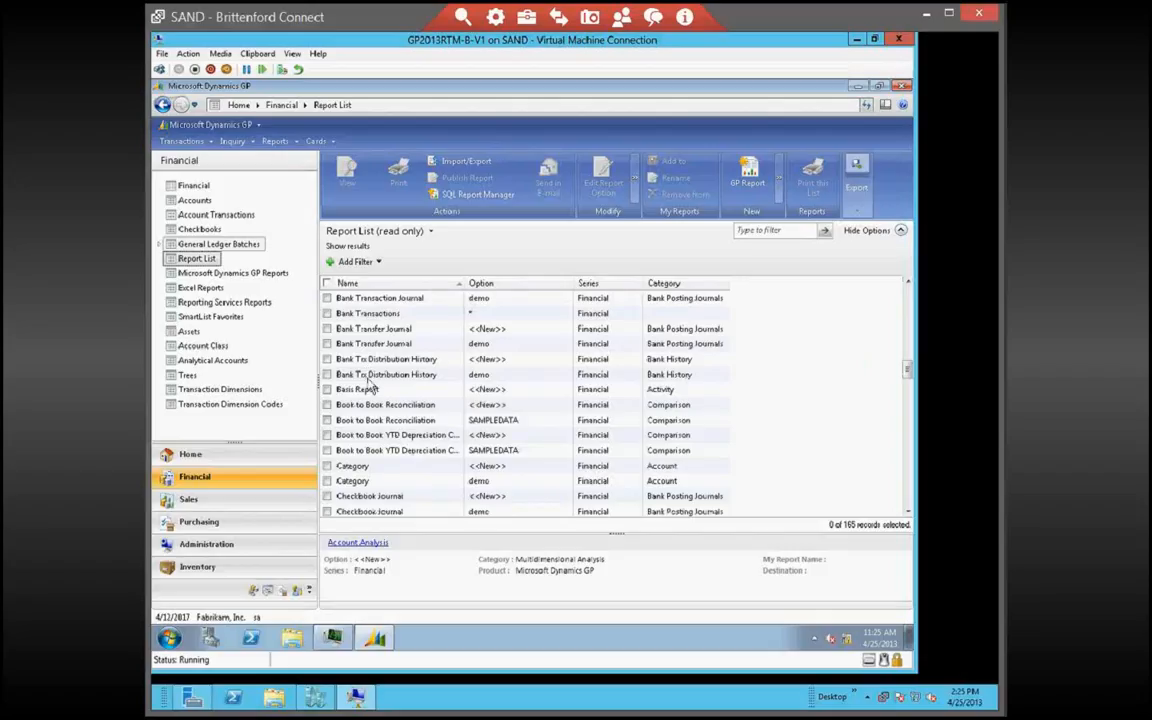
scroll(370, 388, "down", 15)
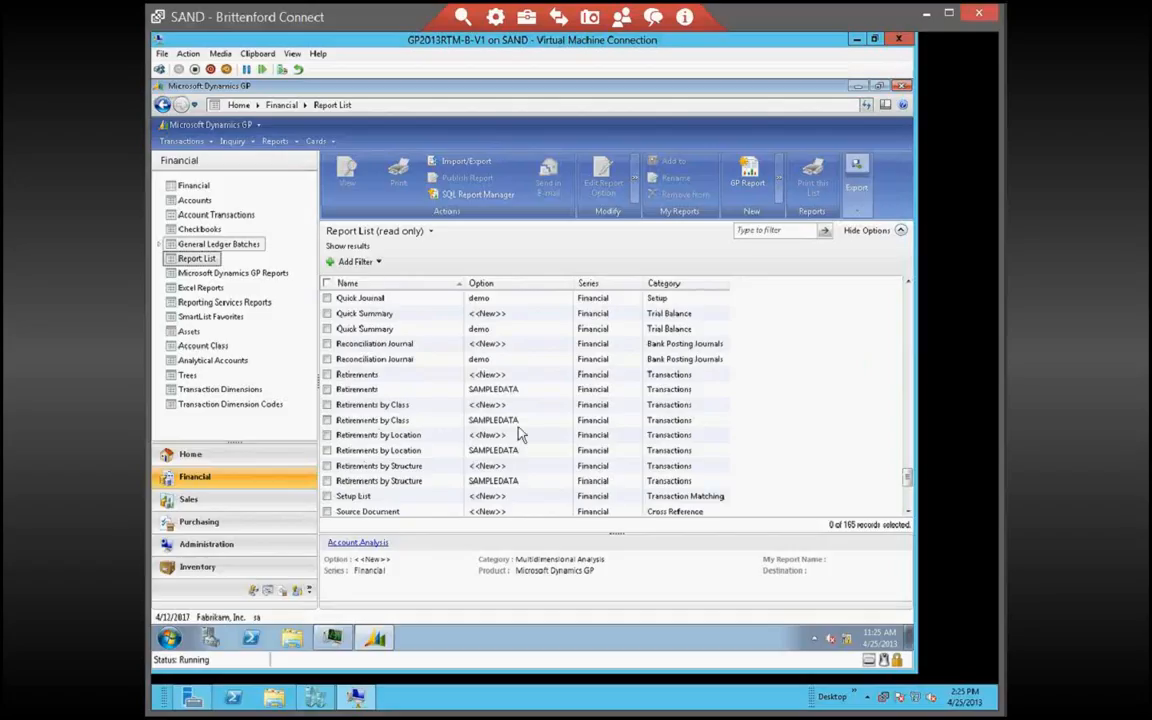
scroll(519, 434, "up", 20)
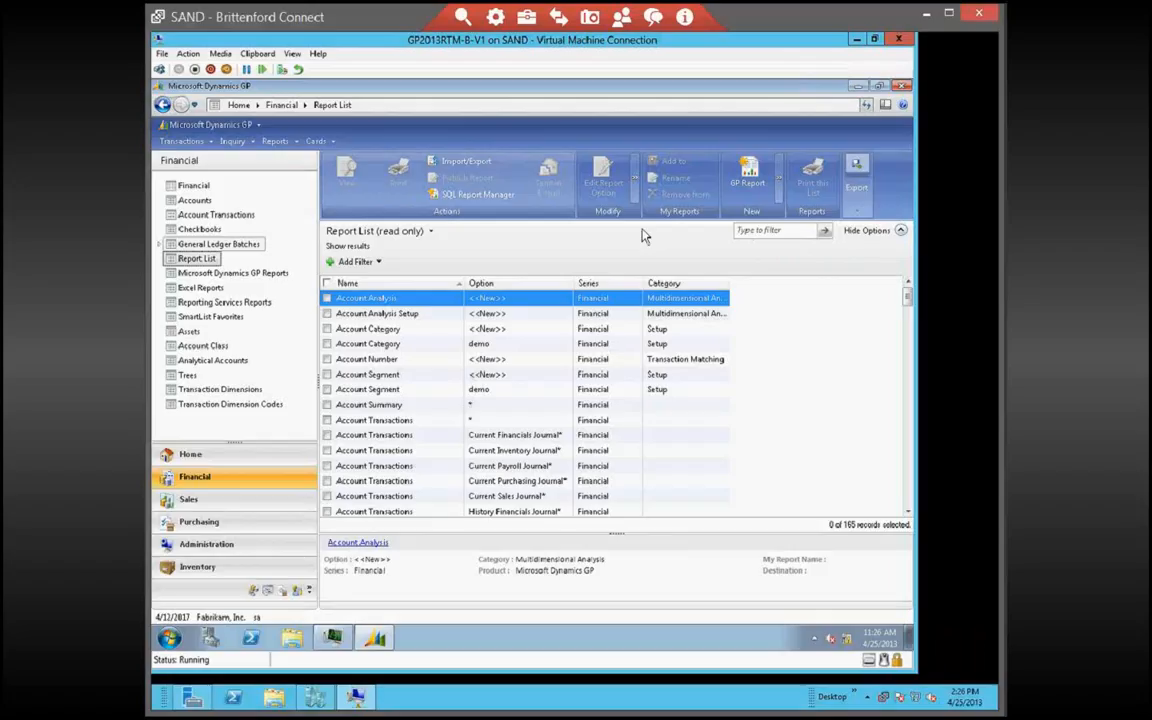
Filter the Report List by "trial" and select the Detailed report with the Cash detail option
left_click(742, 230)
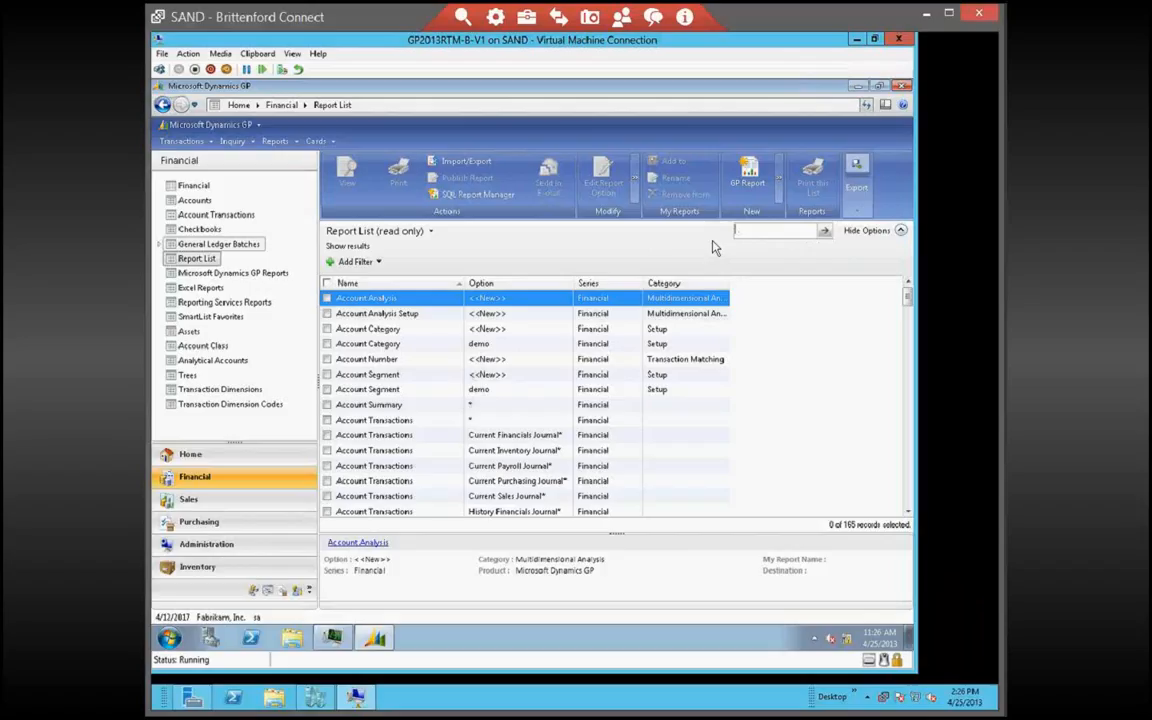
type("trial")
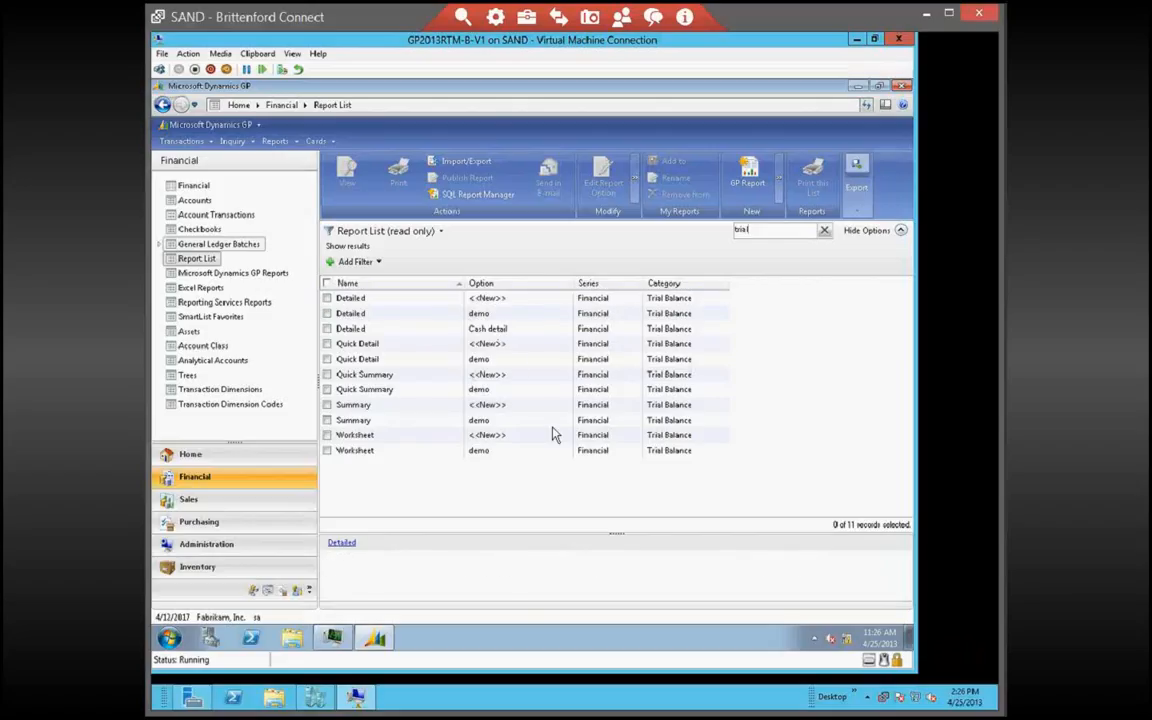
left_click(476, 329)
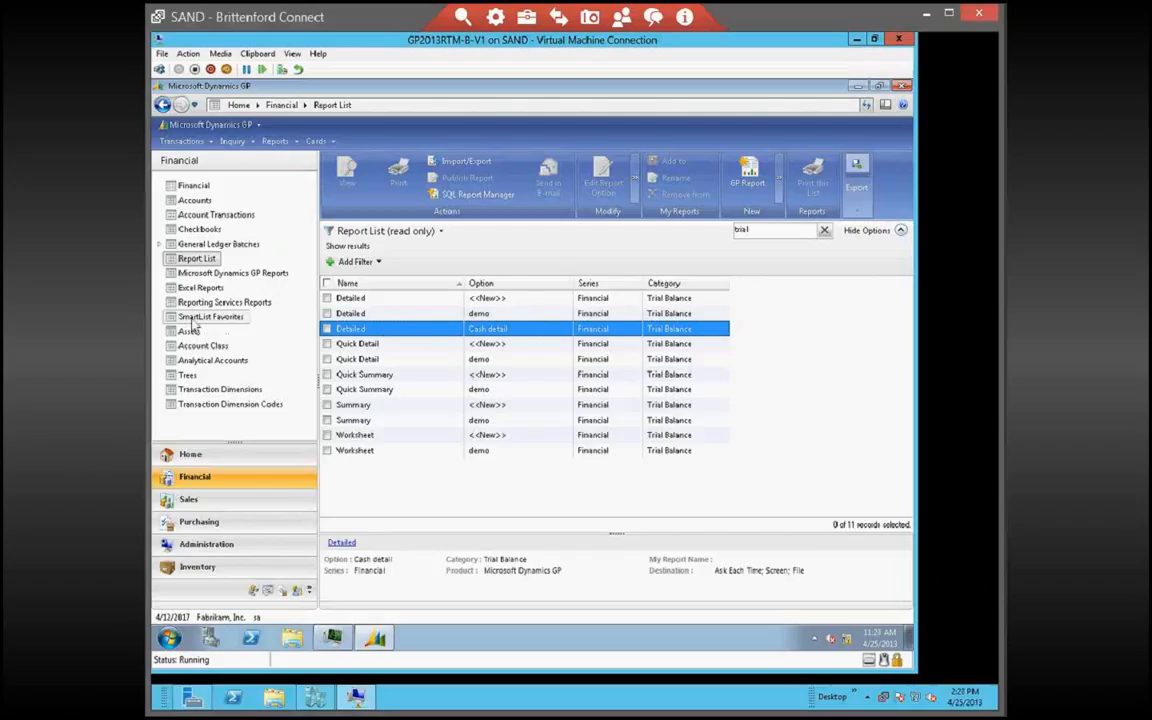
left_click(190, 124)
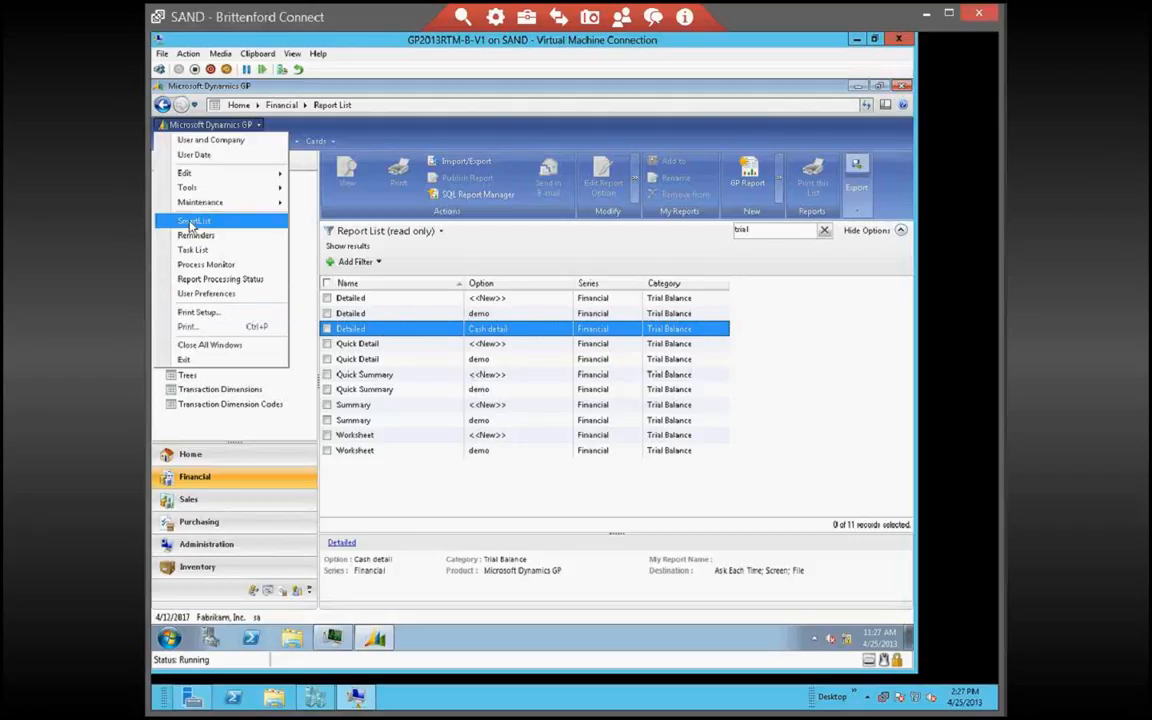
left_click(219, 482)
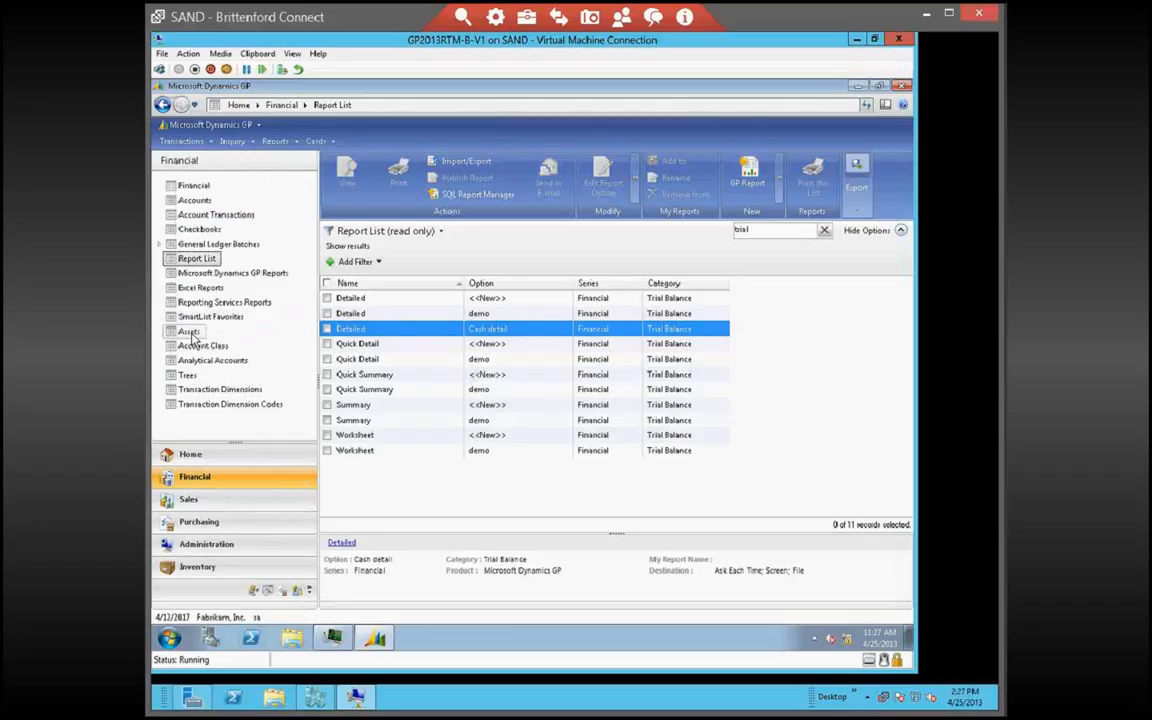
Return to the Financial area page and open the Budget Selection window from the financial cards
left_click(194, 186)
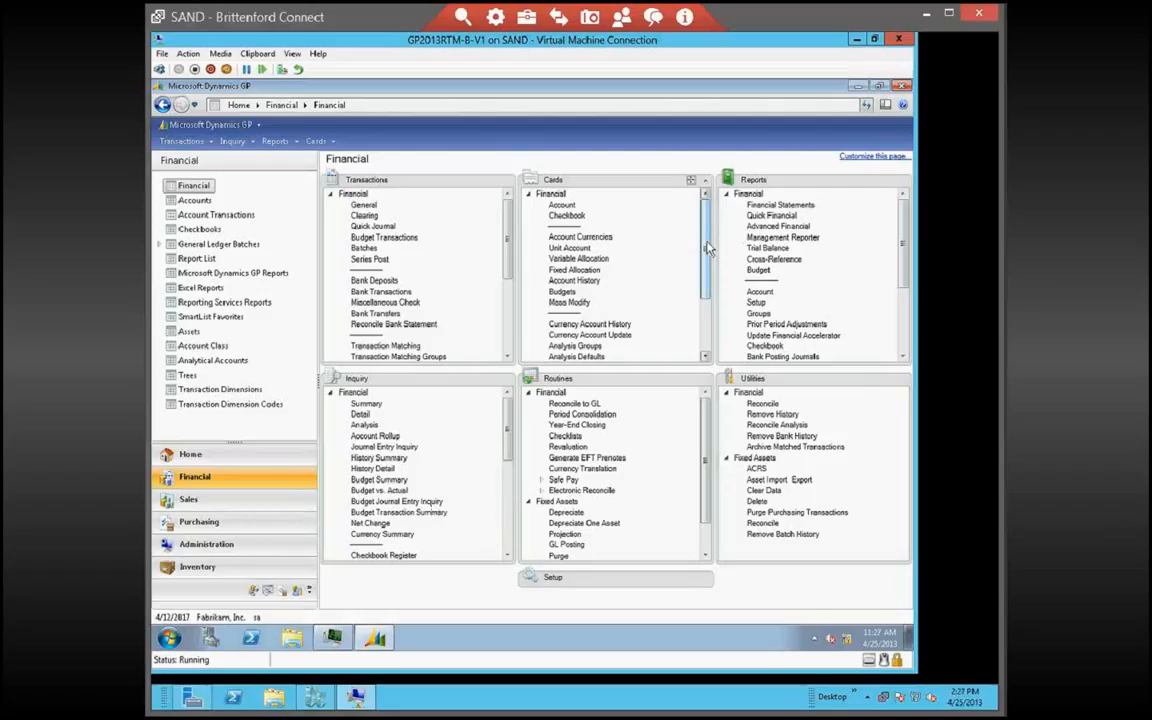
left_click_drag(706, 253, 702, 330)
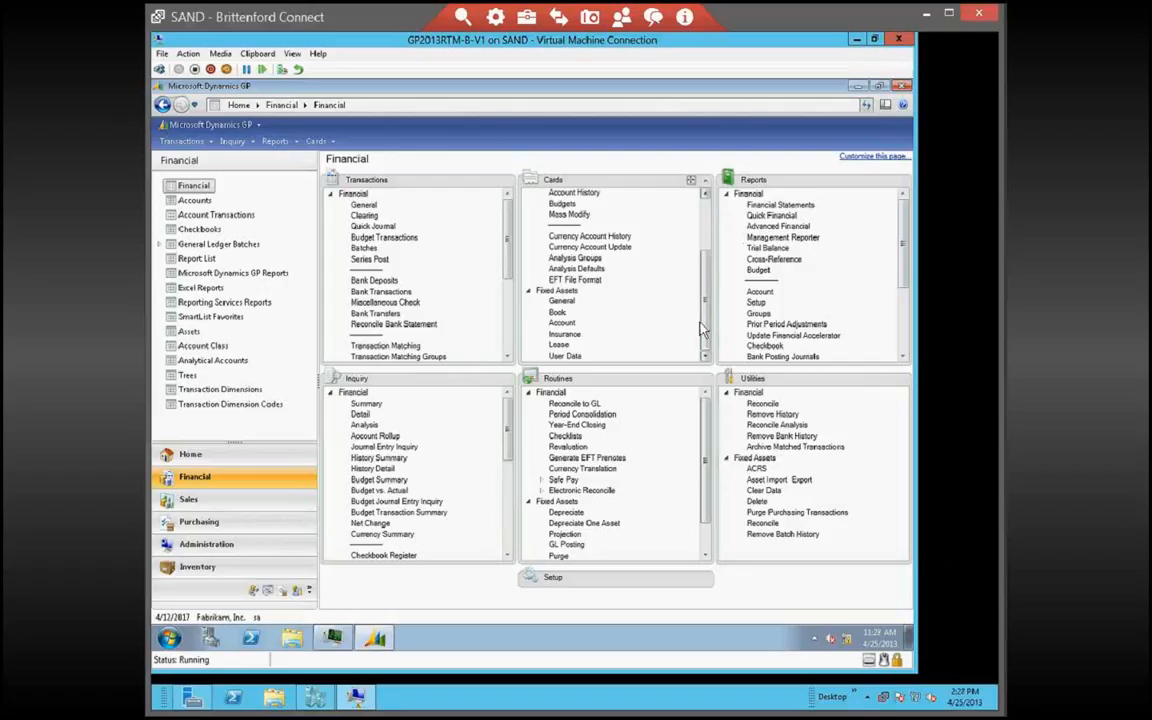
scroll(564, 301, "up", 3)
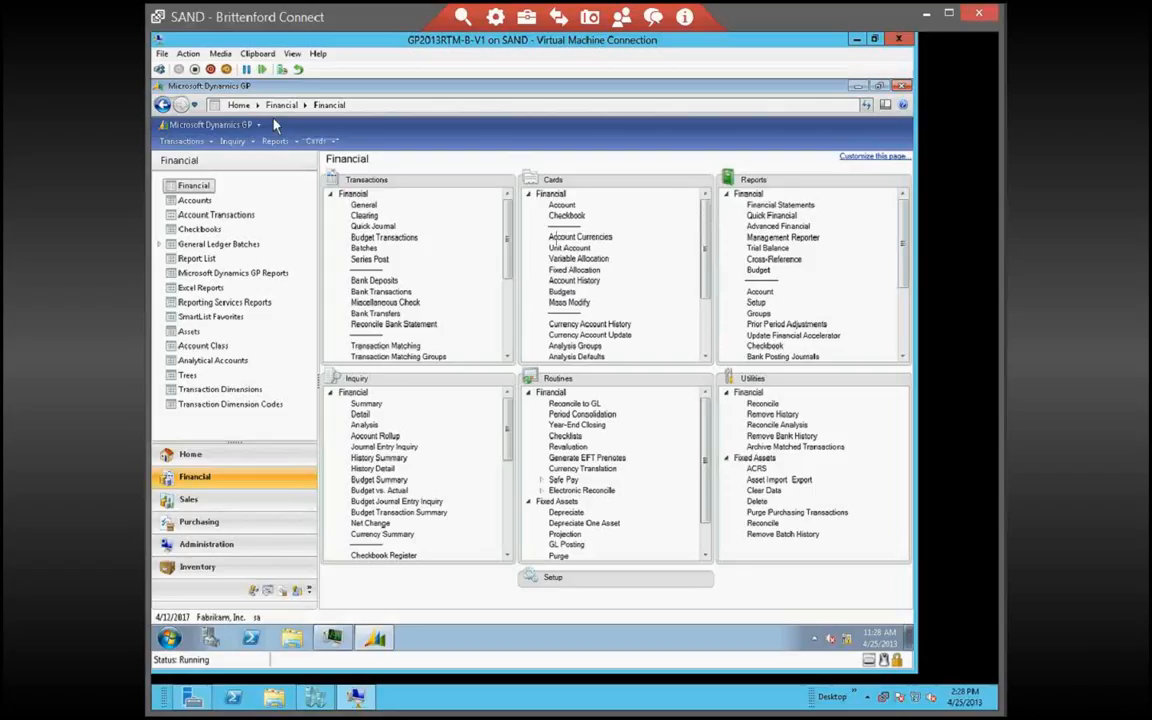
left_click(316, 140)
mouse_move(380, 185)
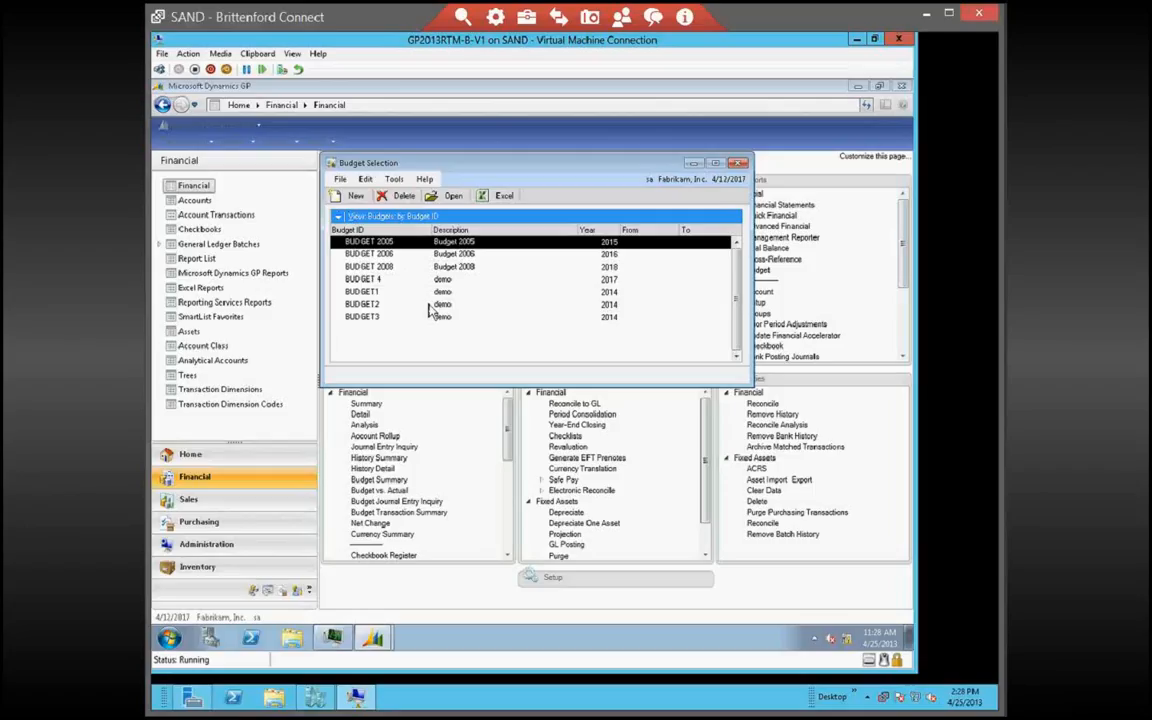
Start a new budget using the Budget Wizard for Excel and advance to the New Budget Information page
left_click(361, 202)
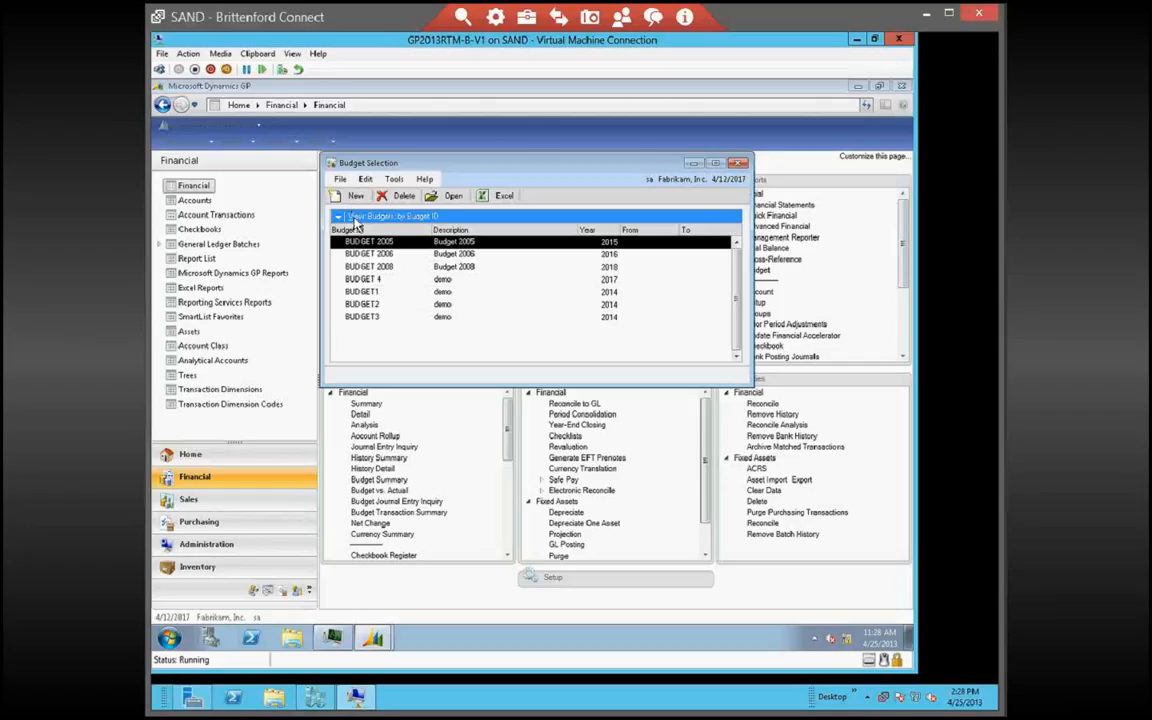
left_click(355, 197)
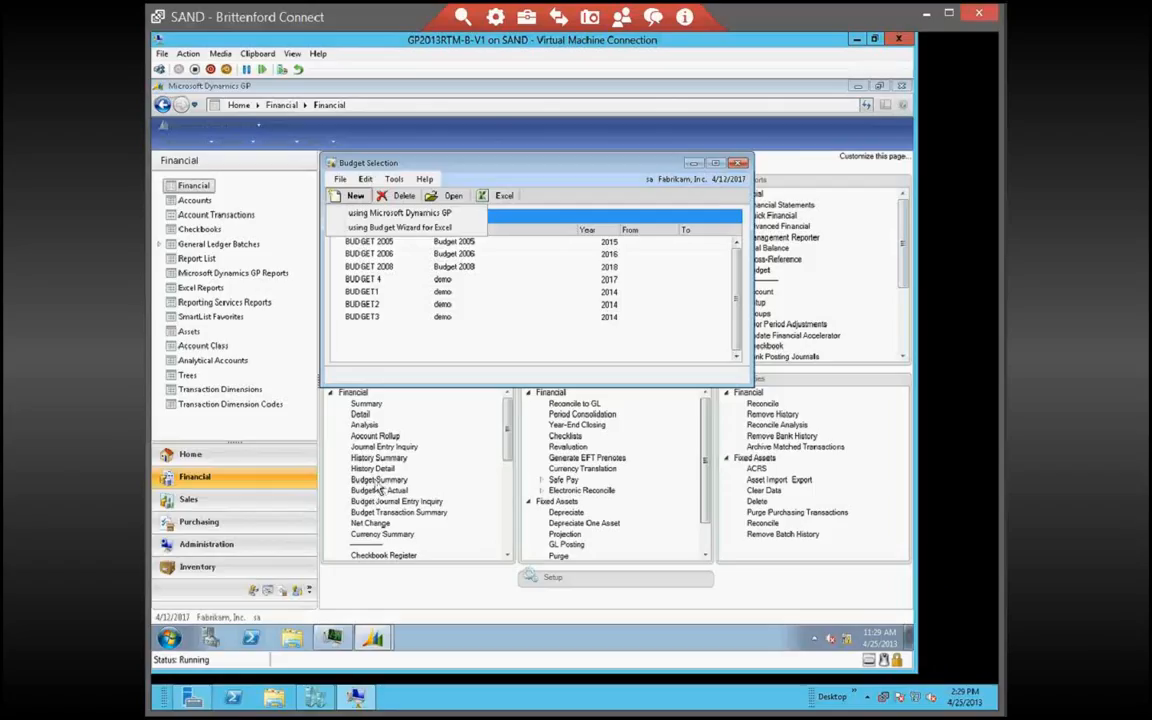
left_click(393, 228)
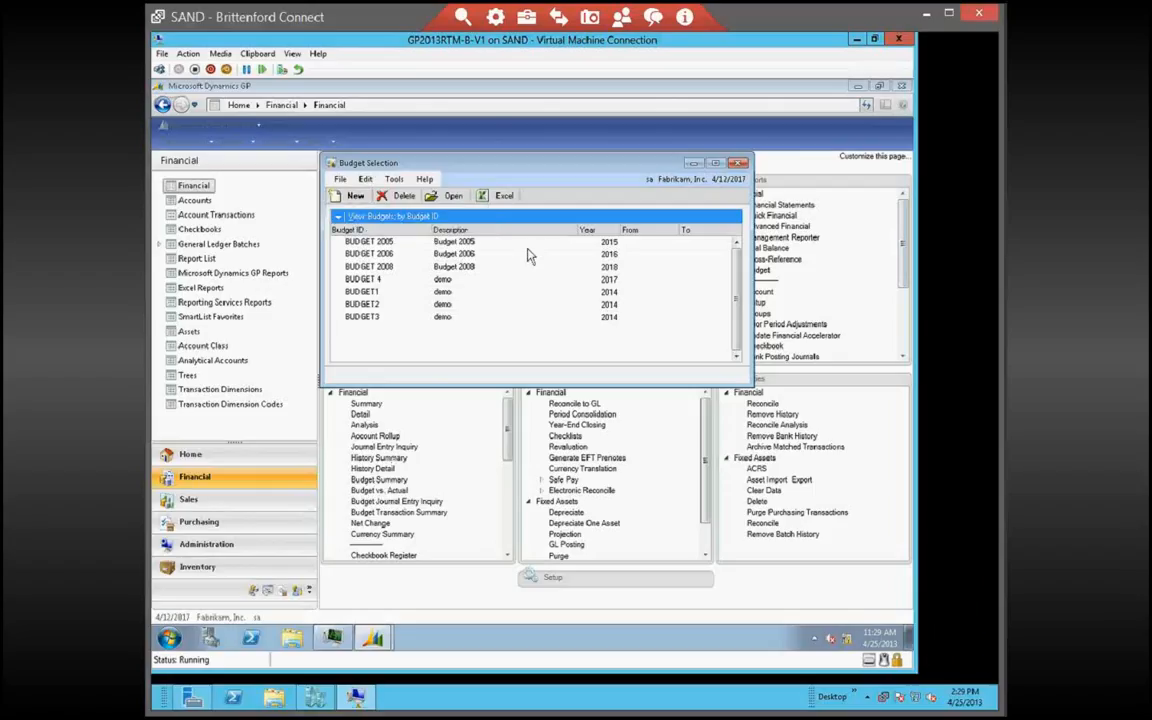
left_click(673, 451)
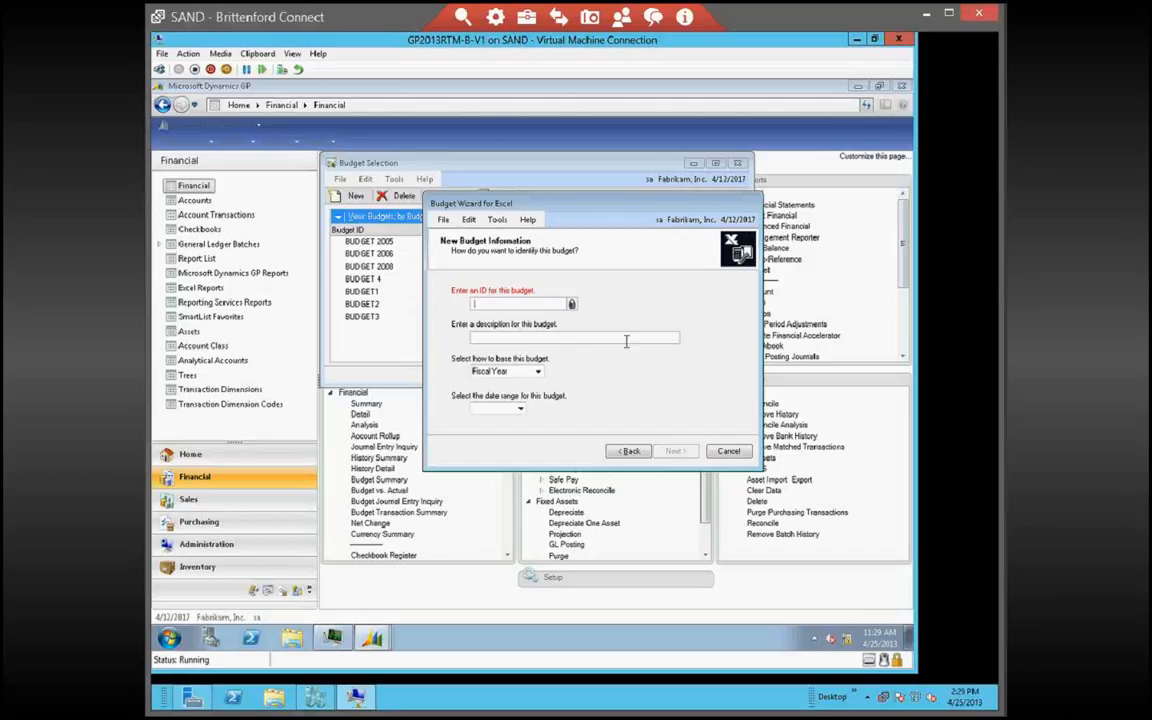
Enter 2018 BUDGET as the budget ID and "2018 Budget - Original" as its description
type("201")
type("1")
type("8")
type(" BUDGET")
left_click(589, 336)
type("2018 Budge")
type("t - Origi")
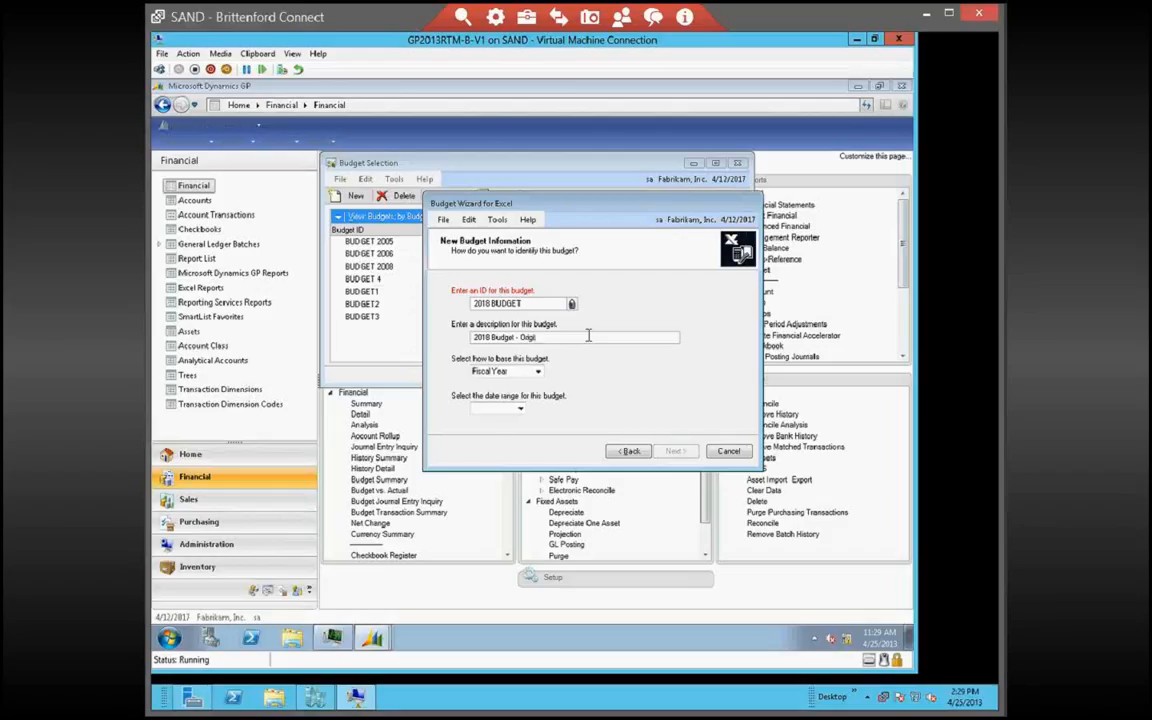
type("nal")
key("Tab")
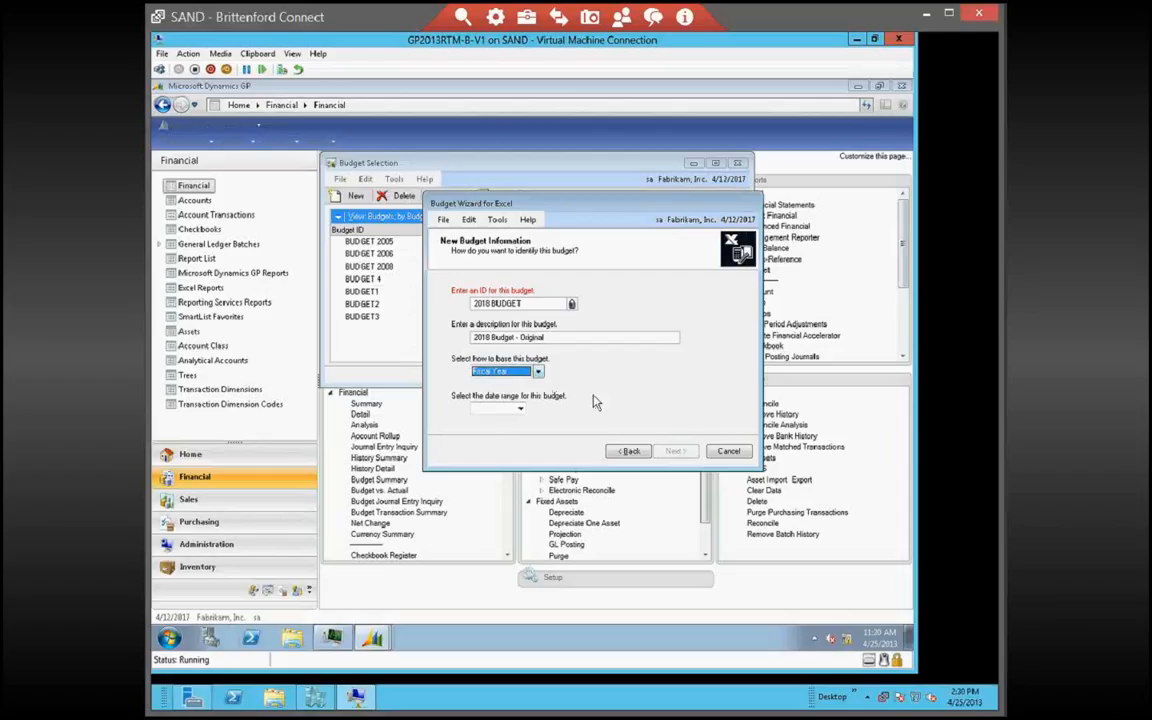
Base the budget on Fiscal Year, select the year for its date range, and continue to the Budget Calculation Method page
left_click(538, 374)
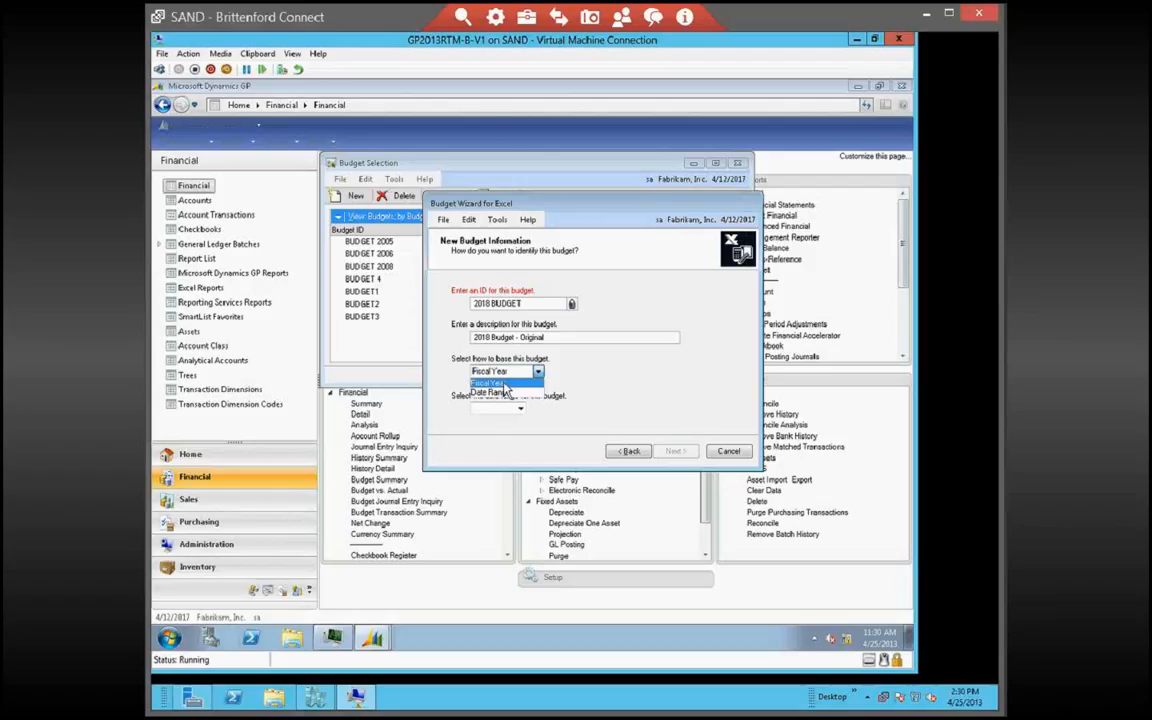
left_click(503, 383)
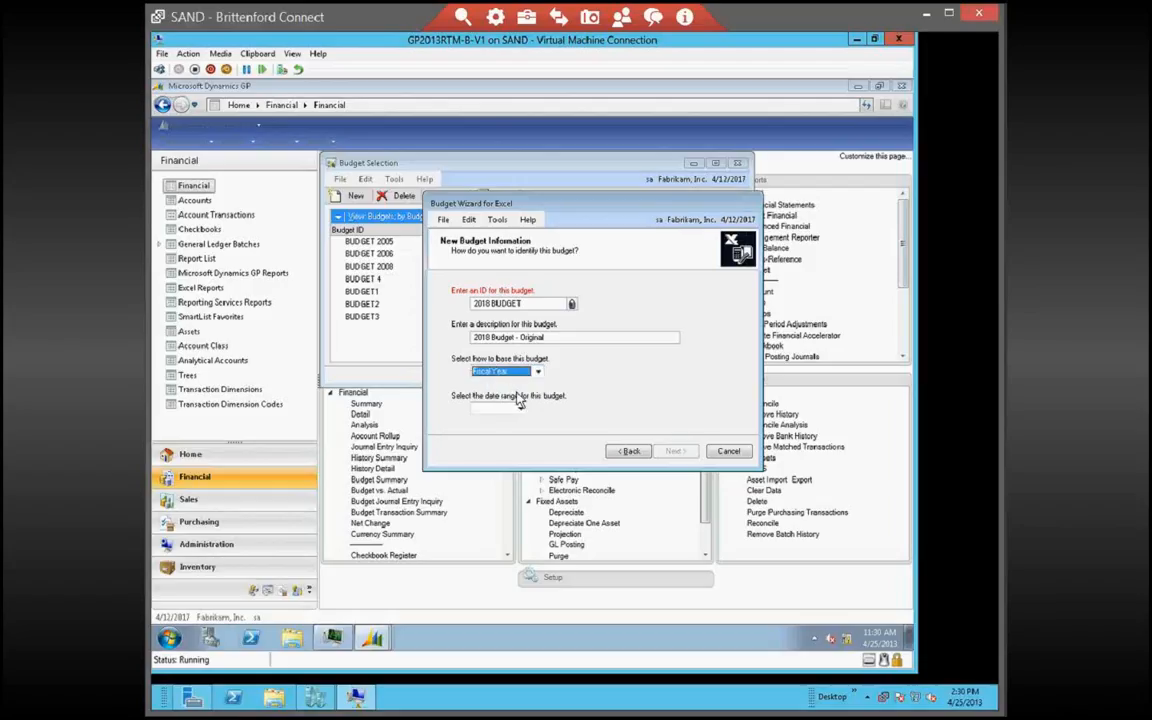
left_click(520, 410)
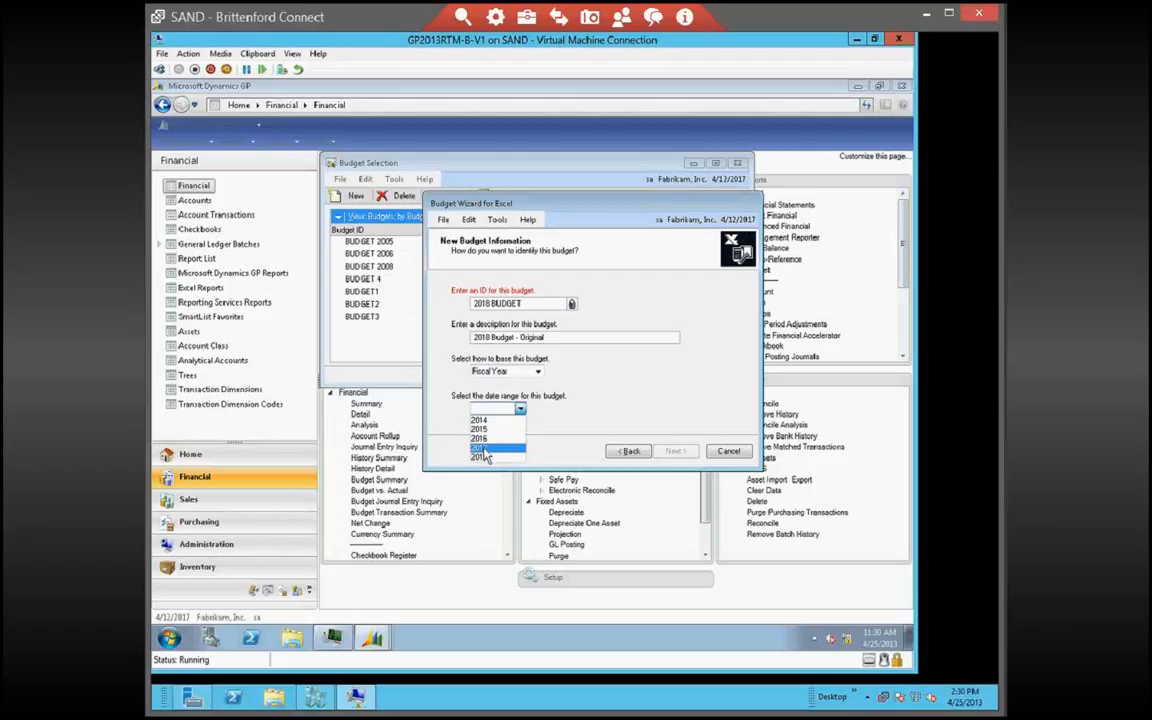
left_click(488, 440)
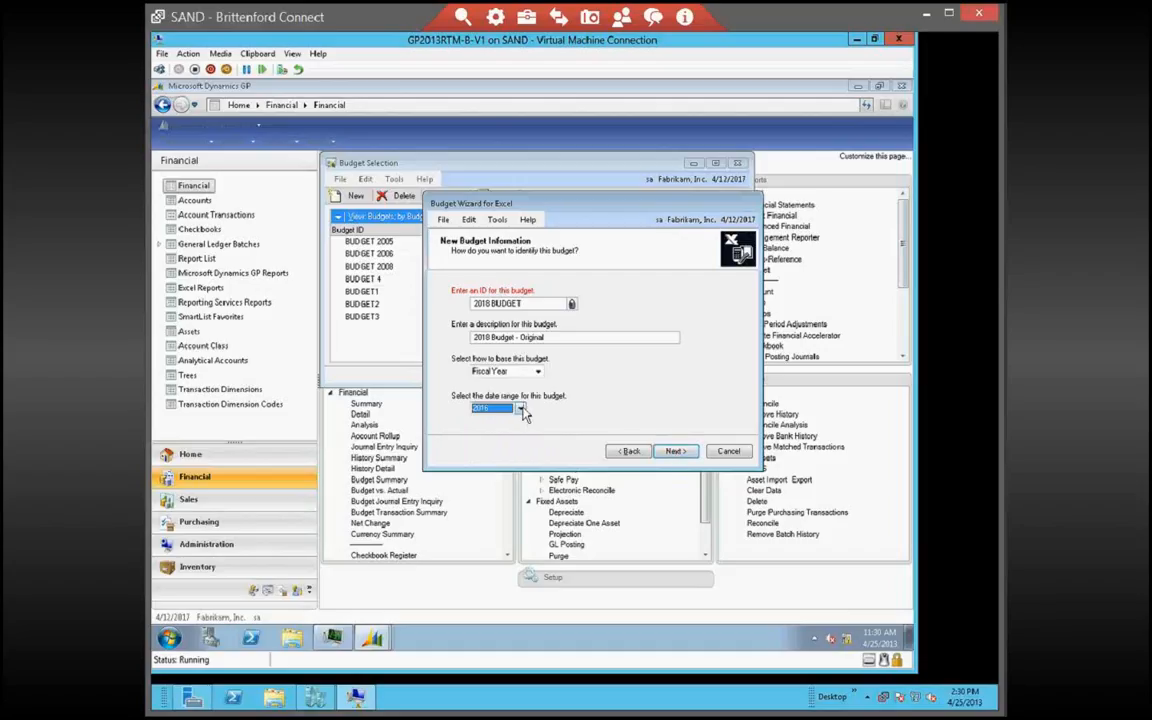
left_click(675, 451)
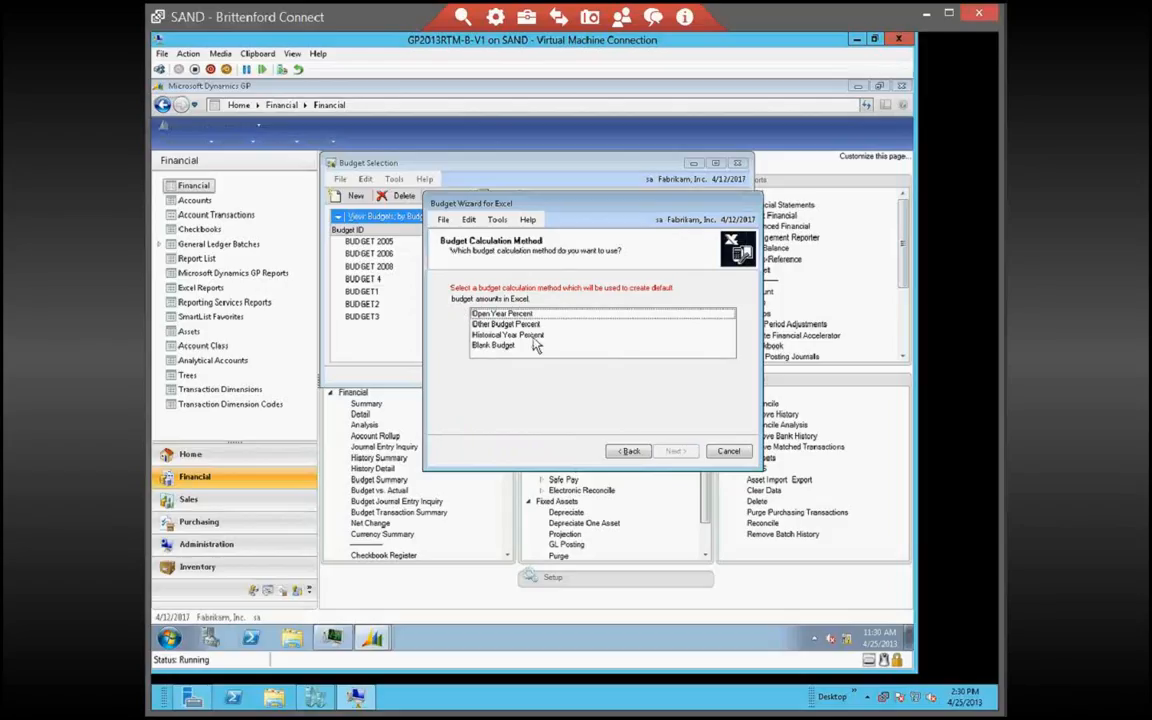
Review the descriptions of the Open Year Percent, Other Budget Percent, Historical Year Percent and Blank Budget calculation methods
left_click(492, 315)
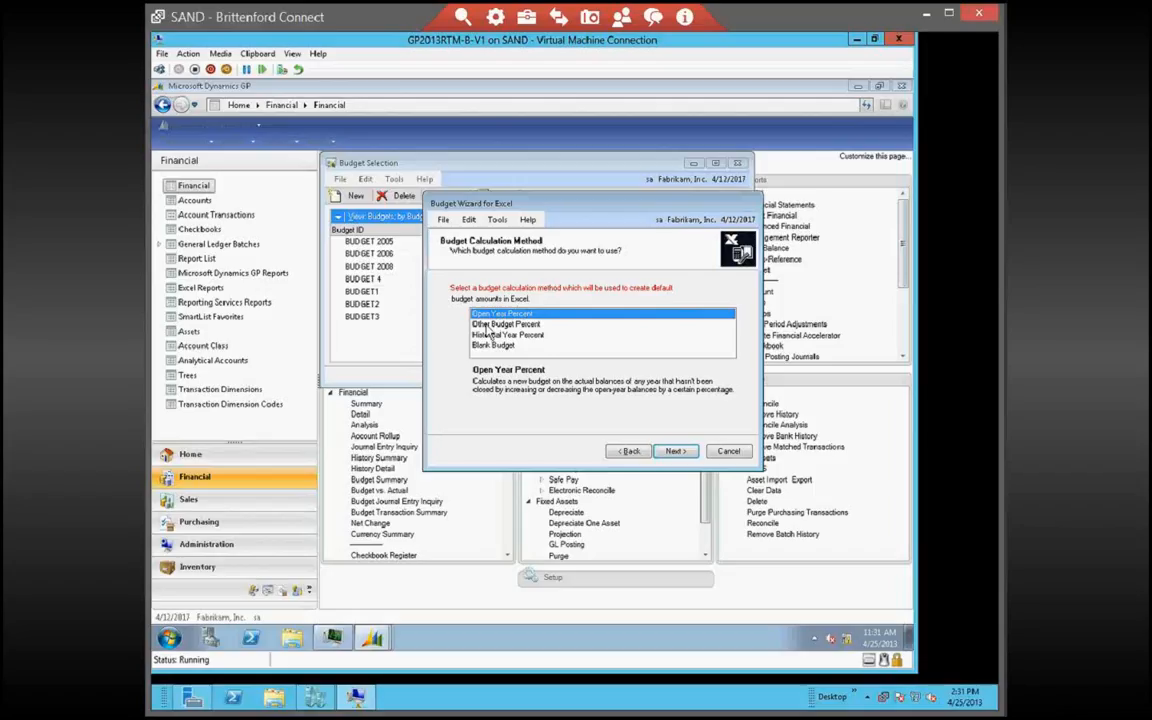
left_click(487, 325)
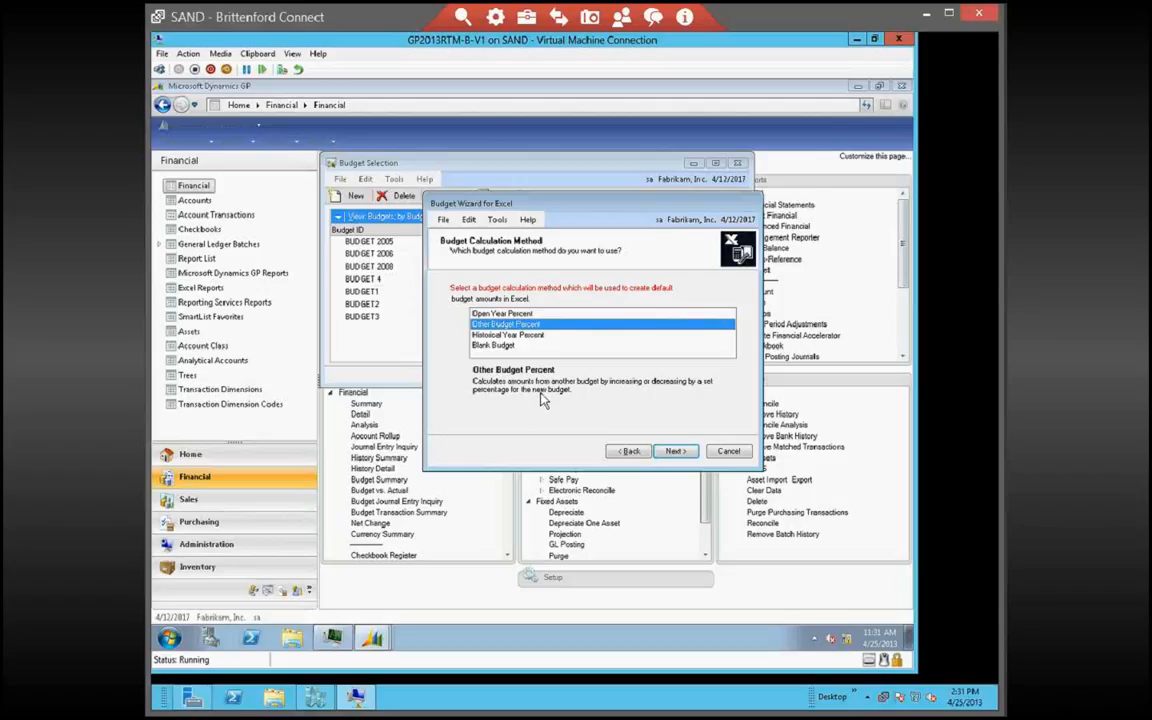
left_click(519, 336)
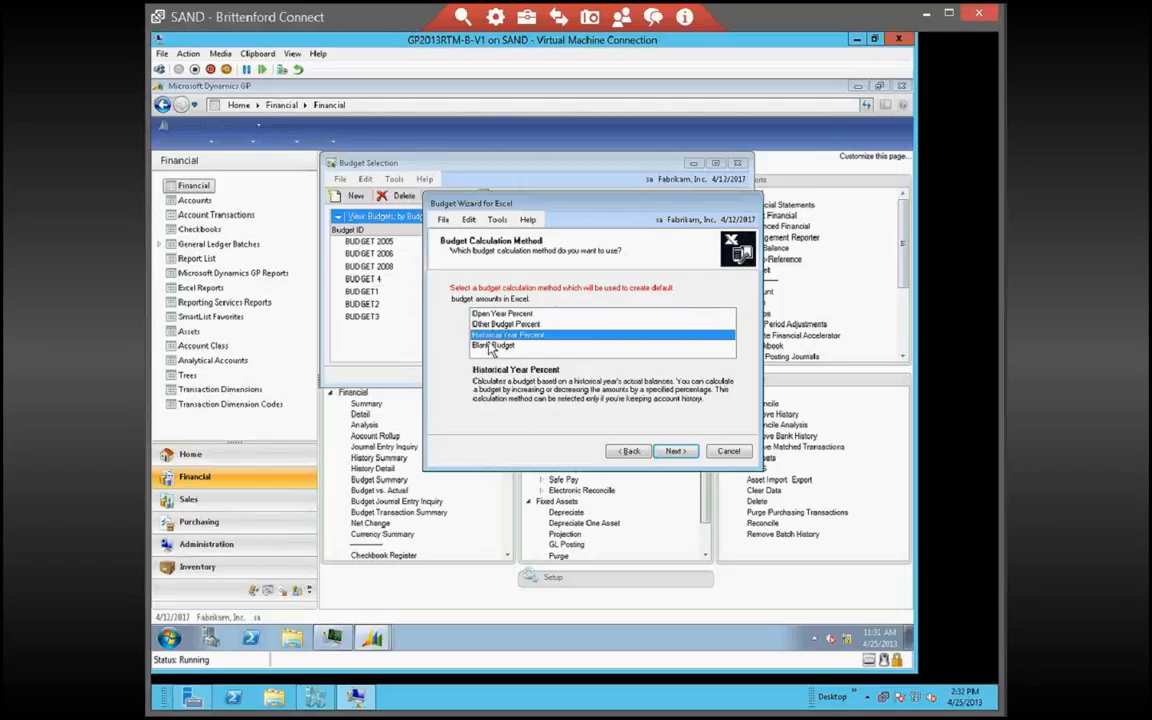
left_click(490, 345)
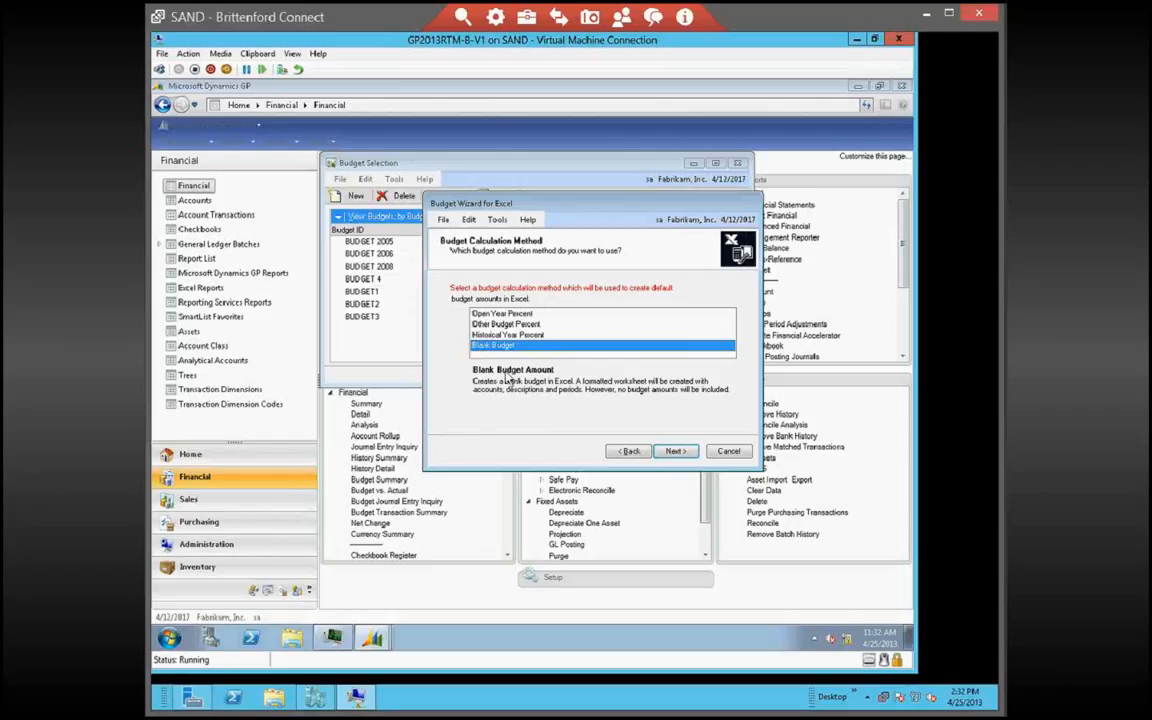
left_click(503, 325)
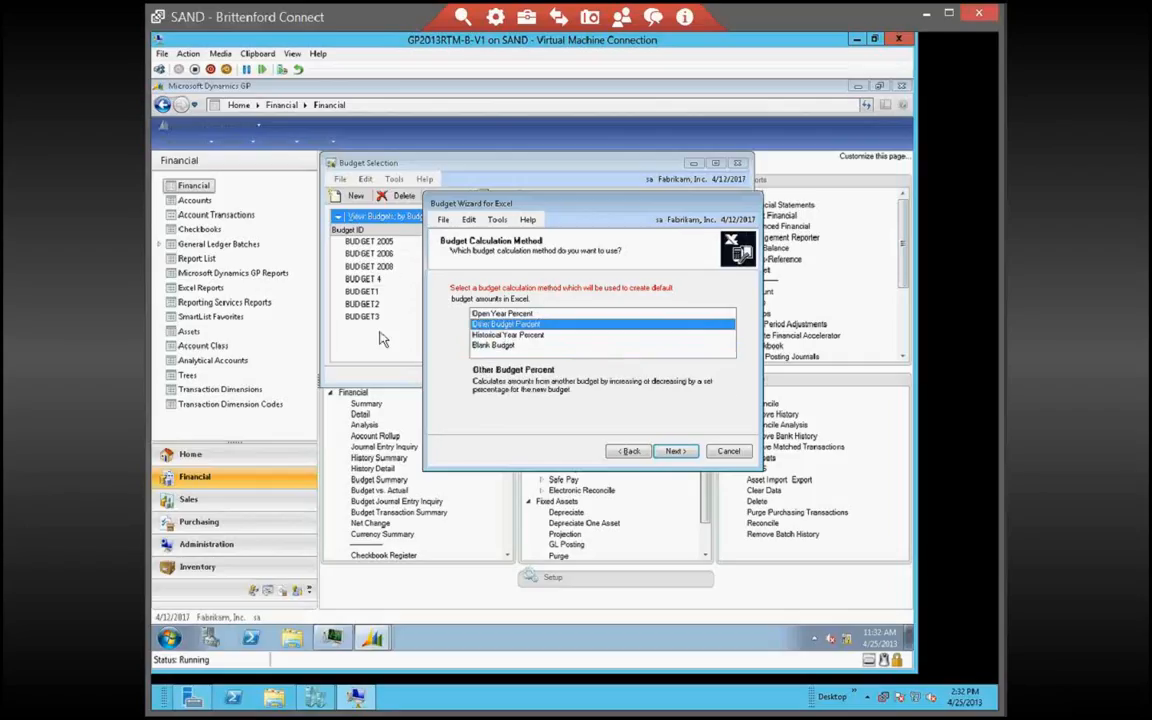
Choose Open Year Percent as the calculation method and use 2017 as the open year for the new budget
left_click(495, 315)
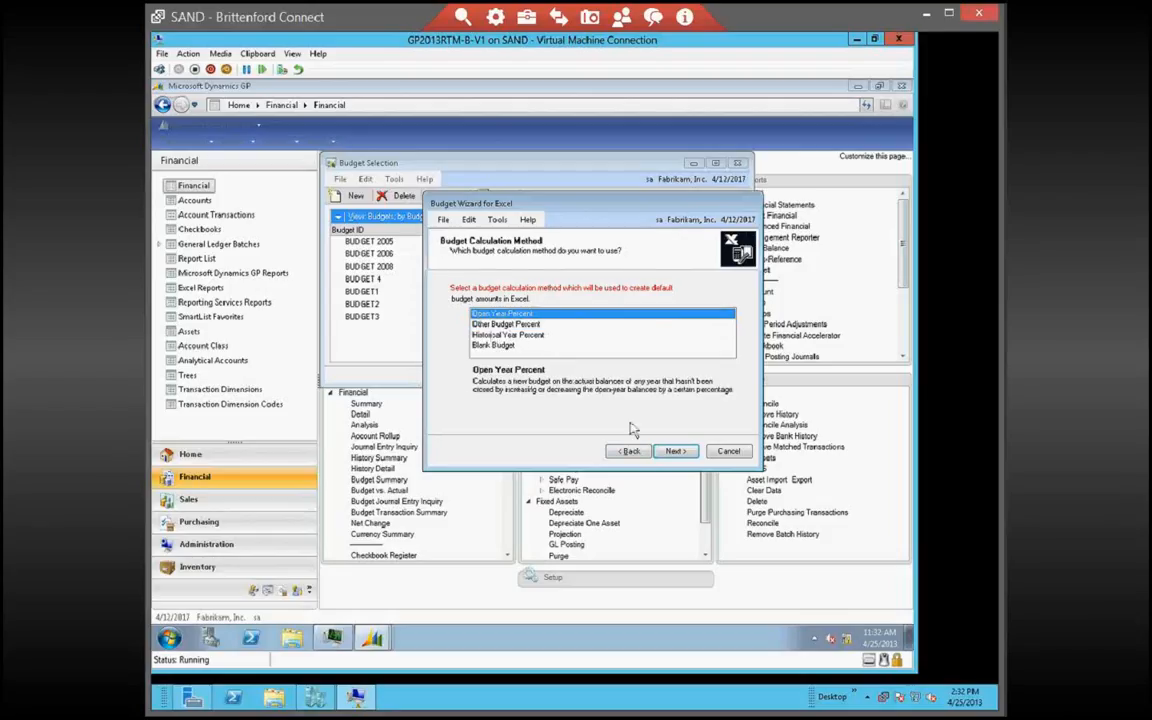
left_click(673, 452)
left_click(543, 302)
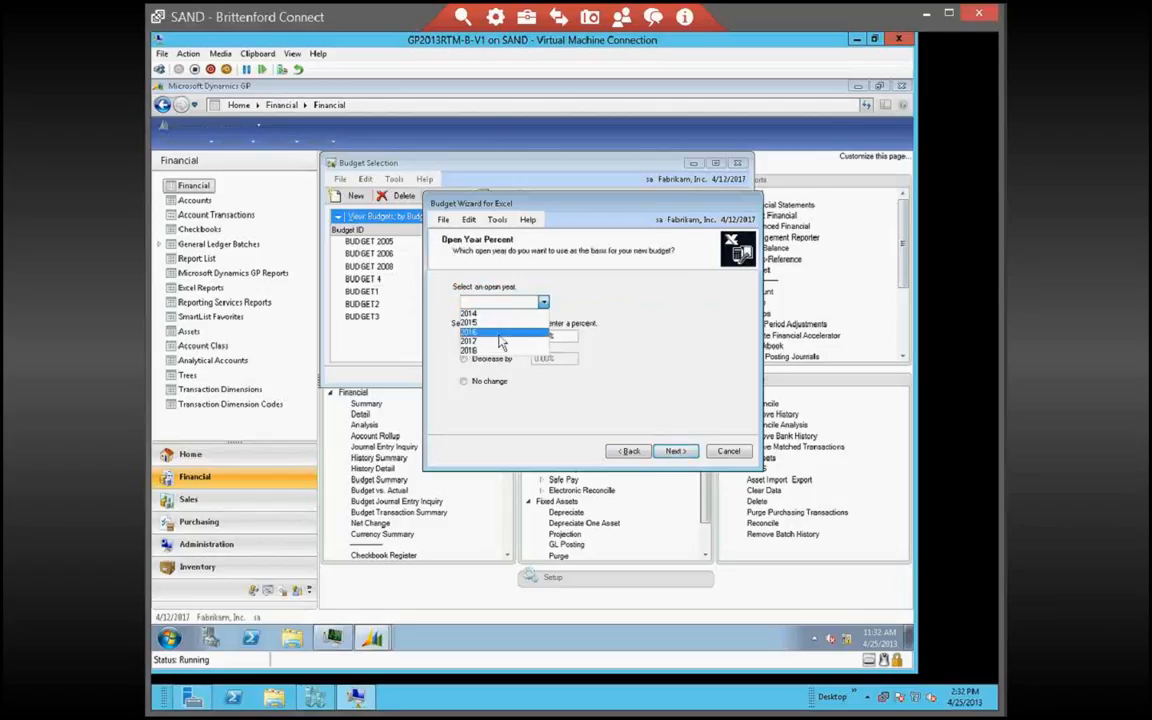
left_click(505, 341)
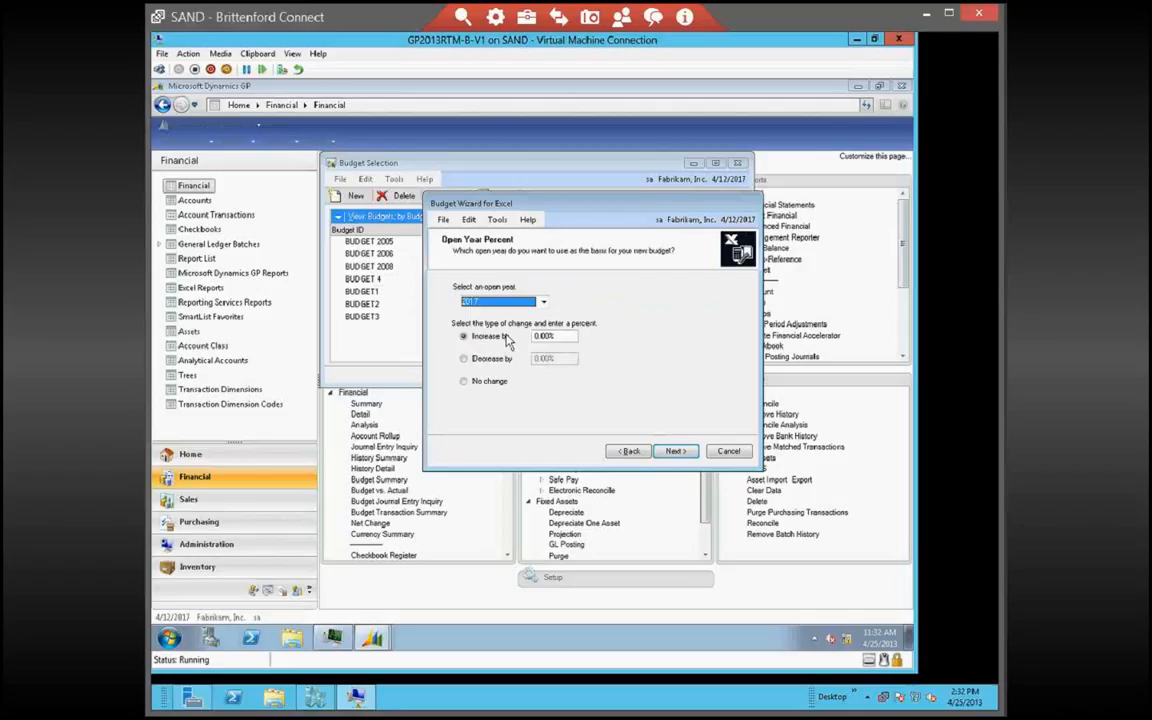
Set the budget to increase by 10% over the base year and continue to the Actual Amounts Selection page
left_click_drag(553, 336, 518, 336)
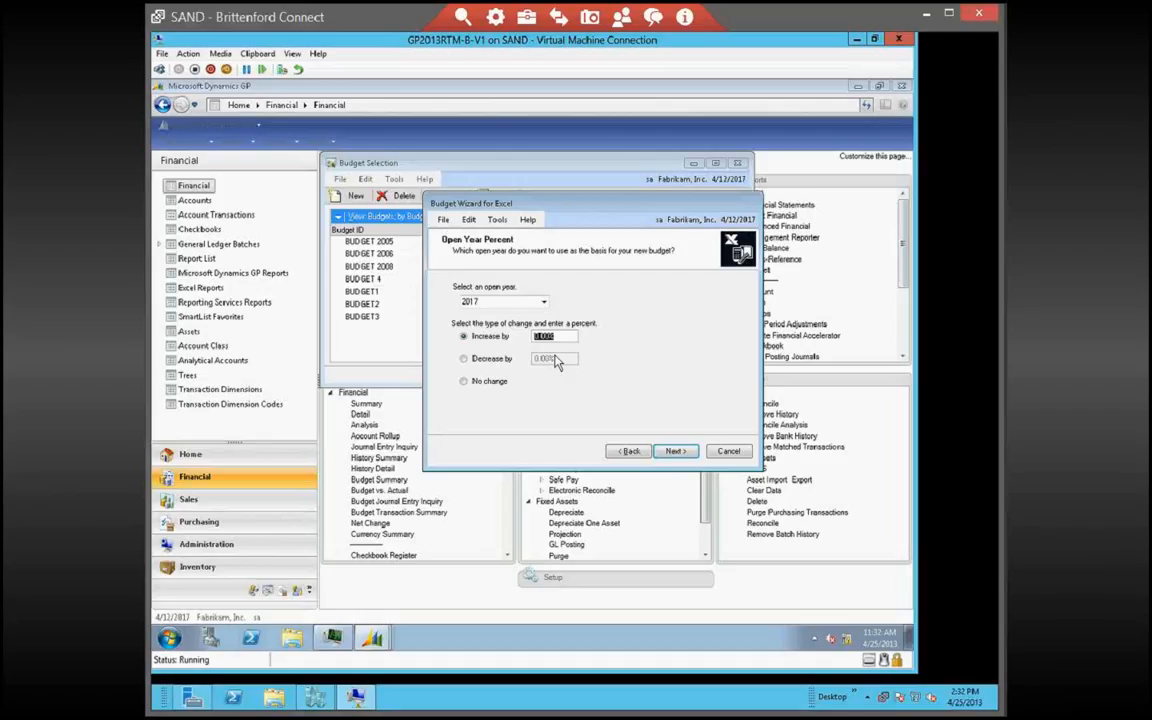
left_click(549, 337)
type("20")
type("3")
type("10")
key("Return")
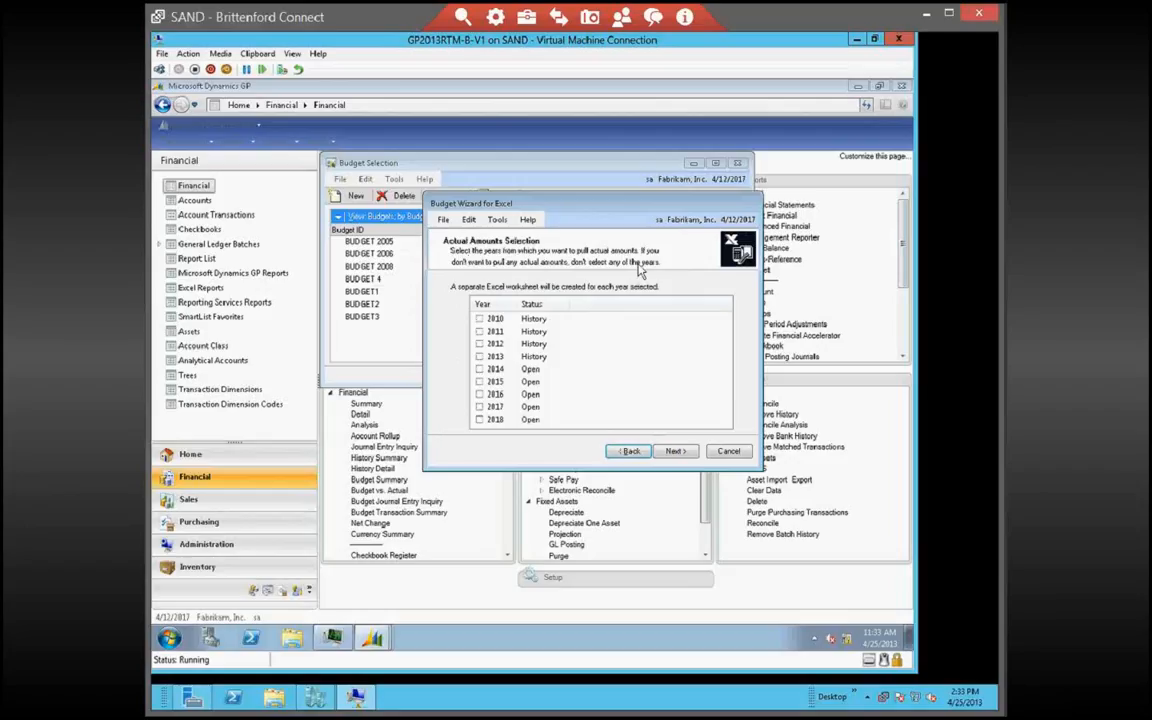
Pull actual amounts from the years 2016 and 2015 and continue to the Account Types page
left_click(480, 394)
left_click(480, 381)
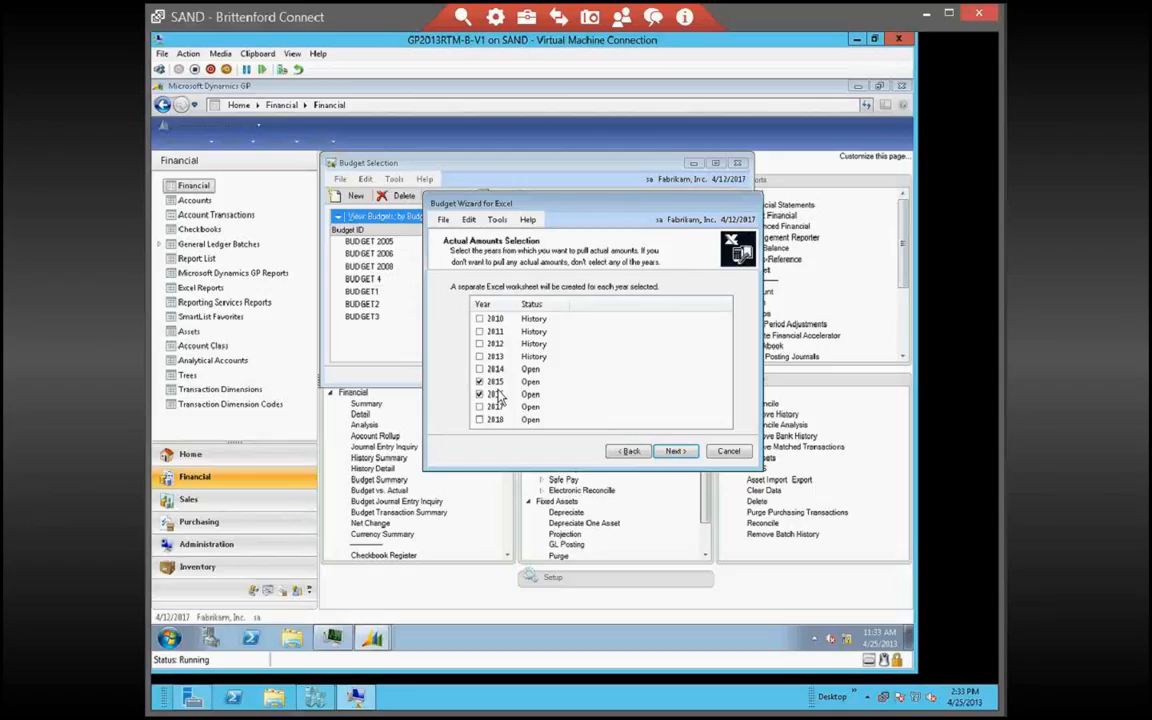
left_click(676, 451)
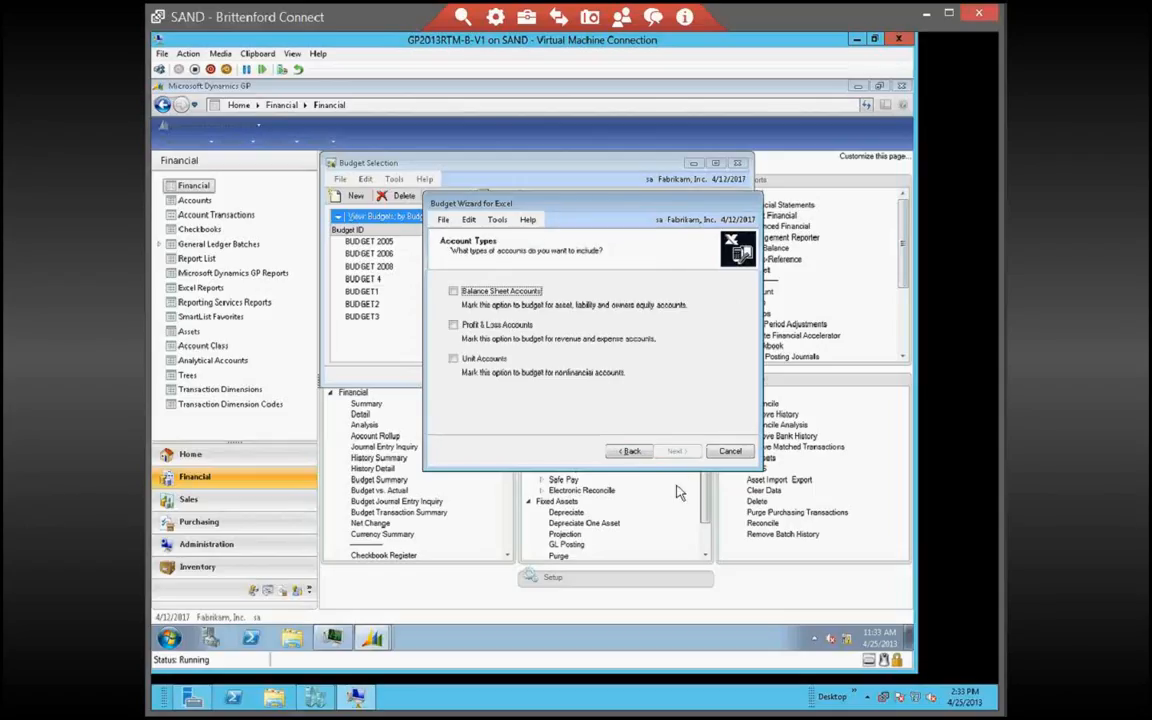
Include only Profit & Loss Accounts and choose to restrict the budget to selected accounts
left_click(478, 325)
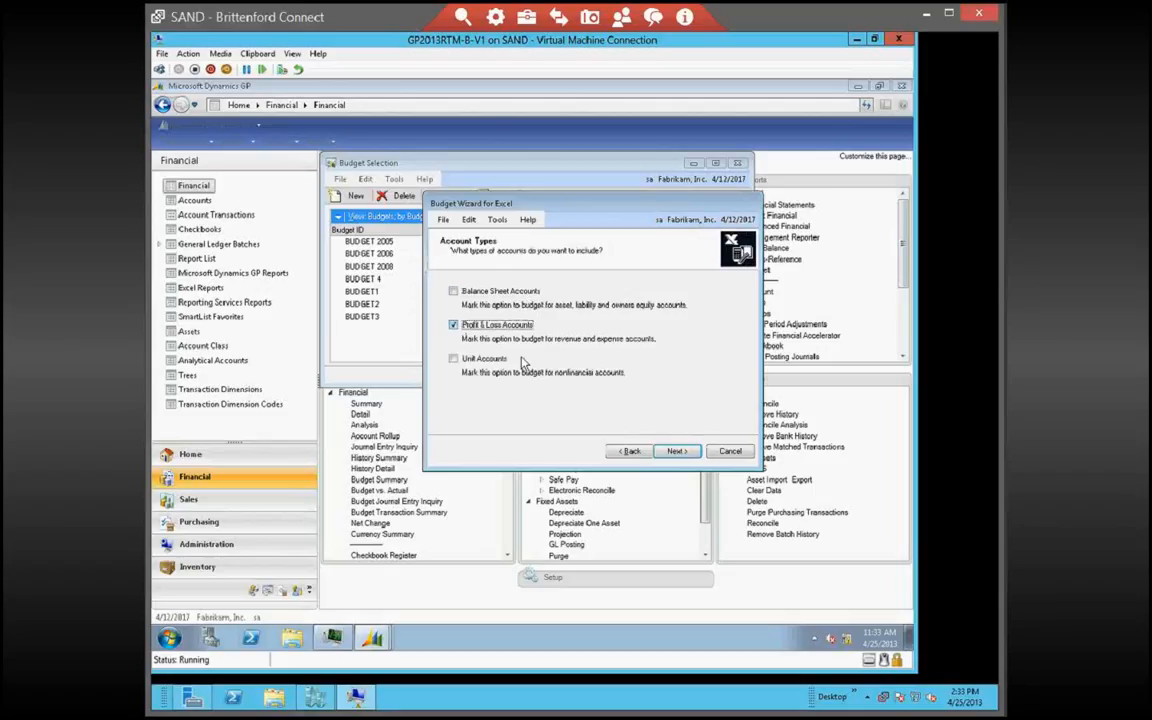
left_click(674, 452)
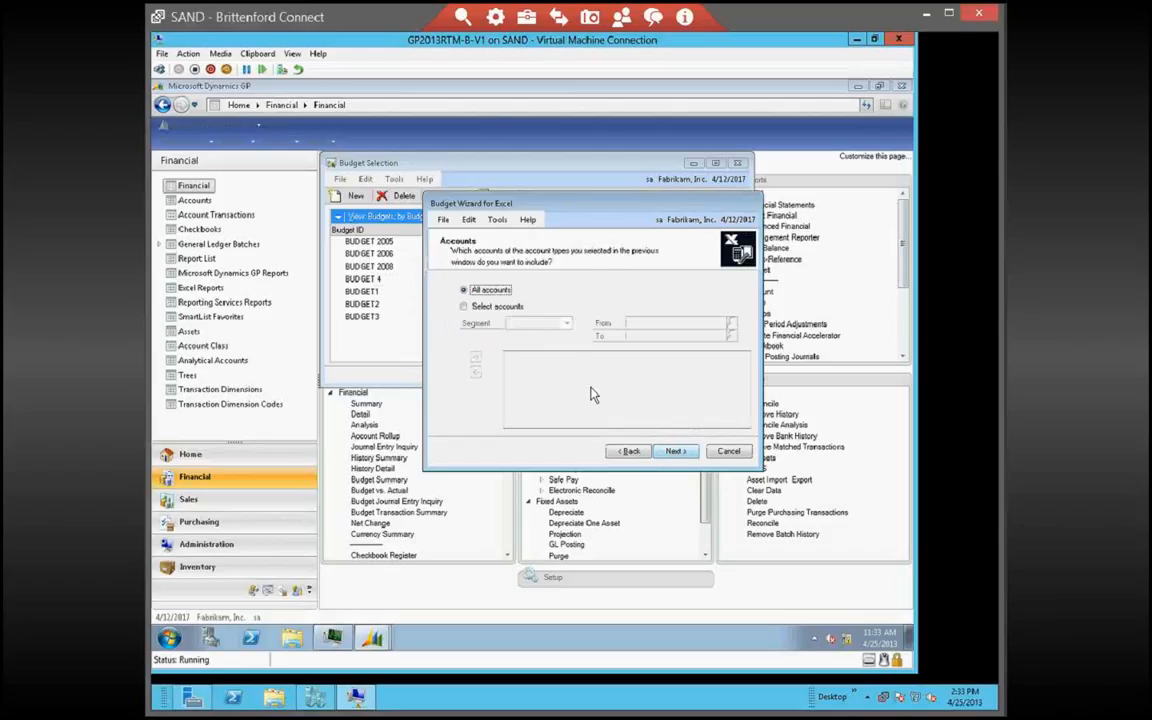
left_click(480, 308)
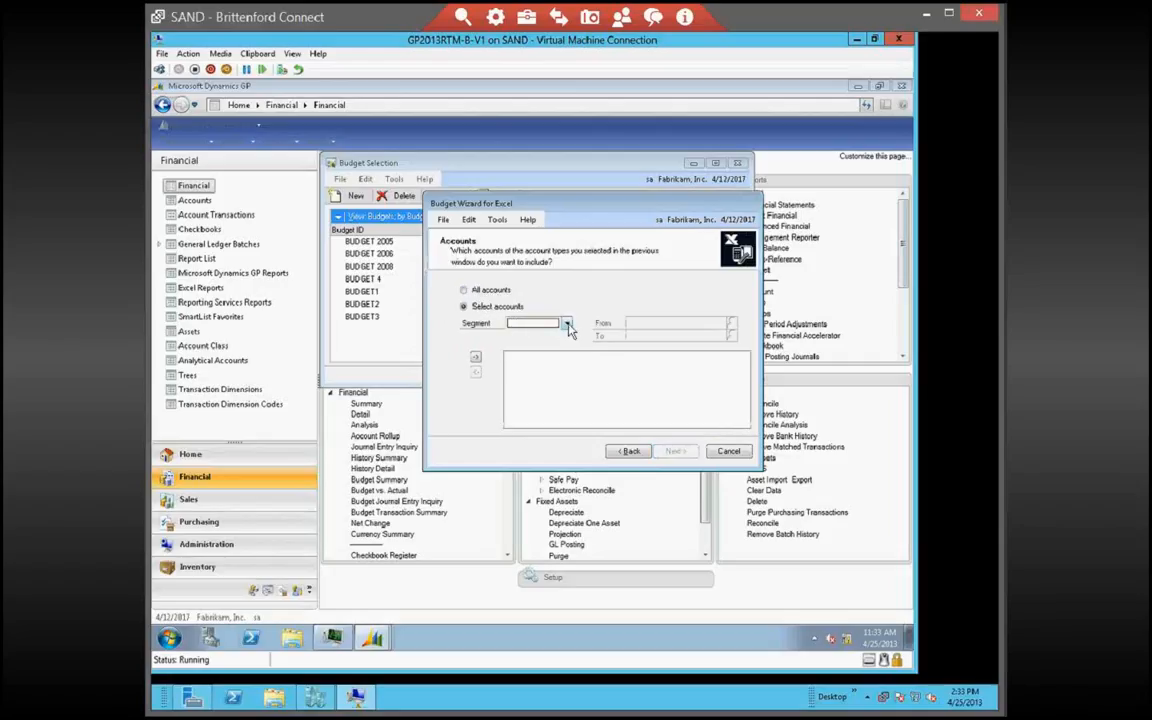
Look up the available Division segment numbers and close the lookup without selecting one
left_click(566, 325)
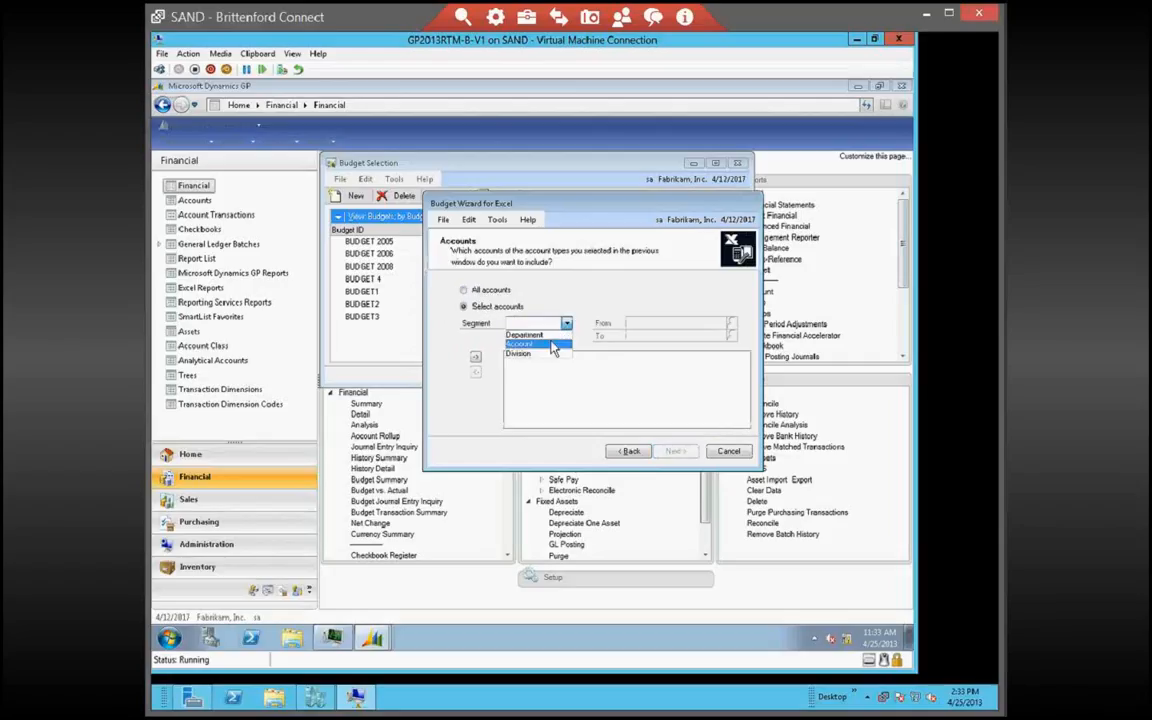
left_click(553, 345)
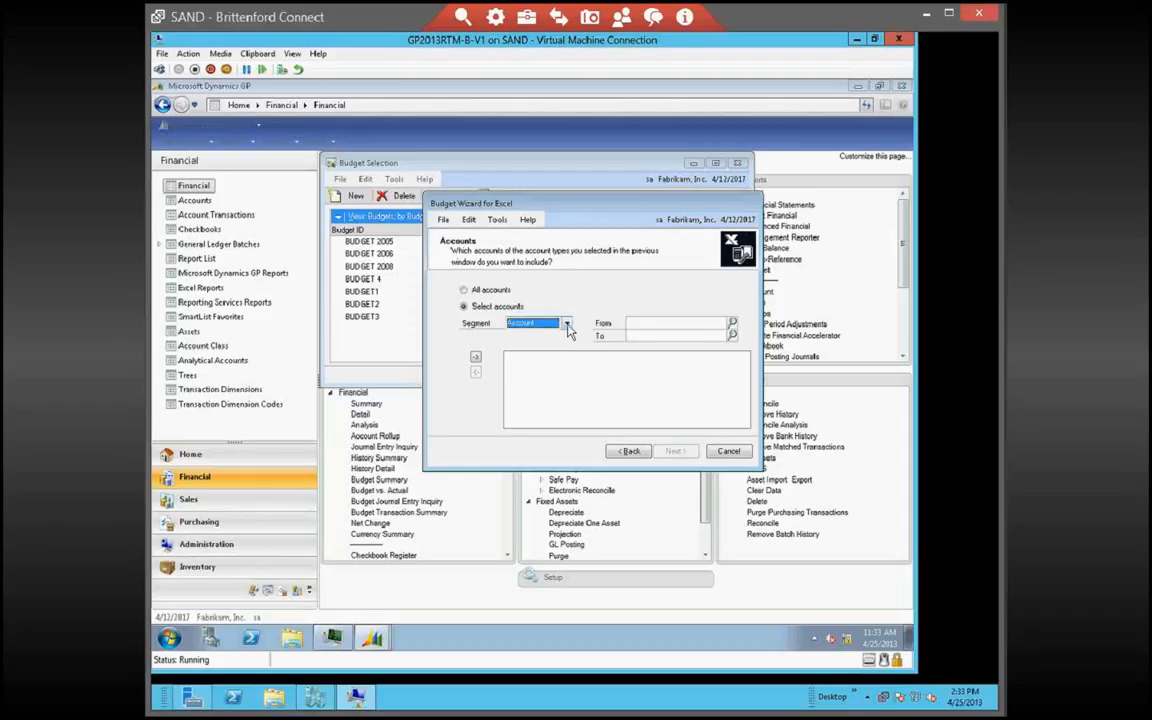
left_click(566, 323)
left_click(530, 355)
left_click(732, 323)
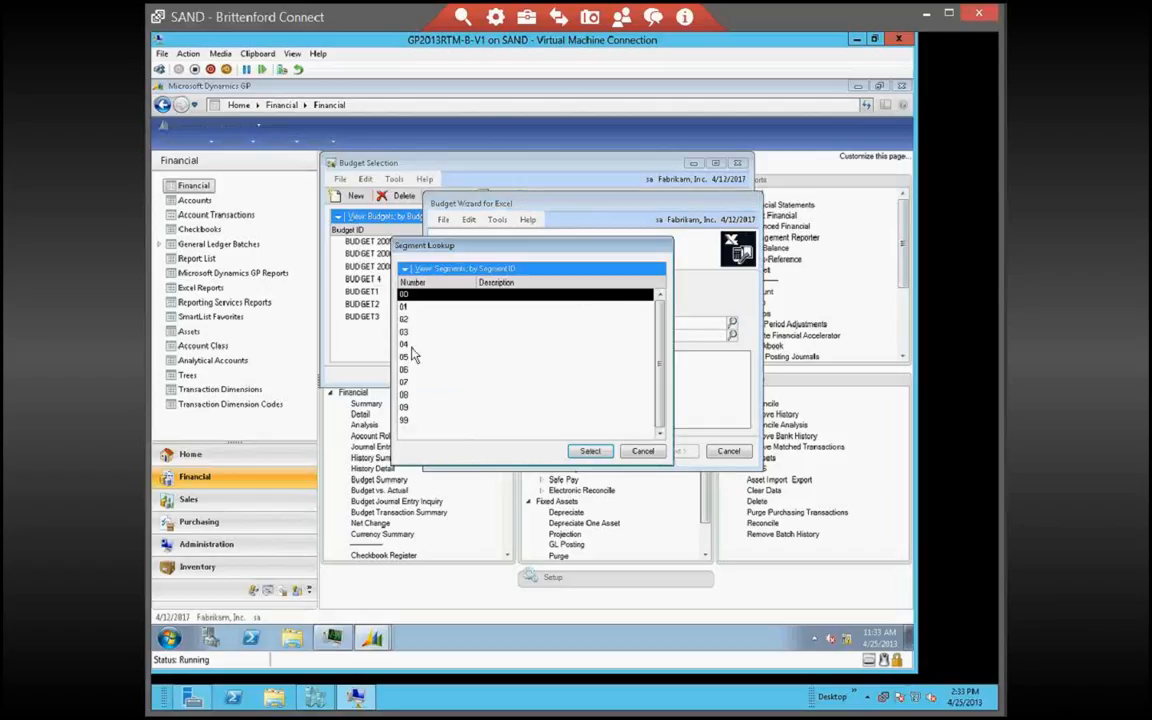
left_click(643, 451)
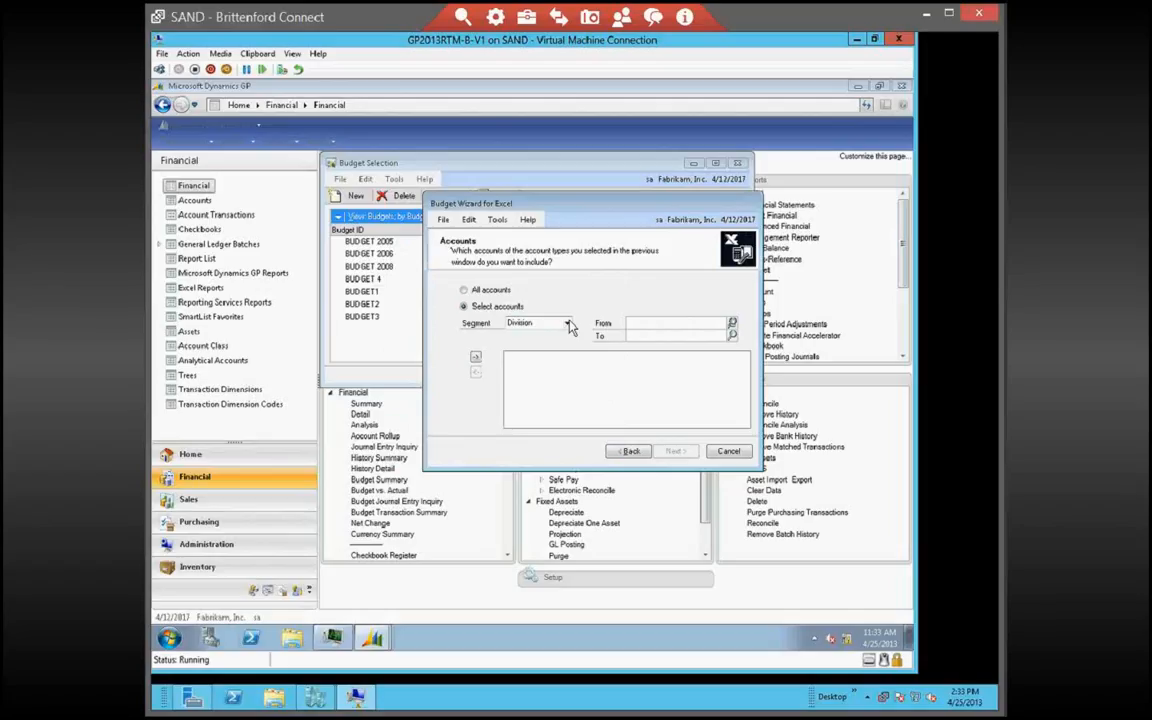
Add an account restriction on the Department segment from 100 to 100 (Administration)
left_click(569, 324)
left_click(530, 344)
left_click(732, 323)
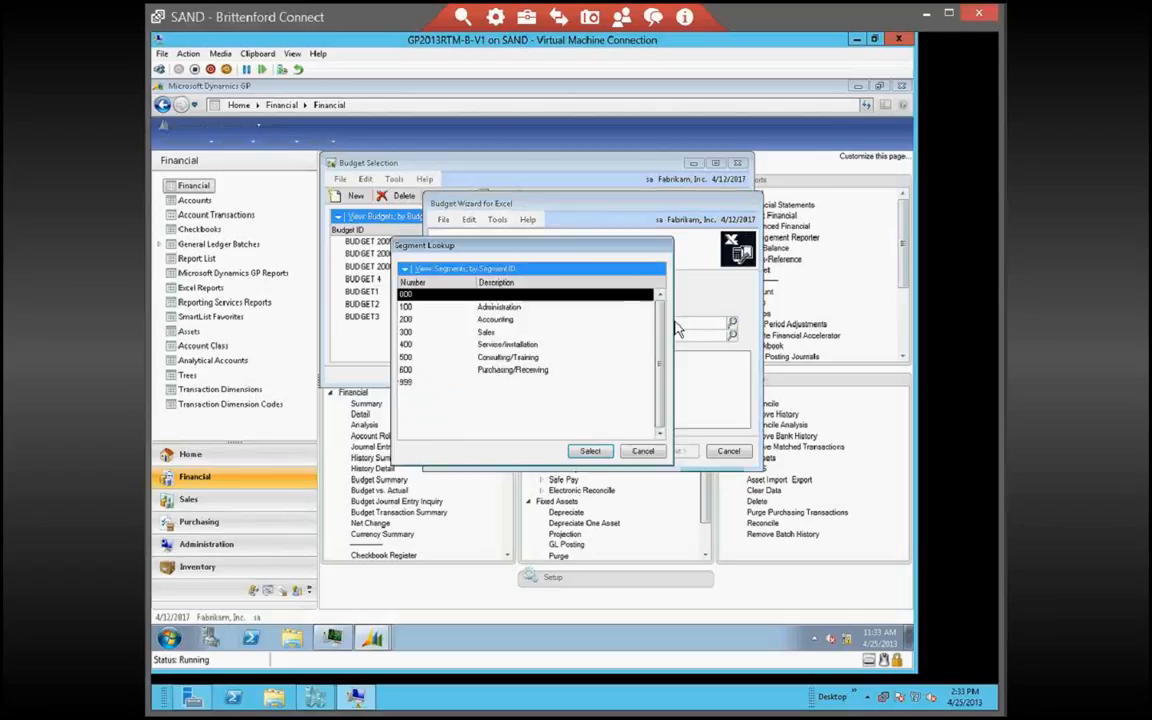
left_click(507, 308)
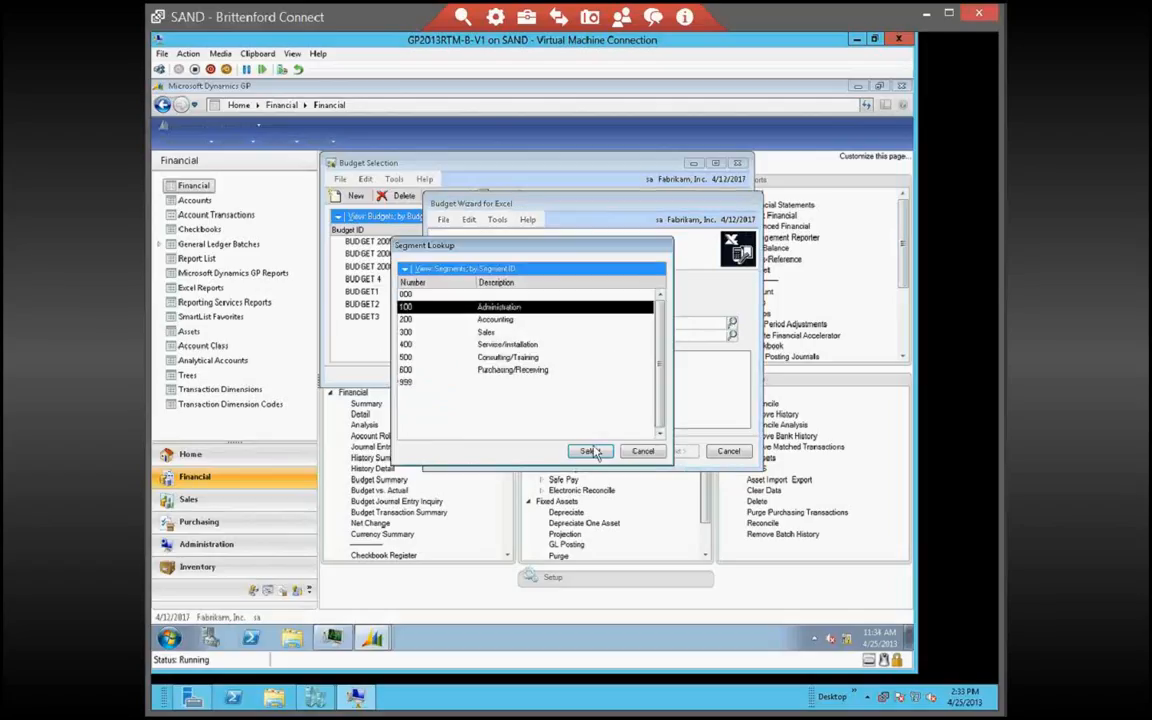
left_click(590, 451)
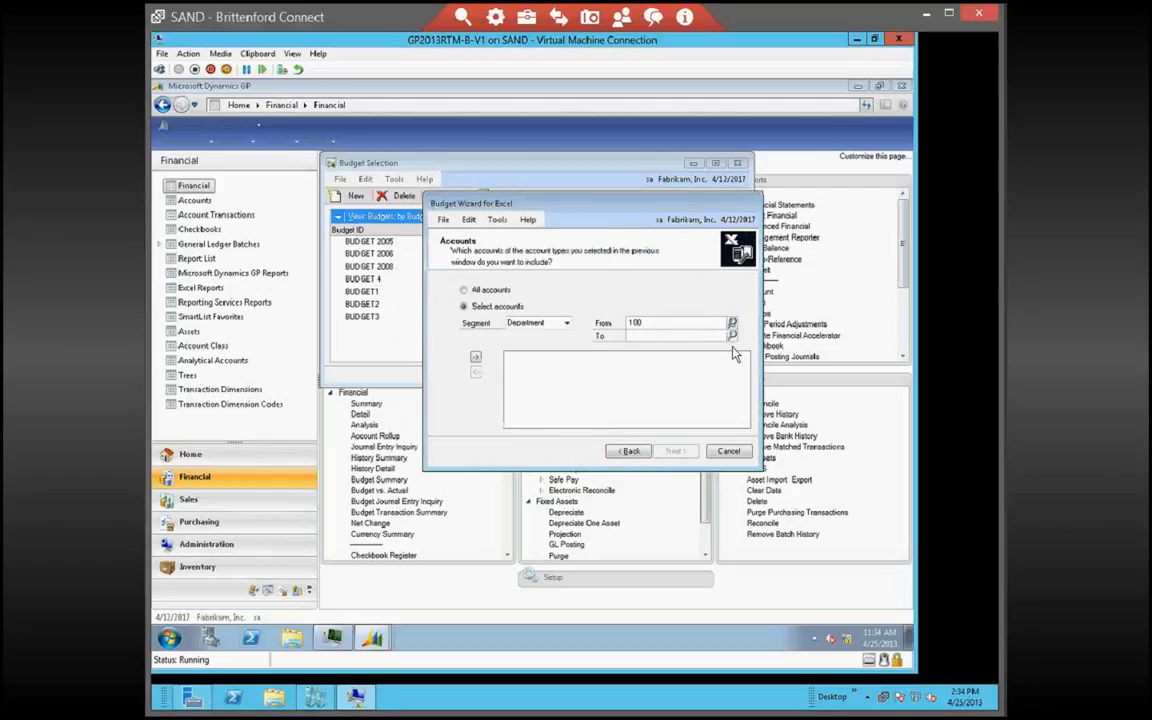
left_click(732, 336)
left_click(590, 451)
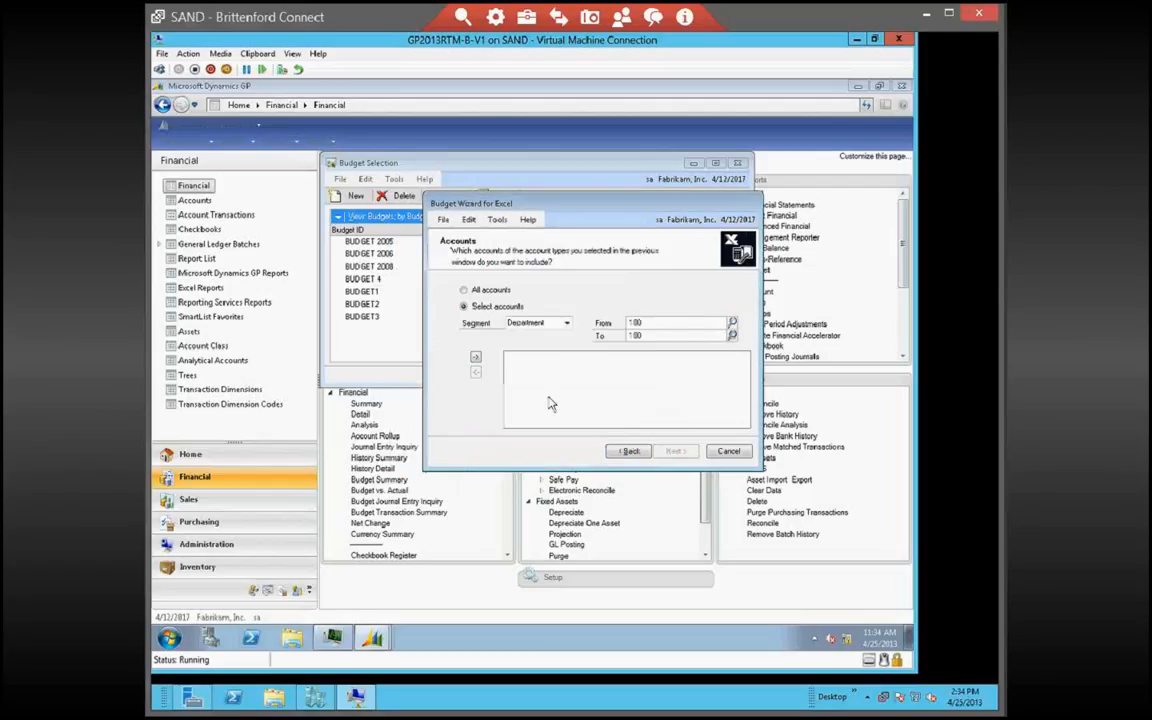
left_click(476, 358)
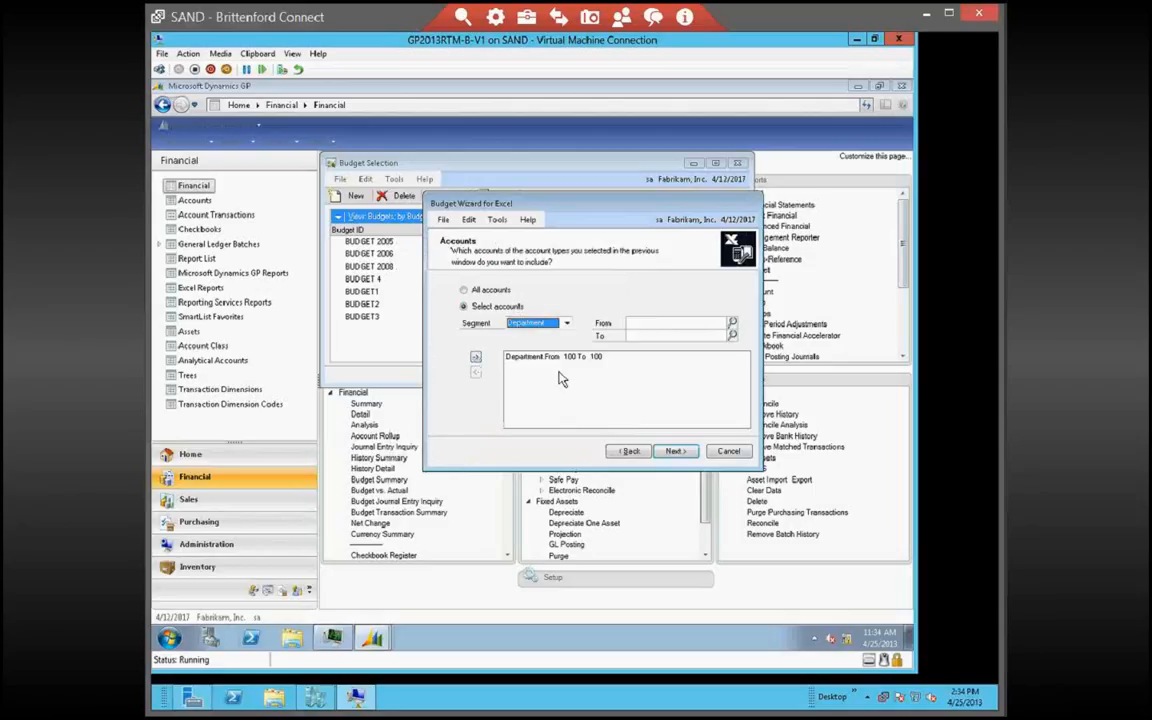
Keep the Department restriction, continue to the Account Verification page and review the listed Administration accounts
left_click(548, 323)
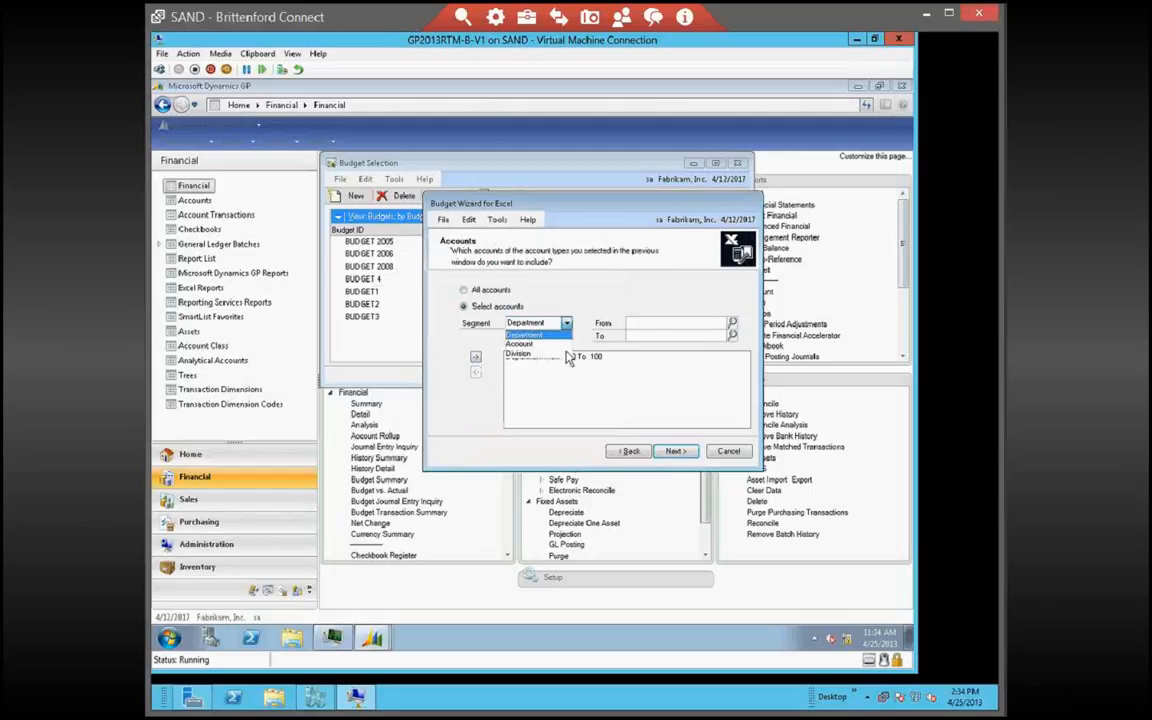
left_click(679, 457)
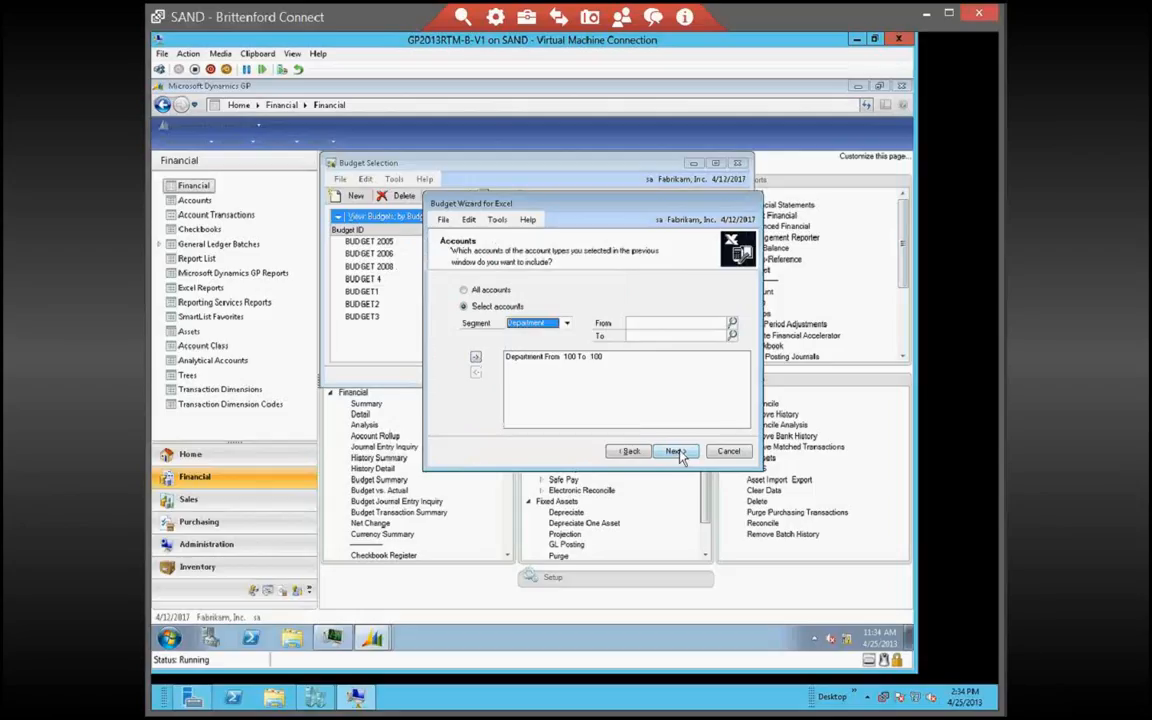
left_click(676, 451)
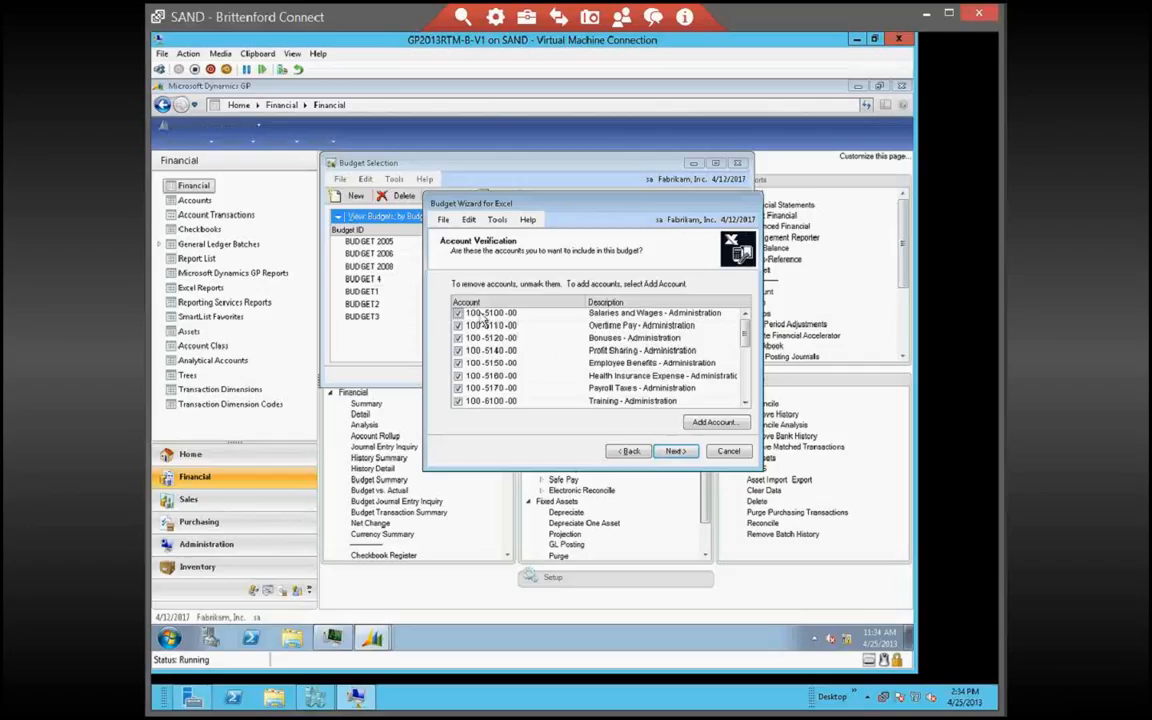
scroll(673, 360, "down", 5)
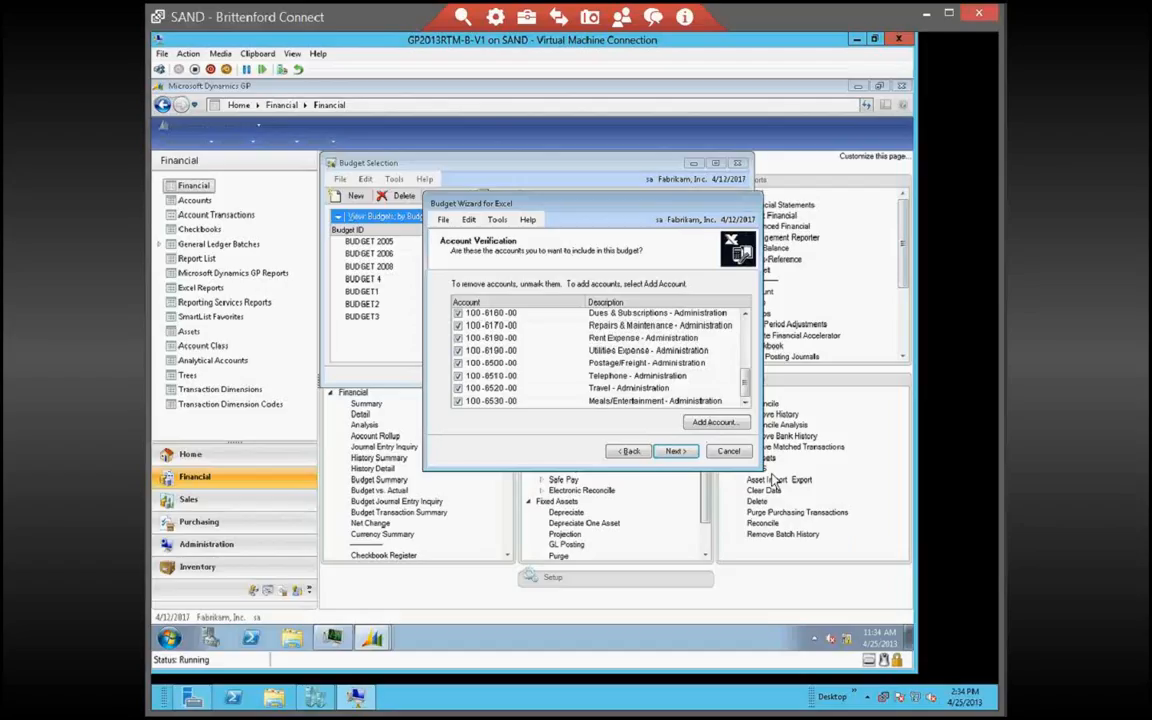
Accept the listed accounts, choose a new Excel workbook, and finish the wizard to create the budget
left_click(675, 452)
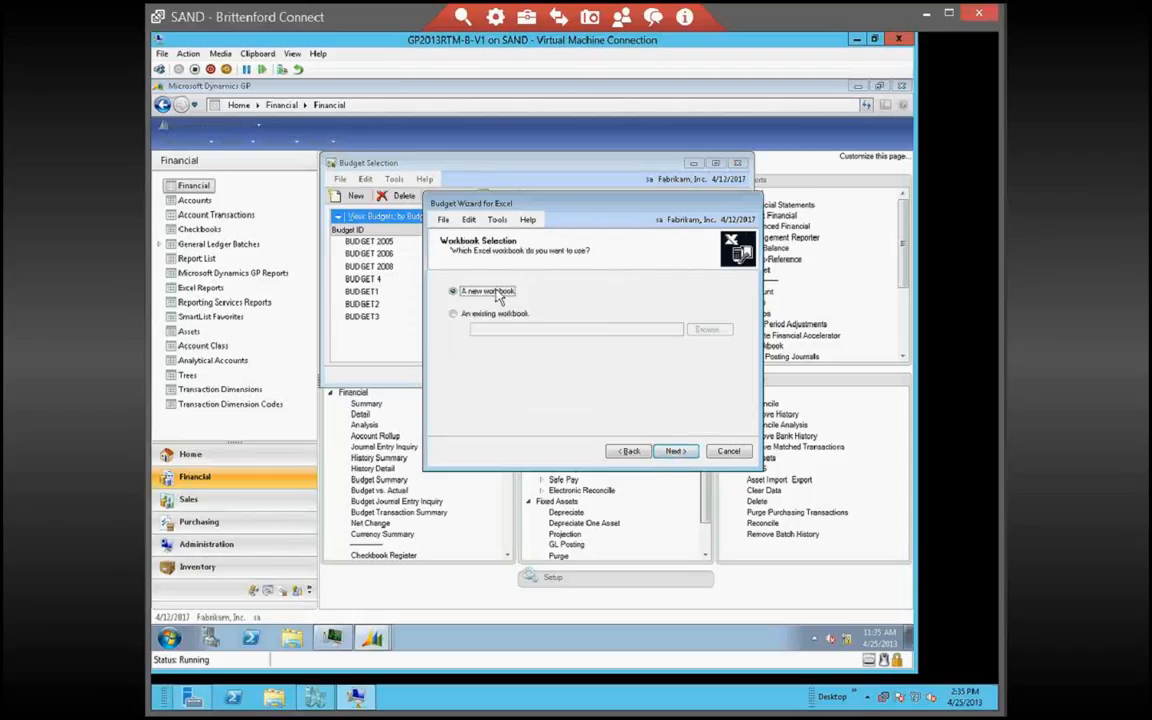
left_click(675, 451)
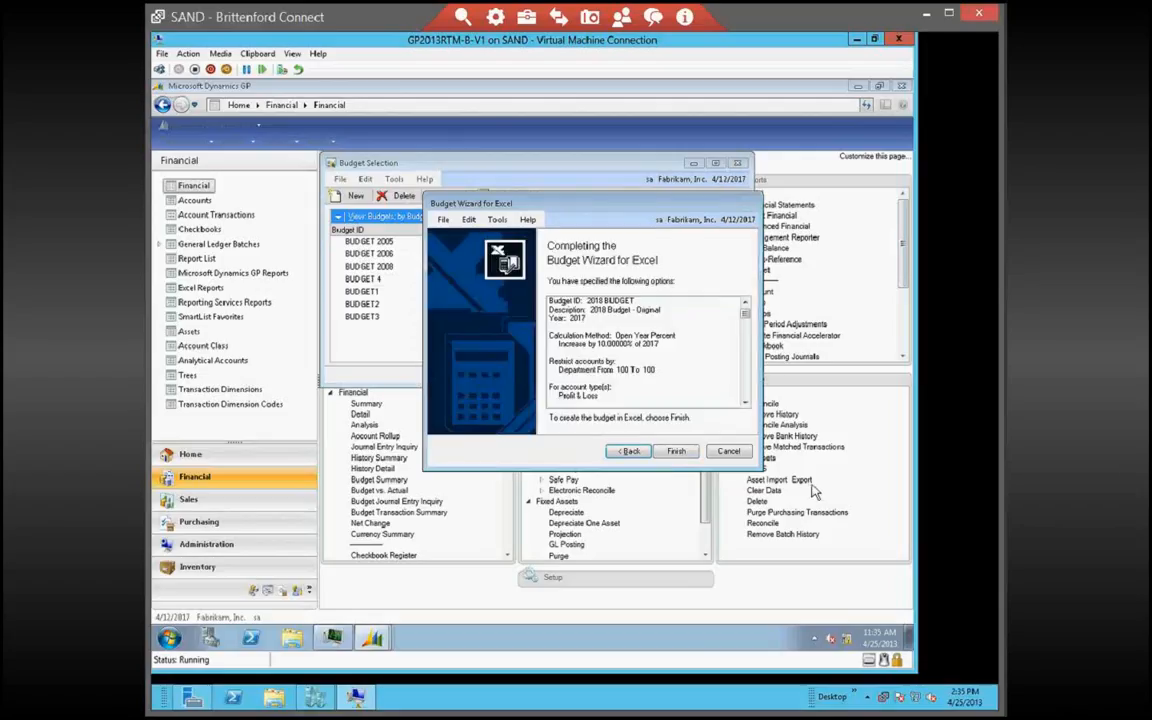
left_click(676, 451)
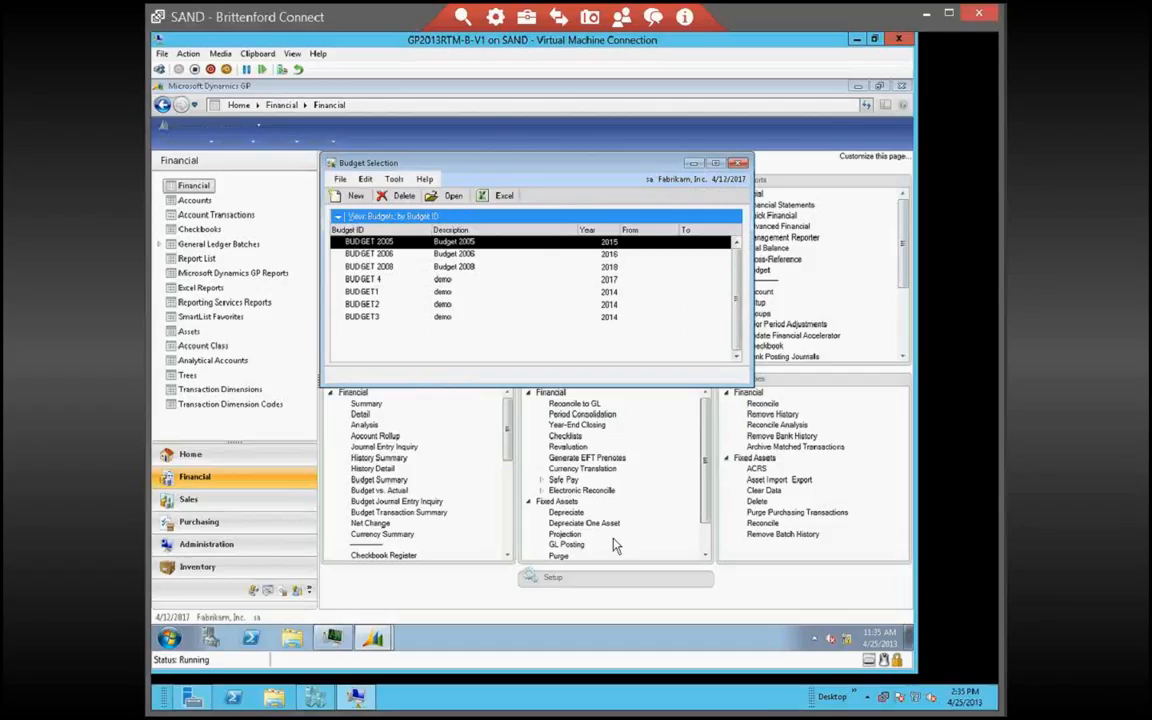
Check the open Dynamics GP windows and start Task Manager to look for the Excel workbook's process
mouse_move(378, 645)
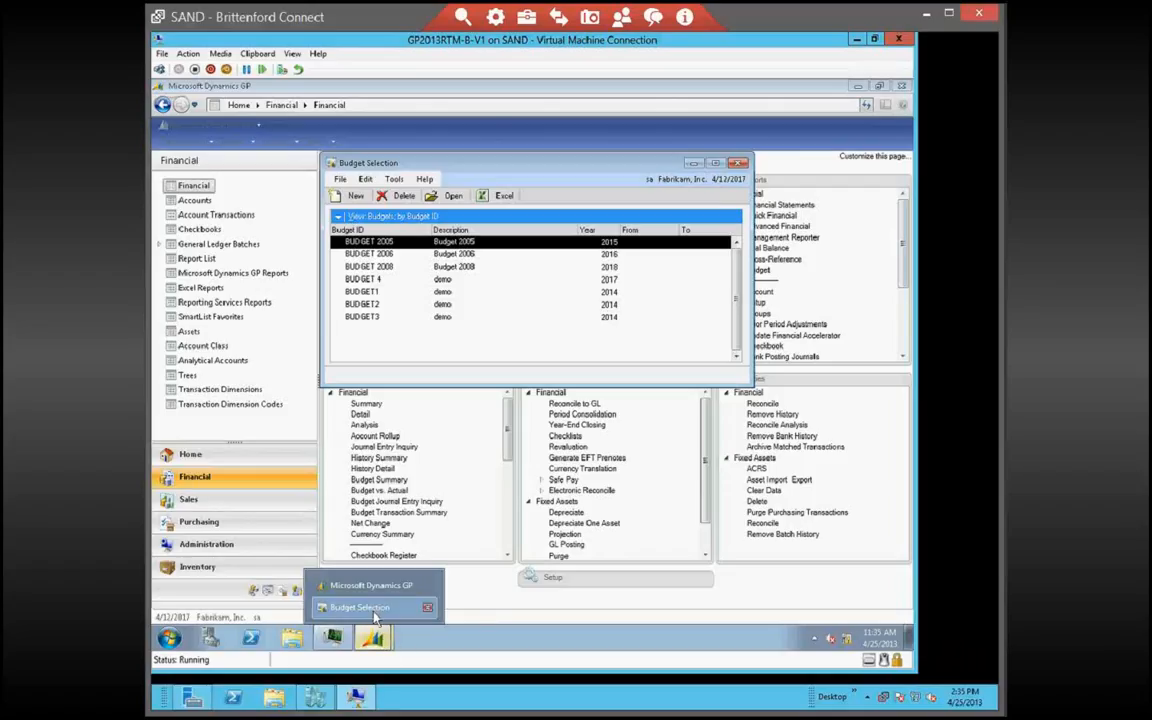
left_click(376, 618)
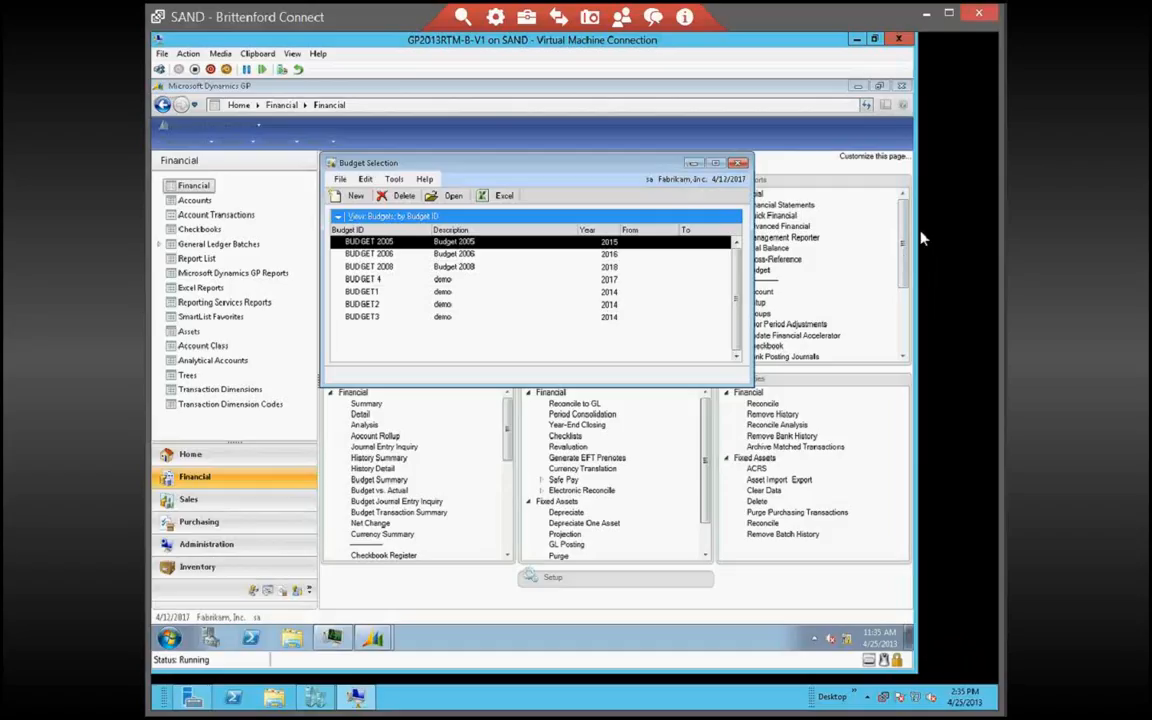
right_click(432, 644)
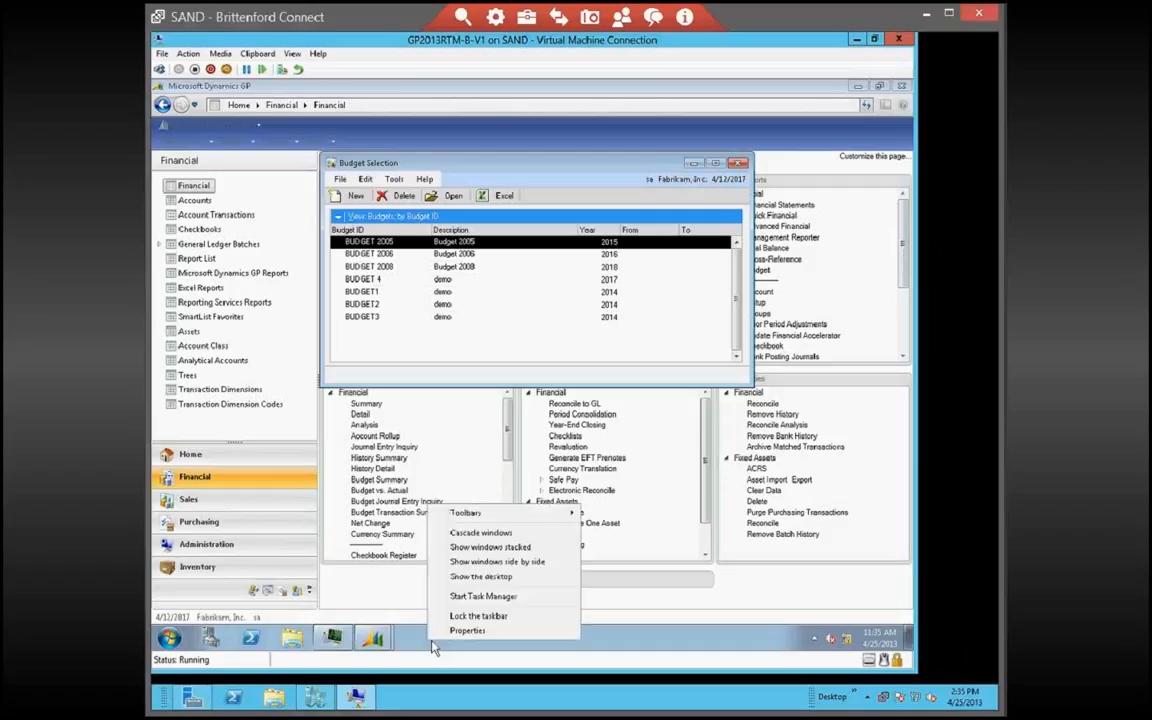
left_click(476, 597)
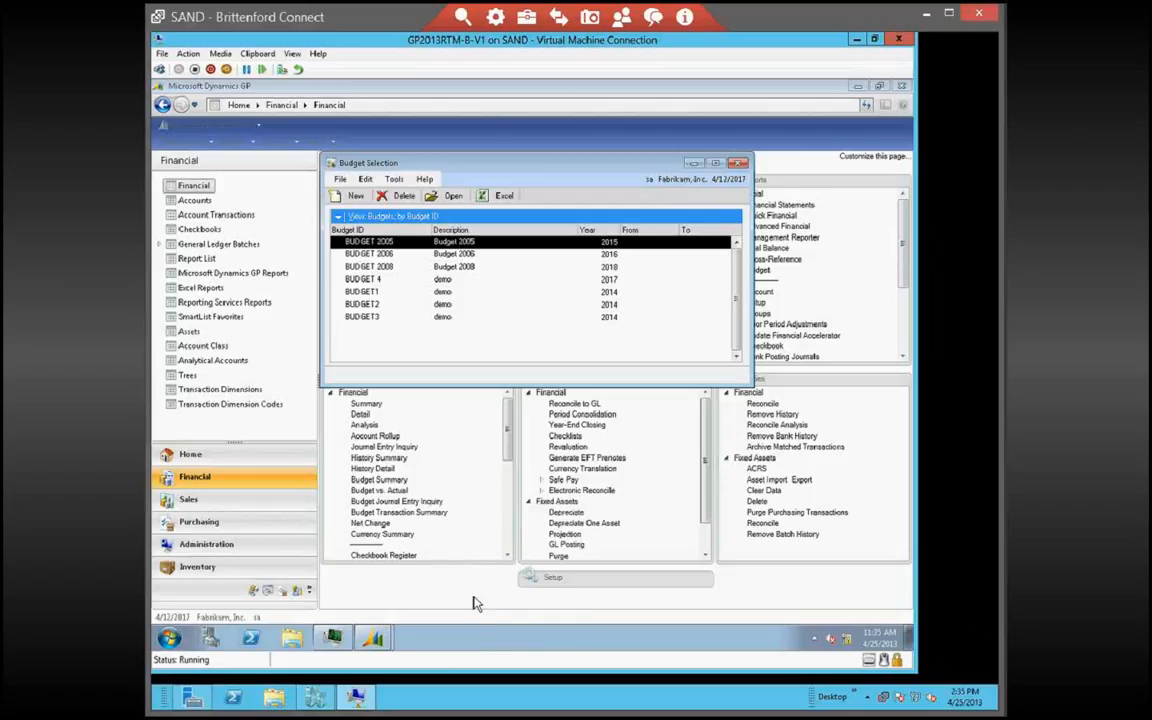
Find the Save As task among Task Manager's running applications and try switching to it
left_click(214, 128)
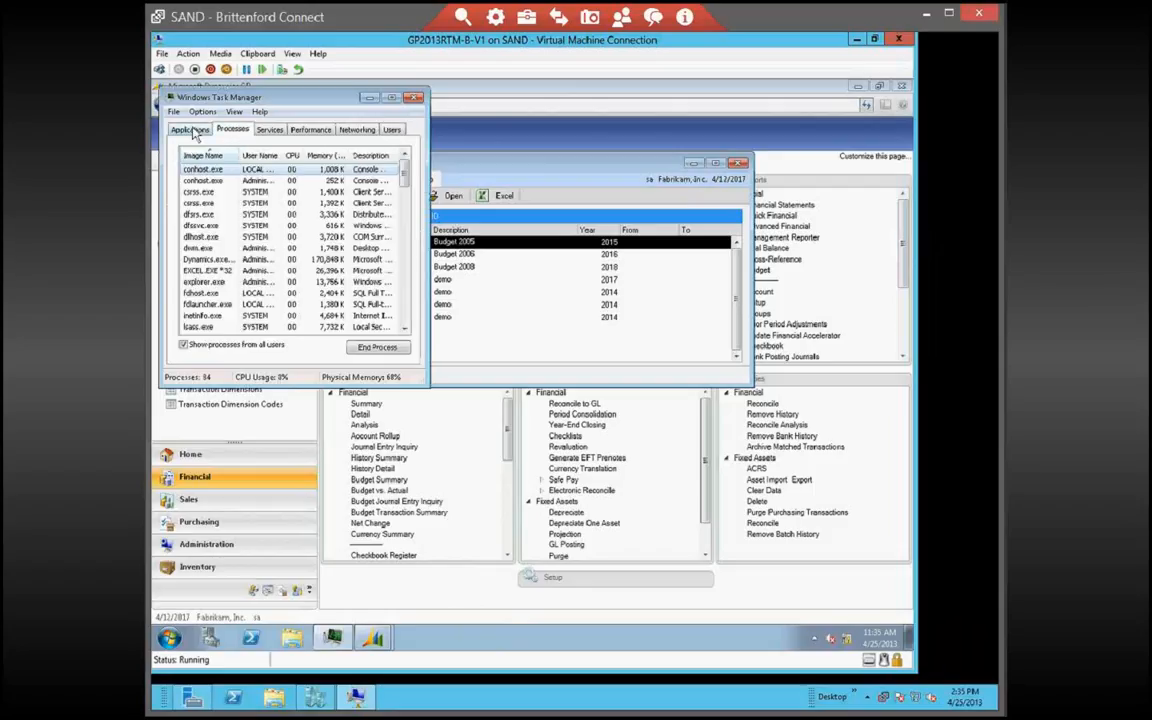
left_click(193, 130)
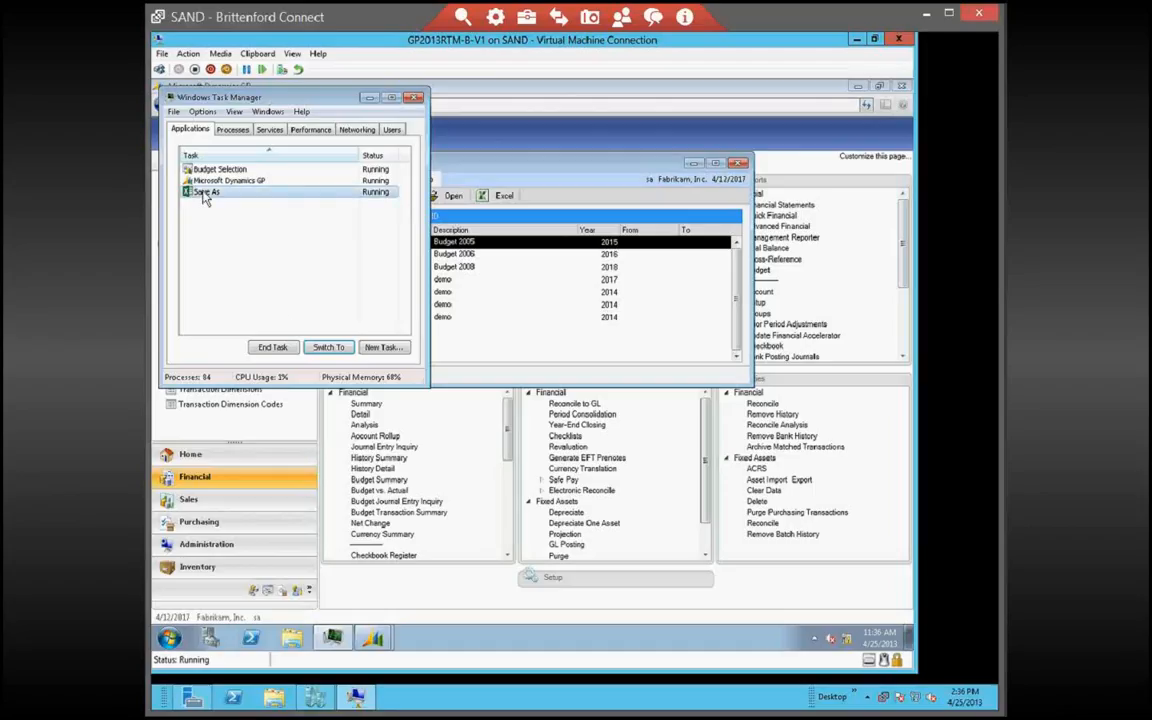
left_click(328, 347)
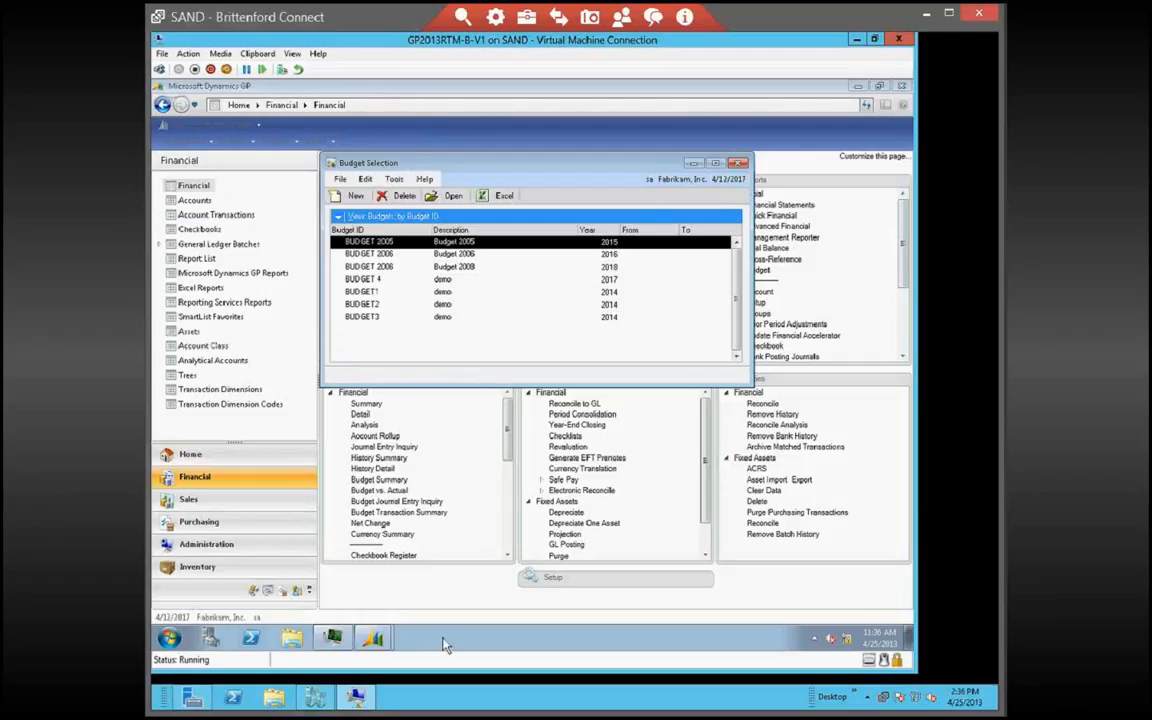
left_click(333, 638)
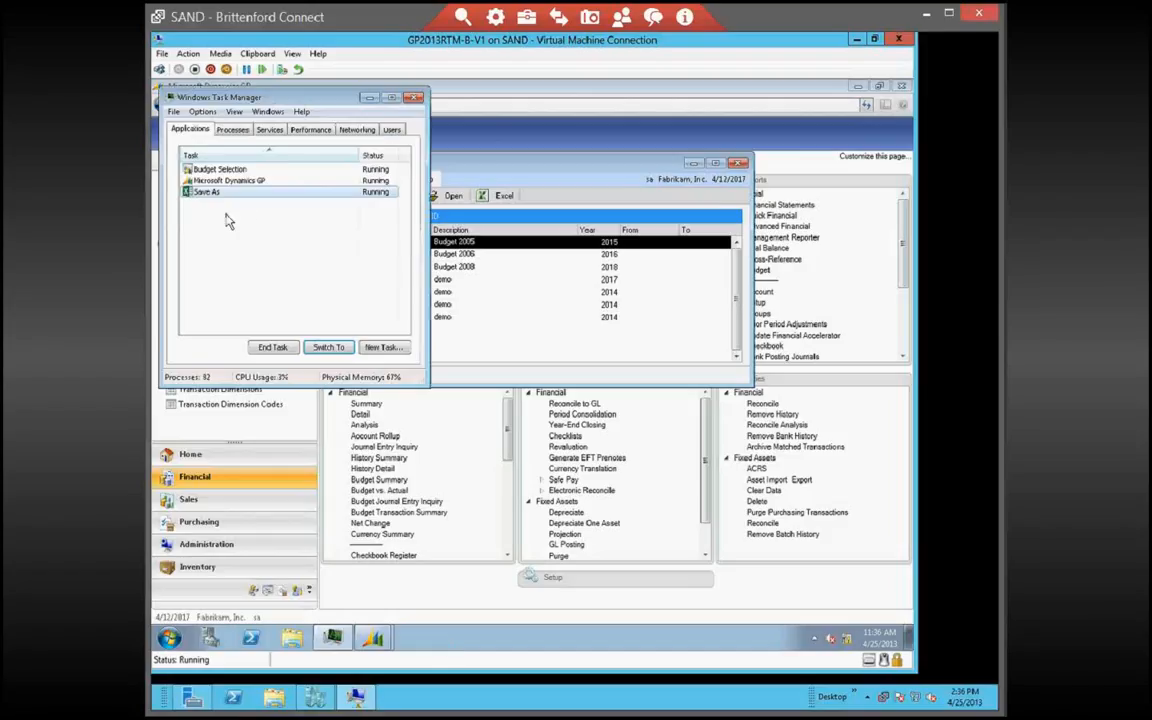
double_click(208, 192)
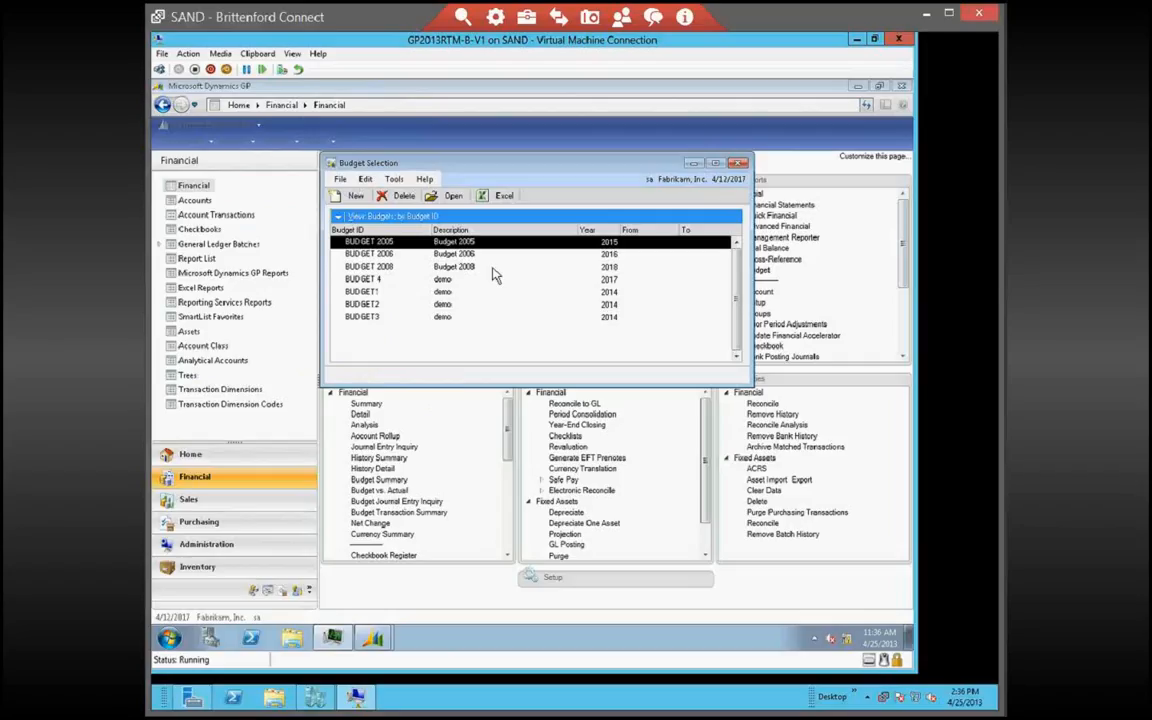
mouse_move(340, 637)
left_click(170, 640)
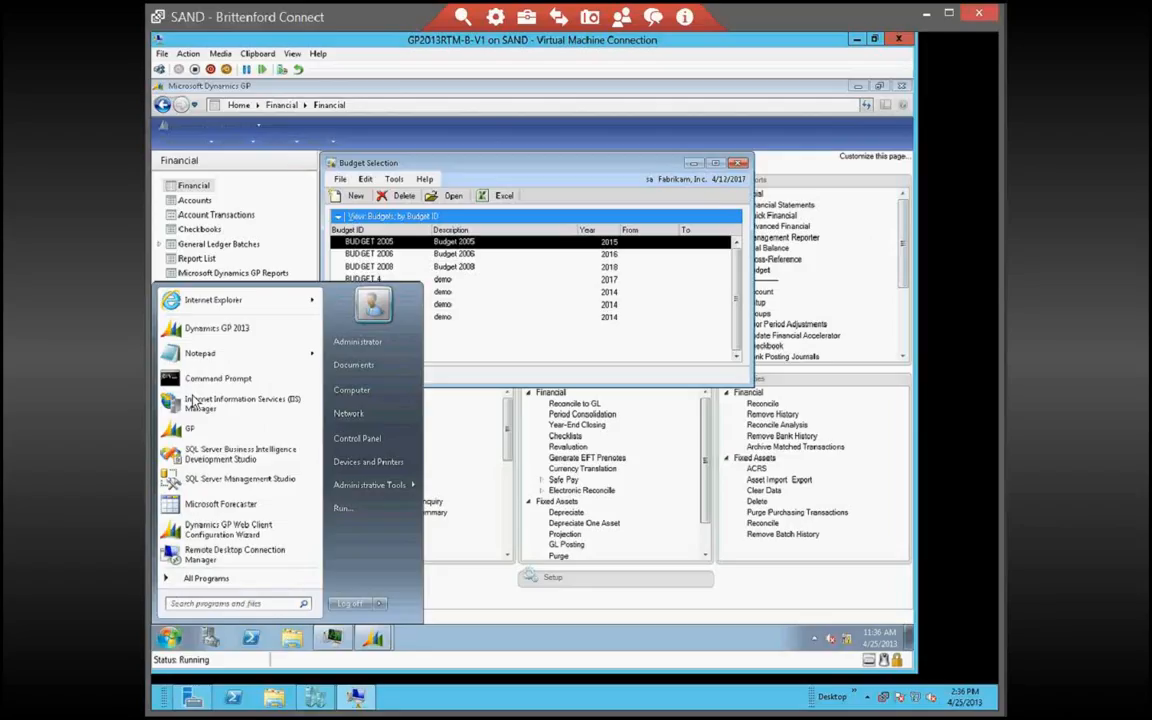
left_click(445, 645)
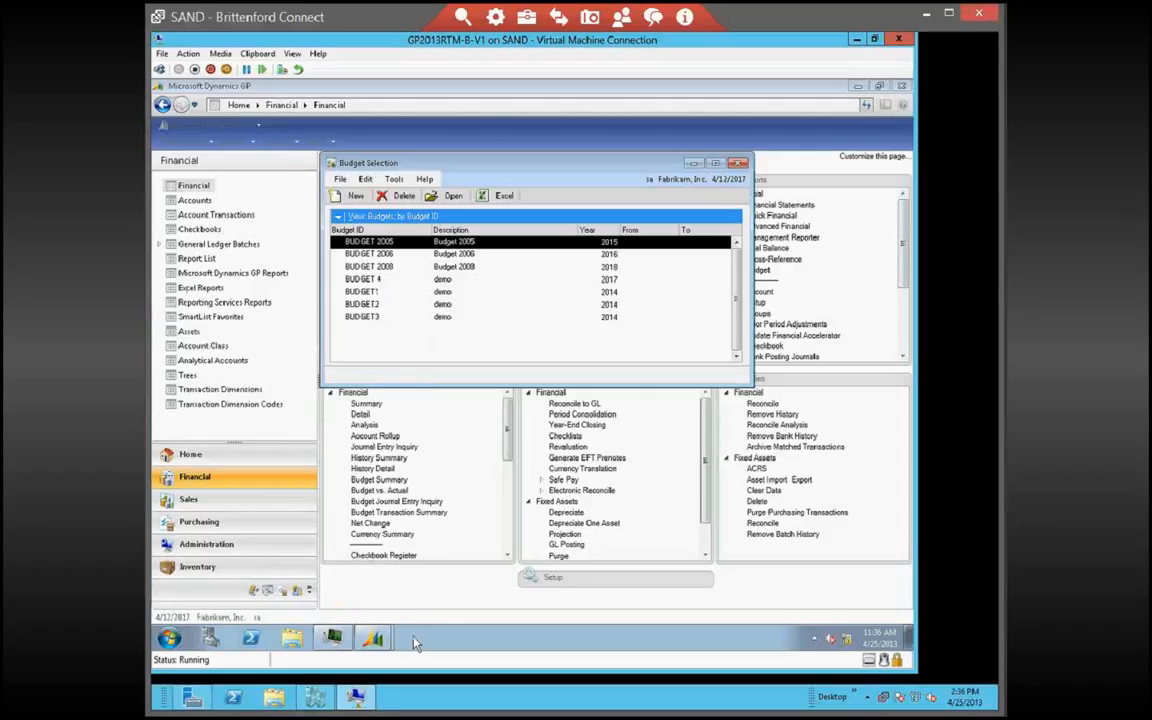
Cascade the open windows on the virtual machine's desktop
right_click(425, 643)
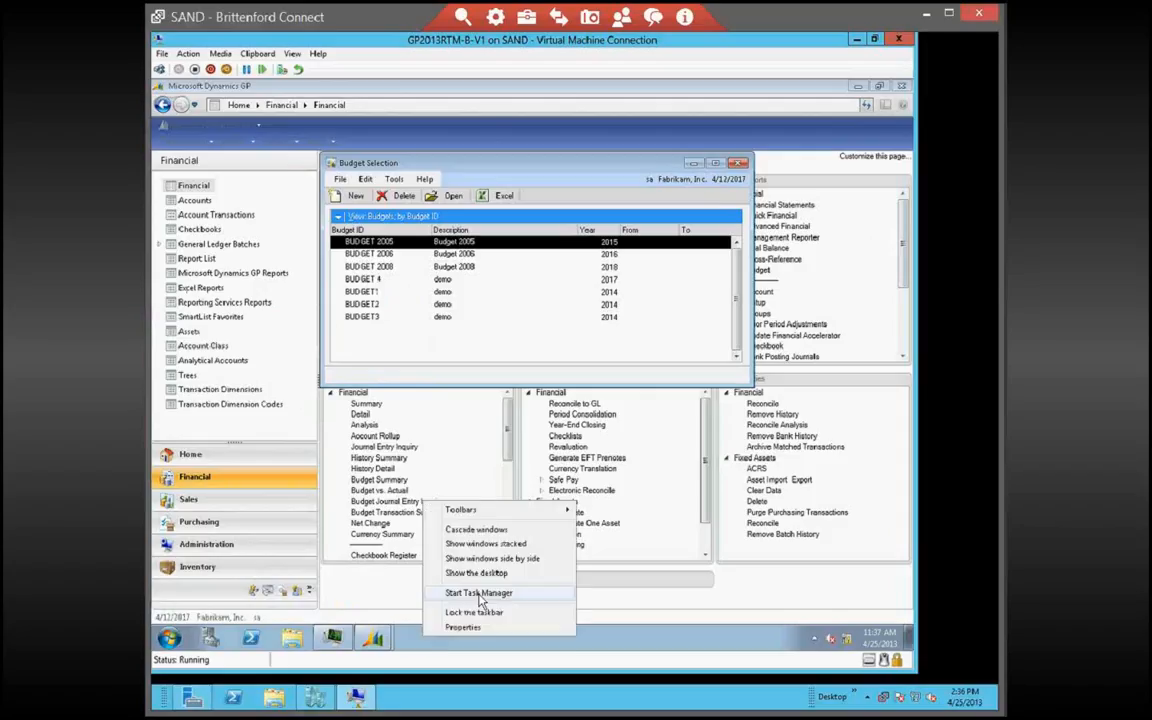
left_click(489, 530)
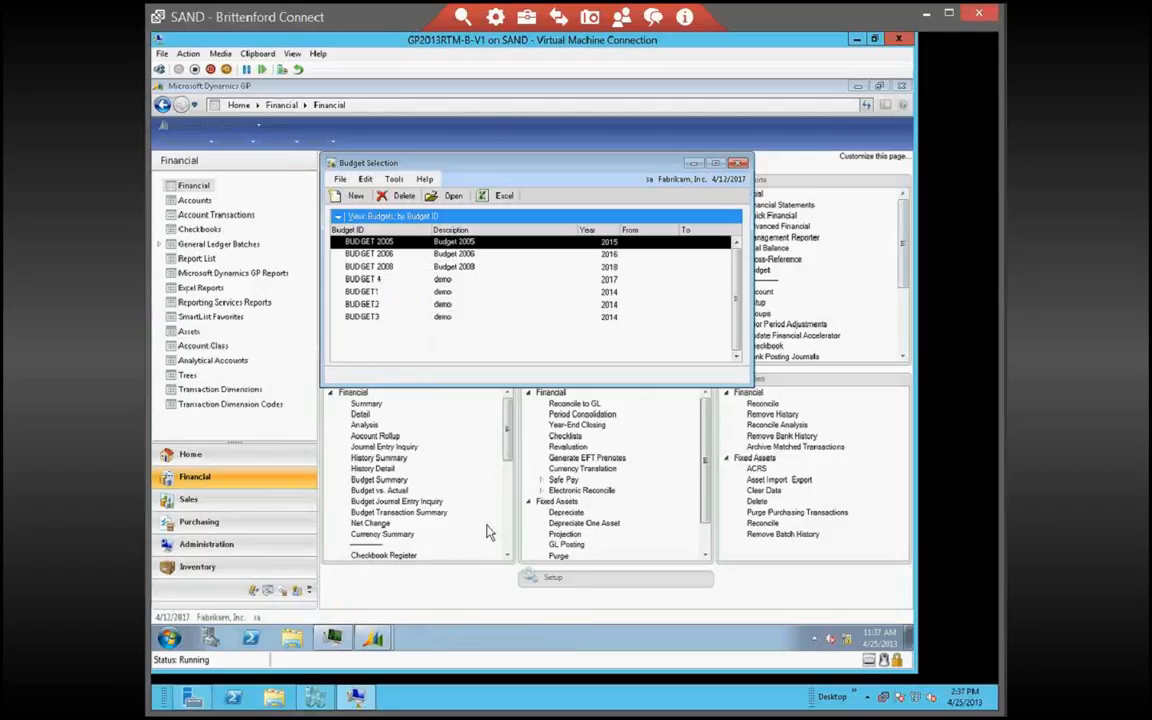
right_click(433, 652)
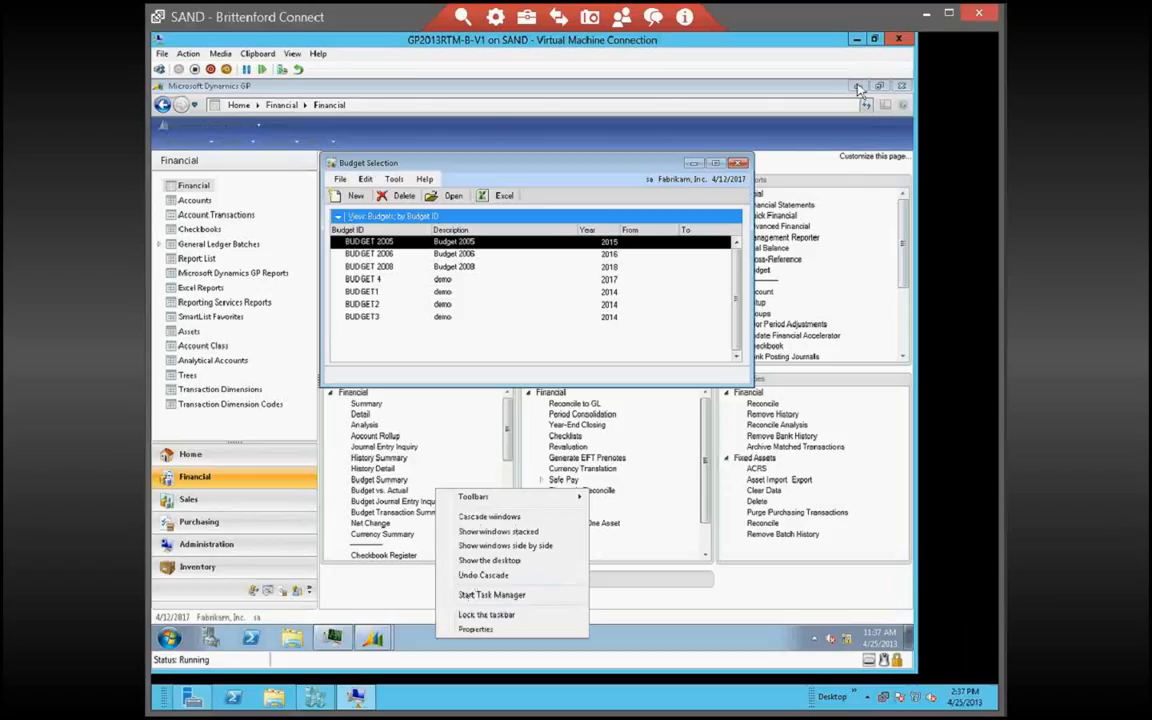
key("Escape")
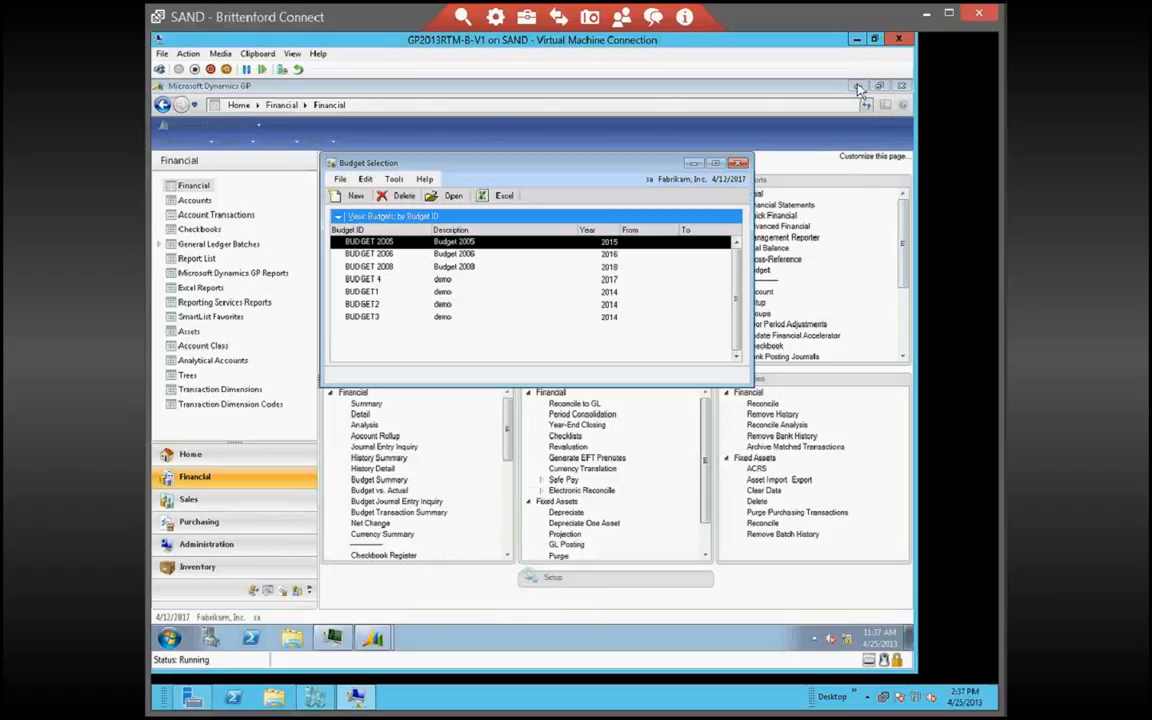
Reopen Task Manager, try ending the Save As task, and decline to cancel the budget export
right_click(424, 638)
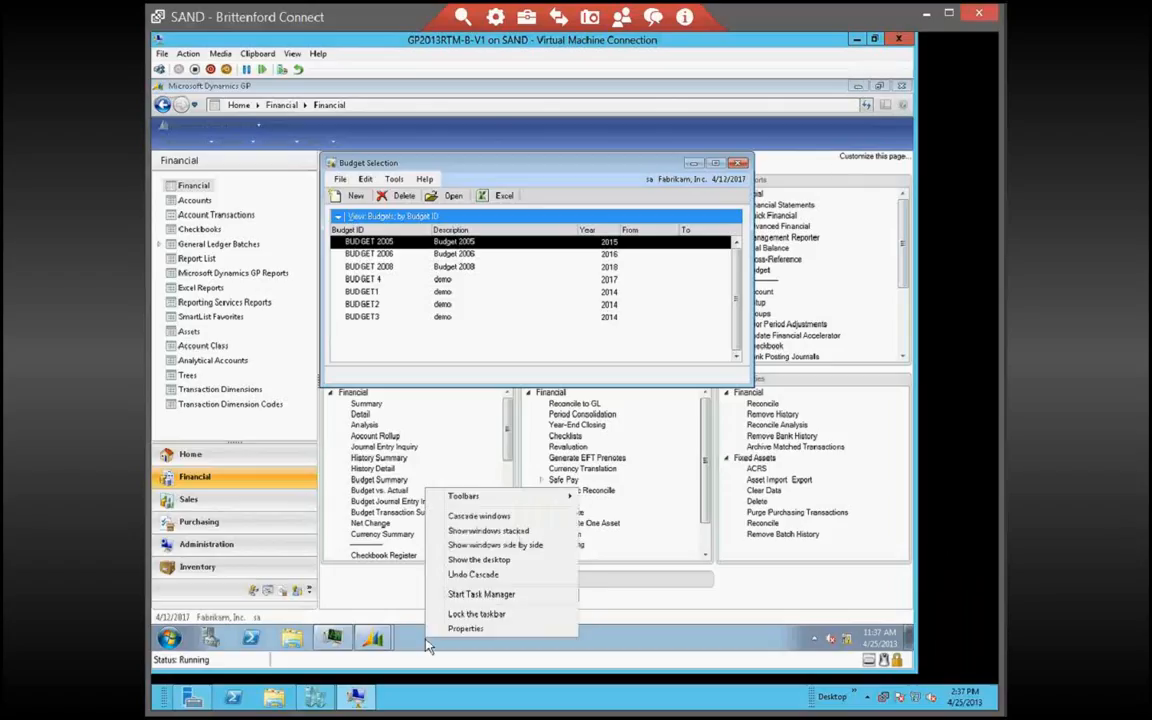
left_click(470, 595)
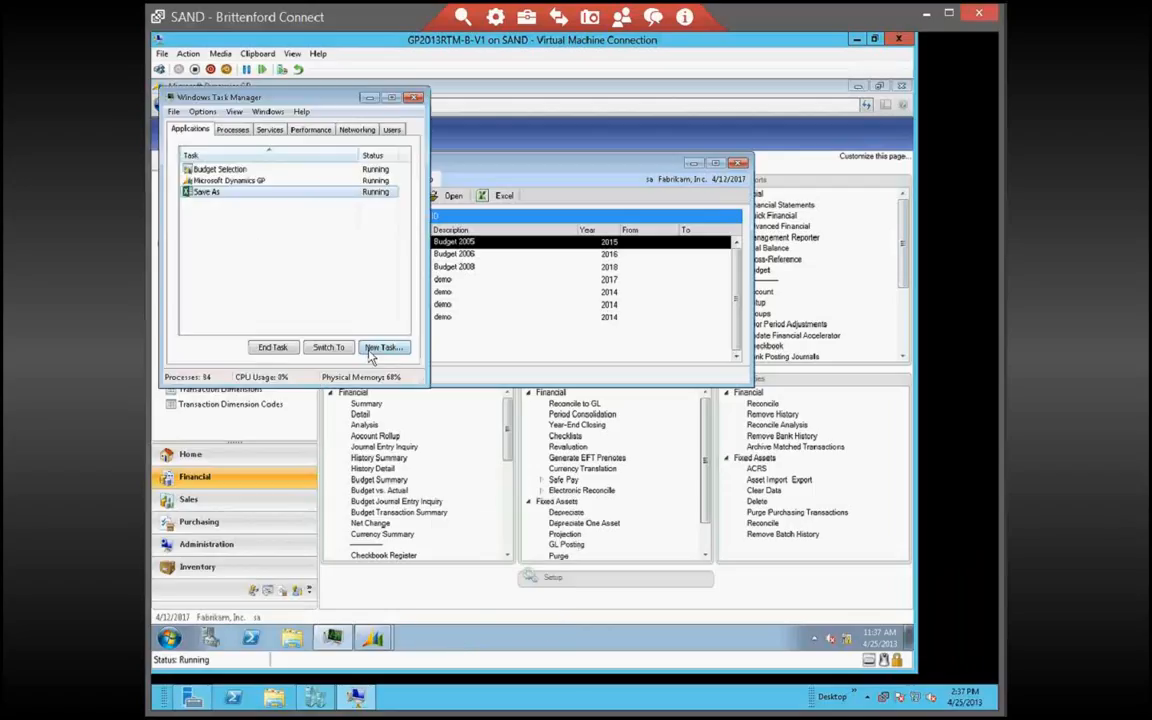
left_click(273, 347)
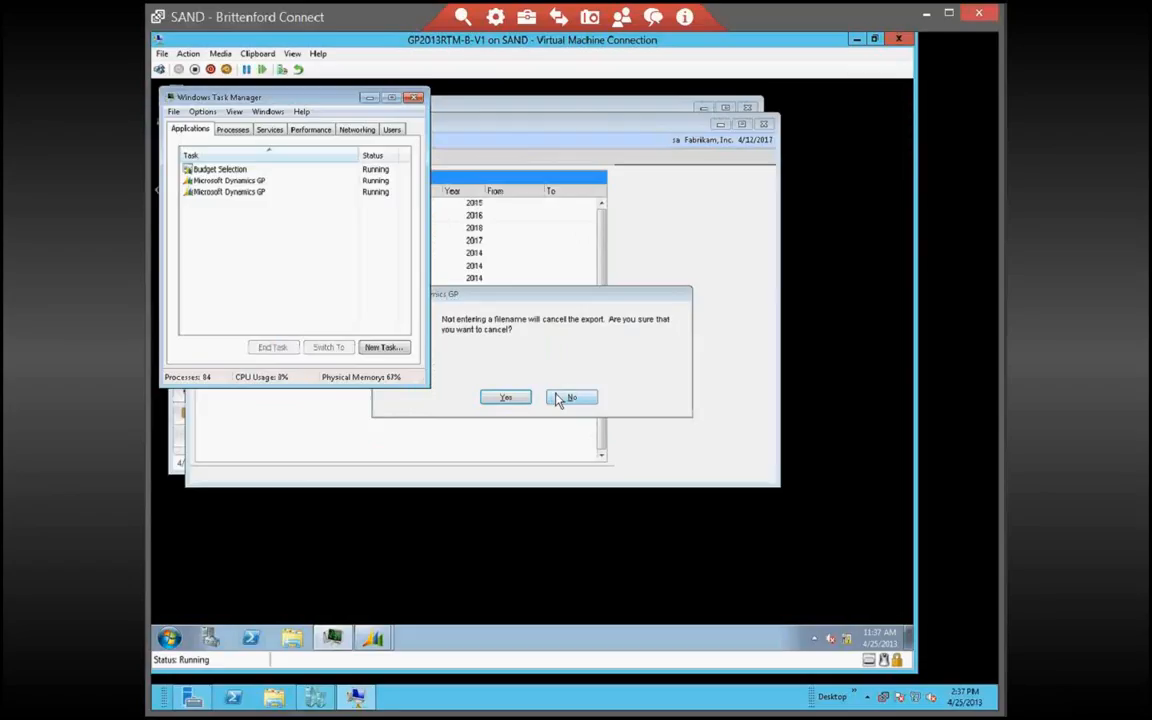
left_click(569, 398)
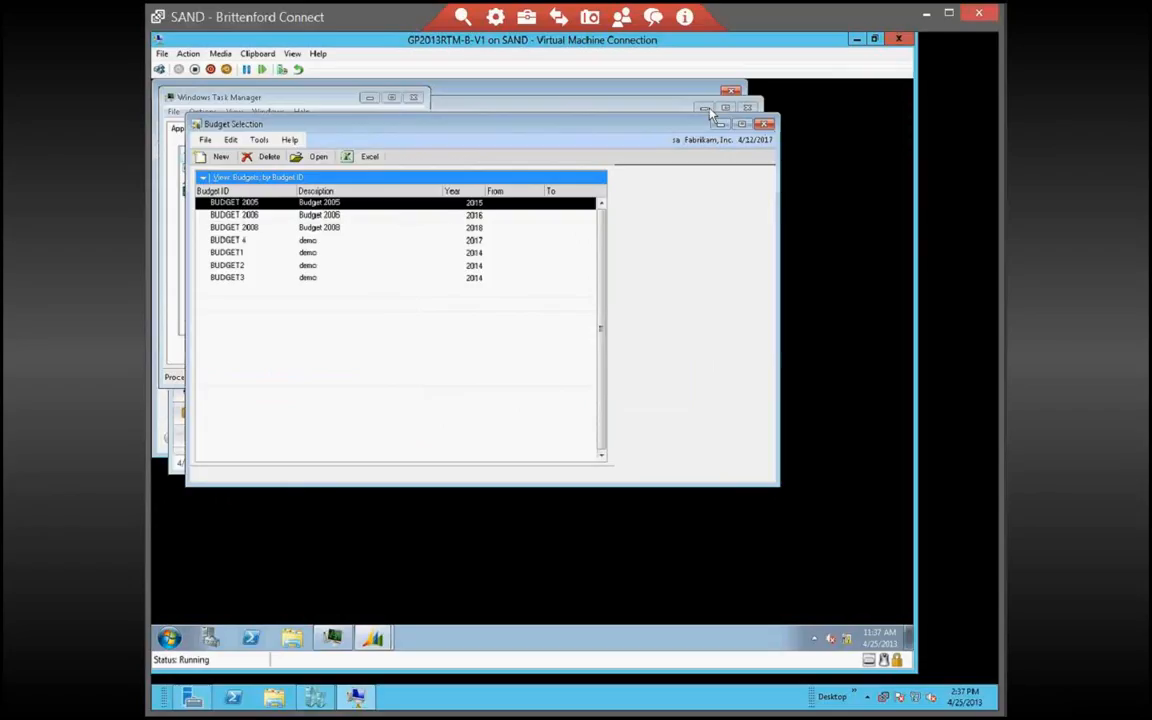
End the Save As task with the export cancelled, and close Budget Selection to return to a maximized Dynamics GP window
left_click(278, 92)
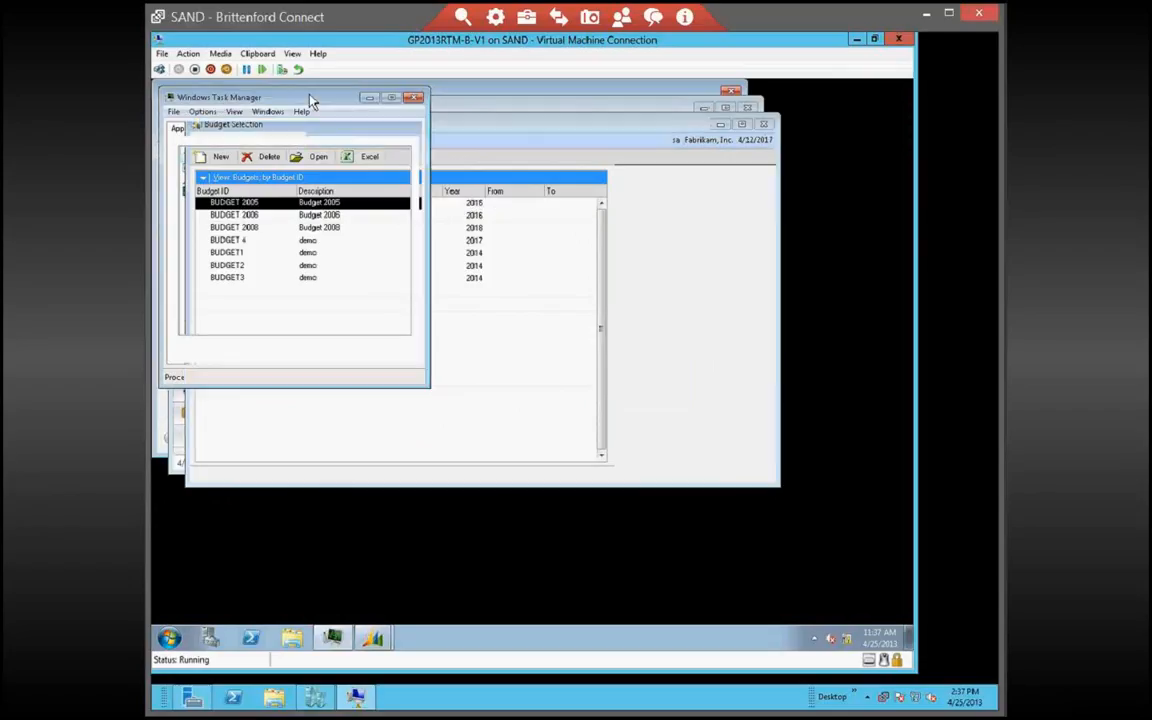
left_click(203, 192)
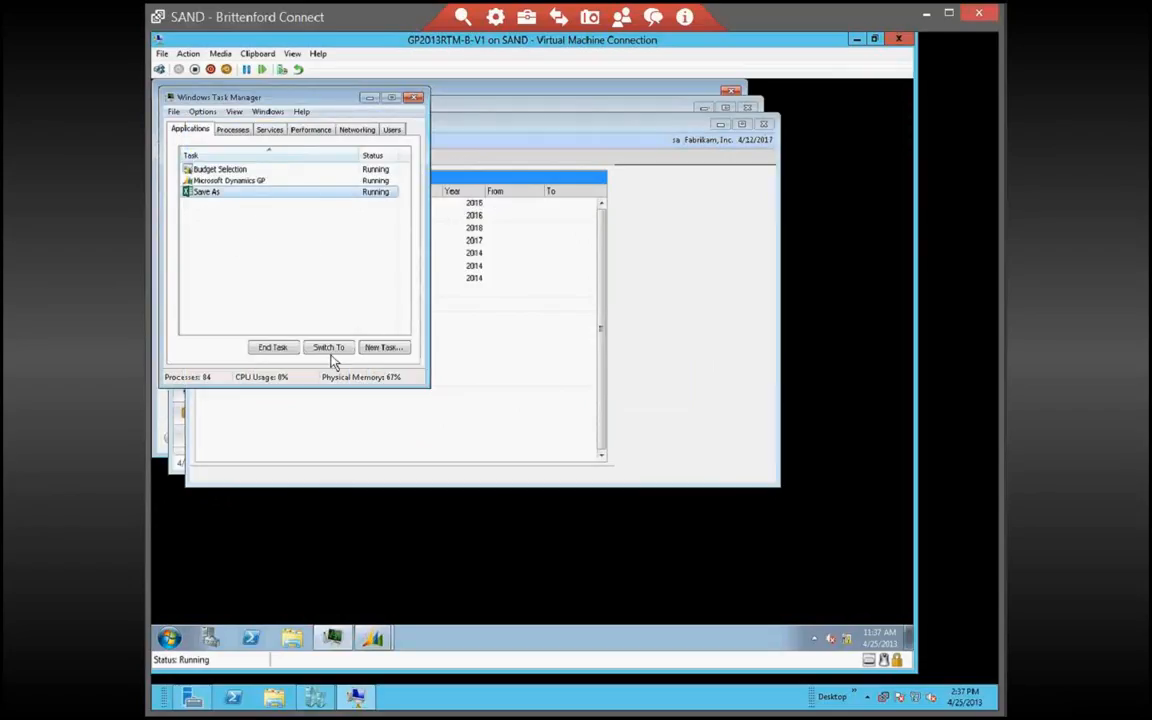
left_click(281, 349)
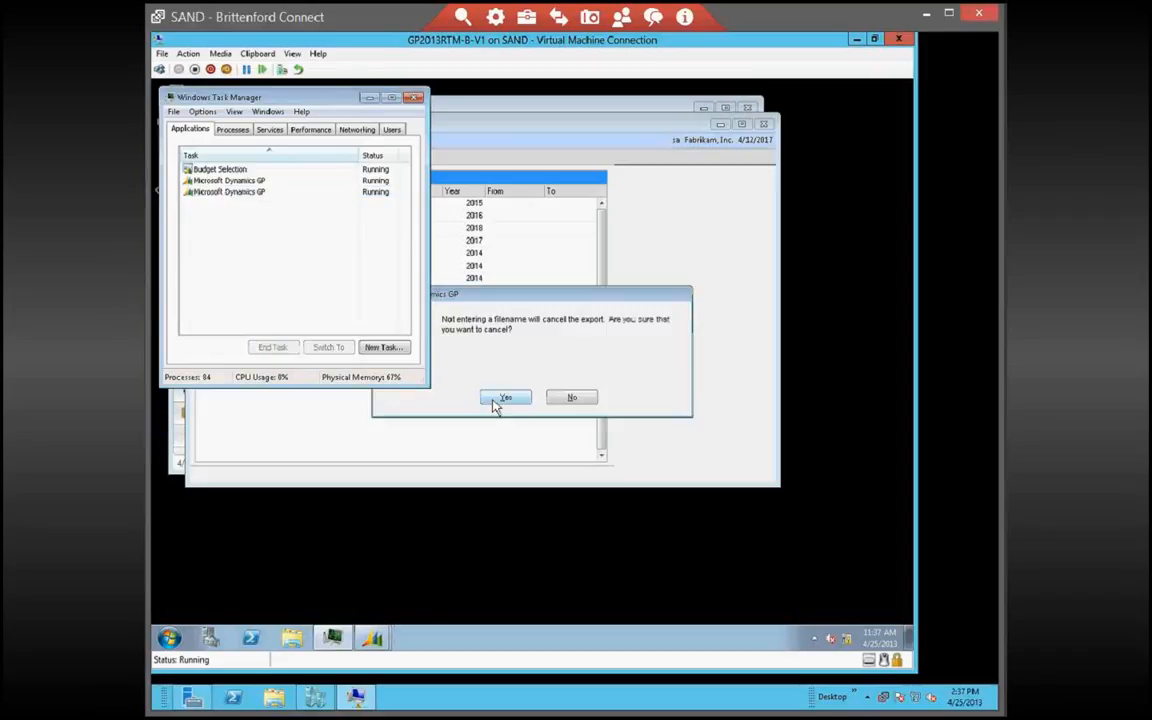
left_click(497, 402)
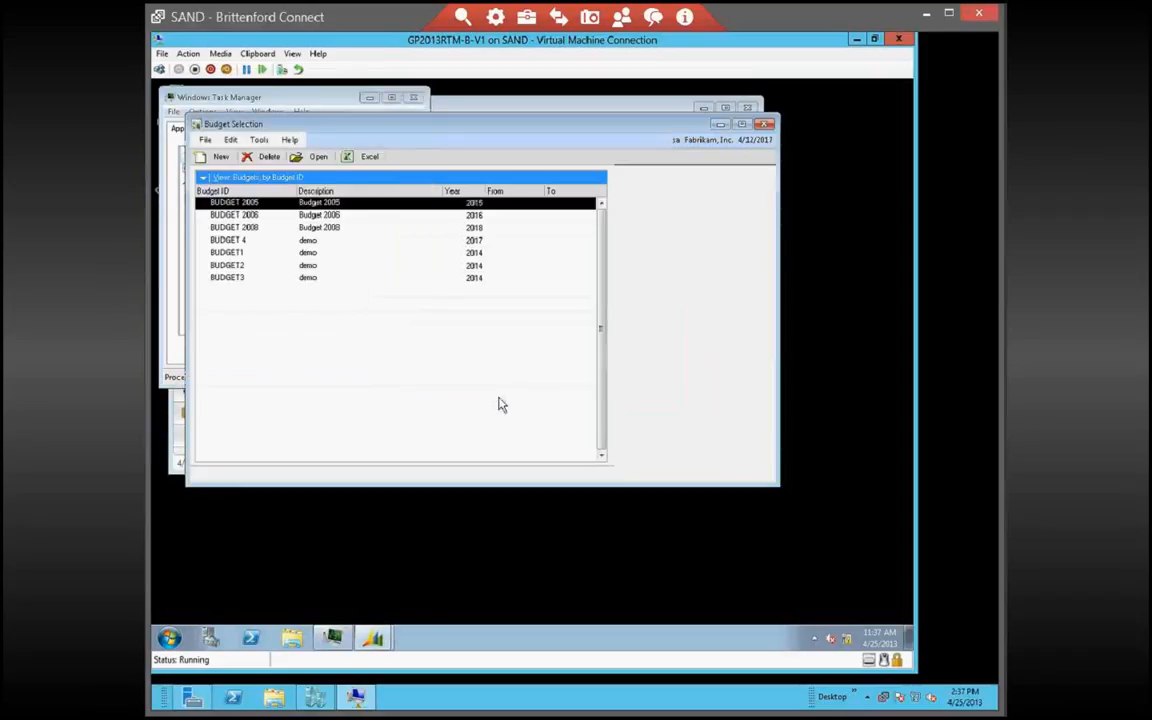
left_click(765, 124)
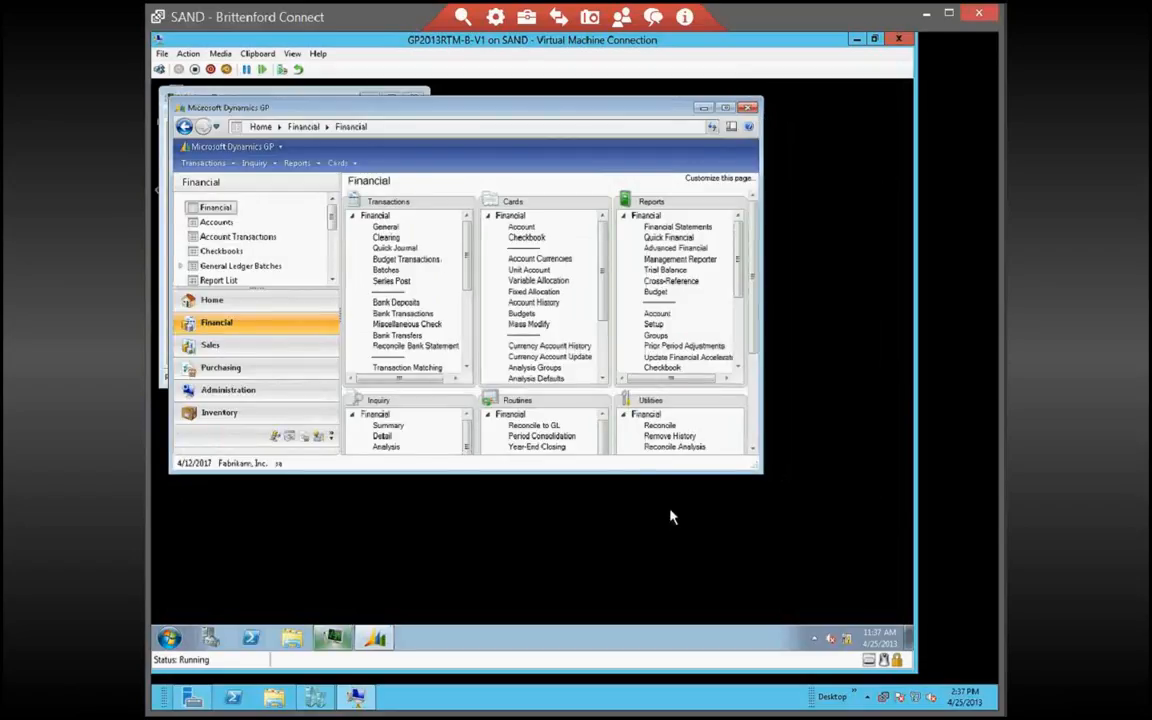
left_click(728, 107)
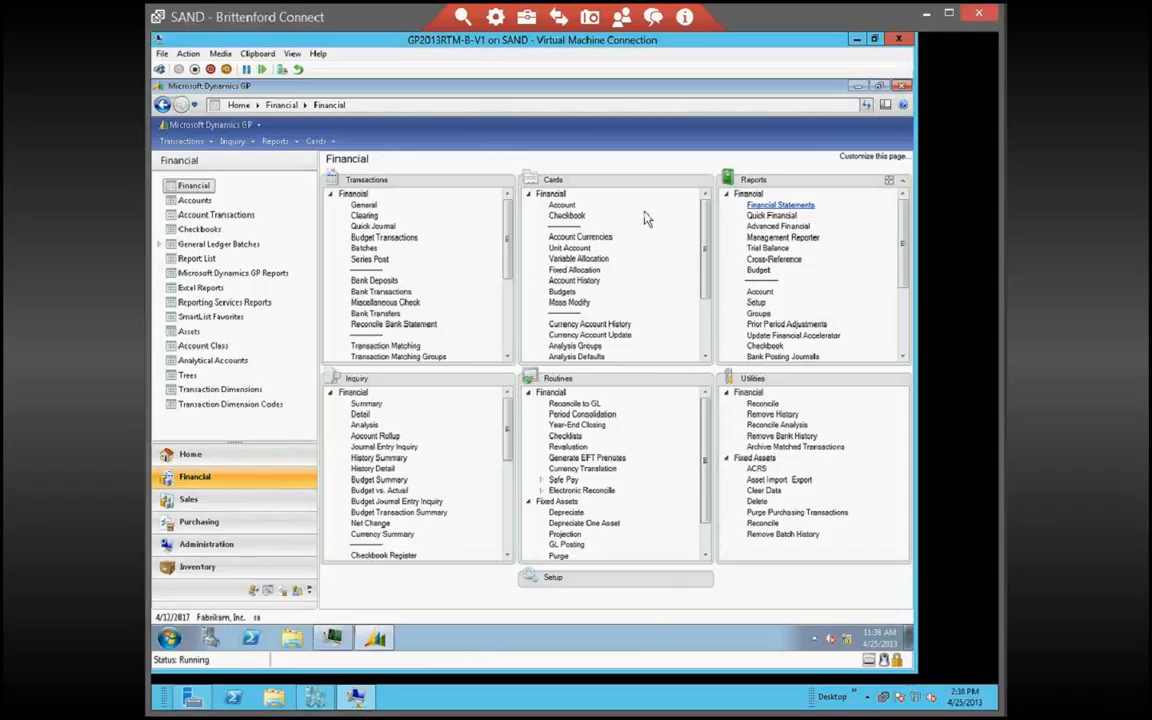
Open the budget list from the Financial cards and start the Budget Wizard for importing from Excel, continuing past its welcome page
left_click(562, 291)
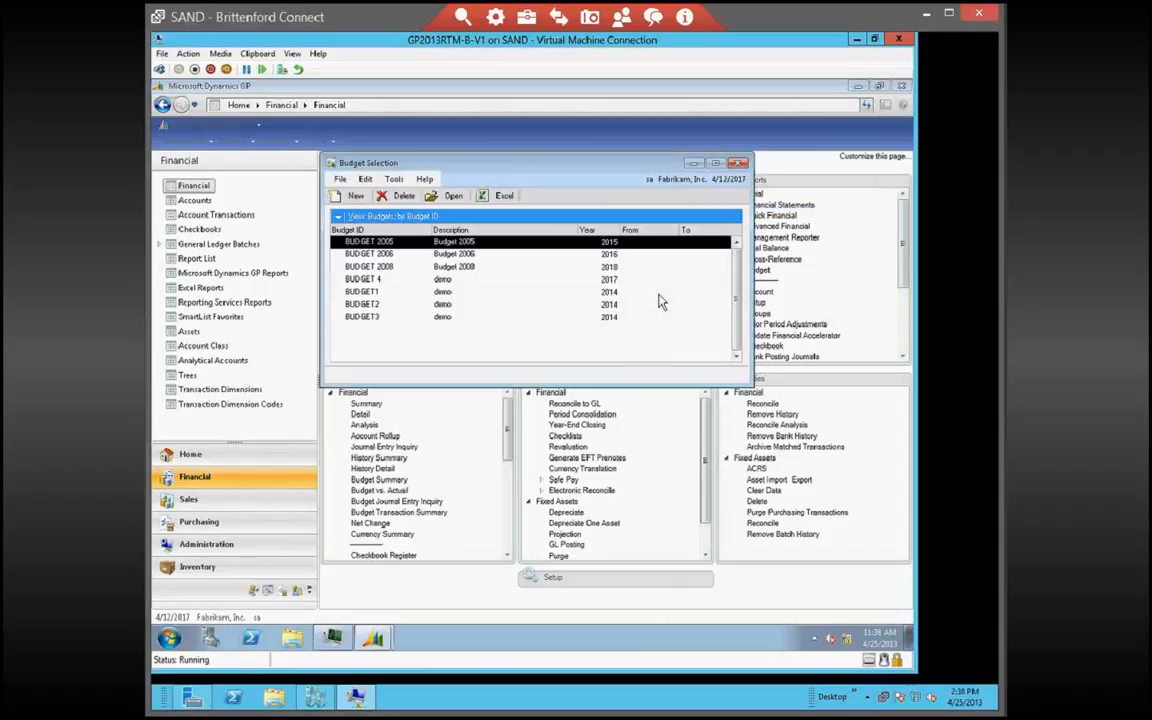
left_click(503, 197)
left_click(502, 199)
left_click(510, 231)
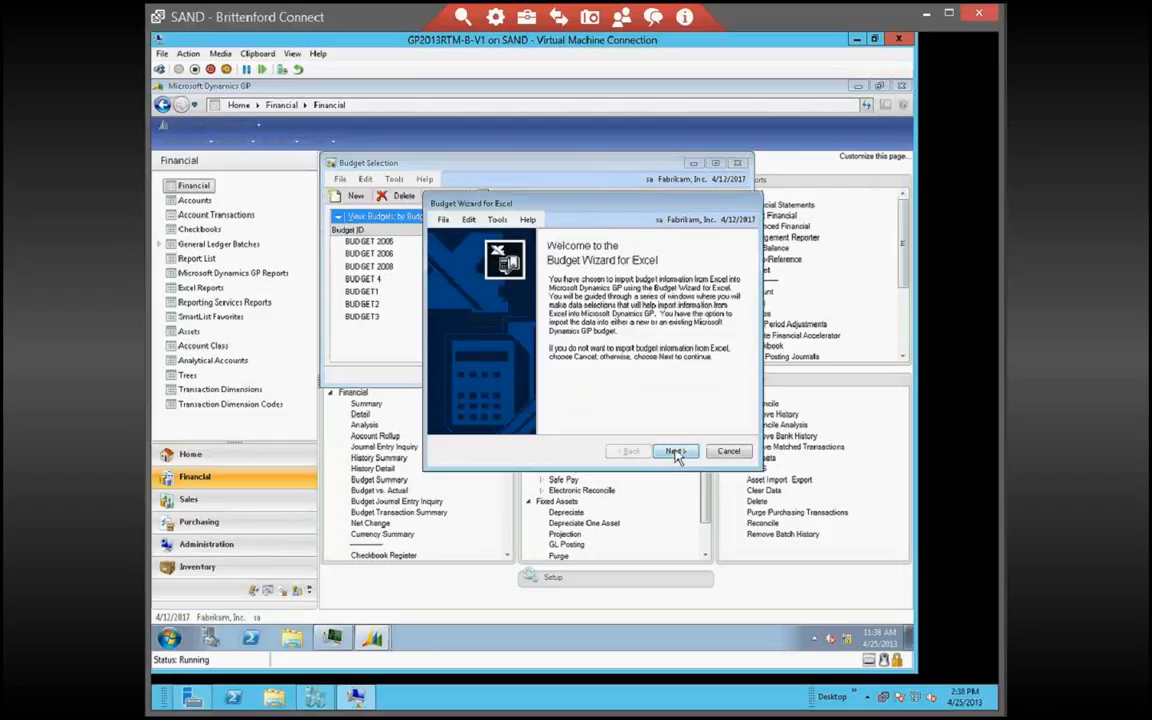
left_click(674, 451)
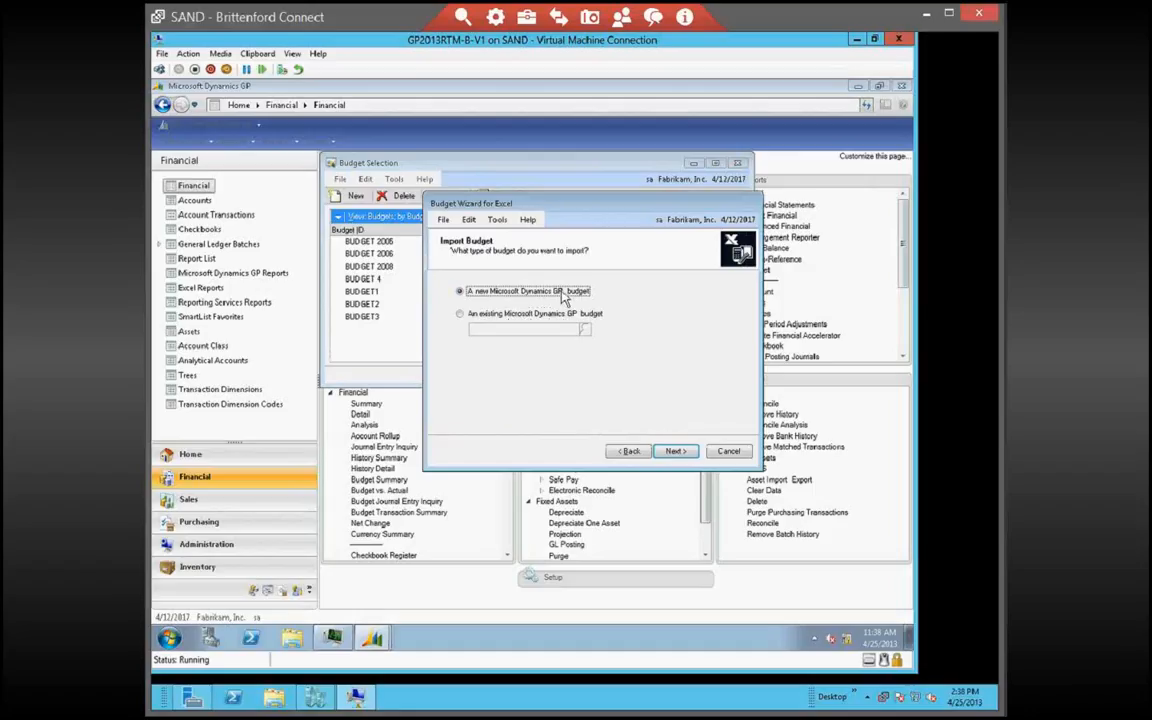
View the existing budgets available for import, and choose to import a new Microsoft Dynamics GP budget instead
left_click(474, 316)
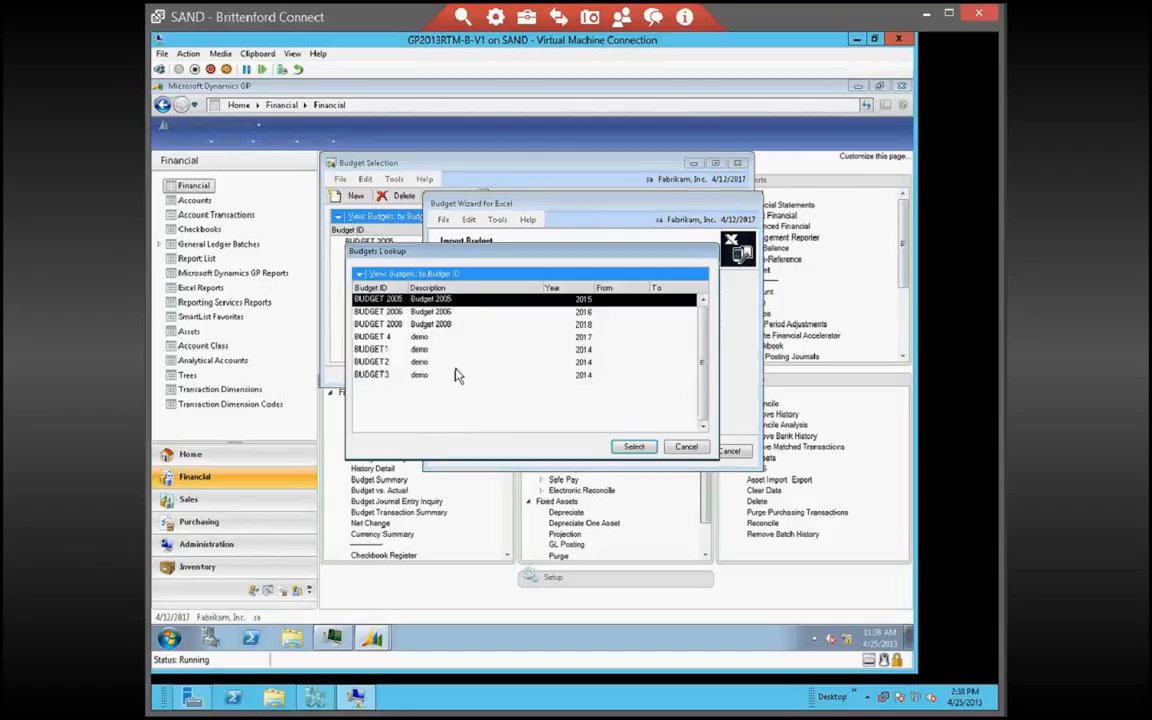
left_click(686, 449)
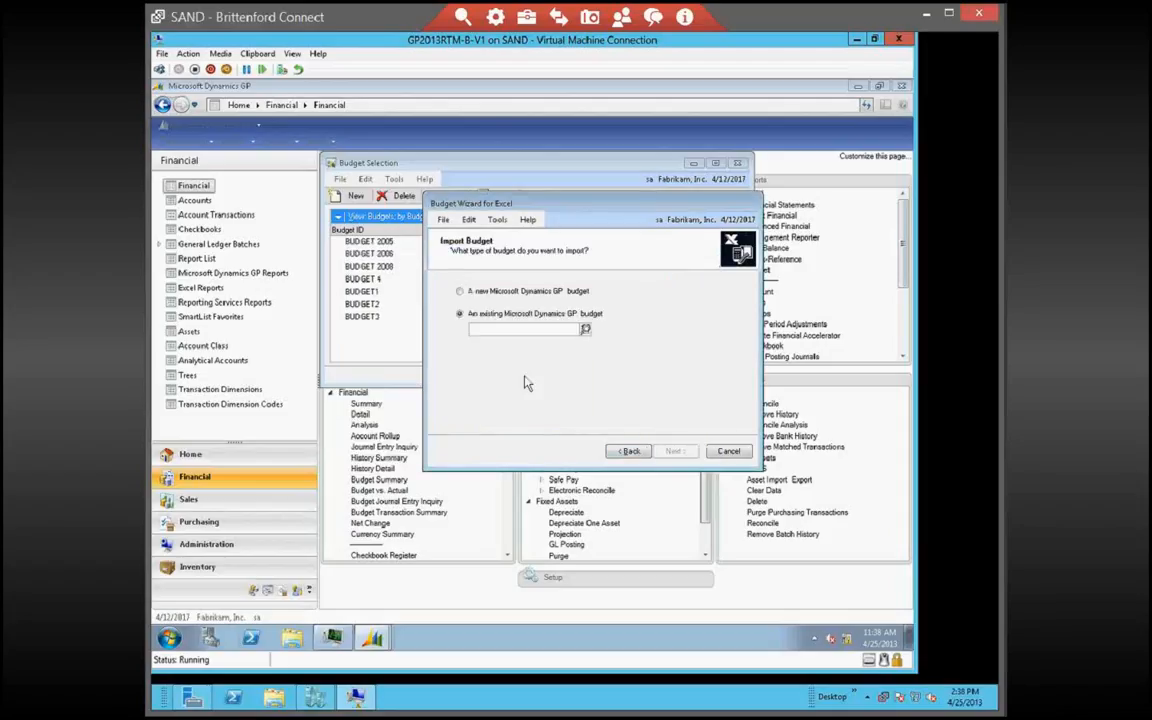
left_click(482, 292)
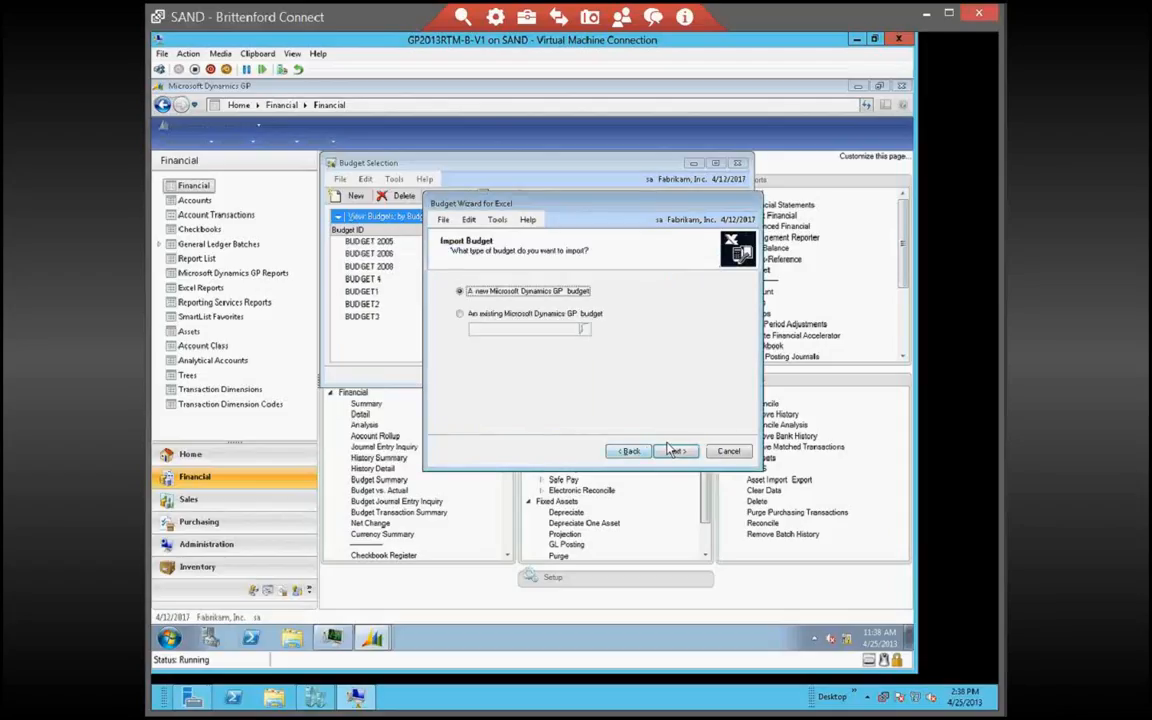
left_click(675, 454)
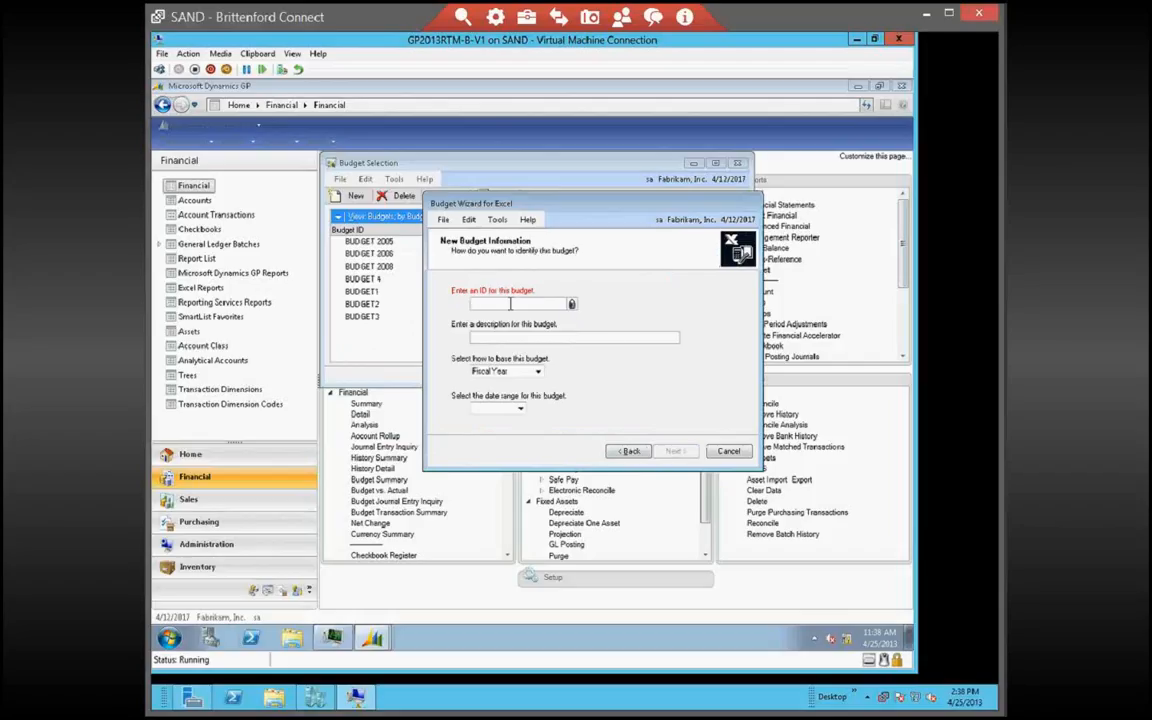
Enter 2017 BUDGET as the new budget's ID, and exit the Budget Wizard without importing
type("2017 BUDGET")
key("Tab")
left_click(729, 452)
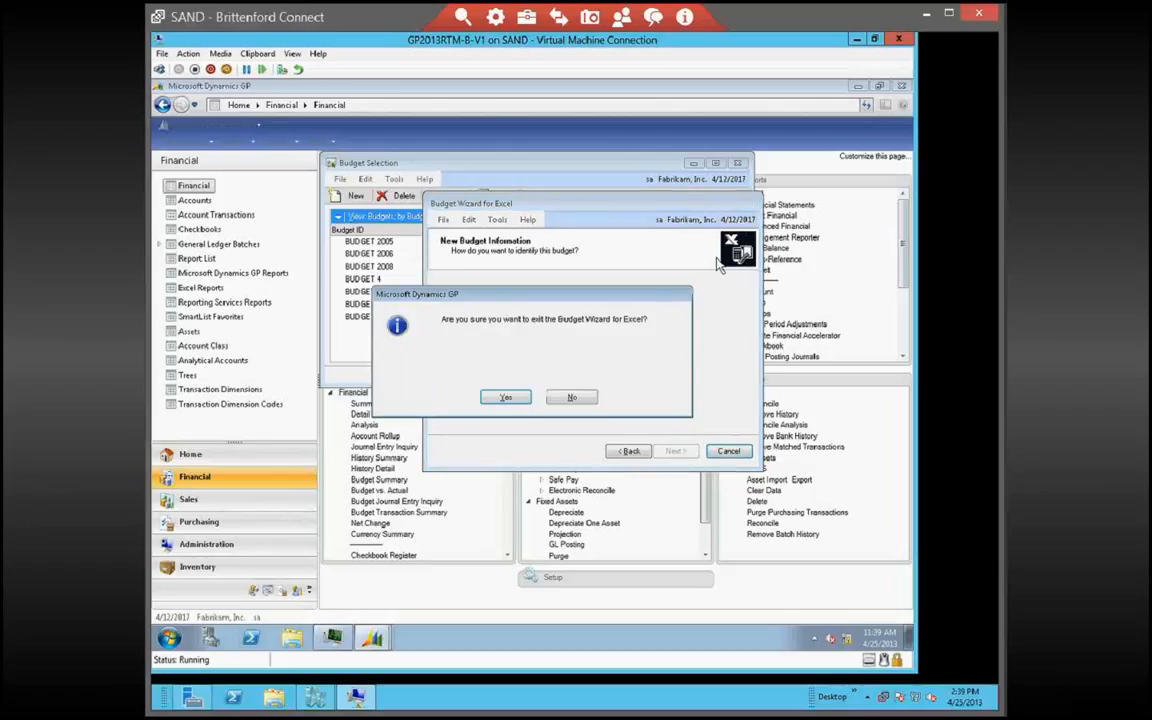
left_click(505, 397)
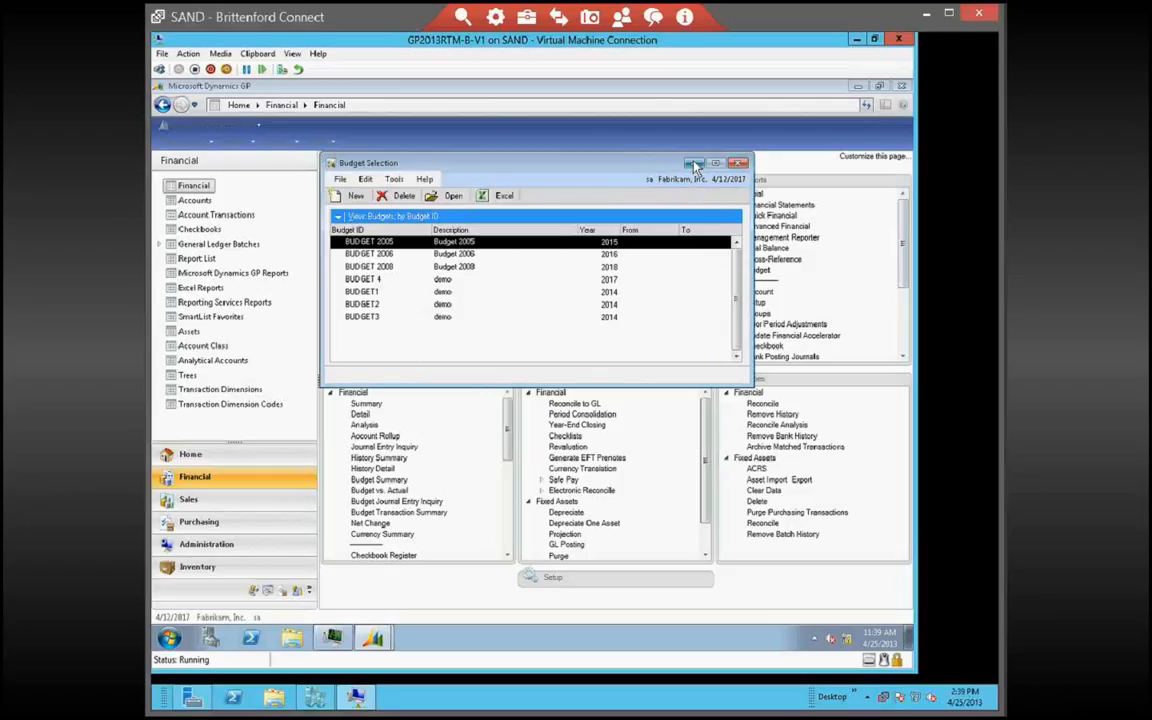
Minimize the Budget Selection window, restore it, and close it
left_click(738, 162)
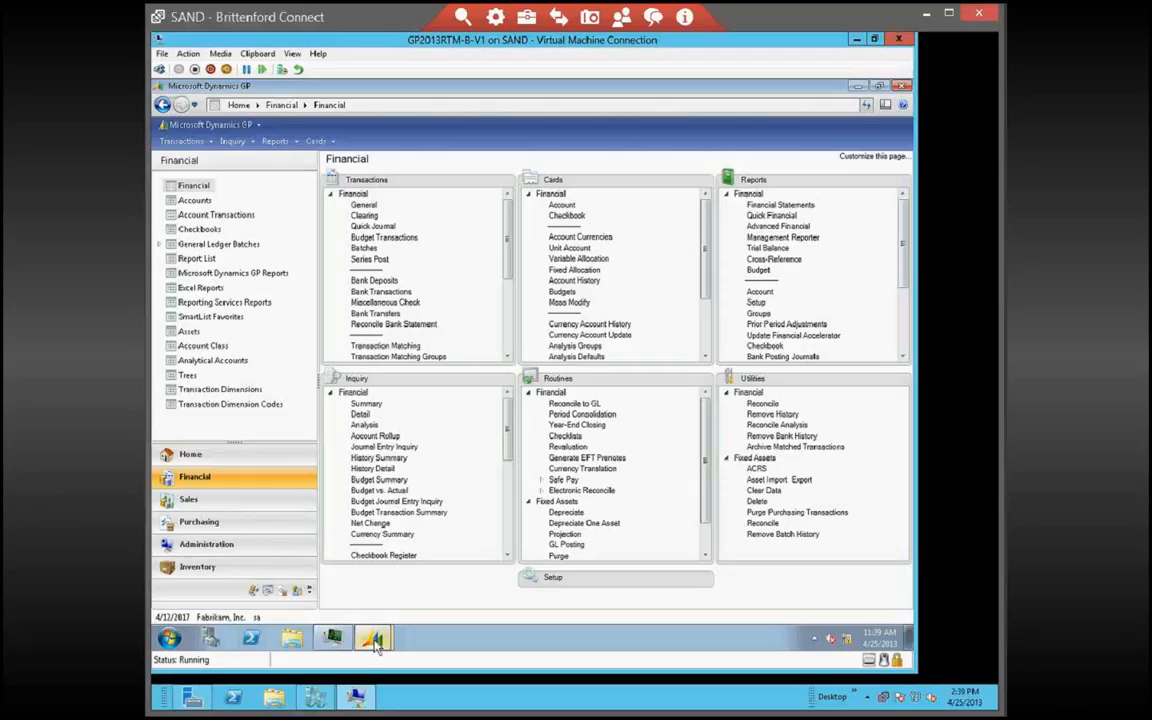
mouse_move(375, 643)
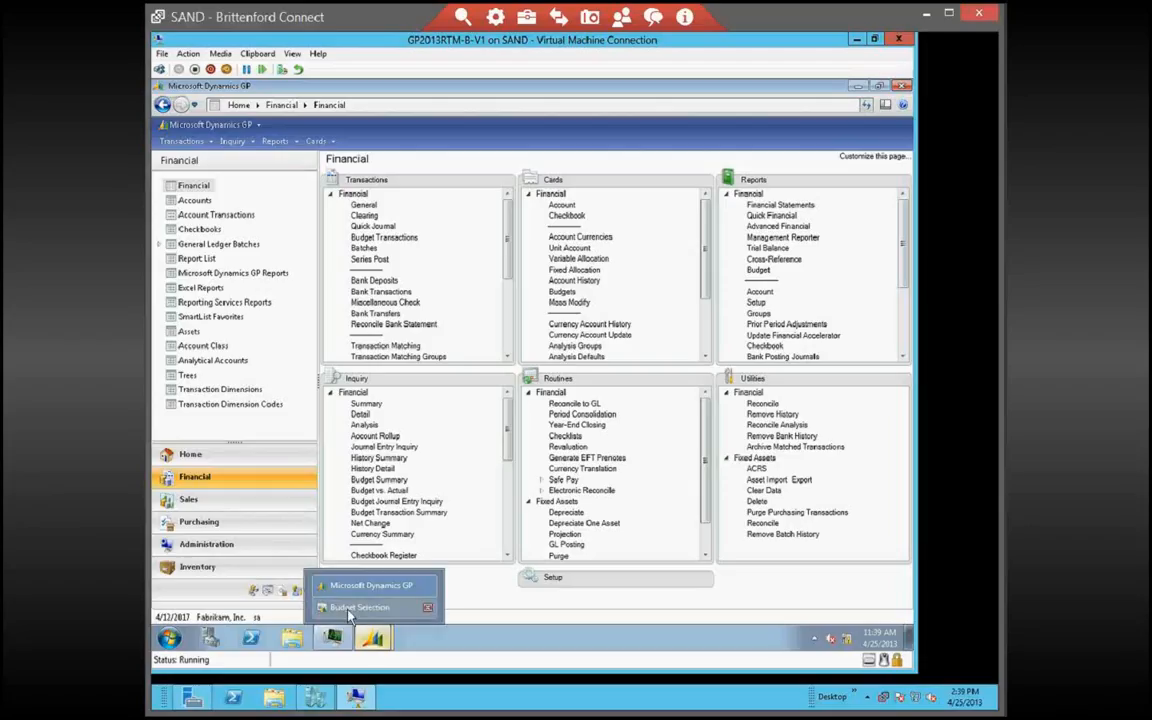
left_click(351, 608)
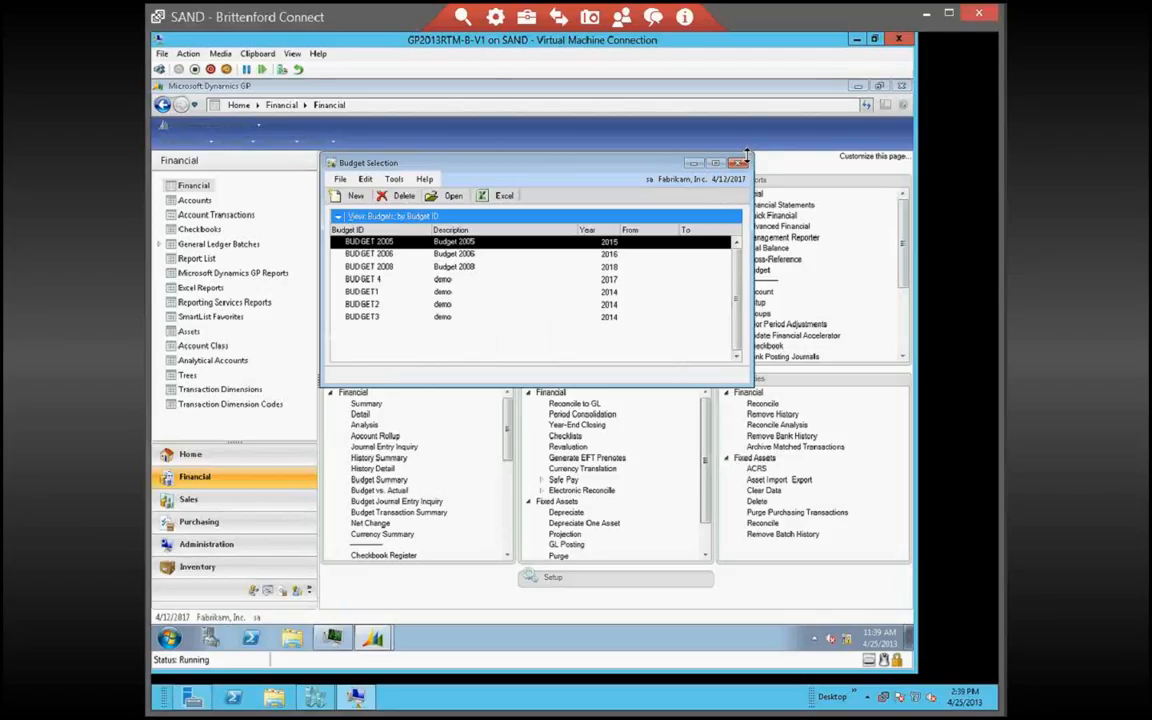
left_click(740, 161)
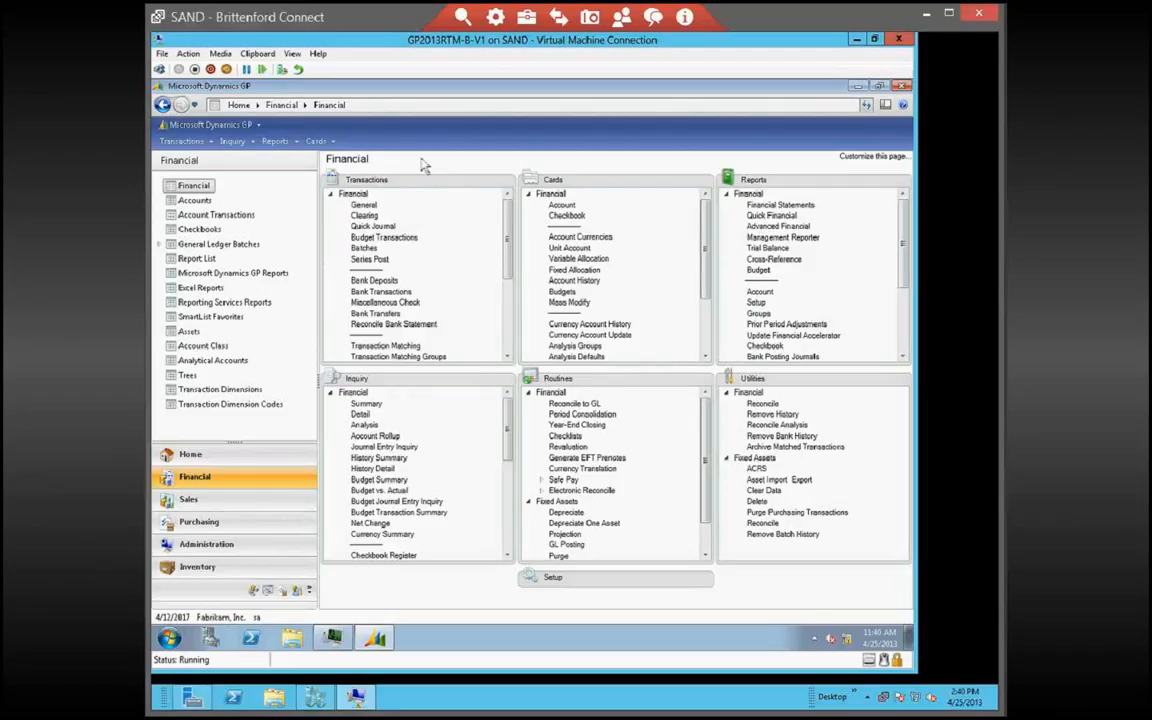
Open the company's Fiscal Periods Setup window and maximize it
left_click(190, 124)
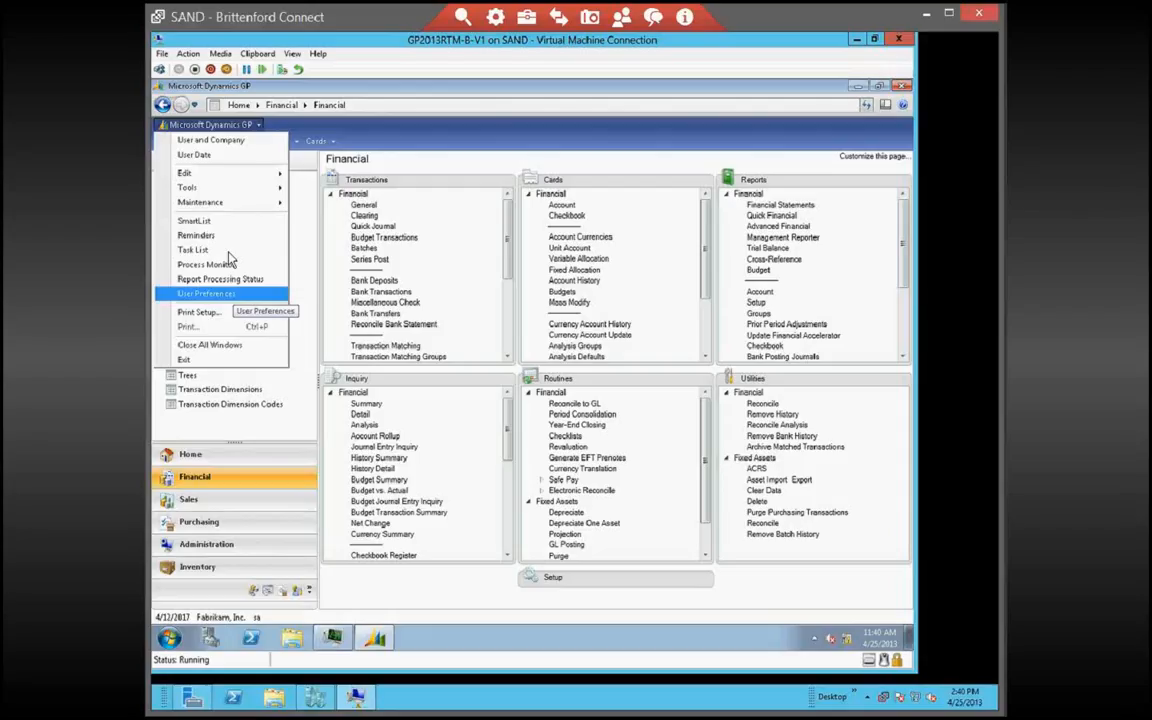
mouse_move(200, 188)
mouse_move(330, 189)
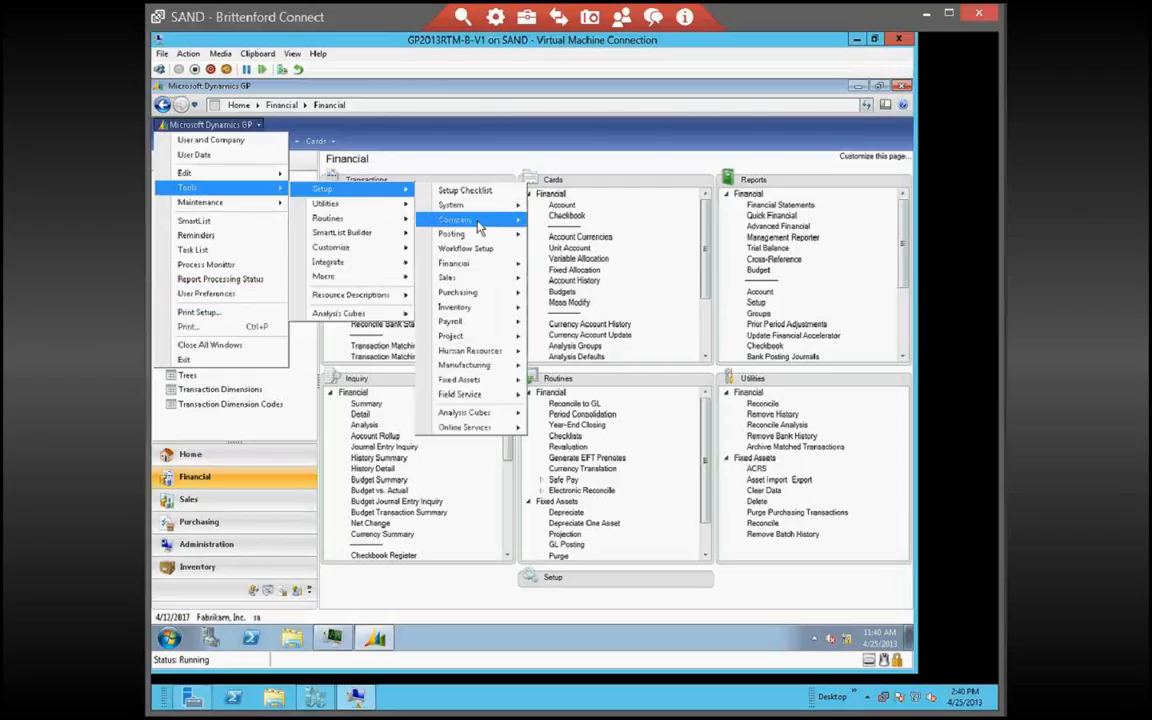
mouse_move(480, 222)
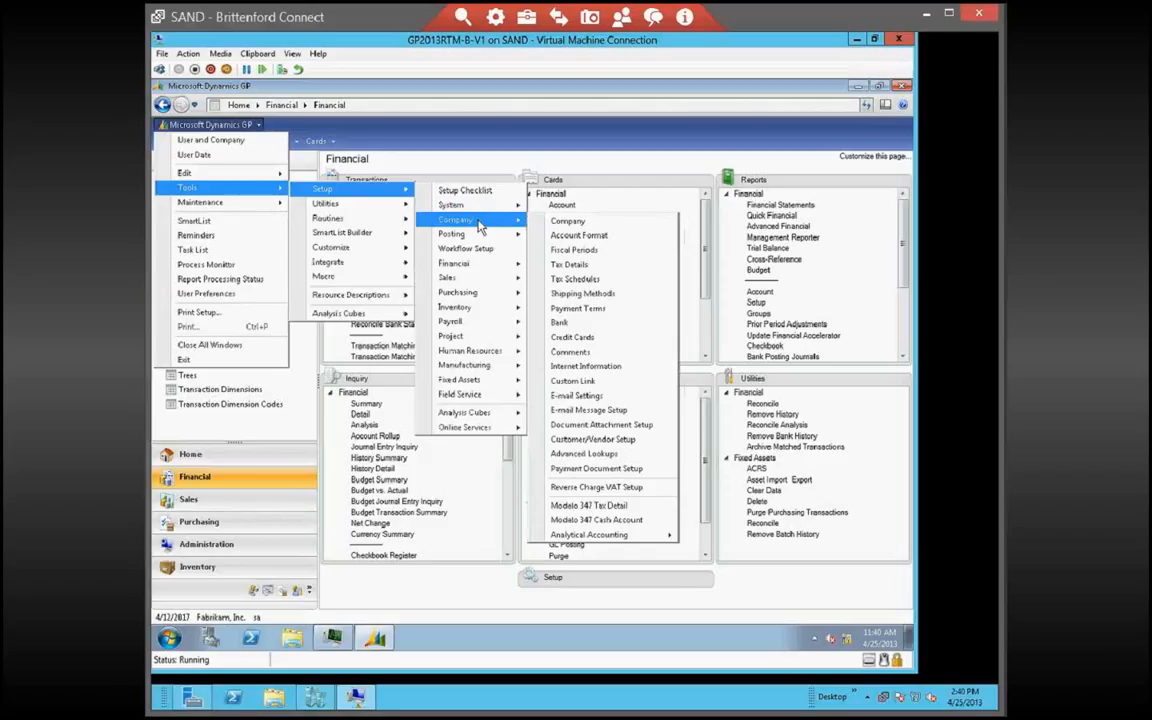
left_click(569, 252)
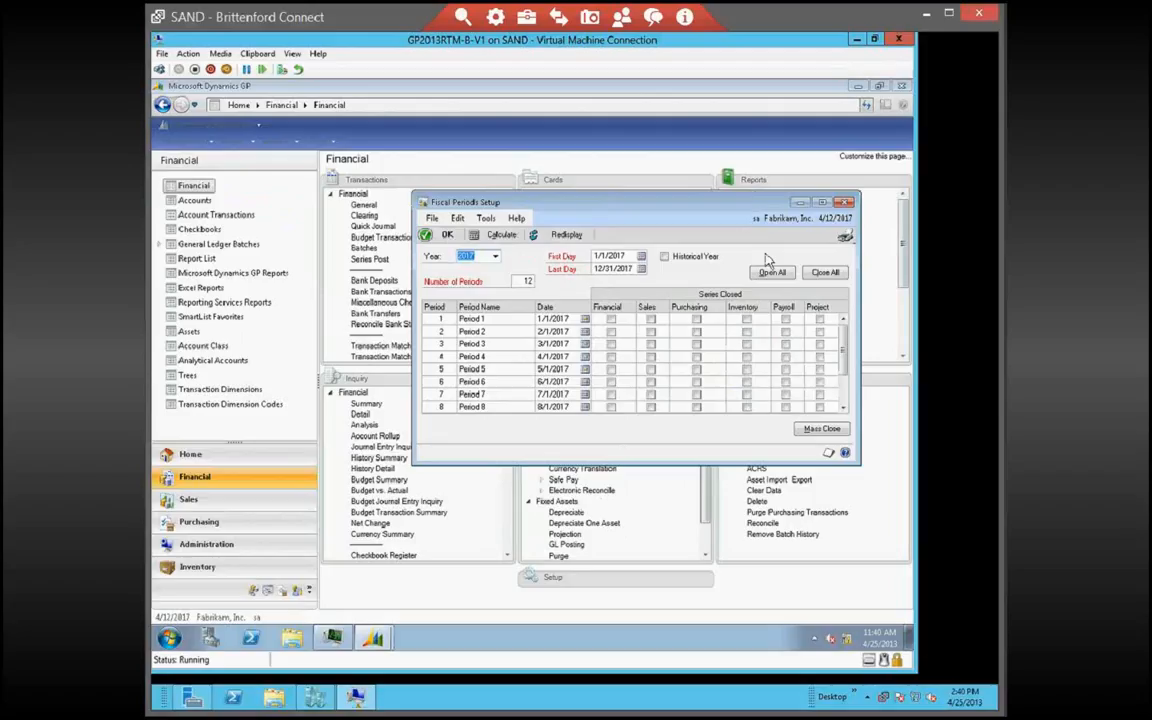
double_click(570, 202)
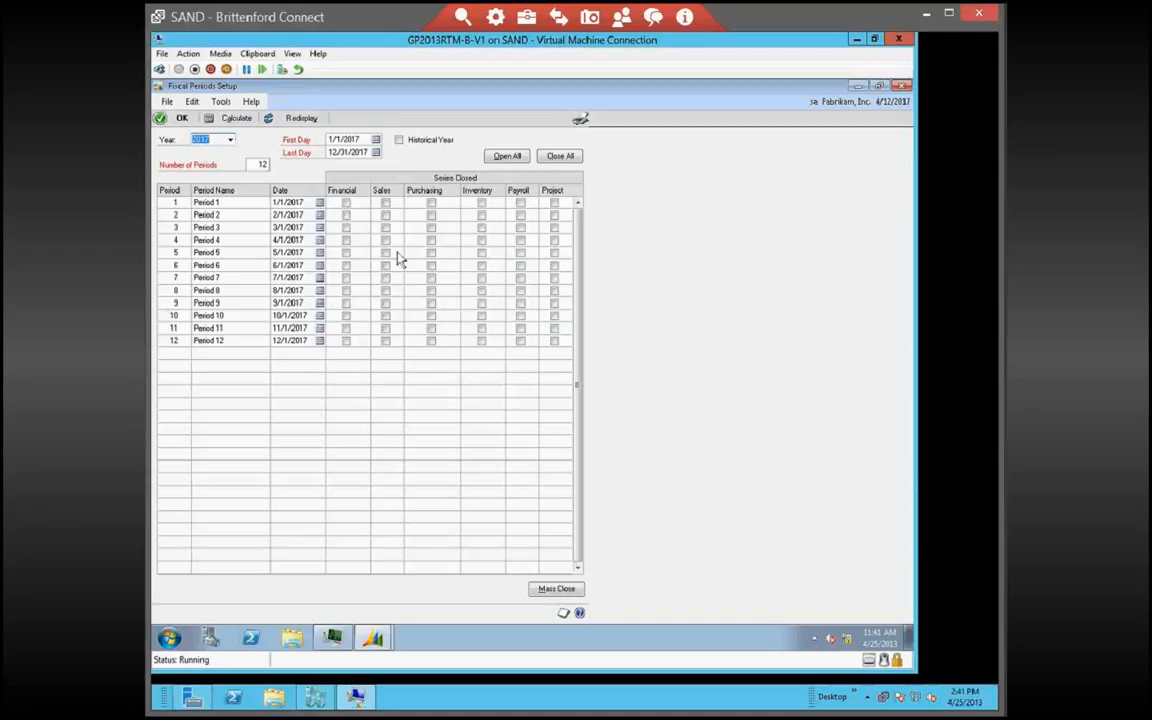
Review the fiscal periods of several years, including 2014, 2012 and 2010
left_click(198, 139)
left_click(197, 167)
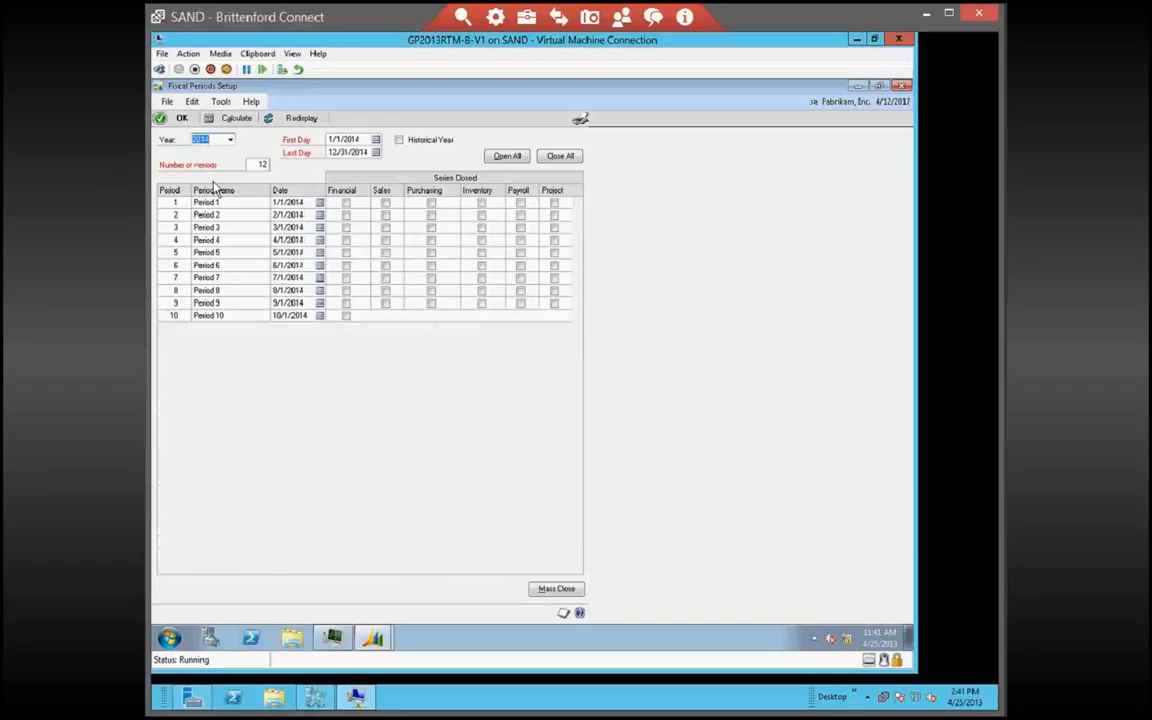
left_click(203, 139)
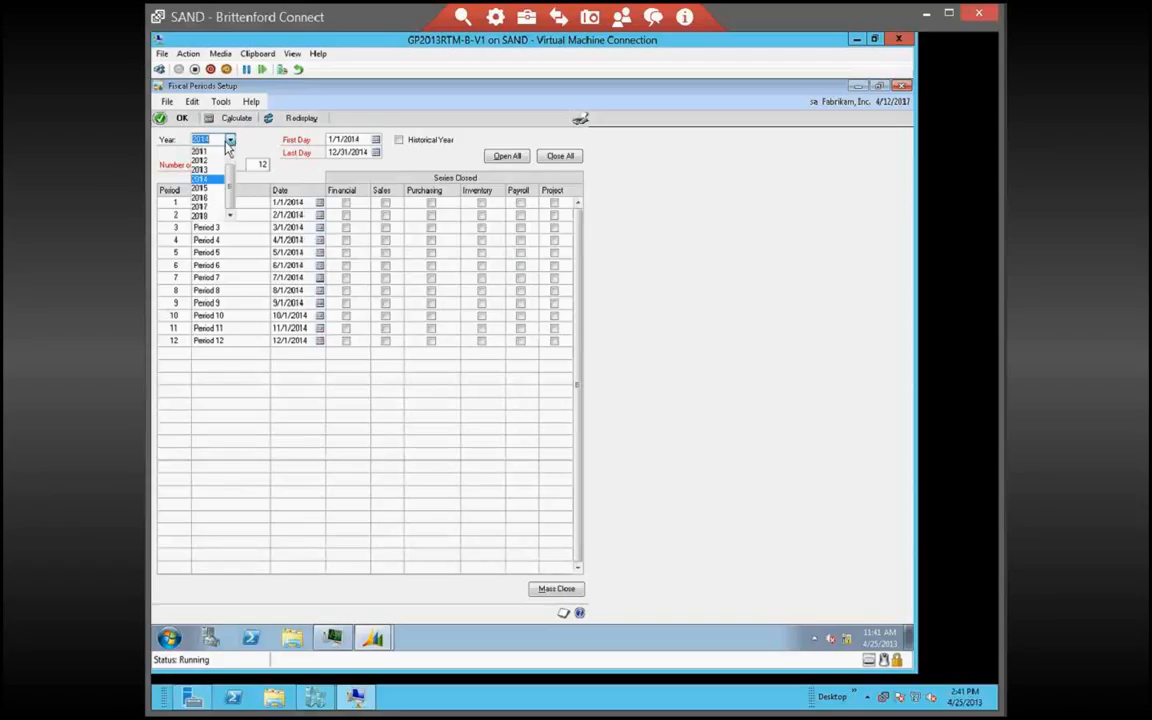
left_click(199, 160)
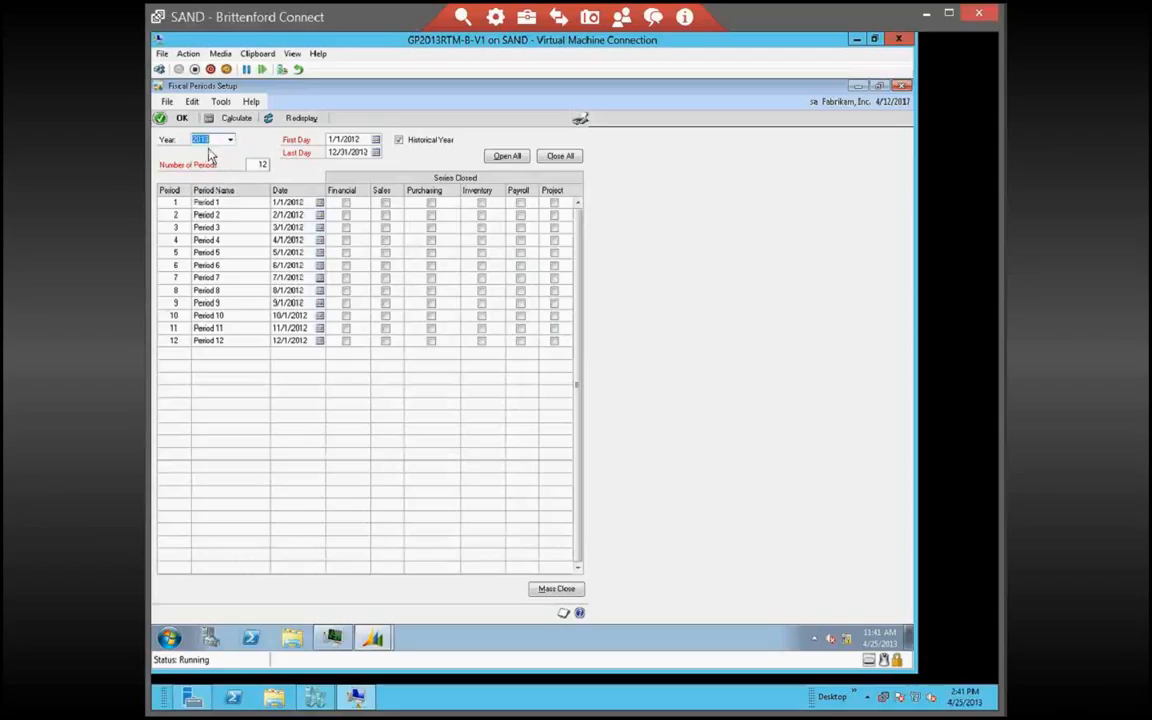
left_click(205, 139)
left_click(199, 151)
left_click(230, 140)
left_click(206, 151)
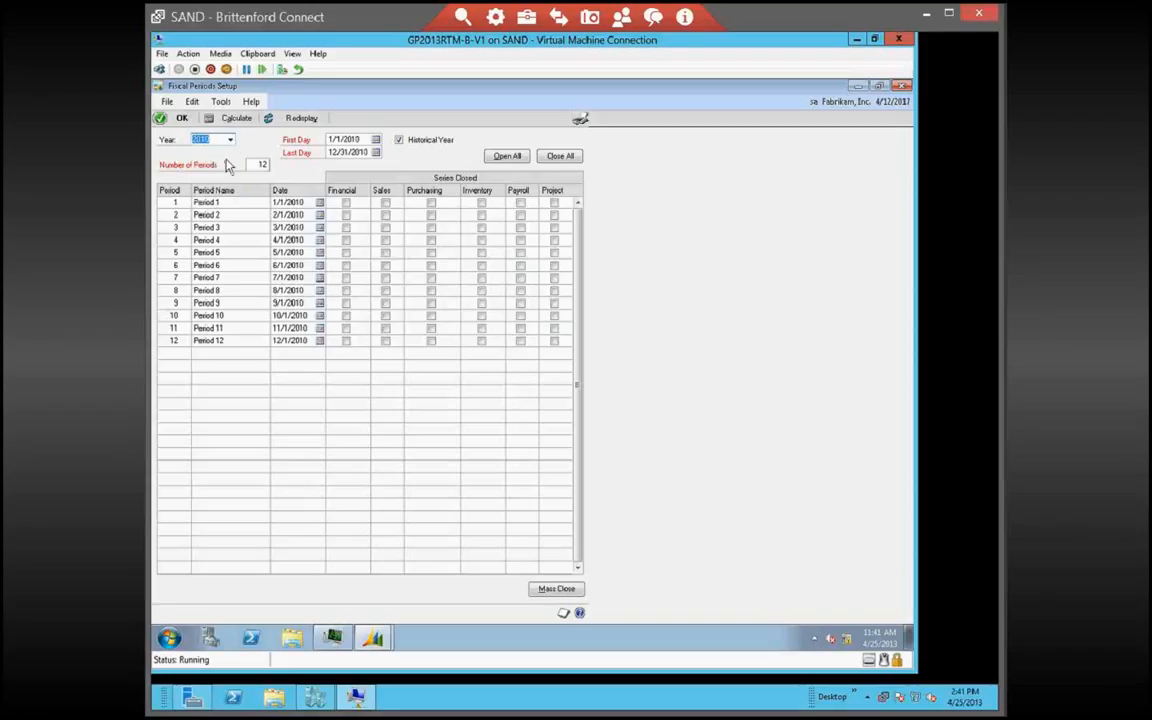
Close all periods for every series in fiscal years 2014 and 2015
left_click(230, 142)
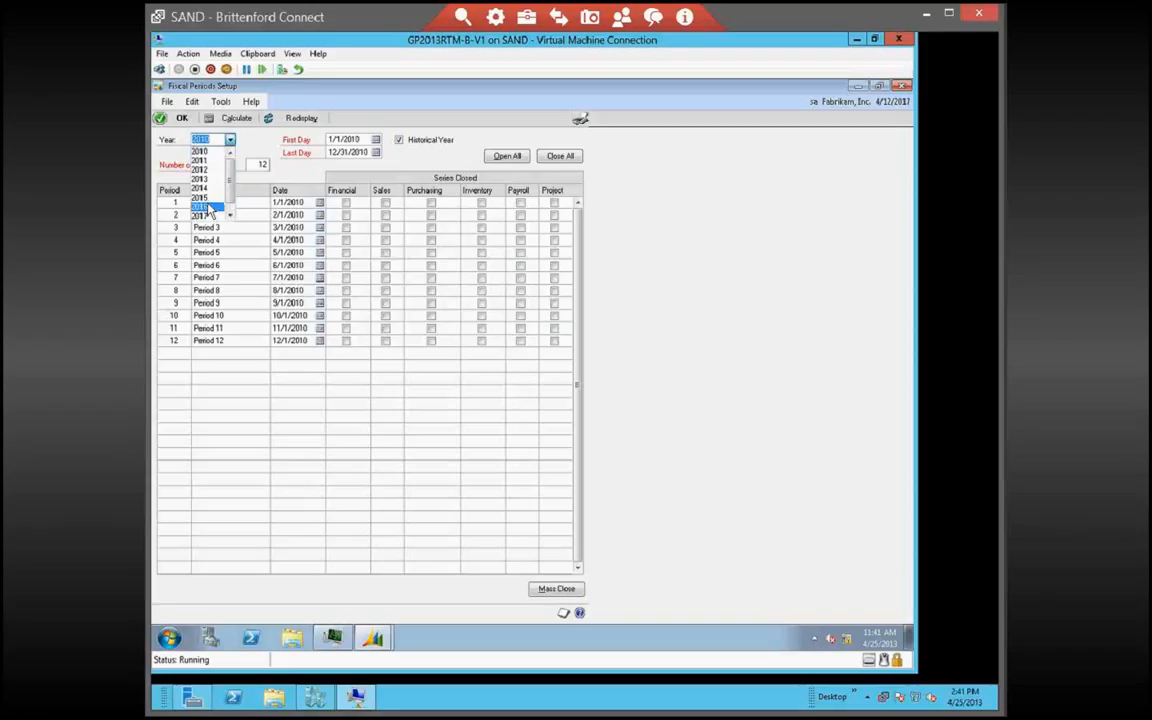
left_click(204, 207)
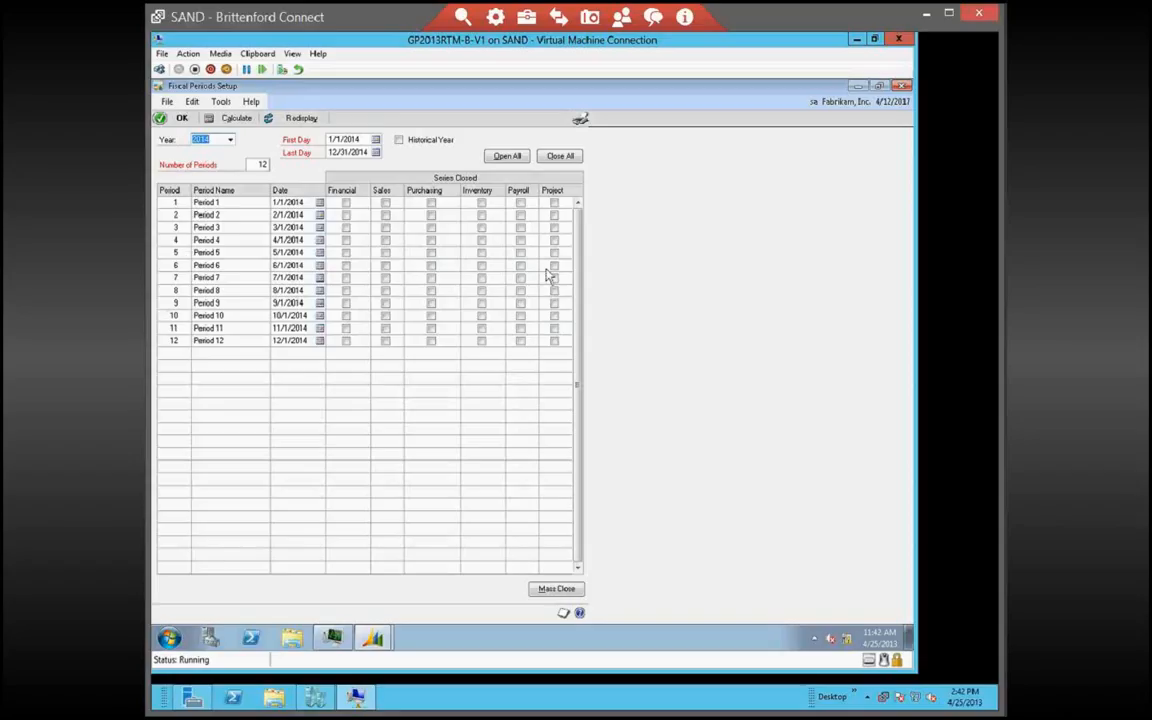
left_click(560, 156)
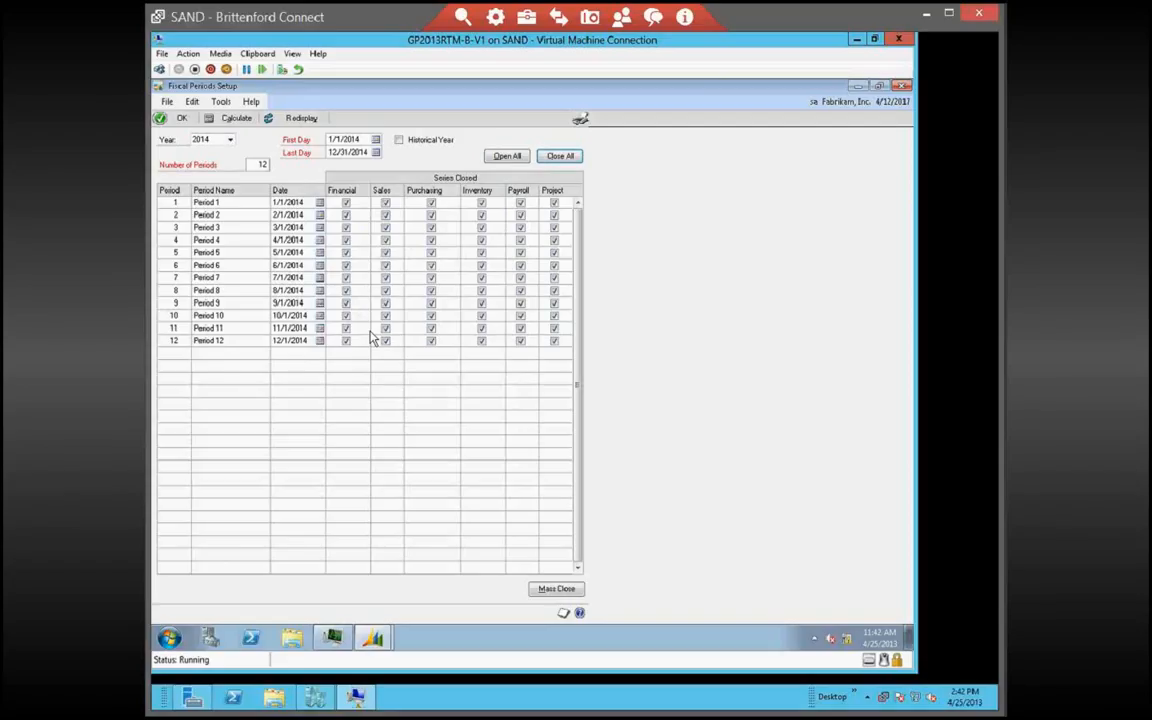
left_click(229, 139)
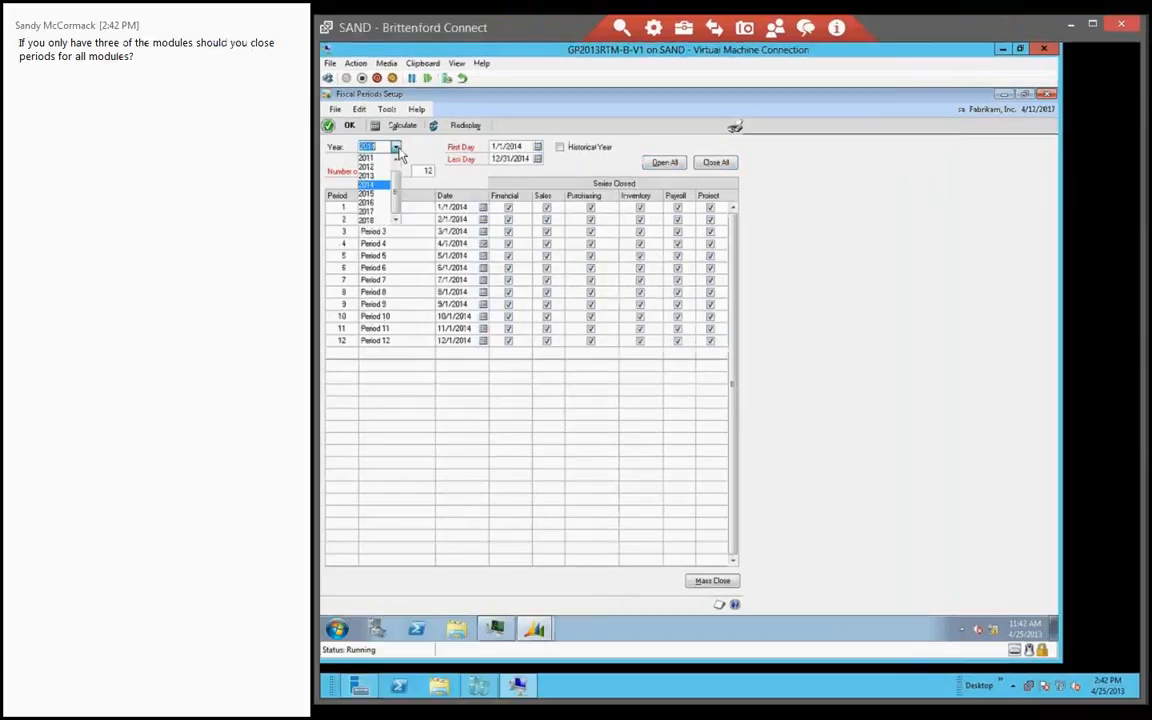
left_click(367, 193)
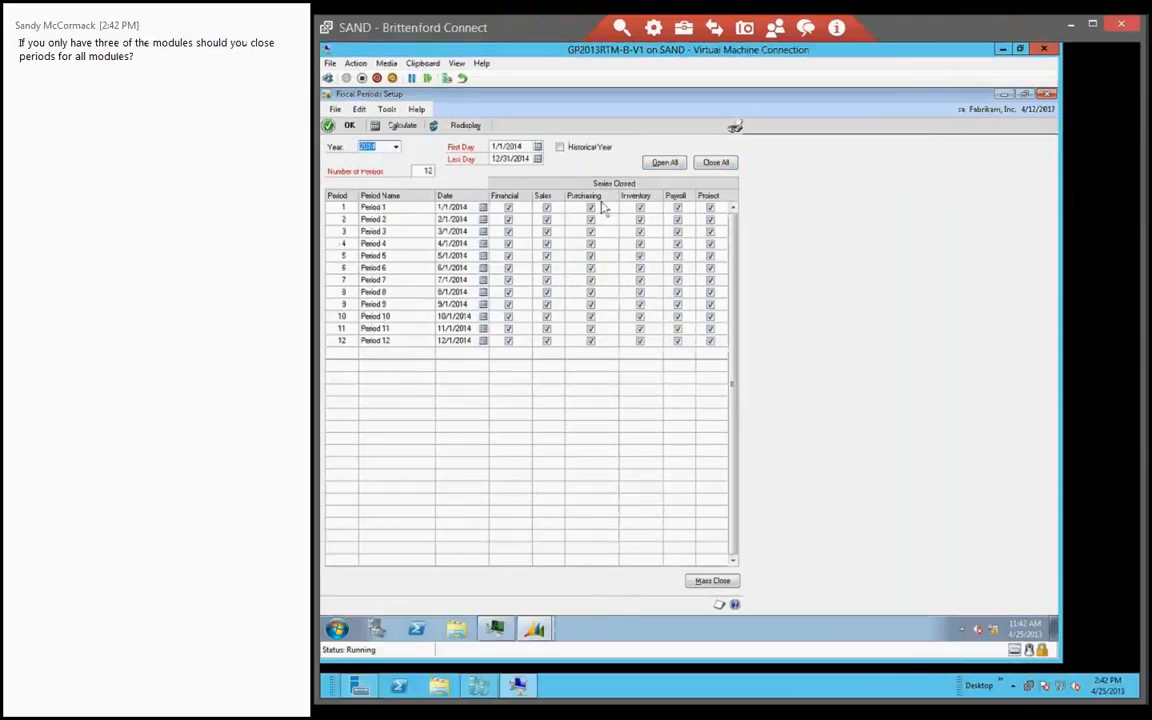
left_click(718, 163)
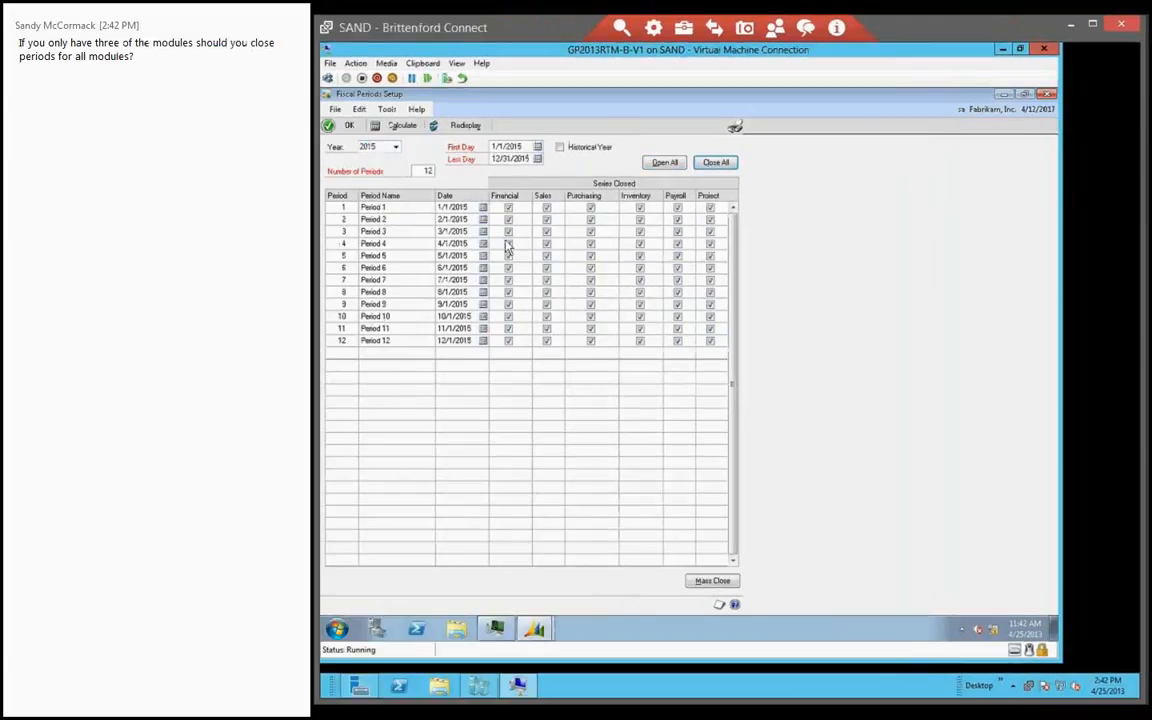
Close all 2016 periods for every series, and reopen Period 12 for the Financial series only
left_click(396, 147)
left_click(370, 214)
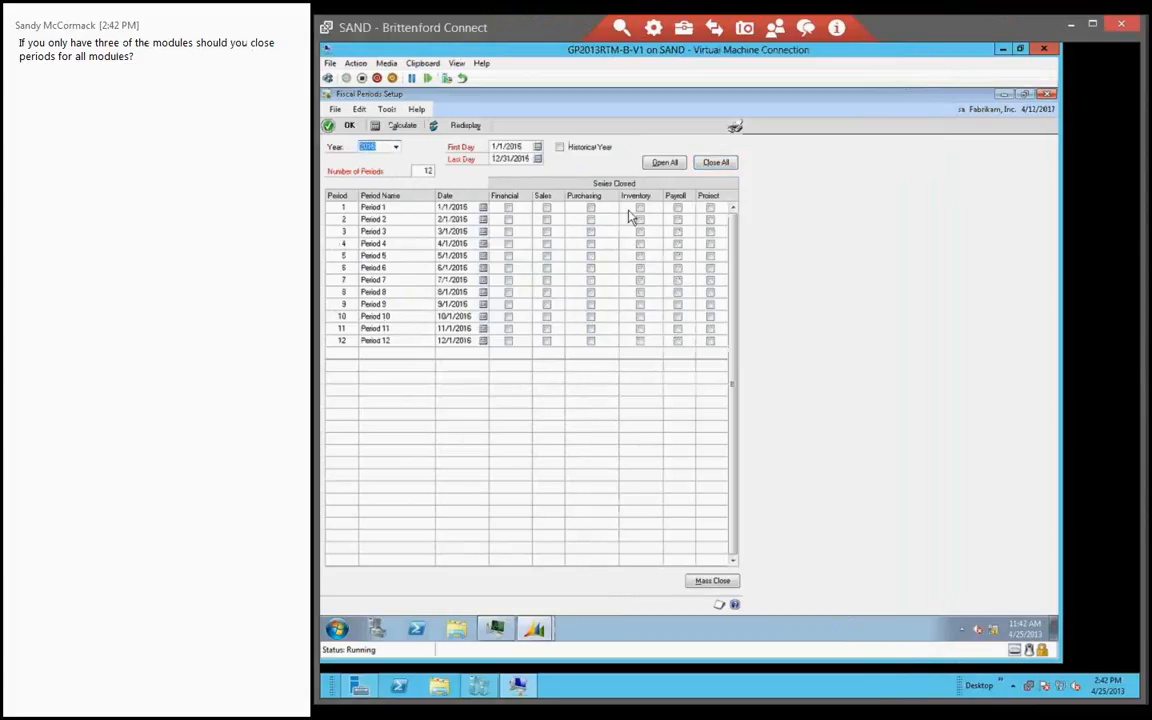
left_click(720, 163)
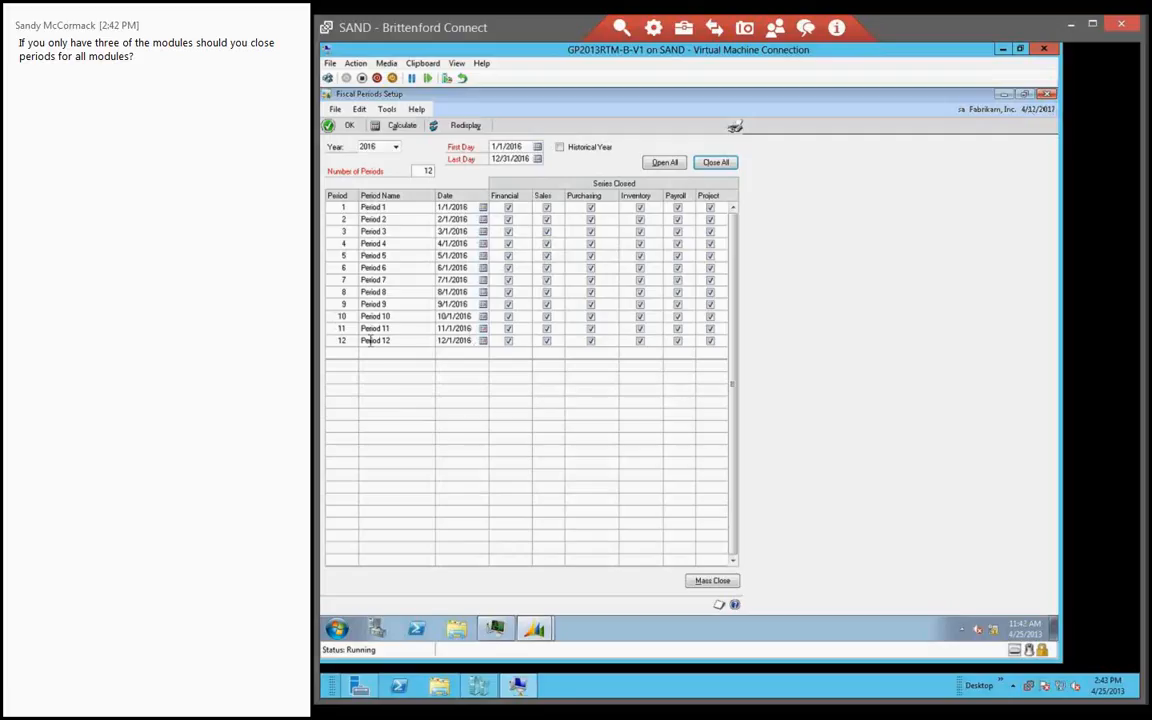
left_click(508, 341)
Close all periods for every series in fiscal year 2018
left_click(395, 147)
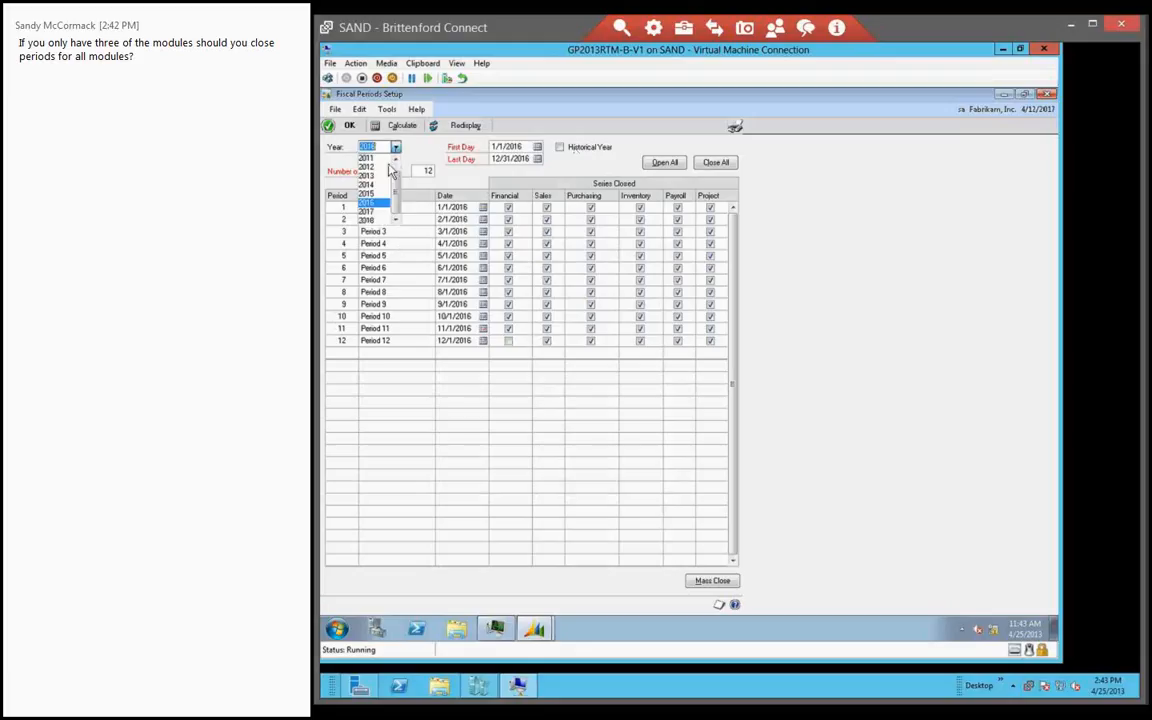
left_click(345, 205)
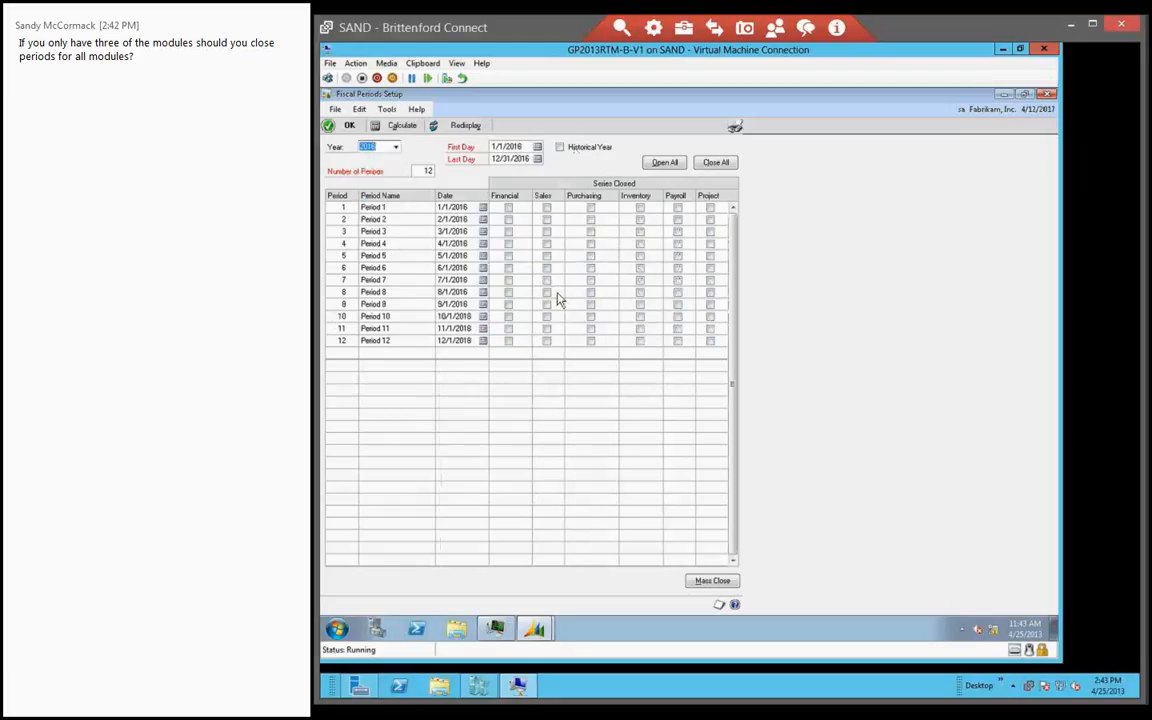
left_click(718, 164)
Return to fiscal year 2016 and close Period 12 for the Financial series
left_click(396, 147)
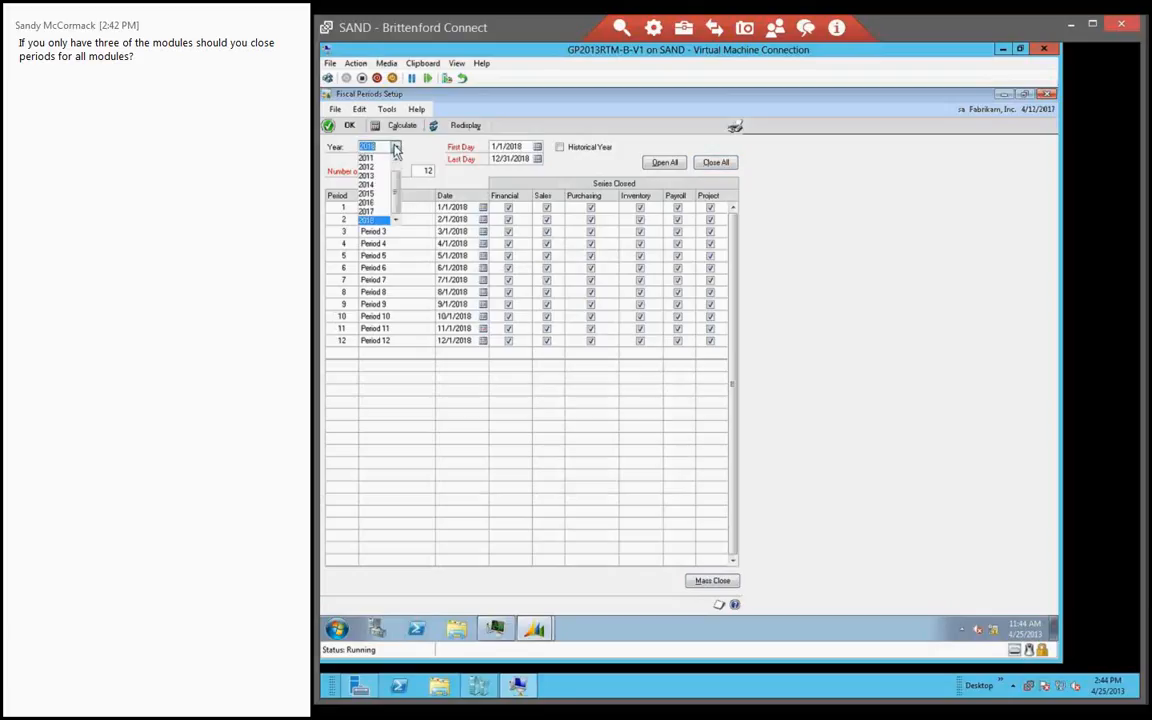
left_click(371, 204)
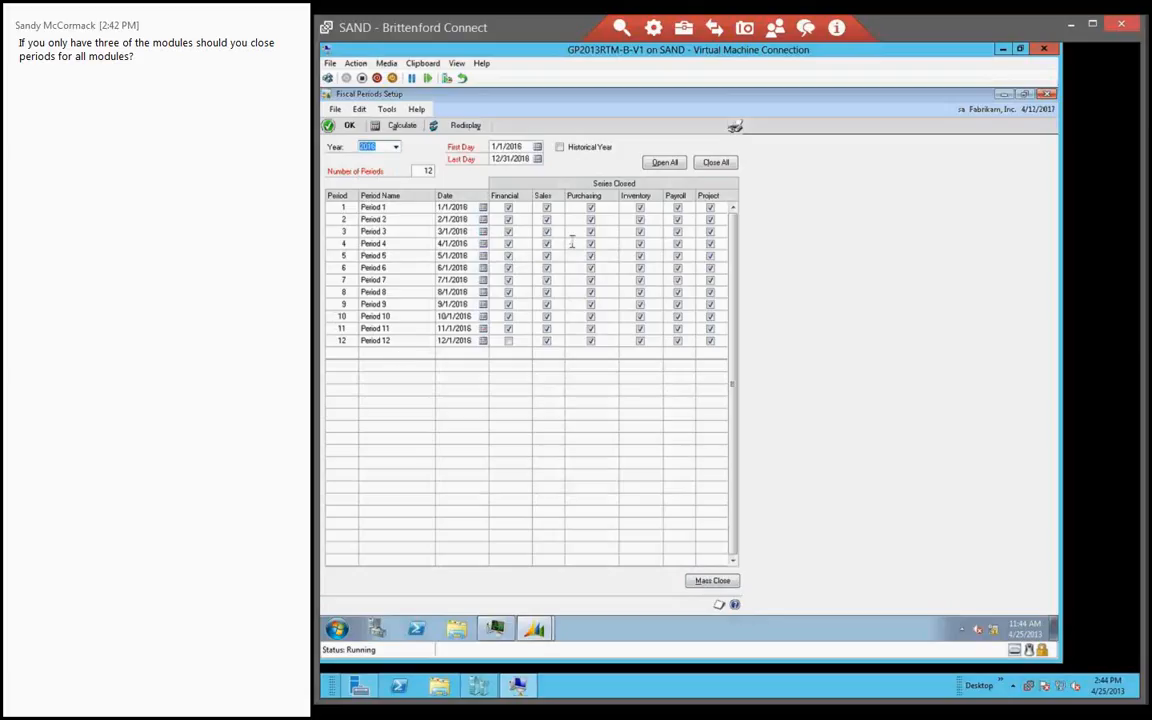
left_click(508, 341)
Display the 2015 fiscal periods and open their Mass Close window to examine the listed transaction origins
left_click(396, 147)
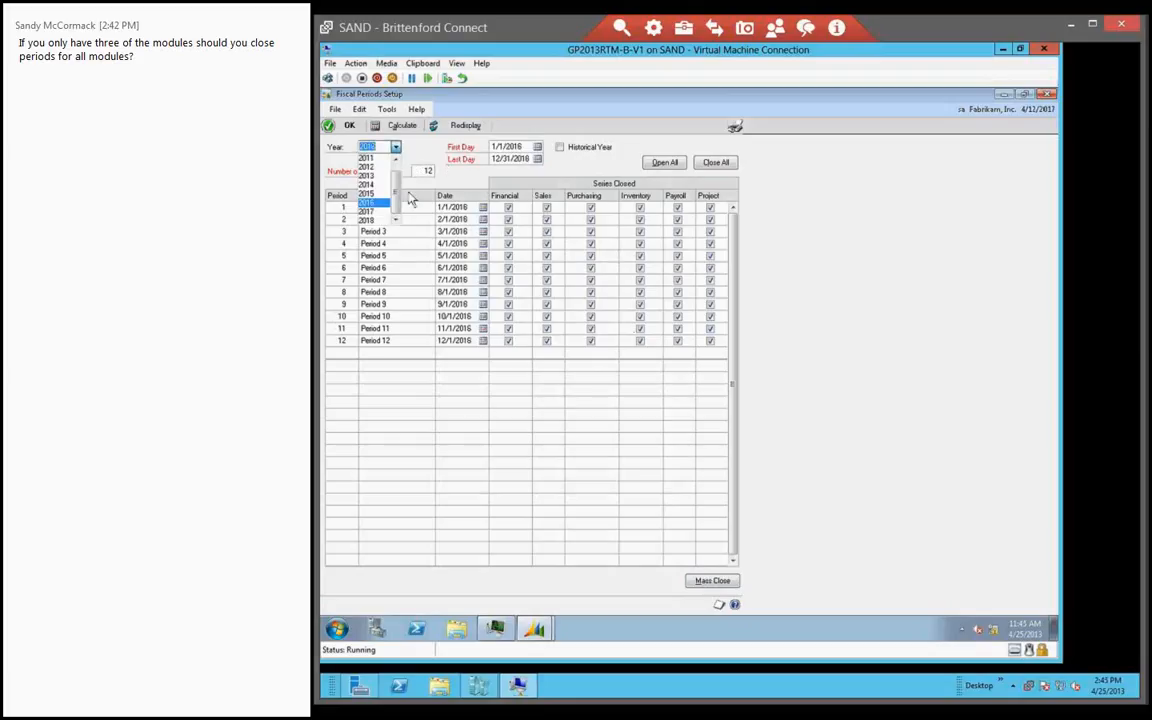
left_click(367, 193)
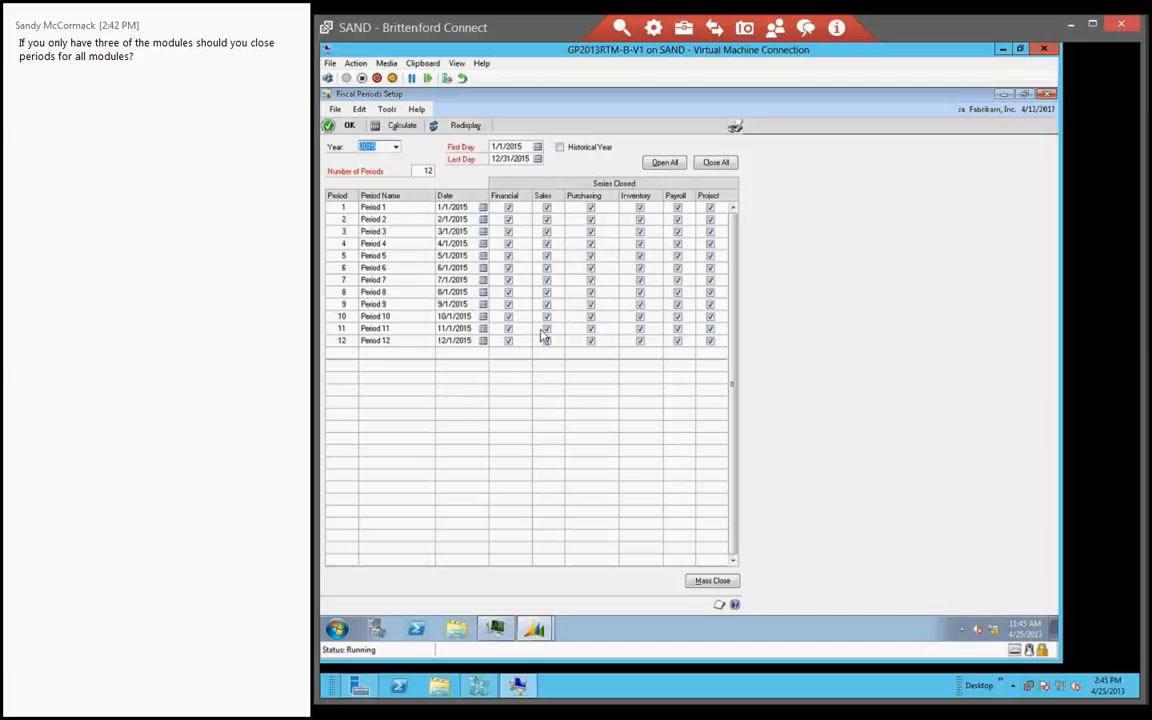
left_click(712, 580)
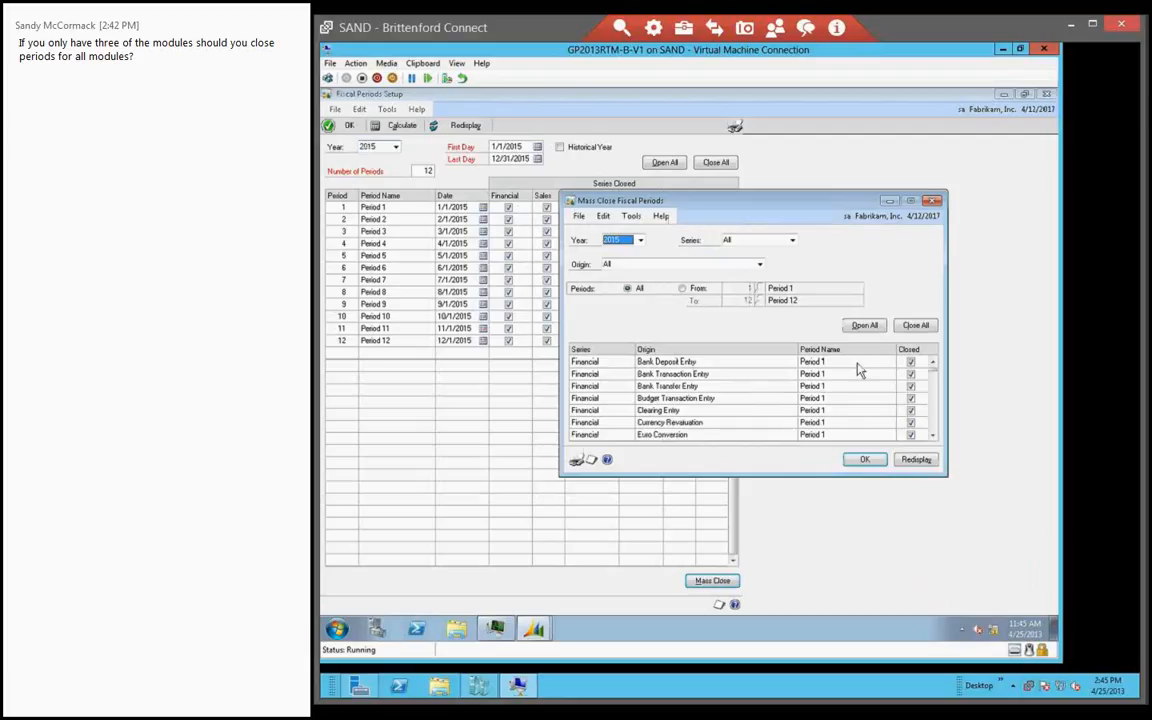
left_click(910, 374)
scroll(938, 432, "down", 2)
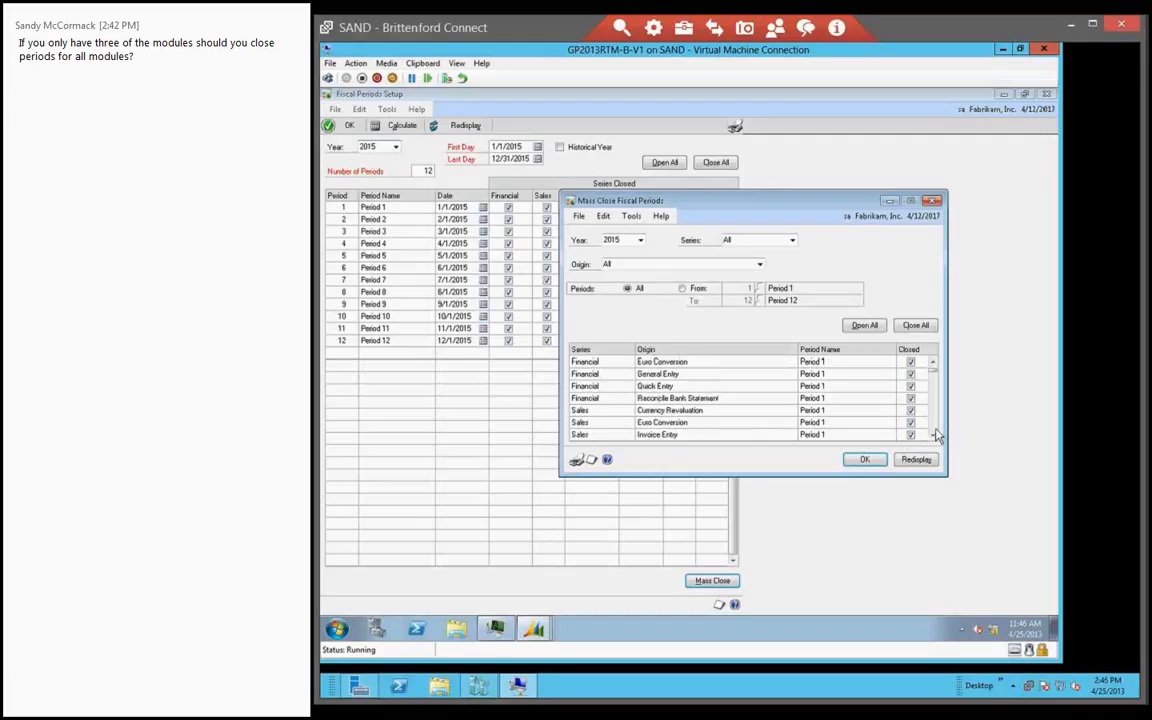
Filter the mass close list to the Purchasing series, look through its transaction origins, and close the Mass Close window
left_click(792, 241)
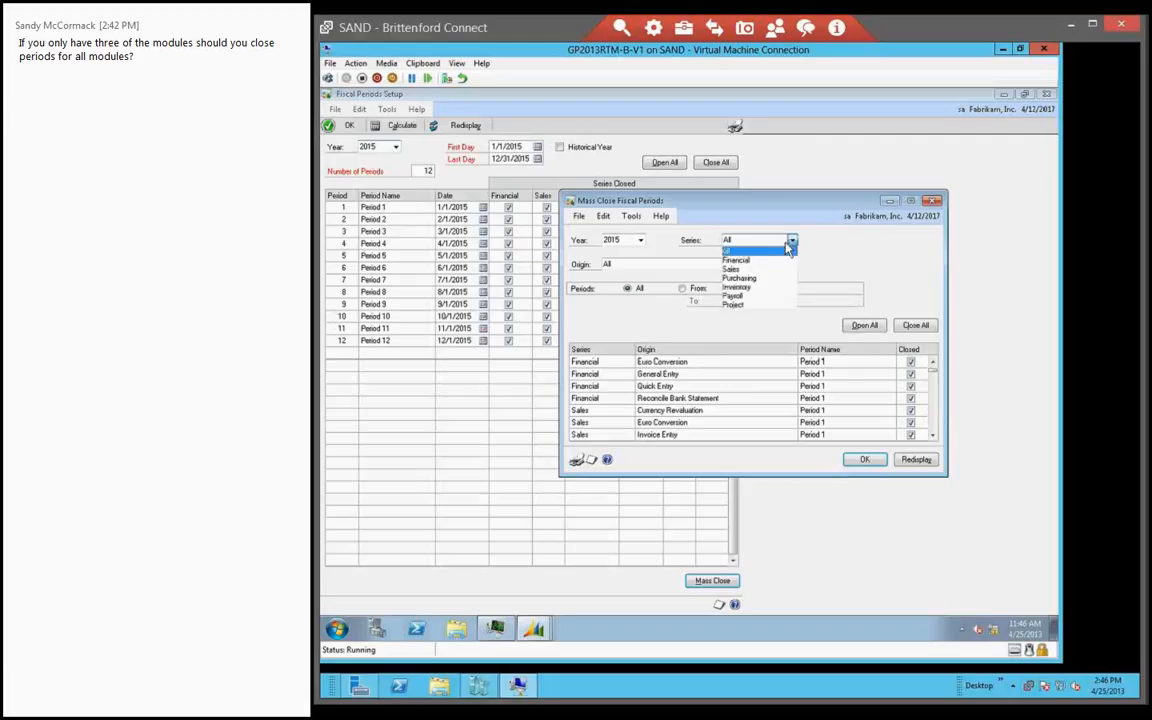
left_click(742, 278)
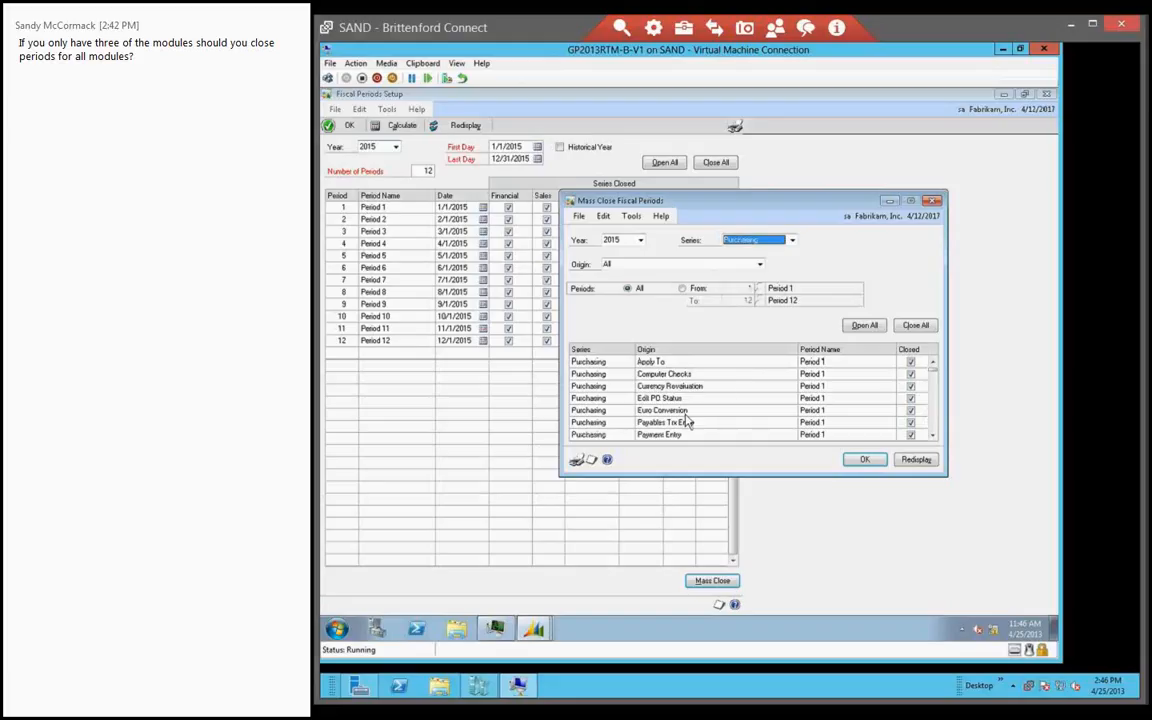
left_click(932, 436)
scroll(840, 391, "down", 2)
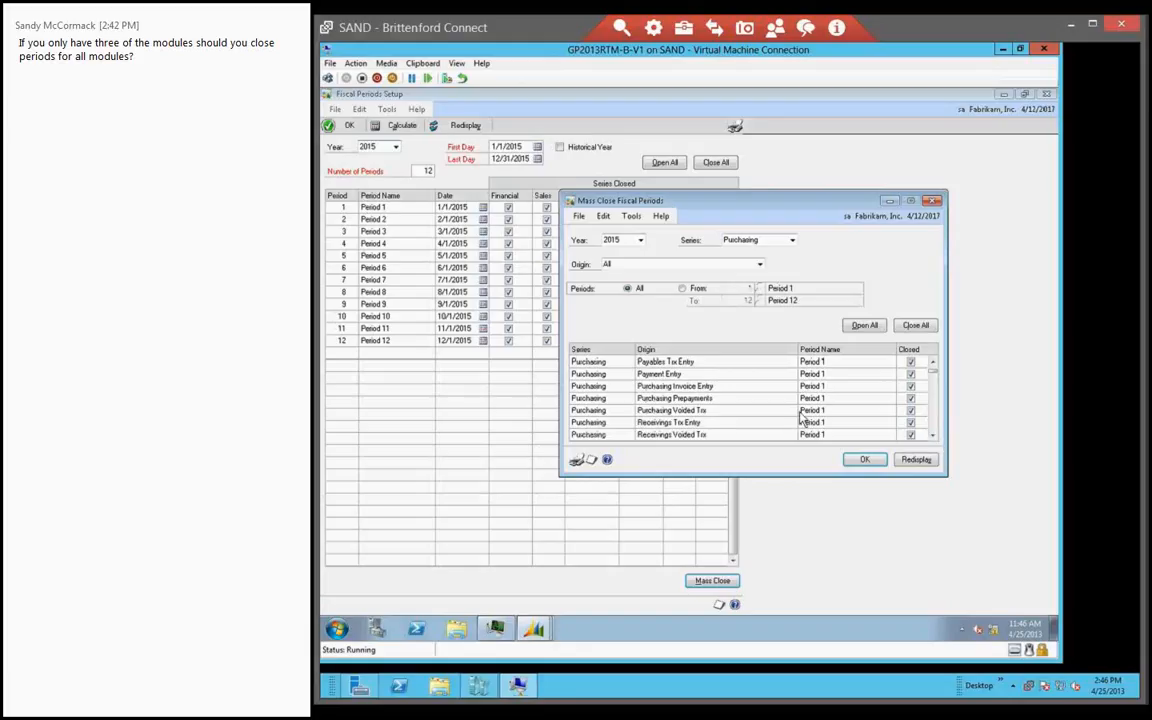
left_click(865, 459)
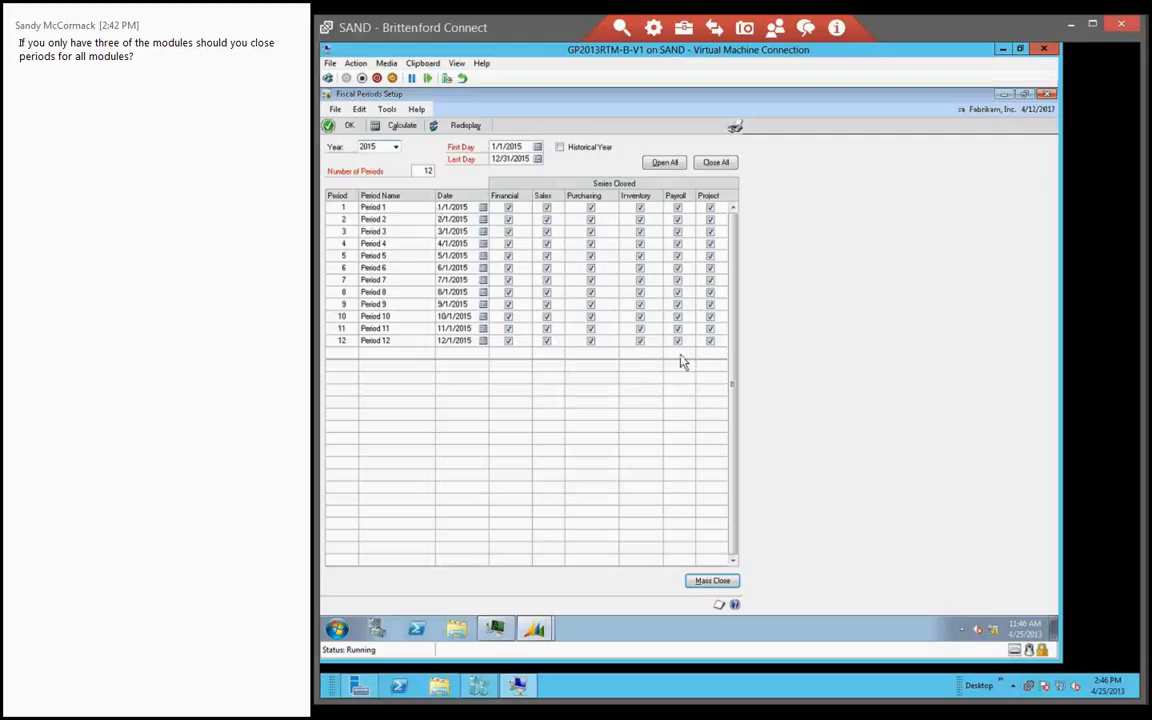
Apply closing to all 2015 periods again and close Fiscal Periods Setup
left_click(716, 163)
left_click(1049, 95)
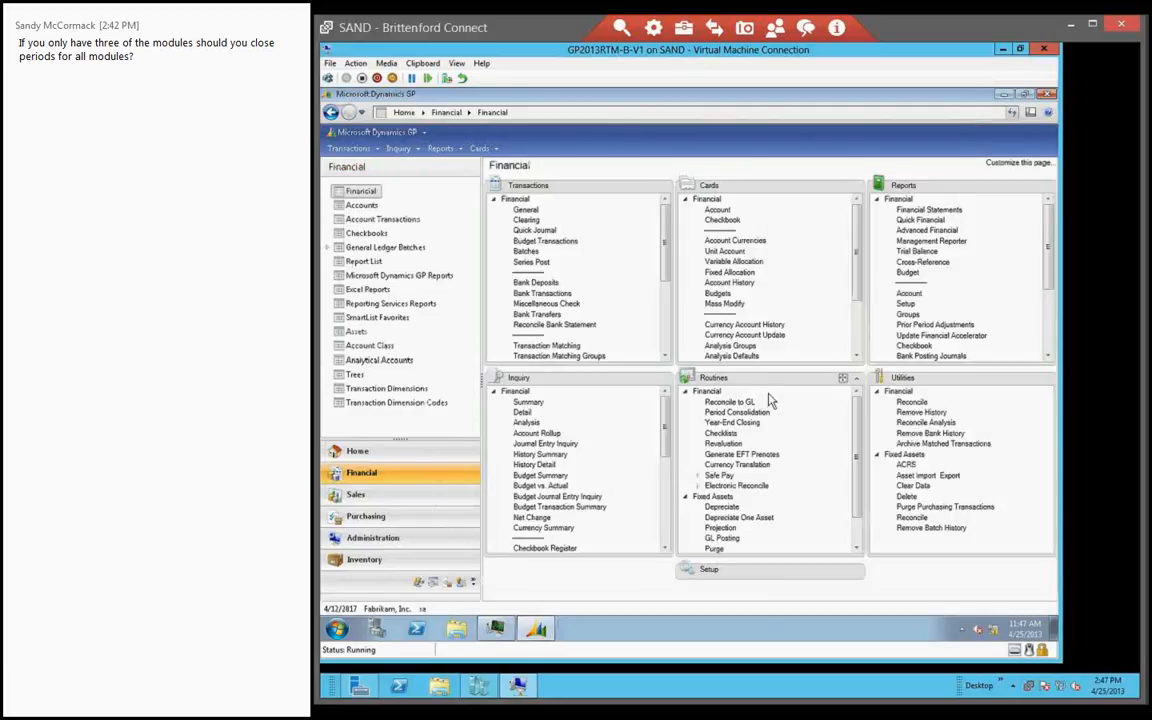
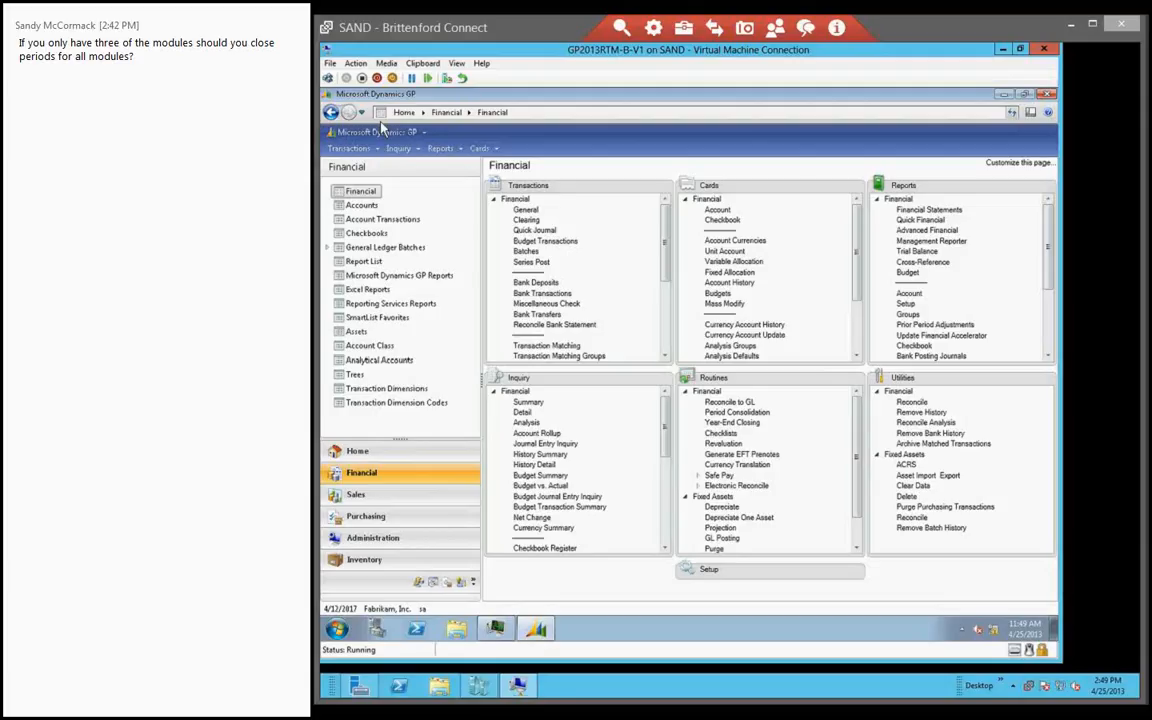
Open SmartList, display the Accounts list from the Financial folder, and maximize the window
left_click(382, 128)
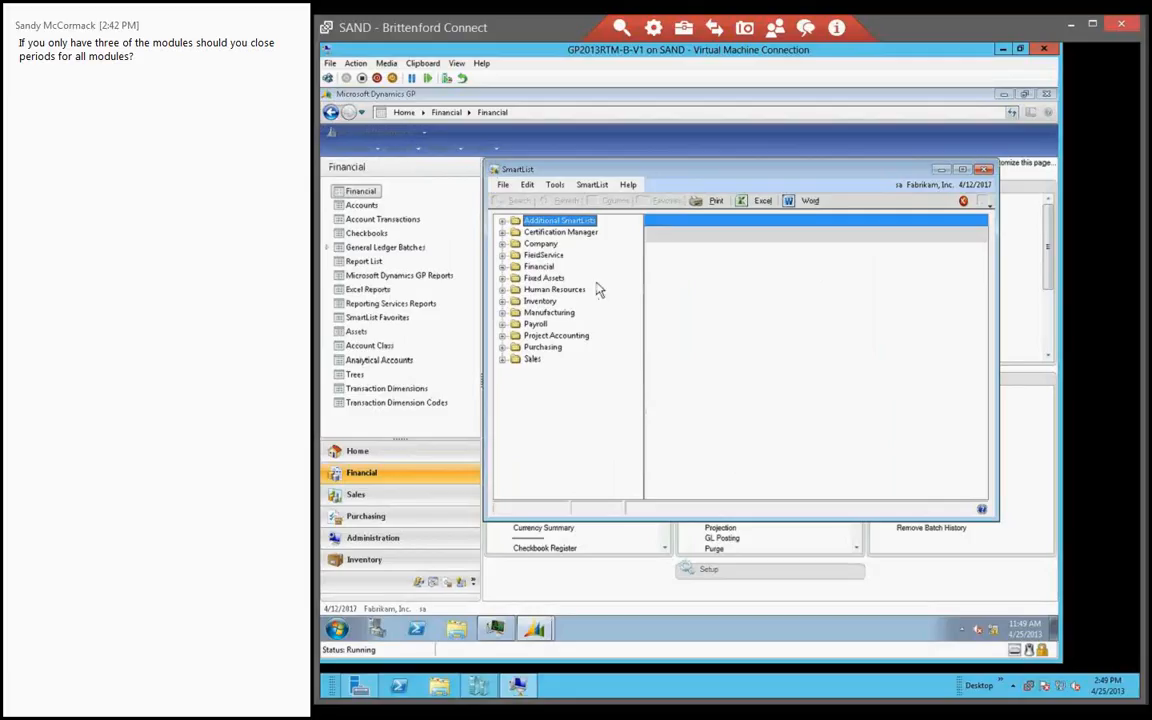
left_click(502, 267)
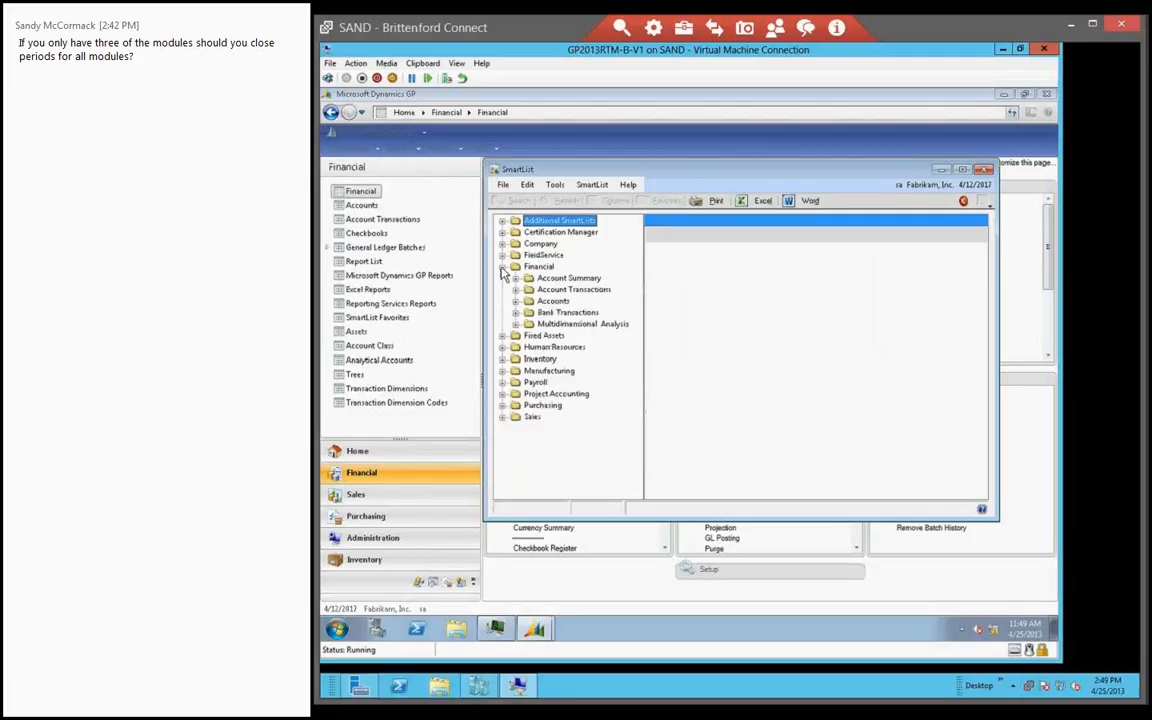
left_click(548, 301)
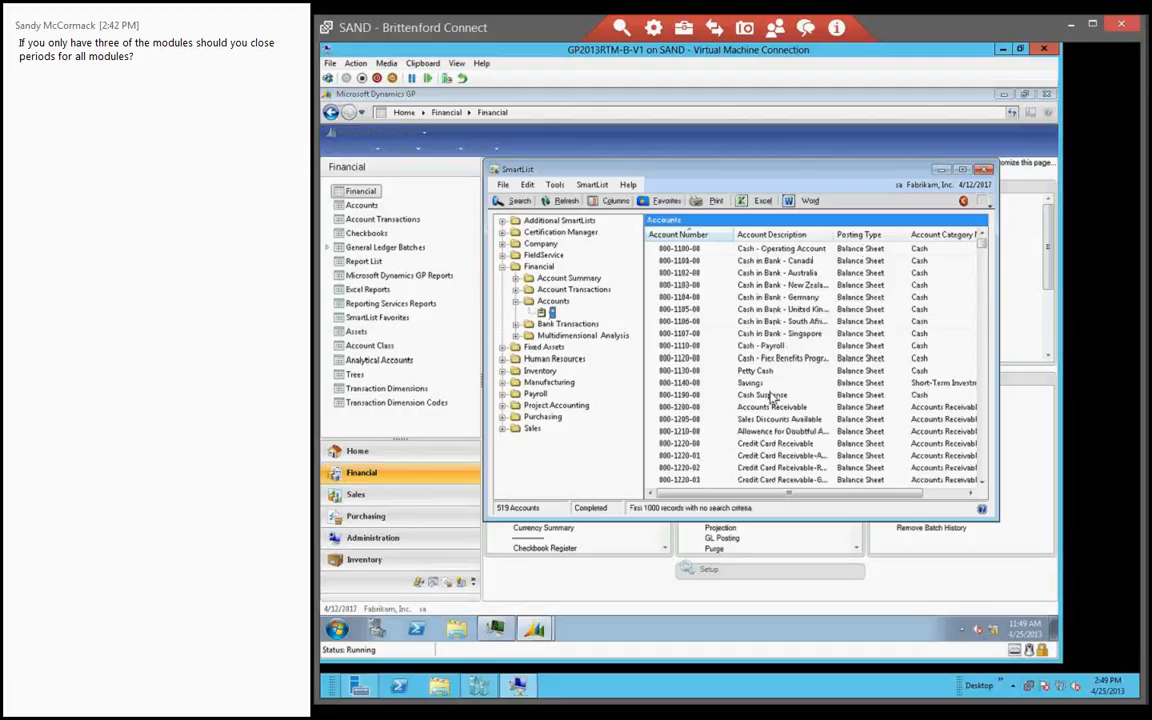
left_click(961, 170)
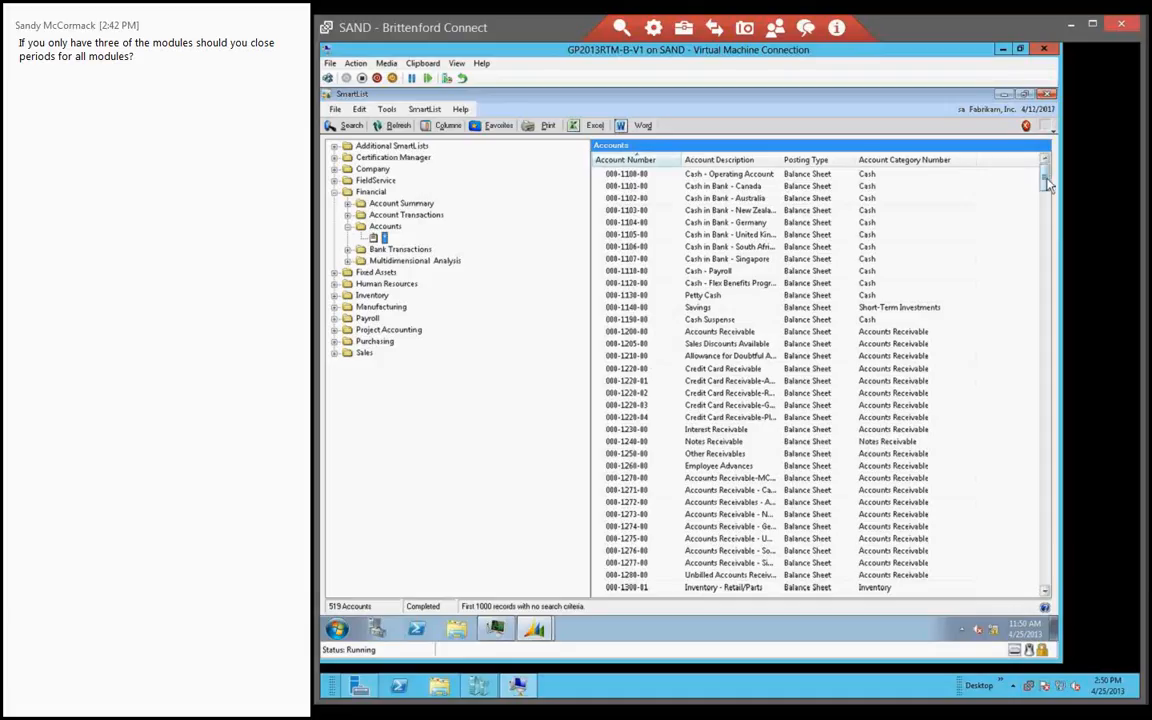
Look through the Accounts list to compare the balance sheet accounts' posting types, and select the Retained Earnings account
left_click(1045, 537)
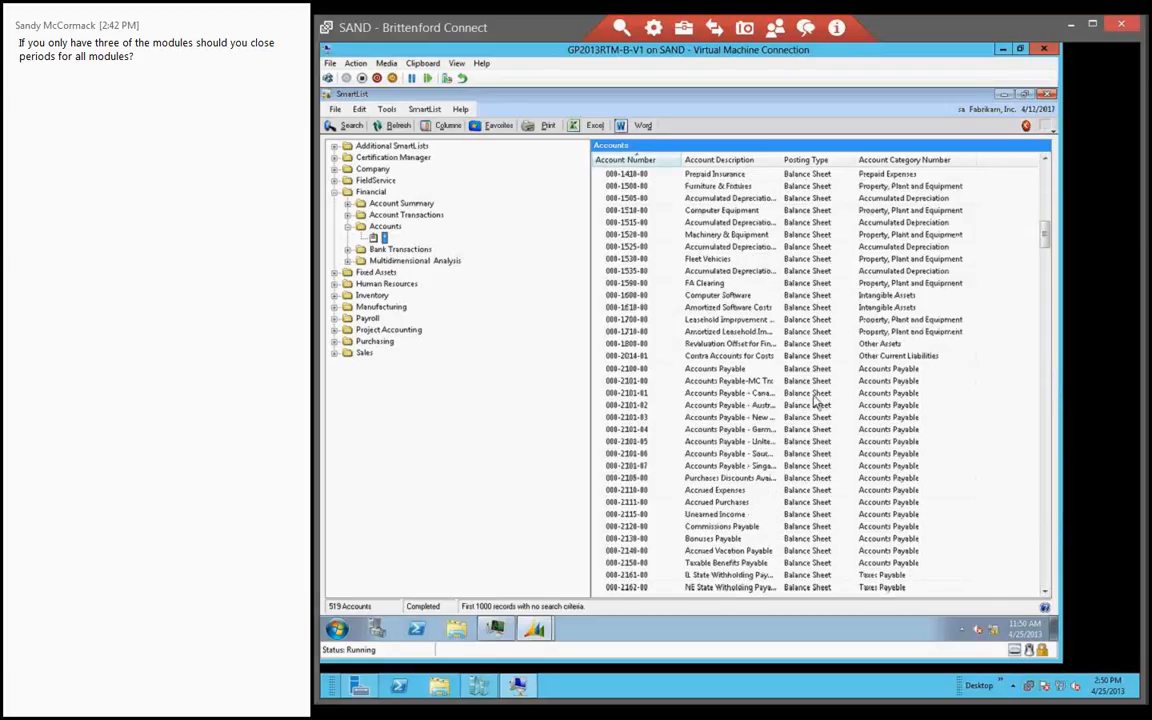
left_click(1043, 184)
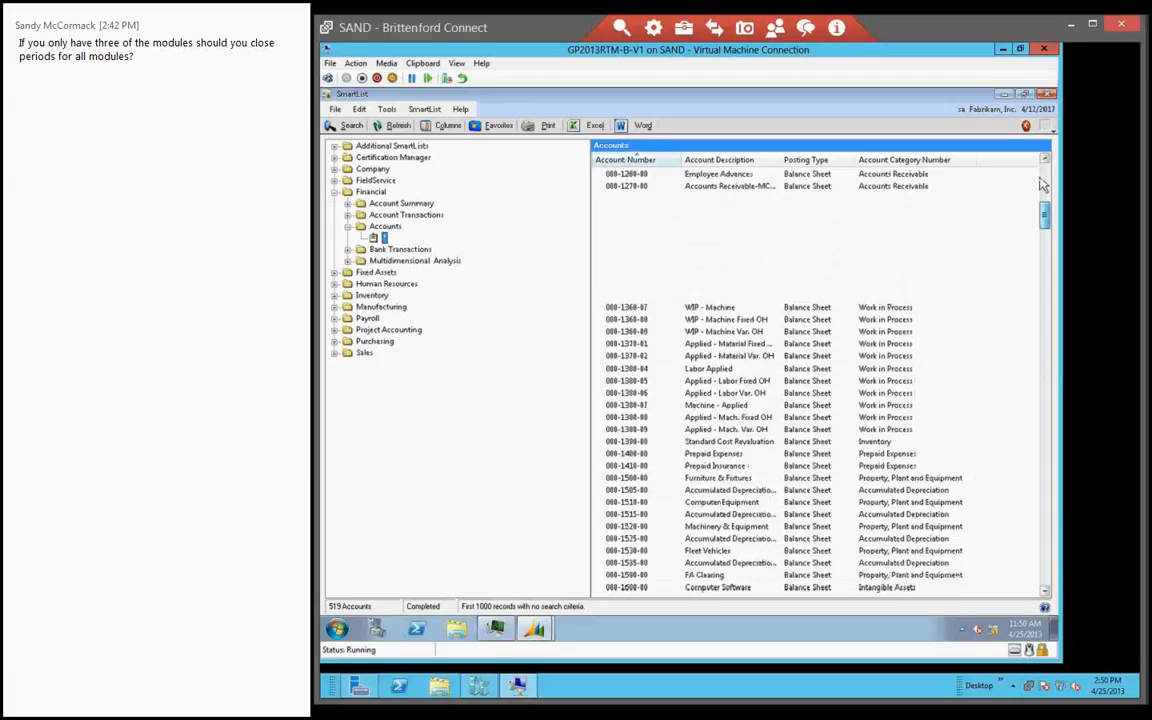
left_click(1047, 538)
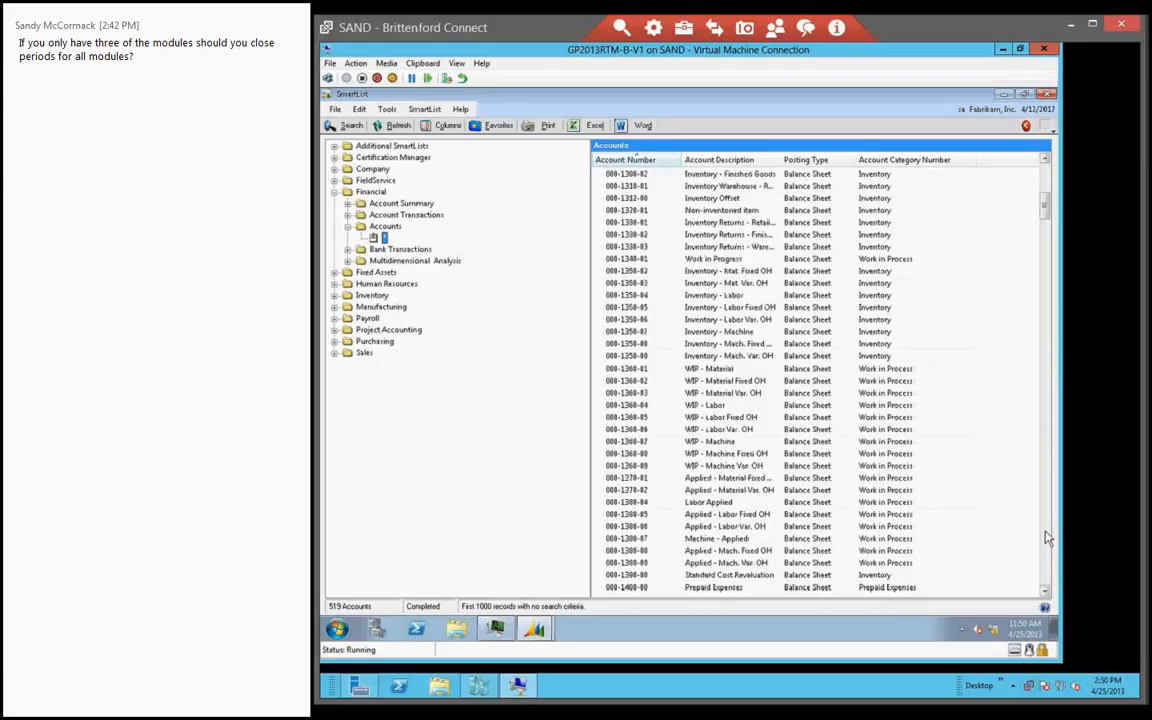
left_click(1047, 538)
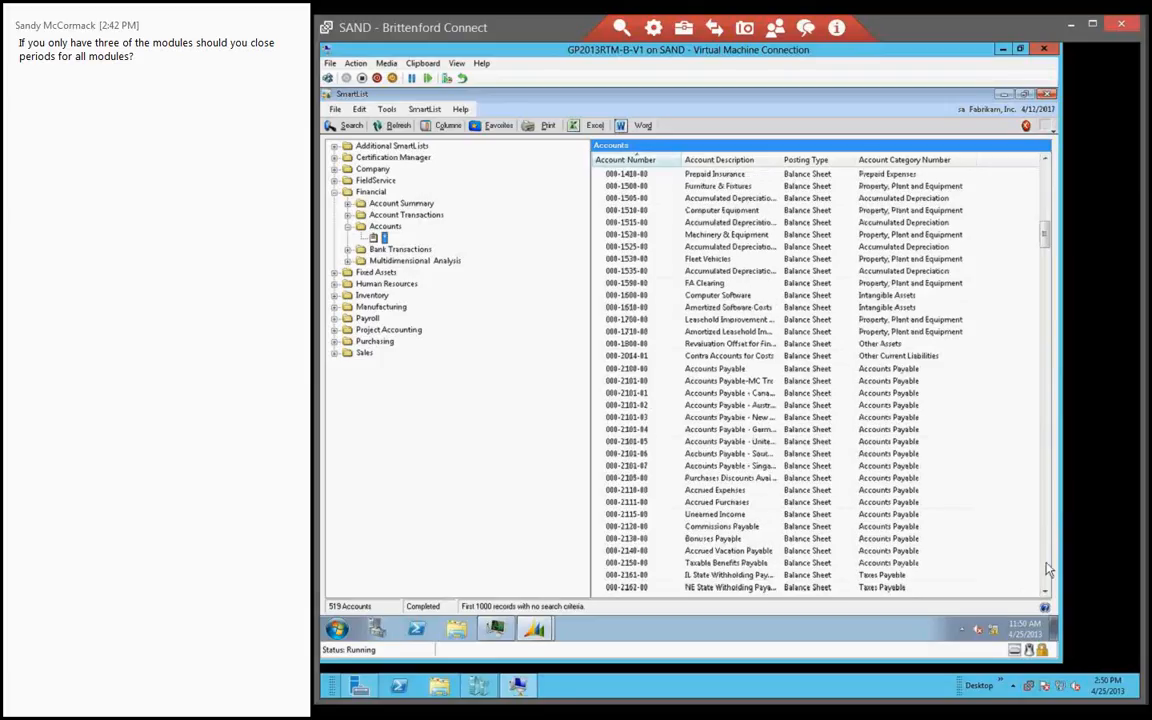
left_click(1047, 566)
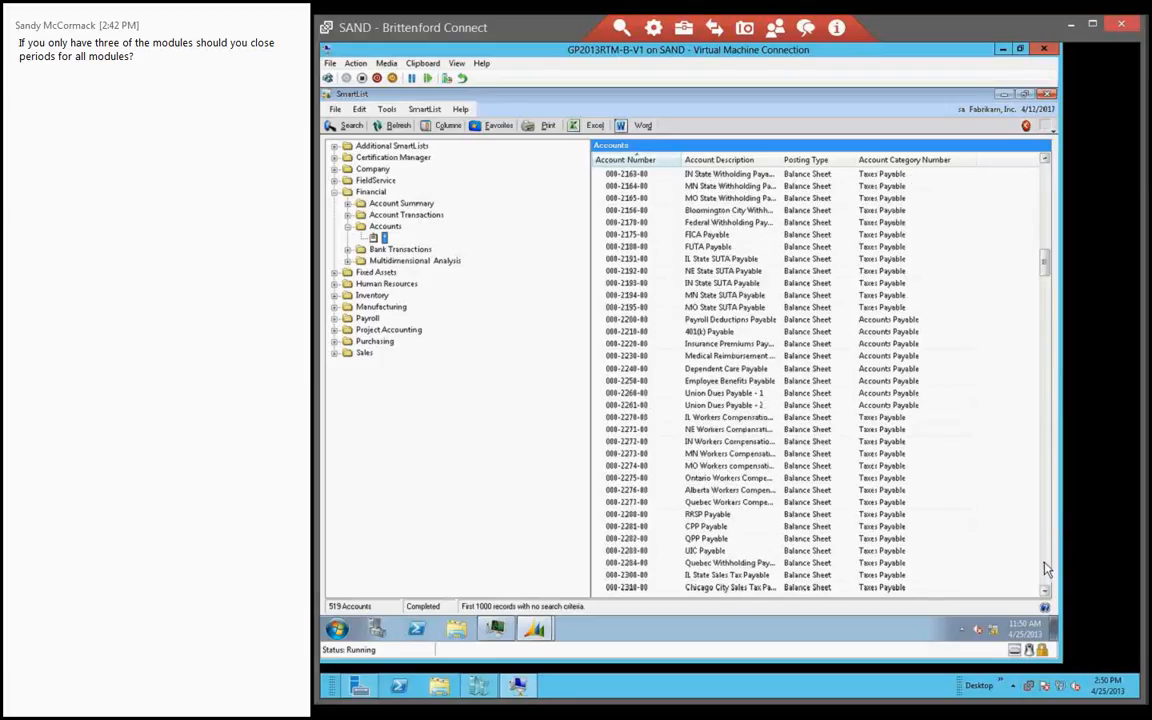
left_click(1047, 567)
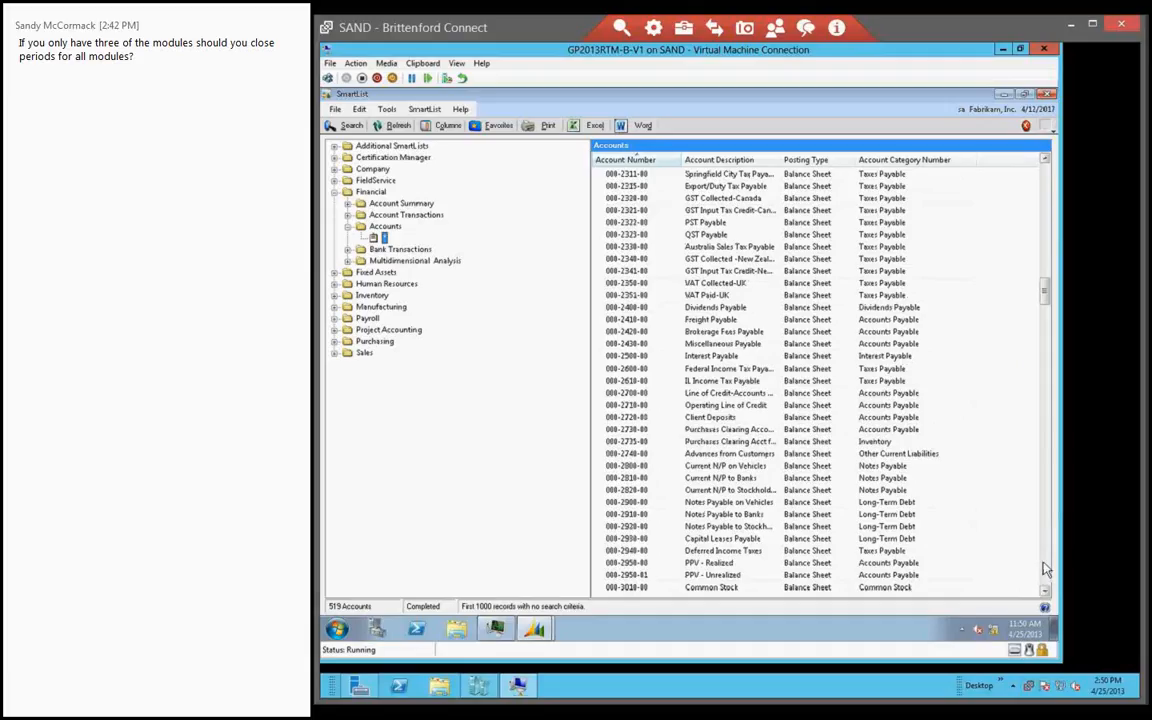
left_click(1044, 568)
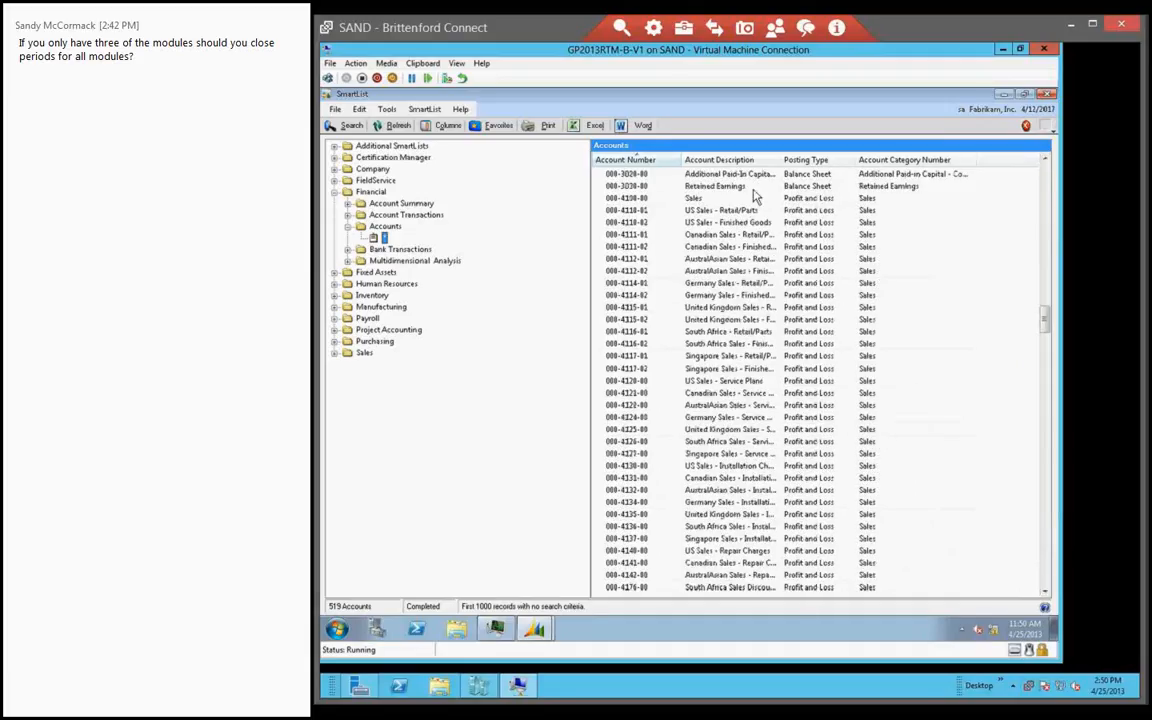
left_click(816, 186)
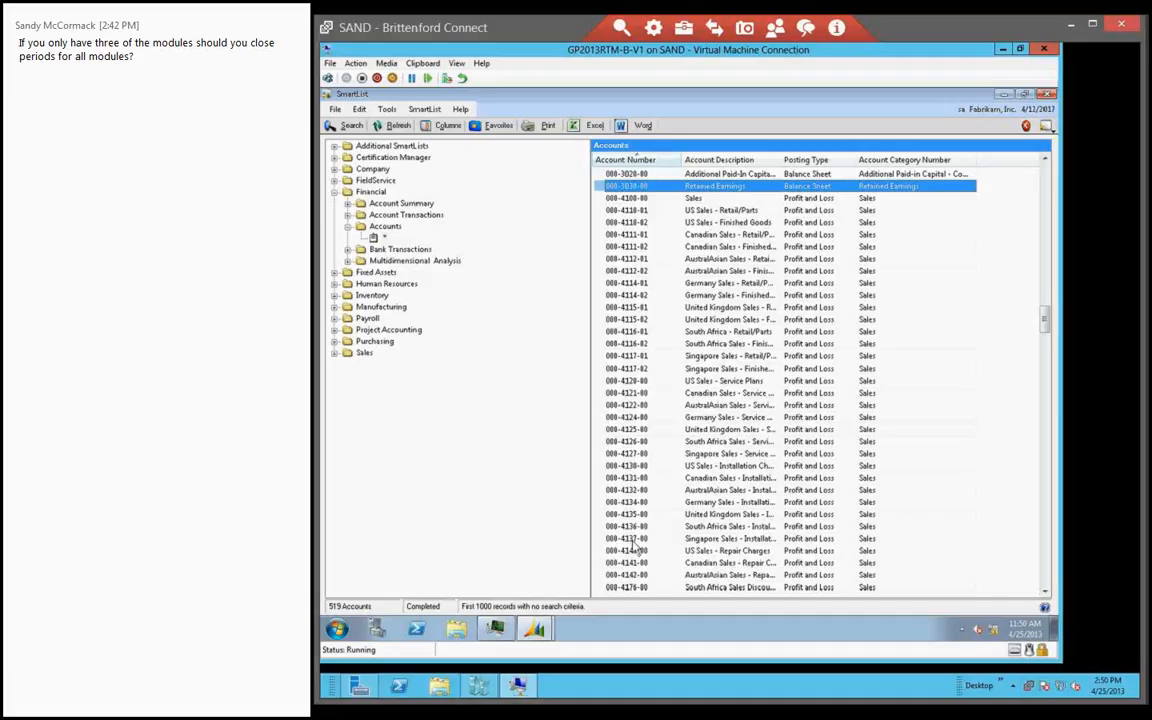
Examine the posting types of the remaining accounts, open the administration square footage account's maintenance record, and close it
scroll(1048, 375, "down", 1)
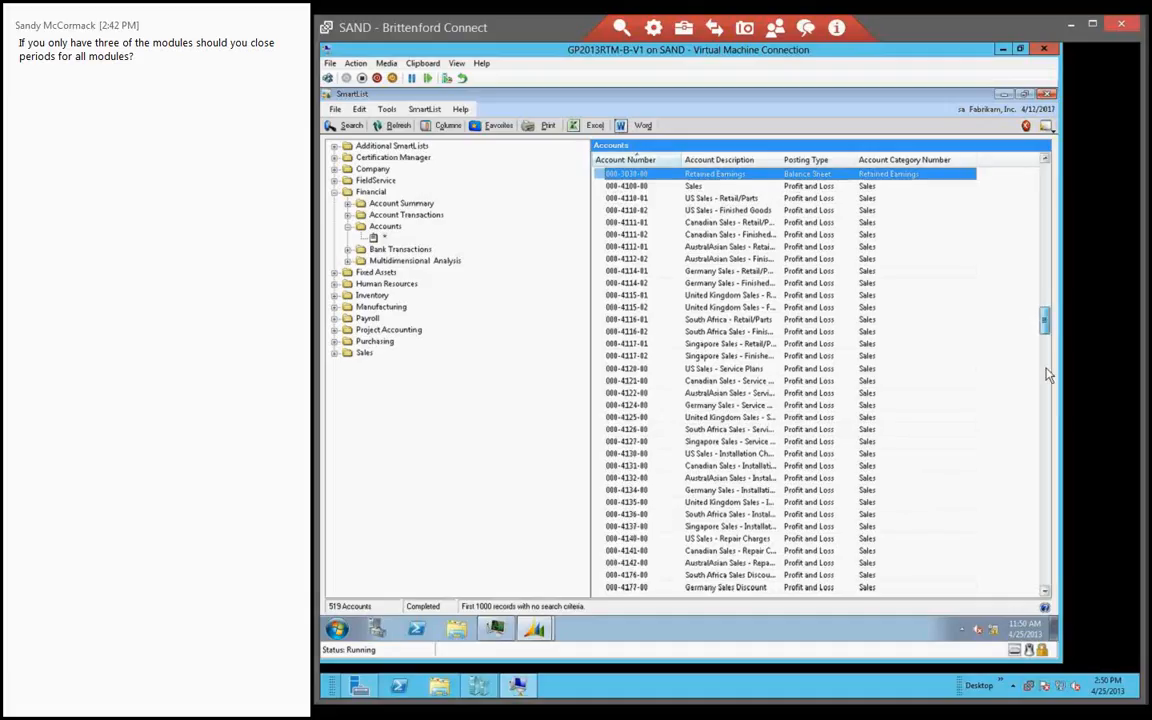
left_click_drag(1048, 375, 1052, 497)
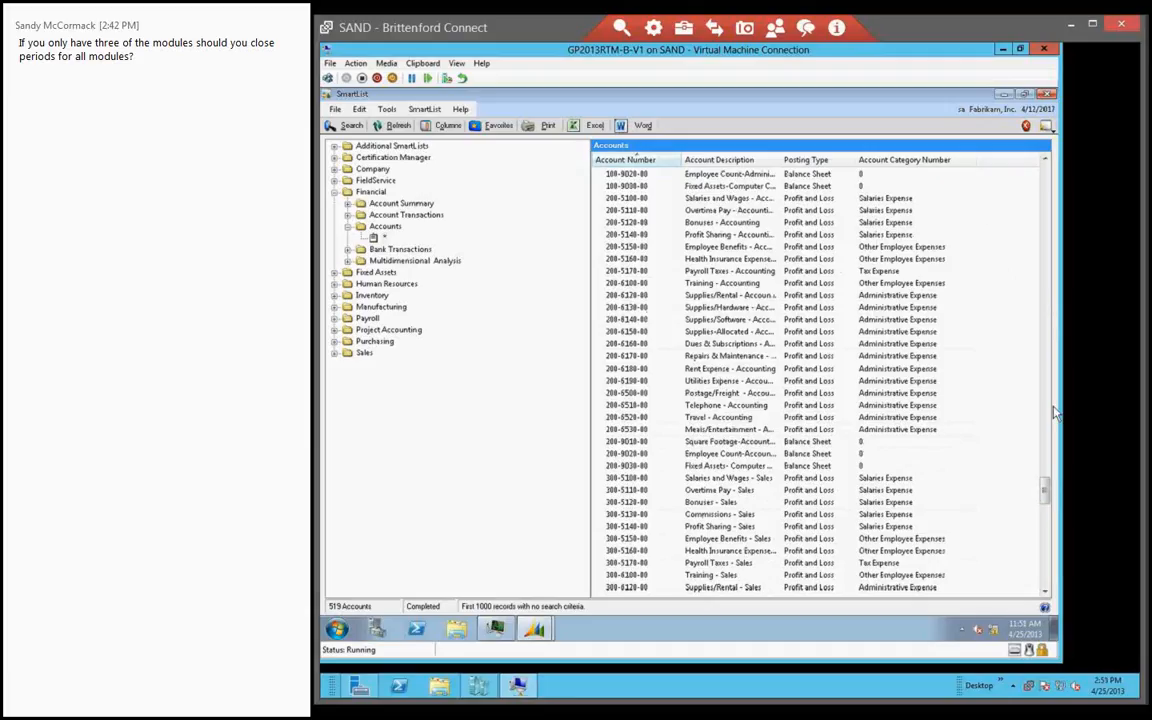
left_click_drag(1045, 493, 1045, 477)
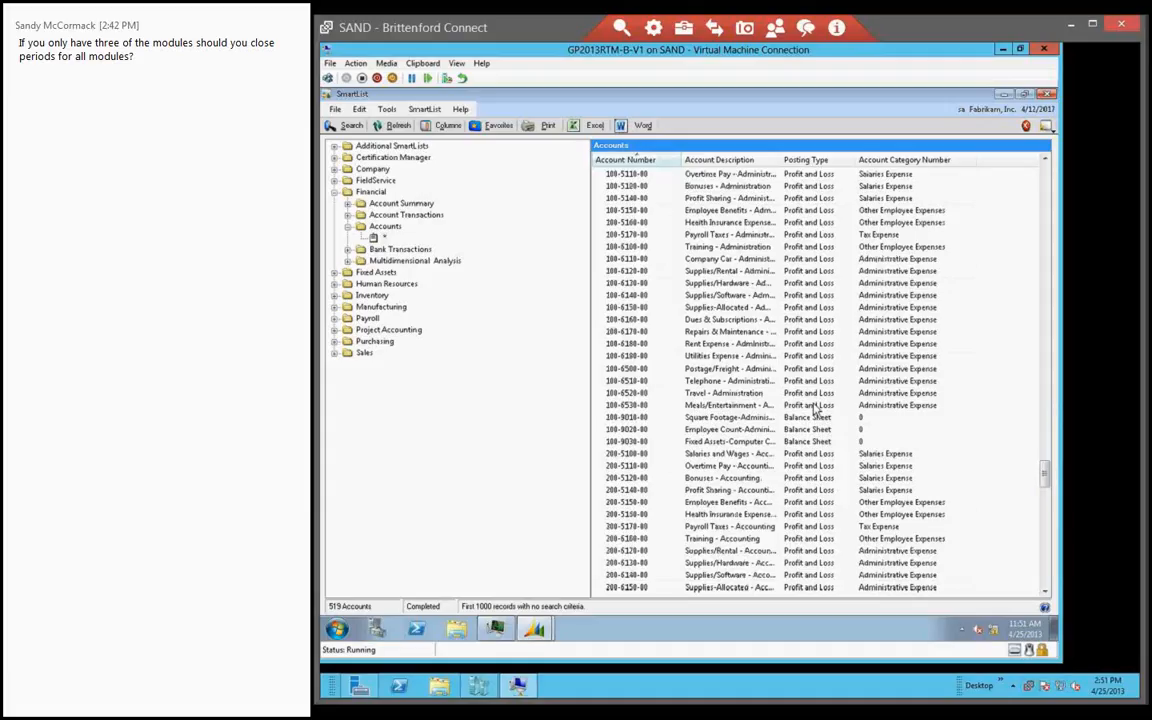
left_click(728, 419)
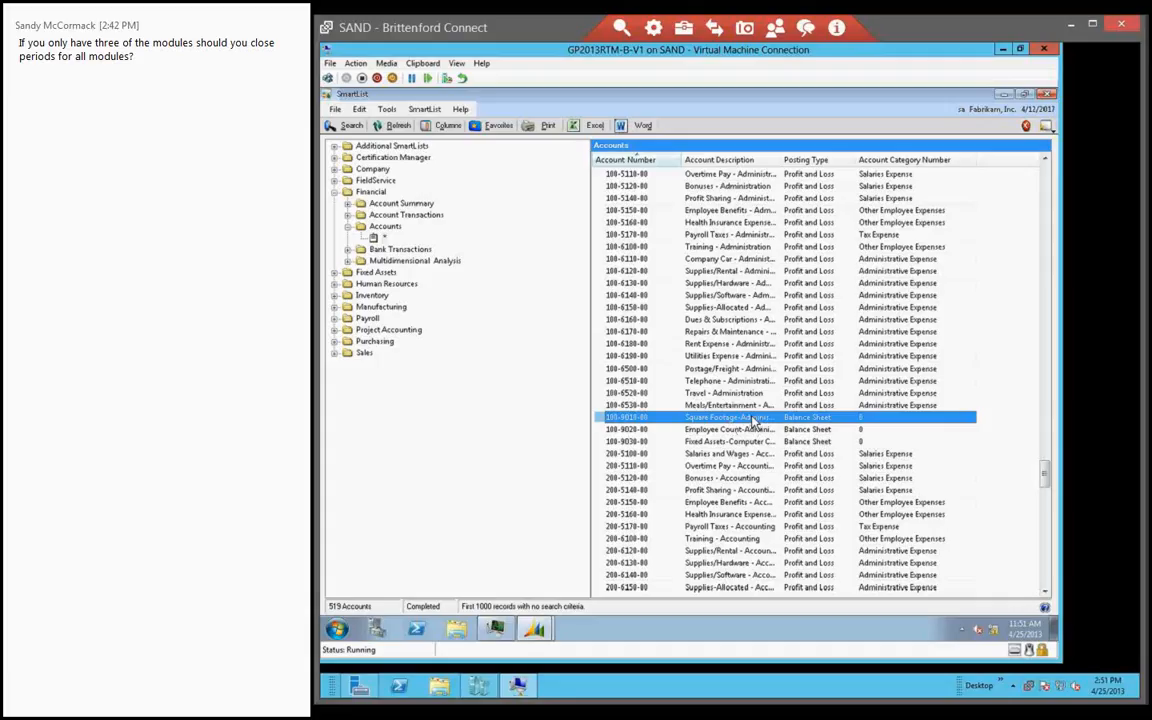
double_click(754, 420)
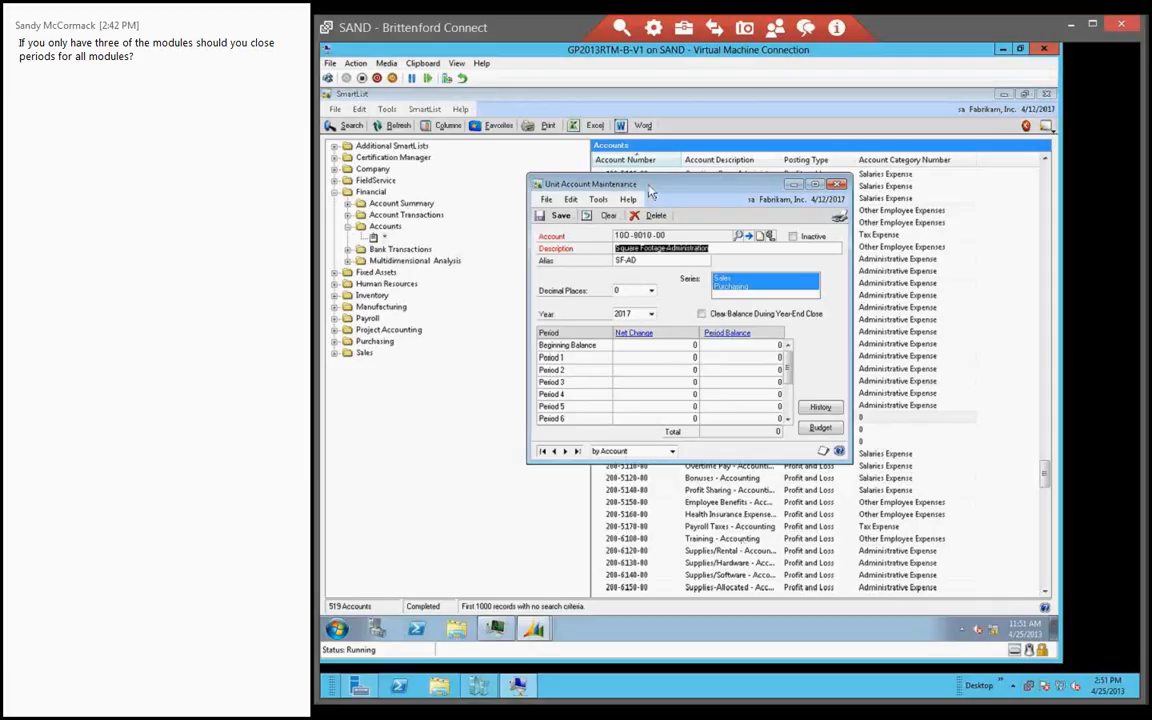
left_click(839, 187)
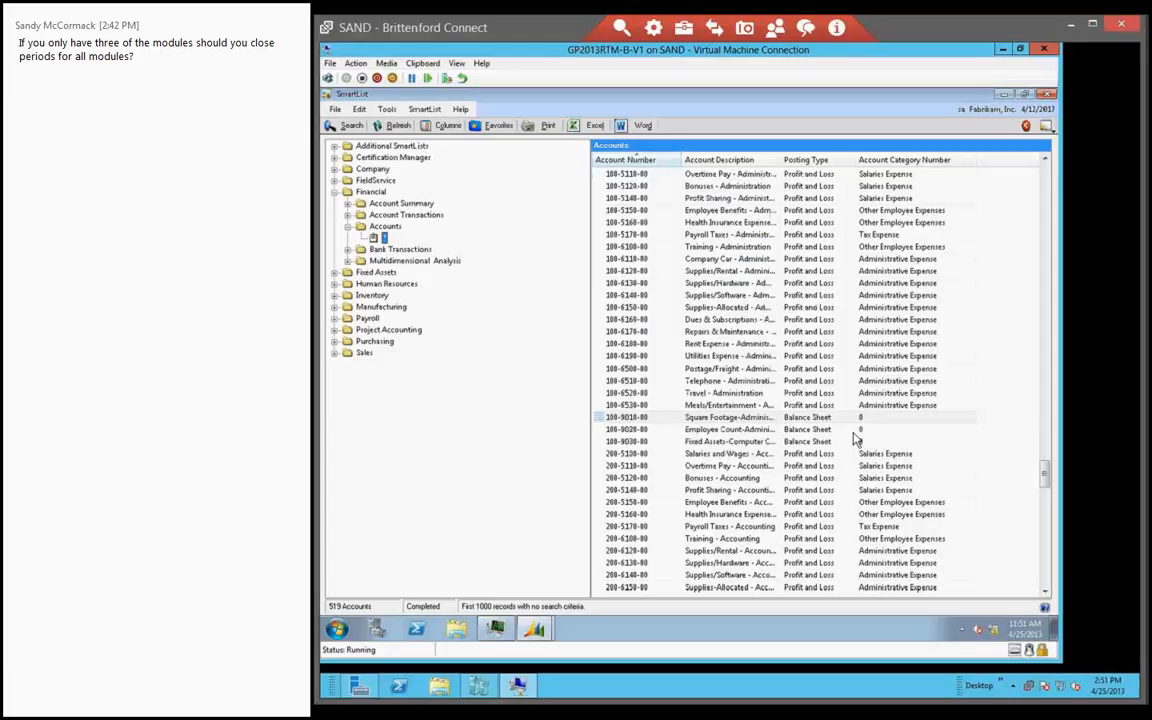
Open the Accounts search and define its first criterion from all columns as Main Account Segment is greater than 3999
double_click(384, 237)
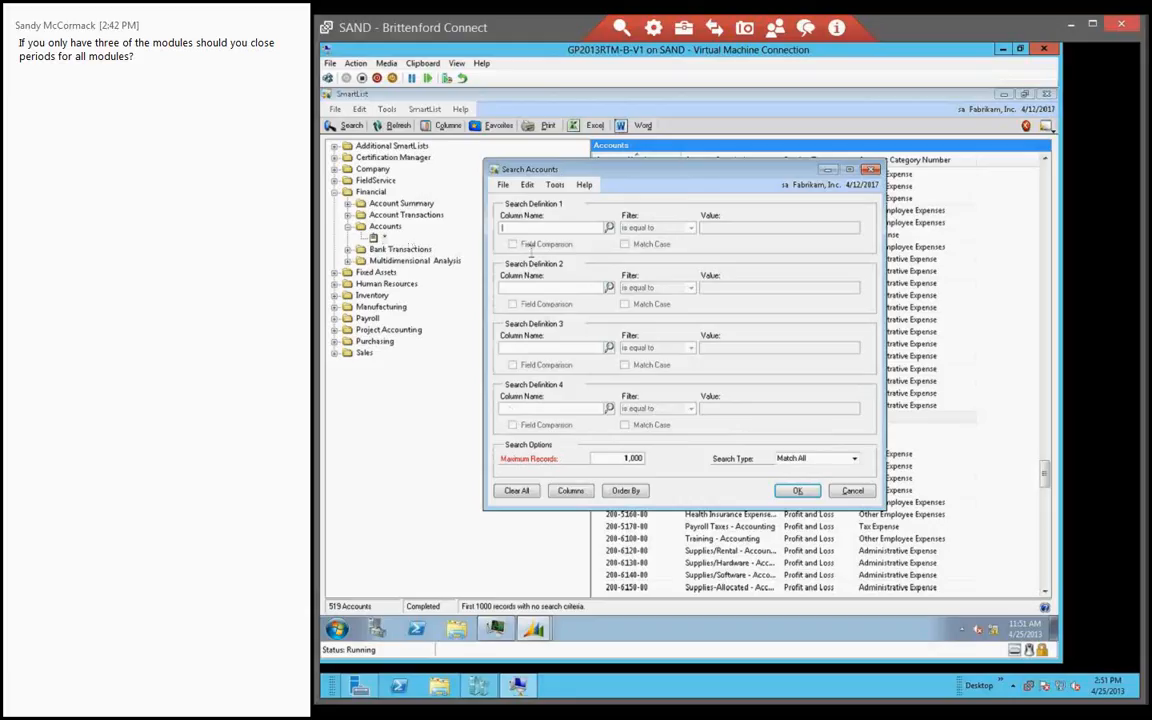
left_click(609, 228)
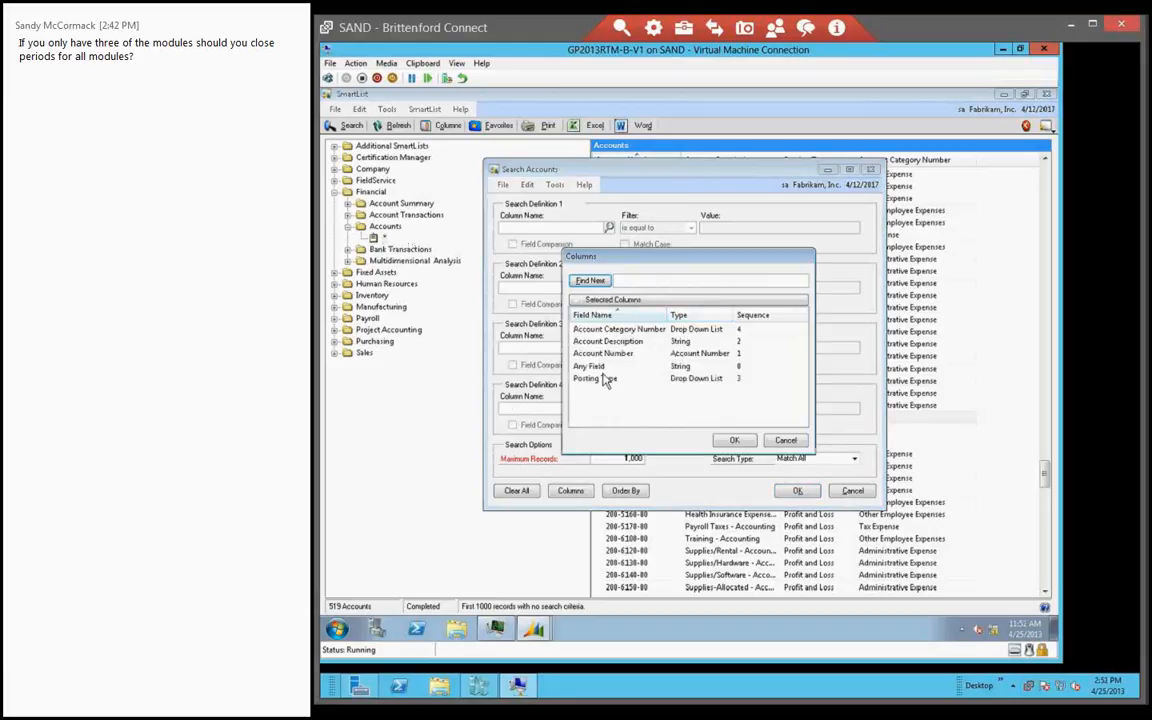
left_click(592, 299)
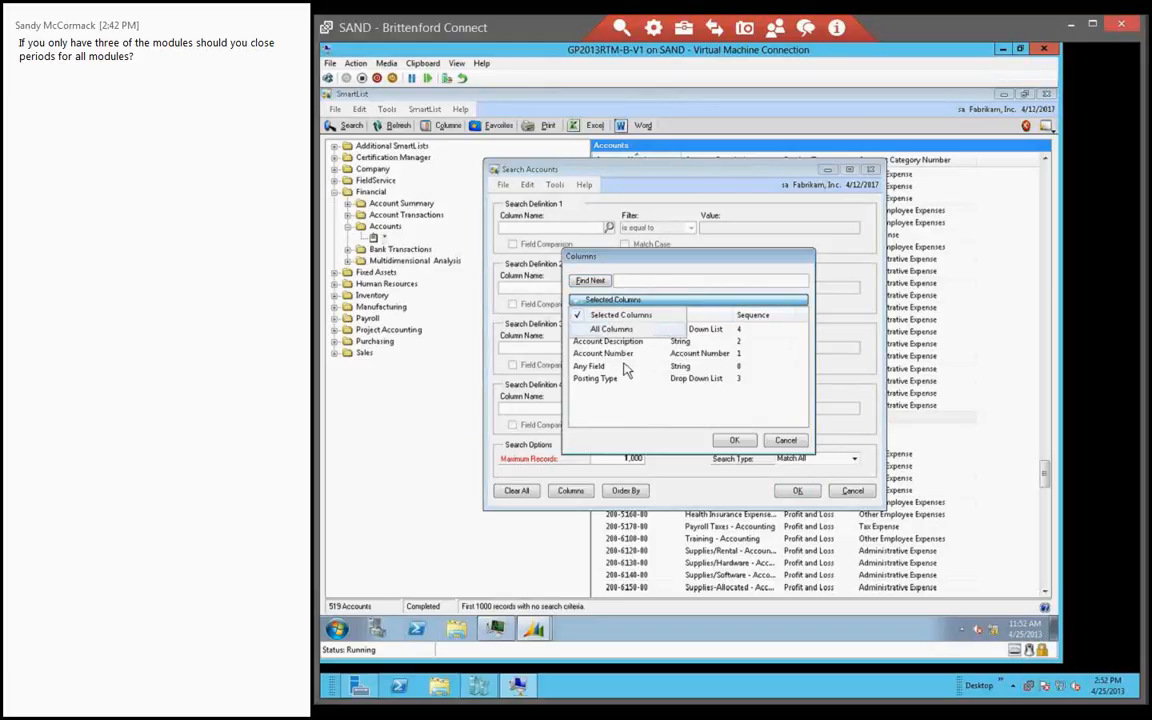
left_click(611, 329)
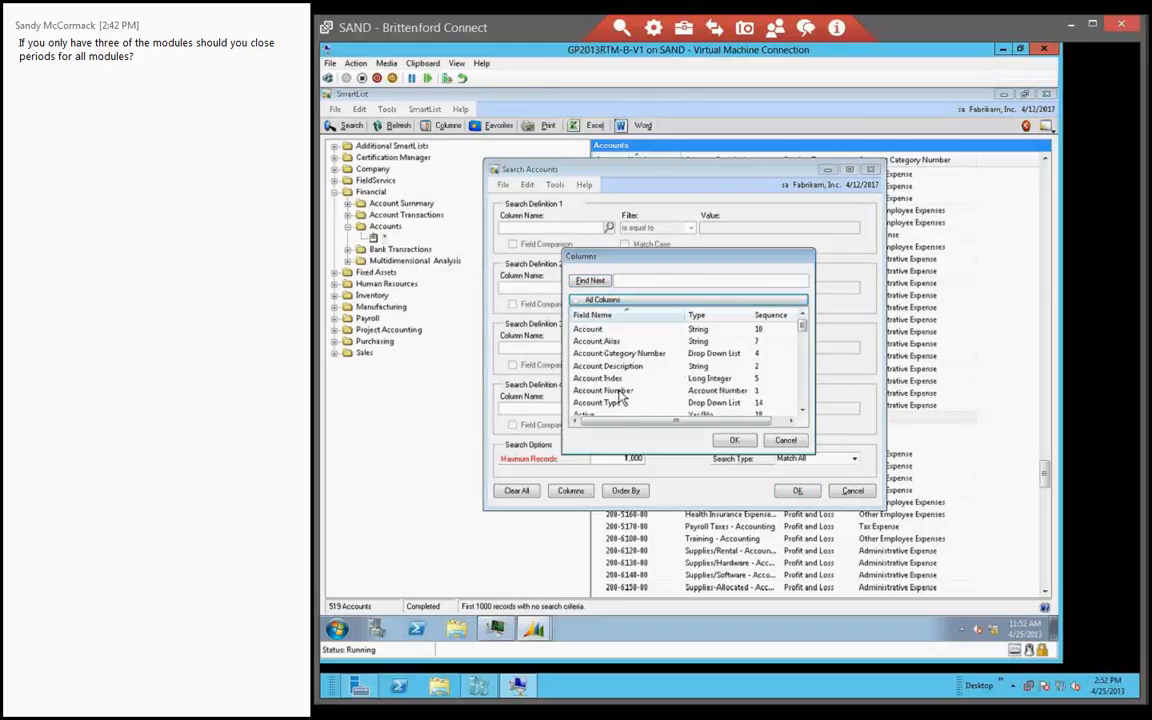
left_click(805, 398)
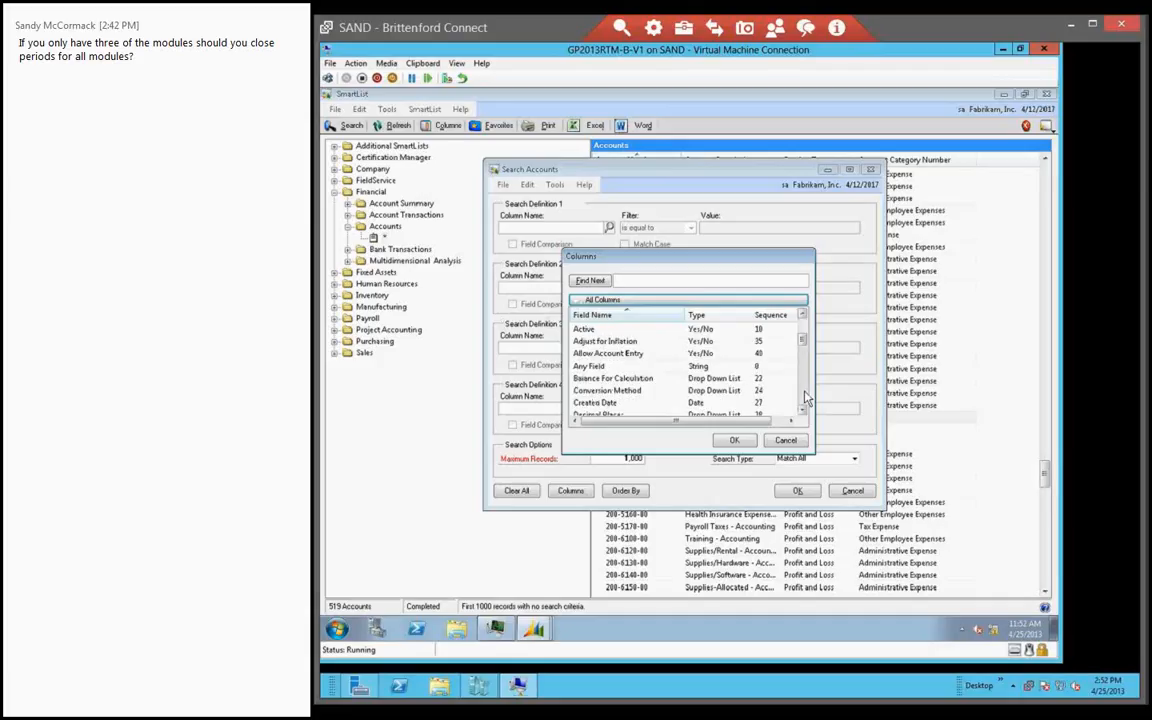
left_click(805, 398)
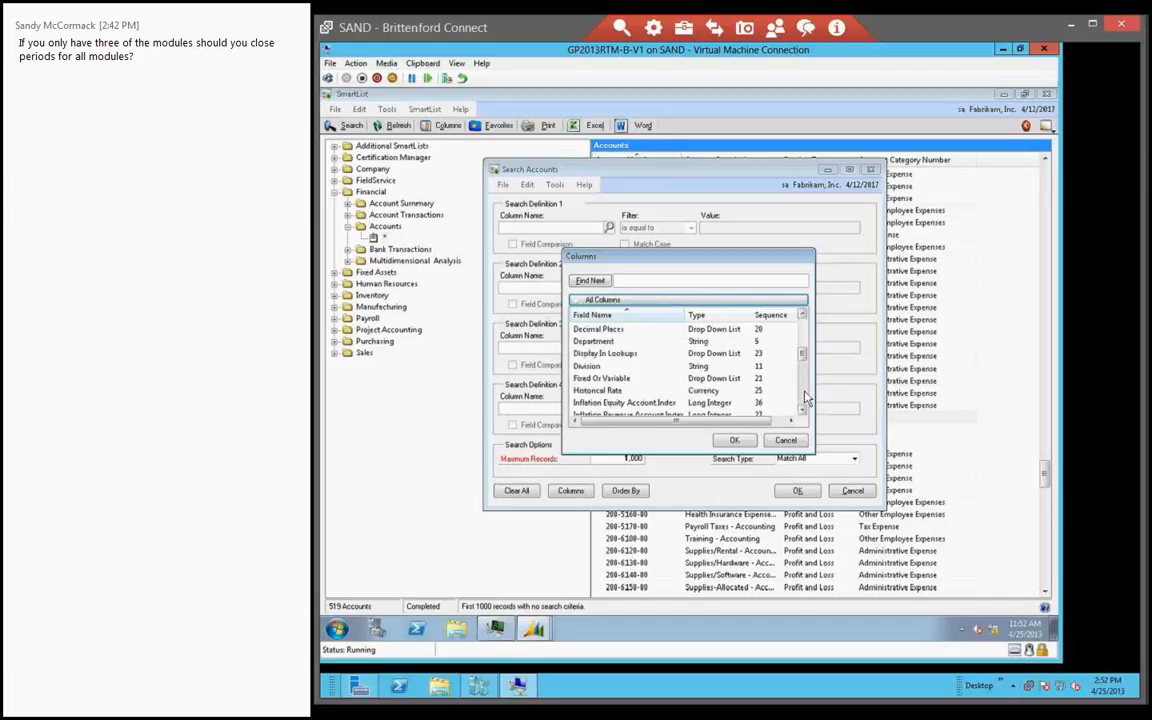
left_click(805, 398)
left_click(620, 341)
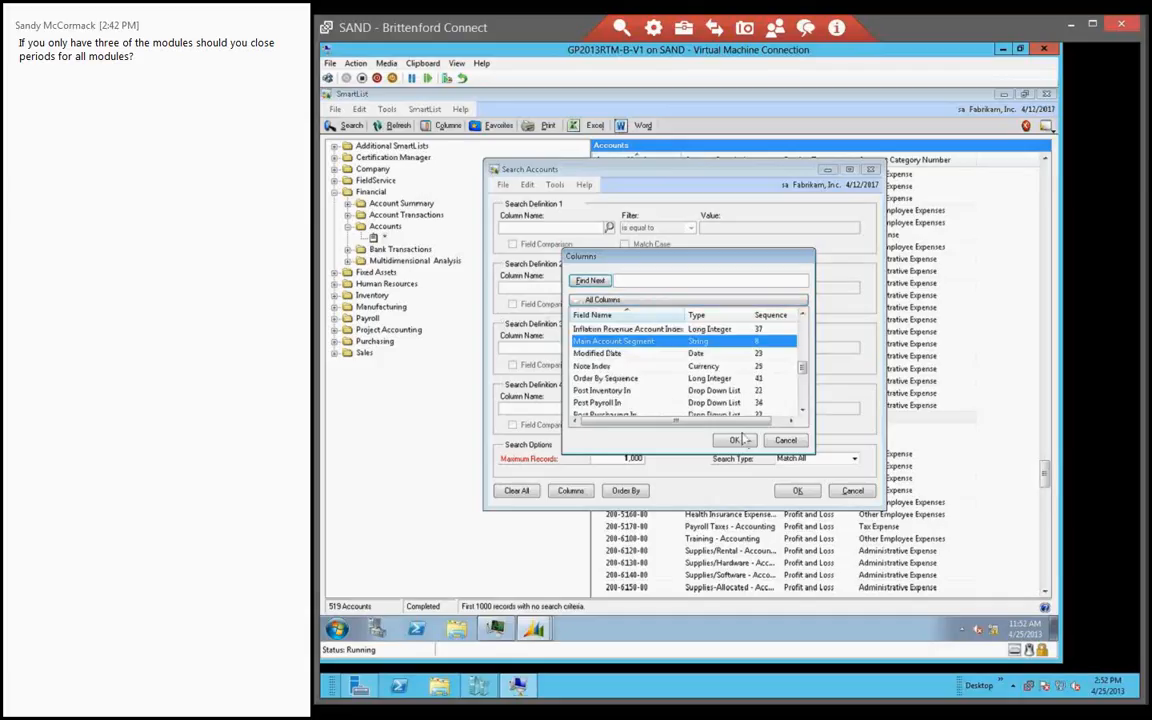
left_click(737, 441)
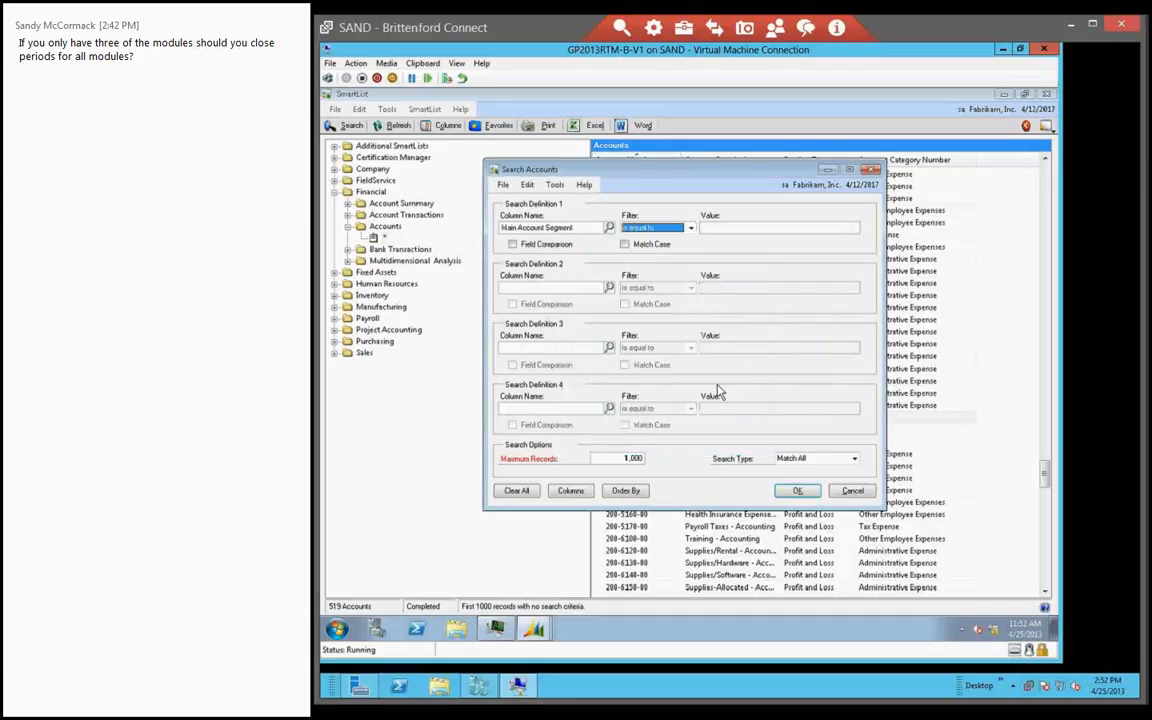
left_click(689, 229)
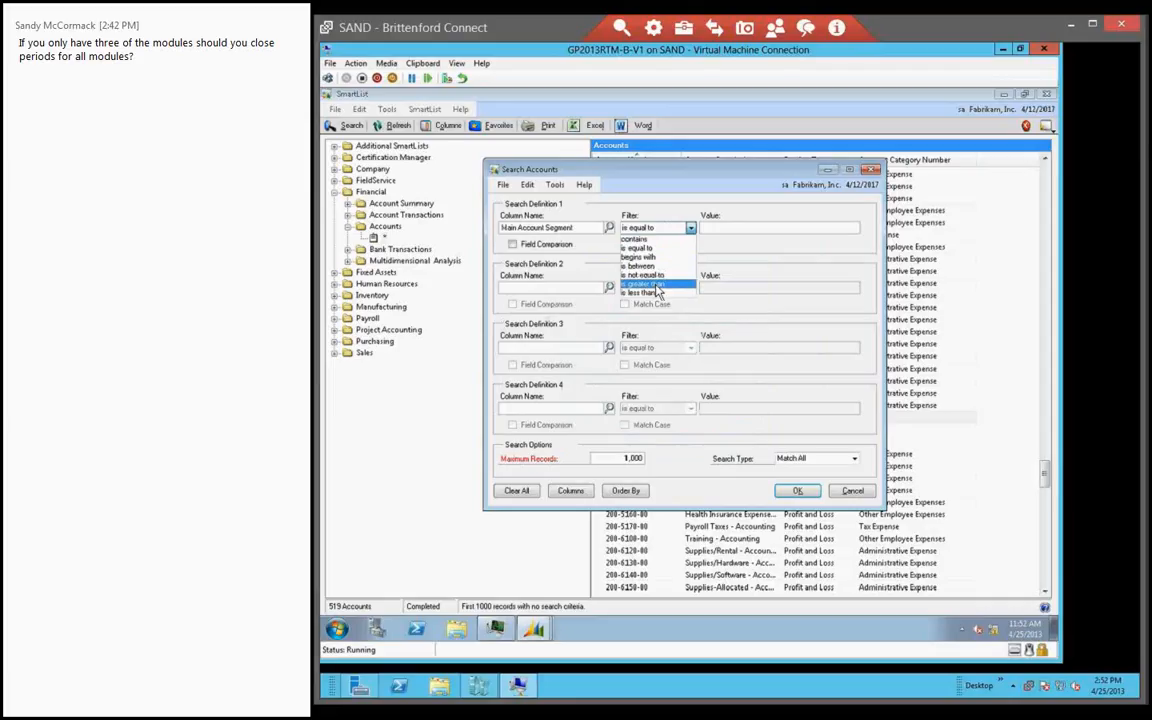
left_click(657, 285)
type("3999")
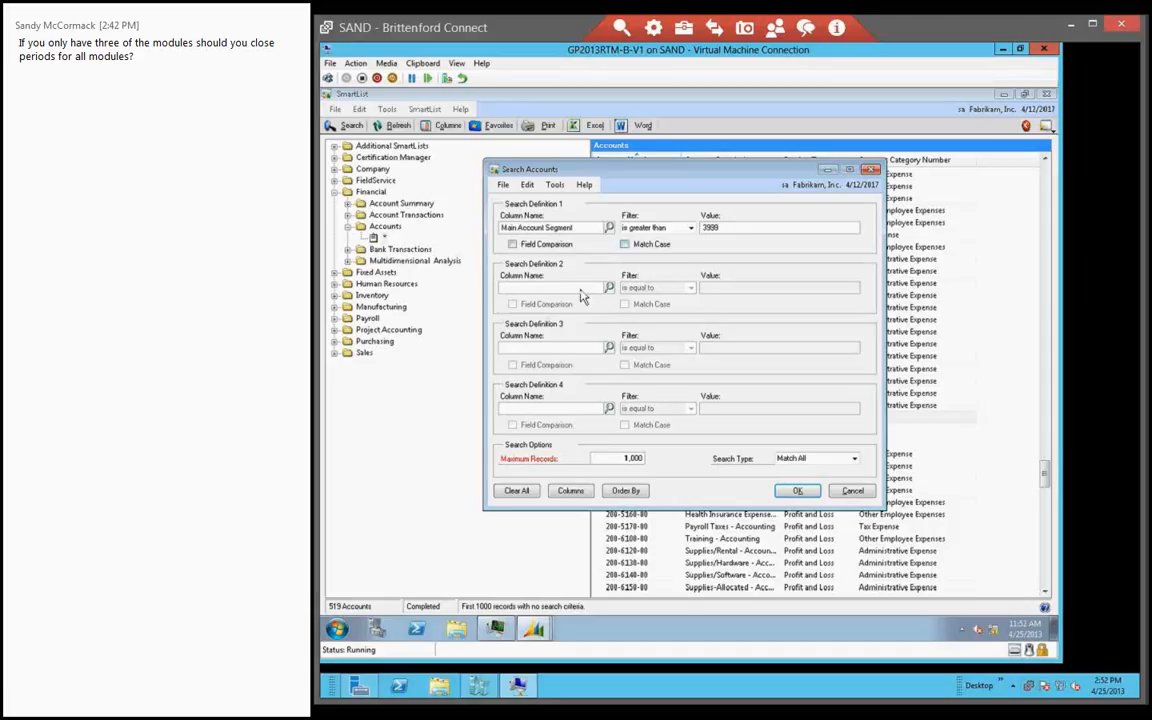
Set the second search definition's column to Account Type and check its available values
left_click(609, 287)
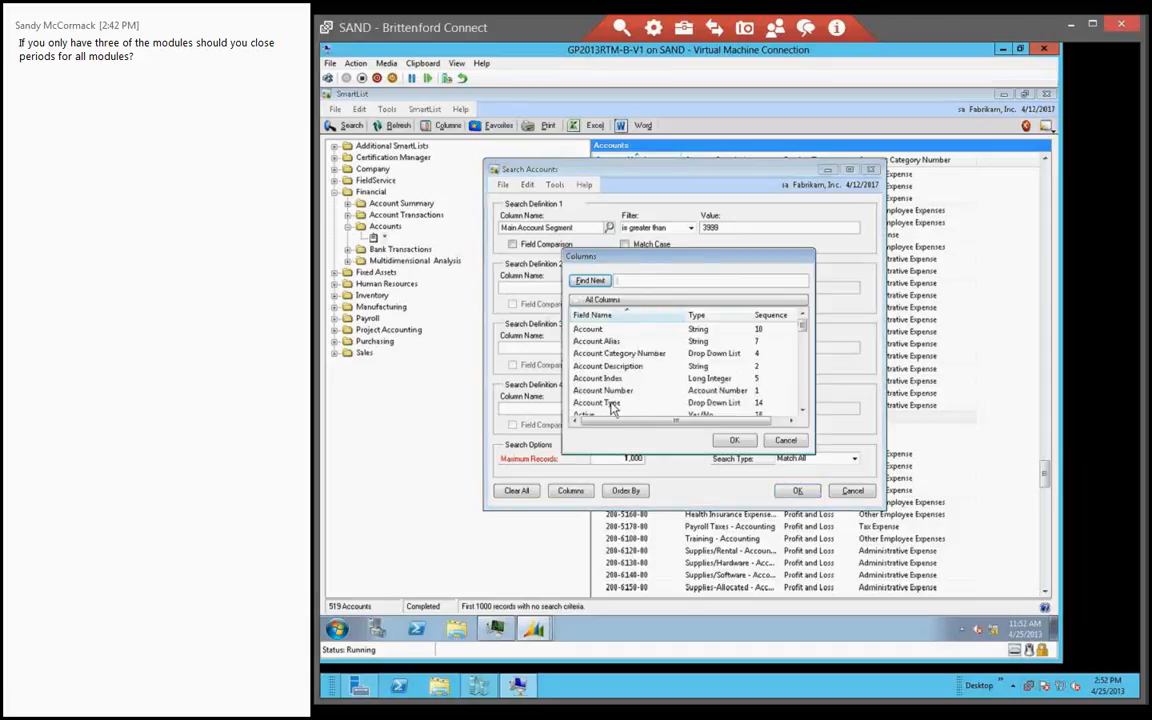
left_click(665, 402)
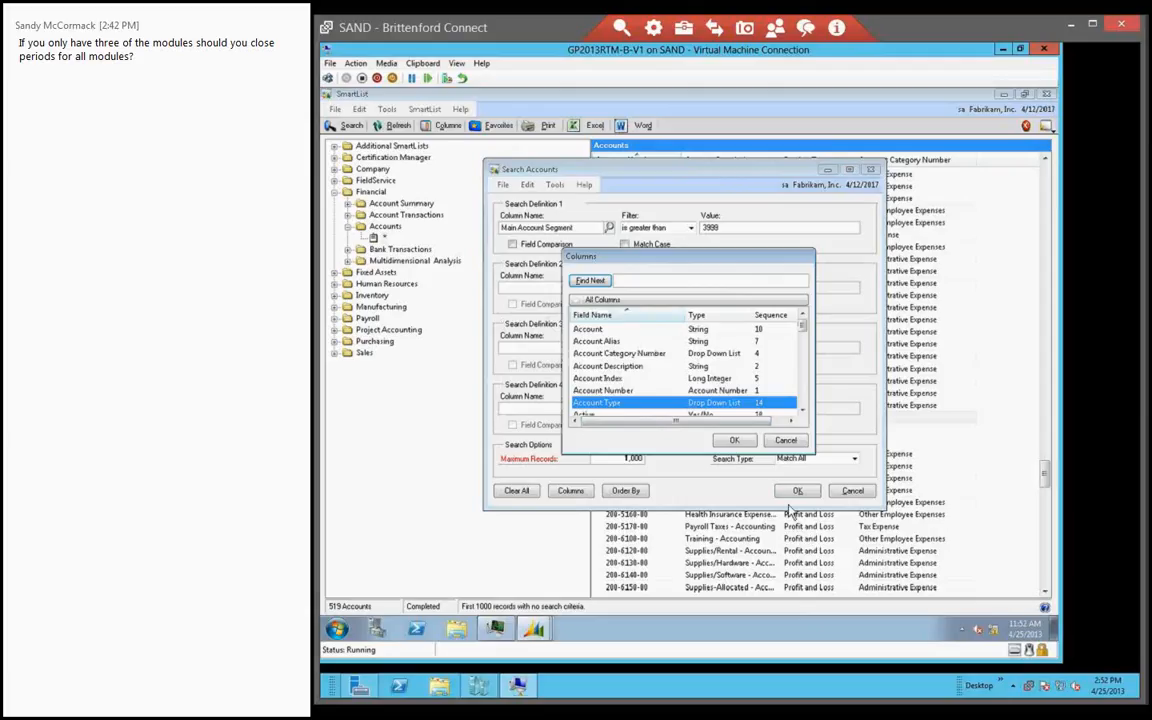
left_click(733, 440)
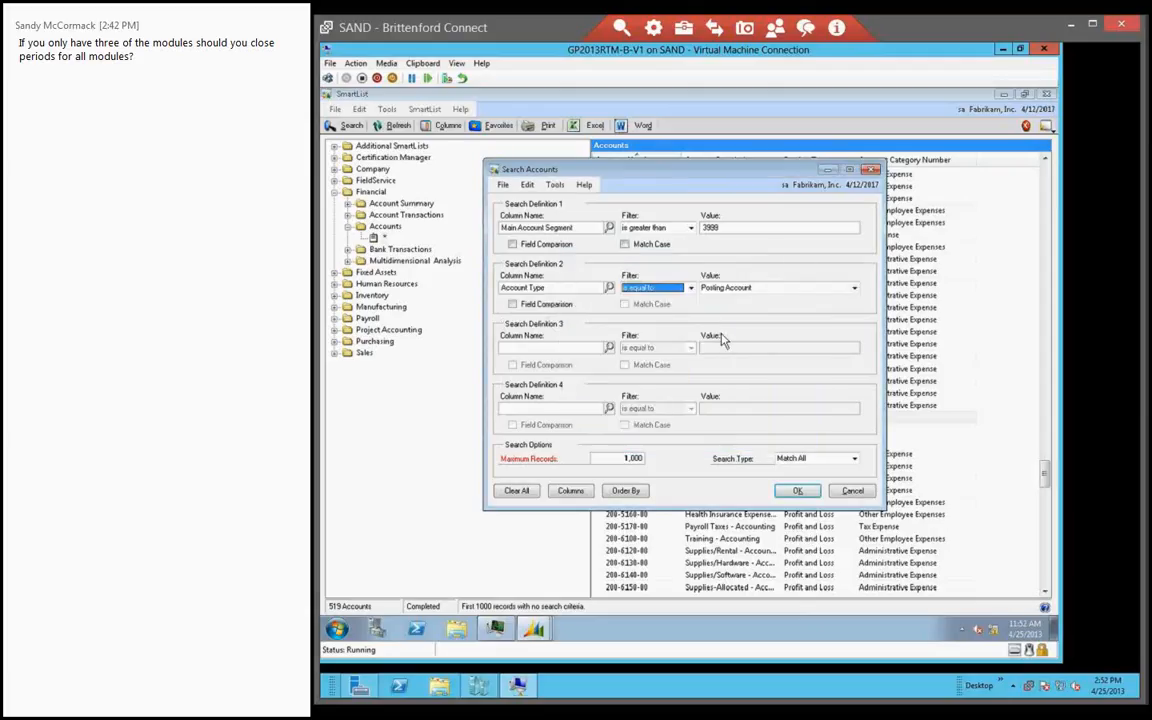
left_click(854, 289)
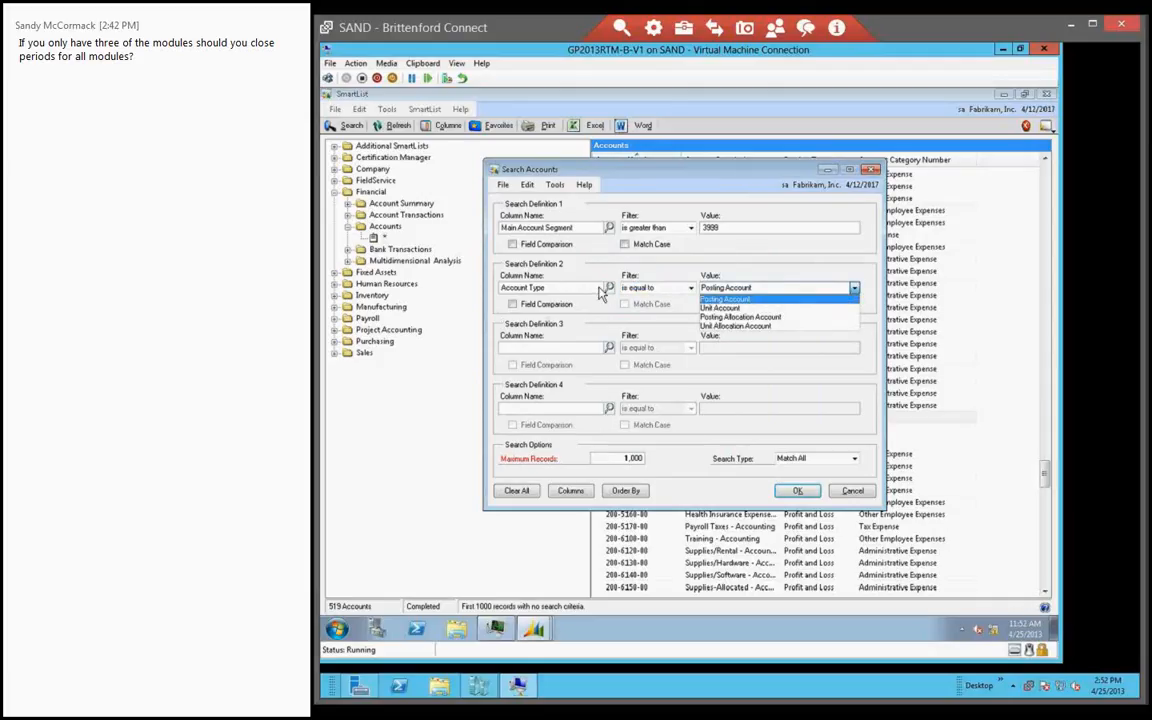
left_click(607, 288)
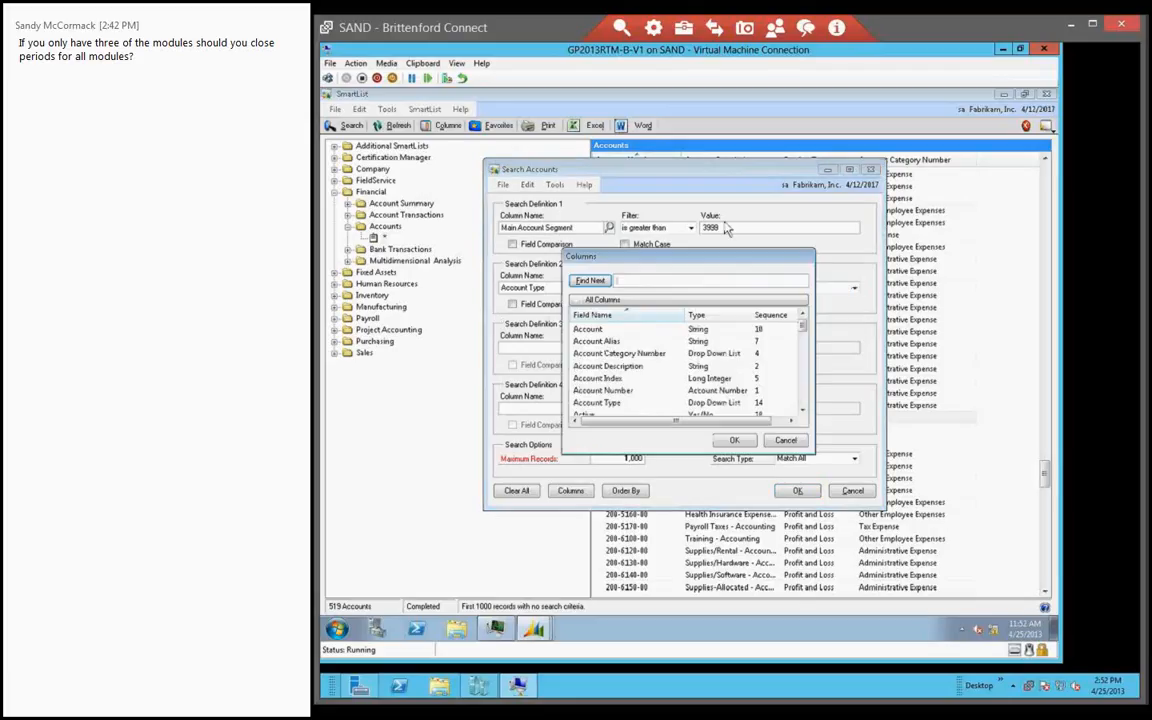
left_click(787, 441)
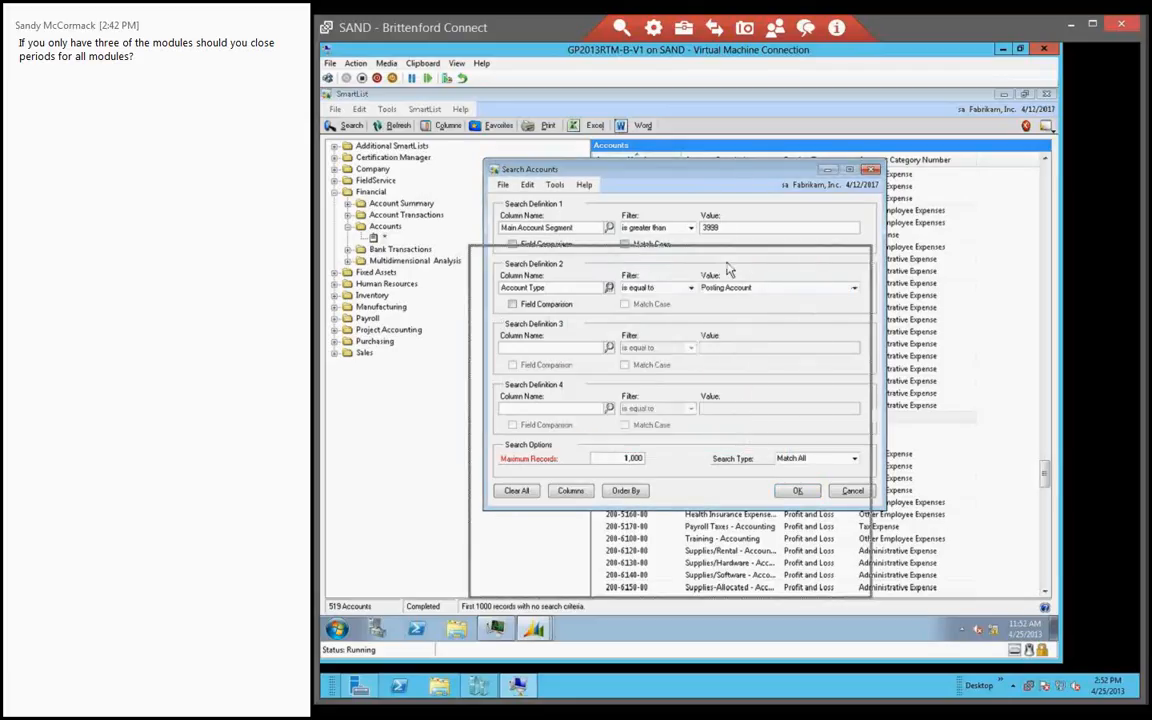
Set the second search definition to Posting Type is equal to Balance Sheet and run the account search
left_click_drag(748, 171, 733, 266)
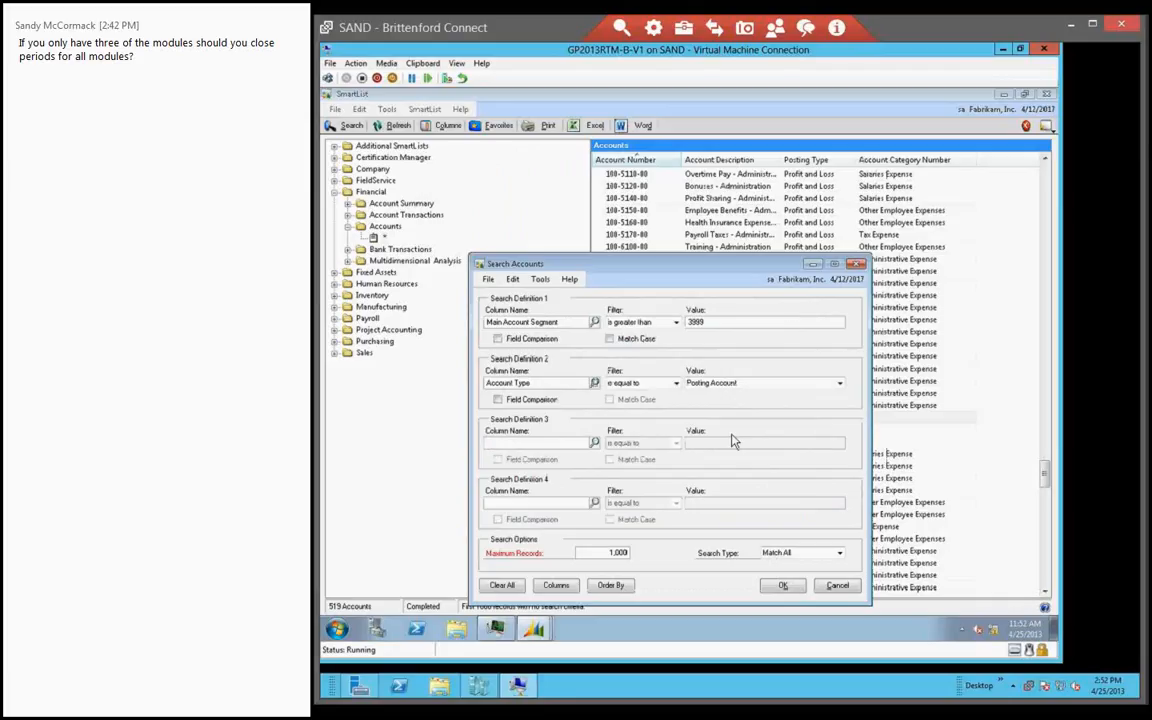
left_click(595, 442)
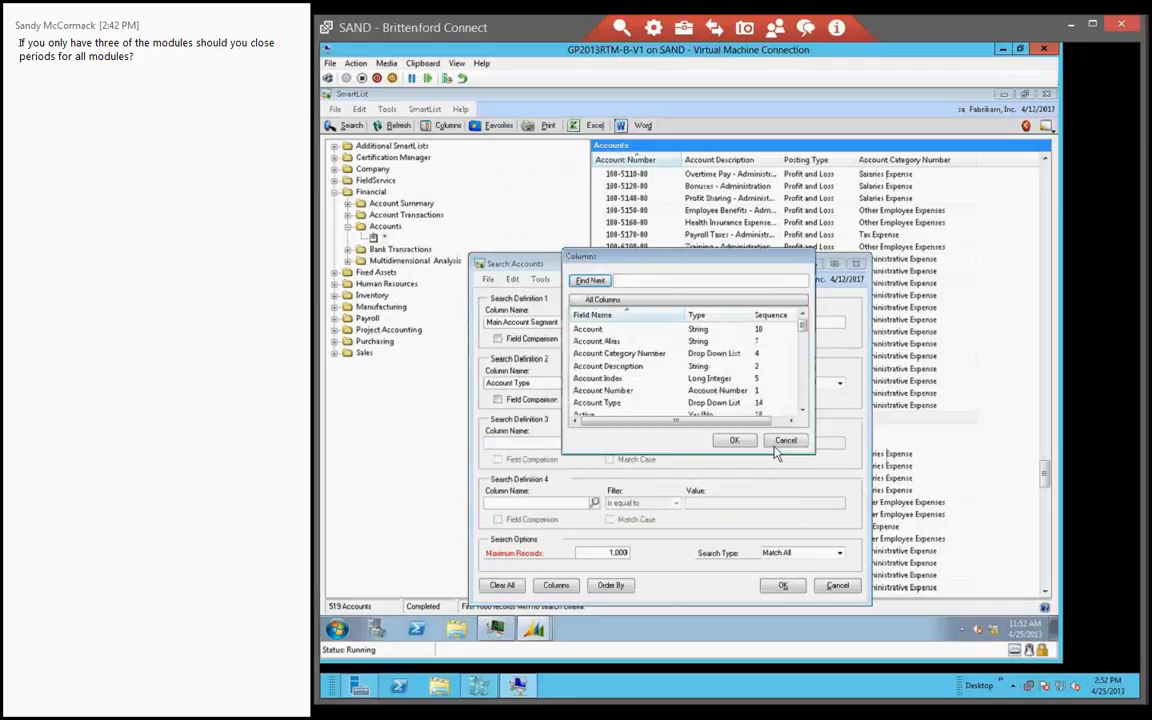
scroll(806, 399, "down", 10)
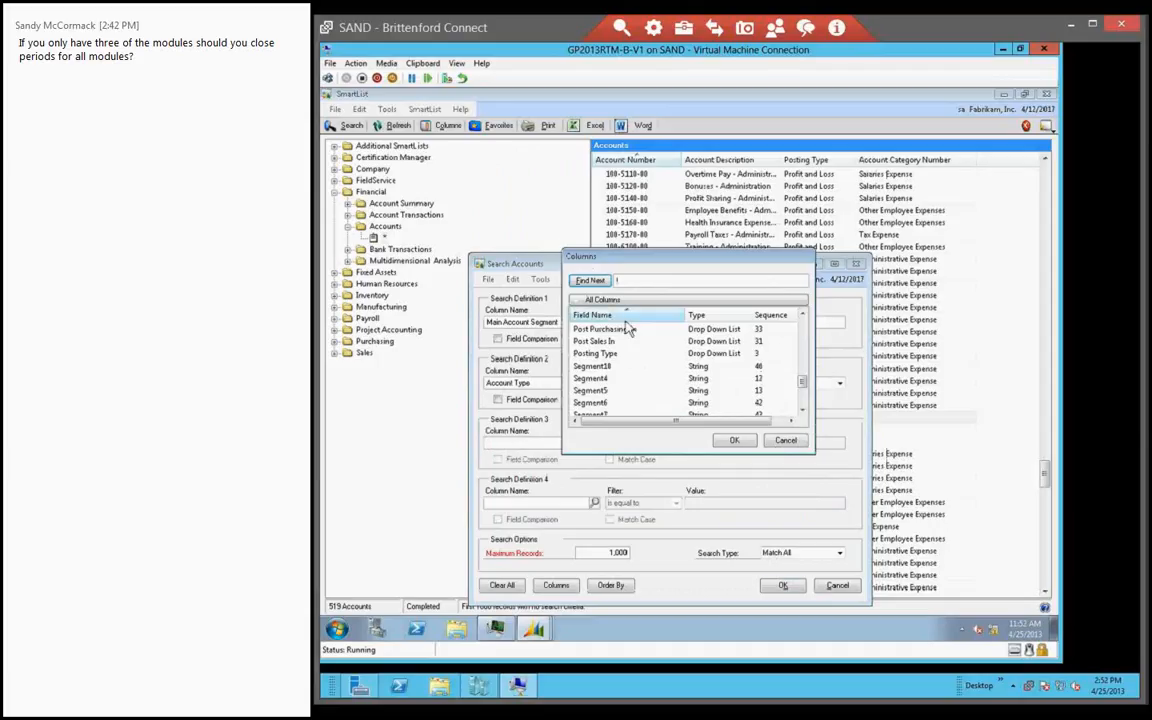
double_click(595, 353)
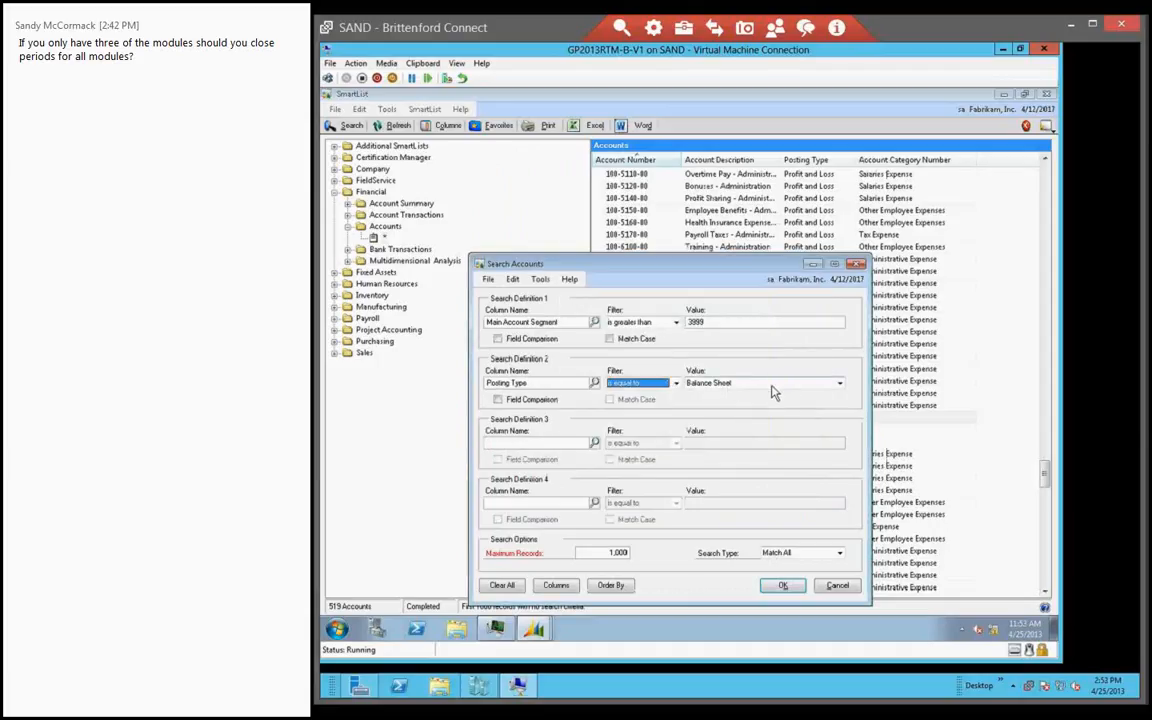
left_click(783, 587)
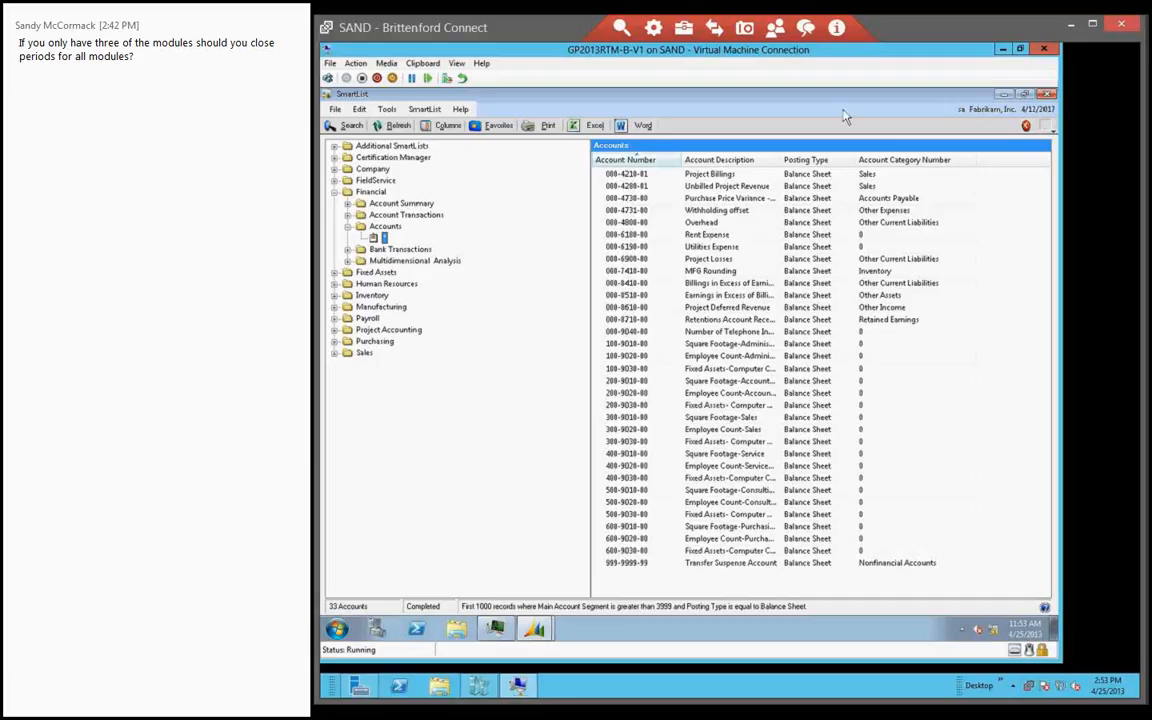
Set the Project Billings account's posting type to Profit and Loss, save the record, and close its maintenance window
double_click(722, 179)
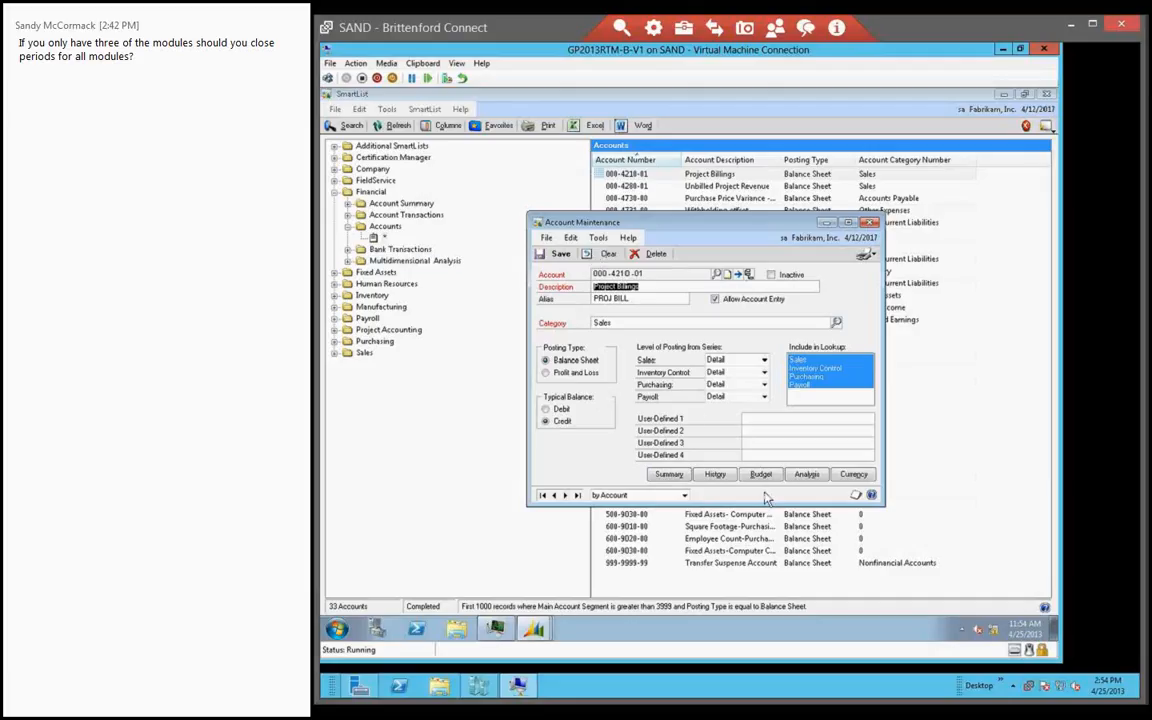
left_click(870, 222)
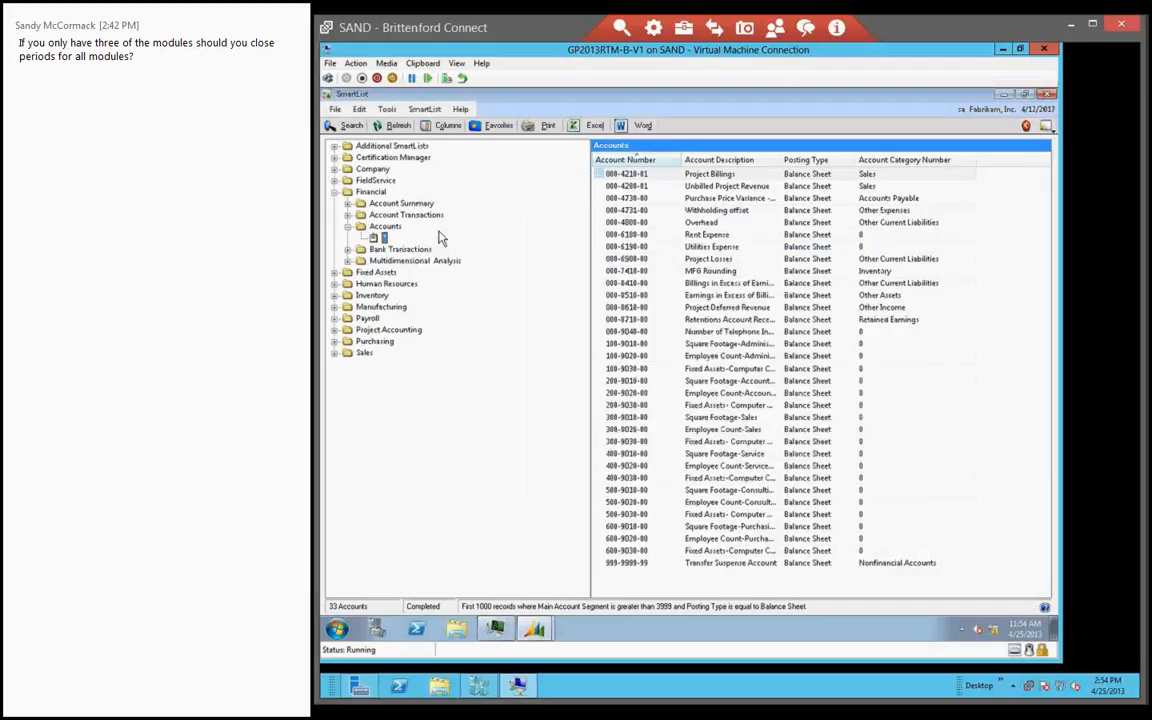
double_click(707, 174)
left_click(575, 374)
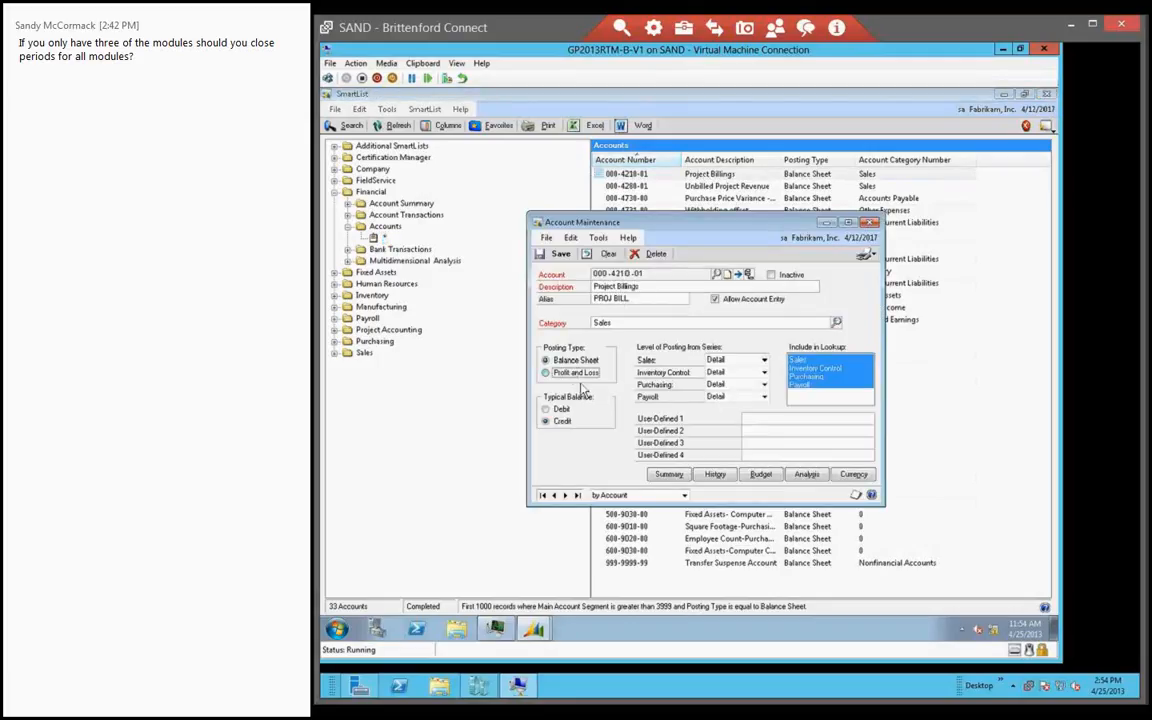
left_click(560, 254)
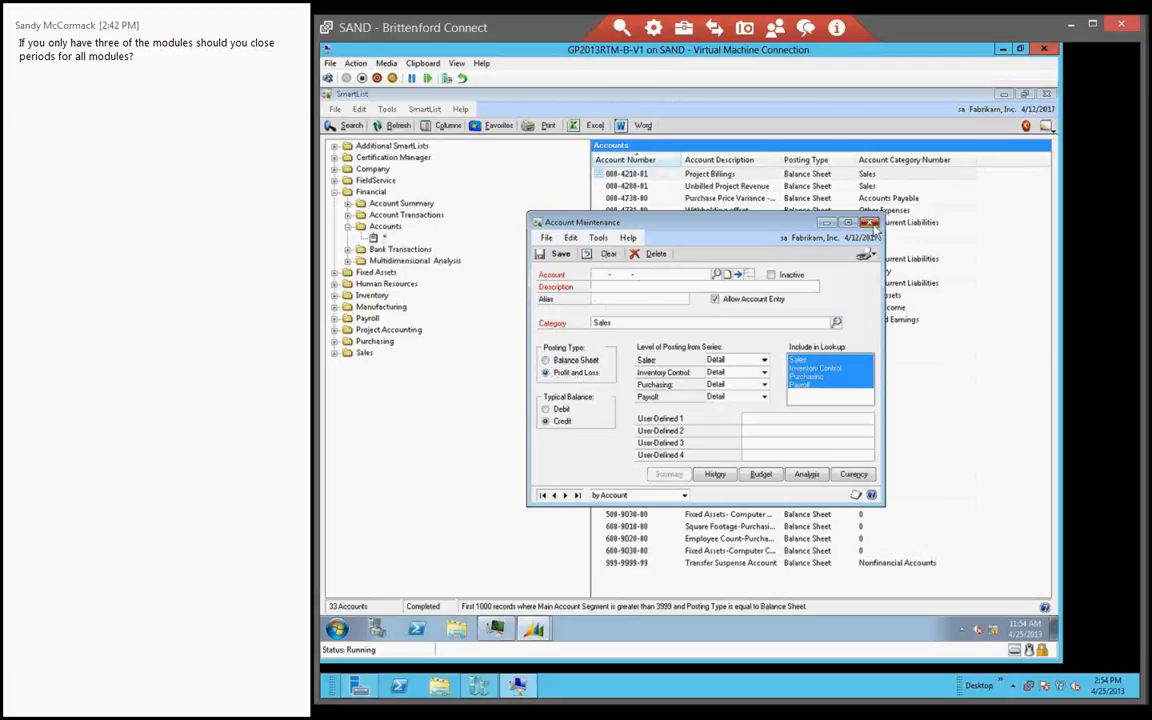
left_click(871, 223)
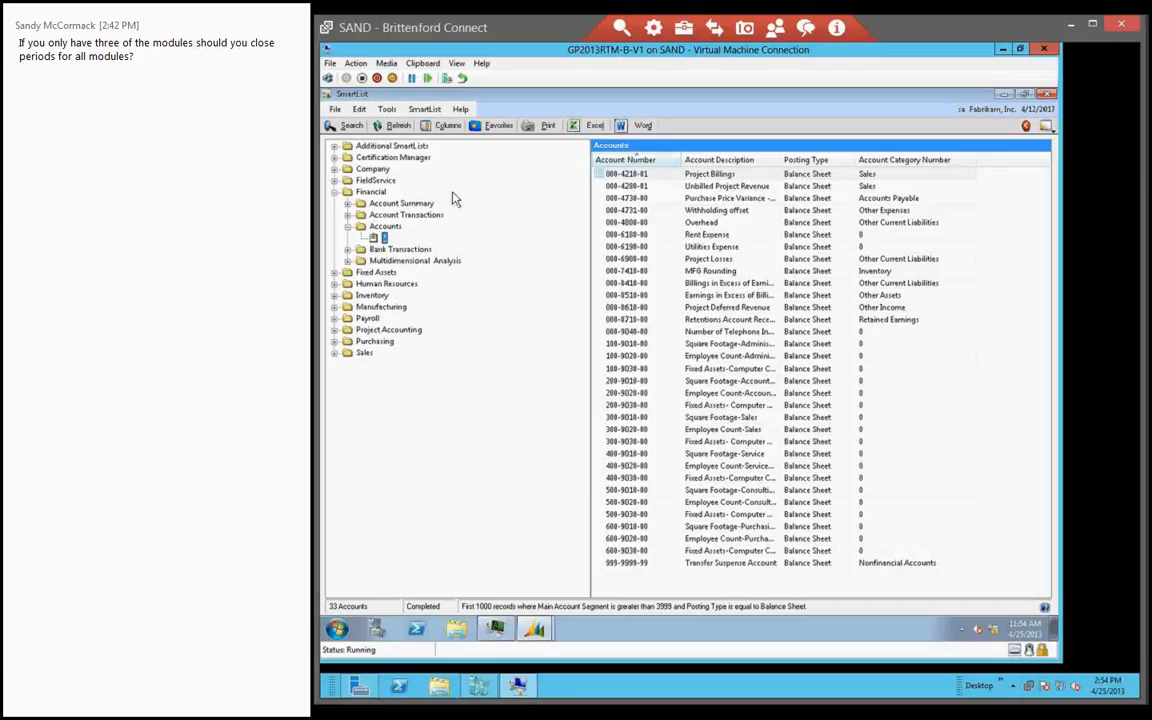
Save the search as favorite "Acct with Wrong Posting", visible to System, with a reminder when the number of records is greater than 0
left_click(497, 125)
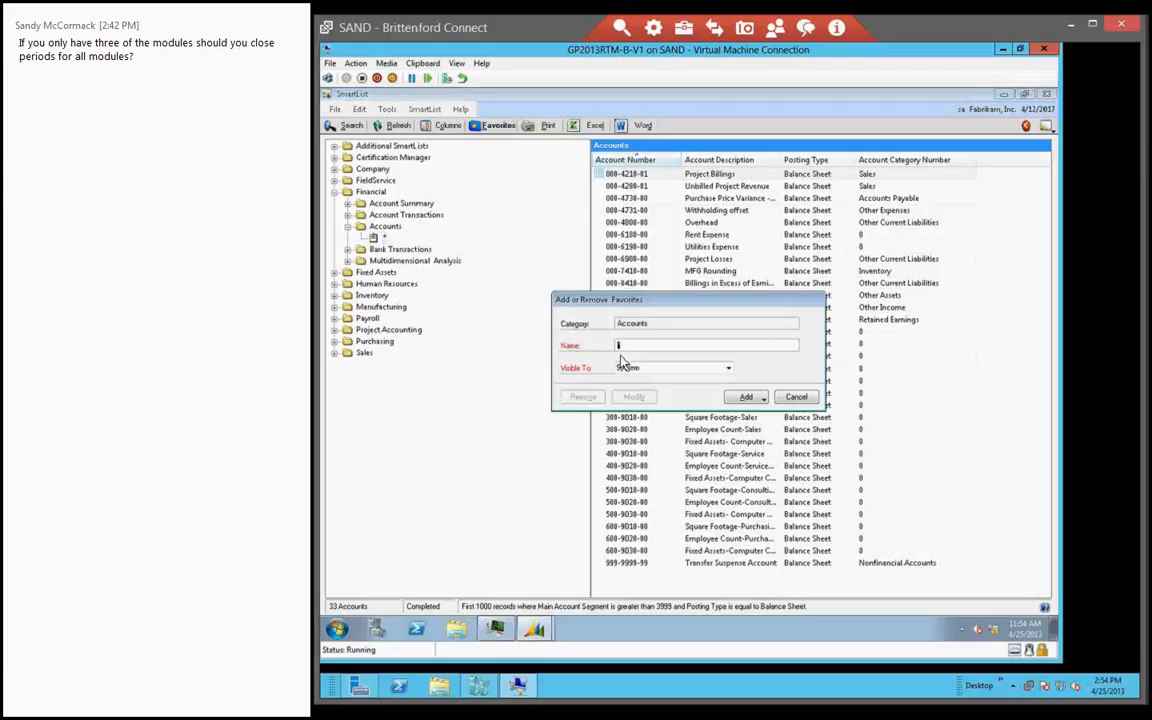
type("Acct with Wrong Posting")
left_click(763, 401)
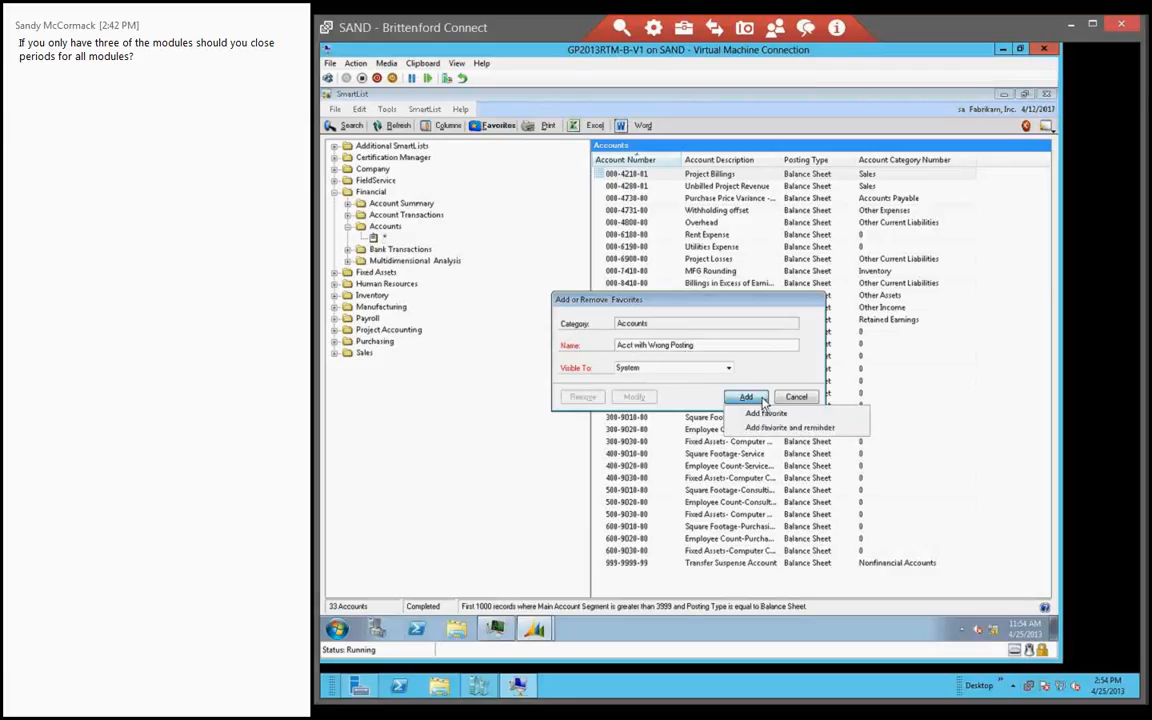
left_click(760, 428)
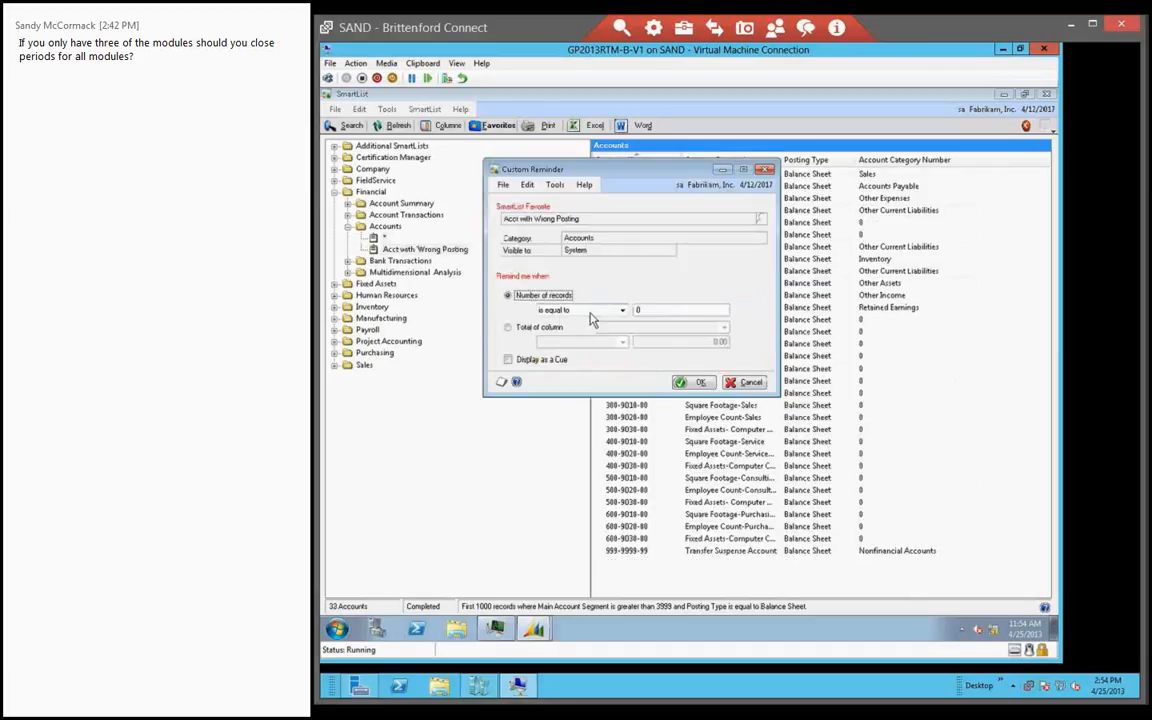
left_click(622, 311)
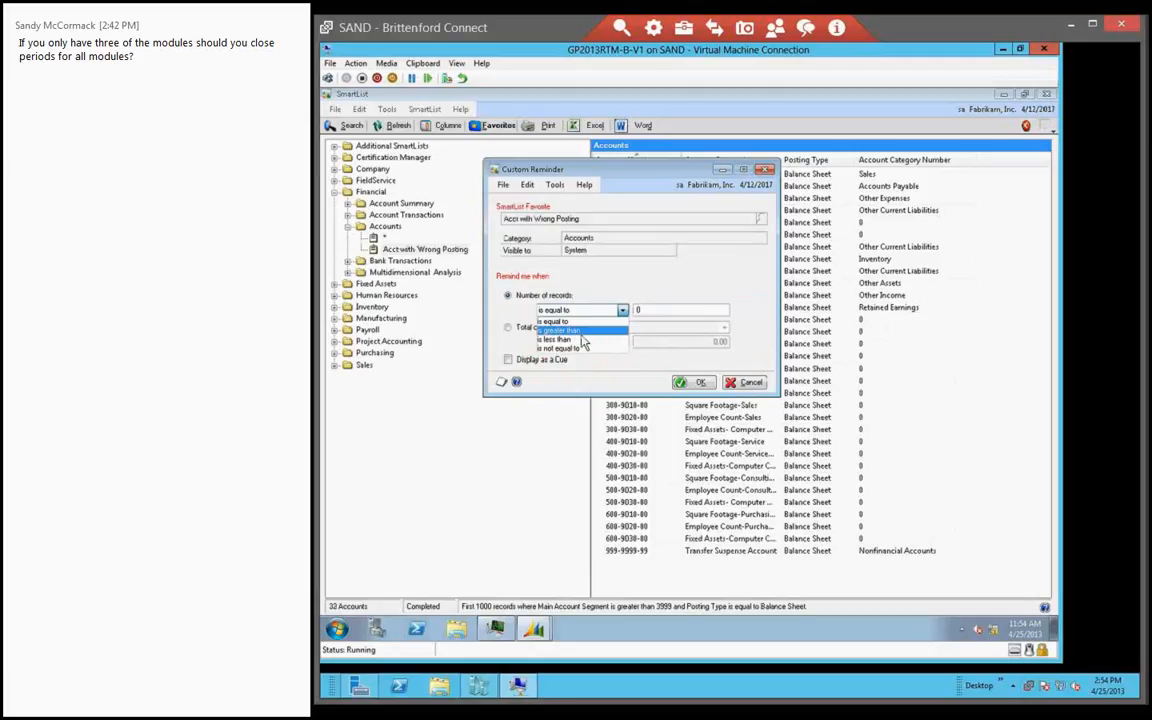
left_click(580, 331)
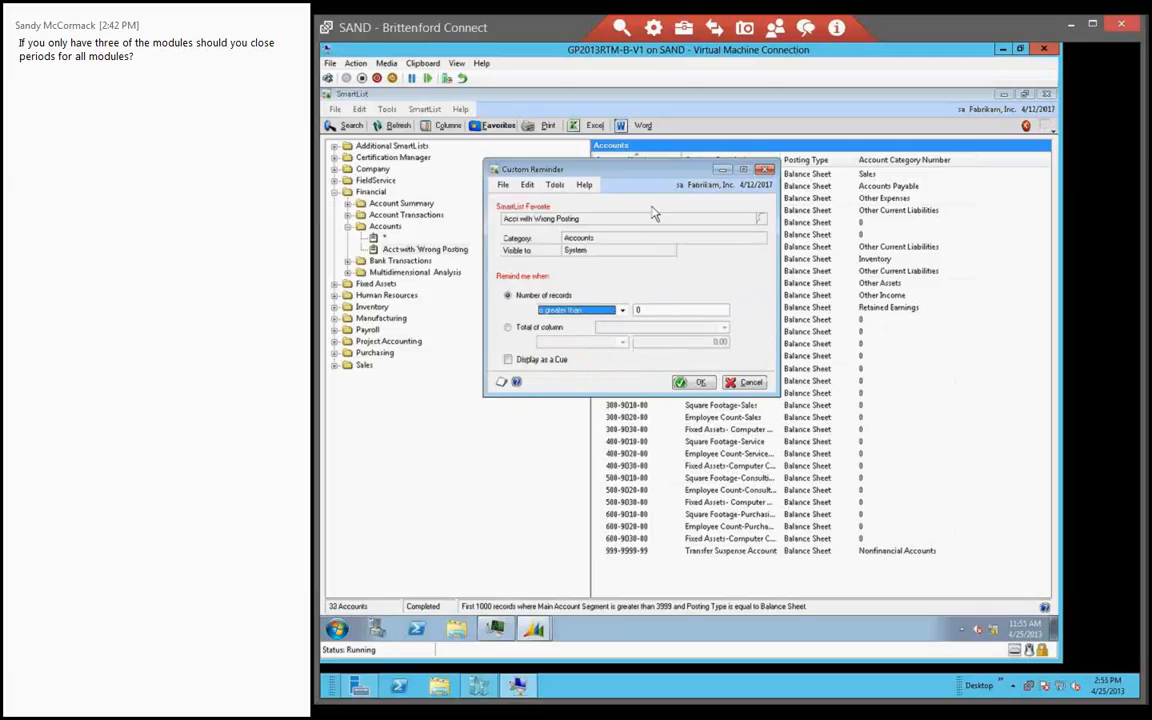
left_click(701, 384)
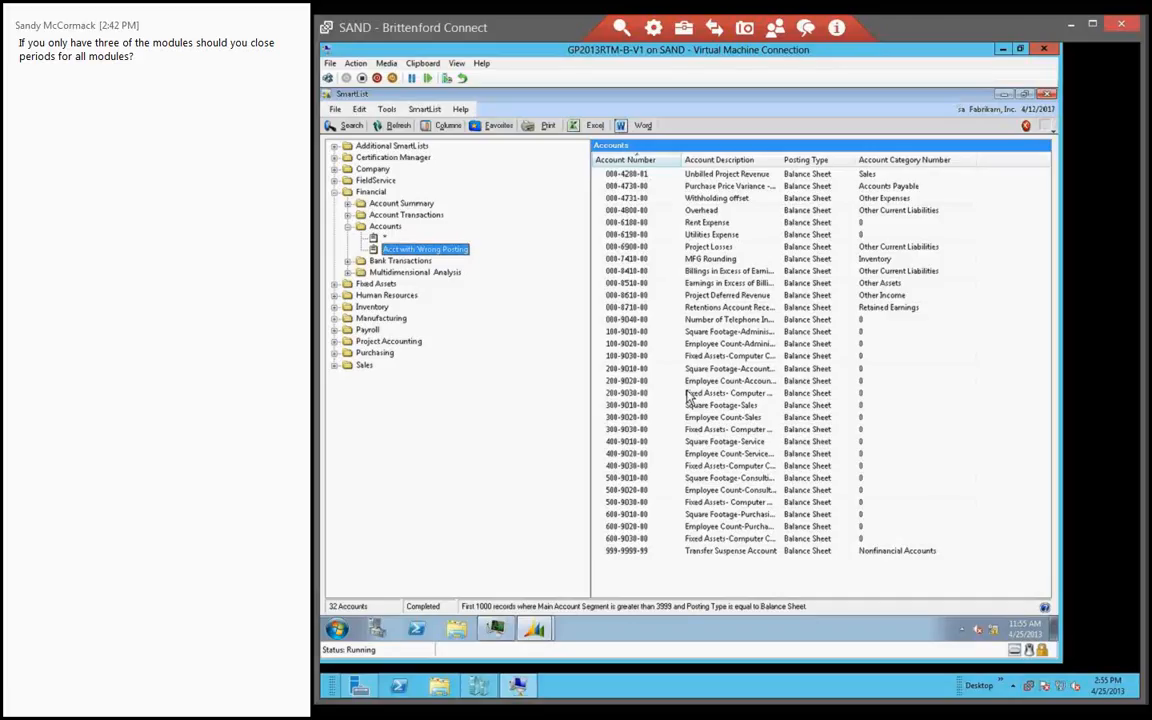
Compare the default Accounts list with the Acct with Wrong Posting favorite, and view the Rent Expense account's record
left_click(385, 238)
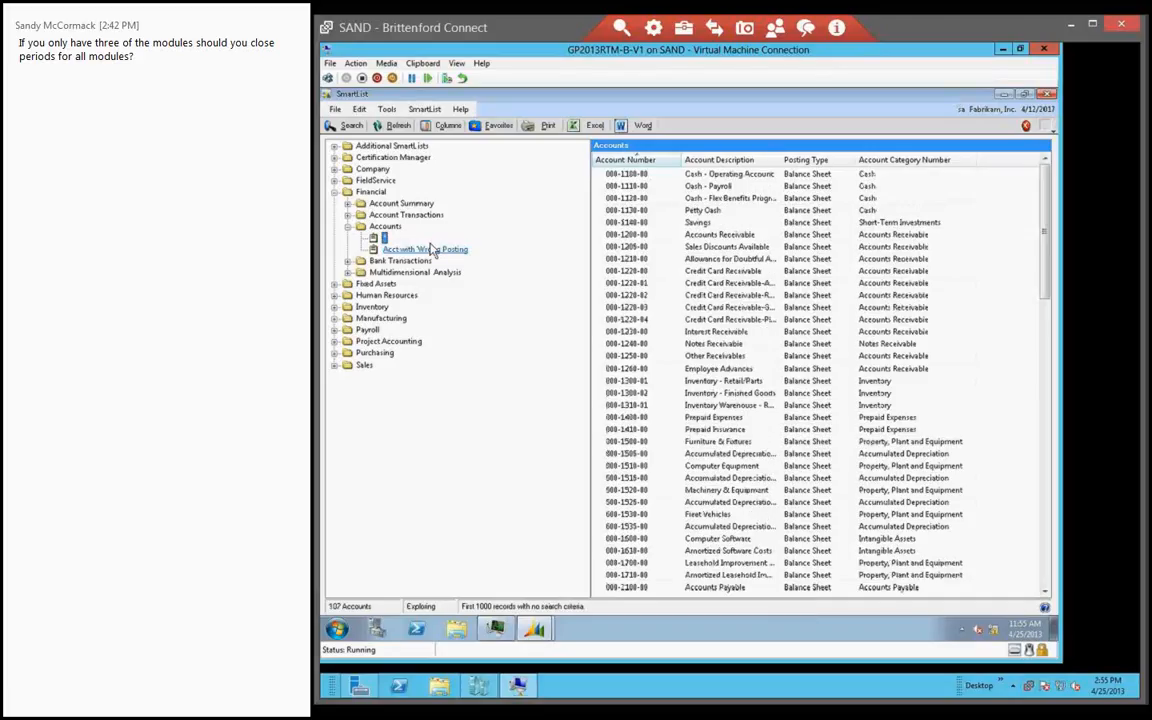
left_click(428, 249)
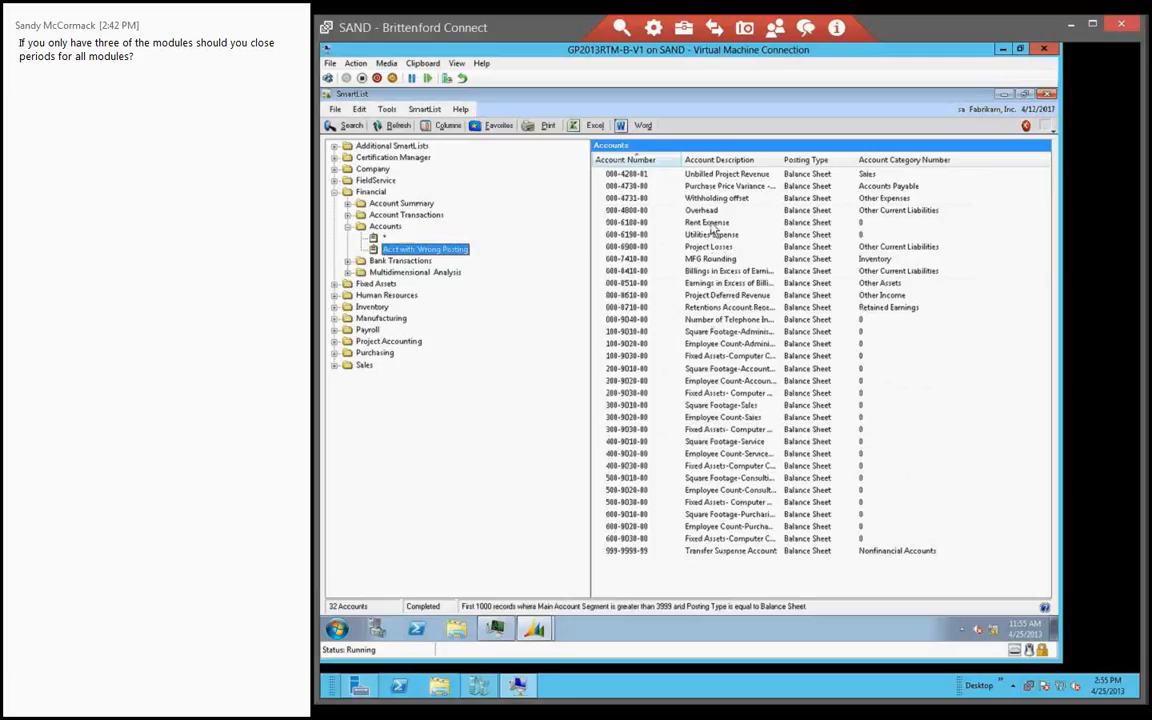
double_click(712, 224)
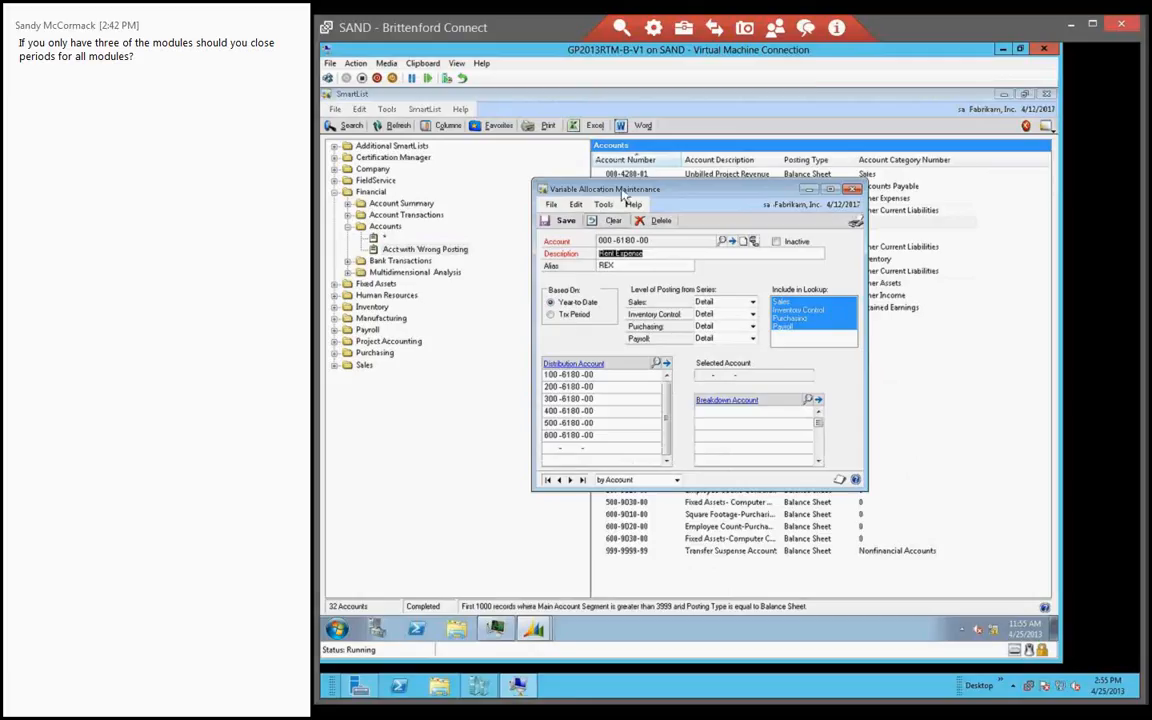
left_click(852, 189)
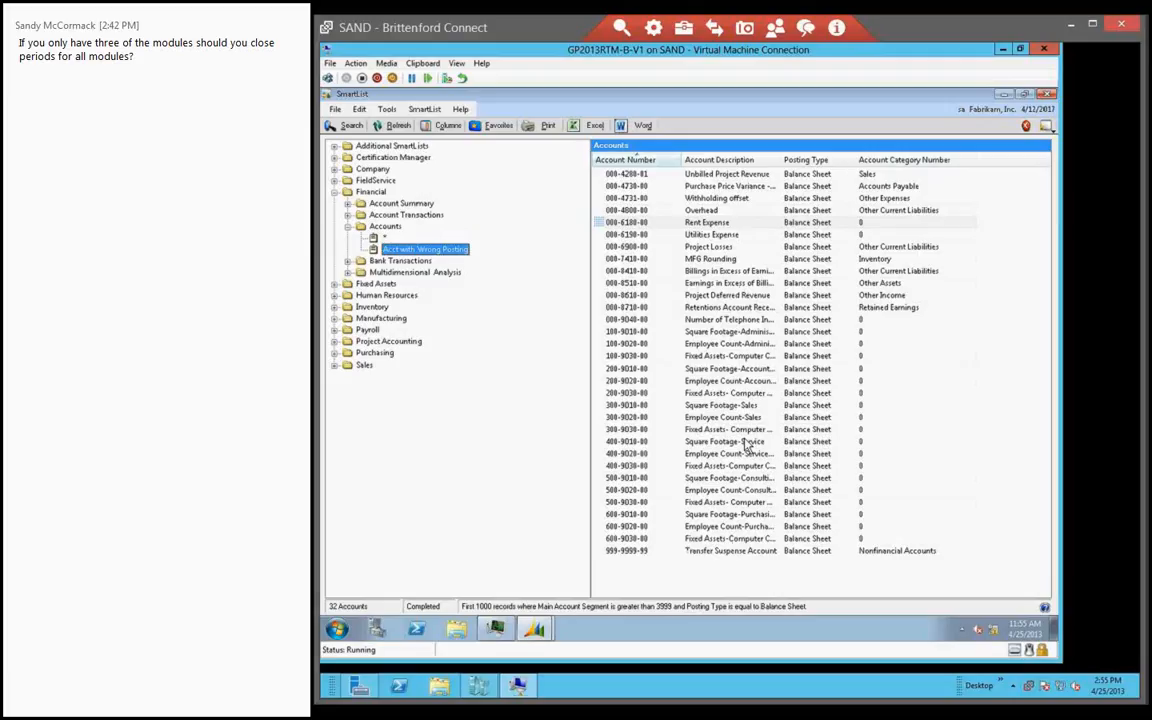
Narrow the account search with a third definition, Account Type is equal to Posting Account, and close SmartList after reviewing the results
left_click(346, 126)
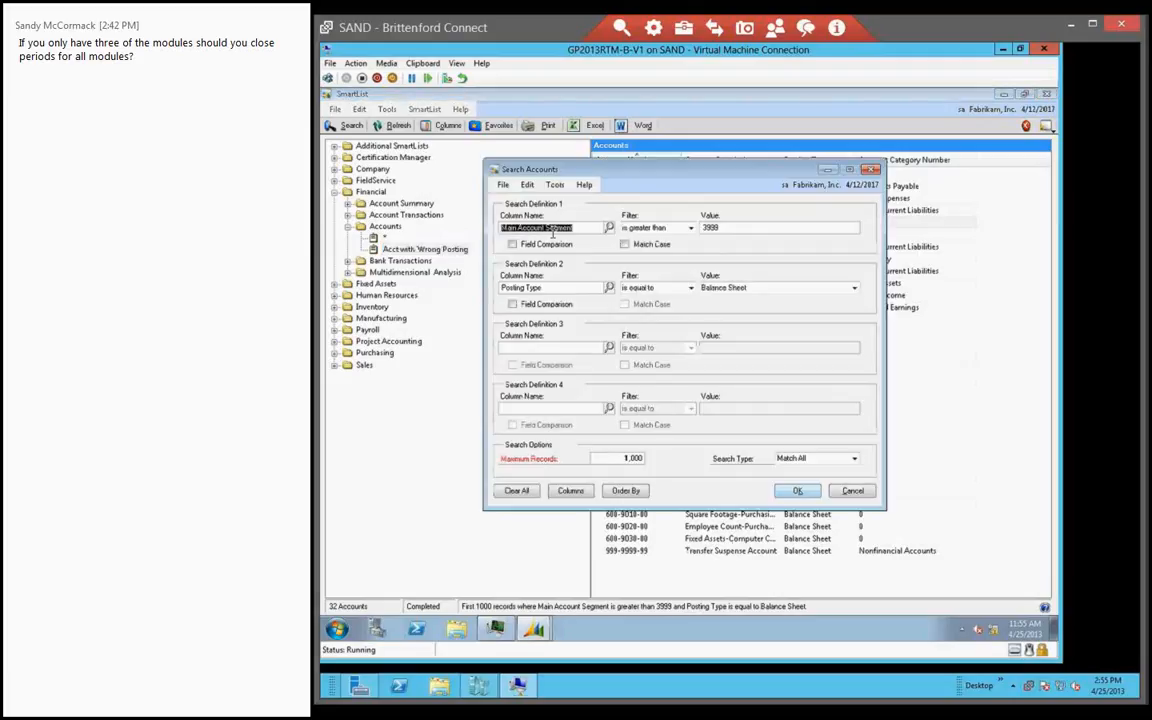
left_click(609, 348)
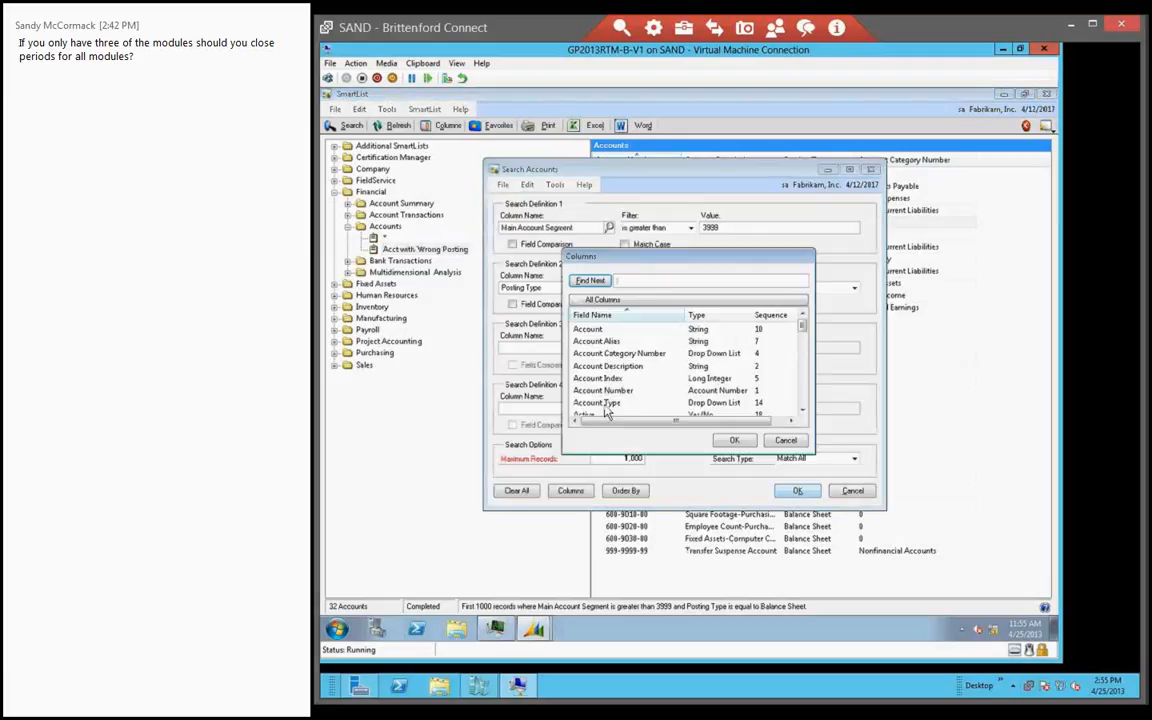
left_click(600, 403)
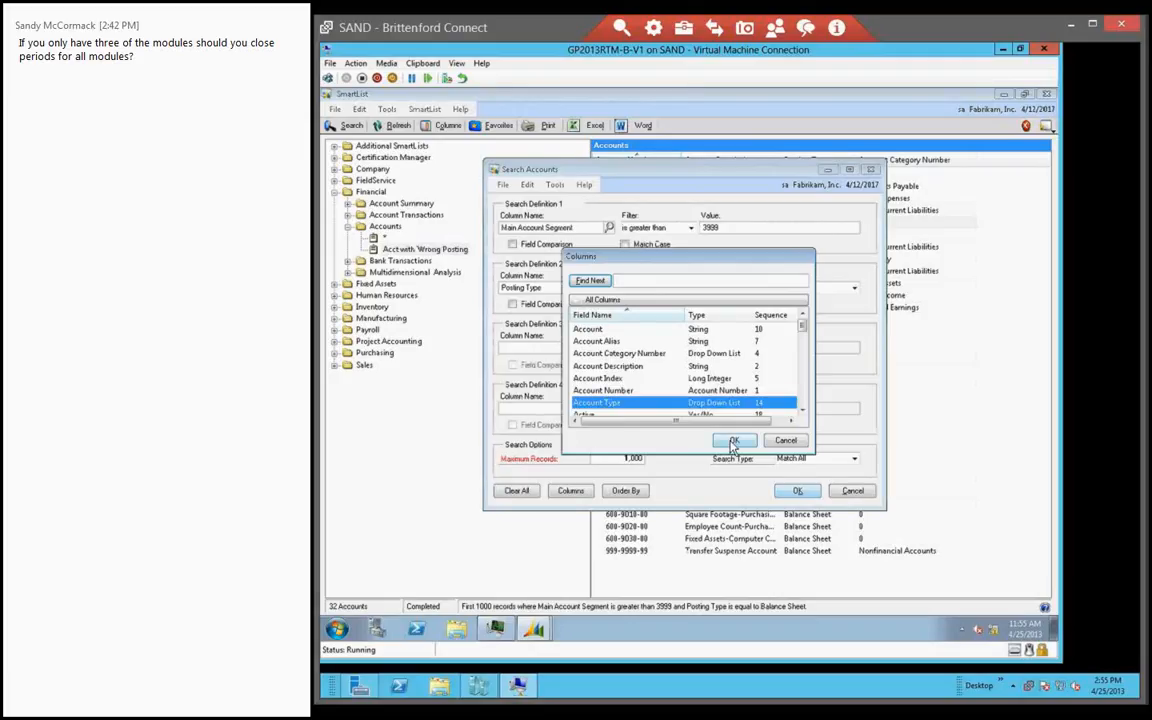
left_click(733, 442)
left_click(690, 348)
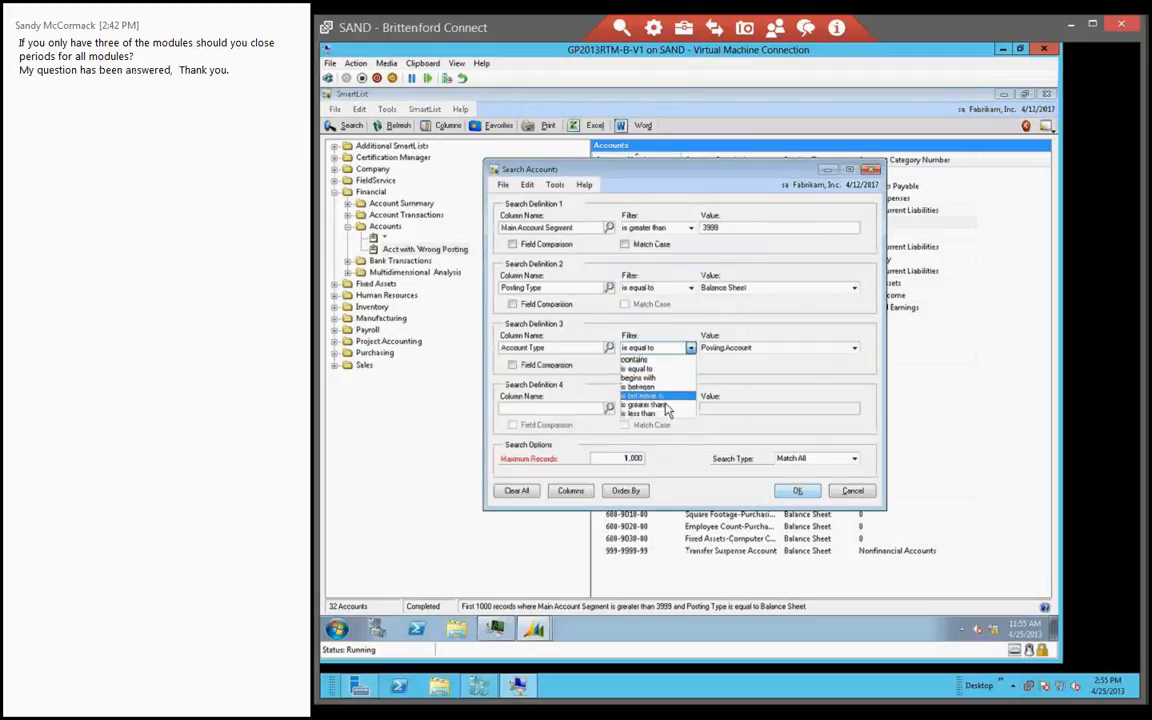
left_click(656, 396)
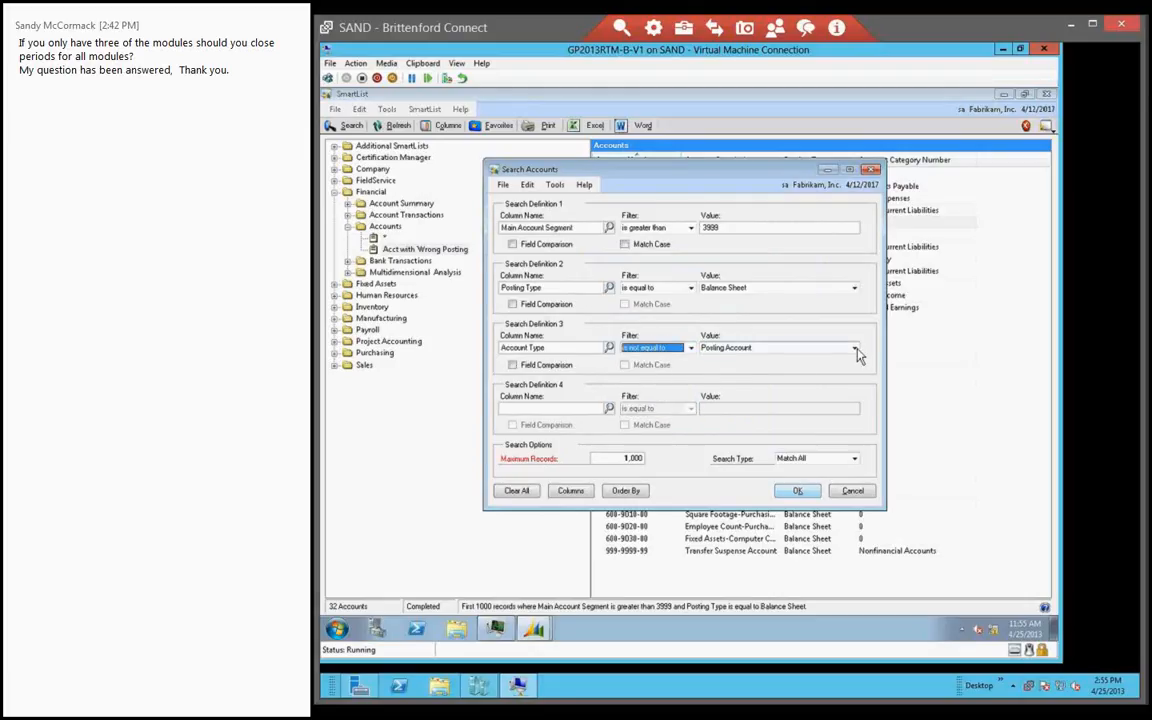
left_click(690, 348)
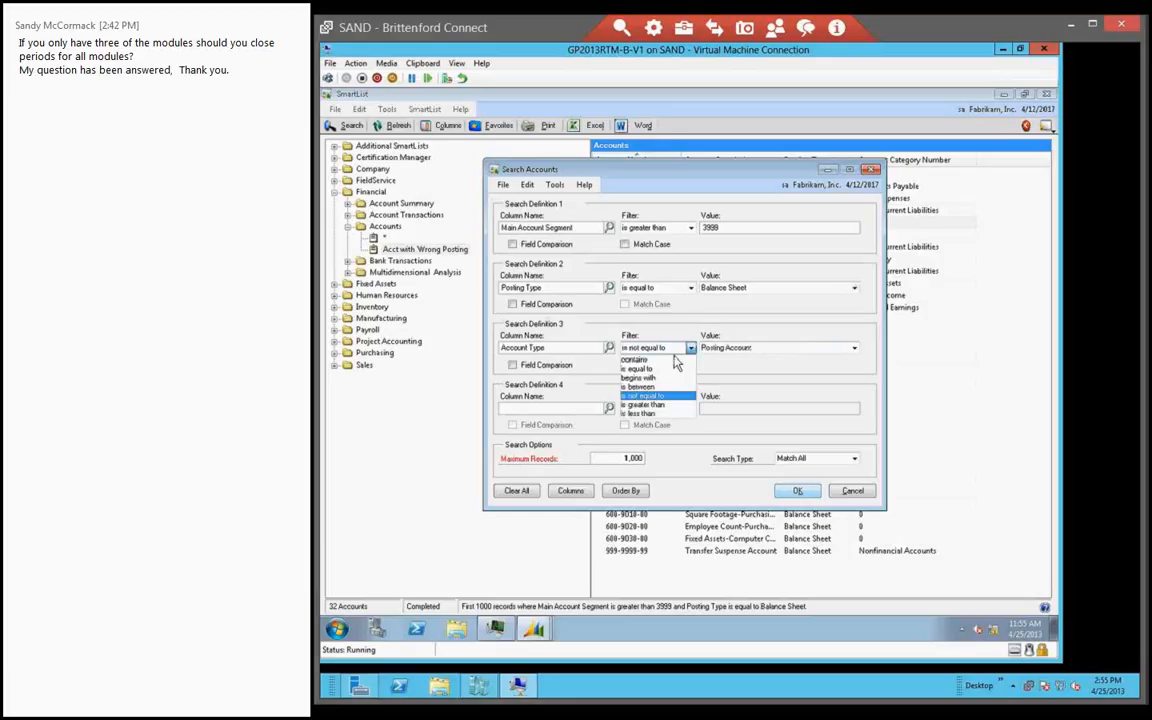
left_click(655, 369)
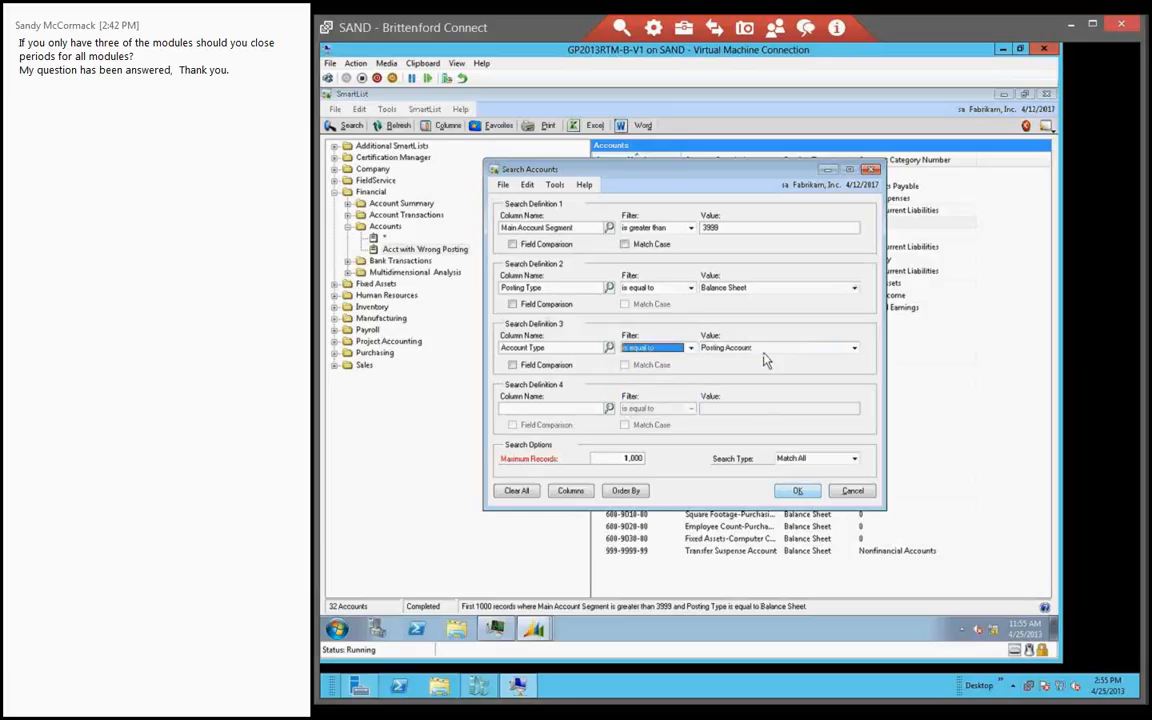
key("Return")
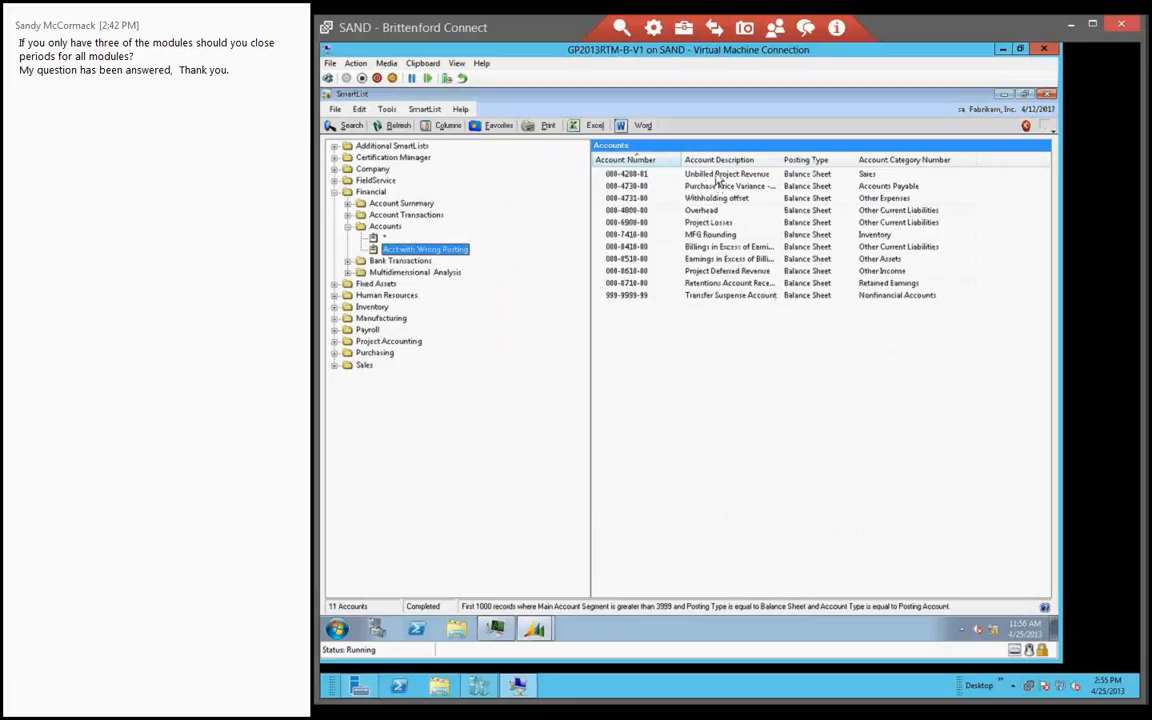
left_click(855, 175)
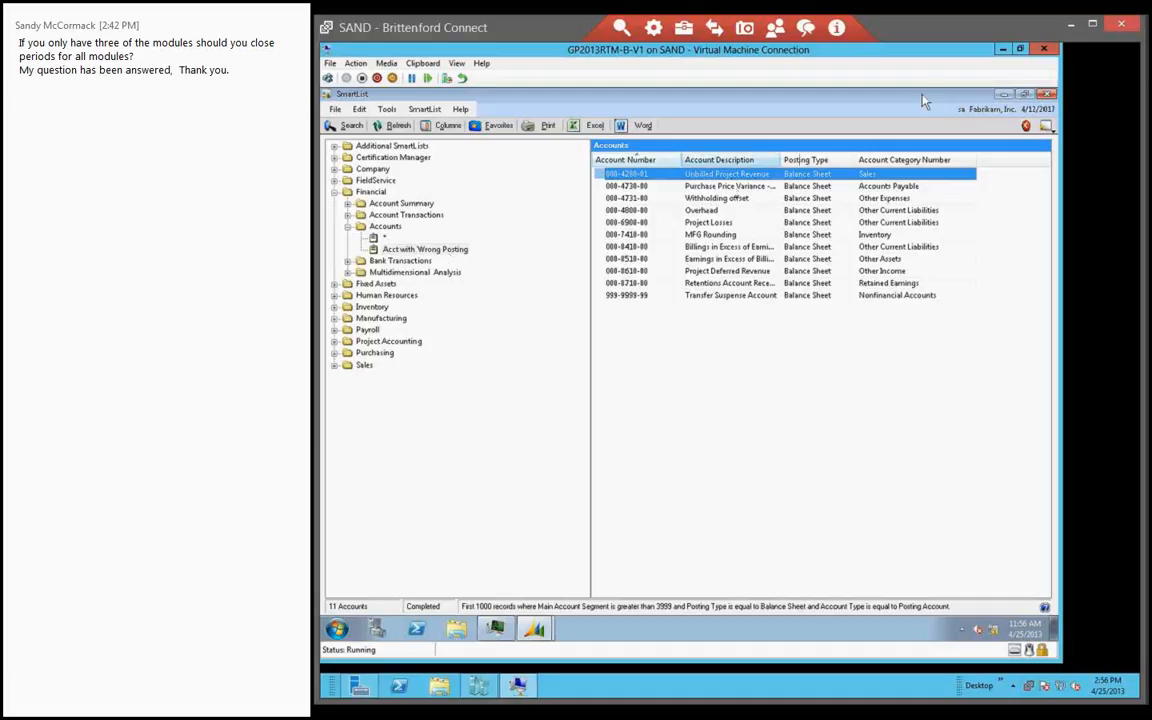
left_click(1047, 94)
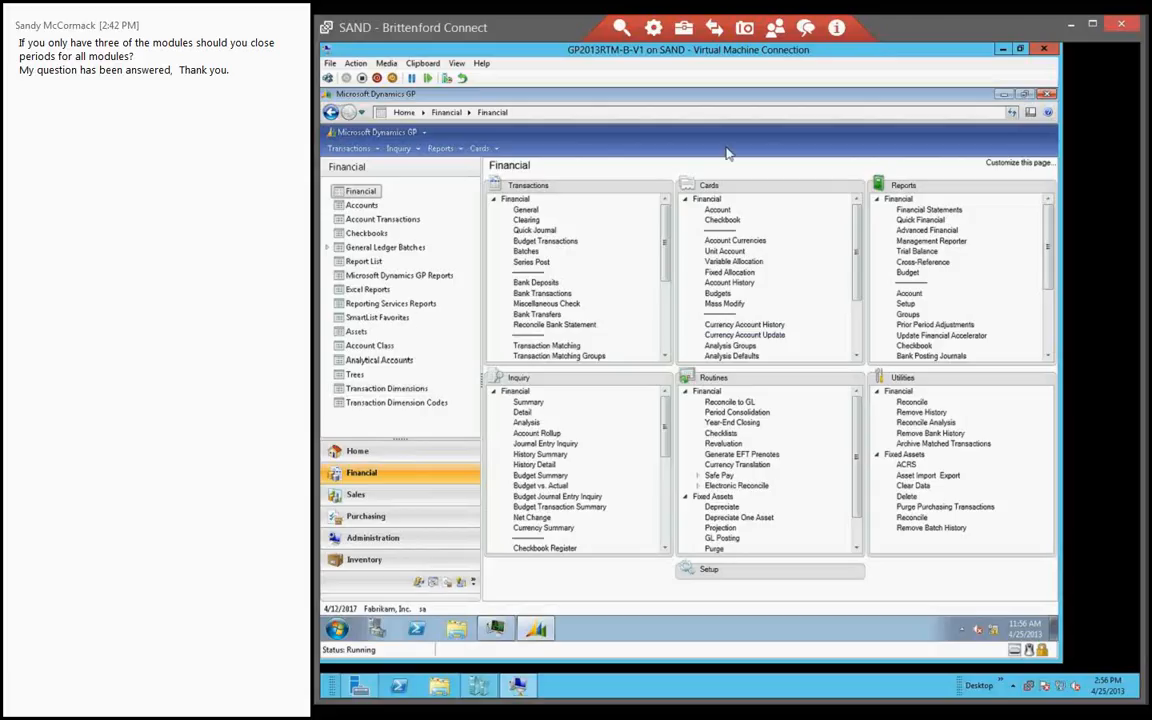
Review the company's fiscal periods for 2018 and 2014 in Fiscal Periods Setup, and close the window
left_click(378, 132)
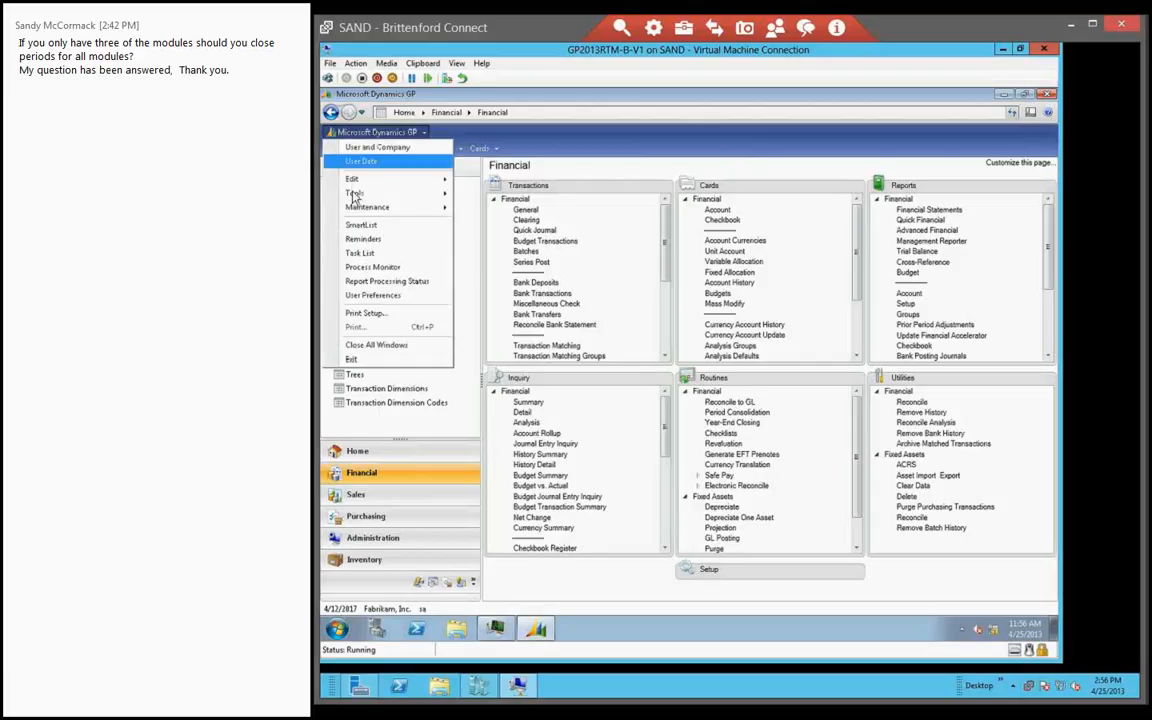
mouse_move(356, 194)
mouse_move(522, 203)
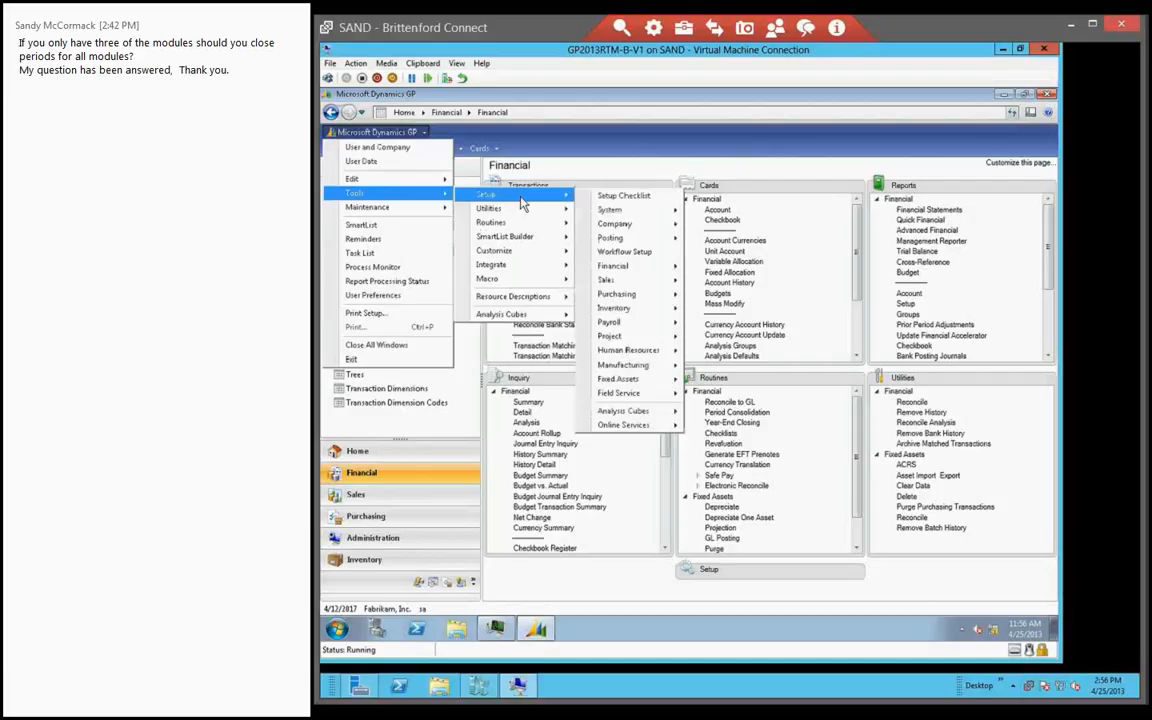
mouse_move(614, 223)
left_click(745, 262)
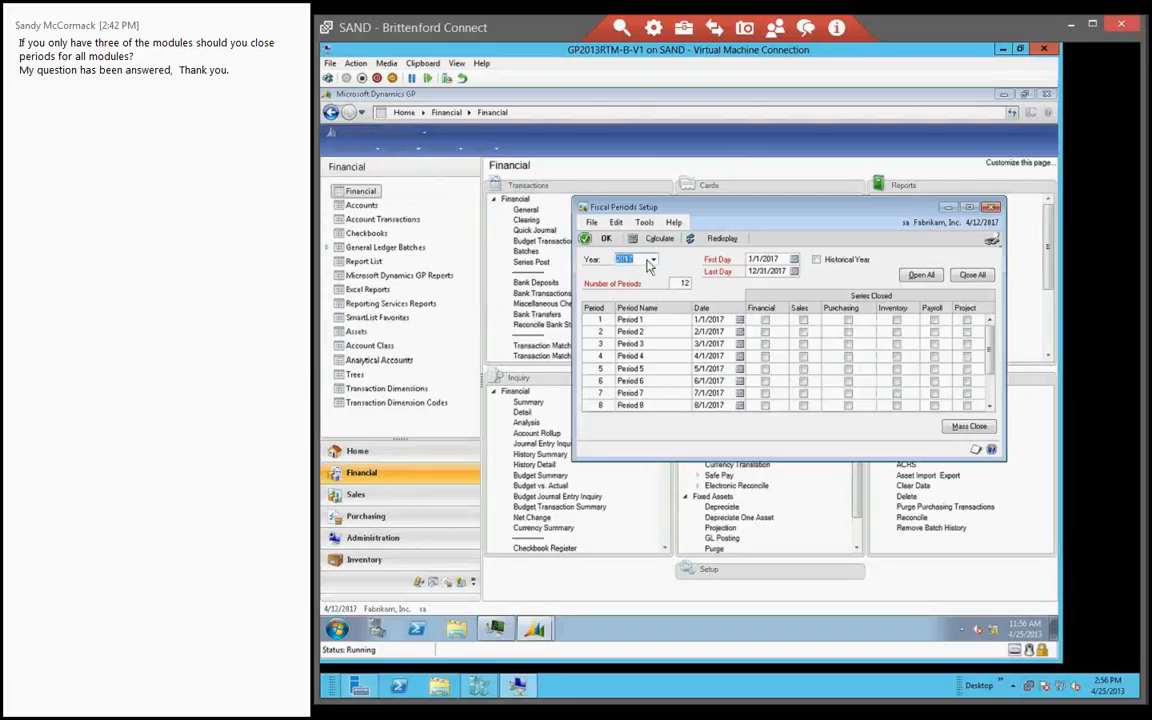
type("201")
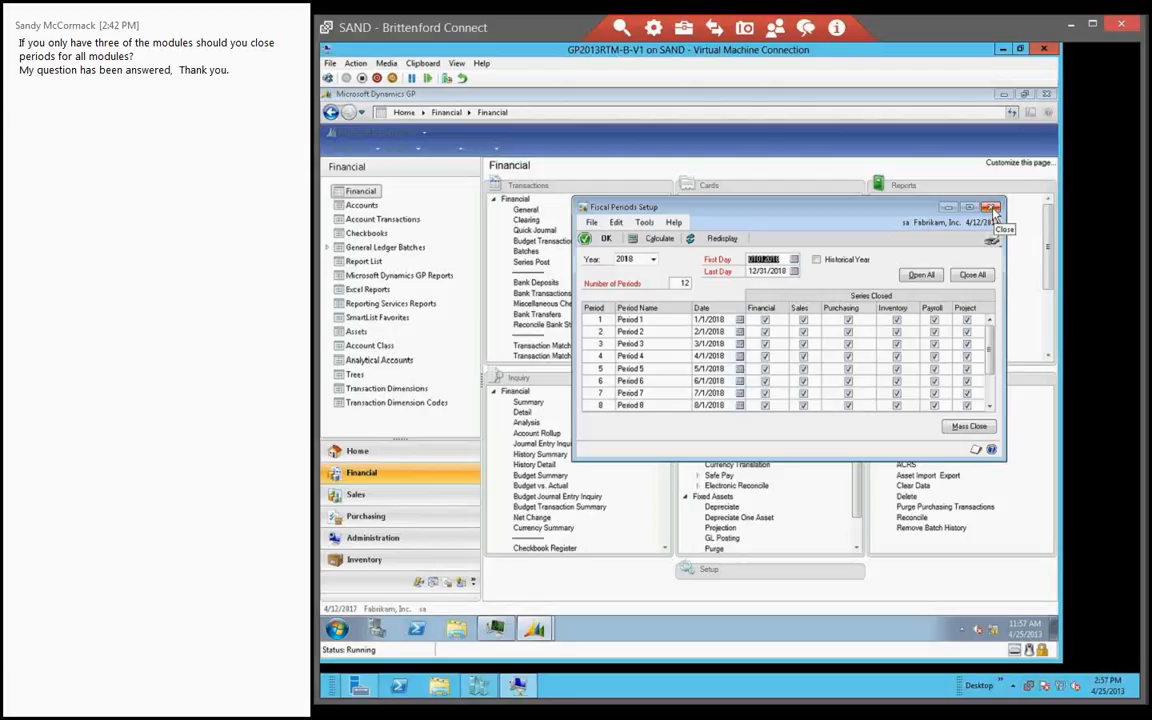
left_click(652, 260)
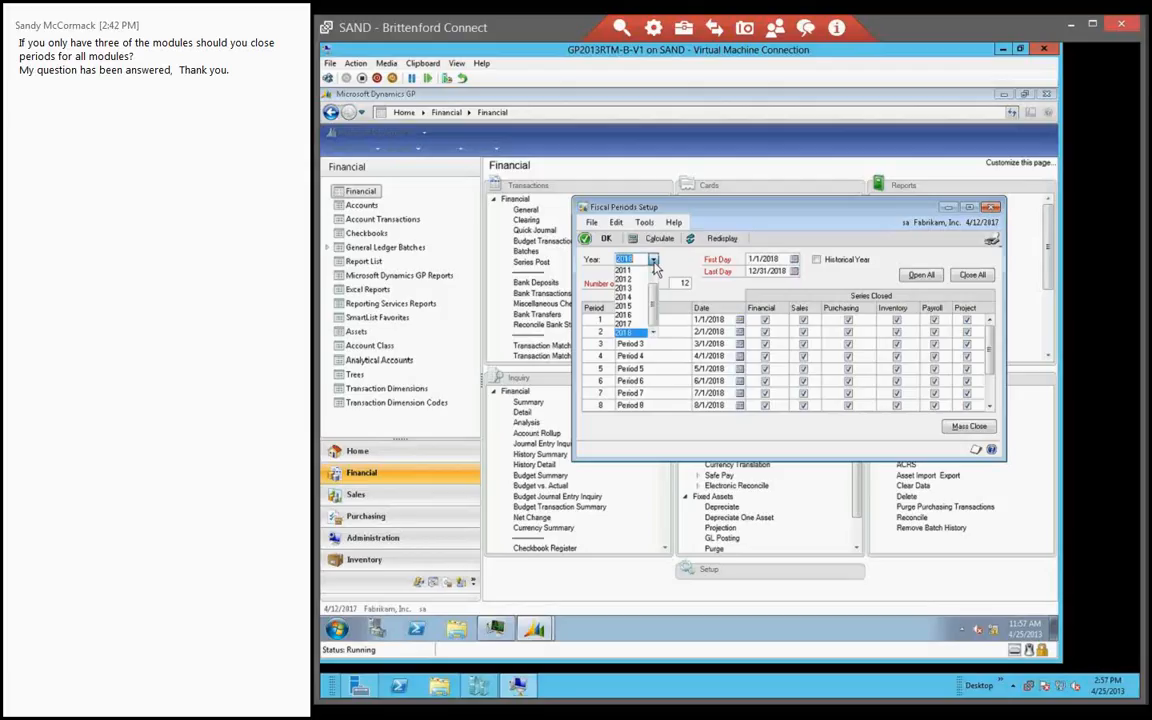
left_click(623, 297)
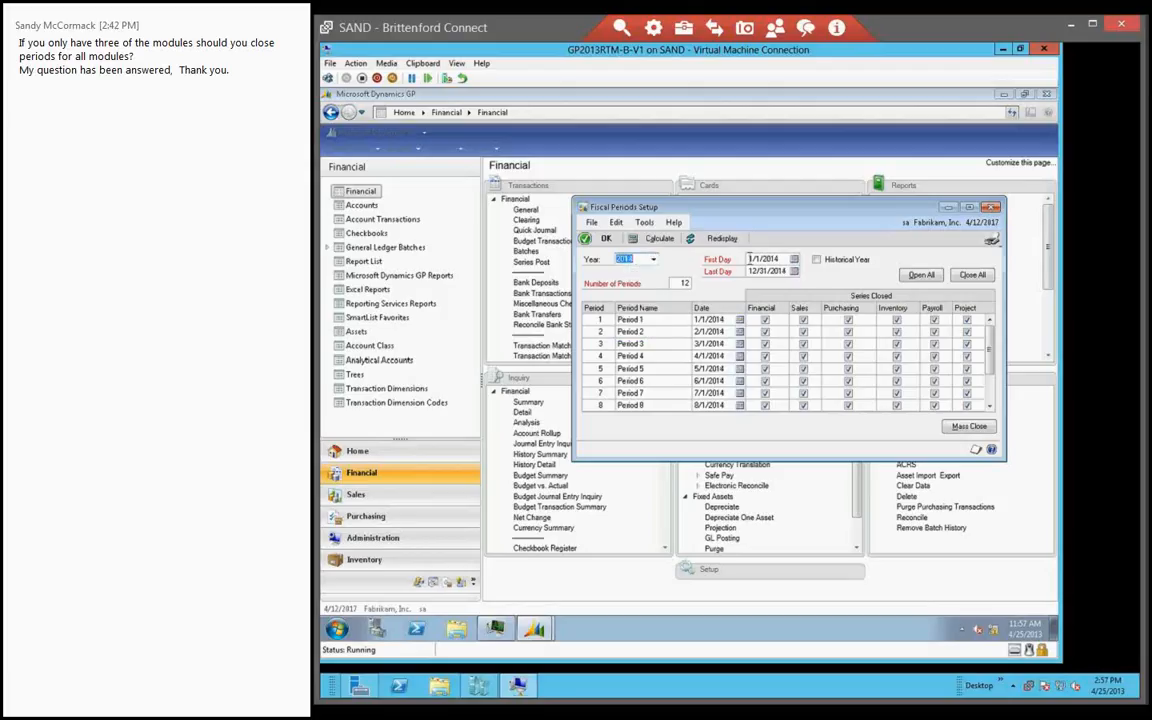
left_click(990, 206)
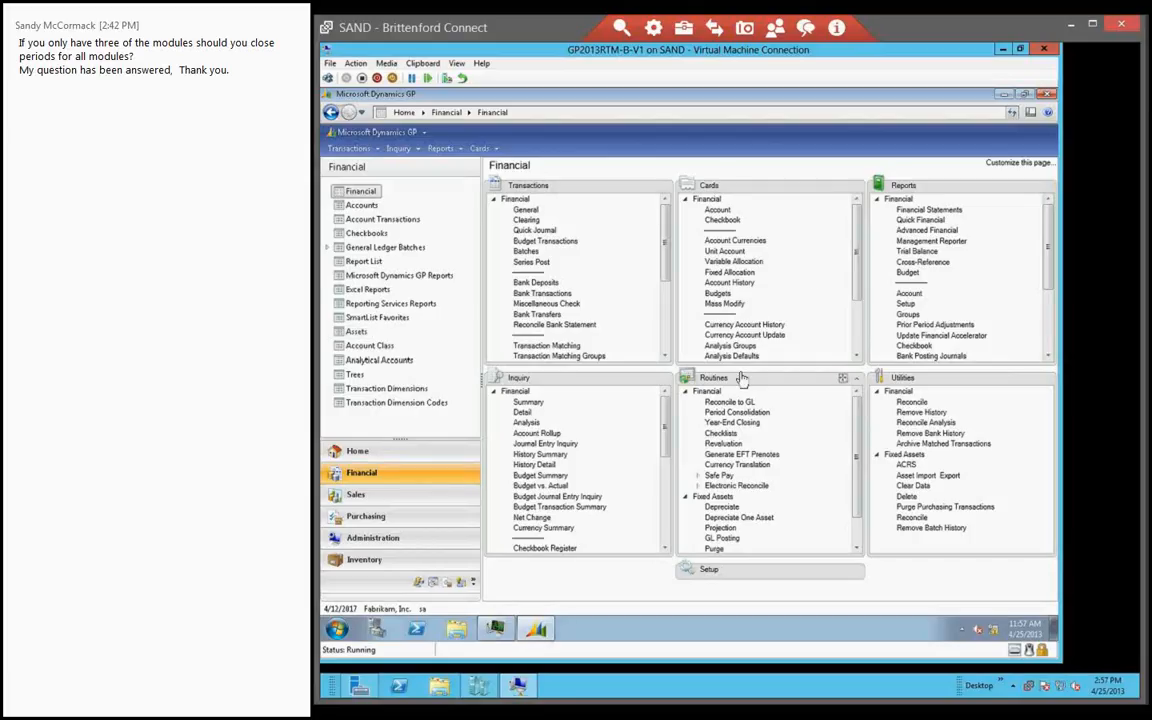
Open the financial Year-End Closing routine, view the retained earnings account's details, and close it without closing the year
left_click(732, 422)
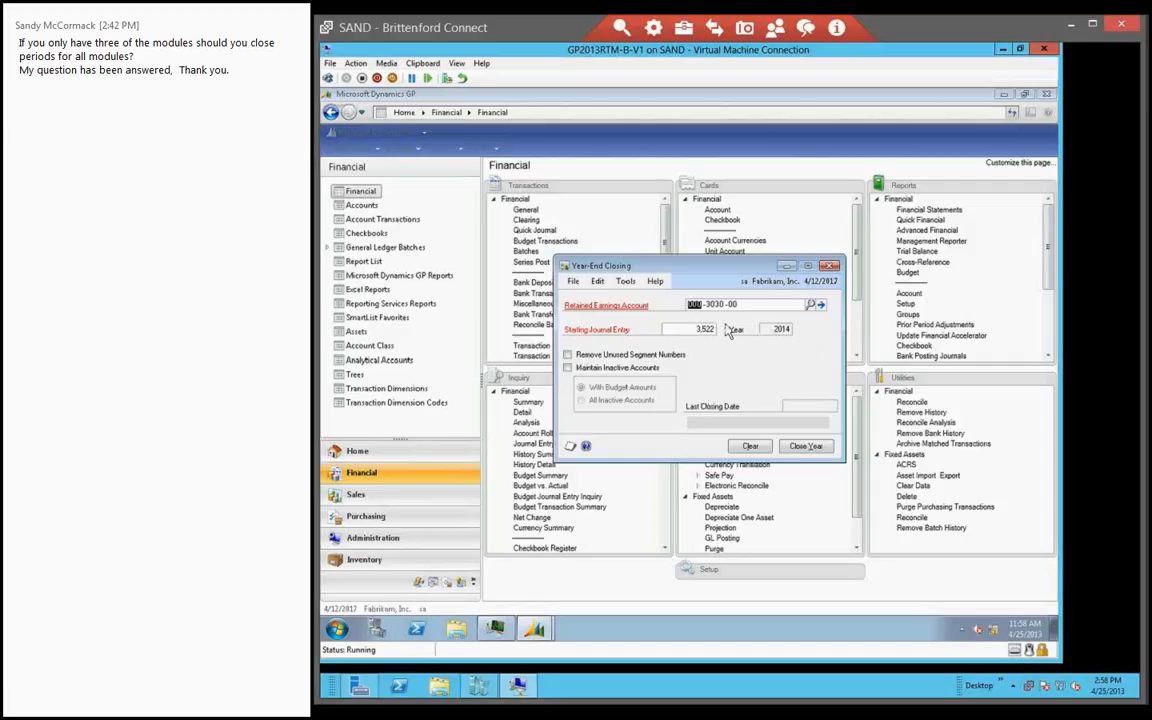
left_click(819, 304)
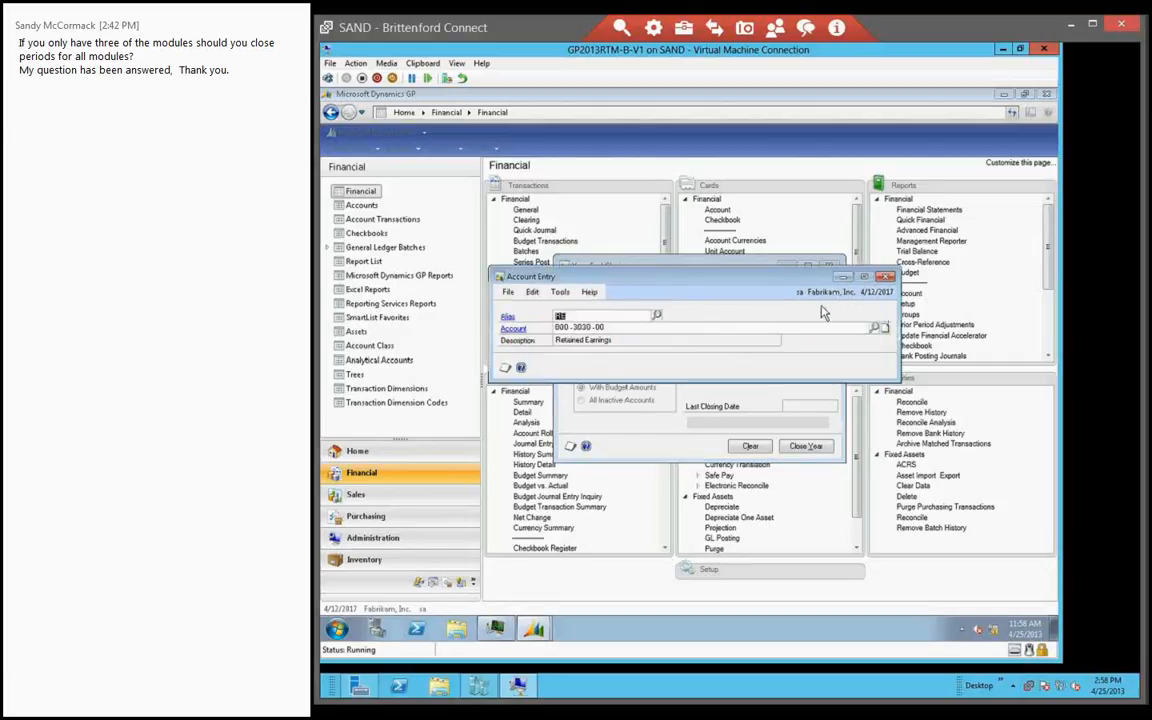
left_click(886, 278)
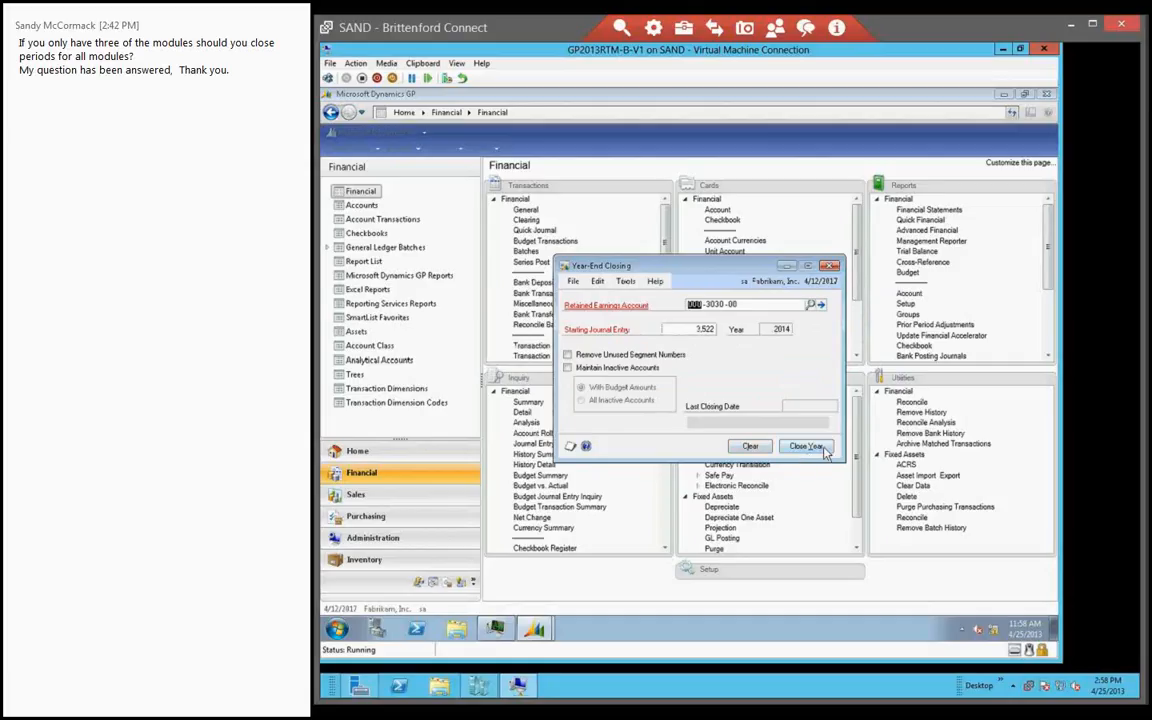
left_click(829, 267)
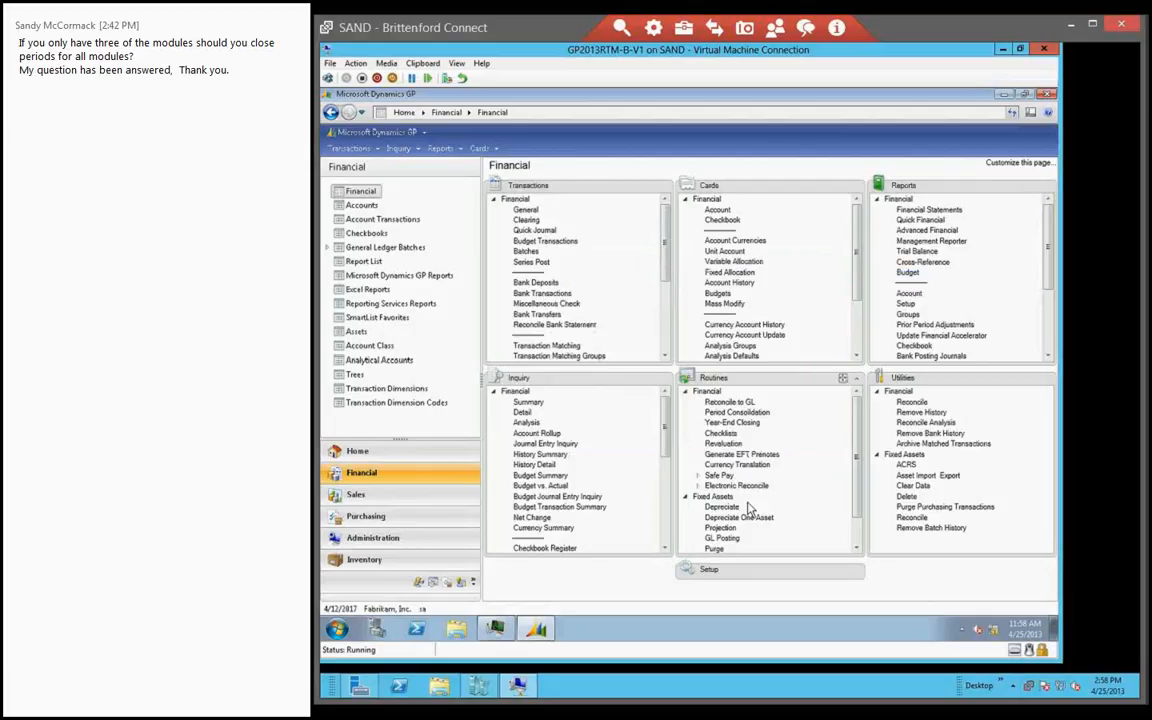